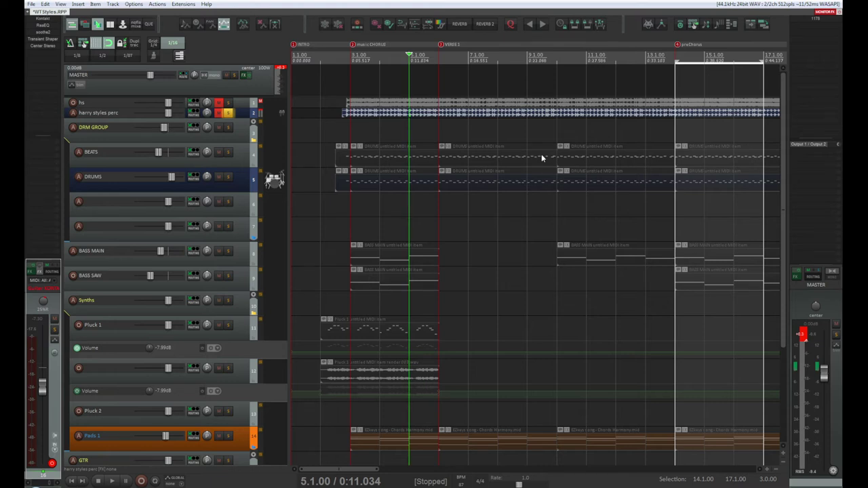
Step: Return to the project start, unsolo the "harry styles perc" track and play the full mix
{"action": "left_click", "coordinate": [73, 480]}
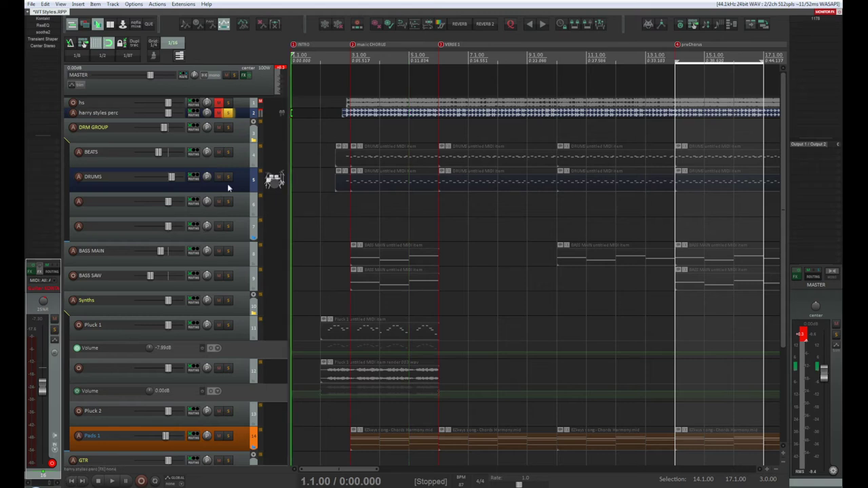
{"action": "left_click", "coordinate": [228, 114]}
{"action": "left_click", "coordinate": [228, 114]}
{"action": "left_click", "coordinate": [228, 113]}
{"action": "key", "text": "space"}
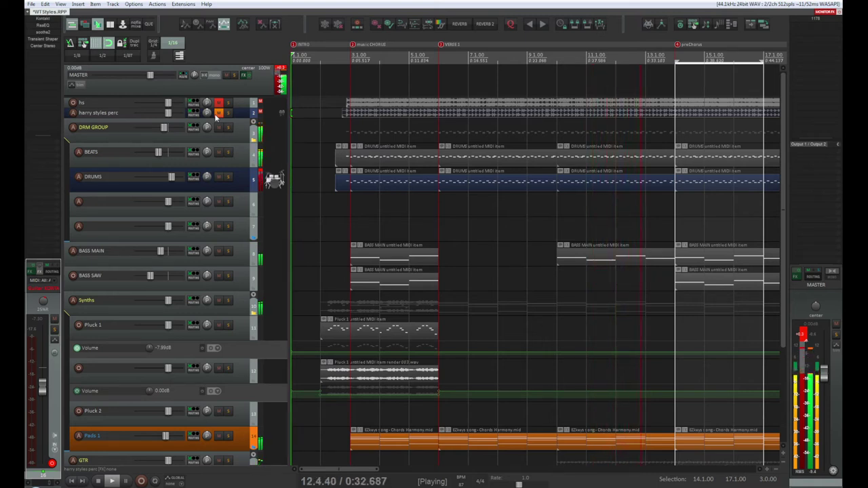
Step: Set the low cut in the Pads 1 track's FabFilter Pro-Q to about 102.86 Hz, then close the EQ
{"action": "left_click", "coordinate": [239, 440]}
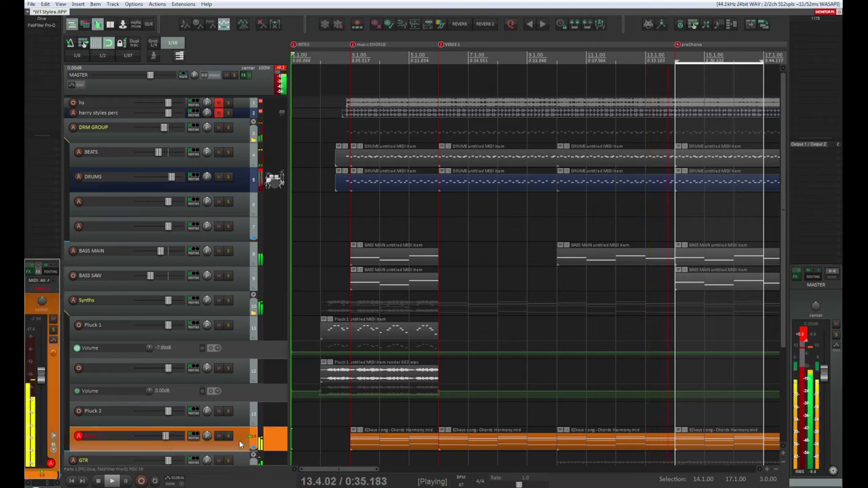
{"action": "left_click", "coordinate": [41, 25]}
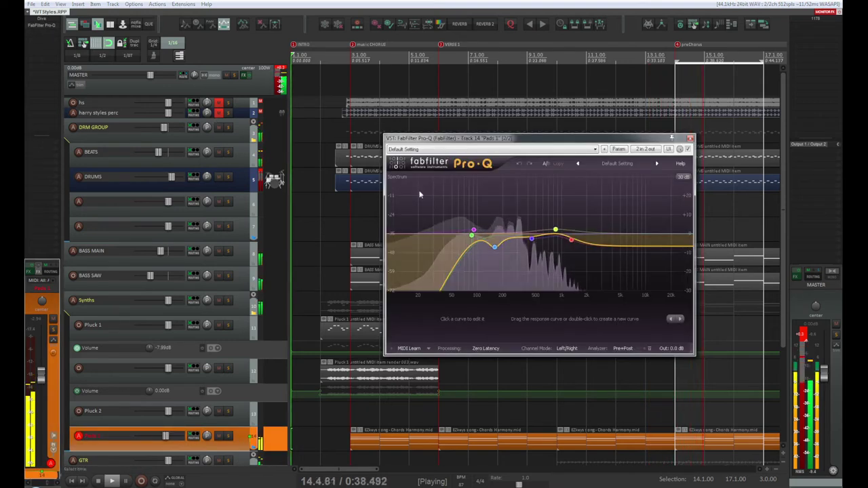
{"action": "left_click", "coordinate": [472, 234]}
{"action": "left_click_drag", "start_coordinate": [472, 234], "coordinate": [479, 239]}
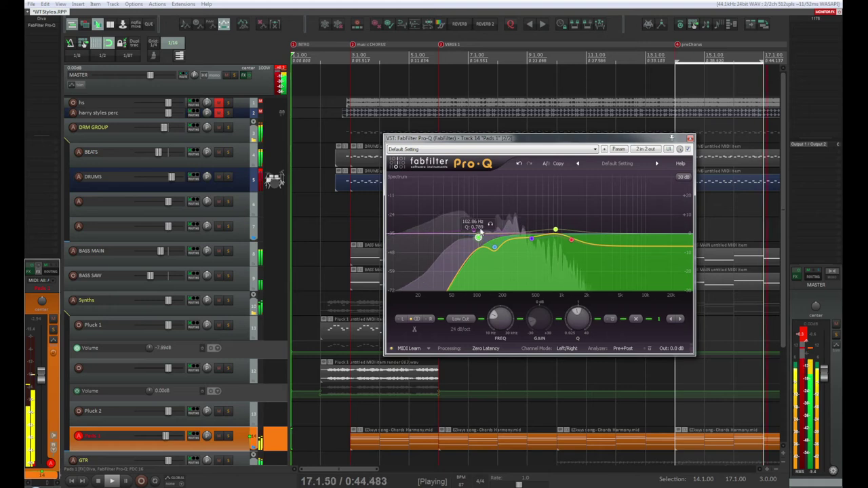
{"action": "left_click", "coordinate": [690, 139]}
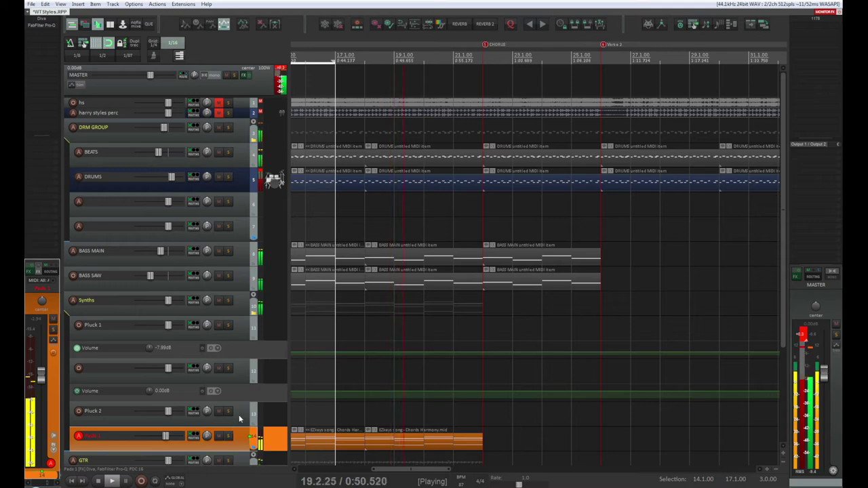
Step: Solo DRM GROUP and compare the BEATS and DRUMS tracks in solo, ending with BEATS soloed
{"action": "left_click_drag", "start_coordinate": [783, 170], "coordinate": [773, 65]}
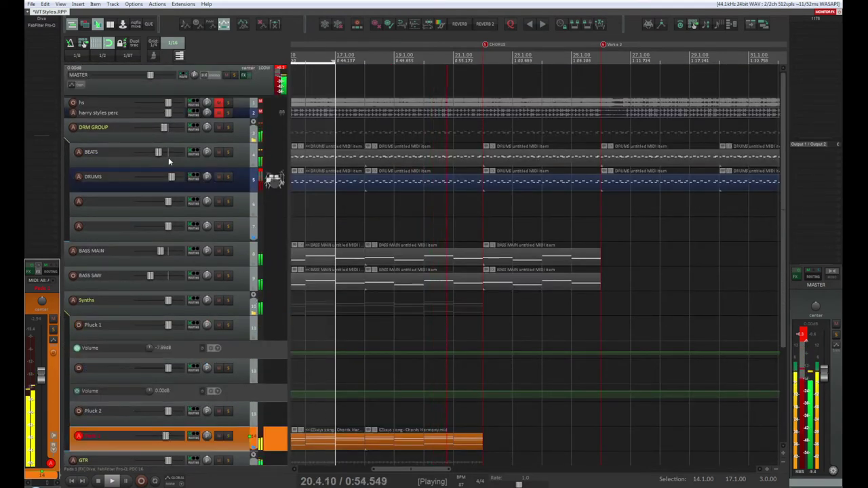
{"action": "left_click", "coordinate": [228, 127]}
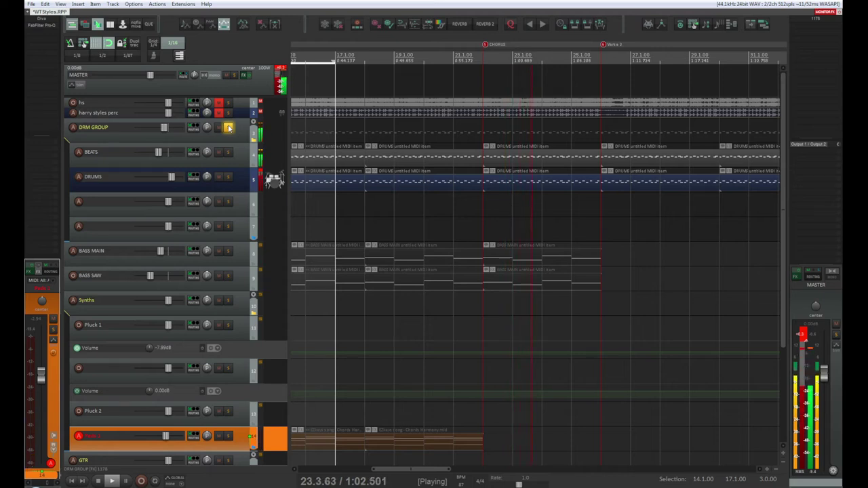
{"action": "left_click", "coordinate": [228, 152]}
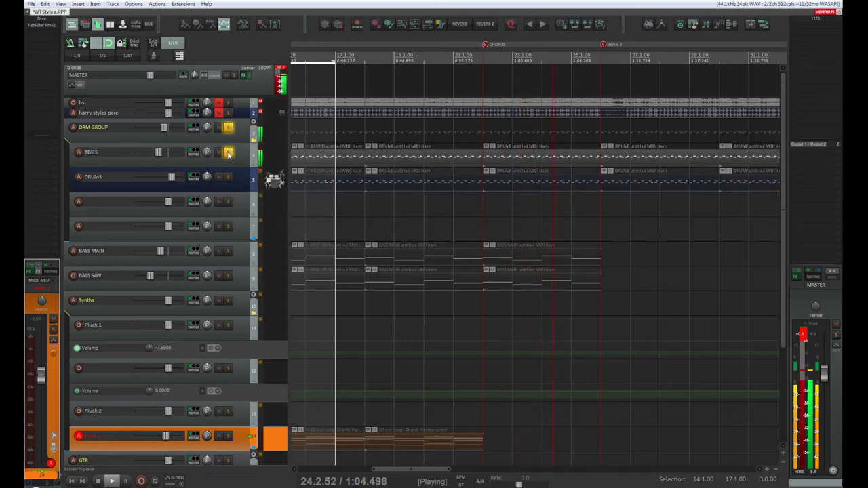
{"action": "left_click", "coordinate": [229, 176]}
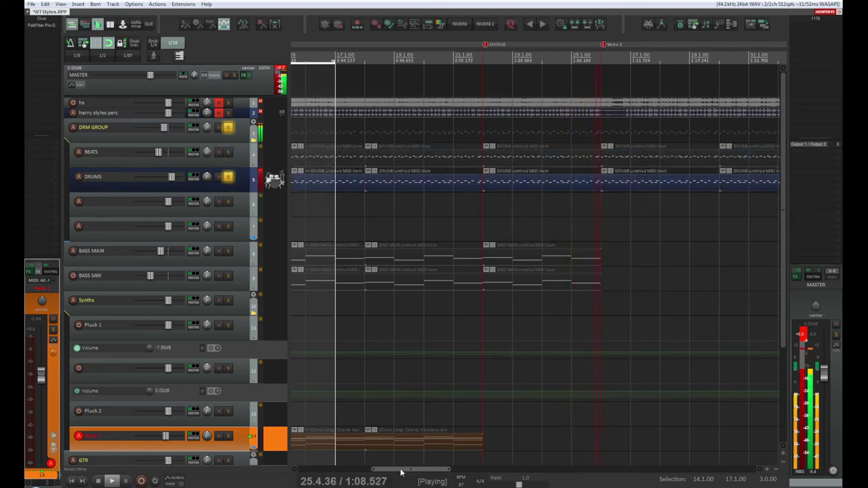
{"action": "left_click_drag", "start_coordinate": [399, 468], "coordinate": [292, 470]}
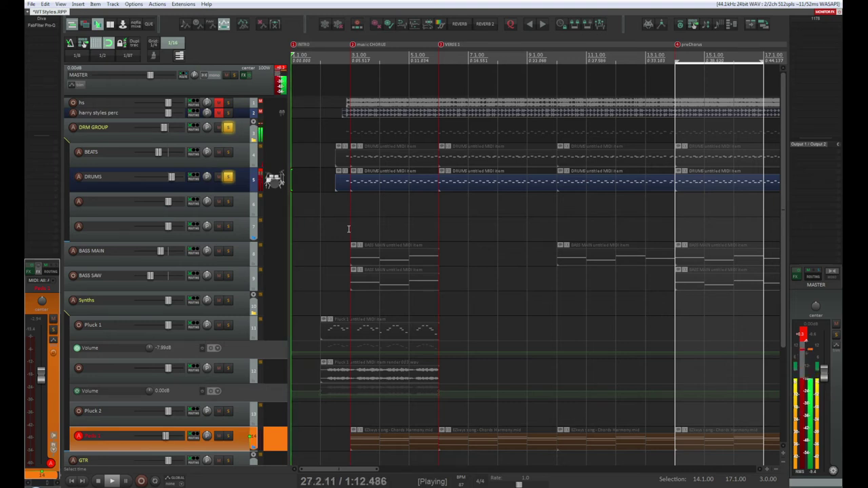
{"action": "left_click", "coordinate": [228, 177]}
{"action": "left_click", "coordinate": [228, 152]}
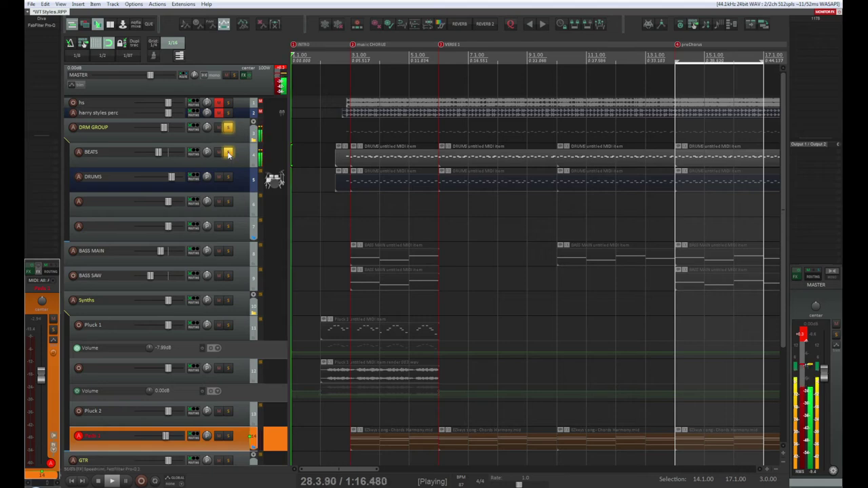
Step: Bring up Speedrum on the BEATS track and raise the Slap Kick layer's highpass to 1.44 kHz
{"action": "left_click", "coordinate": [234, 161]}
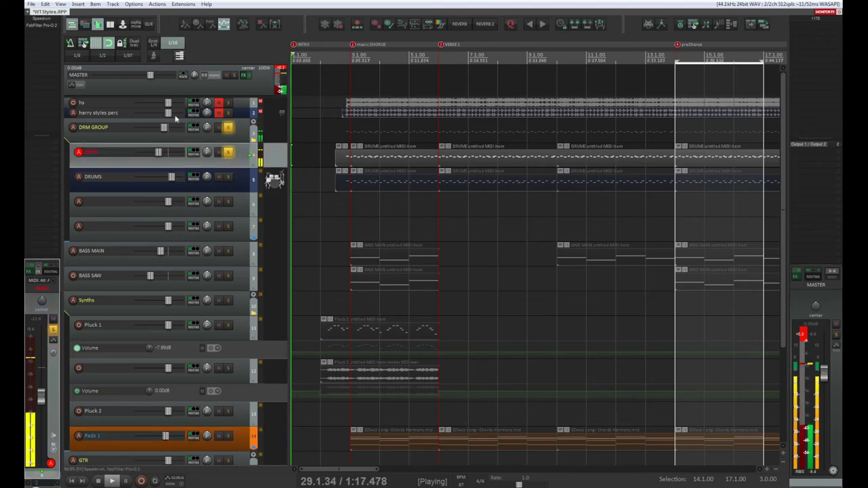
{"action": "left_click", "coordinate": [41, 19]}
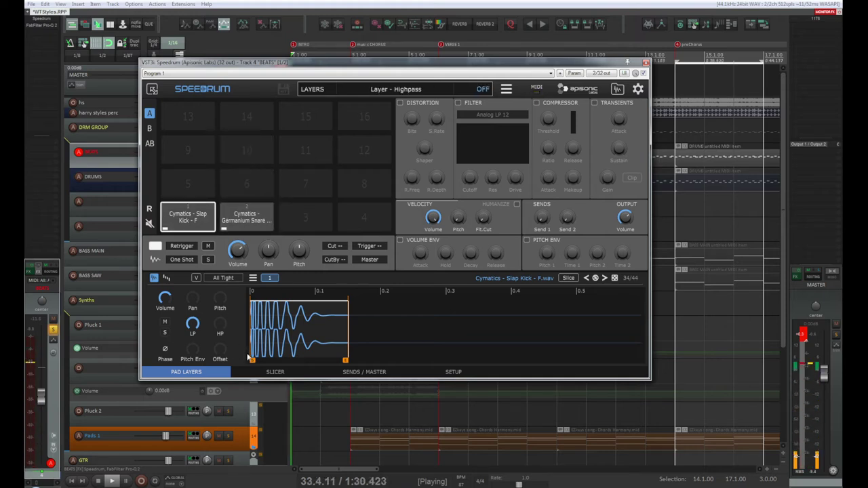
{"action": "mouse_move", "coordinate": [251, 359]}
{"action": "left_mouse_down"}
{"action": "mouse_move", "coordinate": [303, 361]}
{"action": "mouse_move", "coordinate": [242, 361]}
{"action": "left_mouse_up"}
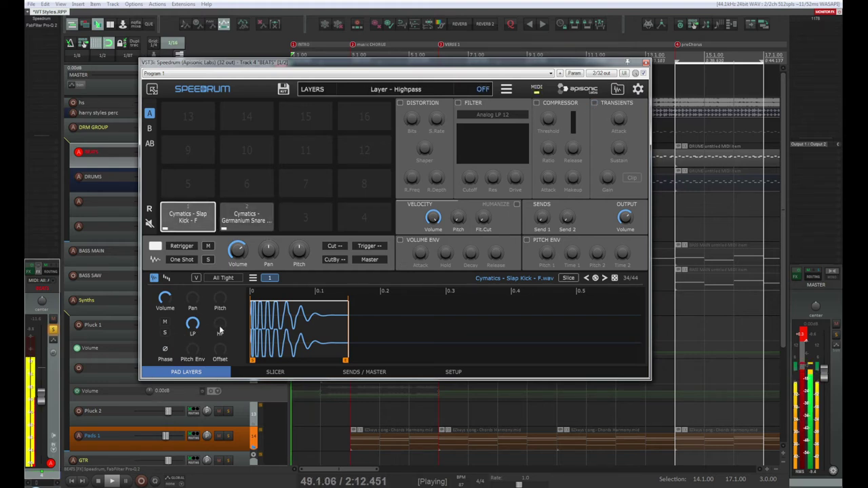
{"action": "left_click_drag", "start_coordinate": [220, 330], "coordinate": [221, 284]}
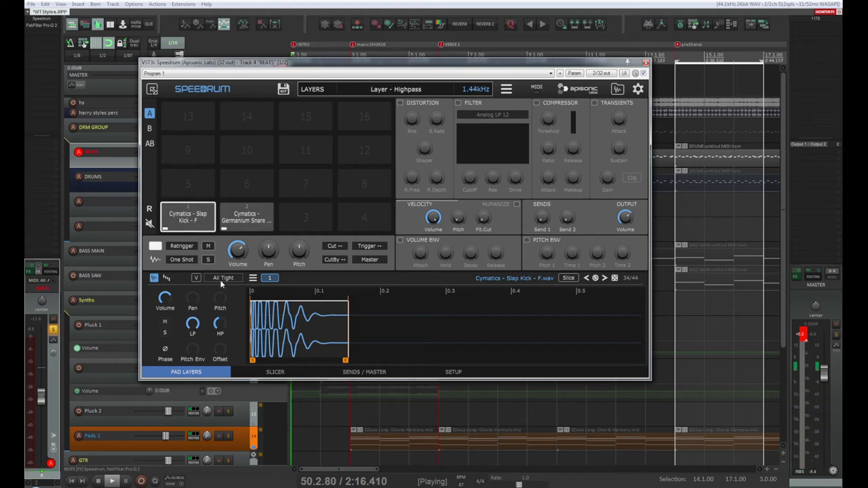
Step: Restart playback, move the Speedrum window aside and lower the Slap Kick layer's highpass to about 30.55 Hz
{"action": "key", "text": "space"}
{"action": "key", "text": "space"}
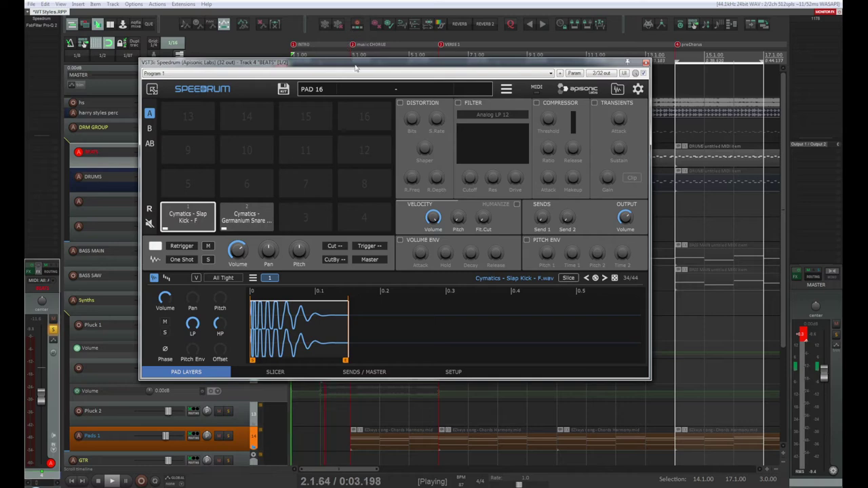
{"action": "left_click_drag", "start_coordinate": [356, 68], "coordinate": [306, 53]}
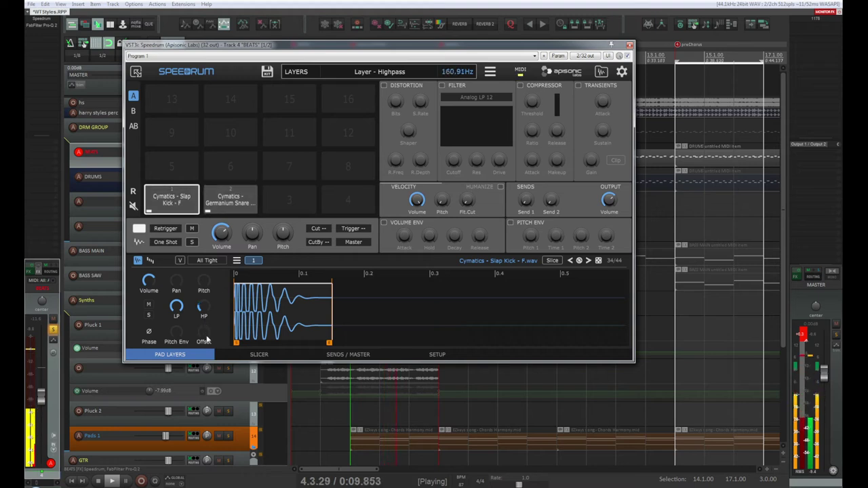
{"action": "mouse_move", "coordinate": [204, 324]}
{"action": "left_mouse_down"}
{"action": "mouse_move", "coordinate": [217, 379]}
{"action": "mouse_move", "coordinate": [189, 319]}
{"action": "mouse_move", "coordinate": [191, 333]}
{"action": "left_mouse_up"}
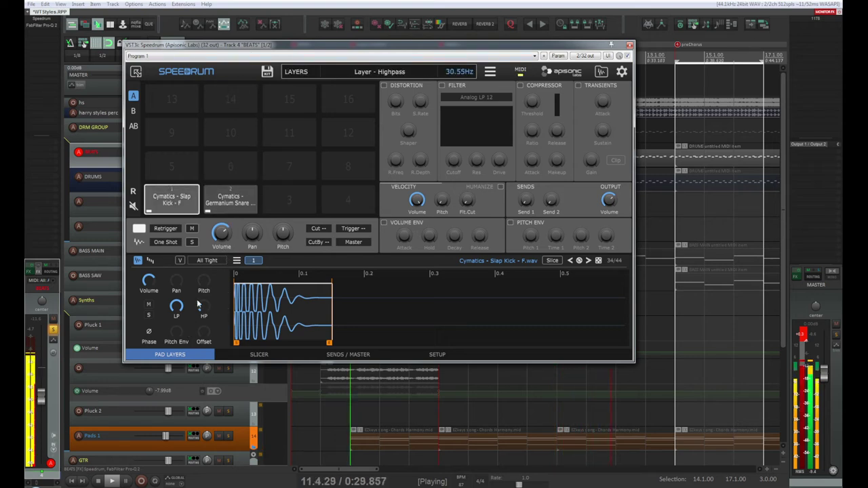
Step: Shorten the Germanium Snare sample on pad 2 so that it ends at about 121.3 ms
{"action": "left_click", "coordinate": [230, 202]}
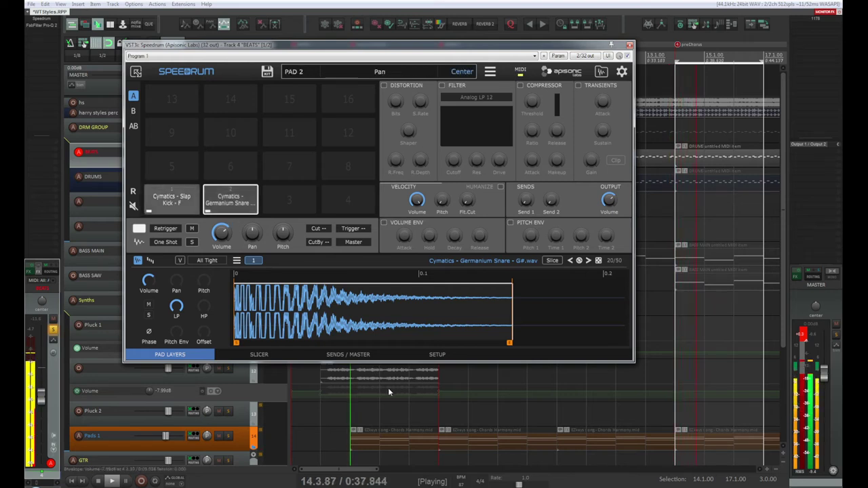
{"action": "left_click_drag", "start_coordinate": [511, 343], "coordinate": [425, 337]}
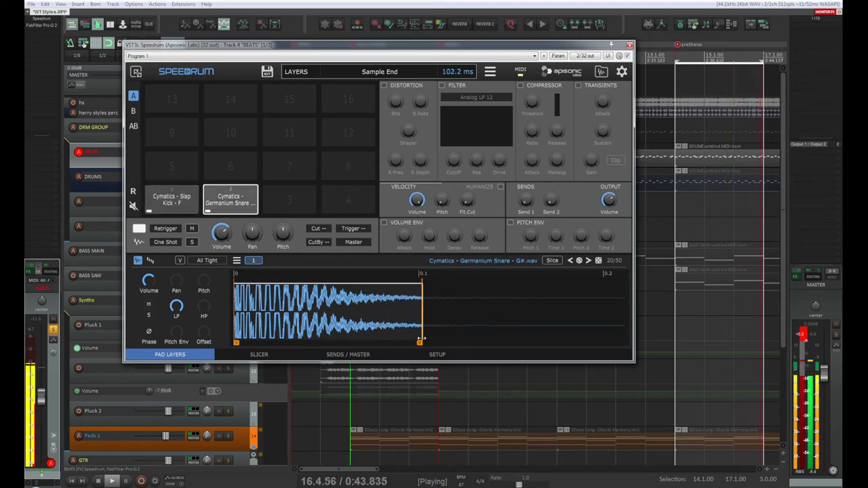
{"action": "mouse_move", "coordinate": [421, 339]}
{"action": "left_mouse_down"}
{"action": "mouse_move", "coordinate": [475, 342]}
{"action": "mouse_move", "coordinate": [460, 343]}
{"action": "mouse_move", "coordinate": [458, 352]}
{"action": "left_mouse_up"}
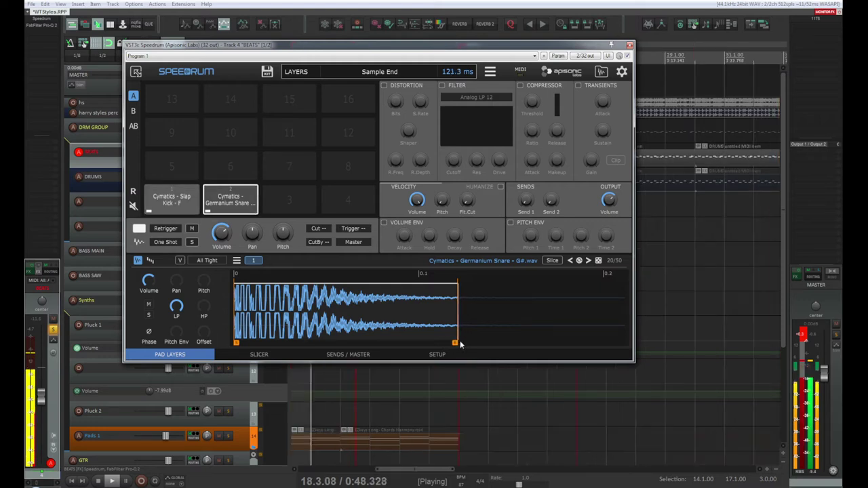
Step: Turn the Slap Kick layer's highpass off on pad 1 for comparison and raise it slightly again
{"action": "left_click", "coordinate": [172, 198]}
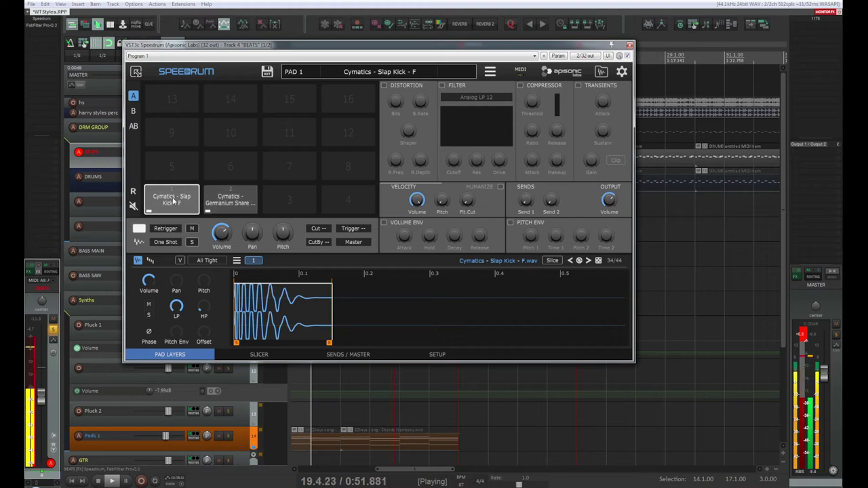
{"action": "left_click_drag", "start_coordinate": [203, 309], "coordinate": [210, 310]}
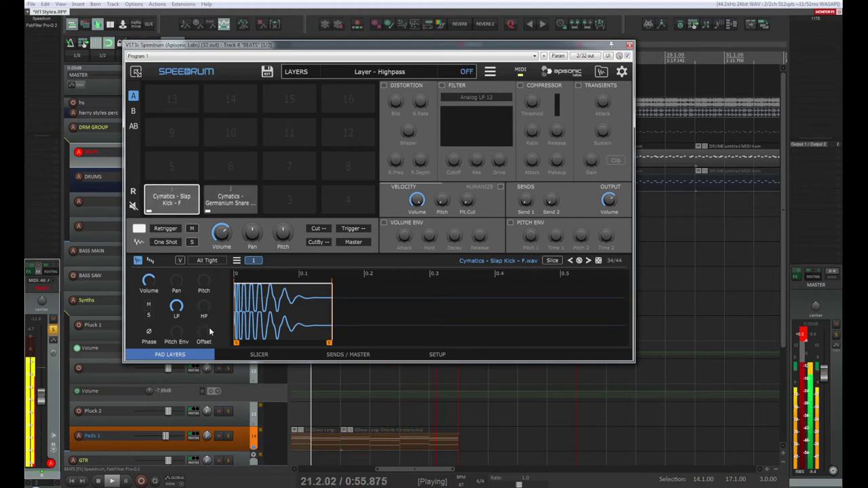
{"action": "left_click_drag", "start_coordinate": [204, 311], "coordinate": [204, 293]}
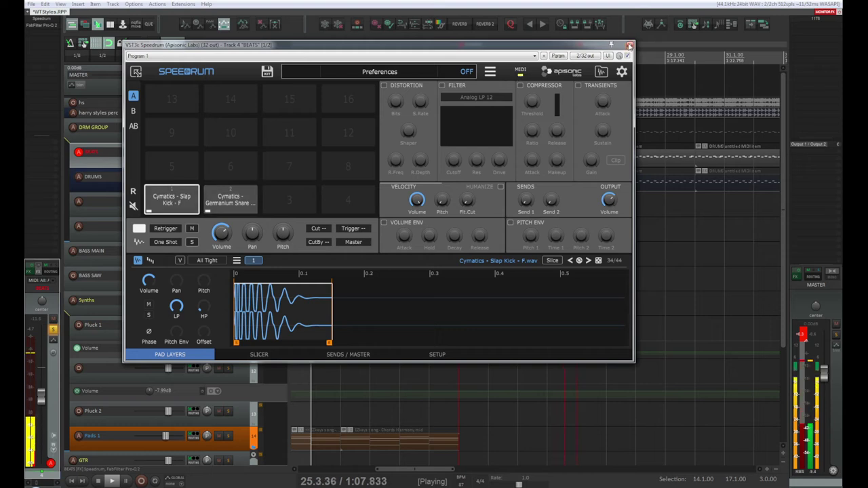
Step: Try adjusting the layer volume of the Germanium Snare on pad 2, then close Speedrum
{"action": "left_click", "coordinate": [226, 202]}
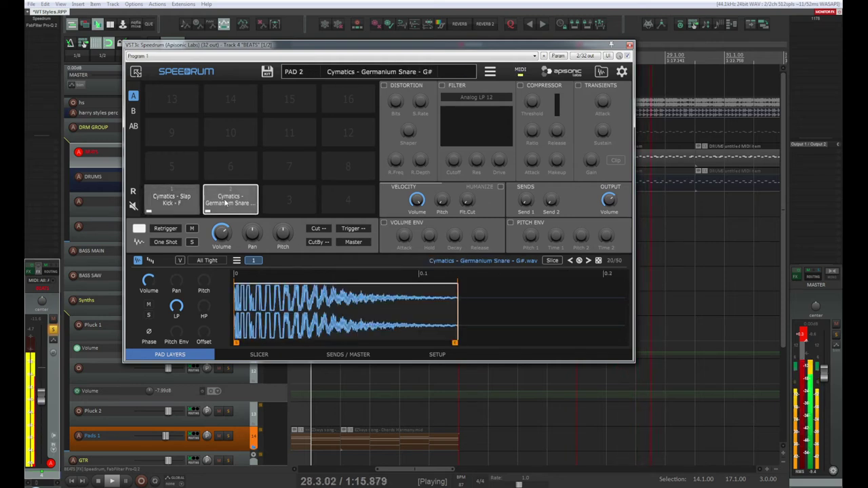
{"action": "mouse_move", "coordinate": [149, 280]}
{"action": "left_mouse_down"}
{"action": "mouse_move", "coordinate": [152, 309]}
{"action": "mouse_move", "coordinate": [153, 287]}
{"action": "left_mouse_up"}
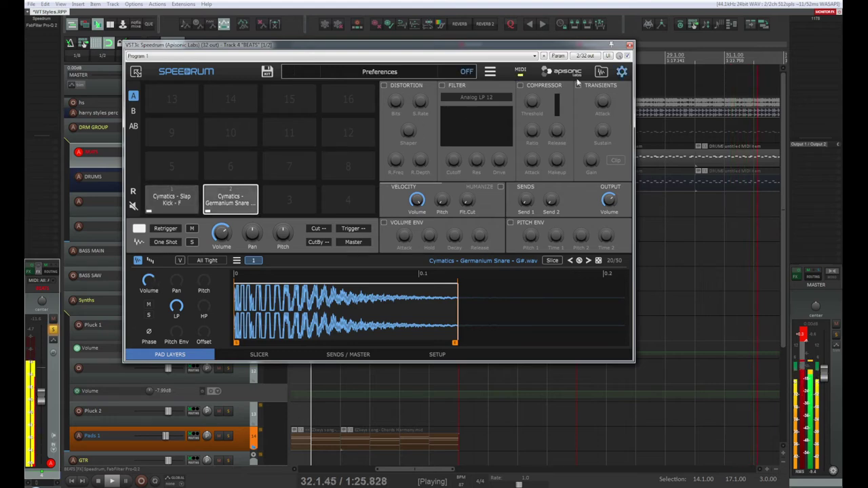
{"action": "left_click", "coordinate": [630, 45]}
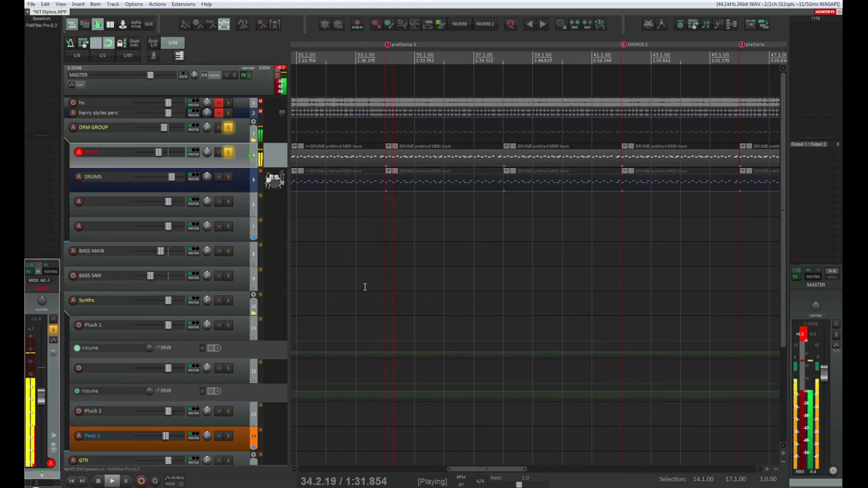
Step: Stop playback, switch the solo from BEATS to DRUMS and play again from bar 3
{"action": "key", "text": "space"}
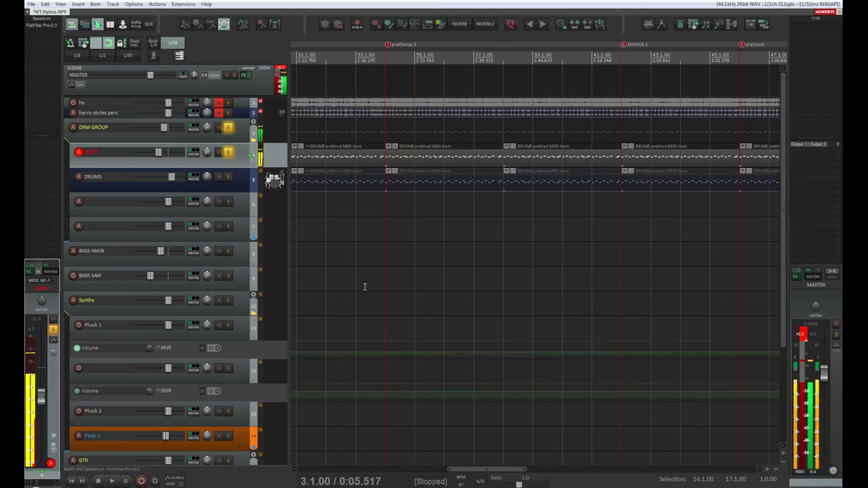
{"action": "left_click", "coordinate": [228, 178]}
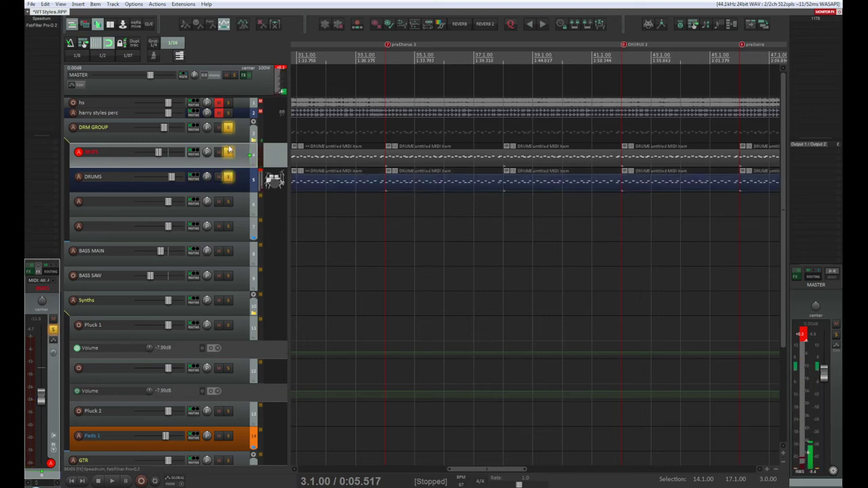
{"action": "left_click", "coordinate": [228, 153]}
{"action": "key", "text": "space"}
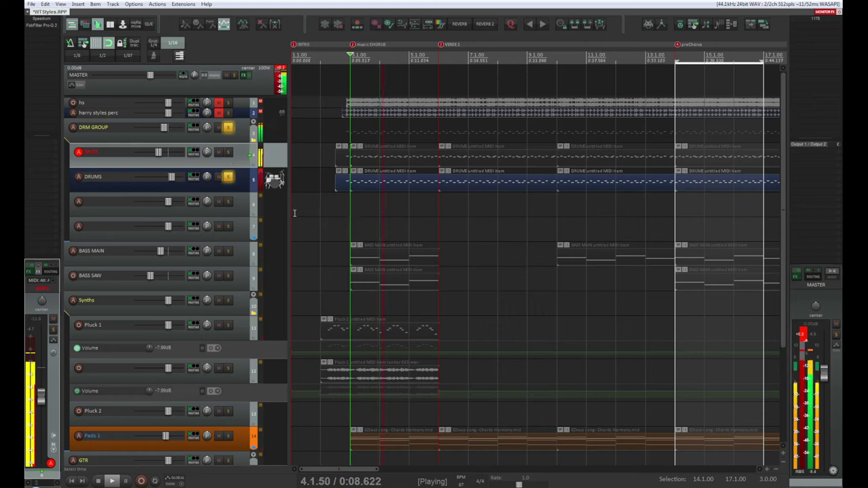
Step: Bring up EZdrummer on the DRUMS track, move its window aside and play the soloed drums
{"action": "key", "text": "Down"}
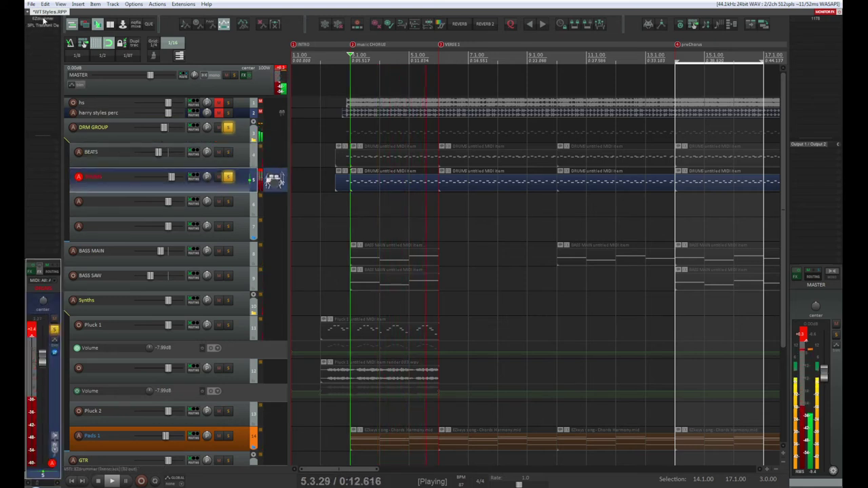
{"action": "key", "text": "space"}
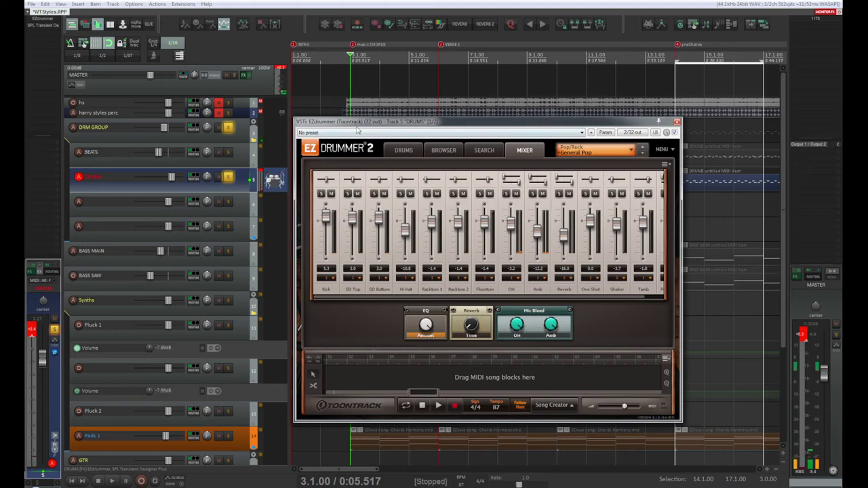
{"action": "left_click_drag", "start_coordinate": [358, 130], "coordinate": [261, 117]}
{"action": "key", "text": "space"}
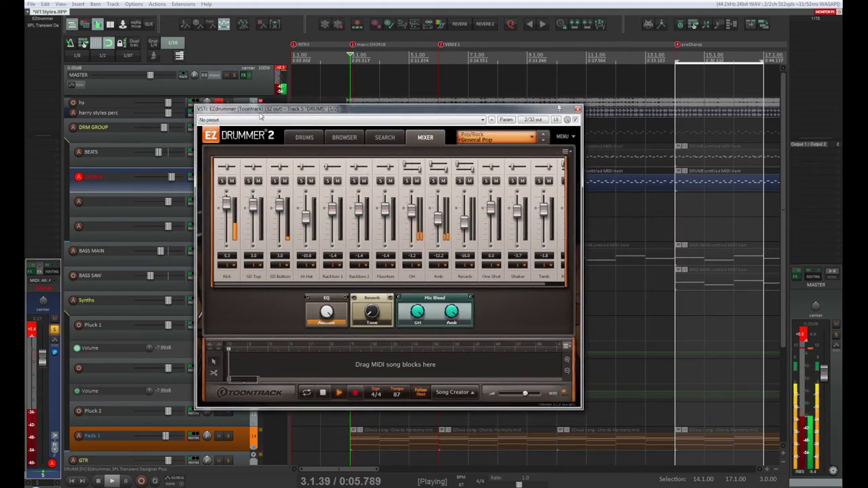
Step: Restart playback and adjust the EQ Amount in EZdrummer's mixer while listening to the drums
{"action": "key", "text": "space"}
{"action": "key", "text": "space"}
{"action": "left_click_drag", "start_coordinate": [332, 313], "coordinate": [323, 267]}
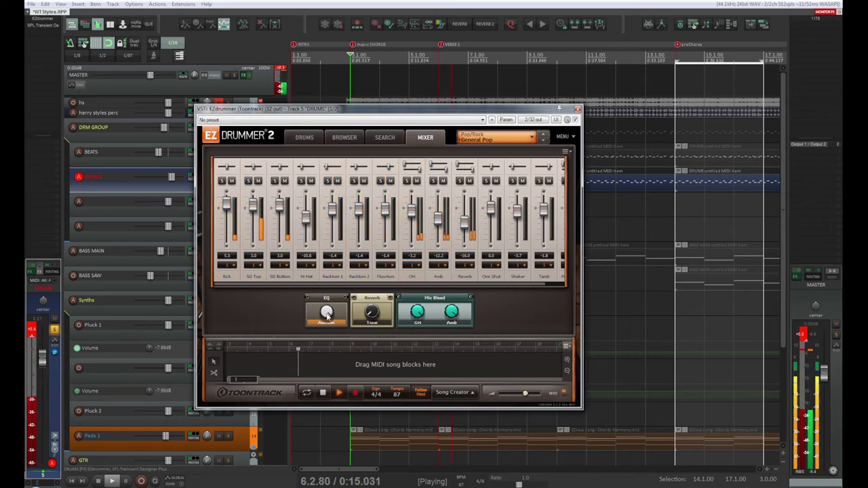
Step: Fine-tune the EQ Amount in EZdrummer's mixer while the soloed drums play
{"action": "mouse_move", "coordinate": [327, 314]}
{"action": "left_click_drag", "start_coordinate": [327, 314], "coordinate": [328, 317]}
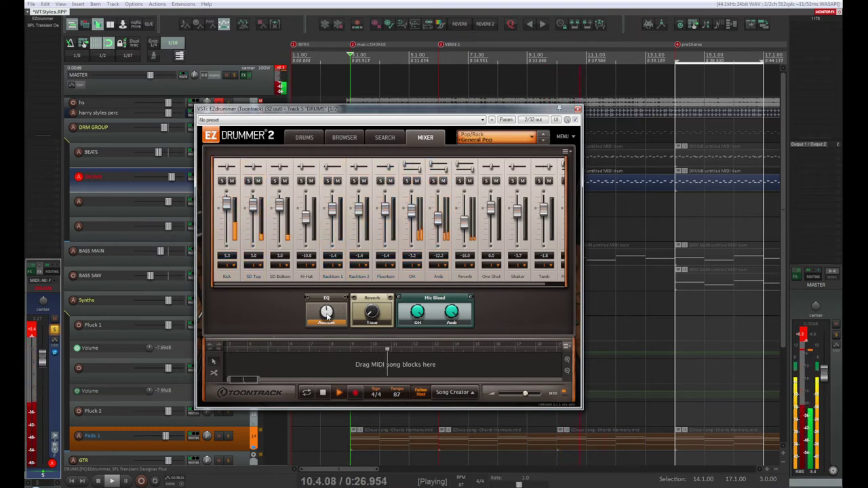
{"action": "left_click_drag", "start_coordinate": [326, 315], "coordinate": [375, 317]}
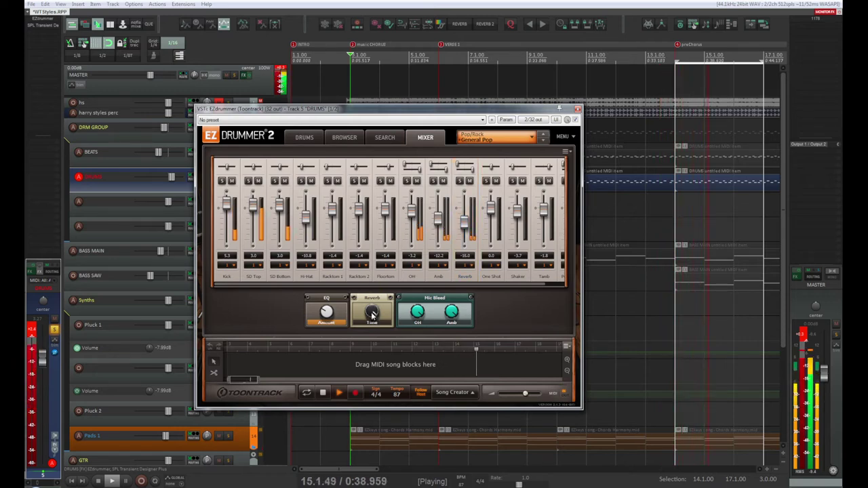
Step: Increase the Reverb Time in EZdrummer's mixer and slightly lower the Kick channel's level during playback
{"action": "left_click", "coordinate": [372, 314]}
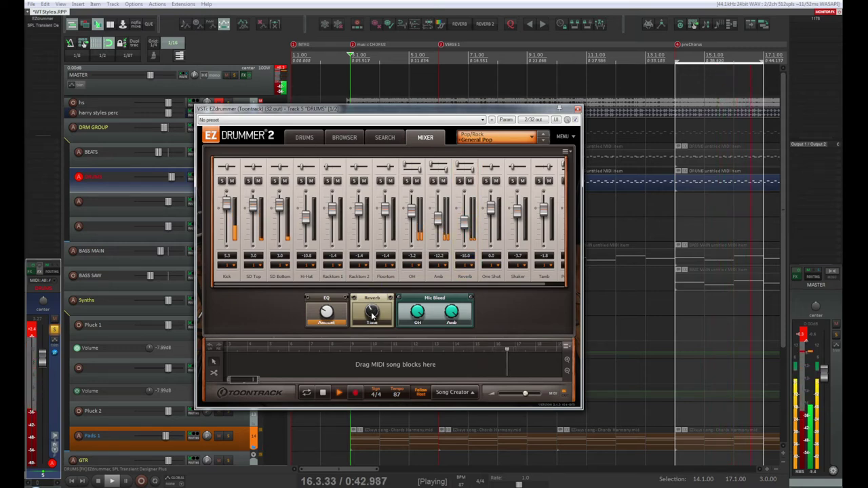
{"action": "scroll", "coordinate": [371, 314], "scroll_direction": "up", "scroll_amount": 4}
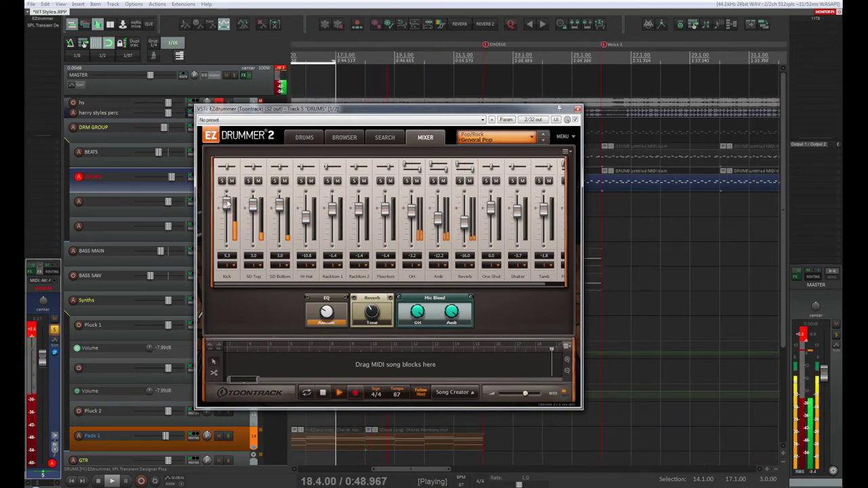
{"action": "left_click_drag", "start_coordinate": [228, 204], "coordinate": [228, 207]}
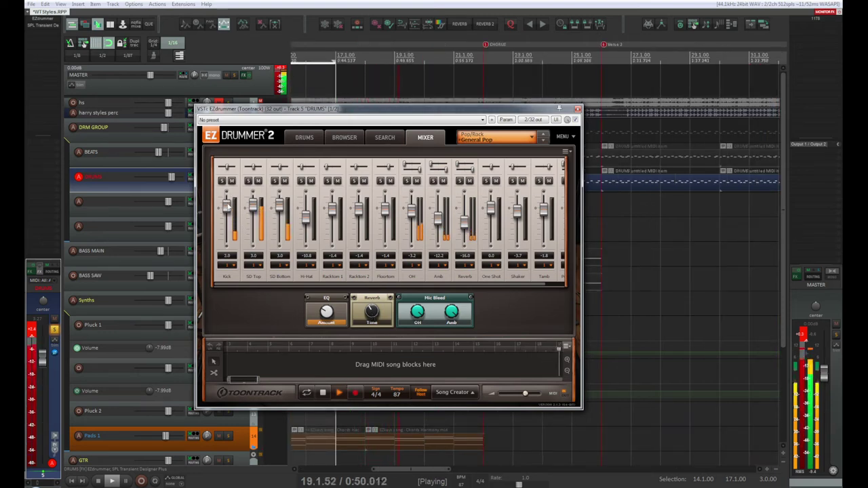
Step: Try the 6.5x14" Ludwig and Leedy Brass (1940's) snare in the kit and return to the Ludwig Supraphonic 402 Low Tuned
{"action": "left_click", "coordinate": [304, 137]}
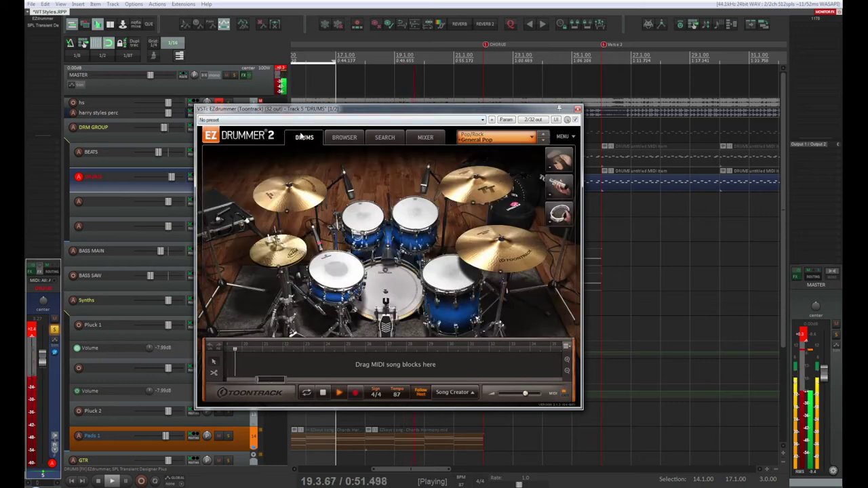
{"action": "left_click", "coordinate": [334, 293]}
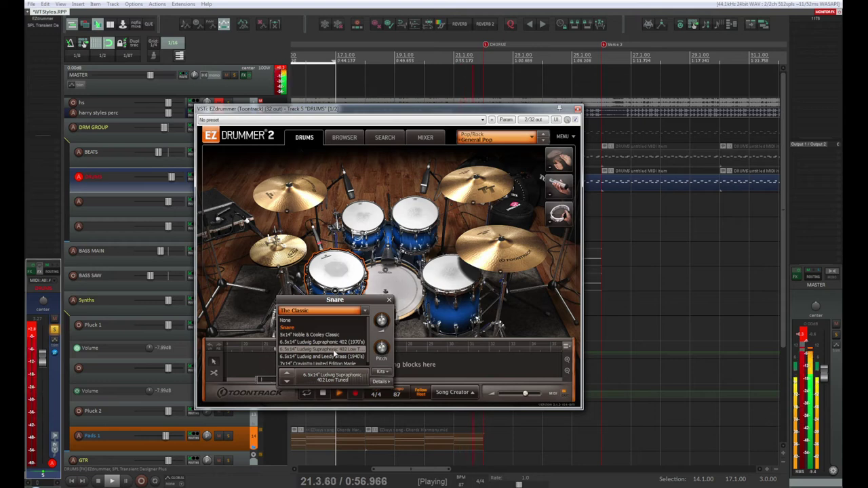
{"action": "left_click", "coordinate": [335, 357]}
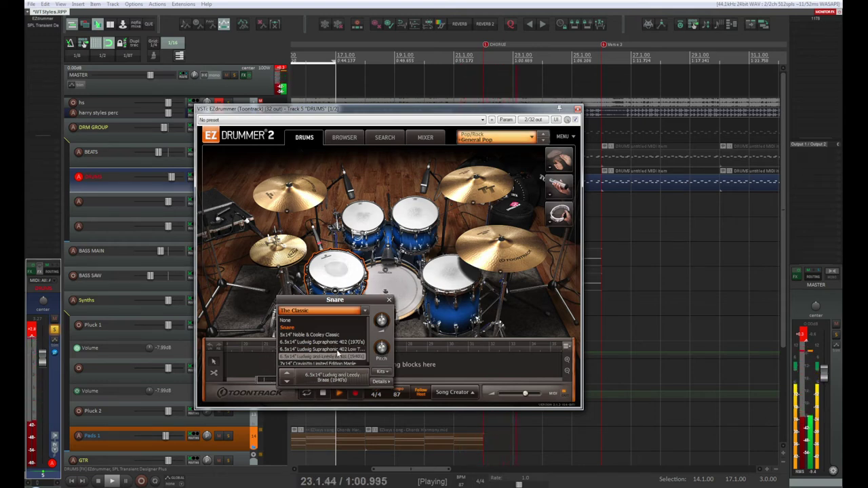
{"action": "left_click", "coordinate": [337, 348]}
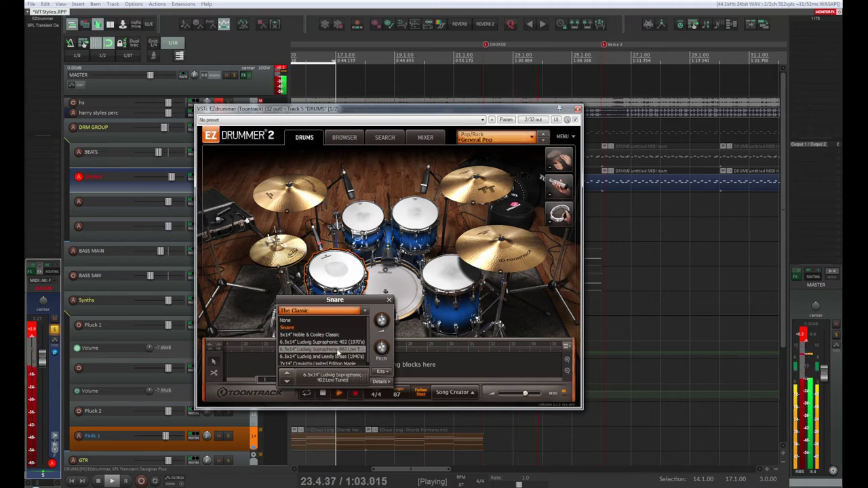
{"action": "left_click", "coordinate": [389, 300]}
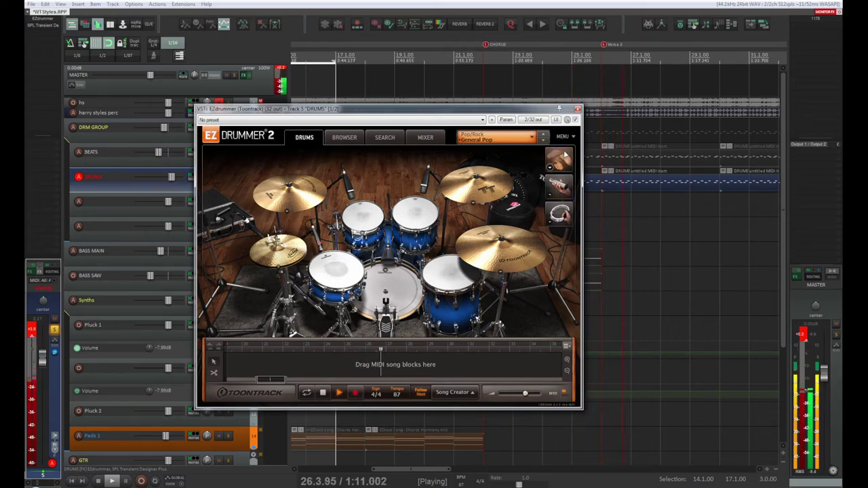
Step: Try Group Snaps and Cowbell on the One Shot Pad and assign Single Snaps to it
{"action": "left_click", "coordinate": [549, 168]}
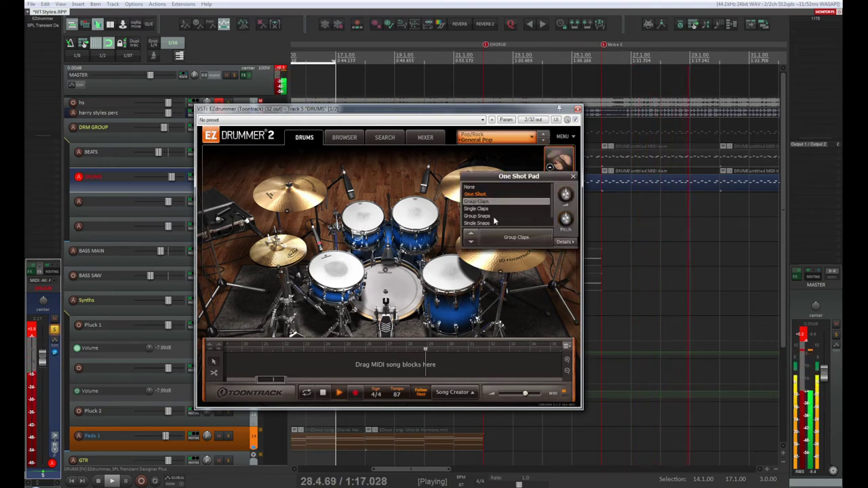
{"action": "left_click", "coordinate": [532, 216]}
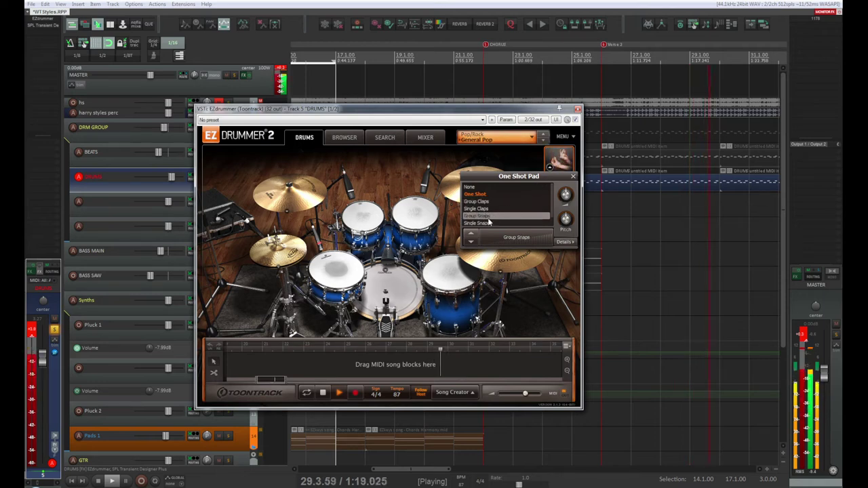
{"action": "left_click", "coordinate": [515, 222]}
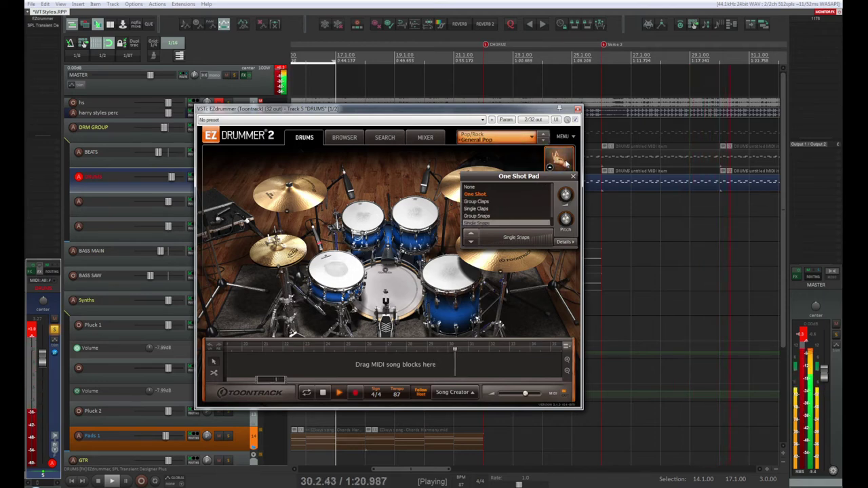
{"action": "scroll", "coordinate": [529, 203], "scroll_direction": "down", "scroll_amount": 1}
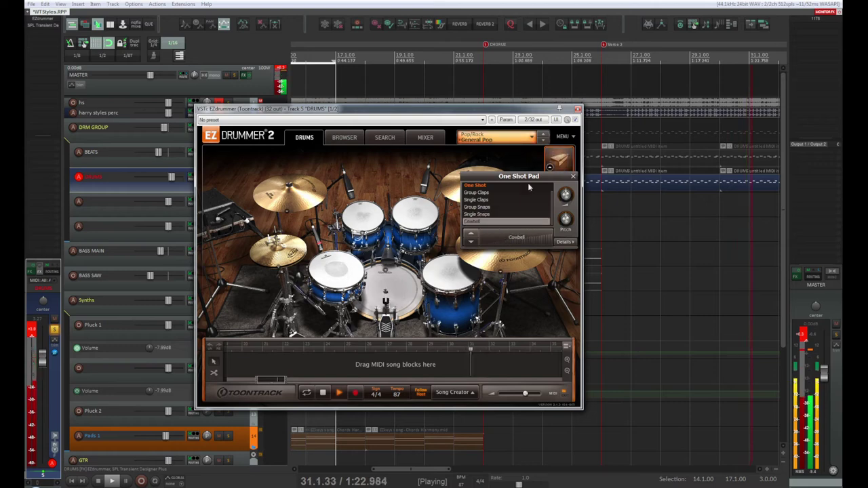
{"action": "left_click", "coordinate": [489, 220]}
{"action": "left_click", "coordinate": [492, 214]}
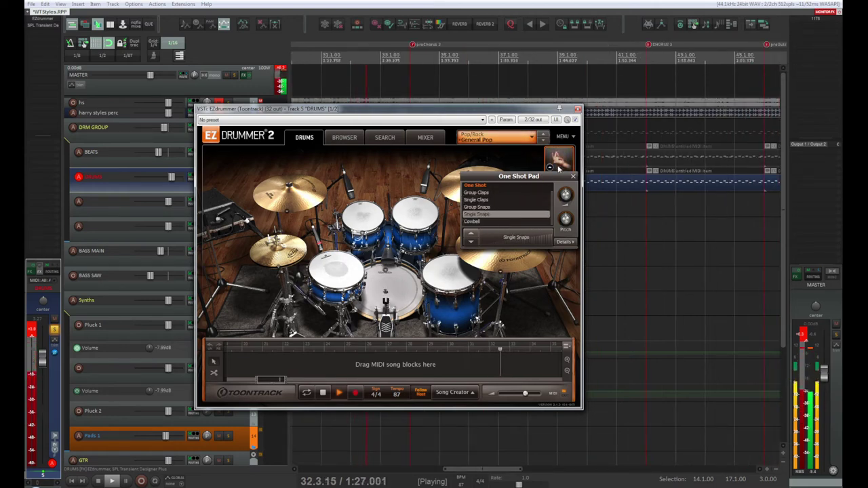
{"action": "left_click", "coordinate": [574, 176]}
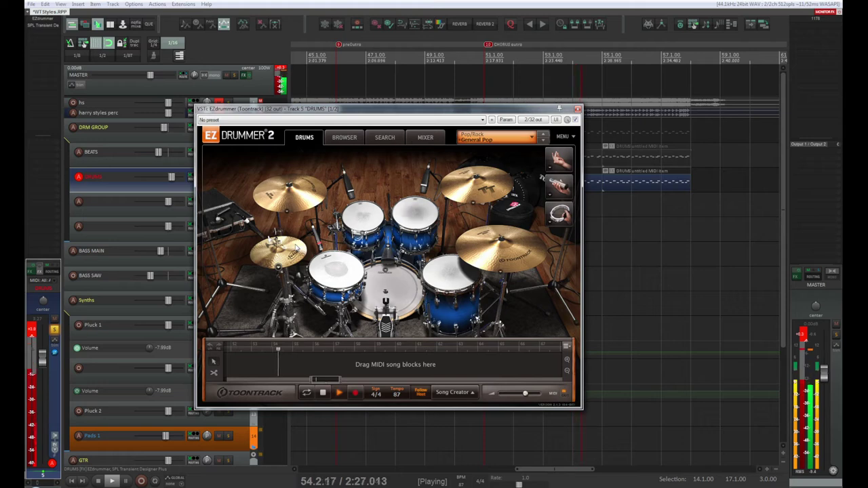
Step: Stop playback, close EZdrummer and open the DRUMS item in the music CHORUS section for MIDI editing
{"action": "key", "text": "space"}
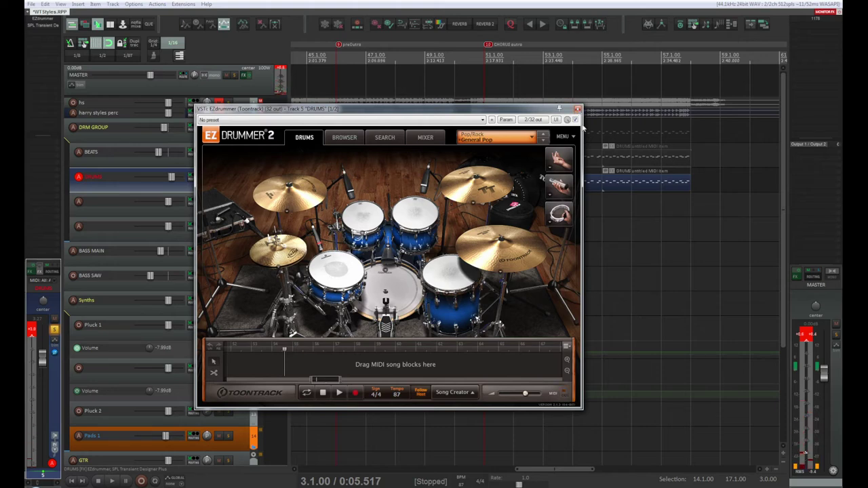
{"action": "key", "text": "Escape"}
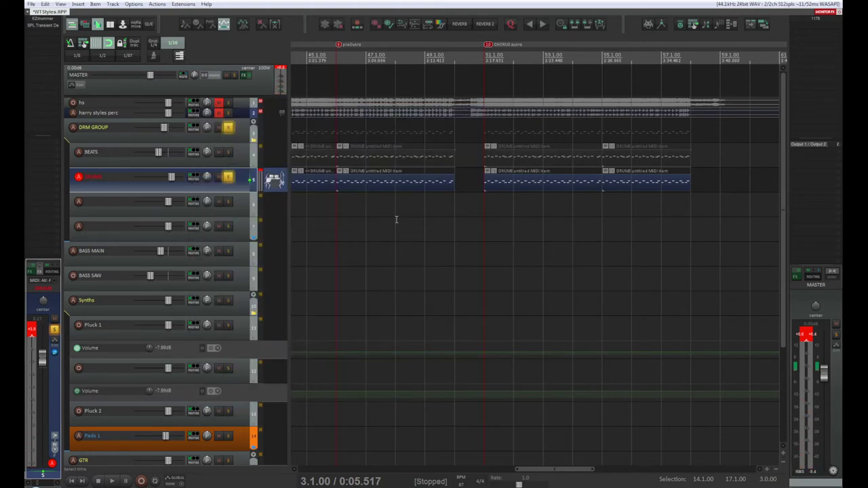
{"action": "left_click_drag", "start_coordinate": [545, 471], "coordinate": [312, 480]}
{"action": "left_click", "coordinate": [395, 162]}
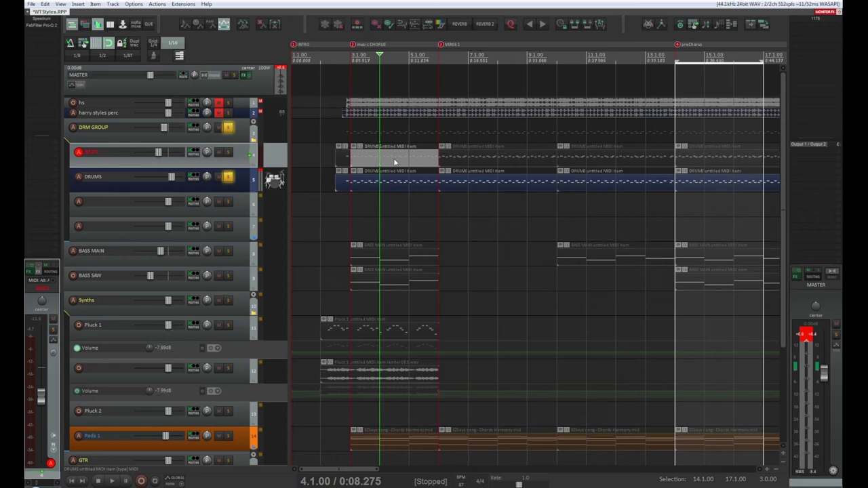
{"action": "left_click", "coordinate": [395, 184]}
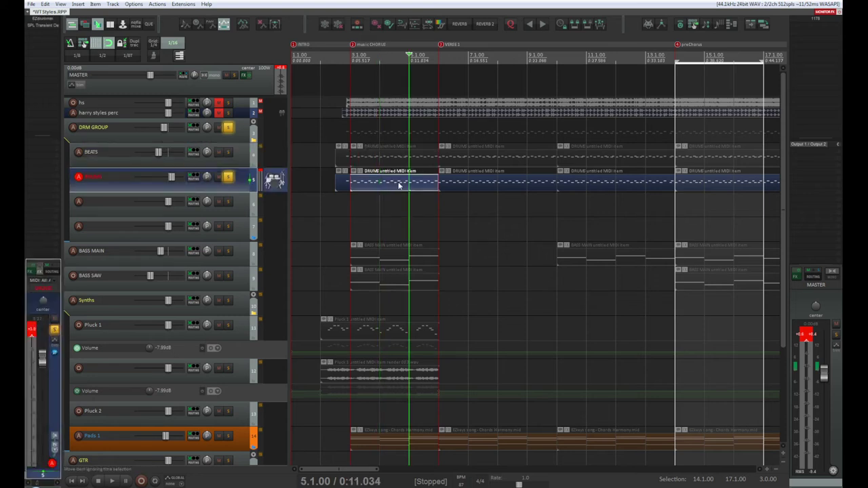
{"action": "double_click", "coordinate": [398, 185]}
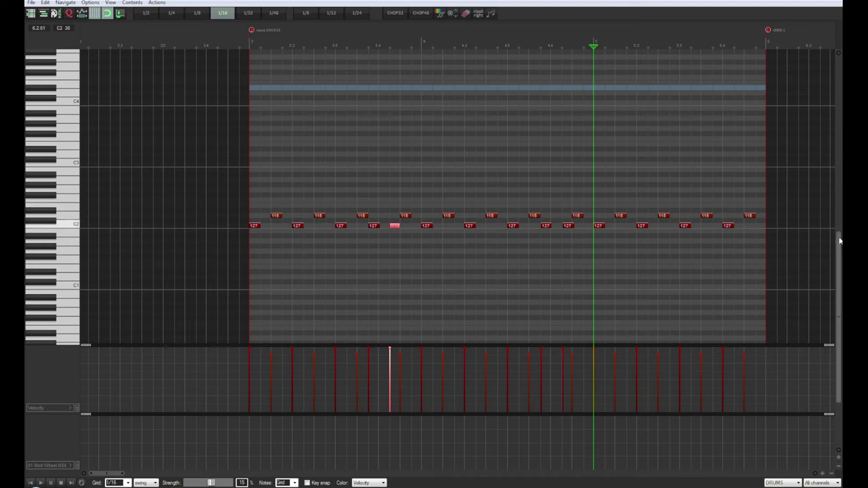
Step: Audition the keys around C4 for the snap and place two consecutive 1/16 notes on C4 at the start of bar 3
{"action": "scroll", "coordinate": [840, 241], "scroll_direction": "up", "scroll_amount": 2}
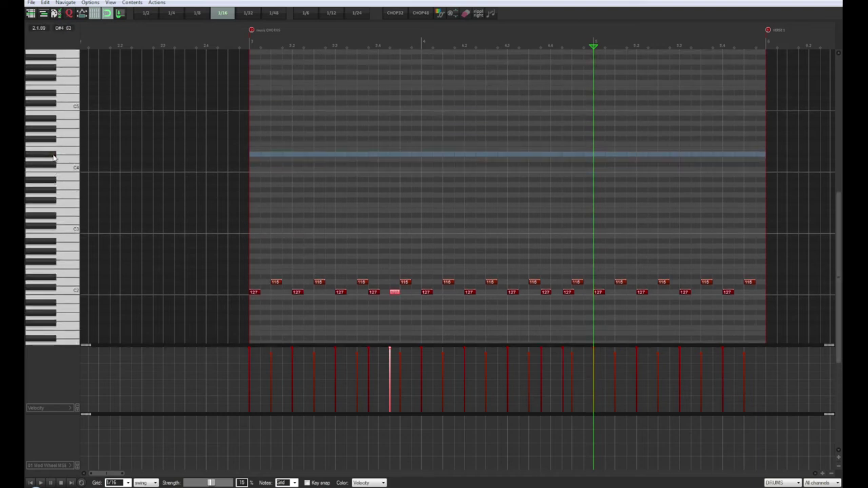
{"action": "left_click_drag", "start_coordinate": [55, 157], "coordinate": [57, 170]}
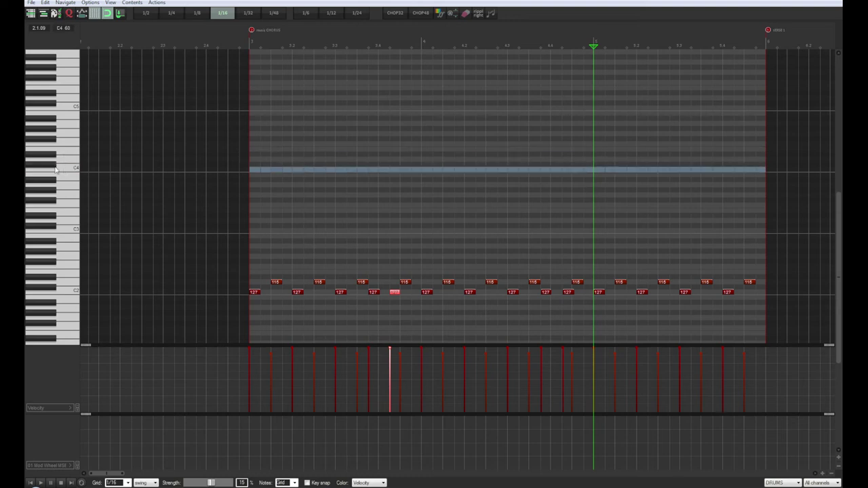
{"action": "left_click", "coordinate": [70, 171]}
{"action": "left_click", "coordinate": [73, 171]}
{"action": "left_click", "coordinate": [76, 170]}
{"action": "left_click", "coordinate": [252, 171]}
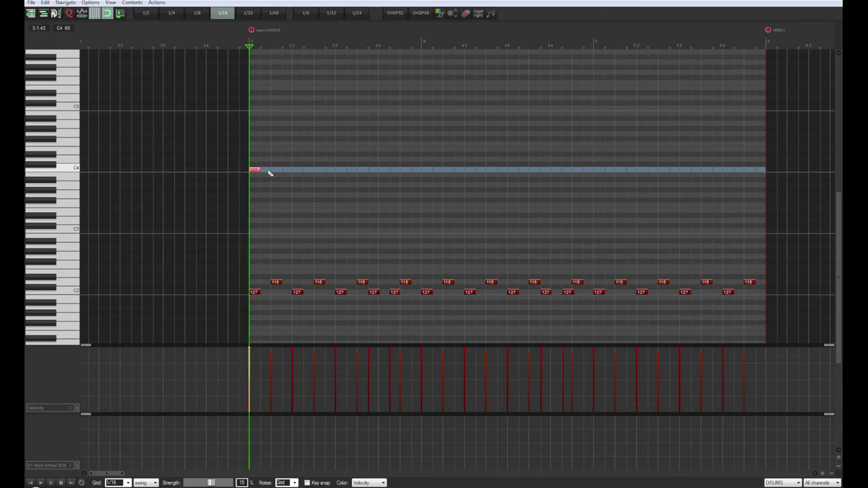
{"action": "left_click", "coordinate": [265, 171]}
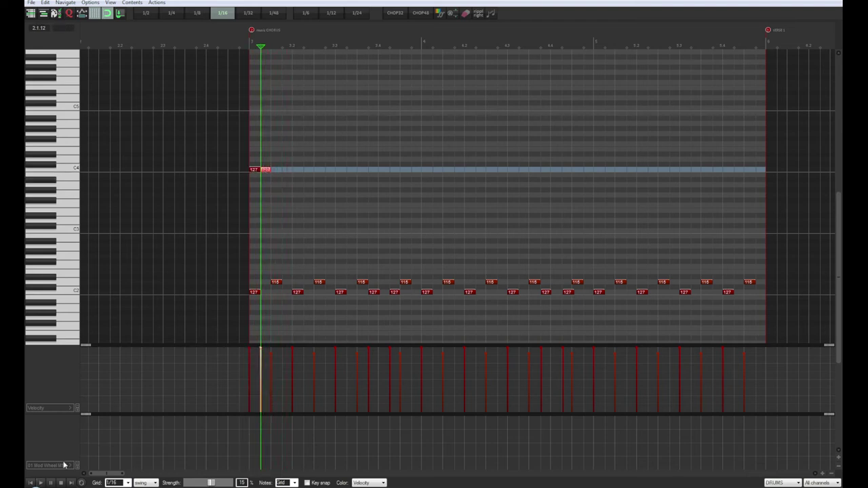
{"action": "left_click", "coordinate": [32, 483]}
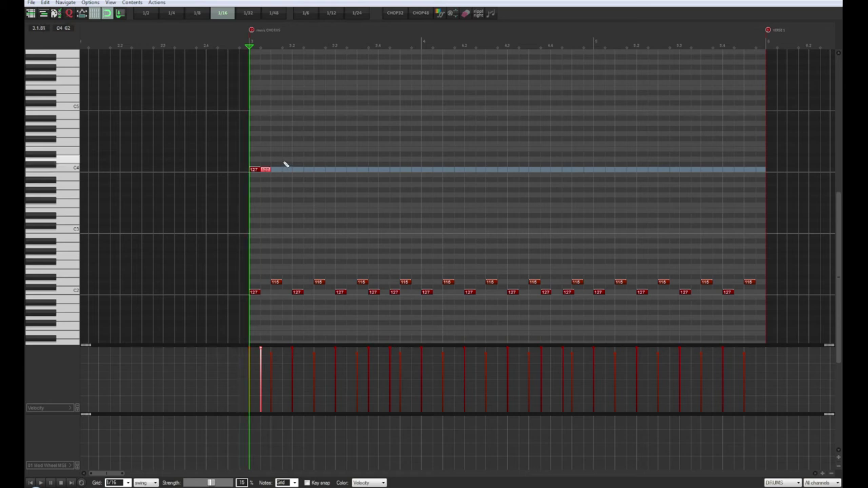
Step: Set the velocity of the first C4 note in bar 3 to 106 and of the second to 14
{"action": "left_click", "coordinate": [256, 173]}
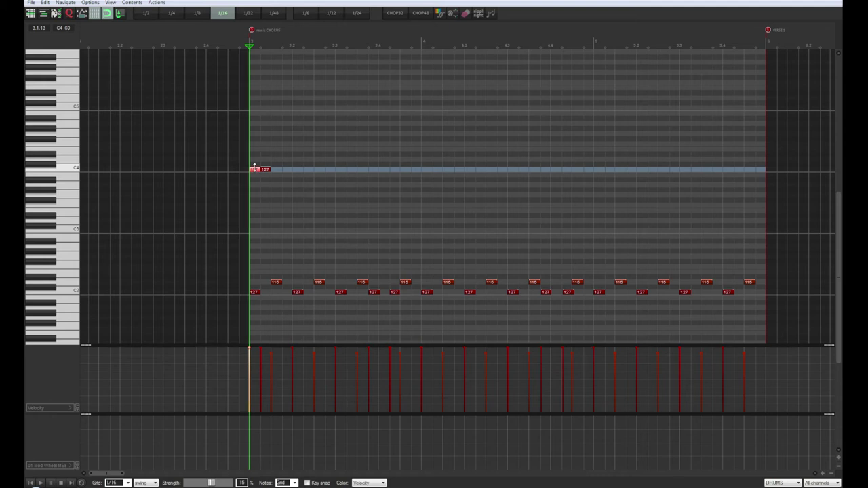
{"action": "mouse_move", "coordinate": [255, 173]}
{"action": "left_mouse_down"}
{"action": "mouse_move", "coordinate": [259, 220]}
{"action": "mouse_move", "coordinate": [261, 185]}
{"action": "left_mouse_up"}
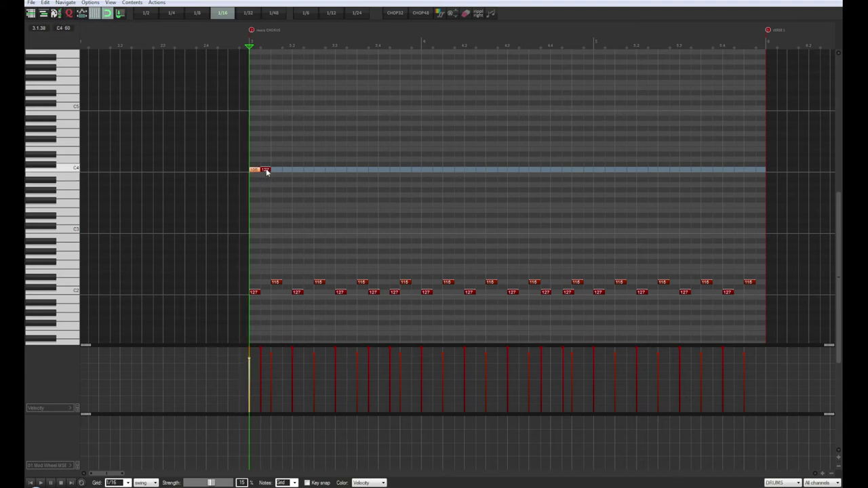
{"action": "left_click", "coordinate": [265, 170]}
{"action": "left_click_drag", "start_coordinate": [266, 166], "coordinate": [281, 219]}
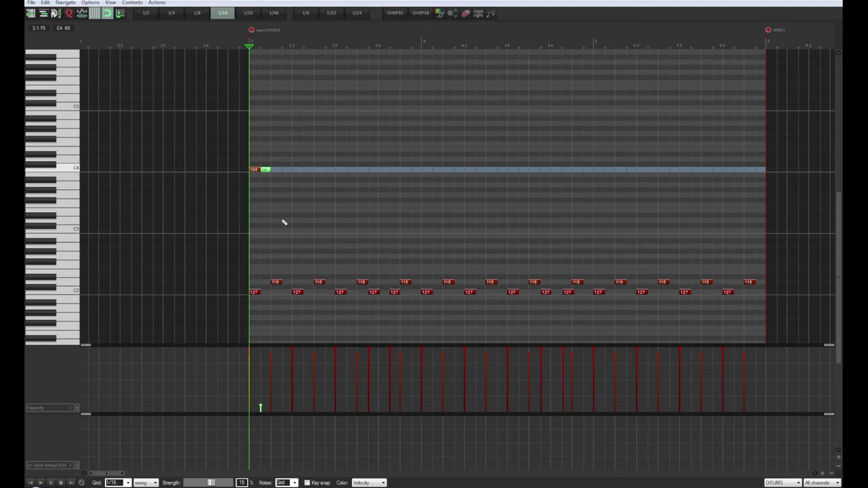
Step: Duplicate the pair of C4 notes to the starts of bars 4 and 5
{"action": "left_click", "coordinate": [253, 170]}
{"action": "key", "text": "ctrl+d"}
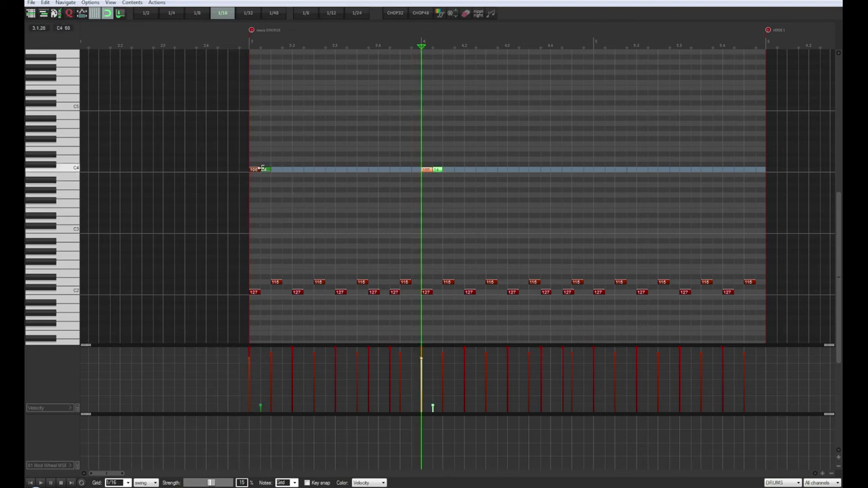
{"action": "key", "text": "ctrl+d"}
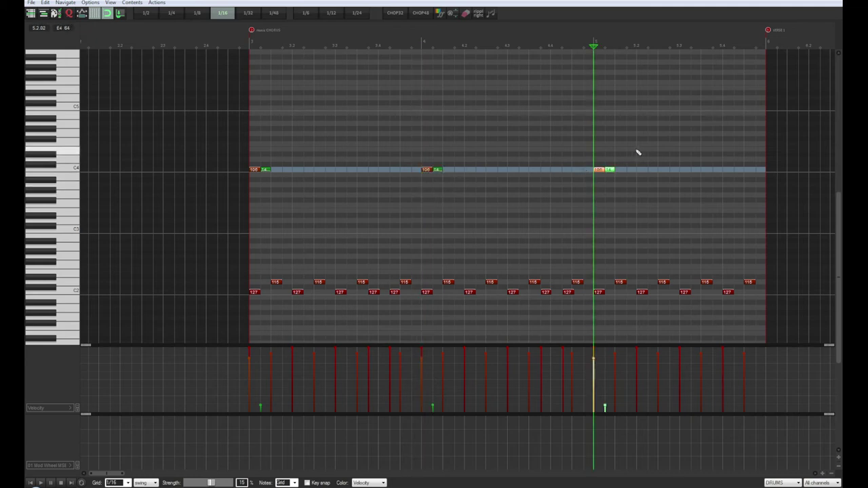
Step: Duplicate the C4 note pairs until bars 3 to 5 are filled with alternating loud and soft 1/16 notes, and play the pattern
{"action": "left_click_drag", "start_coordinate": [648, 143], "coordinate": [248, 210]}
{"action": "left_click_drag", "start_coordinate": [252, 171], "coordinate": [279, 173]}
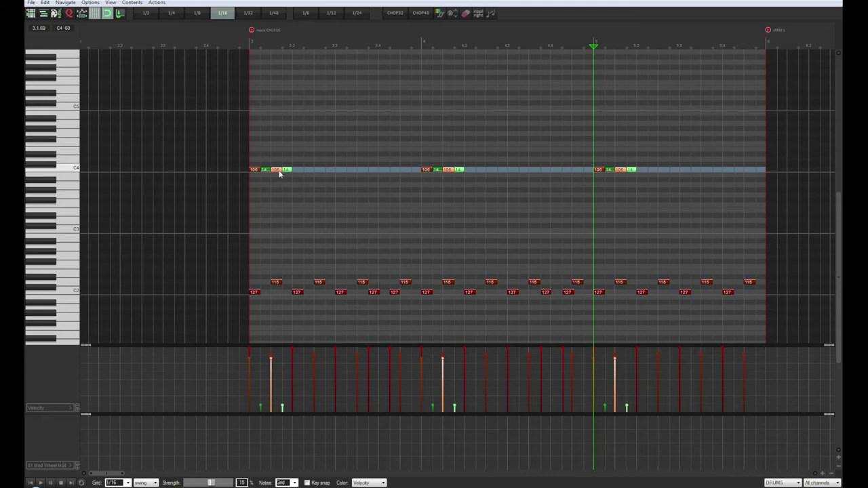
{"action": "left_click_drag", "start_coordinate": [363, 141], "coordinate": [301, 174]}
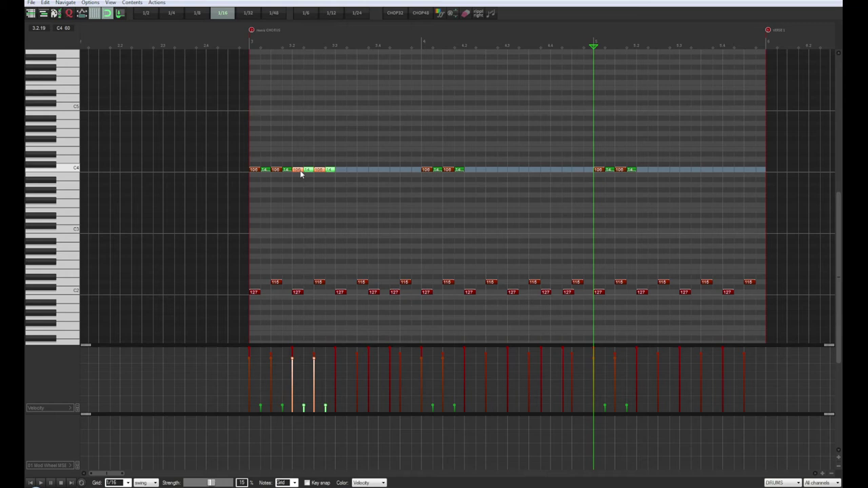
{"action": "key", "text": "ctrl+z"}
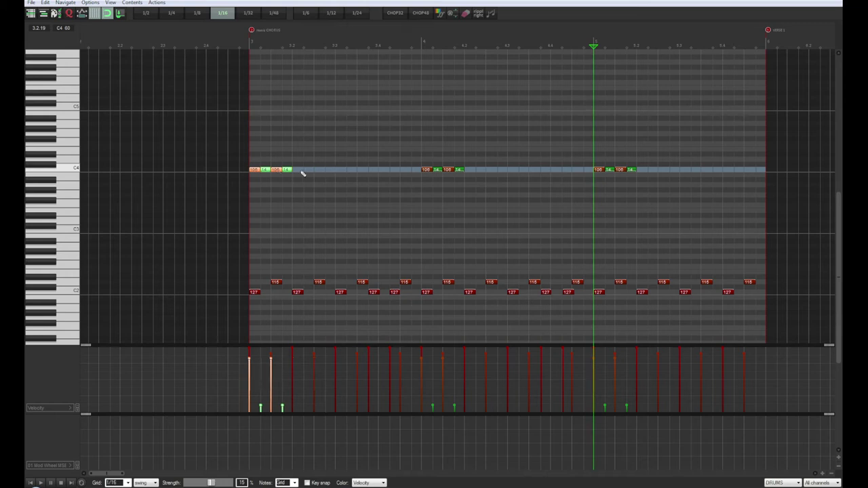
{"action": "left_click_drag", "start_coordinate": [701, 135], "coordinate": [301, 174]}
{"action": "left_click_drag", "start_coordinate": [725, 128], "coordinate": [238, 214]}
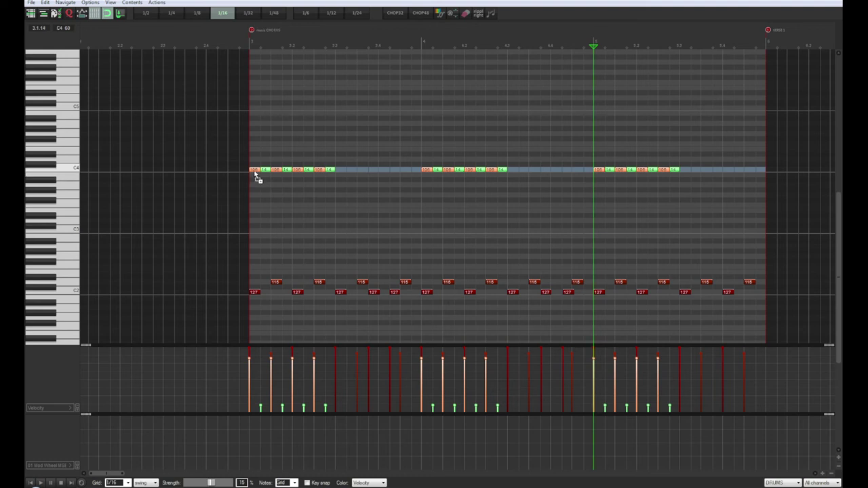
{"action": "left_click_drag", "start_coordinate": [252, 171], "coordinate": [343, 170]}
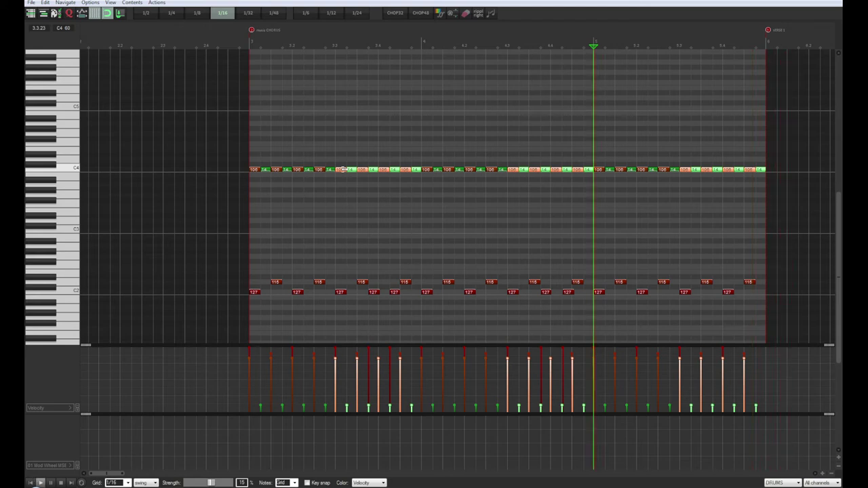
{"action": "left_click", "coordinate": [33, 483]}
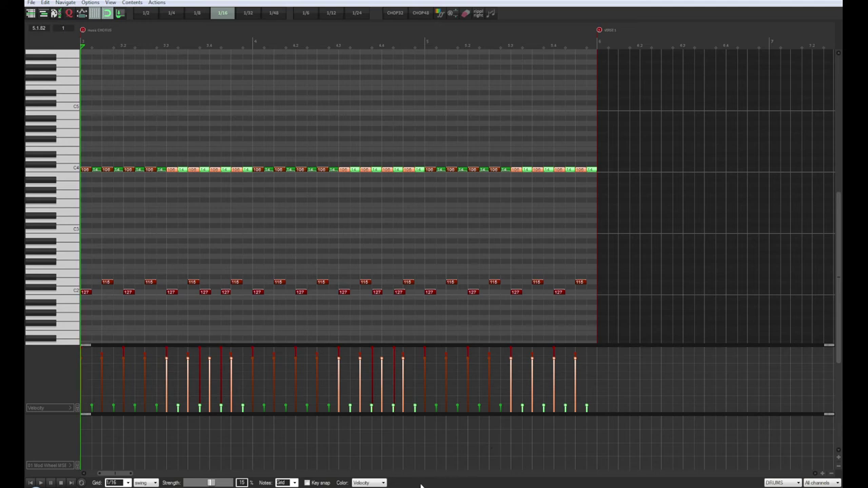
Step: Lower the velocity of all the soft C4 notes in bars 3 to 5 slightly and play the pattern
{"action": "left_click_drag", "start_coordinate": [117, 475], "coordinate": [114, 478]}
{"action": "scroll", "coordinate": [114, 479], "scroll_direction": "left", "scroll_amount": 2}
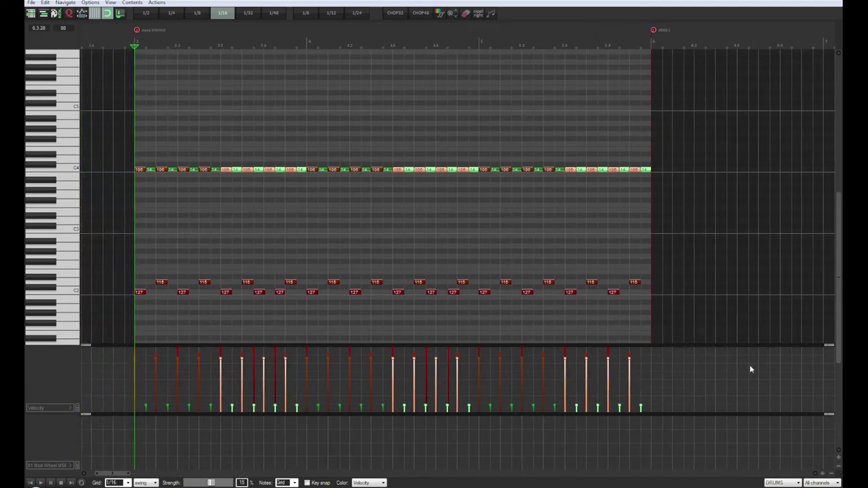
{"action": "left_click_drag", "start_coordinate": [699, 400], "coordinate": [145, 406]}
{"action": "key", "text": "space"}
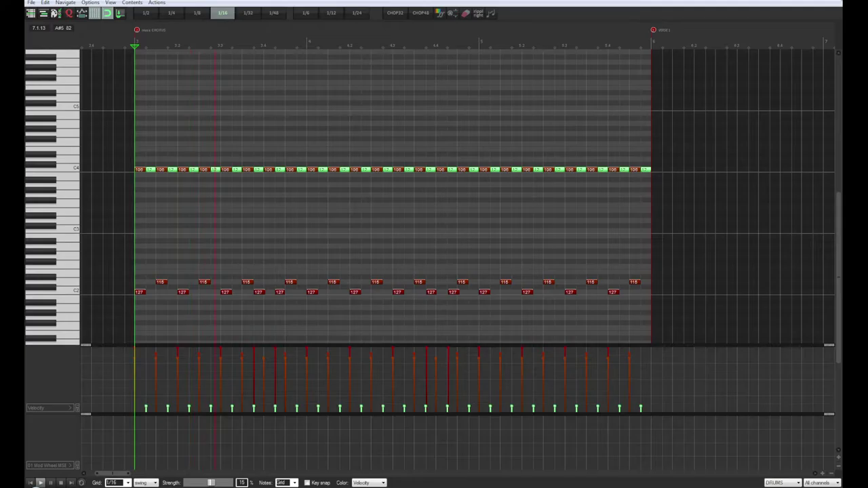
Step: Close the MIDI editor, clear the solos on DRM GROUP and DRUMS, and play the full mix from bar 3
{"action": "key", "text": "Escape"}
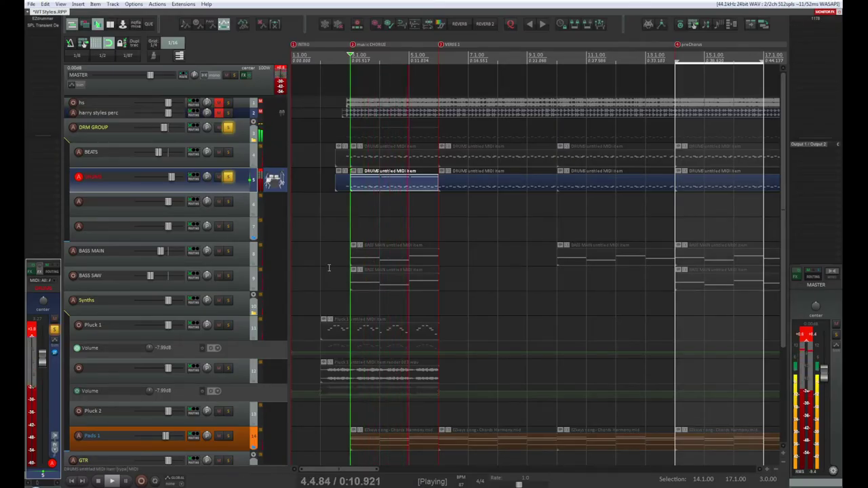
{"action": "key", "text": "space"}
{"action": "key", "text": "space"}
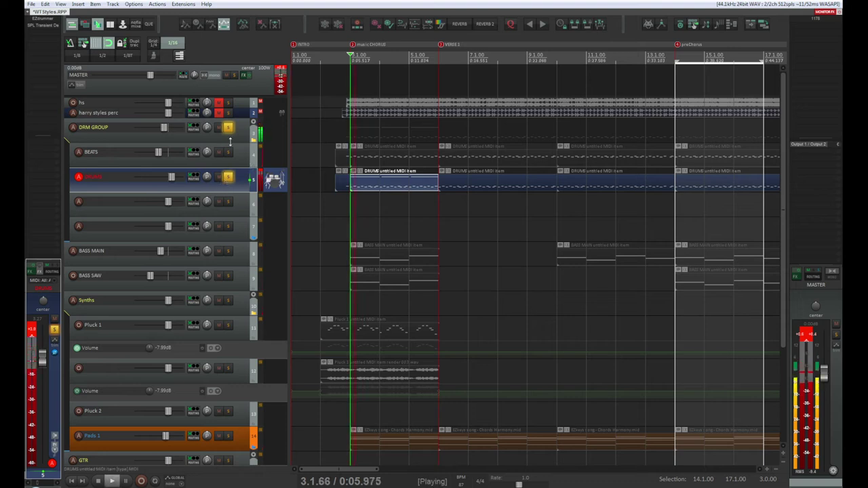
{"action": "key", "text": "space"}
{"action": "key", "text": "space"}
{"action": "left_click", "coordinate": [227, 177]}
{"action": "key", "text": "space"}
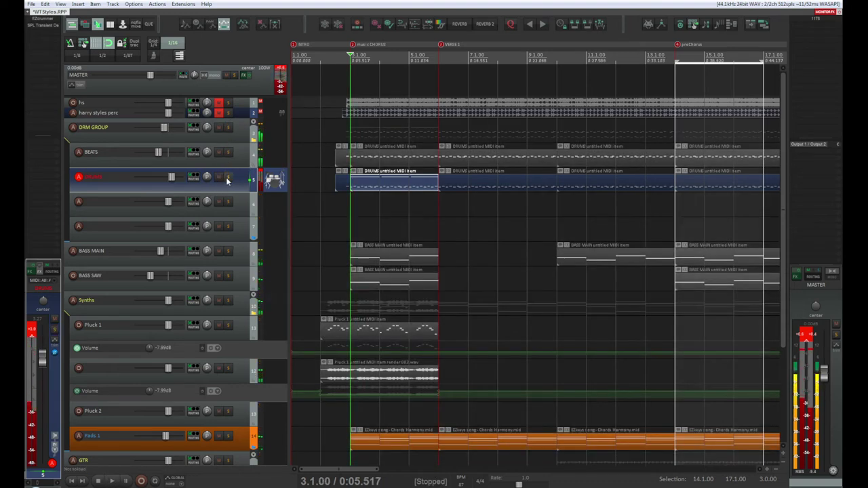
{"action": "key", "text": "space"}
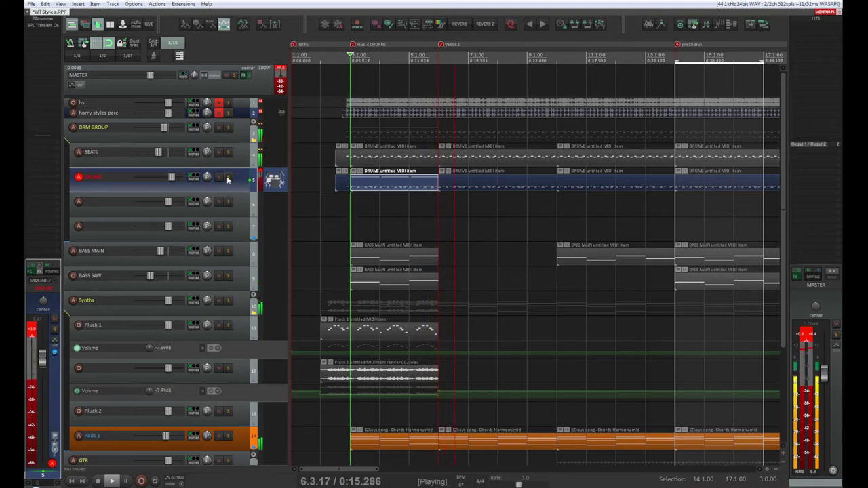
Step: Solo the DRUMS track and replay the music CHORUS section from bar 3 several times
{"action": "left_click", "coordinate": [227, 177]}
{"action": "key", "text": "space"}
{"action": "key", "text": "space"}
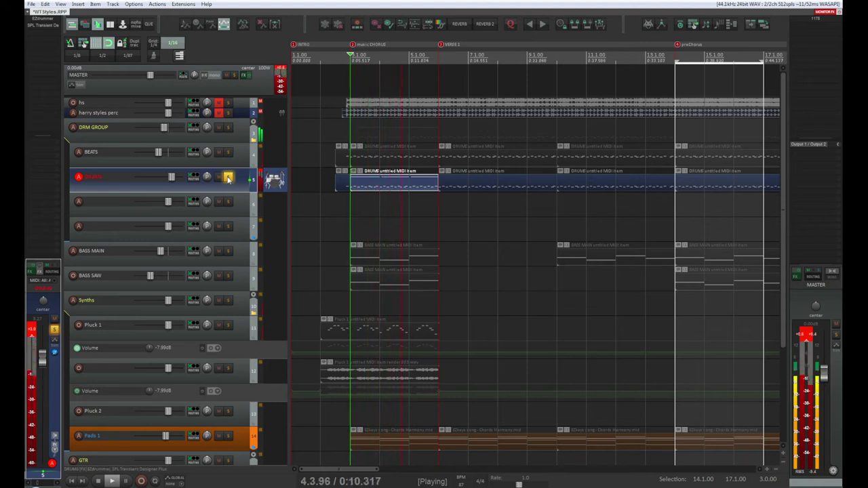
{"action": "key", "text": "space"}
{"action": "key", "text": "space"}
{"action": "key", "text": "space"}
{"action": "key", "text": "space"}
{"action": "key", "text": "space"}
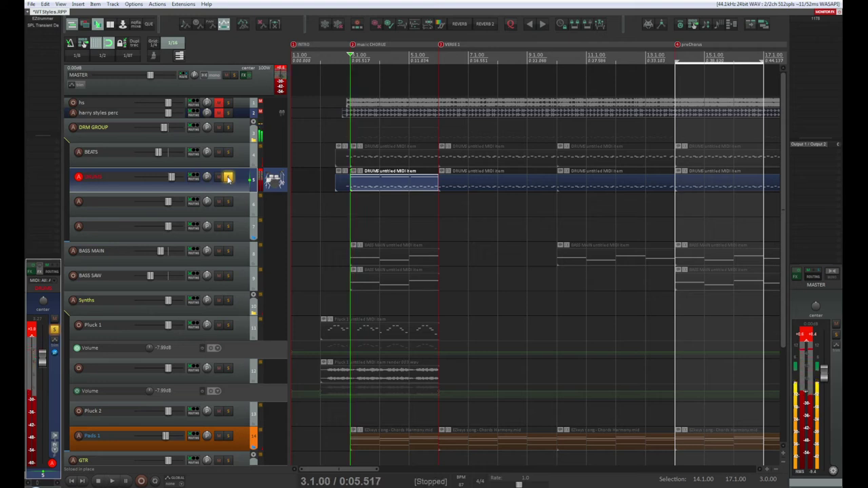
{"action": "key", "text": "space"}
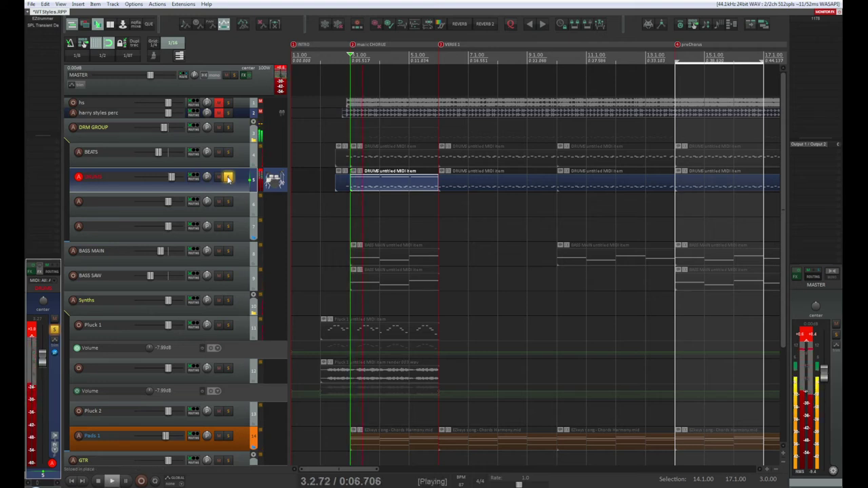
Step: Unsolo the DRUMS track and compare the mix with the BEATS track muted and unmuted
{"action": "left_click", "coordinate": [228, 178]}
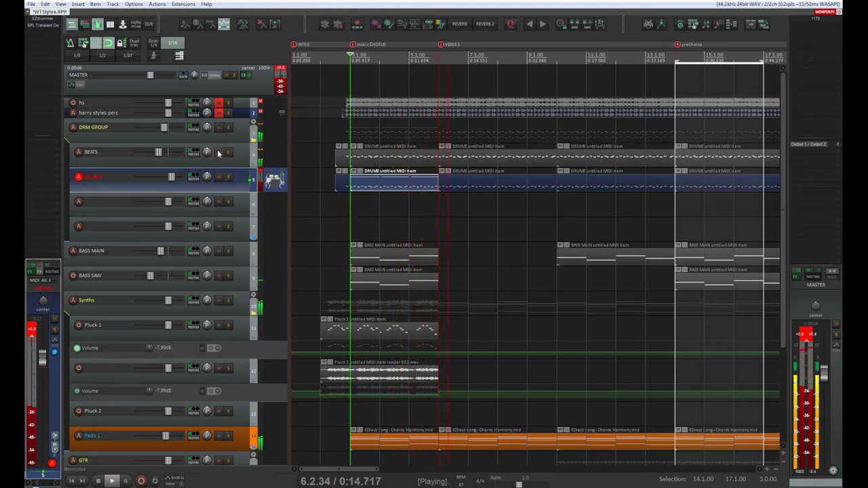
{"action": "left_click", "coordinate": [218, 153]}
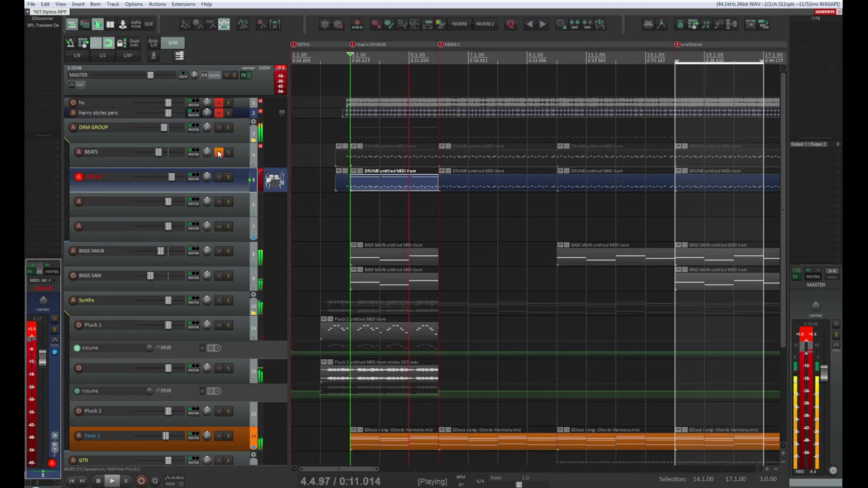
{"action": "left_click", "coordinate": [218, 152]}
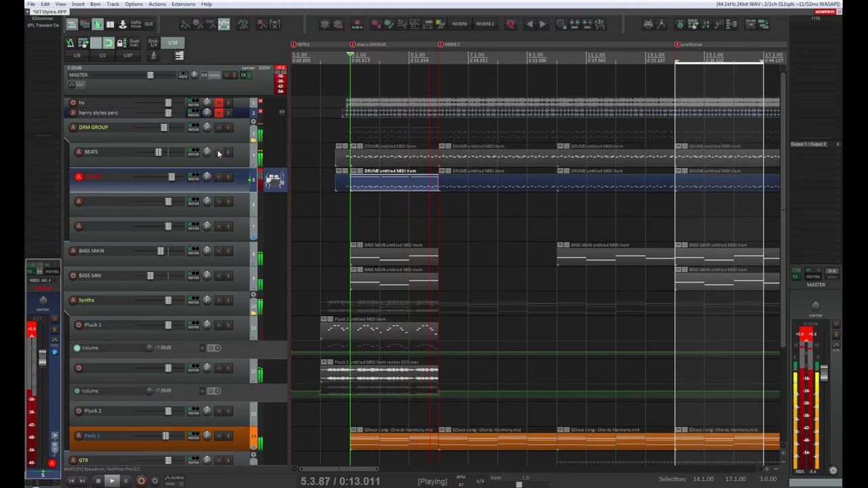
Step: Stop playback, solo the DRUMS track again and audition it briefly from bar 3
{"action": "key", "text": "space"}
{"action": "left_click", "coordinate": [228, 178]}
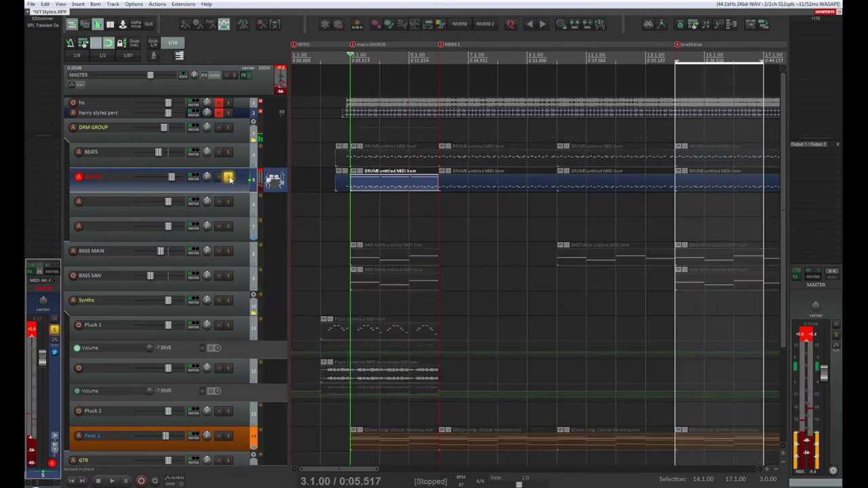
{"action": "key", "text": "space"}
{"action": "key", "text": "space"}
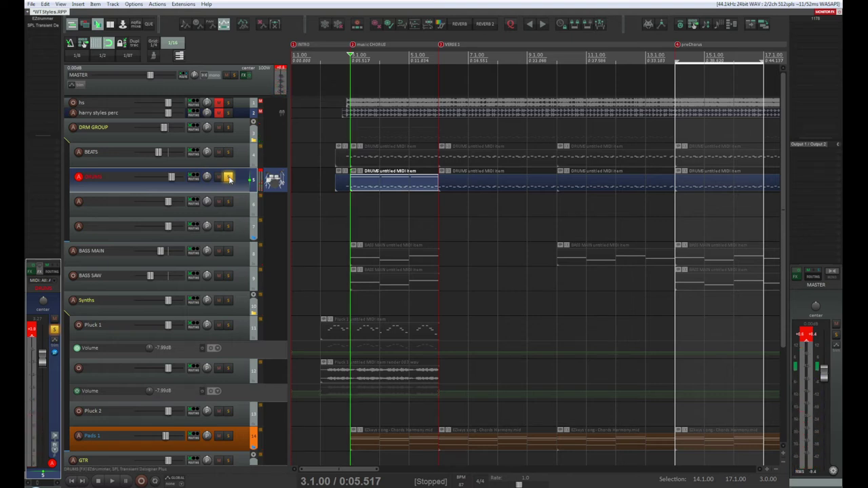
Step: Reopen the DRUMS item in the music CHORUS section, delete all the soft C4 notes, select the remaining C4 notes and audition them
{"action": "double_click", "coordinate": [377, 187]}
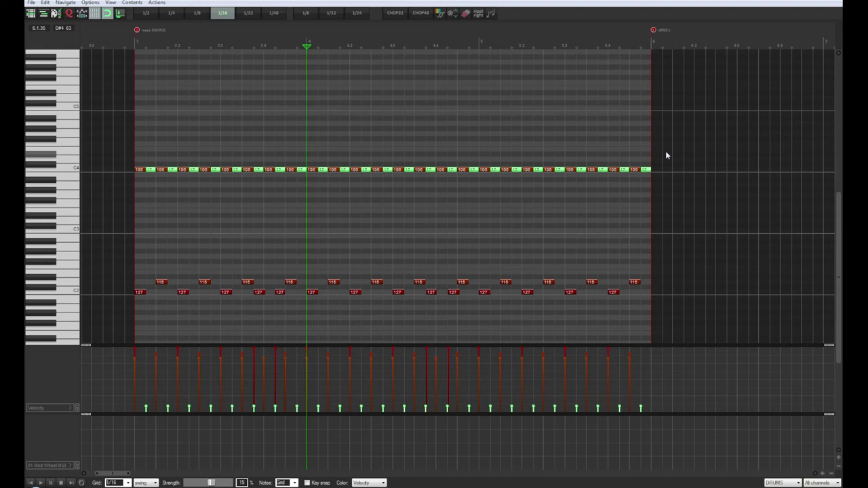
{"action": "left_click_drag", "start_coordinate": [664, 394], "coordinate": [89, 439]}
{"action": "key", "text": "Delete"}
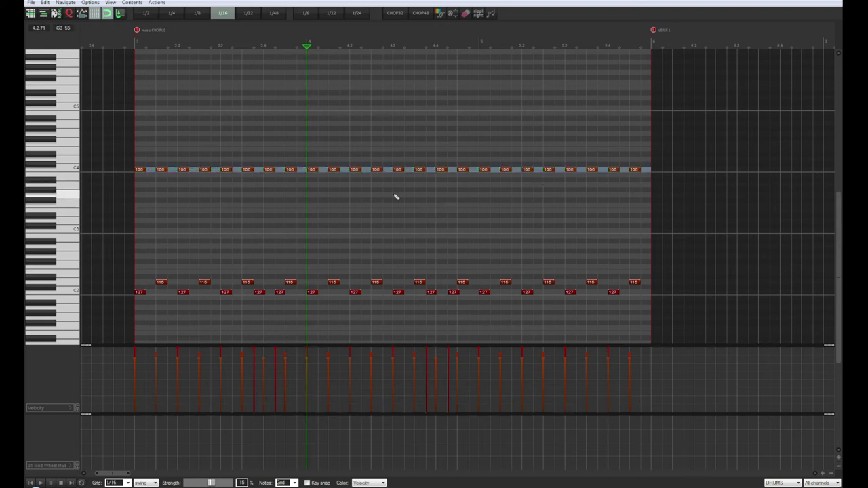
{"action": "left_click_drag", "start_coordinate": [678, 139], "coordinate": [69, 202]}
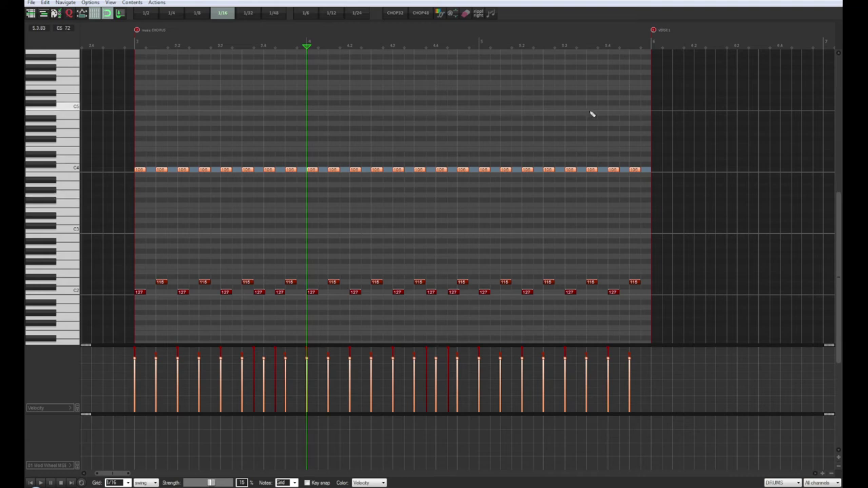
{"action": "key", "text": "space"}
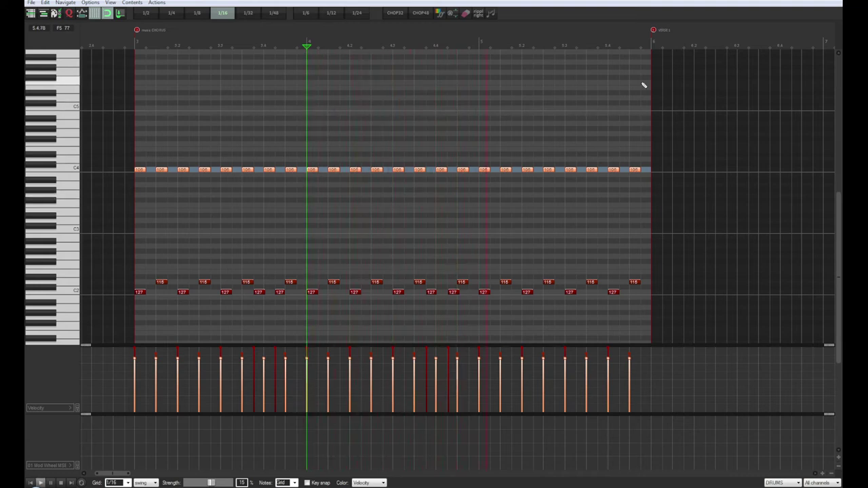
{"action": "key", "text": "space"}
Step: Try moving all C4 notes one 1/16 later and up to C#4 during playback, and return them to their original place
{"action": "left_click_drag", "start_coordinate": [655, 142], "coordinate": [150, 174]}
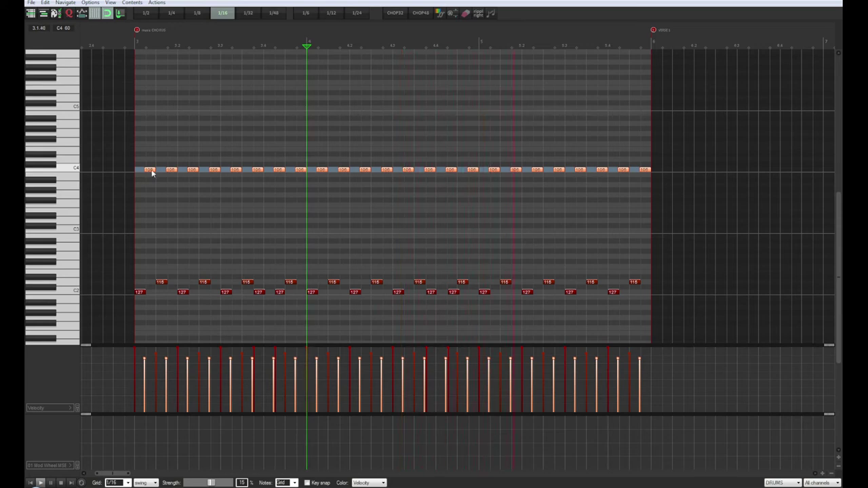
{"action": "left_click_drag", "start_coordinate": [152, 173], "coordinate": [141, 167]}
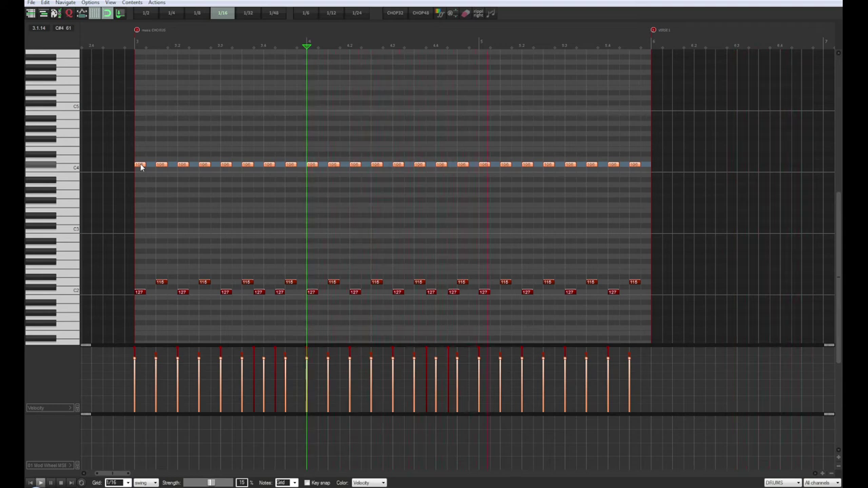
{"action": "left_click_drag", "start_coordinate": [140, 170], "coordinate": [139, 172]}
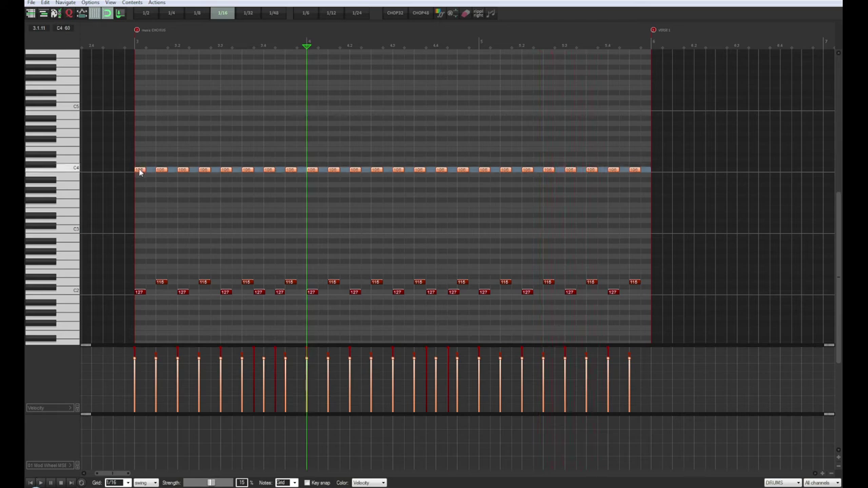
{"action": "key", "text": "space"}
Step: Try progressively shorter lengths for all C4 notes with playback, and restore their full 1/16 length
{"action": "left_click_drag", "start_coordinate": [142, 170], "coordinate": [139, 171]}
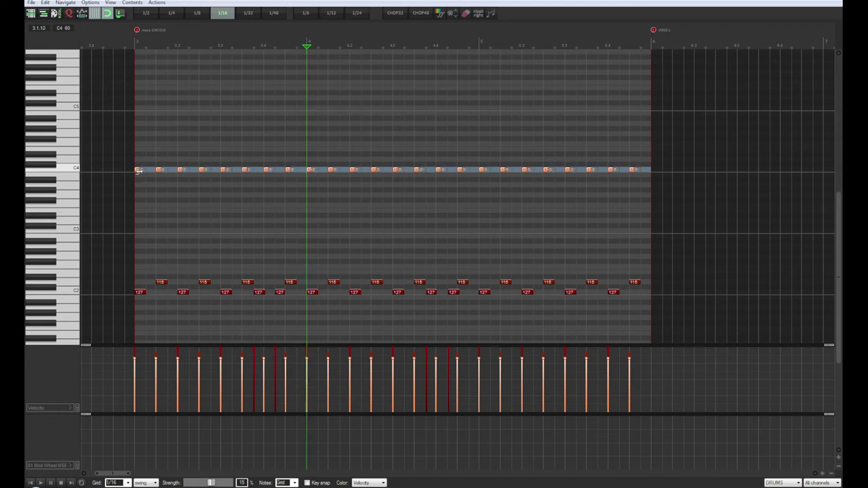
{"action": "key", "text": "space"}
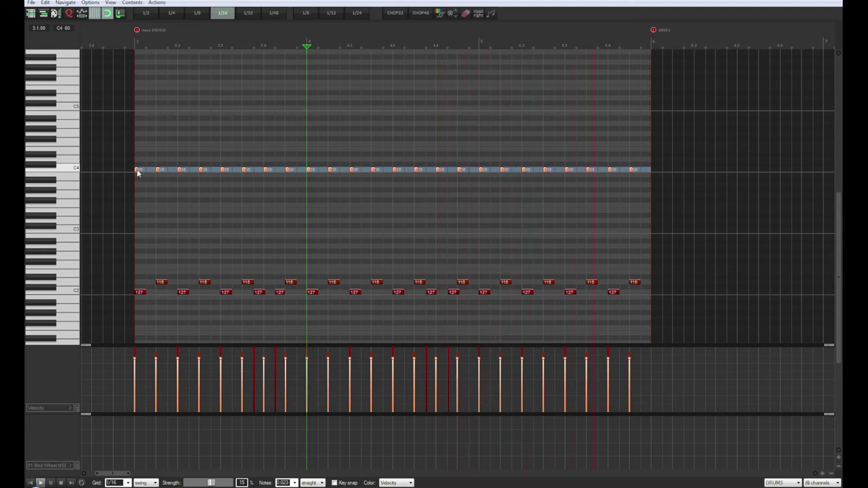
{"action": "mouse_move", "coordinate": [137, 172]}
{"action": "left_mouse_down"}
{"action": "mouse_move", "coordinate": [155, 174]}
{"action": "mouse_move", "coordinate": [133, 173]}
{"action": "left_mouse_up"}
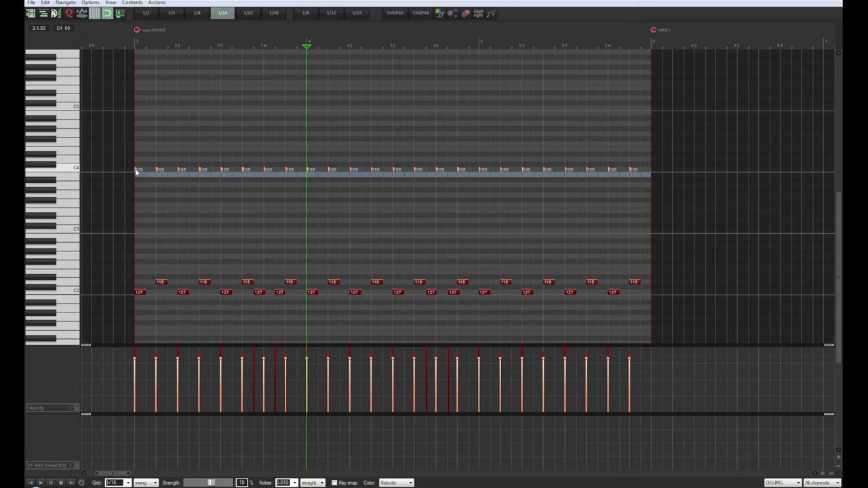
{"action": "scroll", "coordinate": [135, 171], "scroll_direction": "up", "scroll_amount": 2}
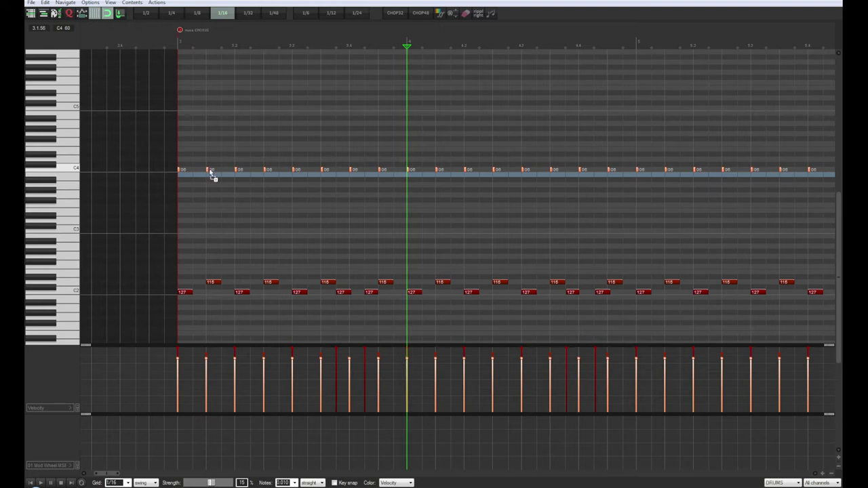
{"action": "left_click_drag", "start_coordinate": [211, 175], "coordinate": [190, 171]}
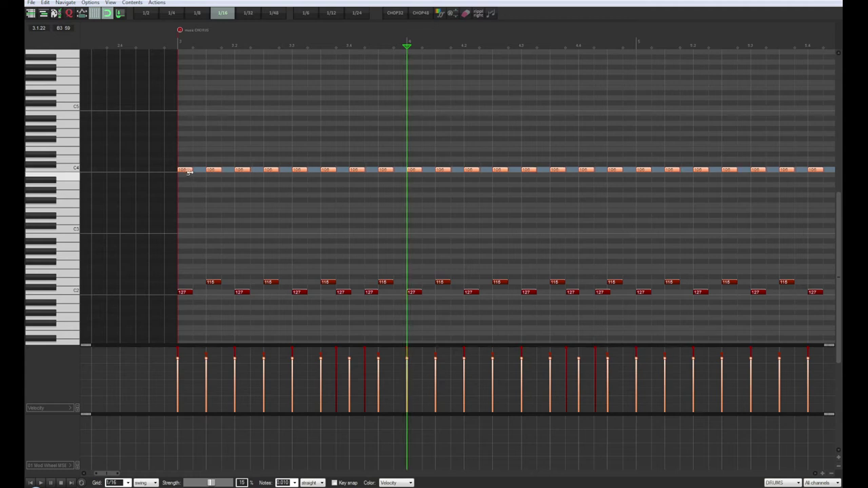
{"action": "left_click_drag", "start_coordinate": [190, 171], "coordinate": [189, 173]}
Step: Play the pattern, close the MIDI editor, stop playback and solo the harry styles perc reference track
{"action": "key", "text": "space"}
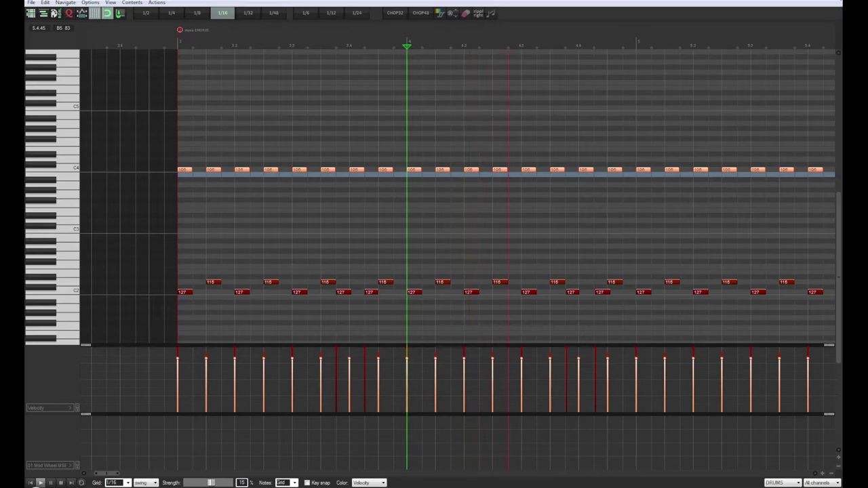
{"action": "key", "text": "Escape"}
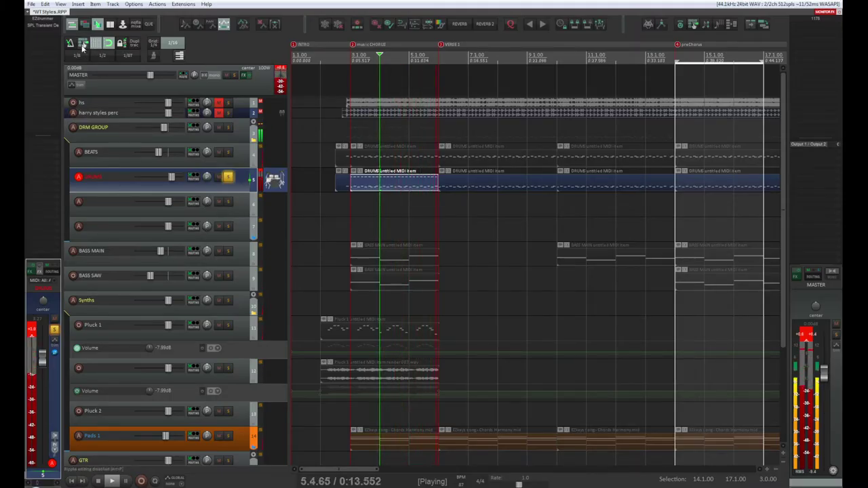
{"action": "key", "text": "space"}
{"action": "left_click", "coordinate": [229, 113]}
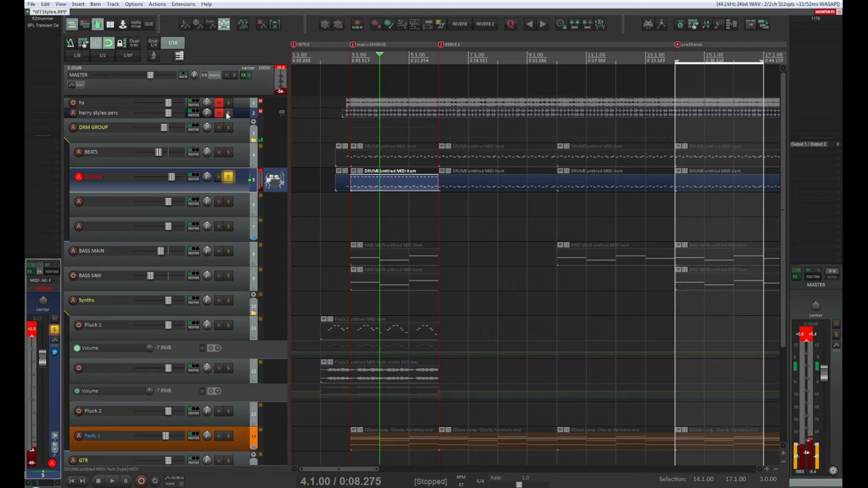
Step: Compare the soloed harry styles perc reference with and without the DRUMS track soloed, unsolo both tracks and stop playback
{"action": "key", "text": "space"}
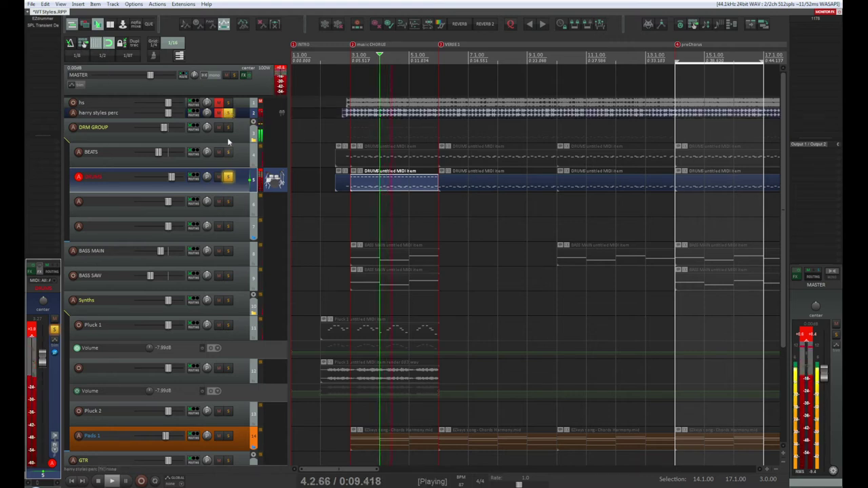
{"action": "left_click", "coordinate": [228, 177]}
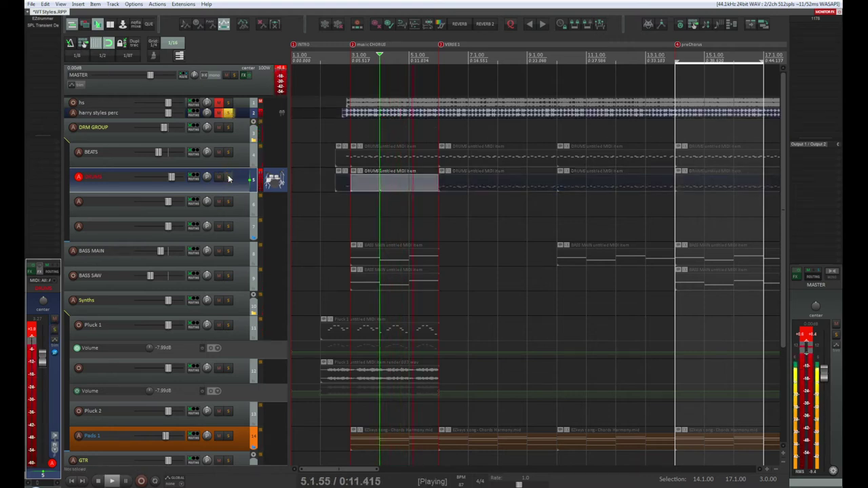
{"action": "left_click", "coordinate": [228, 177]}
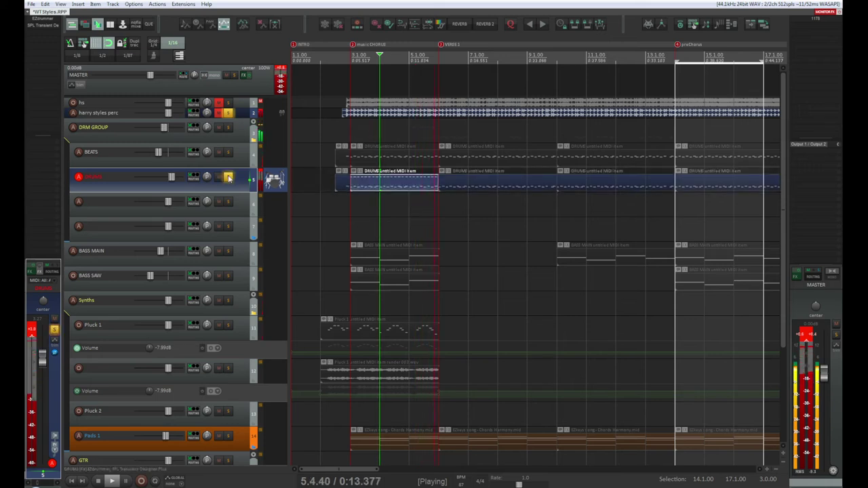
{"action": "left_click", "coordinate": [228, 177]}
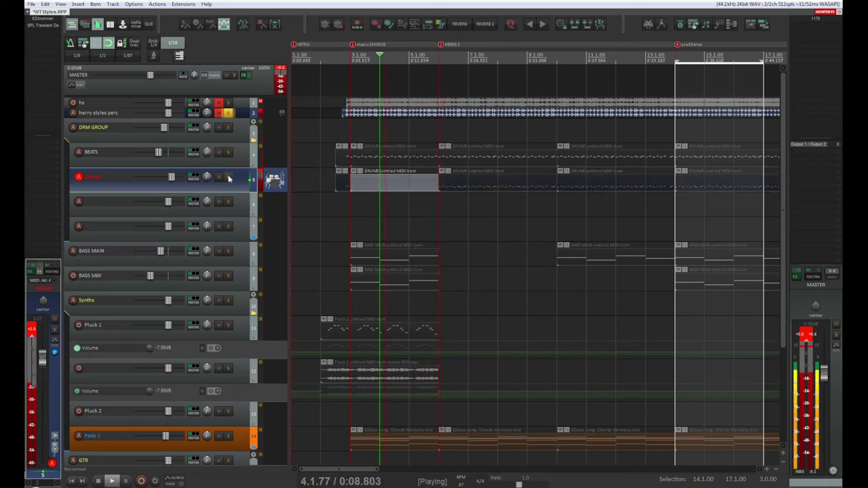
{"action": "left_click", "coordinate": [228, 113]}
{"action": "key", "text": "space"}
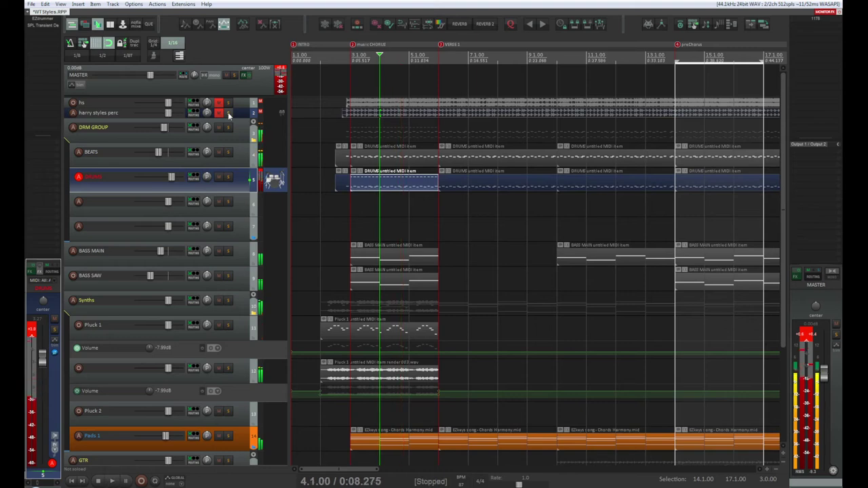
Step: Toggle the harry styles perc solo on and off, and play the full mix twice from bar 4
{"action": "left_click", "coordinate": [228, 113]}
{"action": "left_click", "coordinate": [228, 113]}
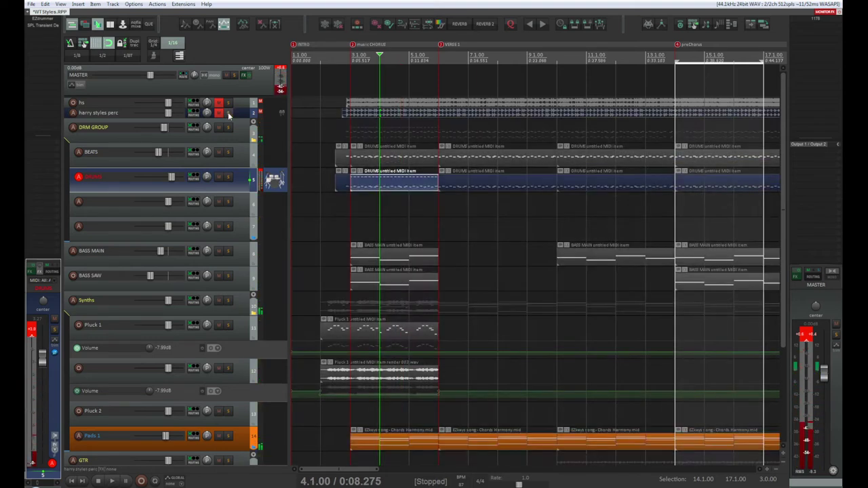
{"action": "key", "text": "space"}
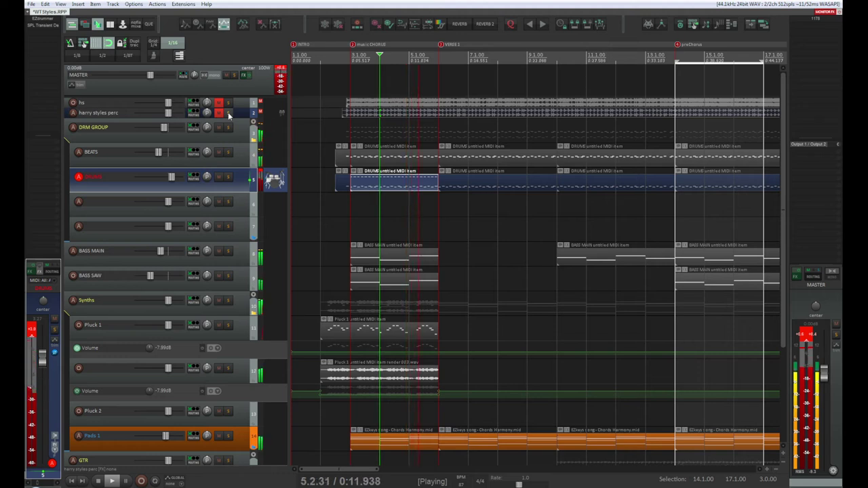
{"action": "key", "text": "space"}
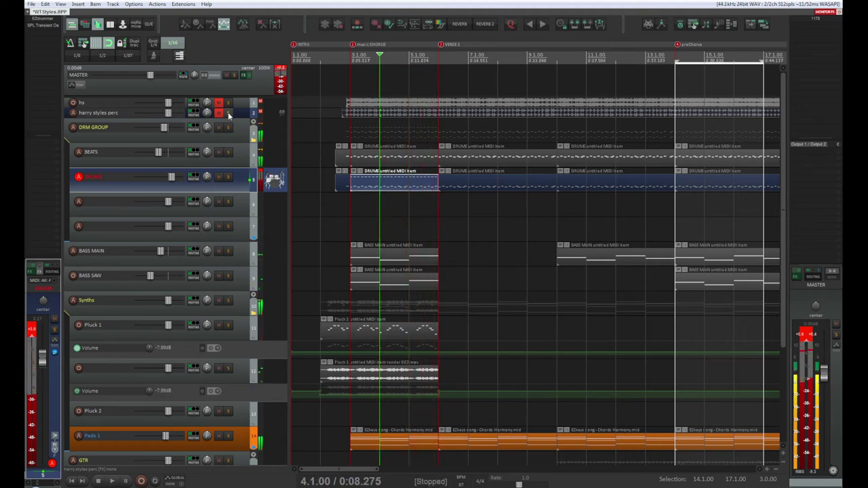
{"action": "key", "text": "space"}
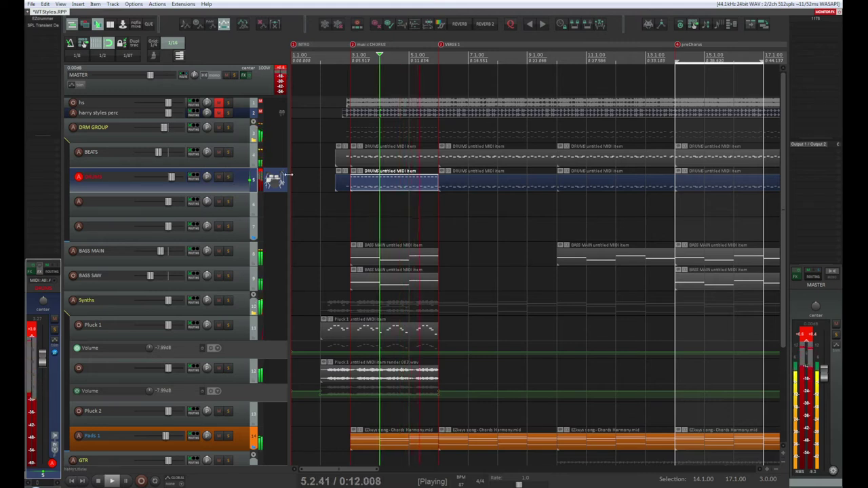
{"action": "key", "text": "space"}
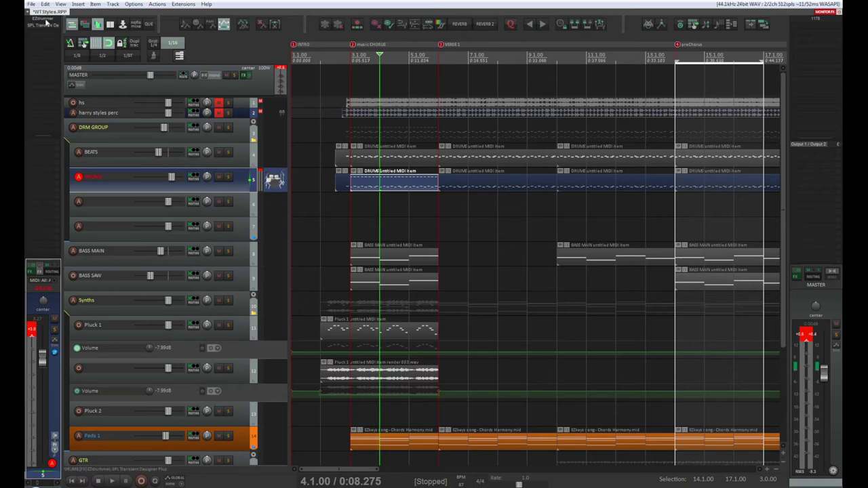
Step: Open EZdrummer on the DRUMS track, audition the mix briefly and move the plug-in window clear of the track controls
{"action": "left_click", "coordinate": [46, 21]}
{"action": "key", "text": "space"}
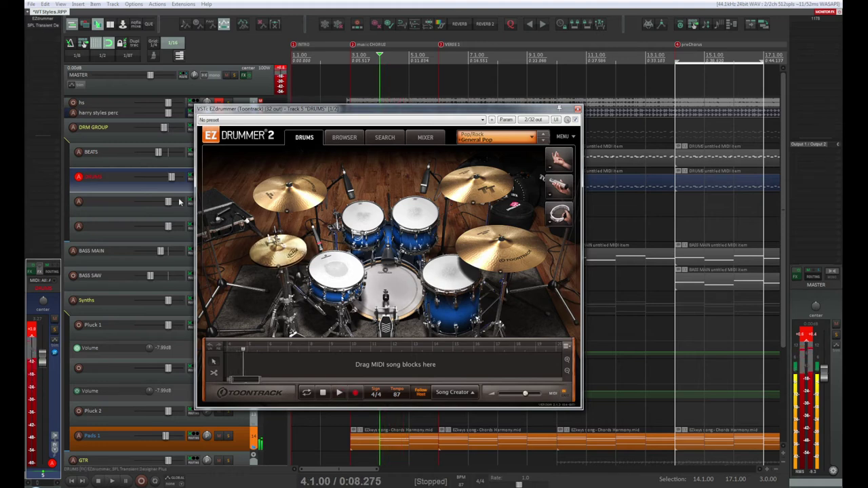
{"action": "key", "text": "space"}
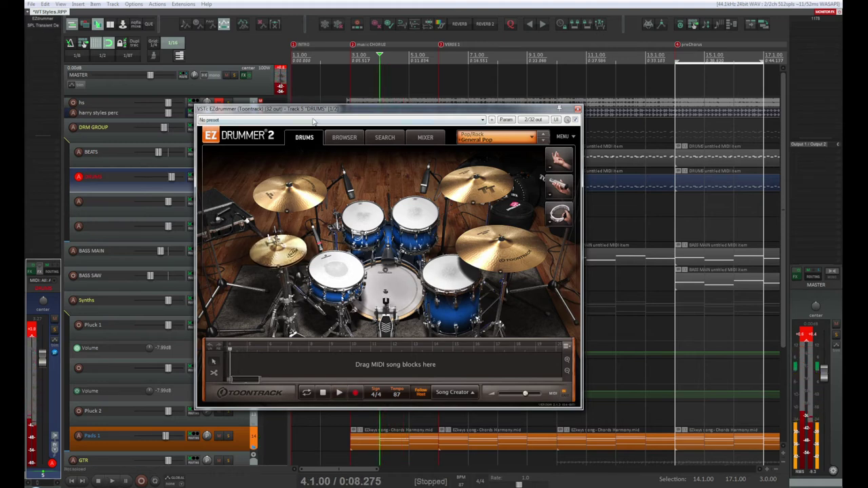
{"action": "left_click_drag", "start_coordinate": [316, 112], "coordinate": [482, 259]}
Step: Solo the DRUMS track, loop playback over the music CHORUS item from 3.1.00 to 6.1.00 and bring EZdrummer fully into view
{"action": "left_click", "coordinate": [228, 177]}
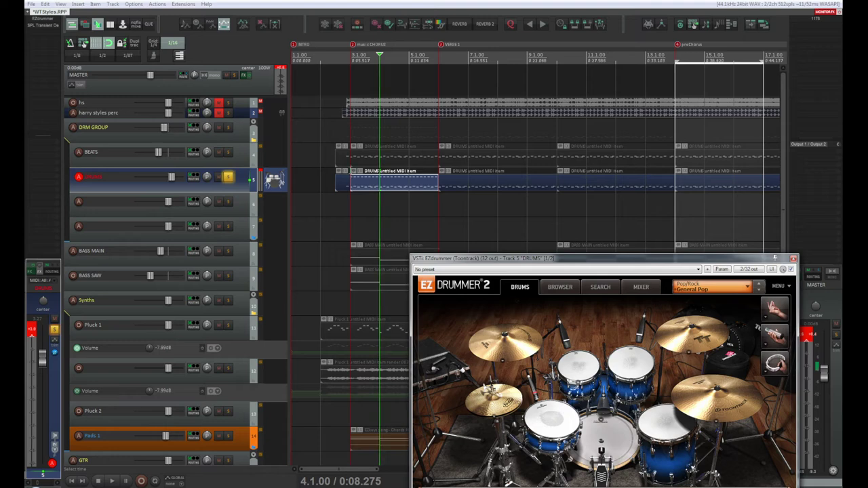
{"action": "left_click", "coordinate": [84, 43]}
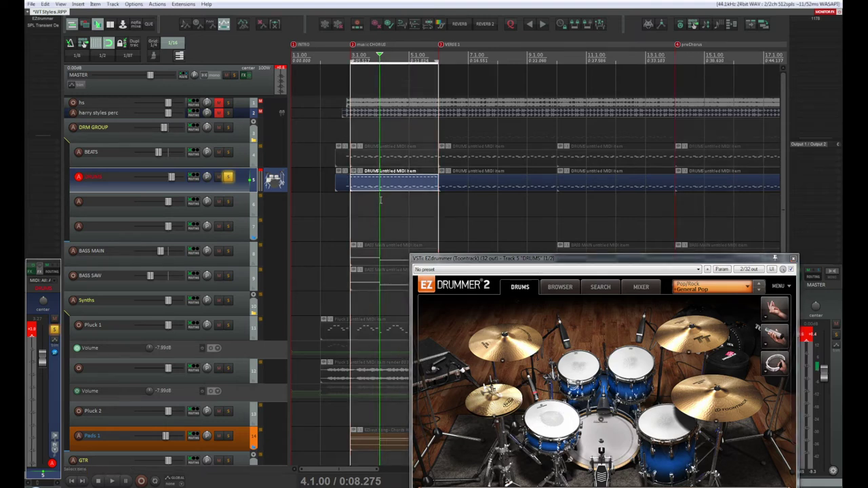
{"action": "key", "text": "space"}
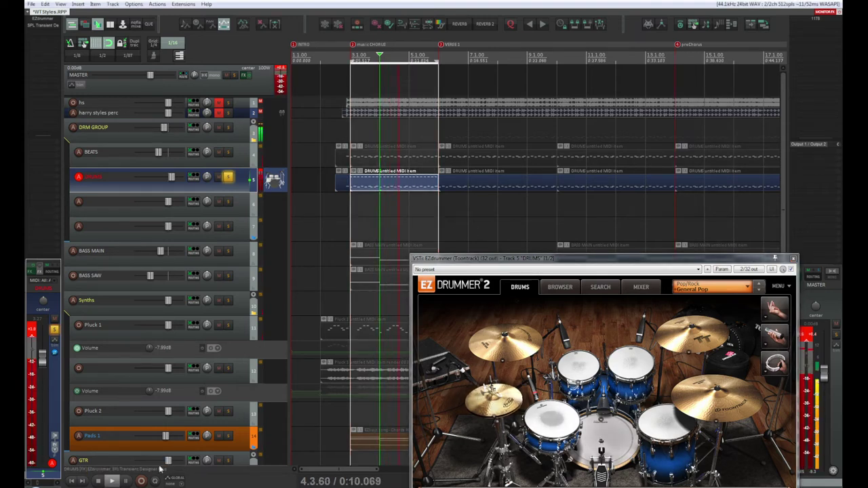
{"action": "left_click_drag", "start_coordinate": [512, 260], "coordinate": [286, 57]}
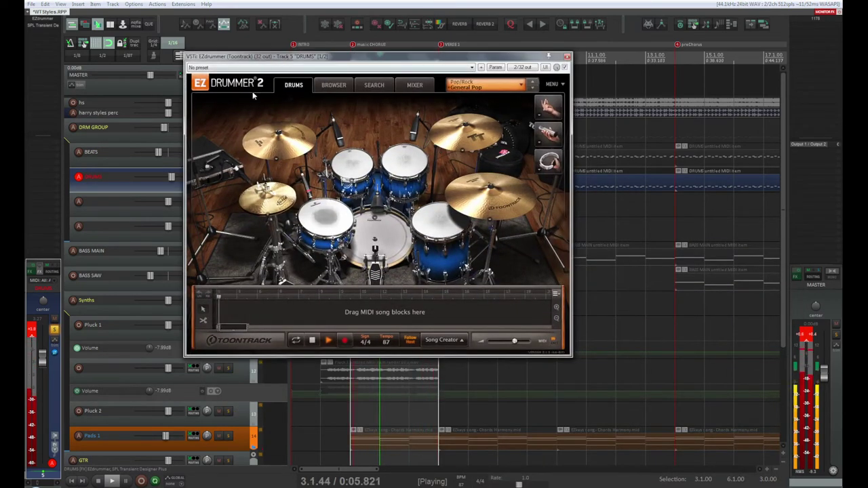
Step: Open the hi-hat's instrument options and audition the 16" Zildjian Crash Hats against the 14" Sabian HHX Manhattan
{"action": "left_click", "coordinate": [268, 216]}
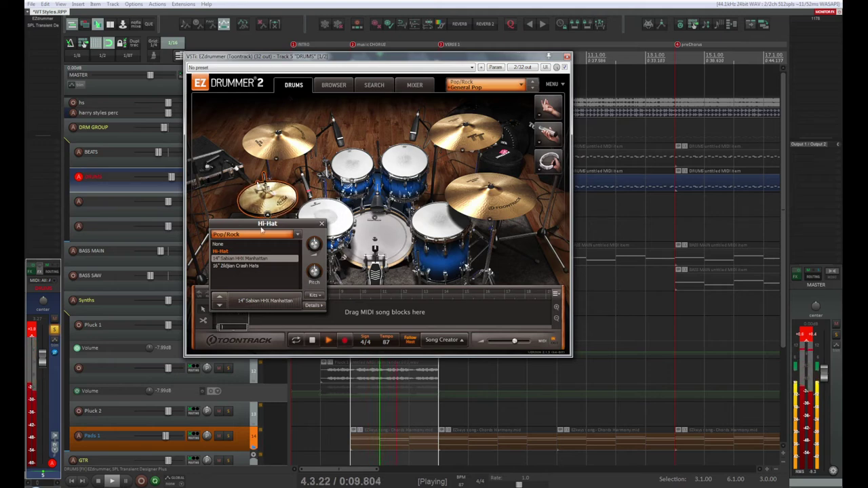
{"action": "left_click", "coordinate": [245, 266]}
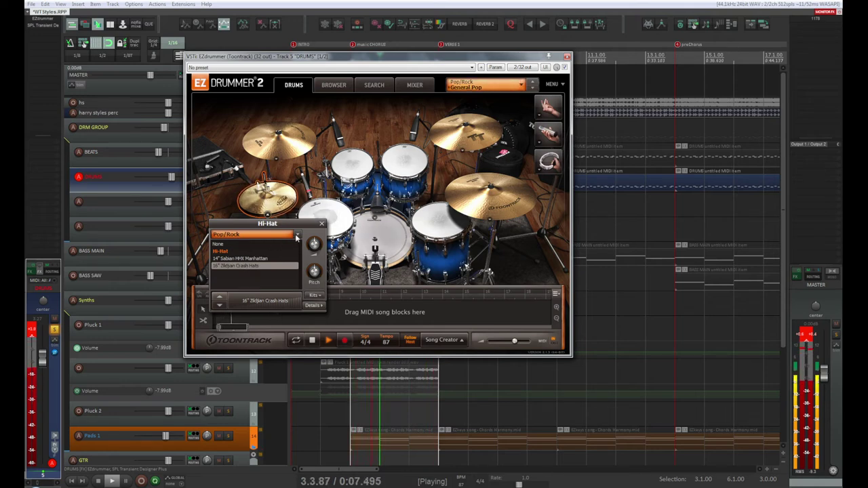
{"action": "left_click", "coordinate": [278, 259]}
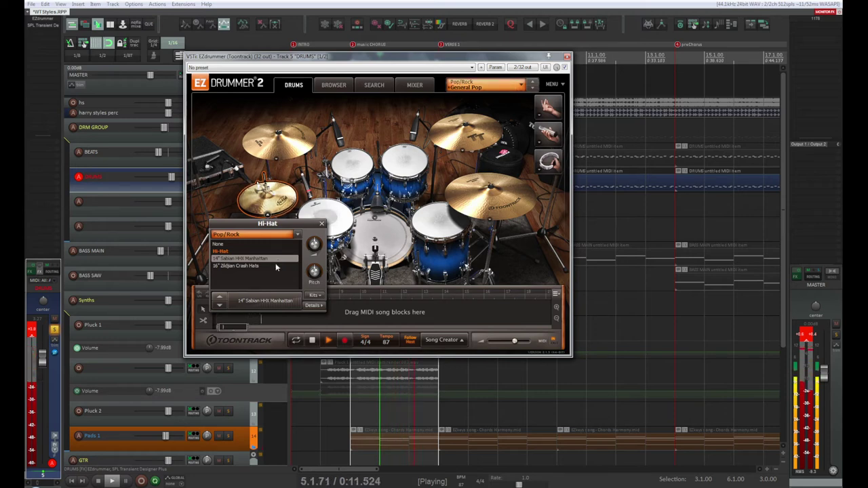
{"action": "left_click", "coordinate": [276, 266]}
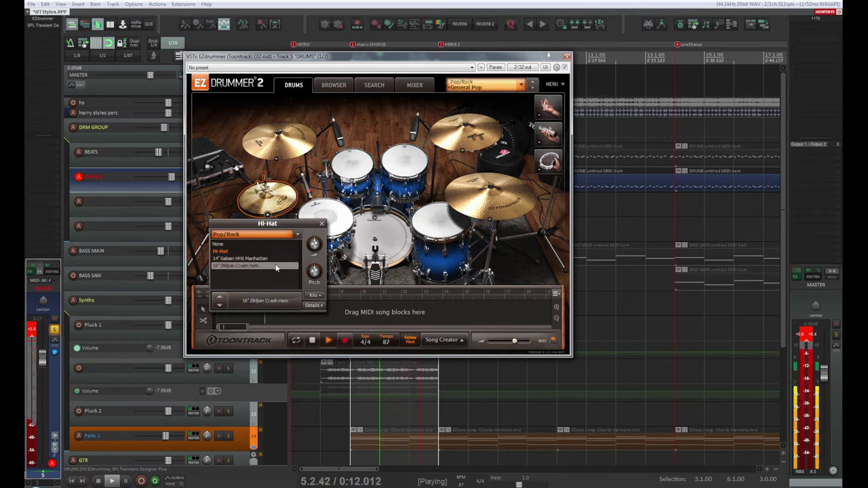
Step: Switch the hi-hat to the Pop! library and audition Funky Hats, Rock Hats, Djungle Hats and Electro Hats
{"action": "left_click", "coordinate": [296, 234]}
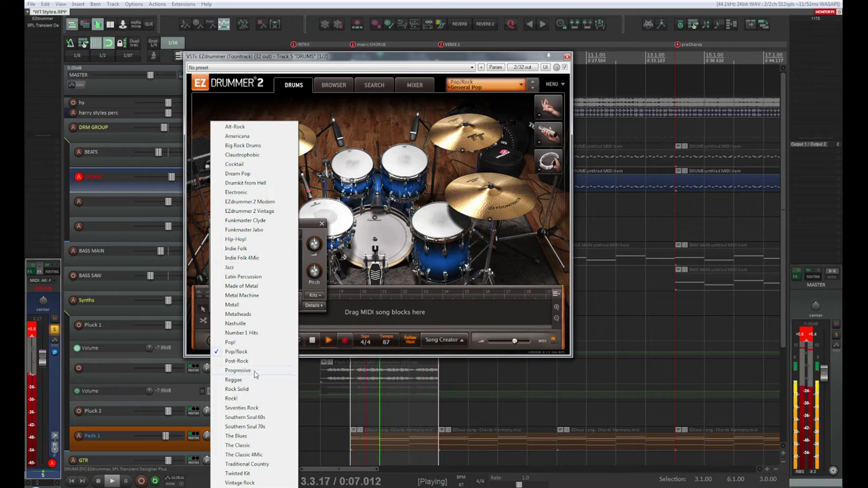
{"action": "left_click", "coordinate": [253, 344]}
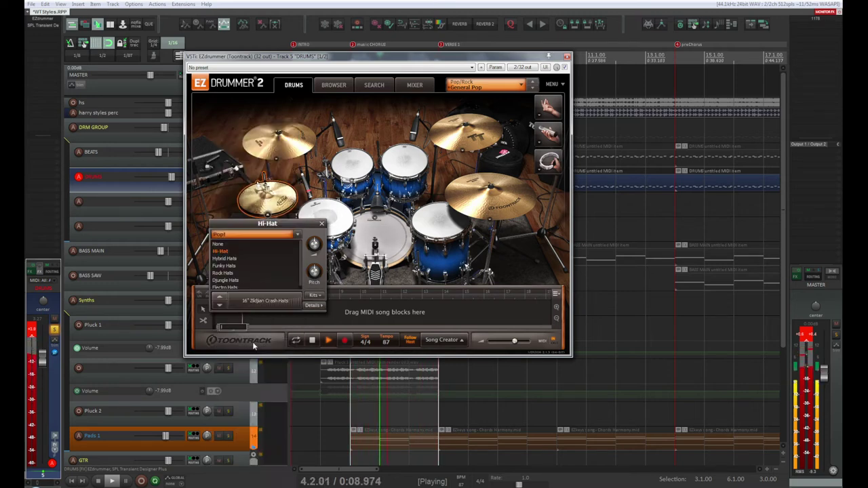
{"action": "left_click", "coordinate": [229, 266]}
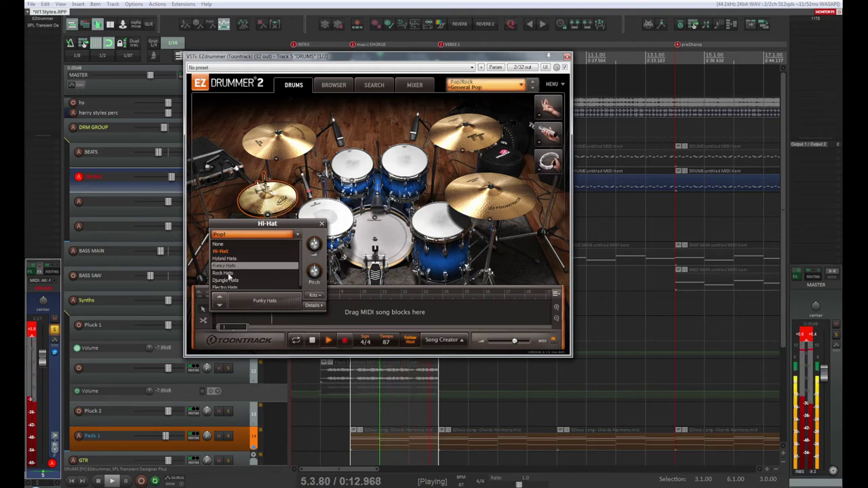
{"action": "left_click", "coordinate": [230, 274]}
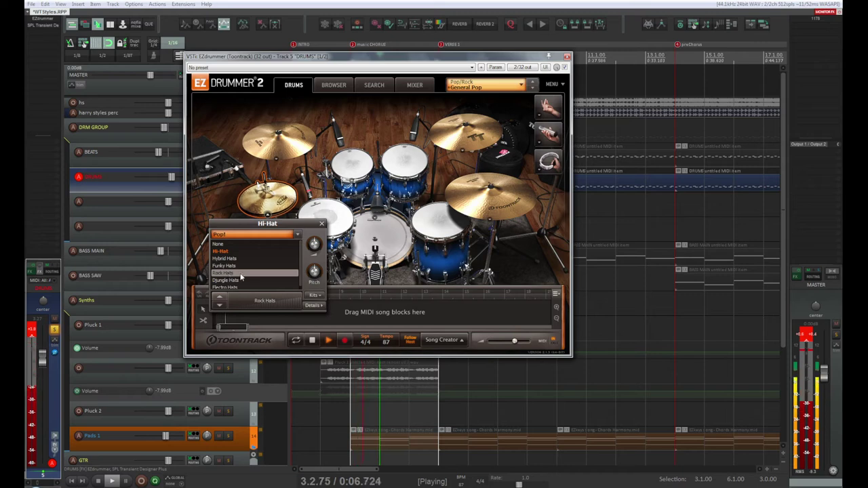
{"action": "left_click", "coordinate": [236, 278]}
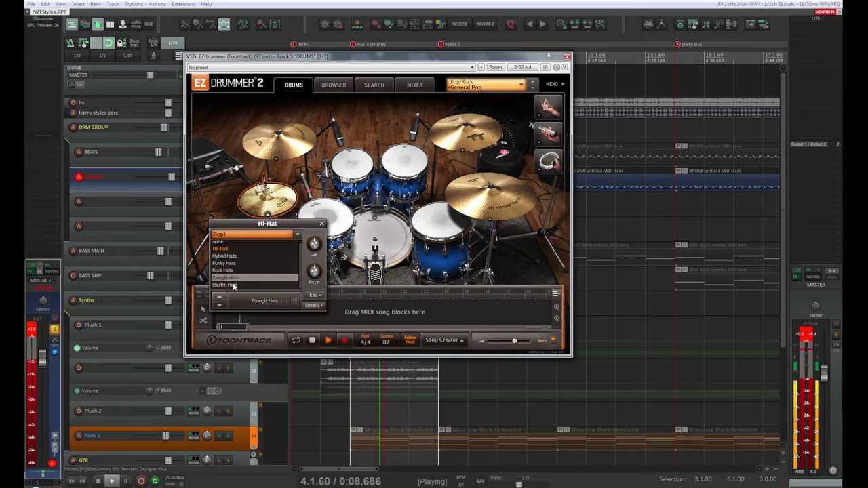
{"action": "left_click", "coordinate": [231, 271]}
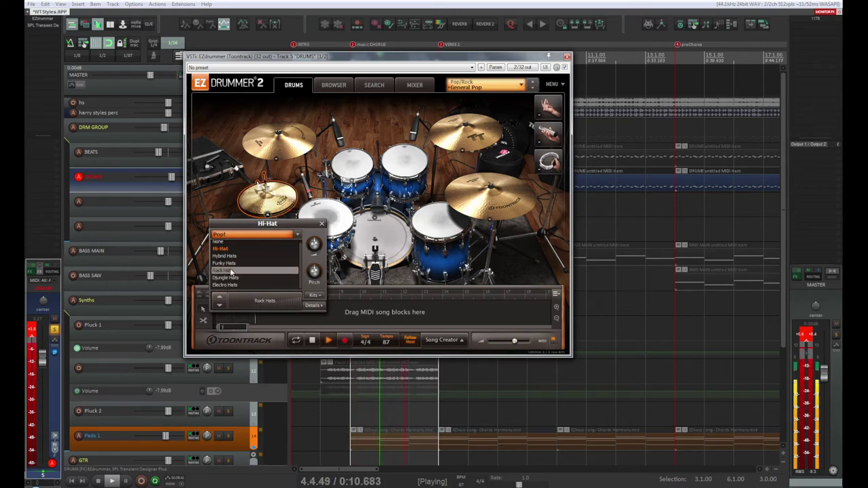
{"action": "left_click", "coordinate": [231, 286]}
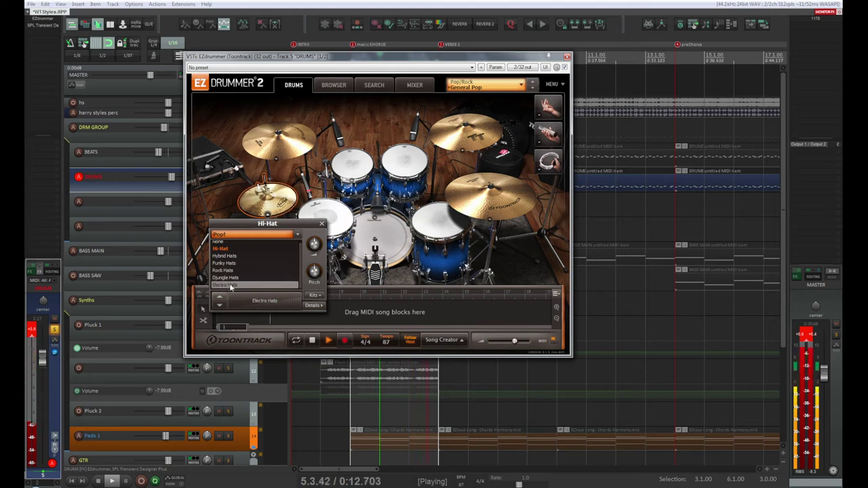
Step: Compare Rock Hats with Funky Hats, set the hi-hat to Rock Hats and close EZdrummer
{"action": "left_click", "coordinate": [228, 271]}
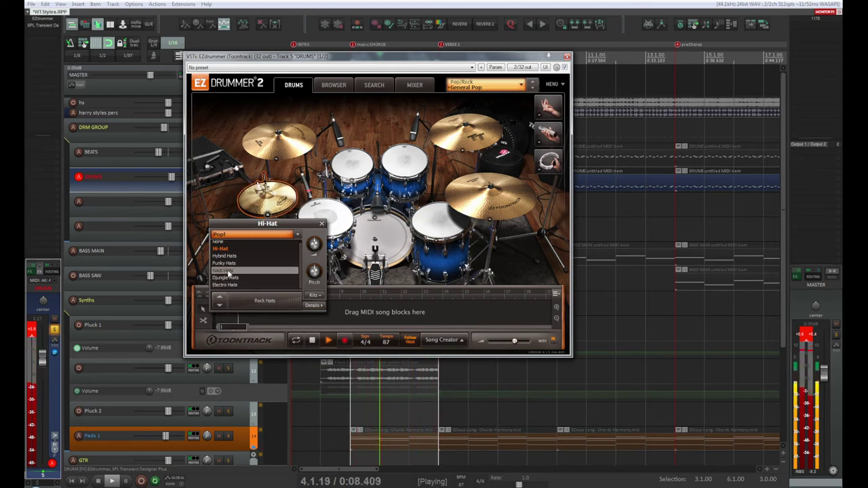
{"action": "left_click", "coordinate": [228, 264]}
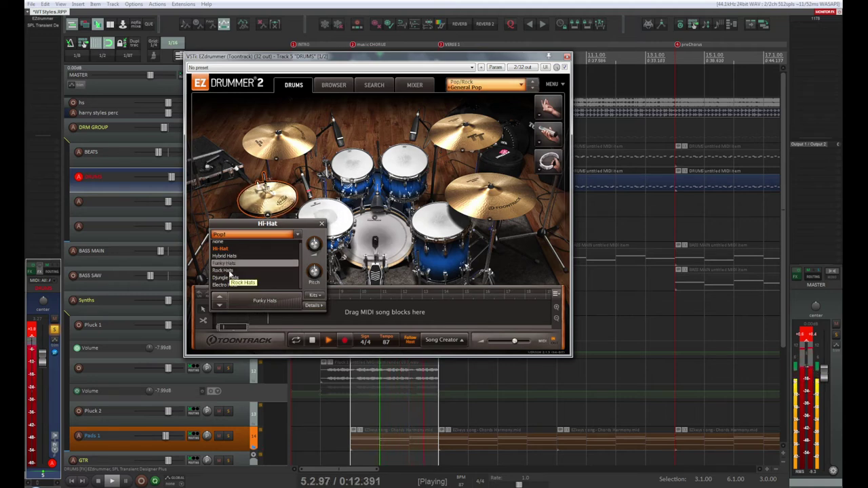
{"action": "left_click", "coordinate": [230, 273]}
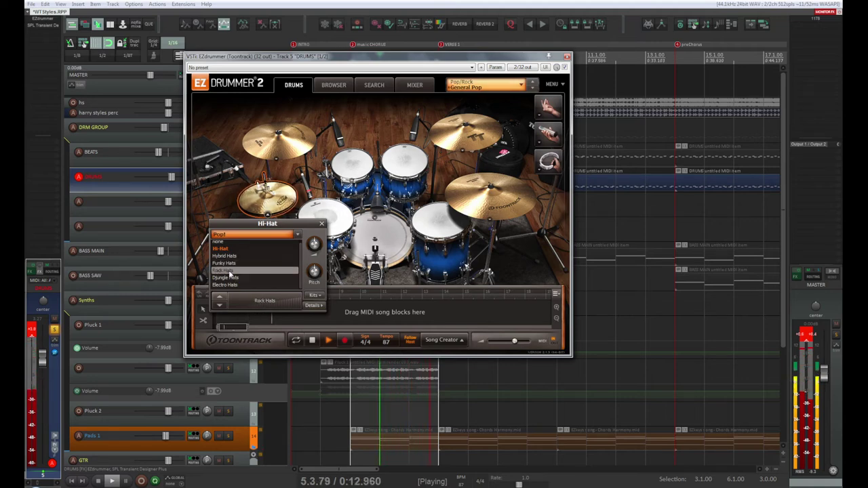
{"action": "left_click", "coordinate": [322, 223]}
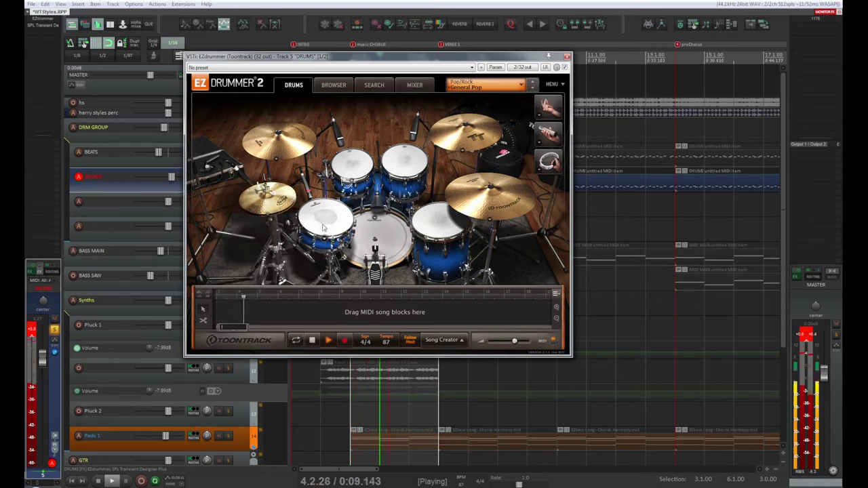
{"action": "left_click", "coordinate": [567, 58]}
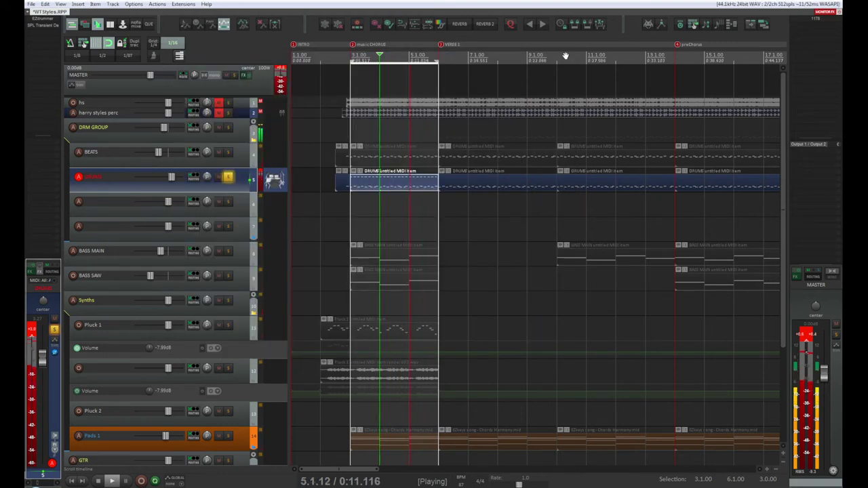
Step: Reopen the music CHORUS DRUMS item in the MIDI editor, stop playback and play the pattern again
{"action": "double_click", "coordinate": [358, 183]}
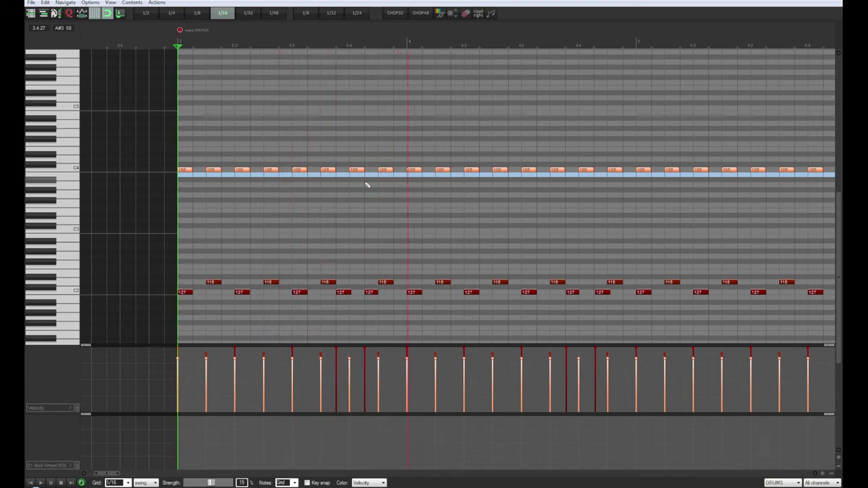
{"action": "key", "text": "space"}
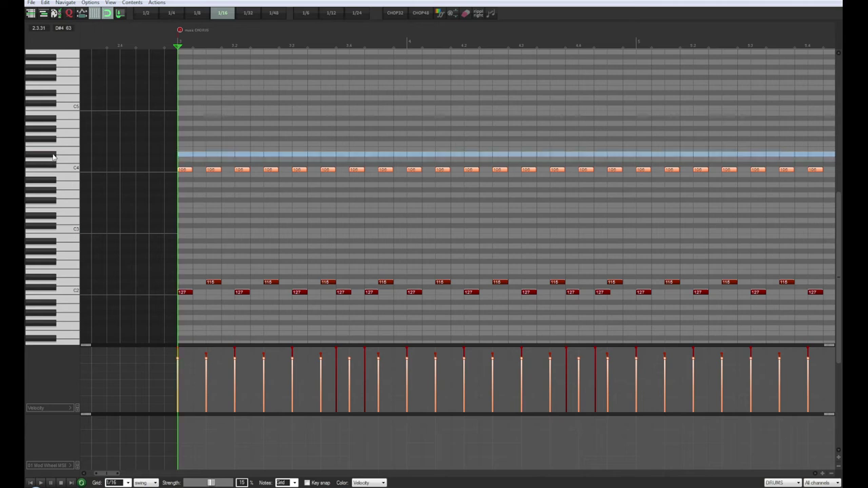
{"action": "key", "text": "space"}
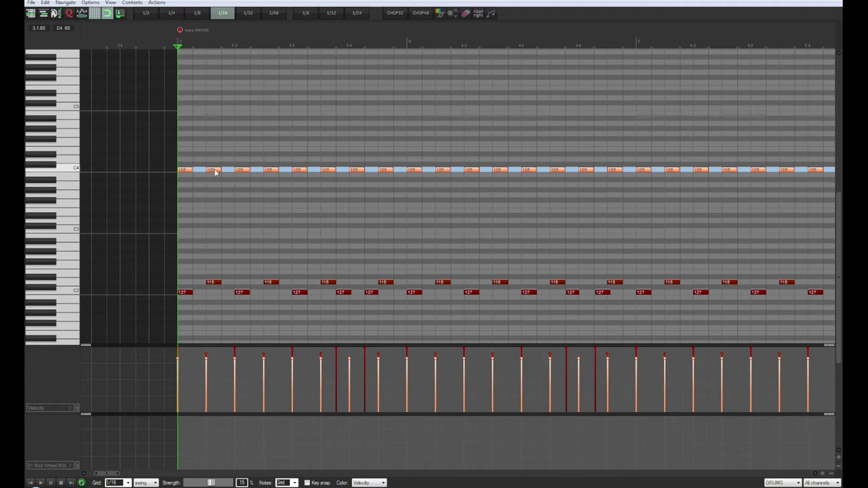
Step: Select every second hi-hat note on C4 throughout the pattern and lower their velocities together to roughly half
{"action": "left_click", "coordinate": [215, 170]}
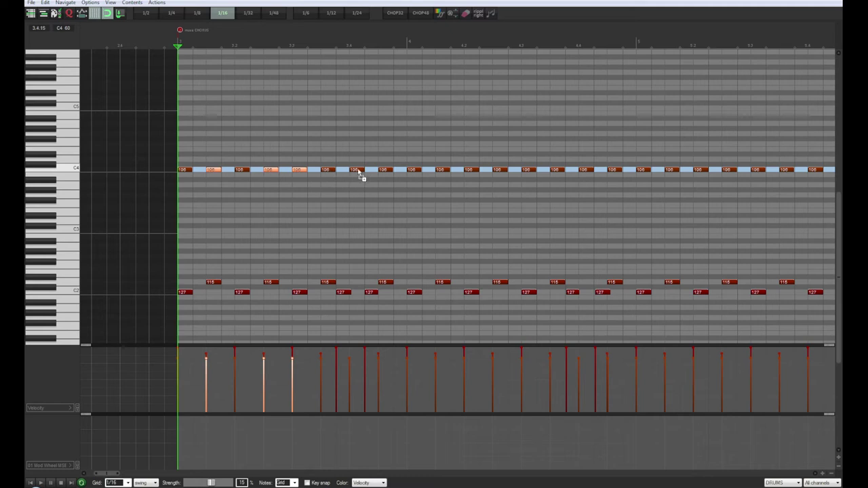
{"action": "left_click", "coordinate": [301, 171], "text": "ctrl"}
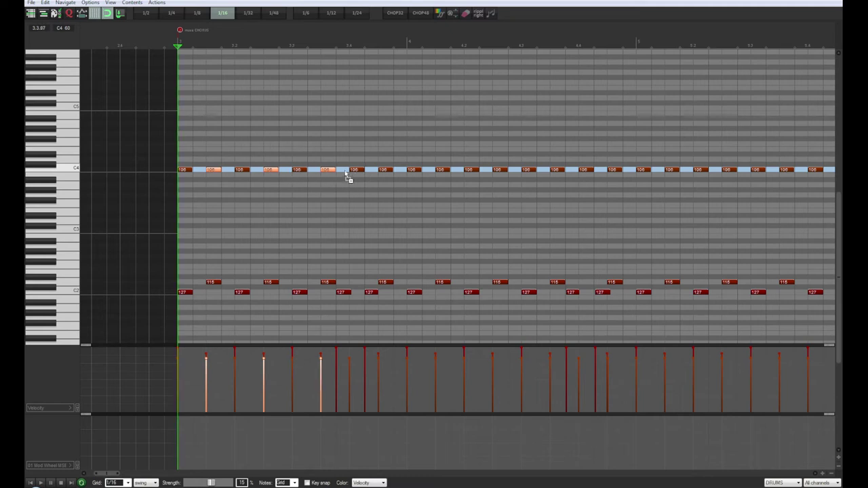
{"action": "left_click", "coordinate": [387, 170], "text": "ctrl"}
{"action": "left_click", "coordinate": [442, 170], "text": "ctrl"}
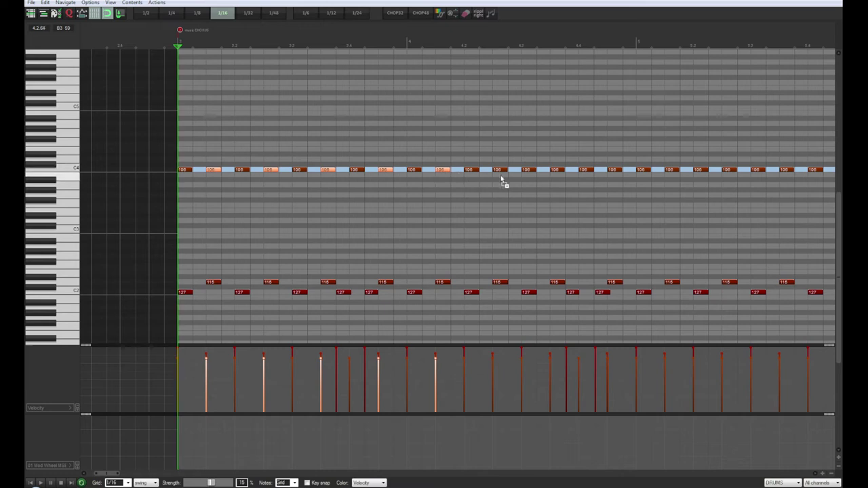
{"action": "left_click", "coordinate": [504, 171], "text": "ctrl"}
{"action": "left_click", "coordinate": [561, 171], "text": "ctrl"}
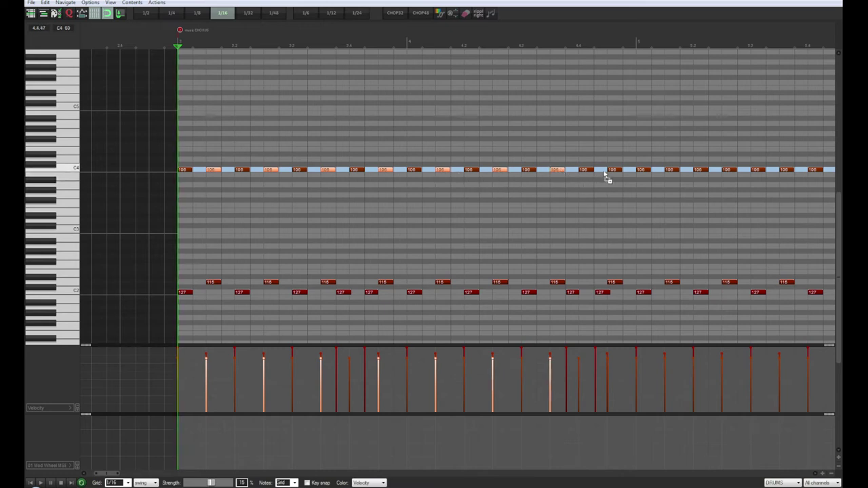
{"action": "left_click", "coordinate": [613, 171], "text": "ctrl"}
{"action": "left_click", "coordinate": [674, 171], "text": "ctrl"}
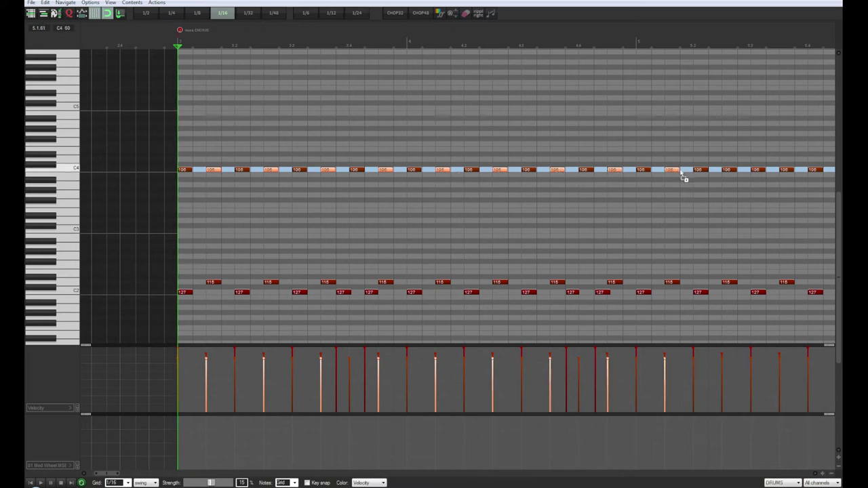
{"action": "left_click", "coordinate": [730, 171], "text": "ctrl"}
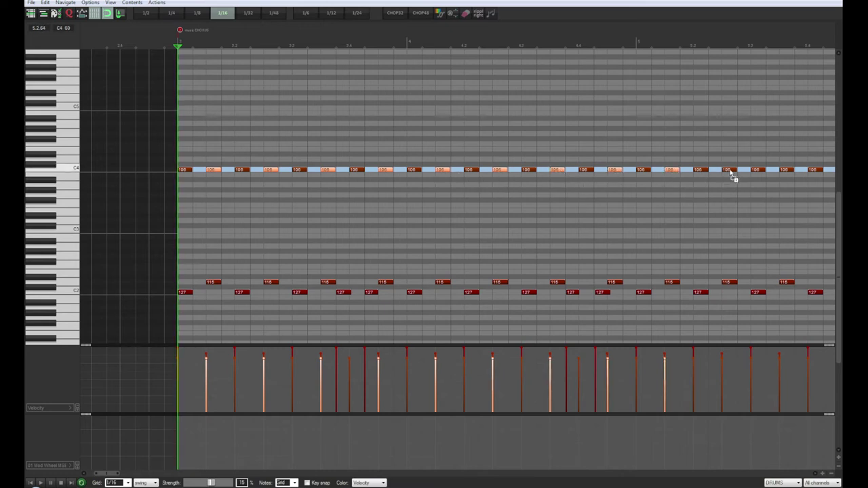
{"action": "left_click", "coordinate": [785, 169], "text": "ctrl"}
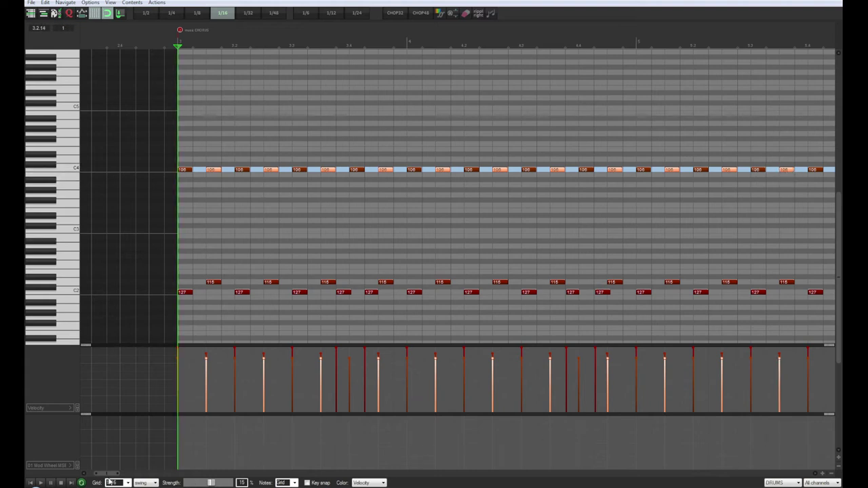
{"action": "left_click_drag", "start_coordinate": [109, 473], "coordinate": [122, 473]}
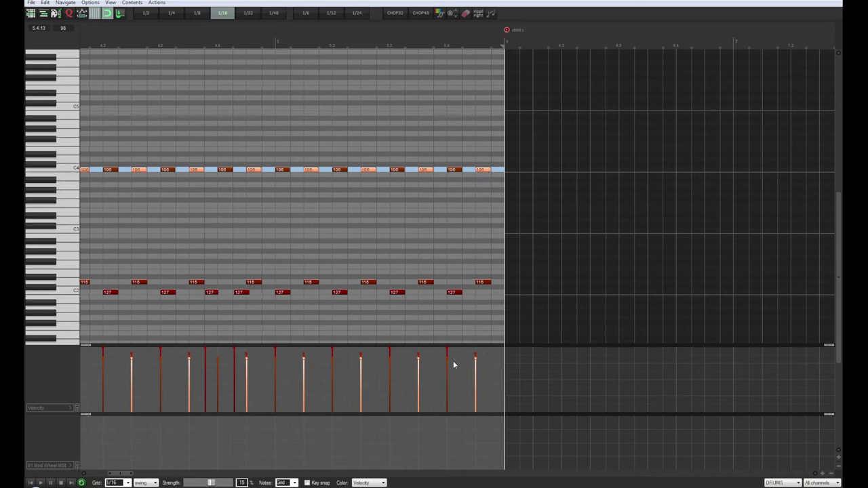
{"action": "left_click_drag", "start_coordinate": [476, 358], "coordinate": [478, 385]}
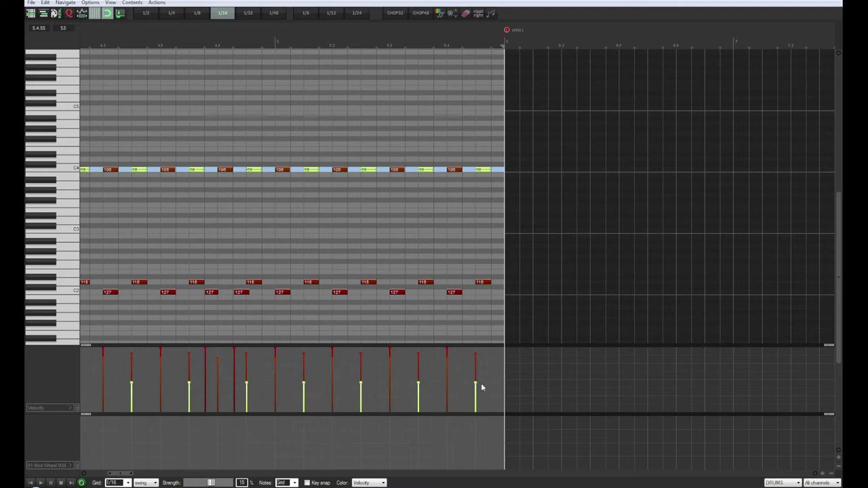
Step: Play the pattern from its start, raise the selected hi-hat velocities slightly and close the MIDI editor
{"action": "left_click_drag", "start_coordinate": [116, 475], "coordinate": [85, 477]}
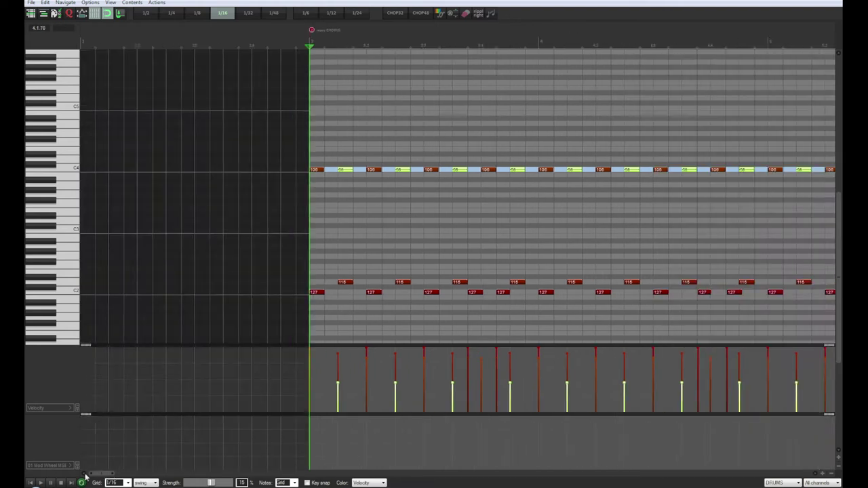
{"action": "key", "text": "space"}
{"action": "left_click_drag", "start_coordinate": [337, 380], "coordinate": [338, 373]}
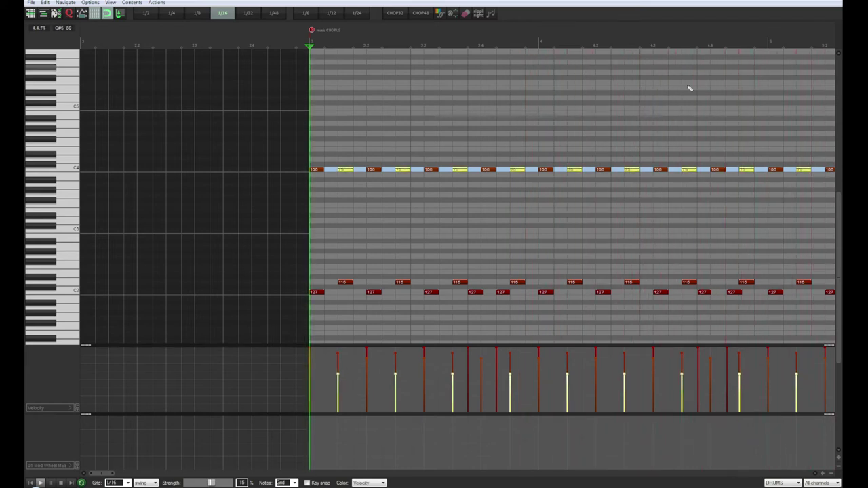
{"action": "key", "text": "Escape"}
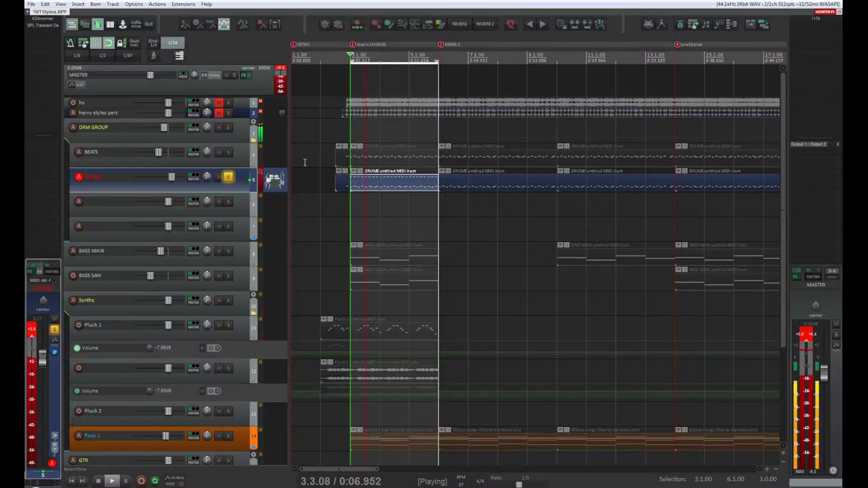
Step: Compare the full mix with the soloed DRM GROUP and the soloed harry styles perc reference
{"action": "left_click", "coordinate": [228, 177]}
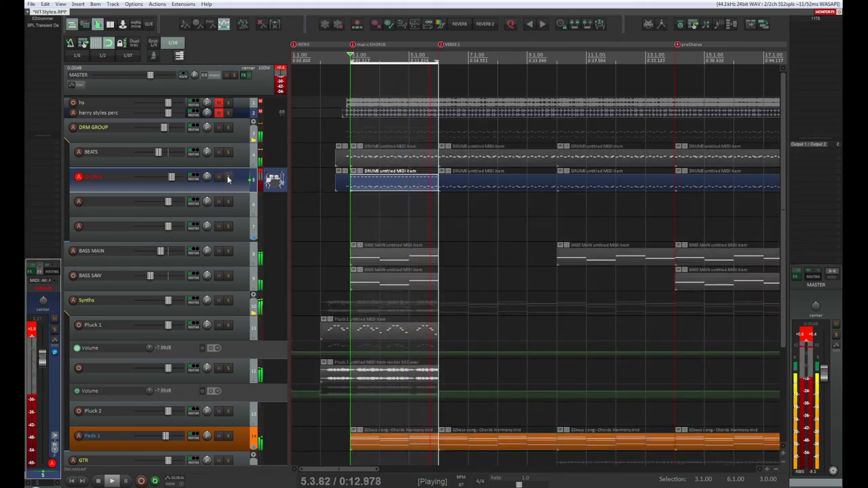
{"action": "left_click", "coordinate": [229, 128]}
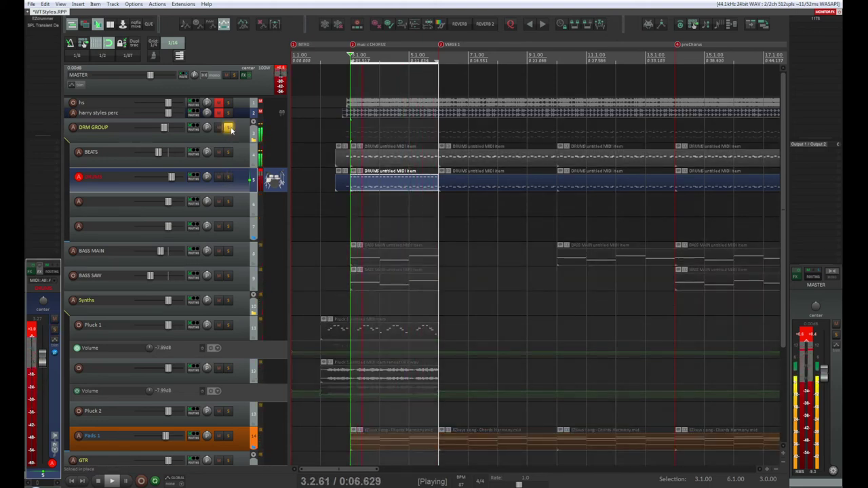
{"action": "left_click", "coordinate": [229, 127]}
{"action": "left_click", "coordinate": [229, 113]}
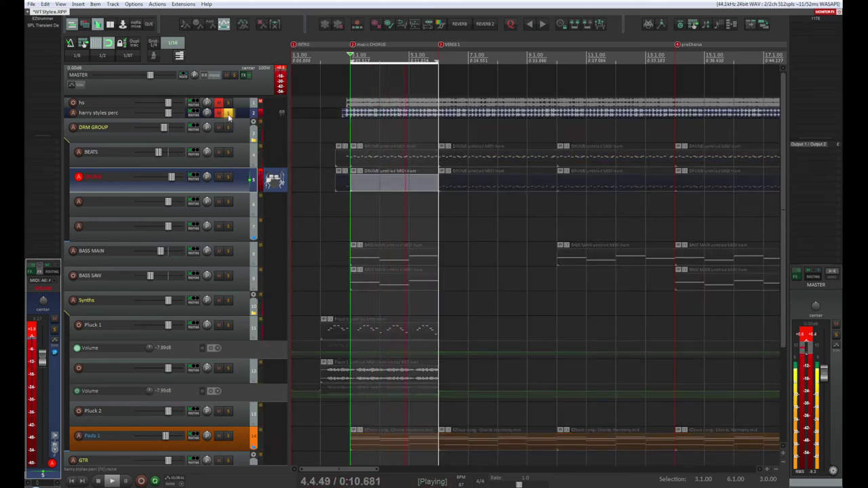
{"action": "left_click", "coordinate": [229, 114]}
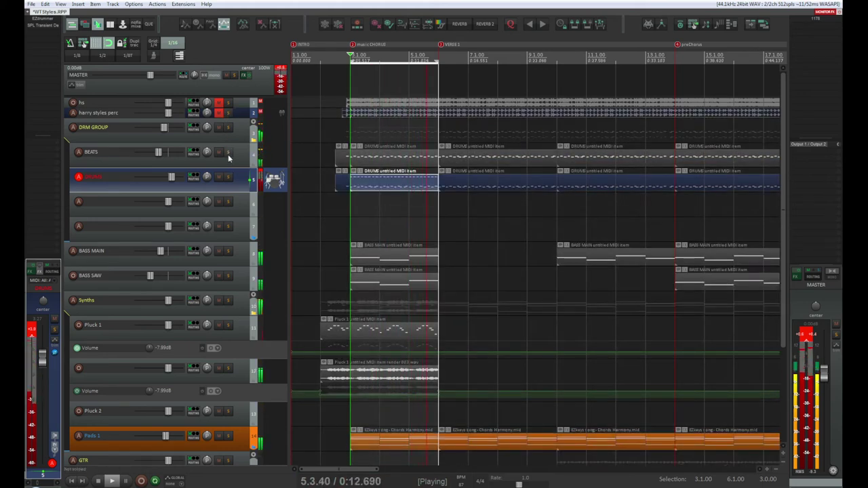
Step: Solo DRUMS, open EZdrummer's hi-hat options and audition the Alt-Rock 15" Paiste Giant Beat and 13" Meinl Byzance Medium
{"action": "left_click", "coordinate": [228, 178]}
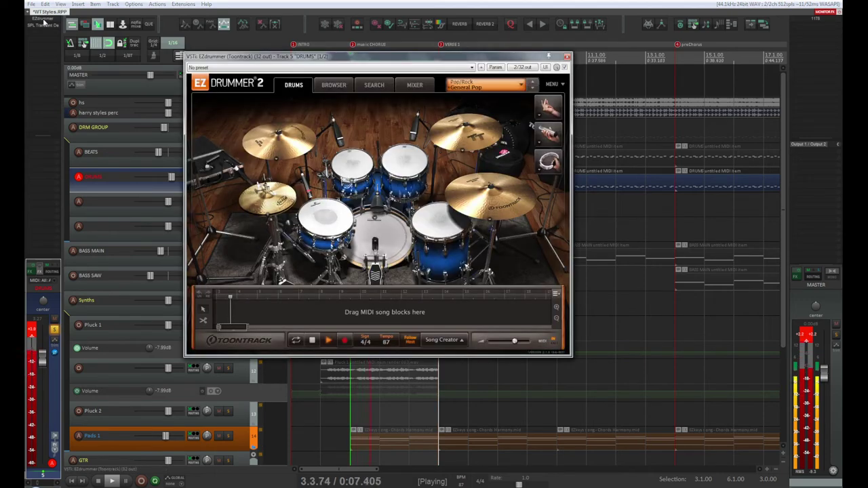
{"action": "left_click", "coordinate": [269, 215]}
{"action": "left_click", "coordinate": [297, 236]}
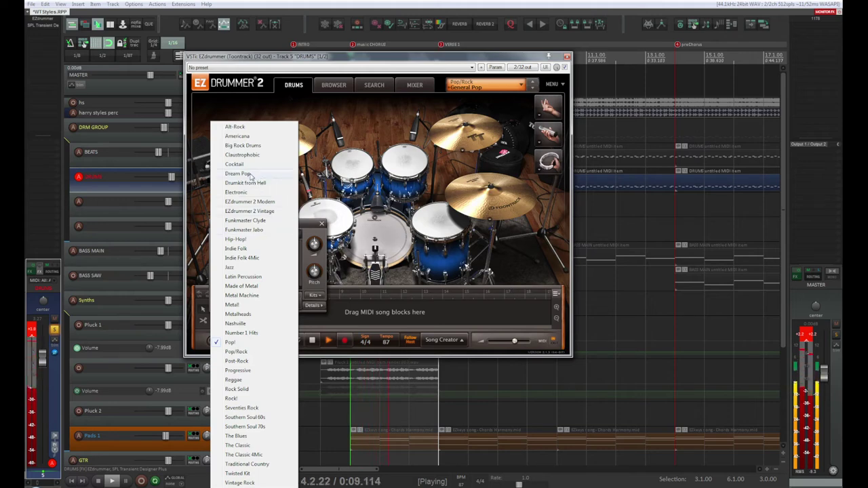
{"action": "left_click", "coordinate": [247, 127]}
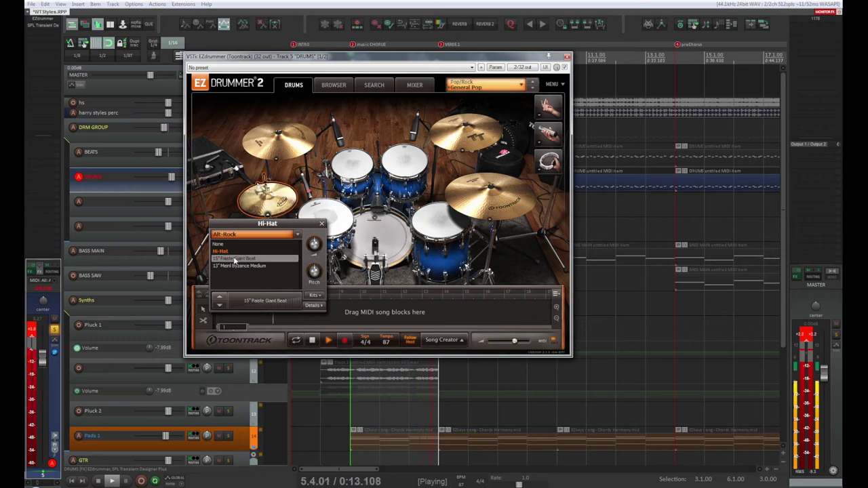
{"action": "left_click", "coordinate": [236, 266]}
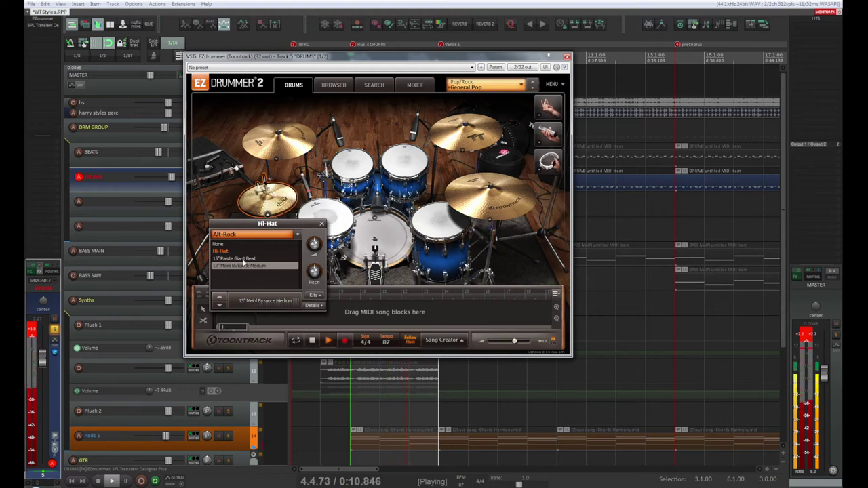
{"action": "left_click", "coordinate": [244, 259]}
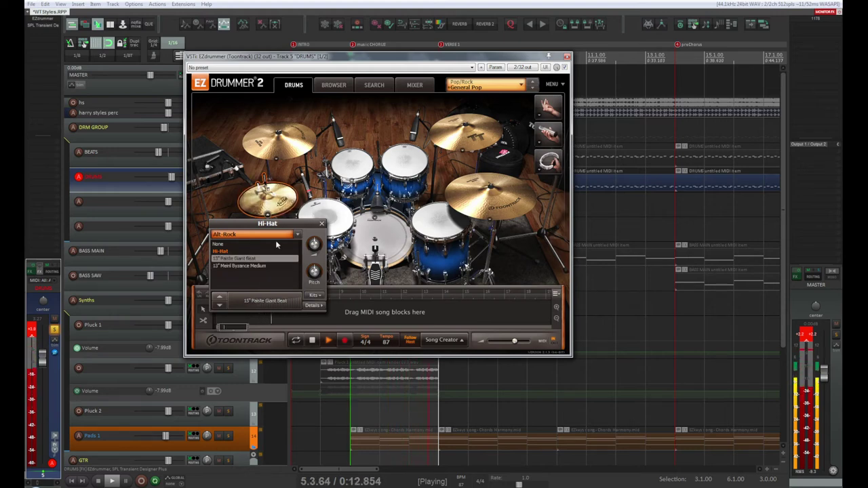
Step: Switch the hi-hat to the Americana library, audition both 14" Zildjian New Beat Two Tops and the 14" UFIP Class Series, and adjust its level
{"action": "left_click", "coordinate": [296, 234]}
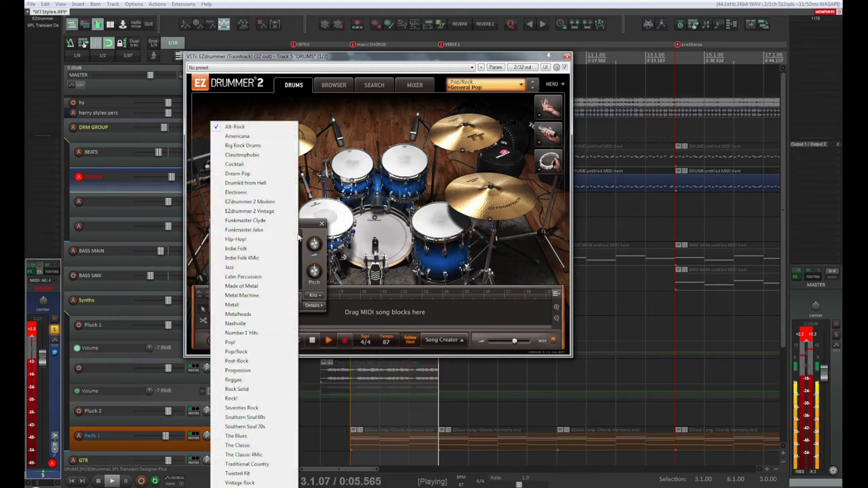
{"action": "left_click", "coordinate": [248, 138]}
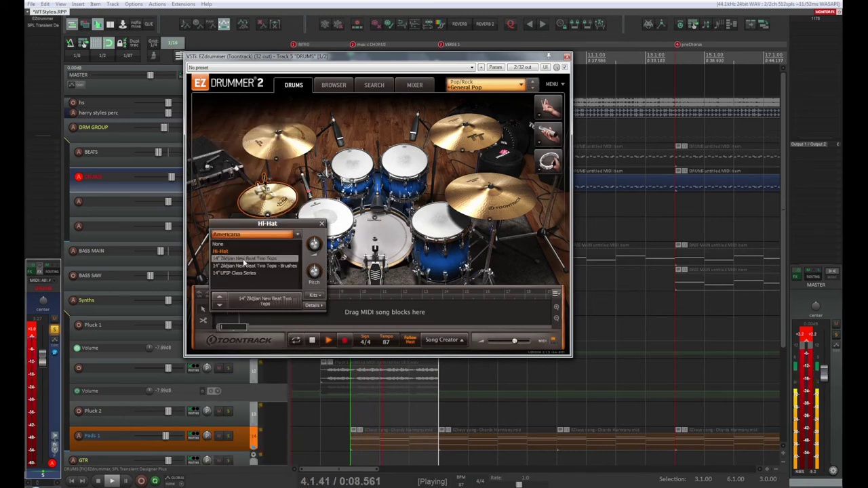
{"action": "left_click", "coordinate": [247, 266]}
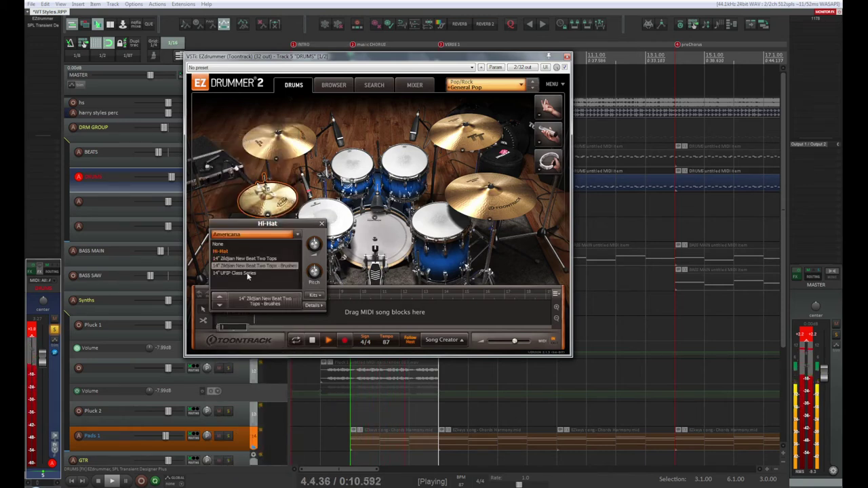
{"action": "left_click", "coordinate": [247, 274]}
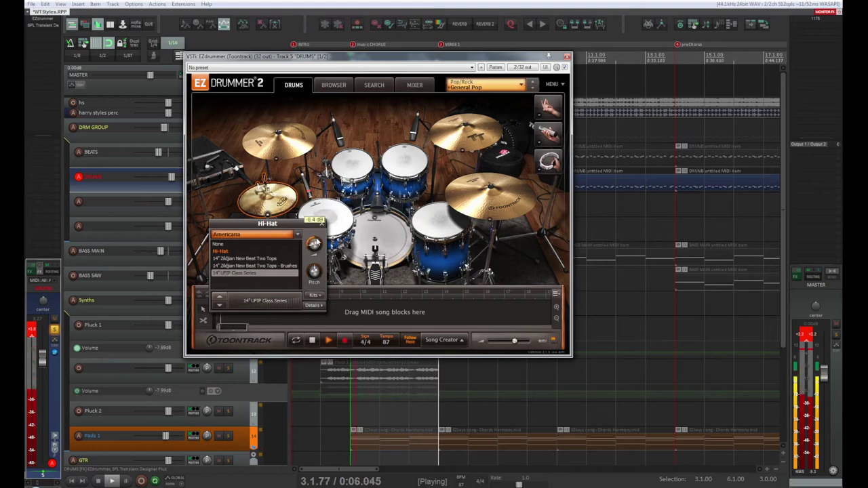
{"action": "mouse_move", "coordinate": [314, 244]}
{"action": "scroll", "coordinate": [314, 244], "scroll_direction": "up", "scroll_amount": 8}
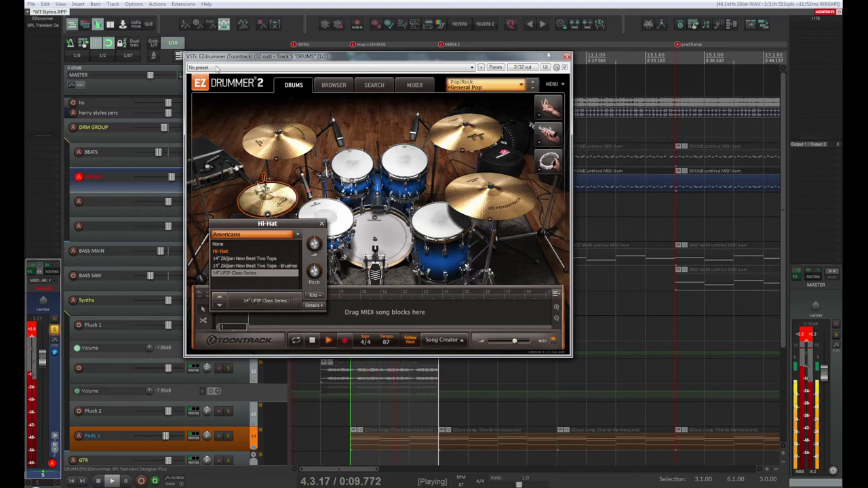
Step: Move the EZdrummer window clear of the track controls and compare the hi-hat with the soloed harry styles perc reference
{"action": "left_click_drag", "start_coordinate": [312, 57], "coordinate": [512, 79]}
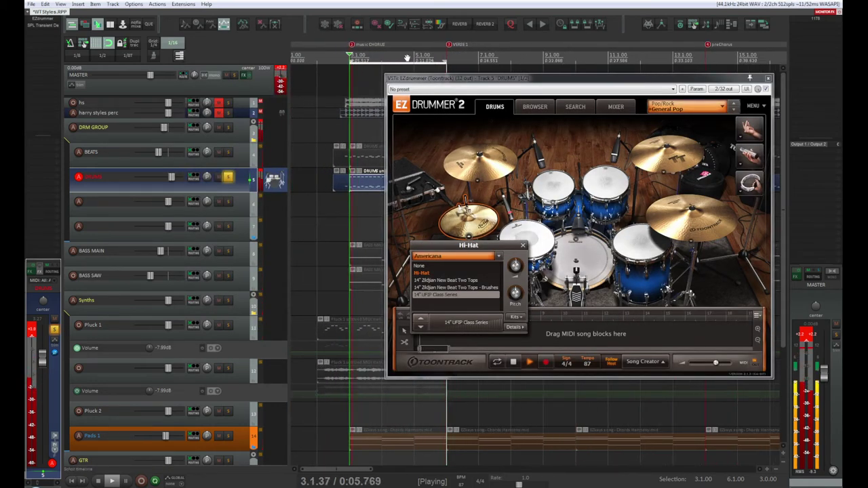
{"action": "left_click_drag", "start_coordinate": [410, 78], "coordinate": [343, 130]}
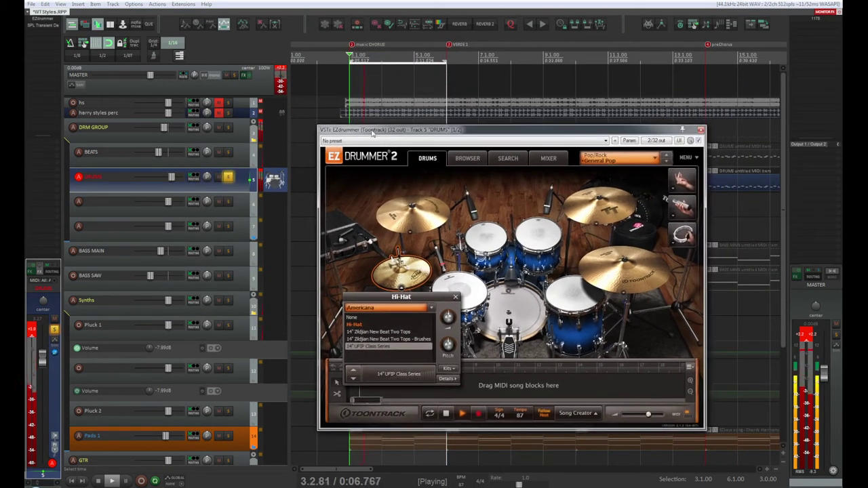
{"action": "left_click", "coordinate": [228, 112]}
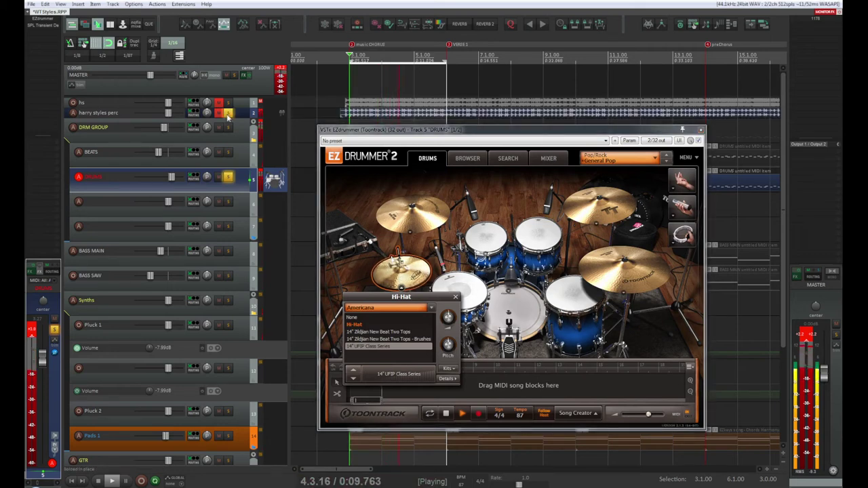
{"action": "left_click", "coordinate": [228, 113]}
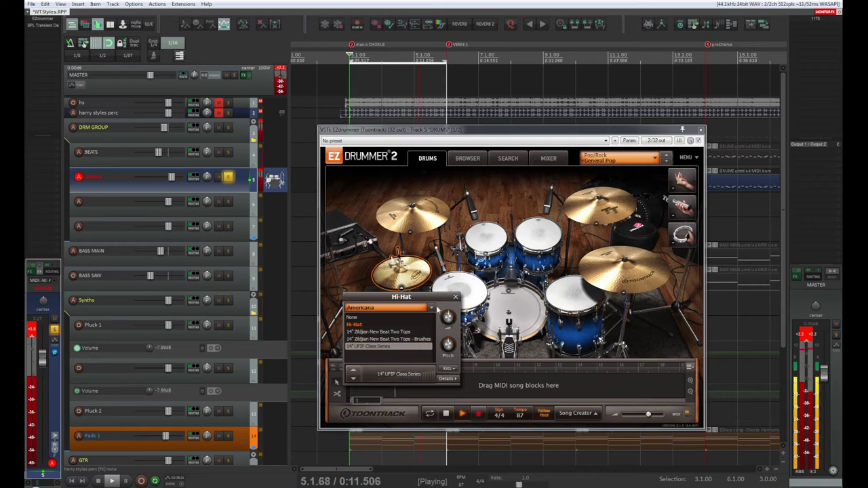
Step: Set the hi-hat to Drumkit from Hell's 14" Sabian HH Rock HiHat and compare it with the harry styles perc reference
{"action": "left_click", "coordinate": [431, 309]}
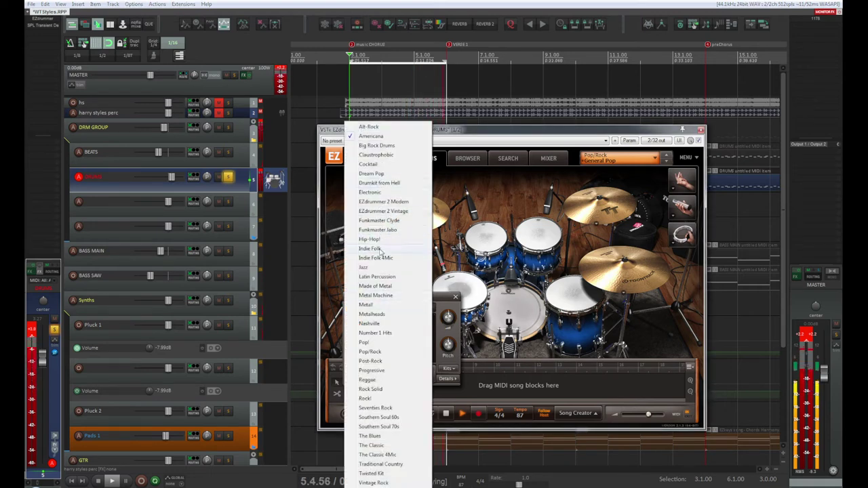
{"action": "left_click", "coordinate": [400, 183]}
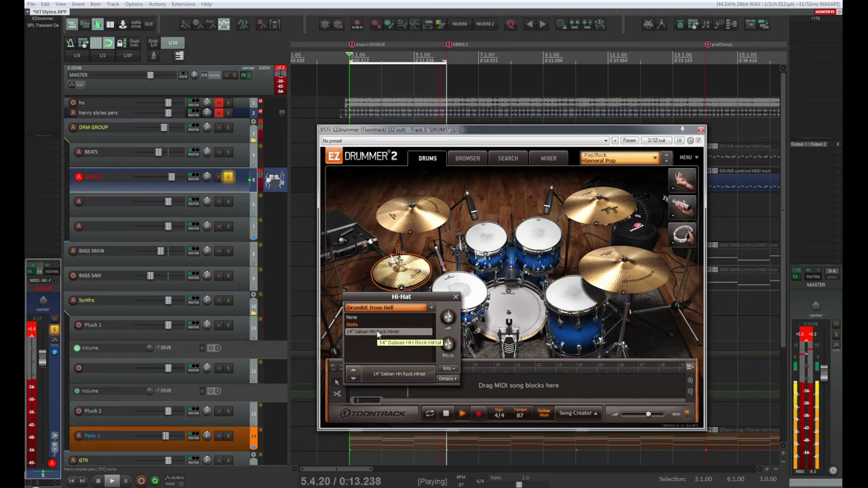
{"action": "left_click", "coordinate": [230, 114]}
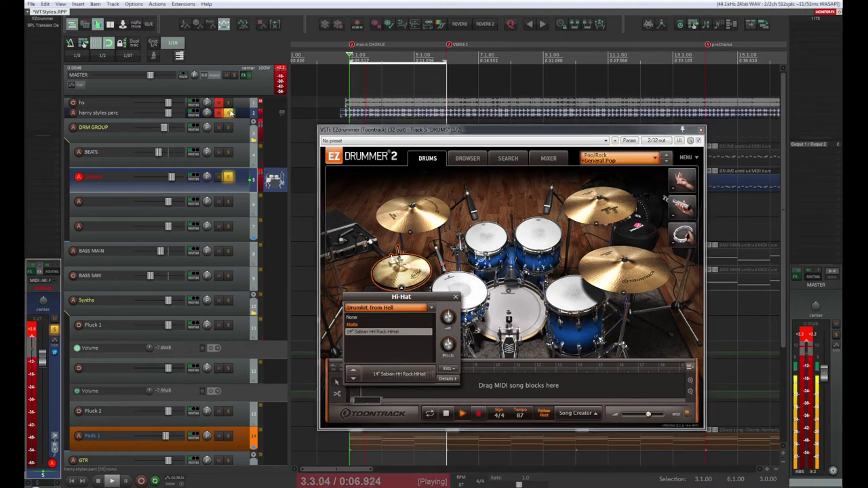
{"action": "left_click", "coordinate": [230, 114]}
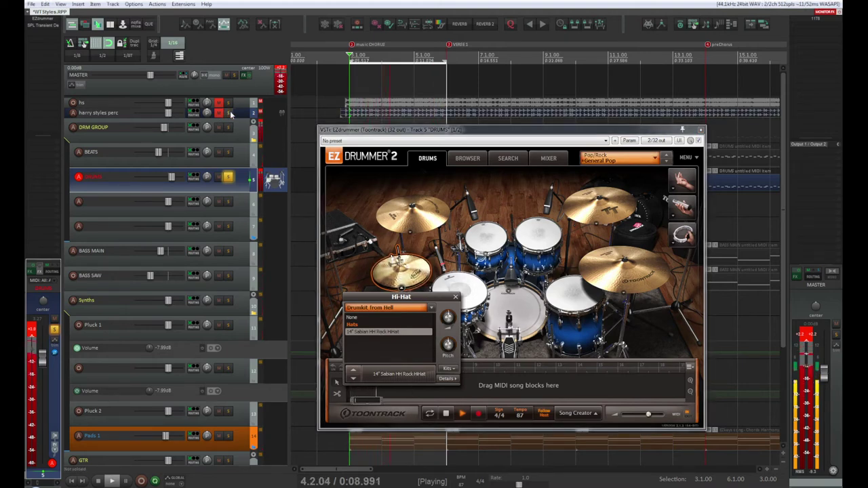
{"action": "left_click_drag", "start_coordinate": [643, 132], "coordinate": [543, 124]}
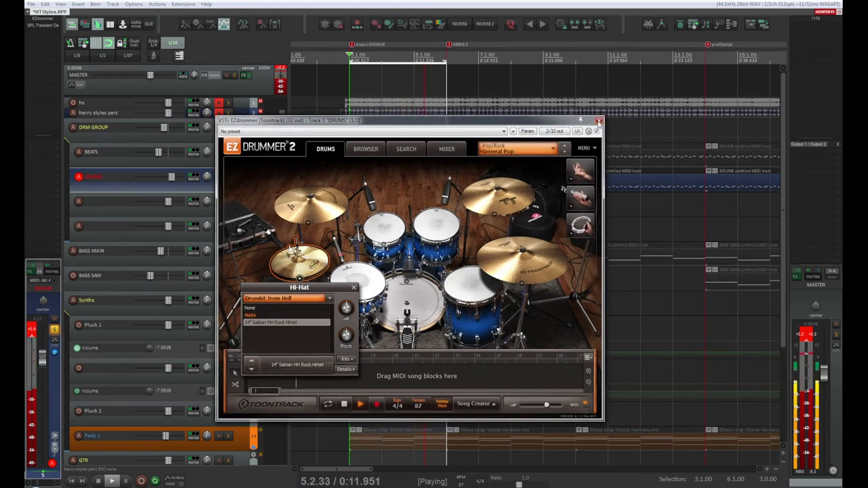
Step: In the DRUMS MIDI item, set the first hi-hat note's velocity to 102 and lower the velocities of all off-beat hi-hat notes
{"action": "left_click", "coordinate": [598, 121]}
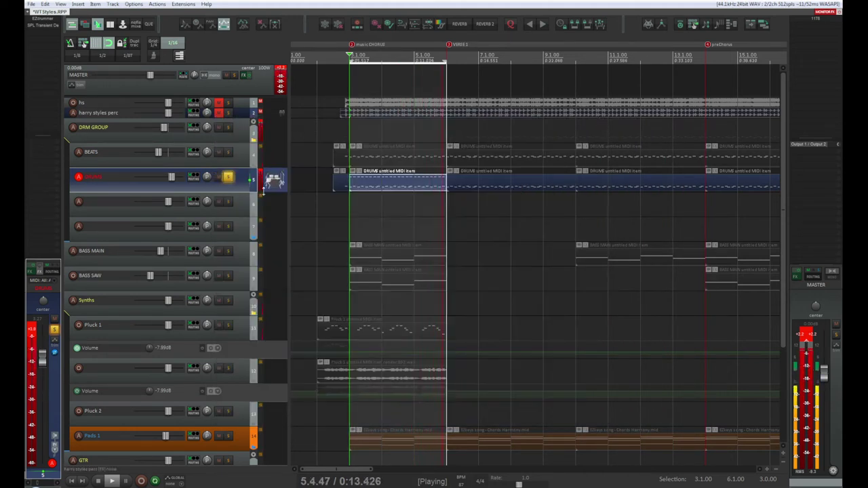
{"action": "double_click", "coordinate": [375, 184]}
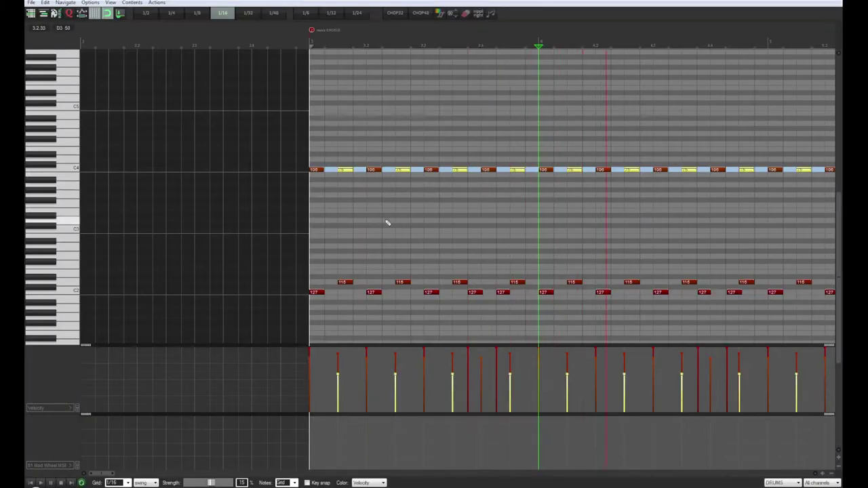
{"action": "left_click", "coordinate": [309, 358]}
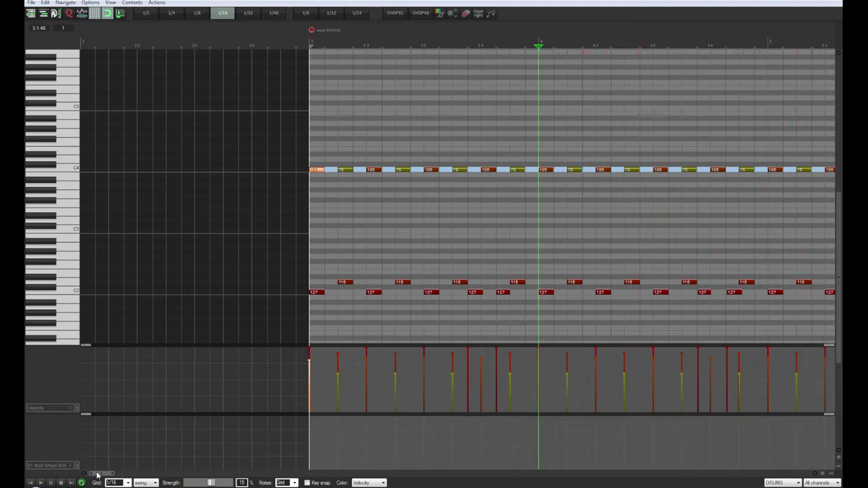
{"action": "left_click_drag", "start_coordinate": [97, 474], "coordinate": [114, 473]}
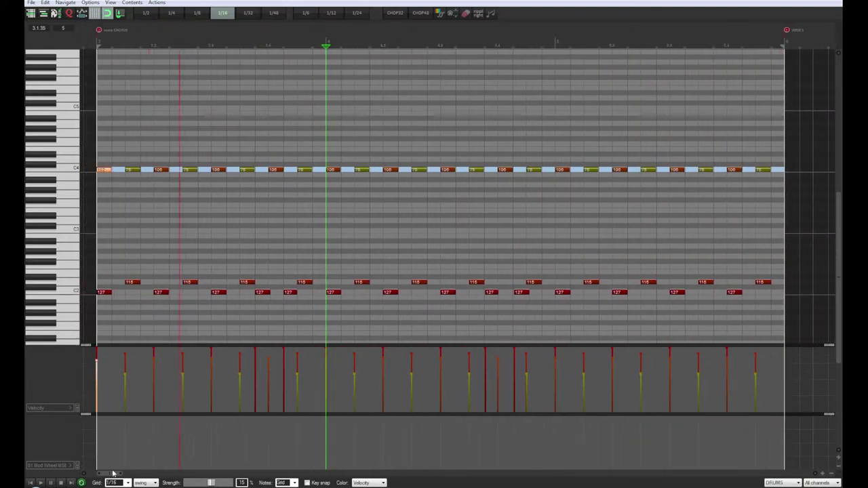
{"action": "left_click_drag", "start_coordinate": [788, 370], "coordinate": [125, 385]}
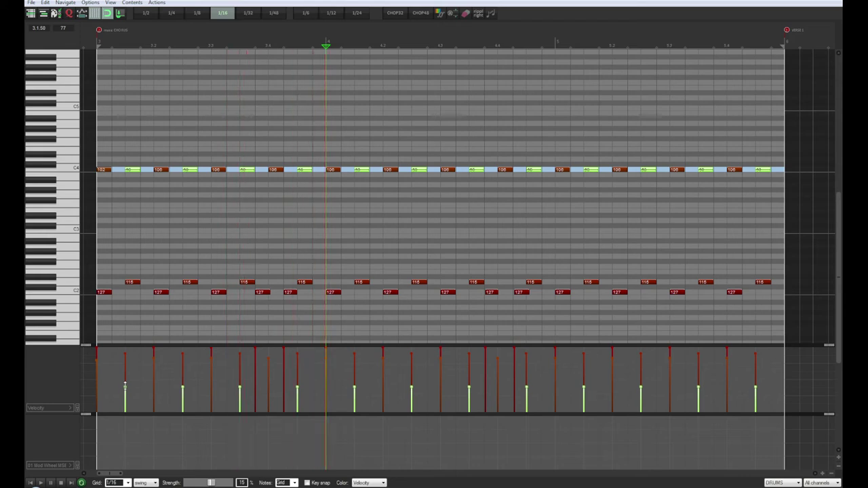
{"action": "key", "text": "space"}
{"action": "key", "text": "Escape"}
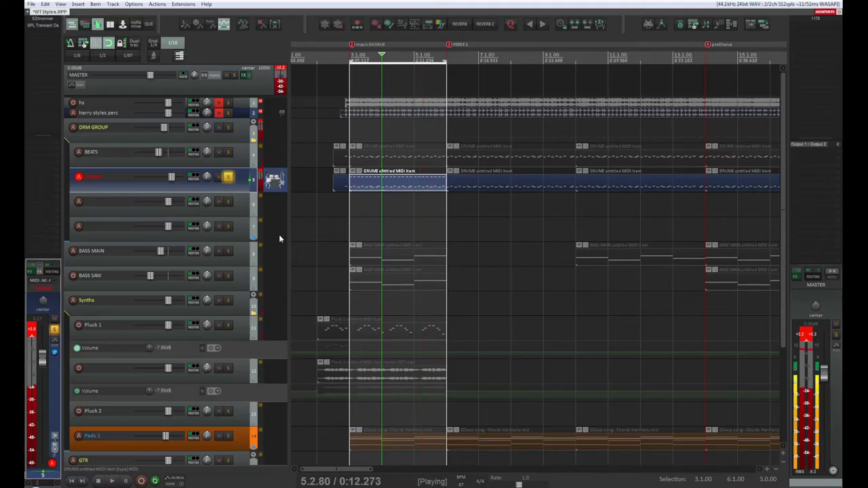
{"action": "key", "text": "space"}
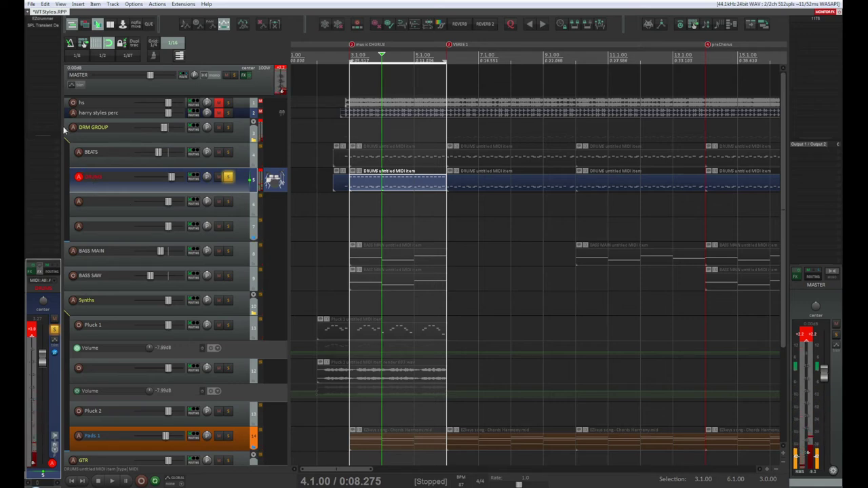
Step: Reopen EZdrummer's hi-hat options and retune the 14" Sabian HH Rock HiHat's pitch while listening to the soloed DRUMS loop
{"action": "left_click", "coordinate": [48, 20]}
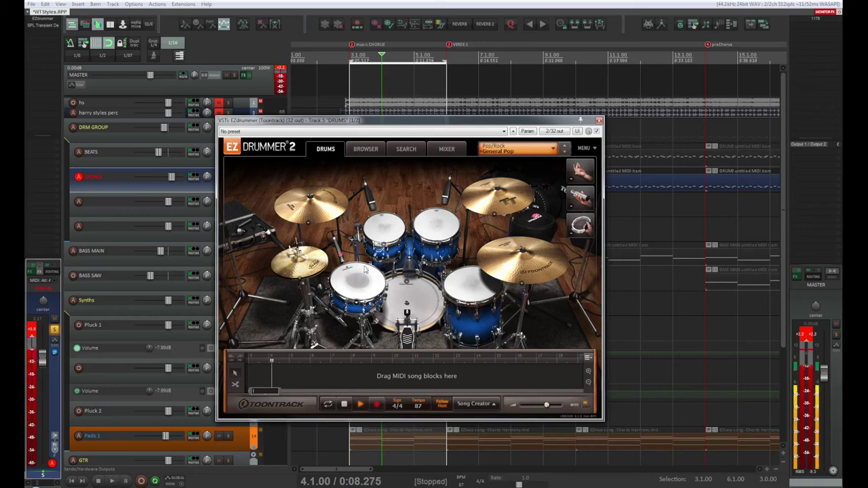
{"action": "left_click", "coordinate": [298, 278]}
{"action": "key", "text": "space"}
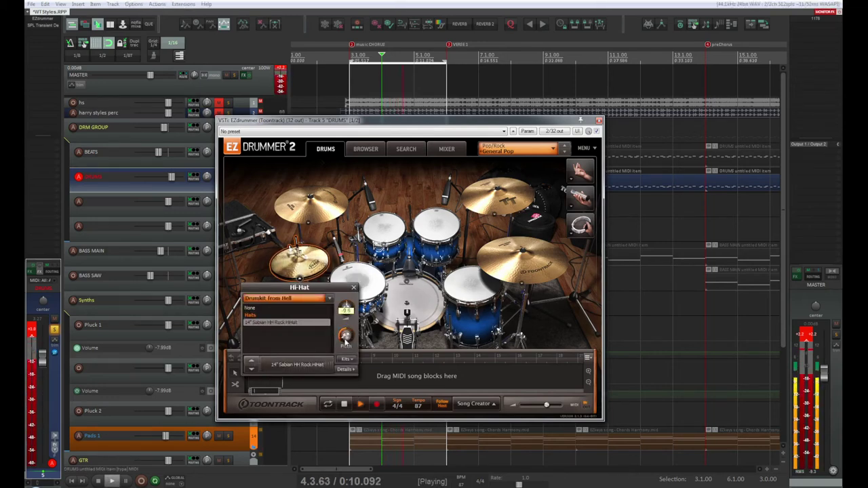
{"action": "mouse_move", "coordinate": [346, 335]}
{"action": "left_mouse_down"}
{"action": "mouse_move", "coordinate": [339, 347]}
{"action": "mouse_move", "coordinate": [346, 334]}
{"action": "left_mouse_up"}
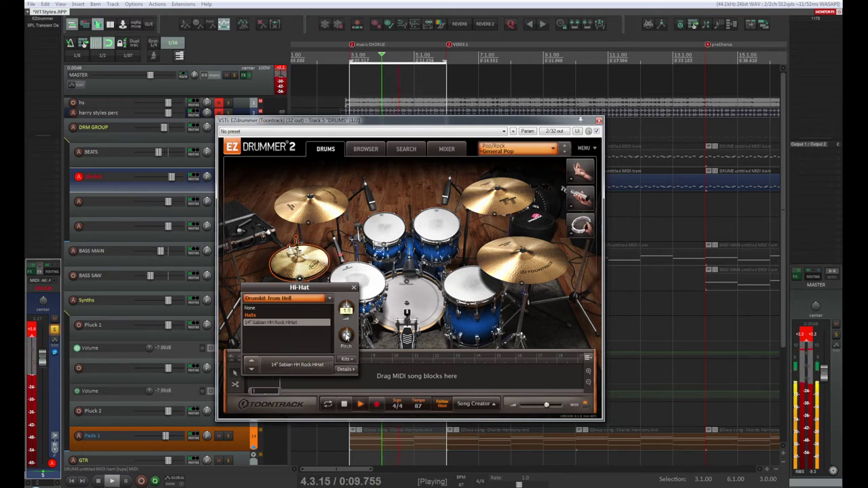
{"action": "left_click_drag", "start_coordinate": [346, 334], "coordinate": [351, 333]}
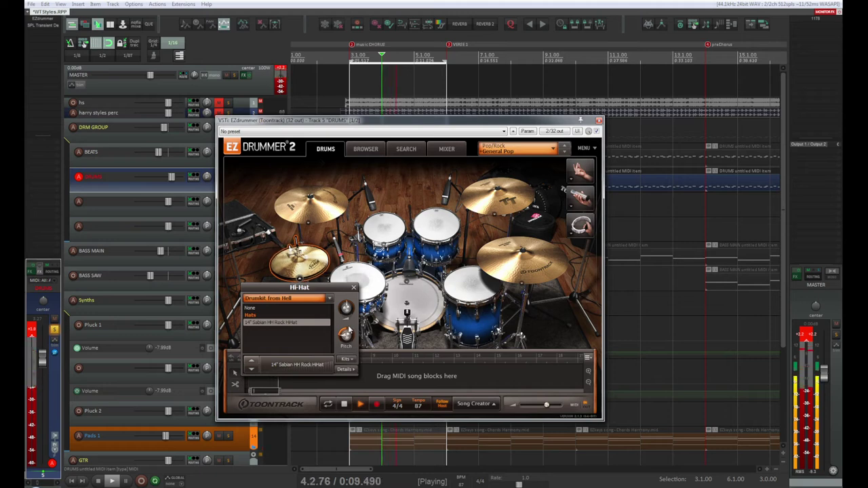
{"action": "left_click_drag", "start_coordinate": [346, 332], "coordinate": [346, 337]}
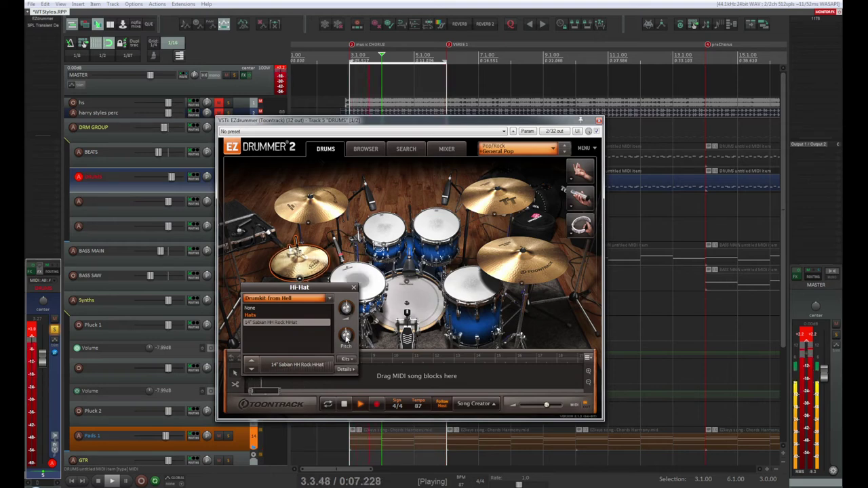
{"action": "key", "text": "space"}
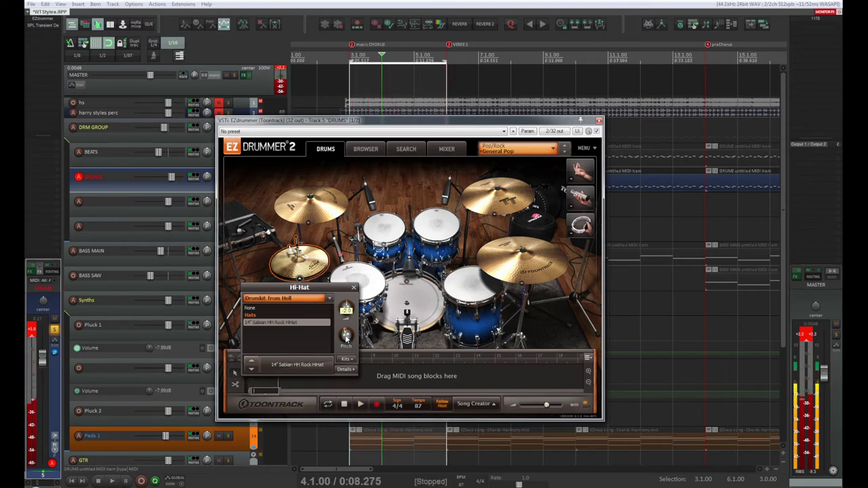
{"action": "key", "text": "space"}
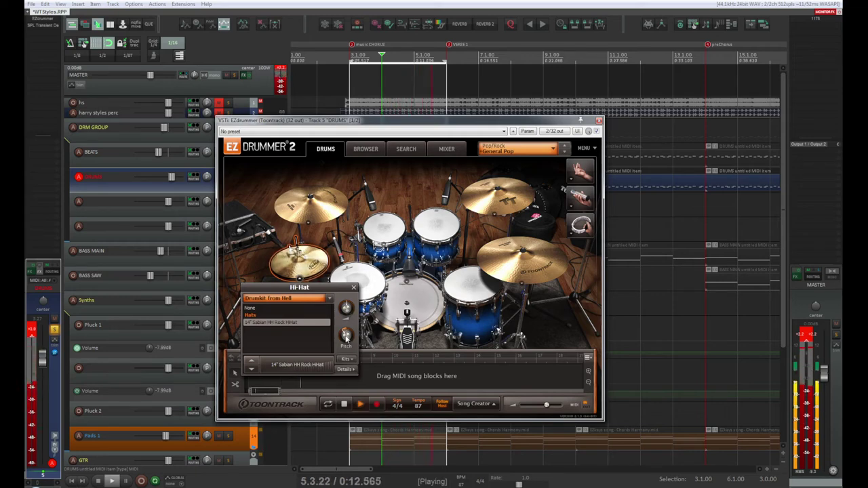
Step: Compare the retuned hi-hat with the soloed harry styles perc track, with EZdrummer clear of the track controls, and return to the full mix
{"action": "key", "text": "space"}
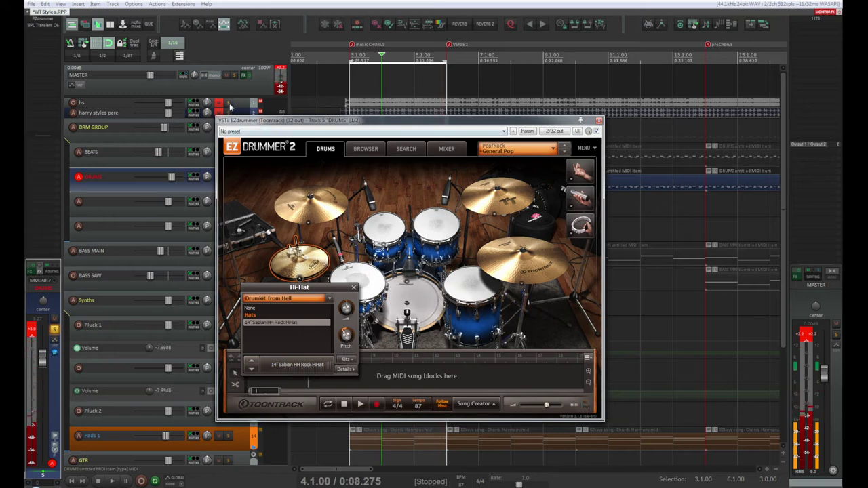
{"action": "key", "text": "space"}
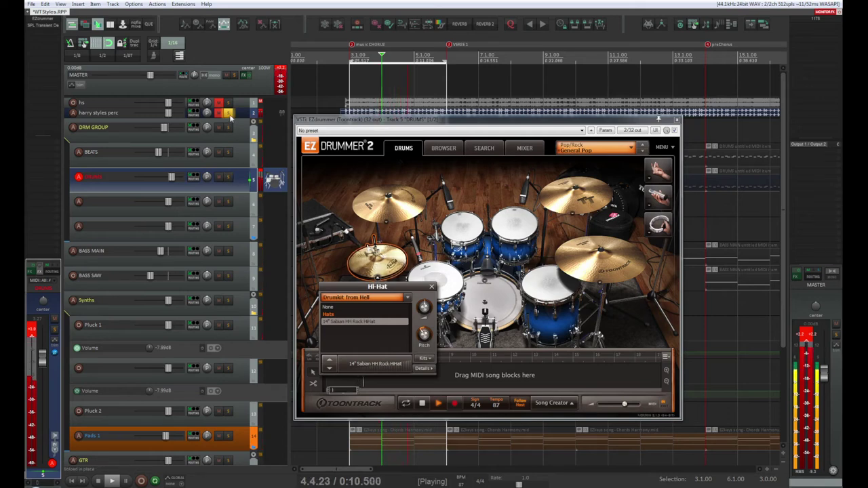
{"action": "left_click", "coordinate": [229, 114]}
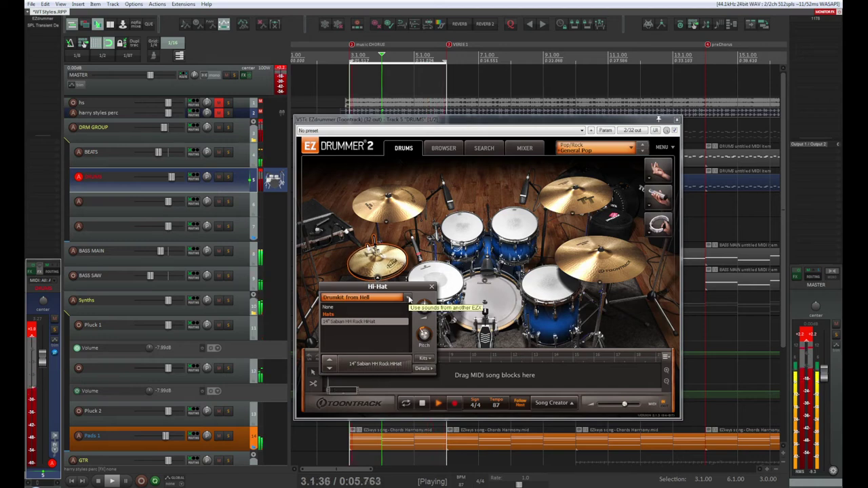
Step: Switch the hi-hat to the Metal! library's Lewis Hats and adjust its pitch against the full mix
{"action": "left_click", "coordinate": [408, 299]}
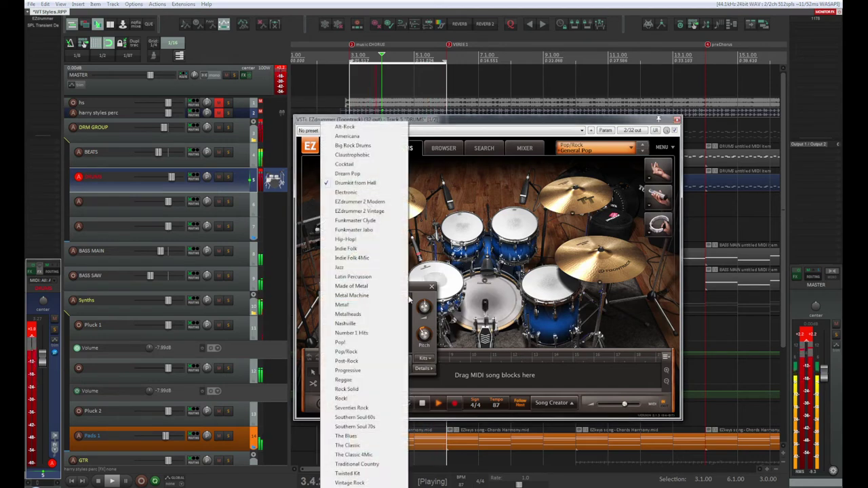
{"action": "left_click", "coordinate": [359, 306]}
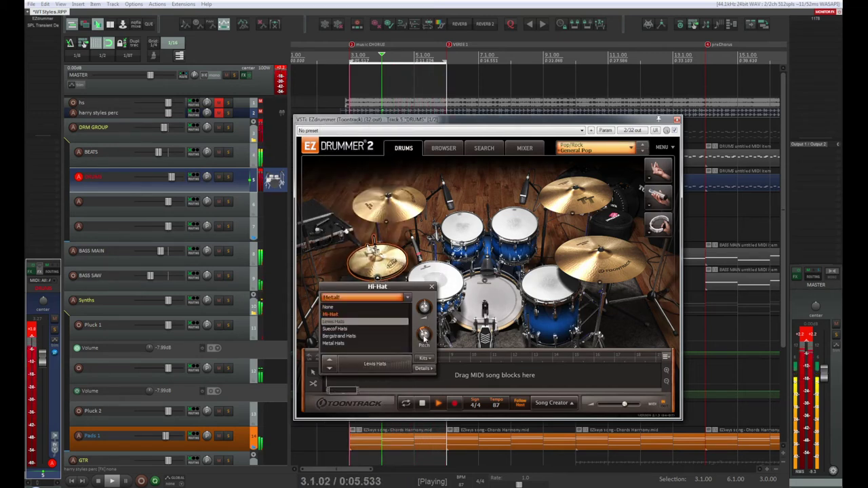
{"action": "mouse_move", "coordinate": [424, 334]}
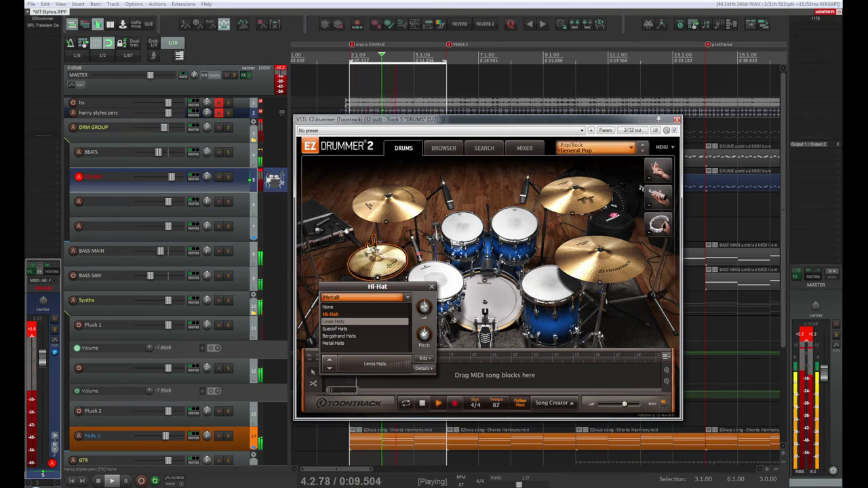
{"action": "scroll", "coordinate": [424, 334], "scroll_direction": "down", "scroll_amount": 3}
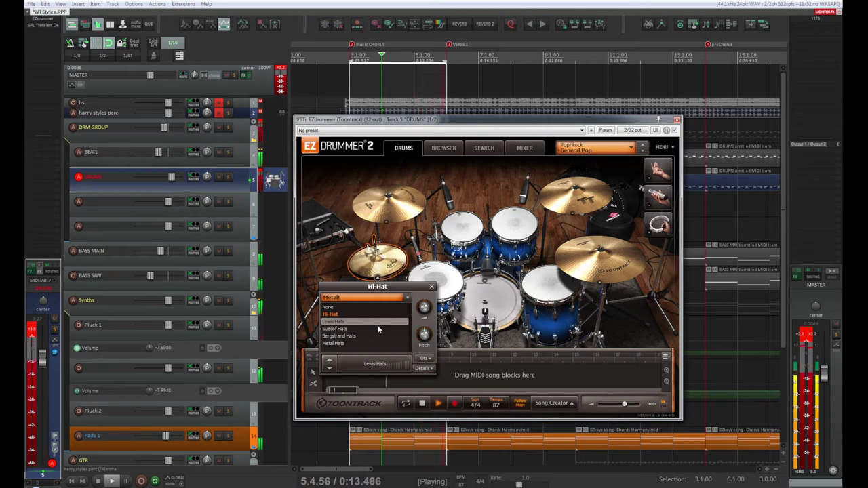
Step: Audition the Suecof, Bergstrand and Metal Hats, settle on Metal Hats and raise the hi-hat level to about 5.5 dB
{"action": "left_click", "coordinate": [351, 329]}
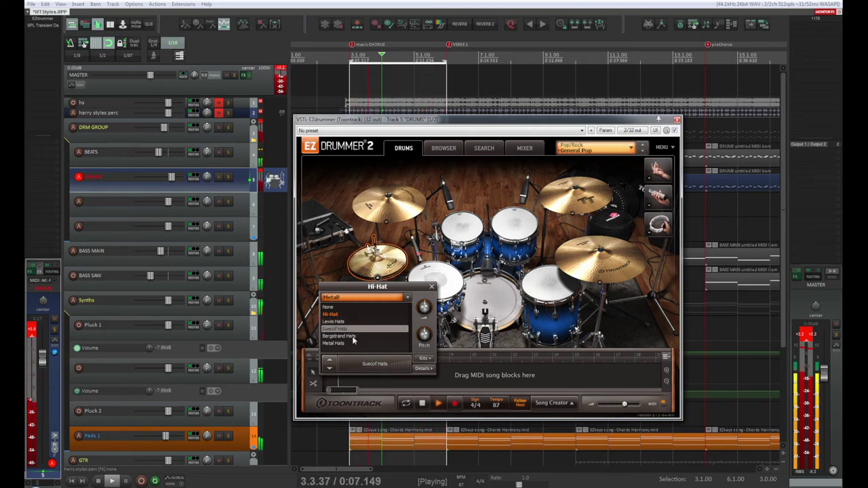
{"action": "left_click", "coordinate": [353, 336]}
{"action": "left_click", "coordinate": [351, 344]}
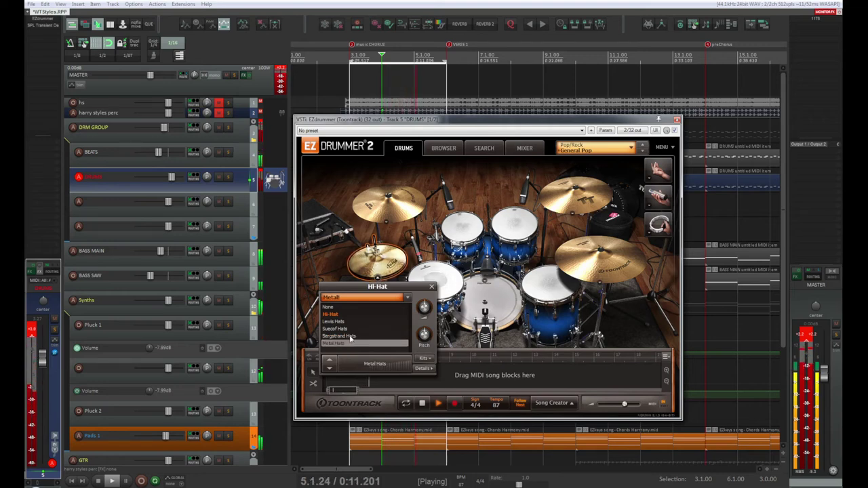
{"action": "left_click", "coordinate": [351, 338]}
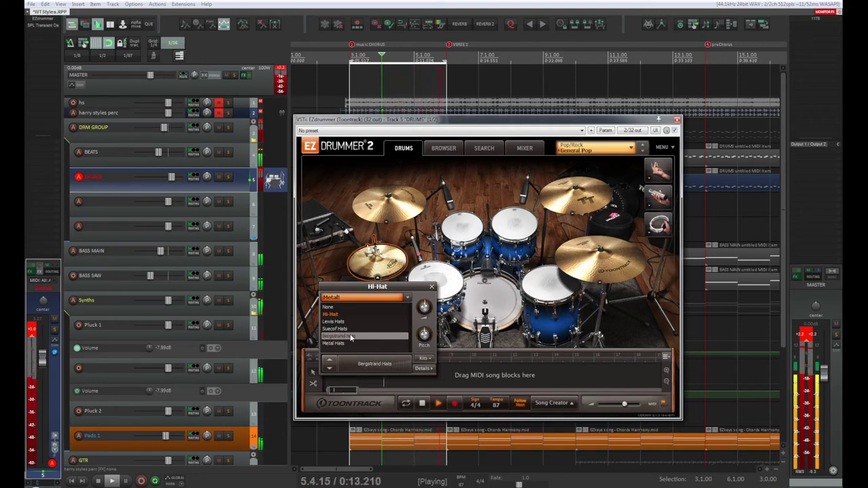
{"action": "left_click", "coordinate": [349, 343]}
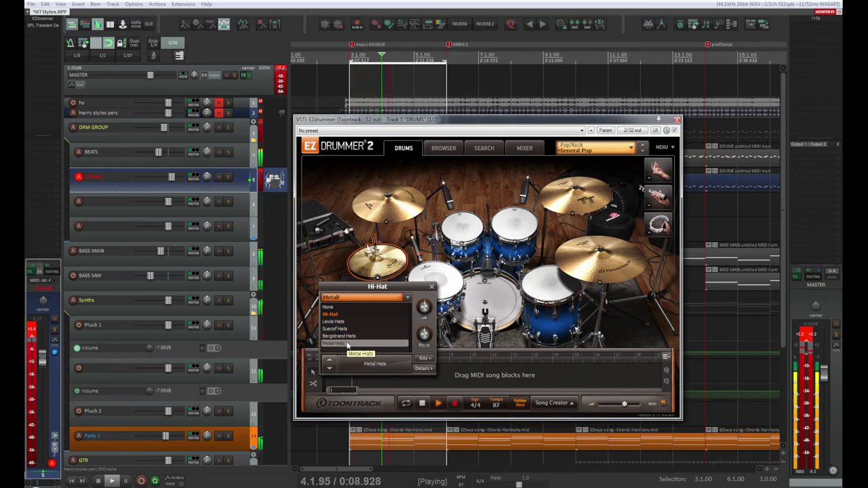
{"action": "mouse_move", "coordinate": [425, 308]}
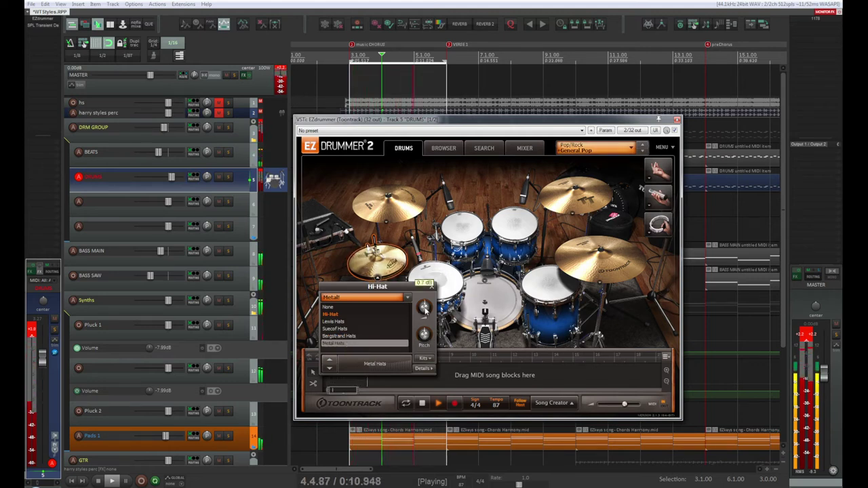
{"action": "scroll", "coordinate": [424, 308], "scroll_direction": "up", "scroll_amount": 6}
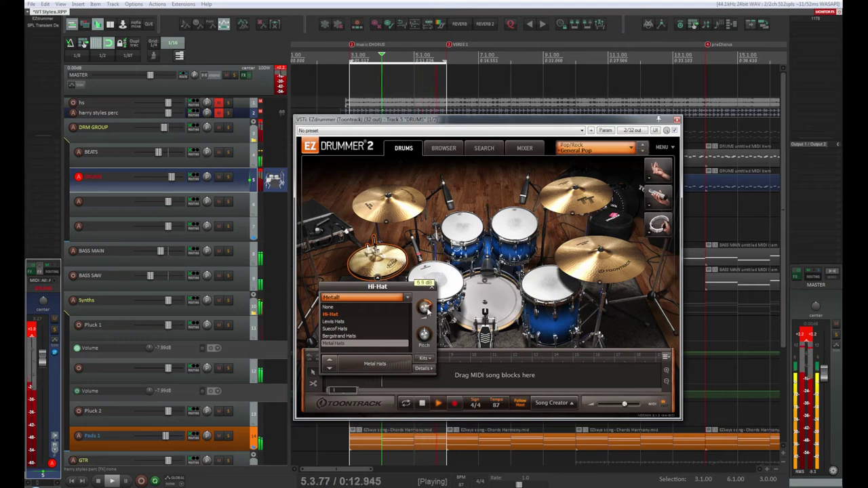
Step: Audition the Vintage Rock library's hi-hats, choose 13" Zildjian - Sticks and lower its level in the mix
{"action": "left_click", "coordinate": [407, 298]}
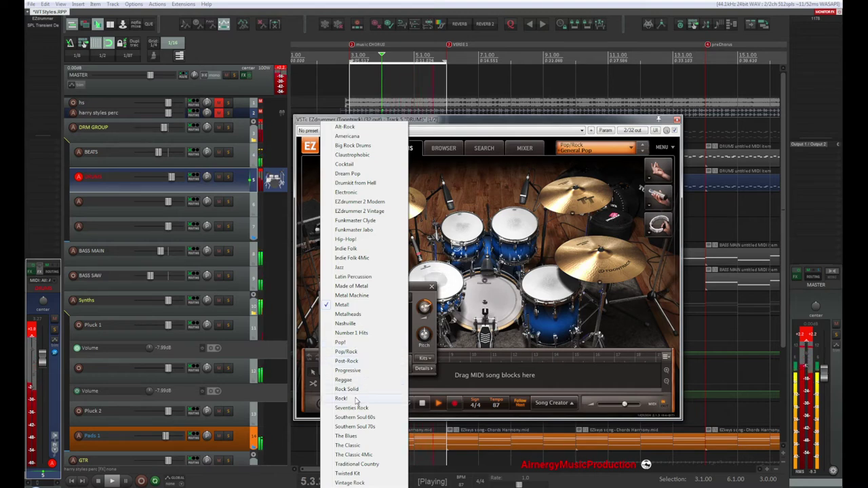
{"action": "left_click", "coordinate": [350, 483]}
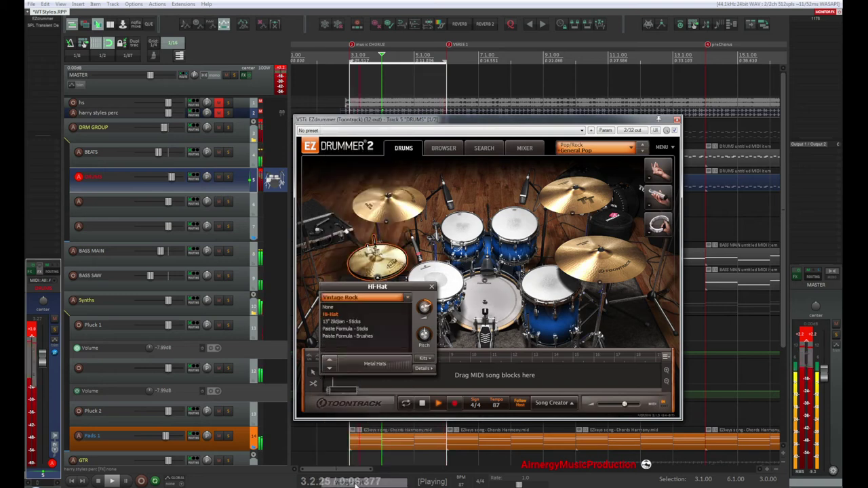
{"action": "left_click", "coordinate": [351, 322]}
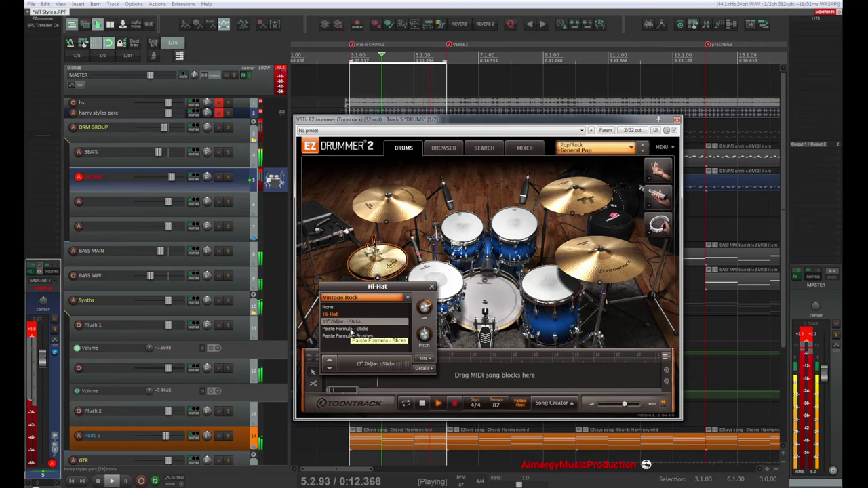
{"action": "left_click", "coordinate": [350, 330]}
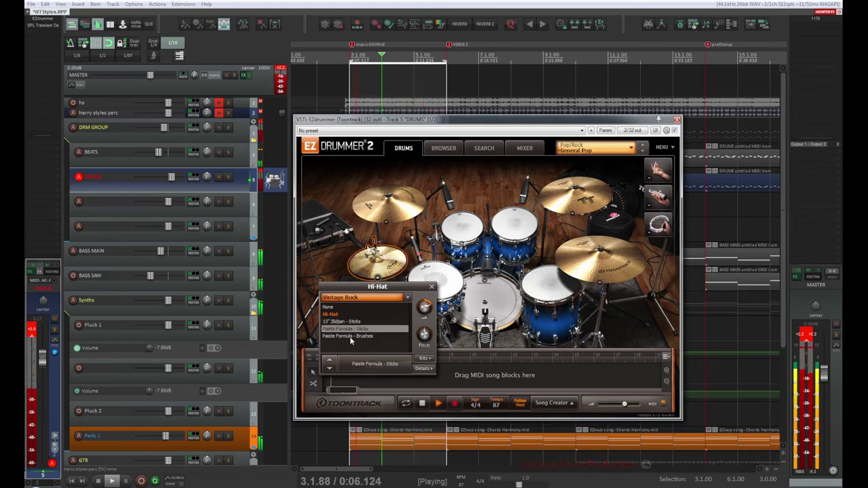
{"action": "left_click", "coordinate": [352, 337]}
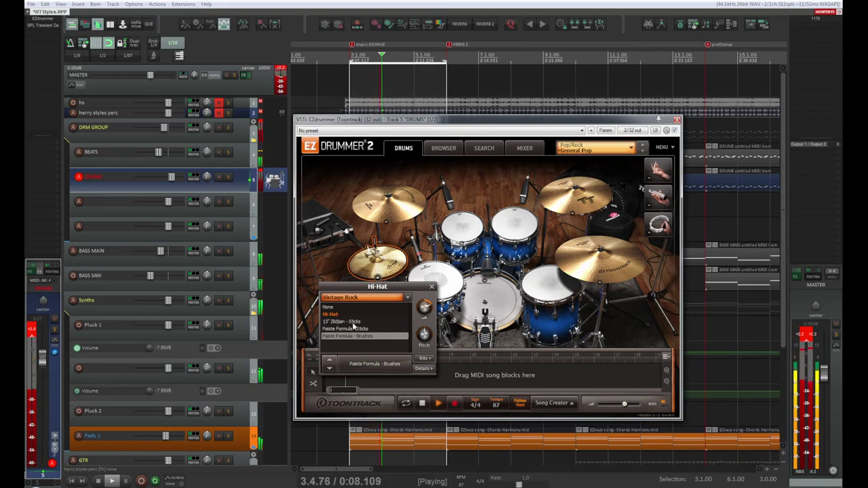
{"action": "left_click", "coordinate": [352, 323]}
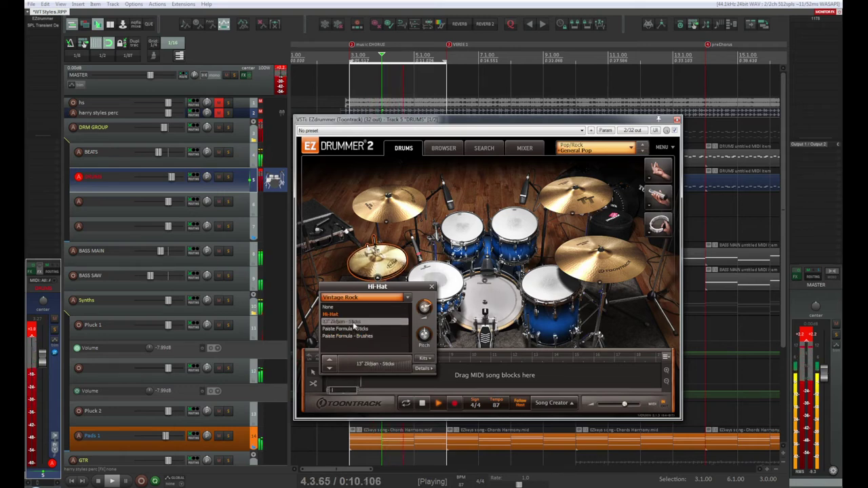
{"action": "left_click_drag", "start_coordinate": [425, 311], "coordinate": [425, 326]}
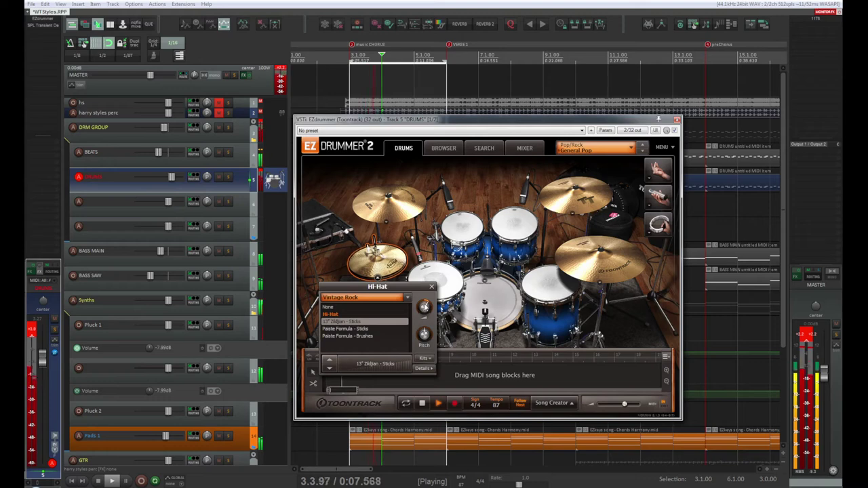
{"action": "mouse_move", "coordinate": [424, 307]}
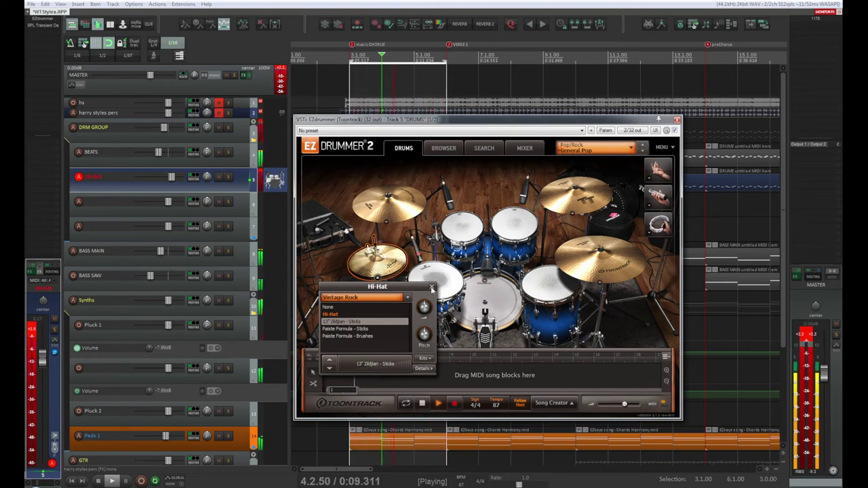
Step: Solo the DRUMS track, listen to it alone, and close the hi-hat selector and EZdrummer with playback stopped
{"action": "left_click", "coordinate": [228, 177]}
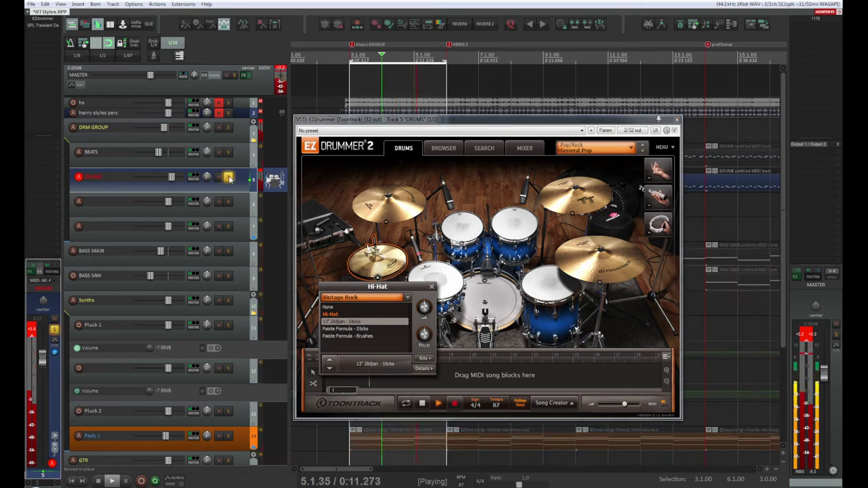
{"action": "left_click", "coordinate": [431, 289]}
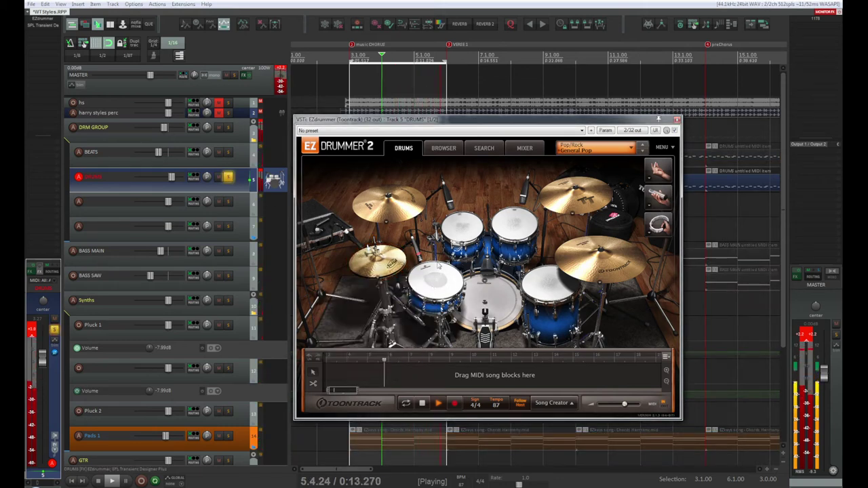
{"action": "key", "text": "space"}
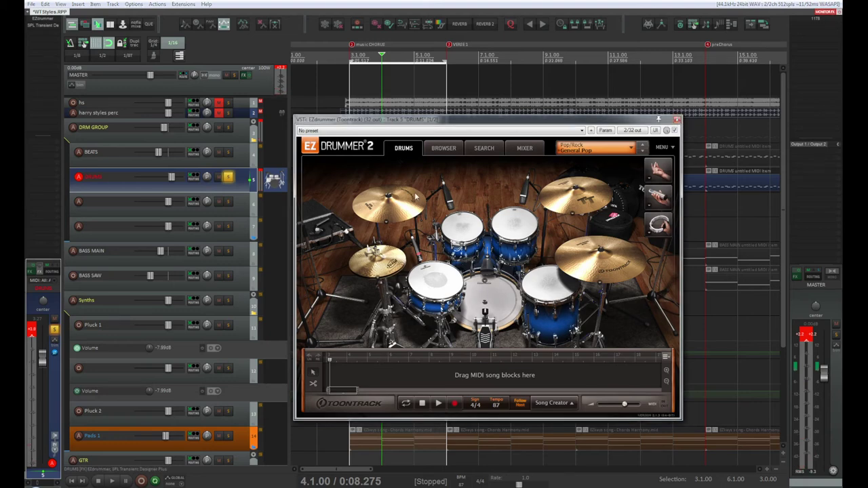
{"action": "key", "text": "Escape"}
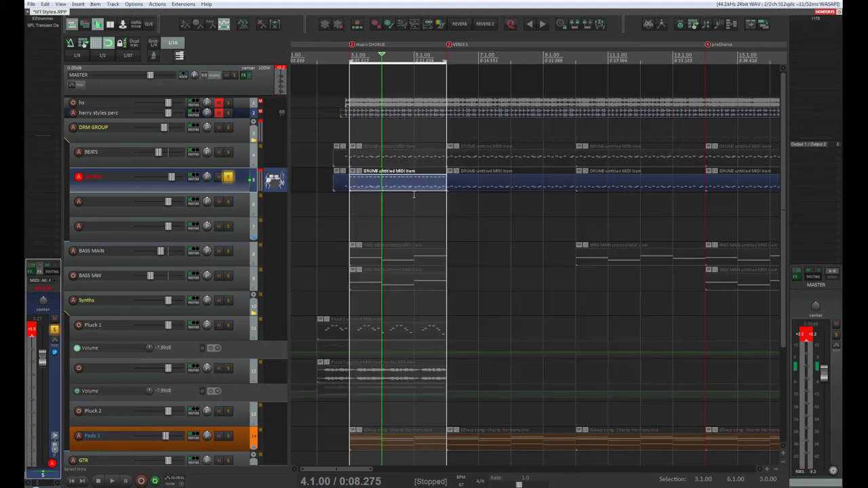
Step: Open the chorus DRUMS MIDI item, move the softer off-beat hi-hat notes from C4 up to C#4 and raise their velocities slightly
{"action": "double_click", "coordinate": [370, 184]}
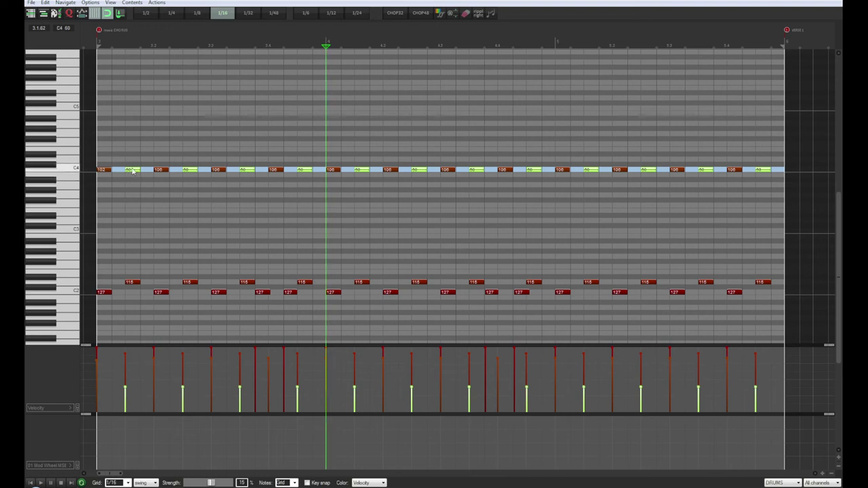
{"action": "left_click_drag", "start_coordinate": [132, 170], "coordinate": [132, 166]}
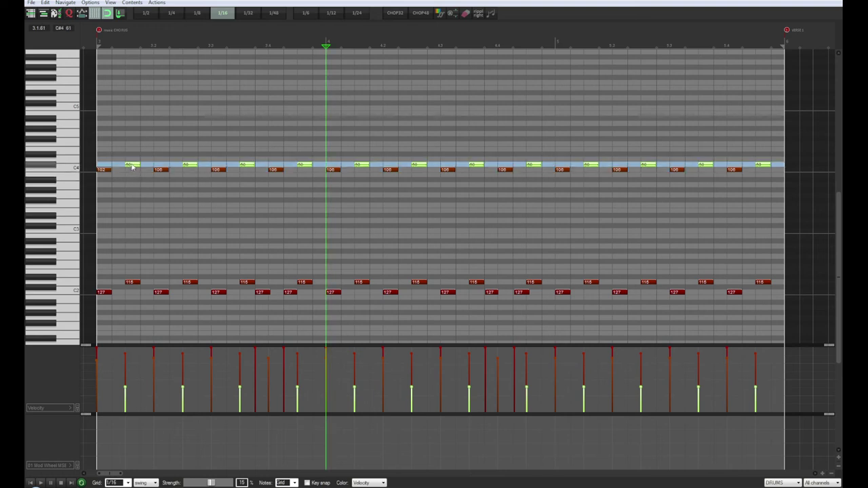
{"action": "key", "text": "space"}
{"action": "left_click", "coordinate": [132, 165]}
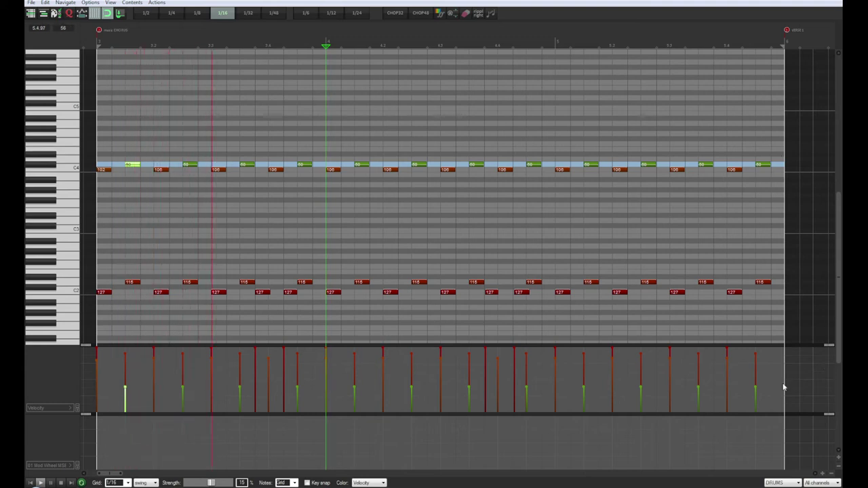
{"action": "left_click_drag", "start_coordinate": [784, 375], "coordinate": [124, 381]}
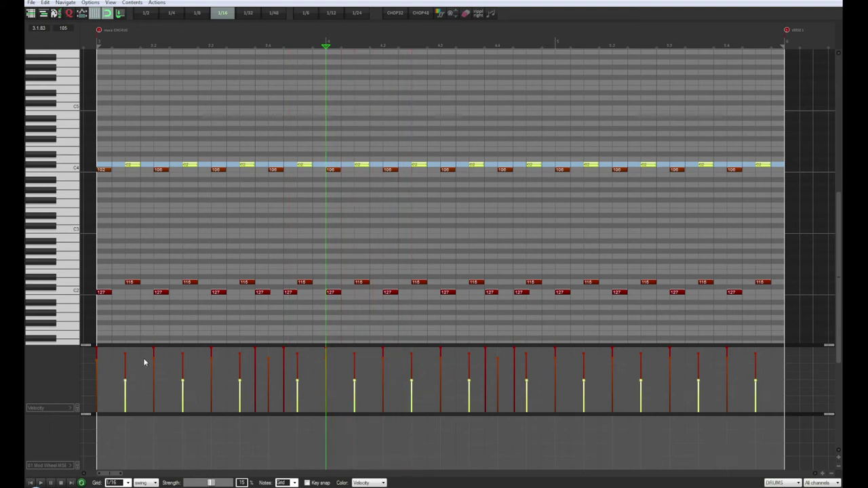
Step: Undo the stray notes inserted in bar 4 and shift the C#4 hi-hat notes one sixteenth earlier
{"action": "key", "text": "space"}
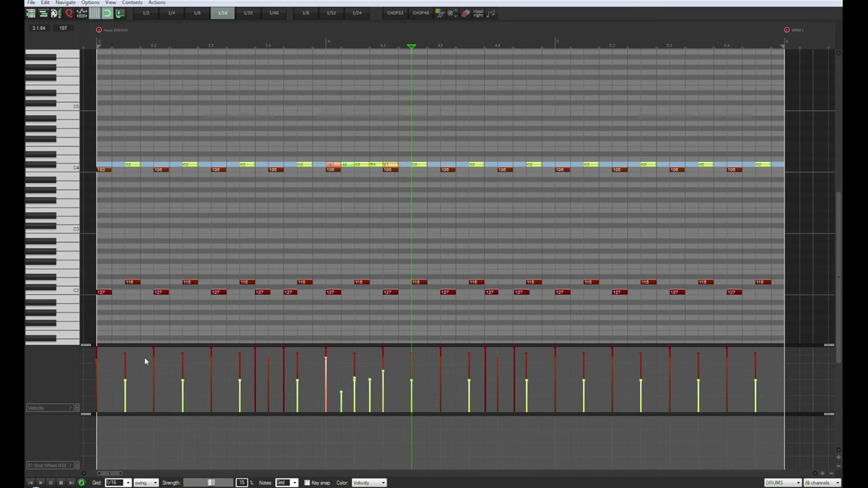
{"action": "key", "text": "ctrl+z"}
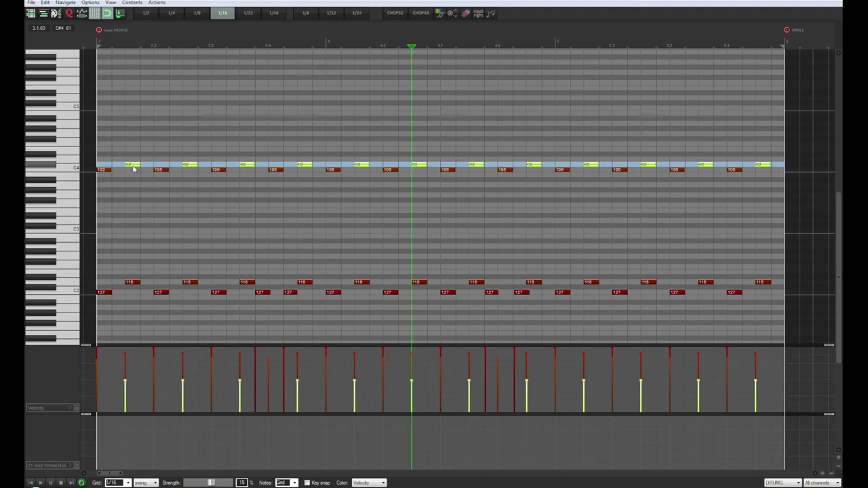
{"action": "left_click_drag", "start_coordinate": [134, 169], "coordinate": [122, 165]}
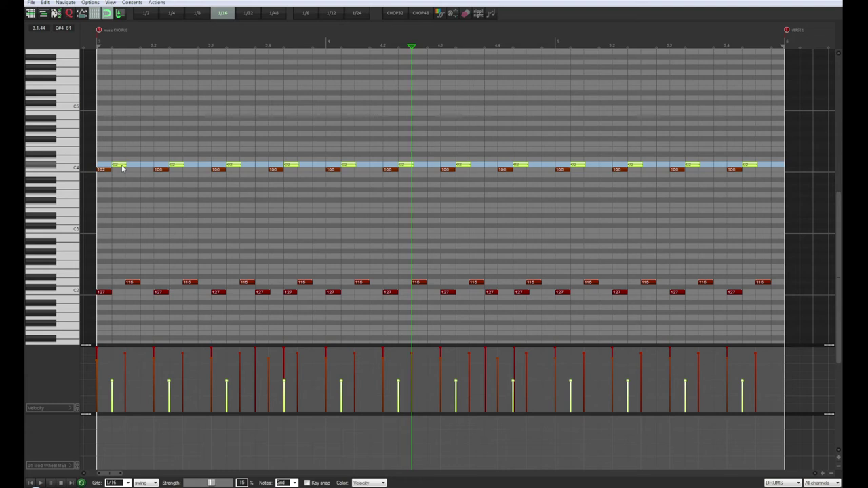
Step: Delete the C#4 hi-hat notes just after beats 3.1, 3.3 and 4.1, checking the pattern in playback from the loop start
{"action": "left_click", "coordinate": [123, 168]}
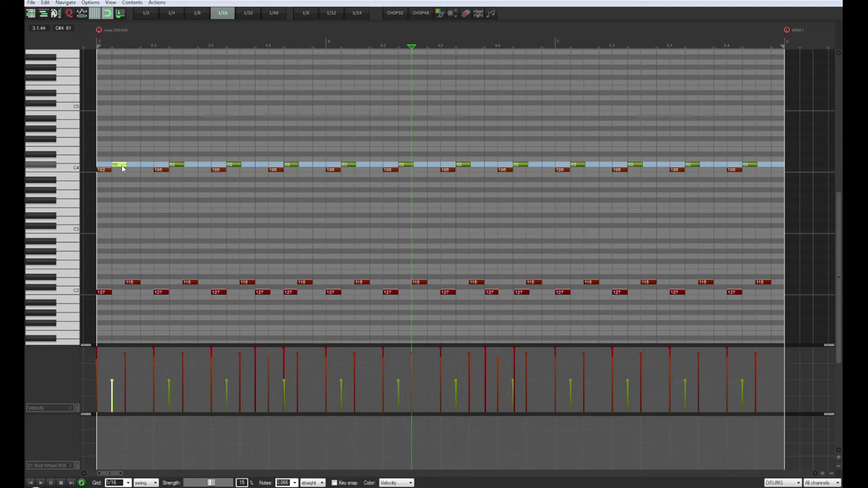
{"action": "key", "text": "Delete"}
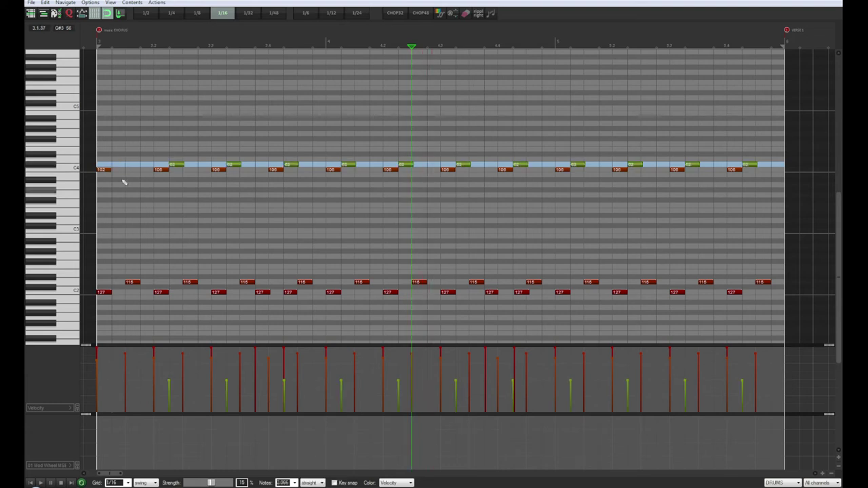
{"action": "left_click", "coordinate": [30, 483]}
{"action": "key", "text": "space"}
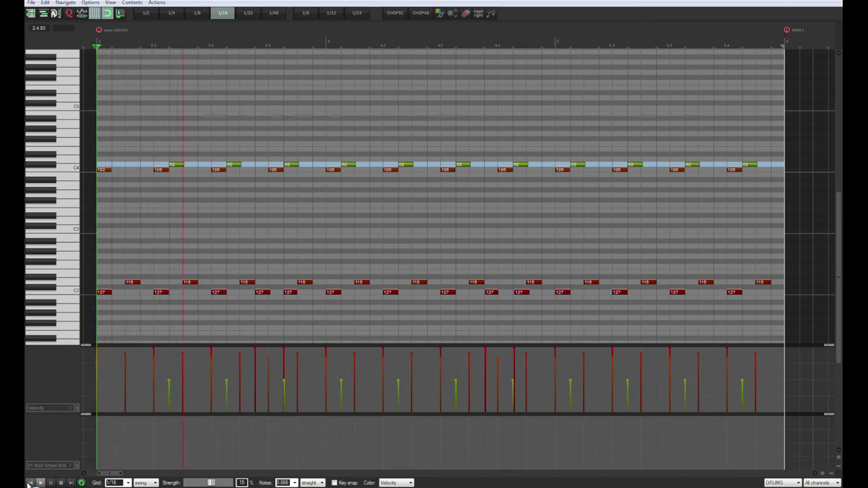
{"action": "left_click", "coordinate": [29, 483]}
{"action": "left_click", "coordinate": [29, 483]}
{"action": "left_click", "coordinate": [30, 483]}
{"action": "left_click", "coordinate": [241, 169]}
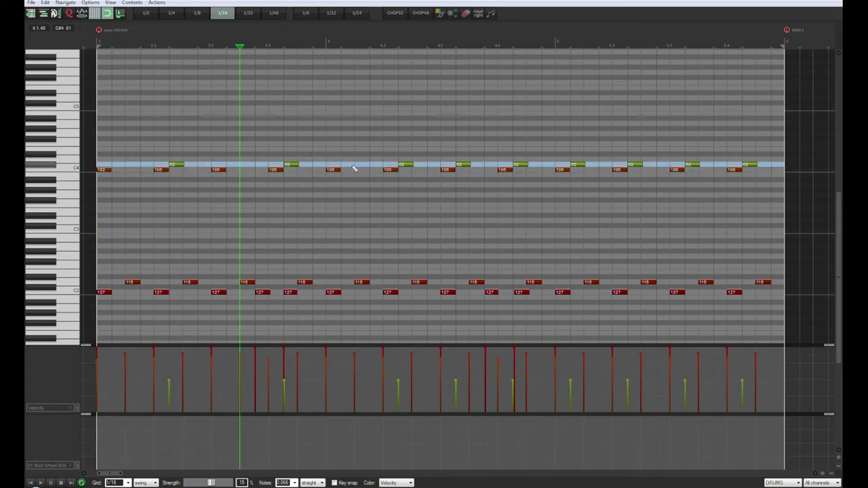
Step: Try removing the C#4 hi-hat notes just after beats 4.4, 5.2 and 5.4 and play the pattern from the loop start
{"action": "left_click", "coordinate": [31, 483]}
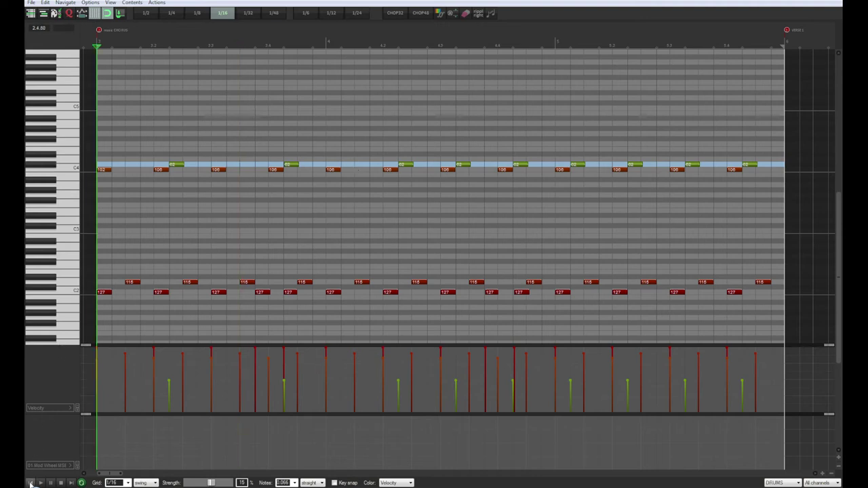
{"action": "key", "text": "space"}
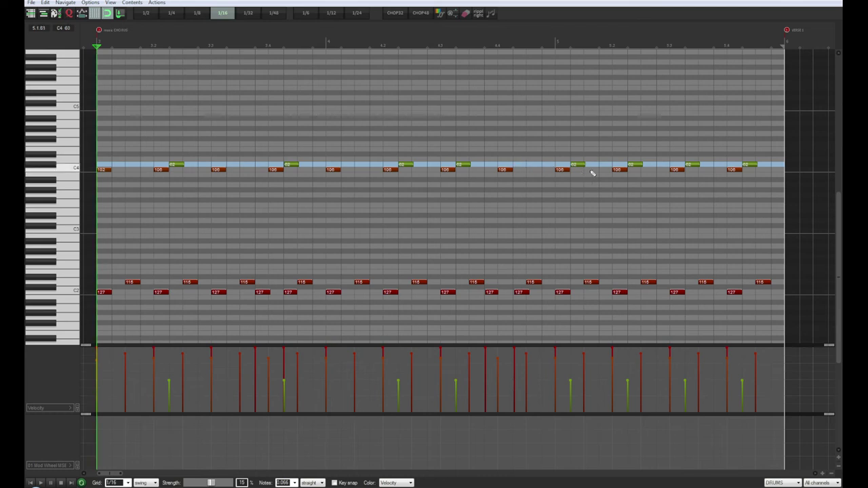
{"action": "left_click", "coordinate": [637, 169]}
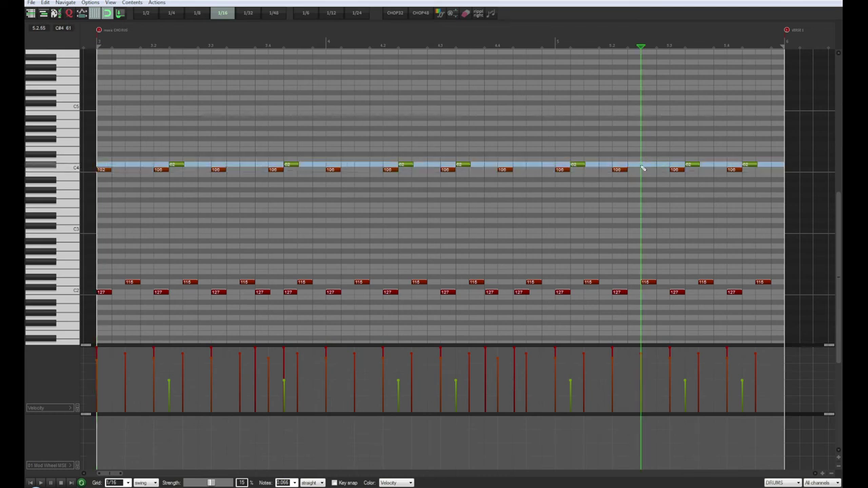
{"action": "double_click", "coordinate": [752, 166]}
{"action": "left_click", "coordinate": [30, 483]}
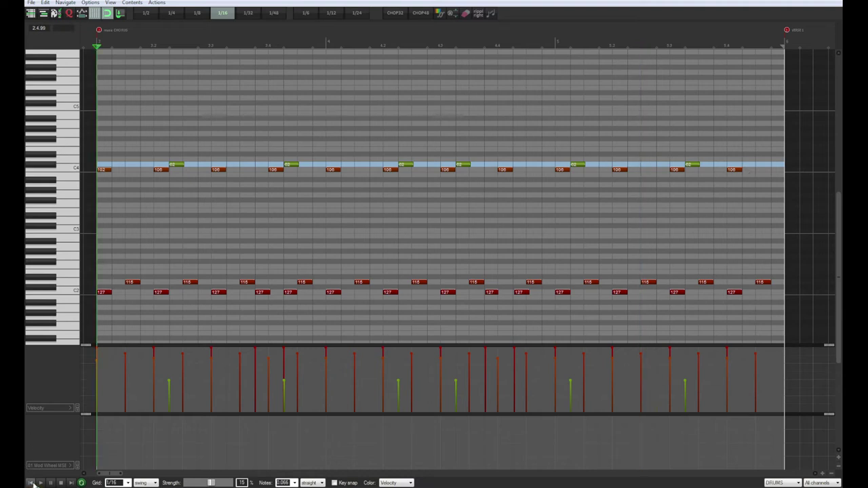
{"action": "left_click", "coordinate": [40, 483]}
{"action": "key", "text": "space"}
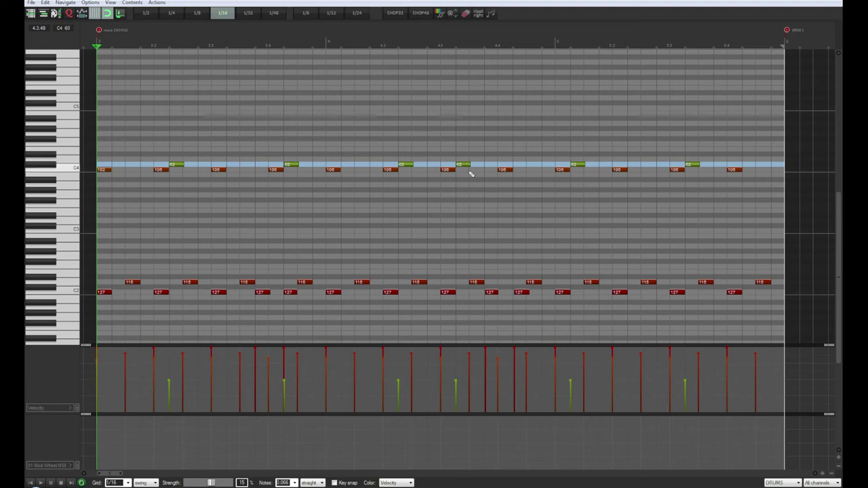
Step: Restore the last deleted C#4 hi-hats and delete the ones just after beats 4.3, 5.1 and 5.3 instead
{"action": "key", "text": "ctrl+d"}
{"action": "key", "text": "ctrl+v"}
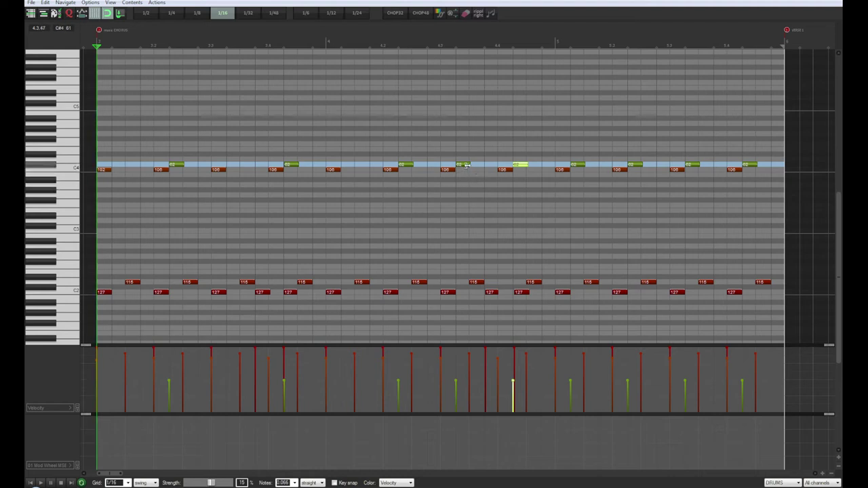
{"action": "left_click", "coordinate": [466, 165]}
{"action": "key", "text": "Delete"}
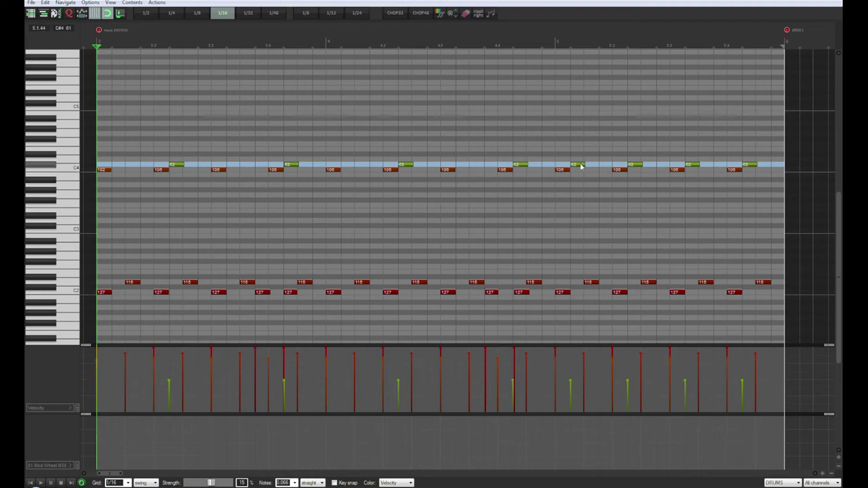
{"action": "left_click", "coordinate": [580, 167]}
{"action": "key", "text": "Delete"}
{"action": "left_click", "coordinate": [693, 164]}
{"action": "key", "text": "Delete"}
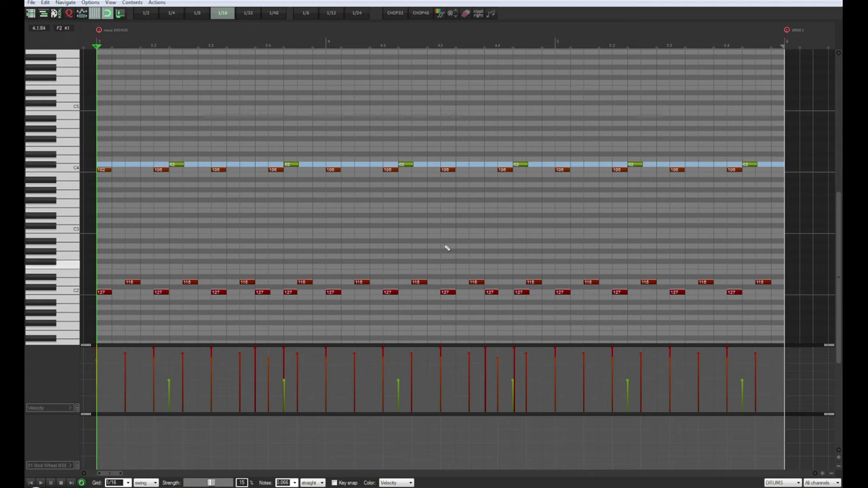
Step: Play the revised hi-hat pattern from the loop start, check it in the arrangement and reopen the chorus DRUMS MIDI item
{"action": "left_click", "coordinate": [30, 483]}
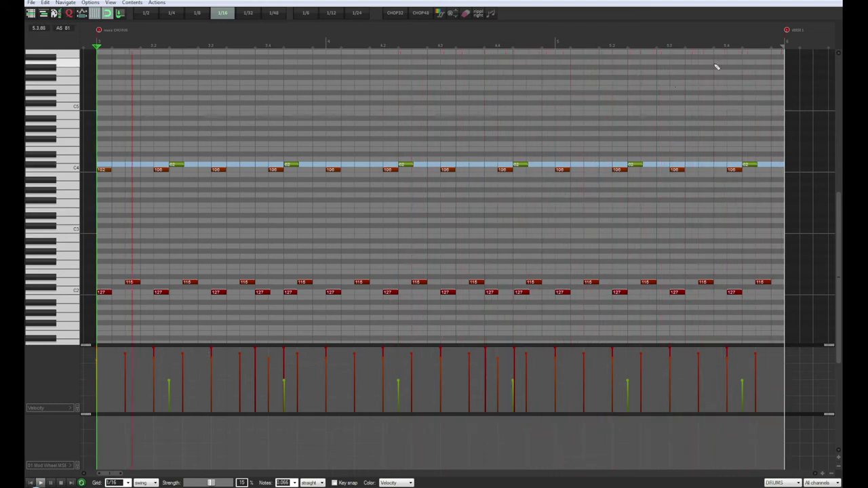
{"action": "key", "text": "Escape"}
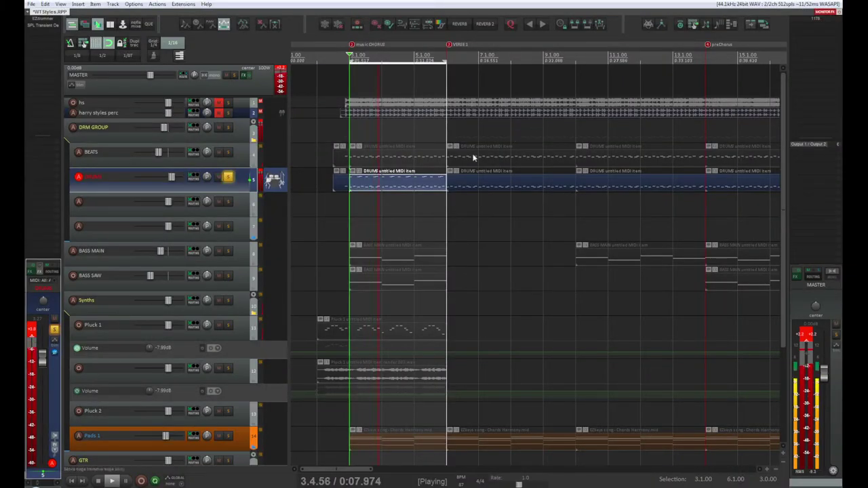
{"action": "double_click", "coordinate": [381, 183]}
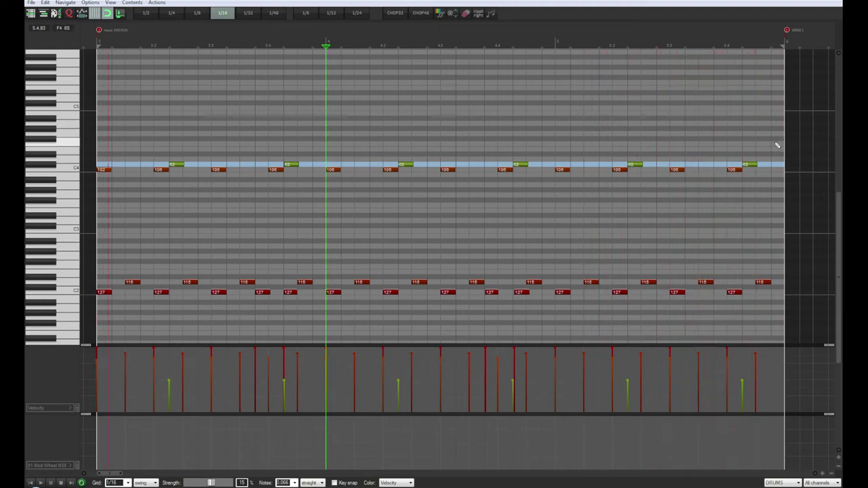
Step: Select all C4 and C#4 hi-hat notes, try different timing offsets during playback and leave them slightly behind the grid
{"action": "left_click_drag", "start_coordinate": [777, 143], "coordinate": [76, 201]}
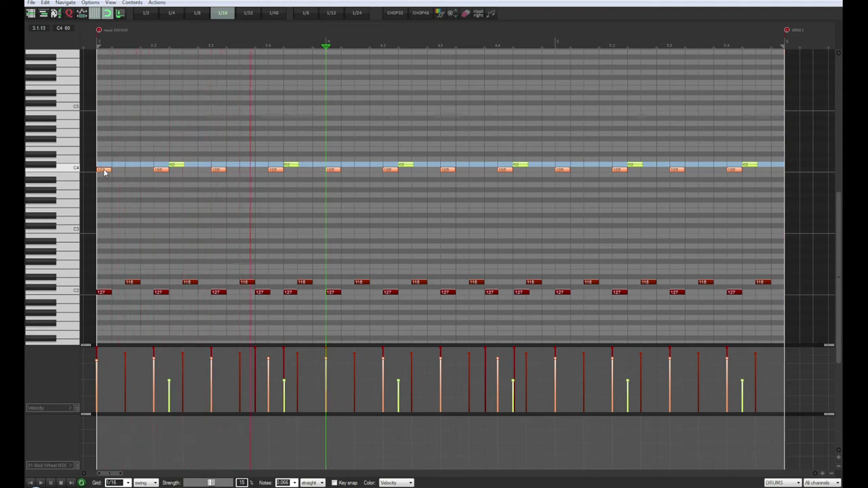
{"action": "left_click_drag", "start_coordinate": [103, 172], "coordinate": [107, 172]}
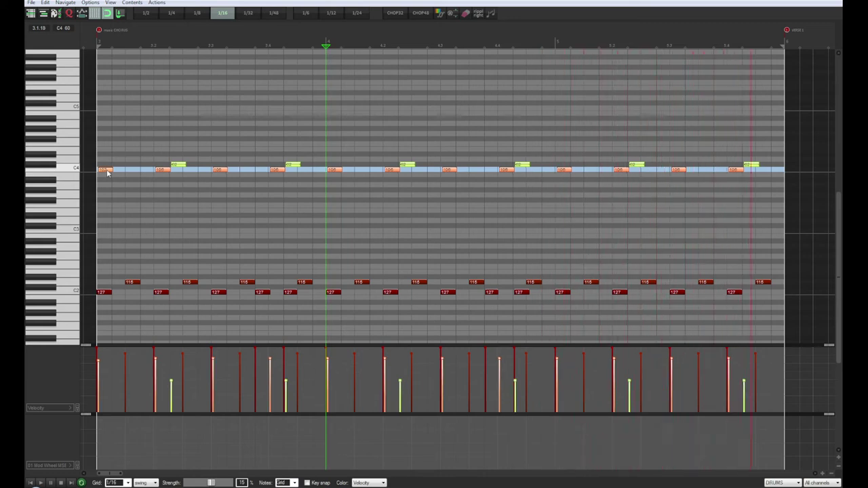
{"action": "left_click_drag", "start_coordinate": [107, 172], "coordinate": [112, 178]}
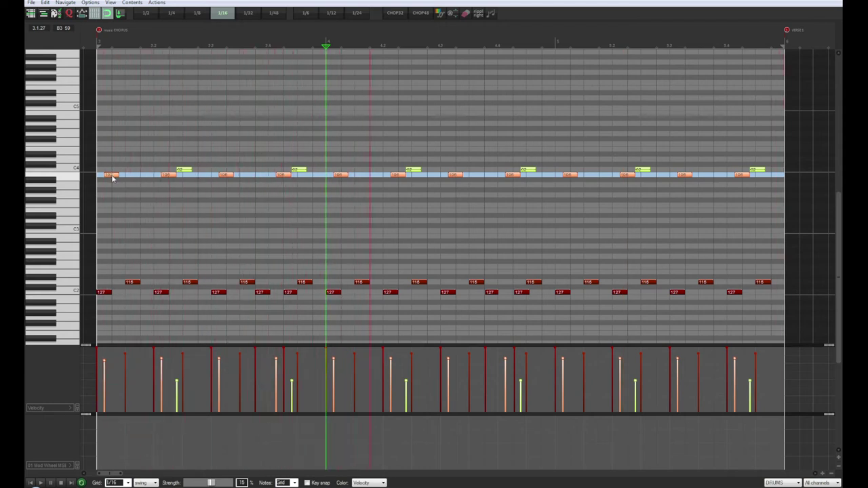
{"action": "left_click_drag", "start_coordinate": [113, 176], "coordinate": [113, 173]}
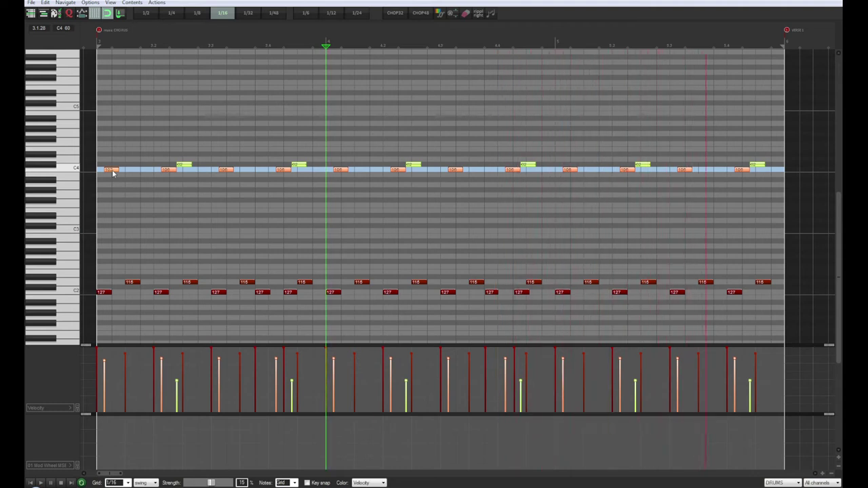
{"action": "left_click_drag", "start_coordinate": [112, 174], "coordinate": [105, 171]}
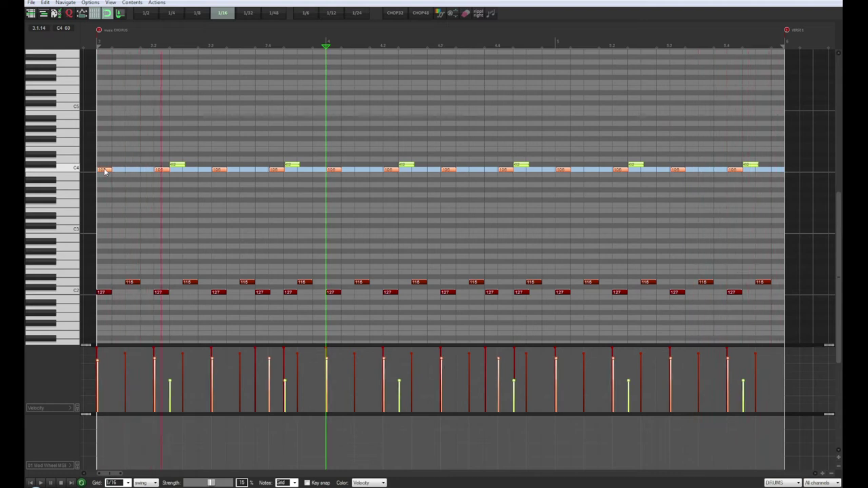
{"action": "key", "text": "space"}
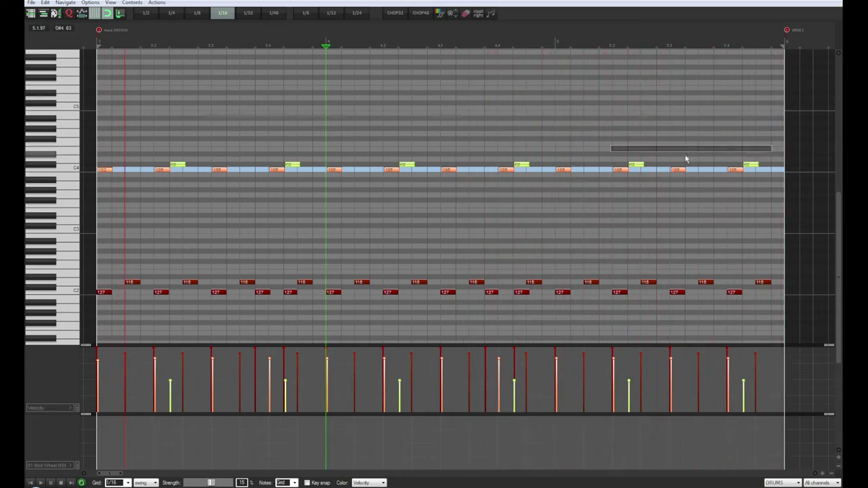
Step: Select only the C#4 hi-hat notes and shift them slightly later in time while the loop plays
{"action": "left_click_drag", "start_coordinate": [685, 159], "coordinate": [138, 168]}
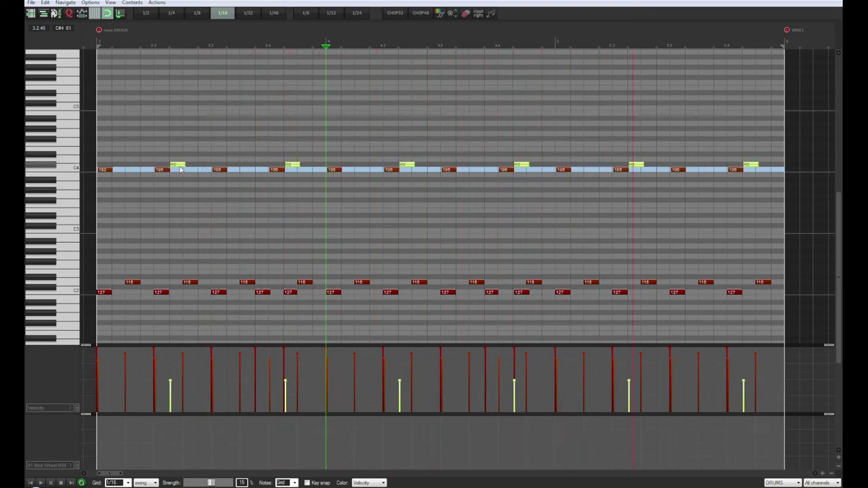
{"action": "left_click_drag", "start_coordinate": [181, 168], "coordinate": [190, 170]}
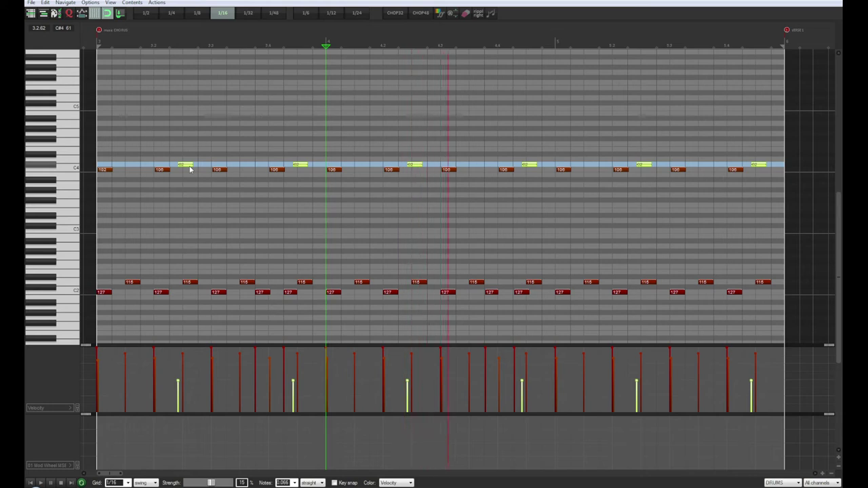
{"action": "left_click_drag", "start_coordinate": [190, 169], "coordinate": [185, 168]}
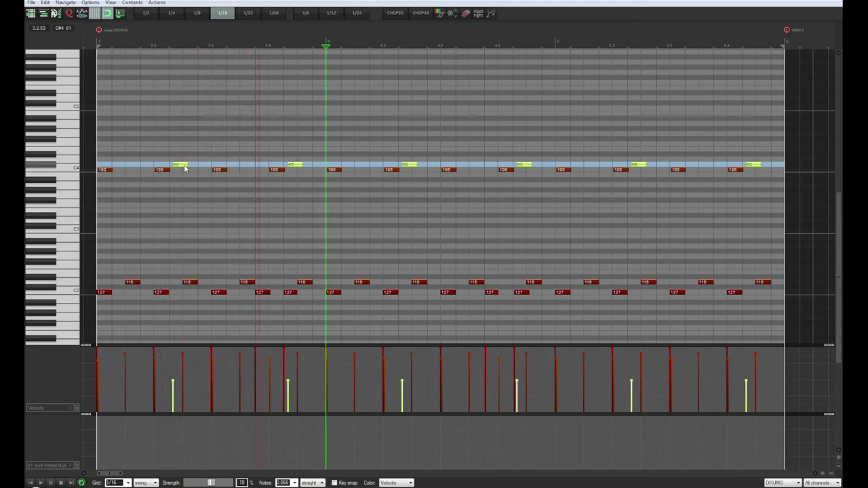
Step: Shift the selected C#4 hi-hat notes slightly earlier, fine-tune their offset behind the grid and play the chorus loop in the arrangement
{"action": "left_click_drag", "start_coordinate": [185, 168], "coordinate": [180, 169]}
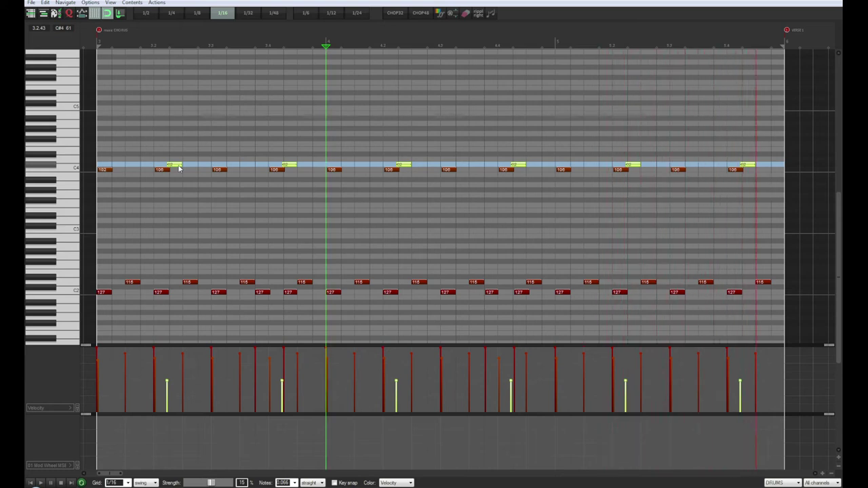
{"action": "left_click_drag", "start_coordinate": [180, 169], "coordinate": [183, 169]}
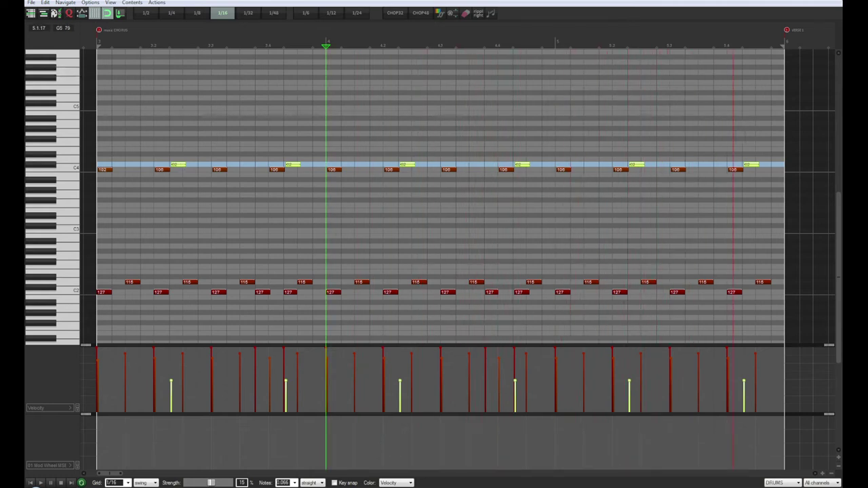
{"action": "key", "text": "Escape"}
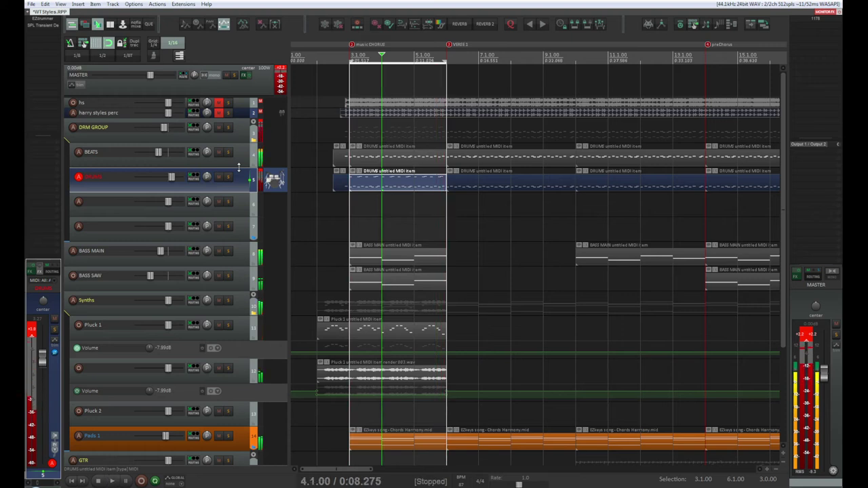
{"action": "key", "text": "space"}
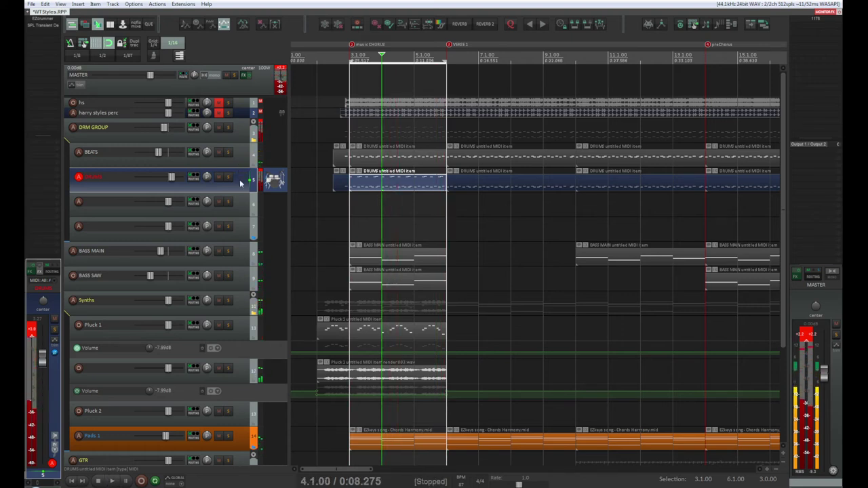
{"action": "key", "text": "space"}
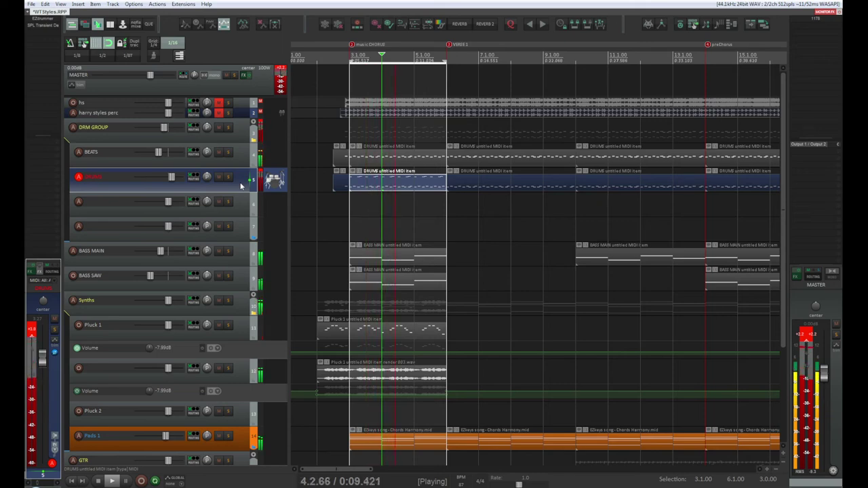
Step: Move all C#4 hi-hats in the chorus DRUMS item one beat earlier and play the loop from its start, returning to the arrangement
{"action": "double_click", "coordinate": [401, 182]}
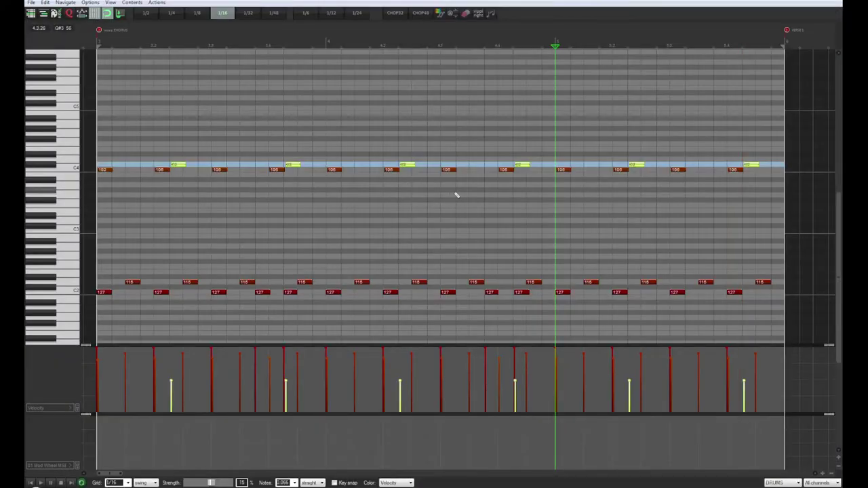
{"action": "left_click_drag", "start_coordinate": [772, 143], "coordinate": [121, 170]}
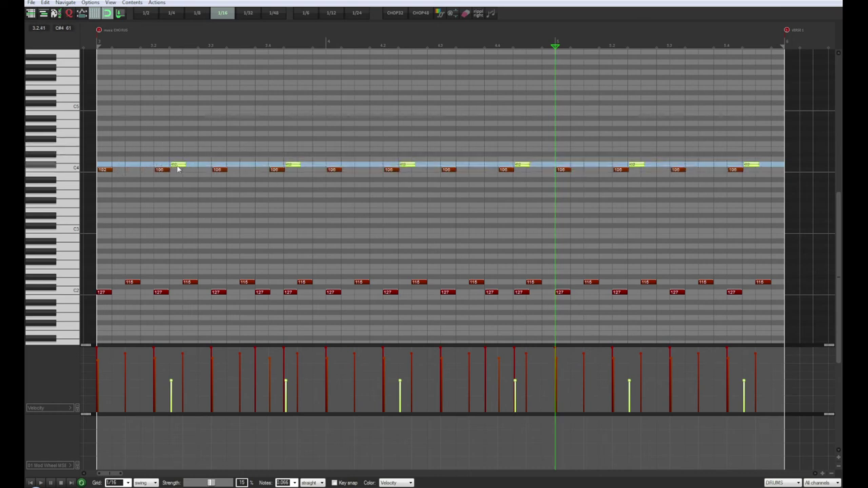
{"action": "left_click_drag", "start_coordinate": [175, 169], "coordinate": [118, 169]}
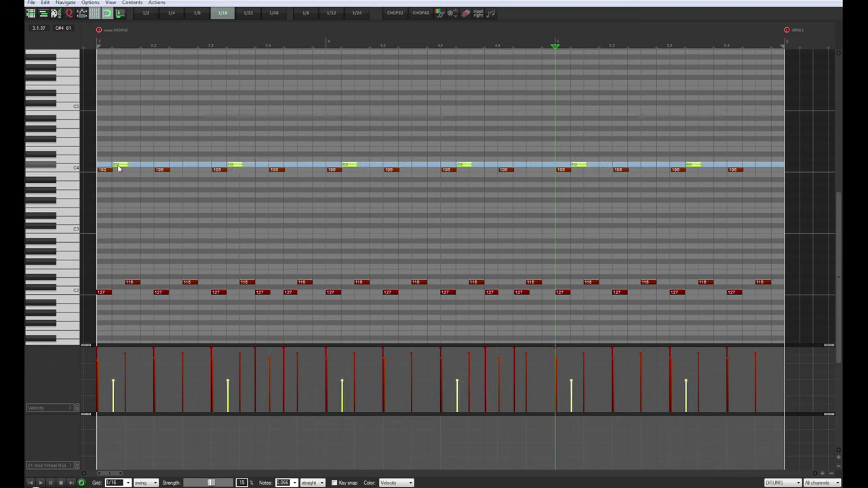
{"action": "key", "text": "space"}
{"action": "key", "text": "space"}
{"action": "left_click", "coordinate": [30, 483]}
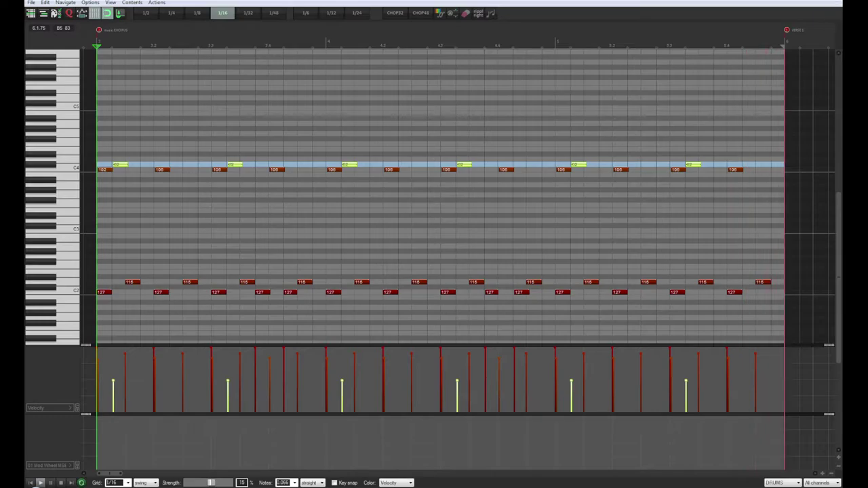
{"action": "key", "text": "Escape"}
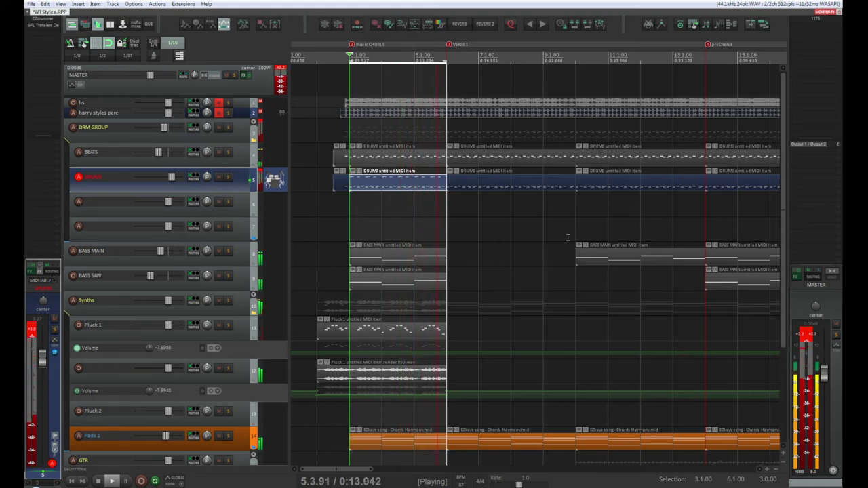
{"action": "key", "text": "space"}
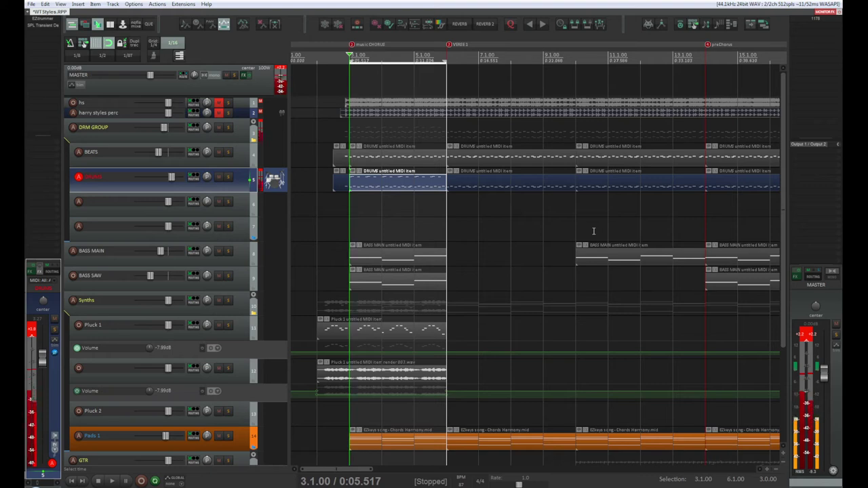
Step: Look over the track list, the drum tracks and the master track, and replay the chorus loop to check the overall mix
{"action": "scroll", "coordinate": [237, 385], "scroll_direction": "down", "scroll_amount": 5}
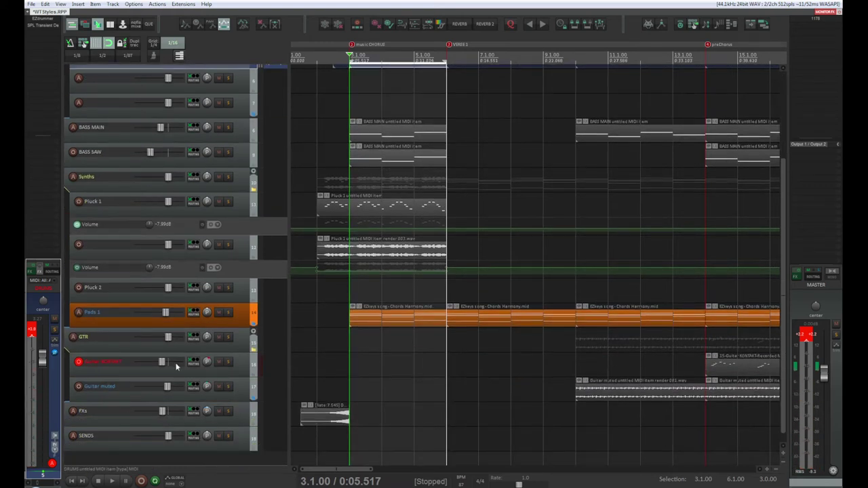
{"action": "scroll", "coordinate": [172, 301], "scroll_direction": "up", "scroll_amount": 4}
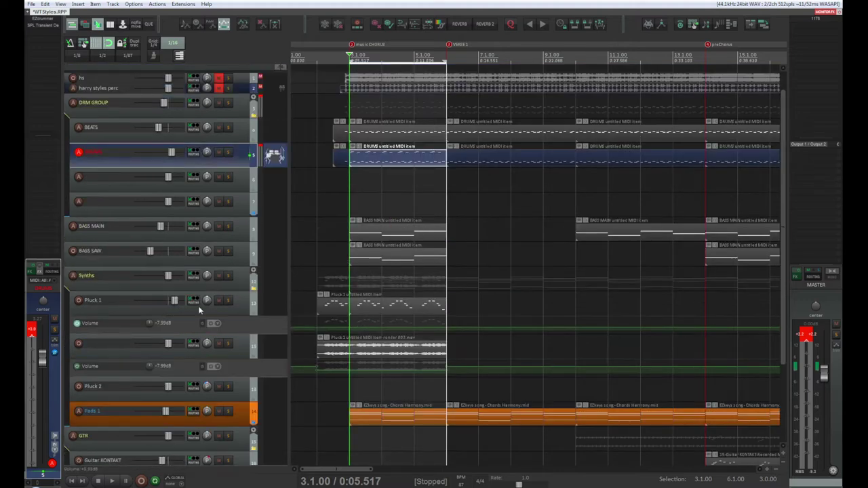
{"action": "left_click", "coordinate": [239, 112]}
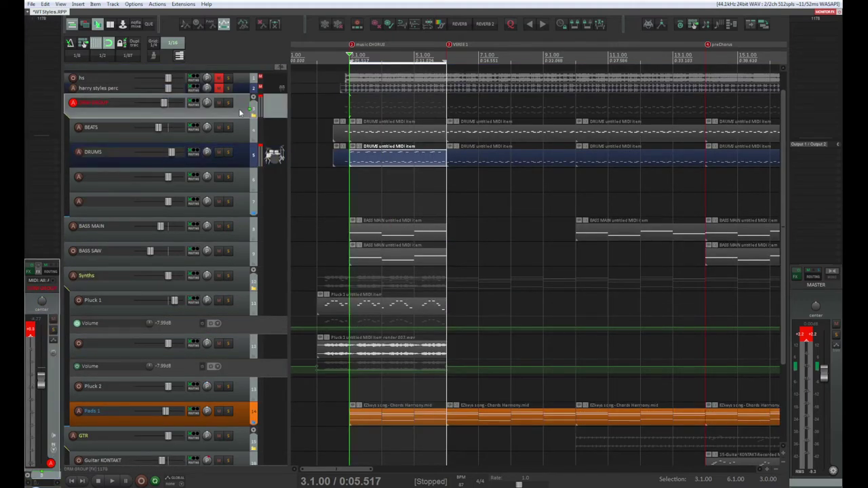
{"action": "left_click", "coordinate": [245, 152]}
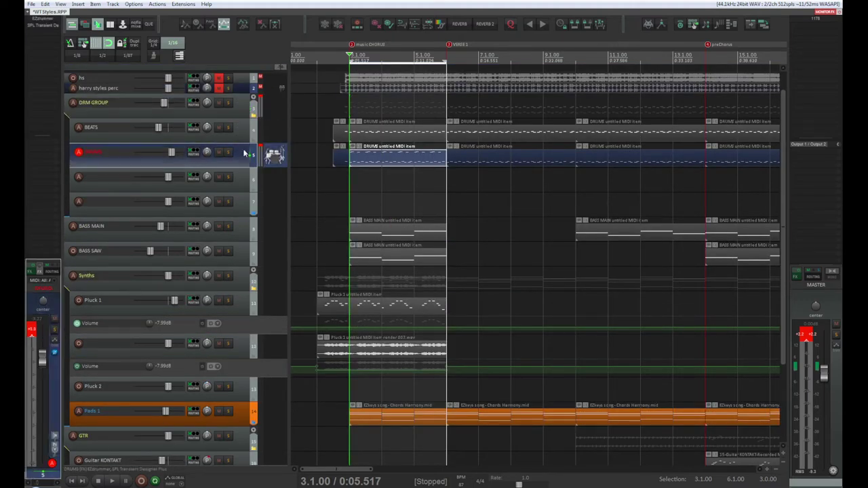
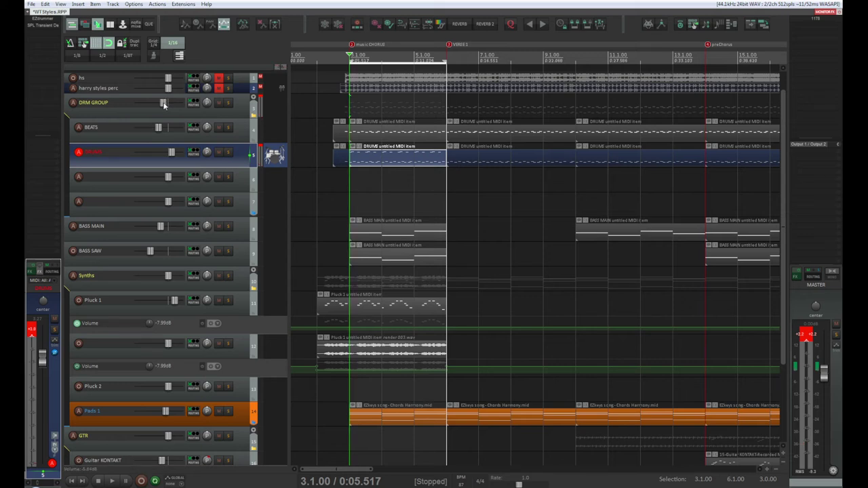
{"action": "key", "text": "ctrl+alt+m"}
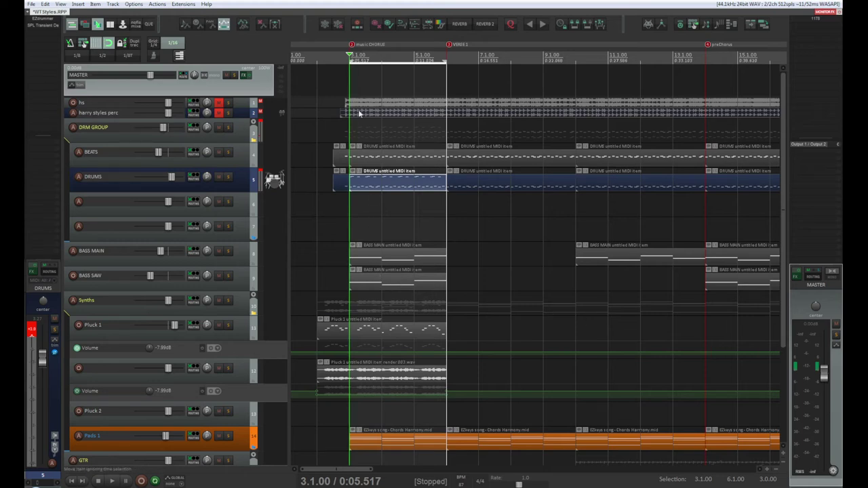
{"action": "key", "text": "space"}
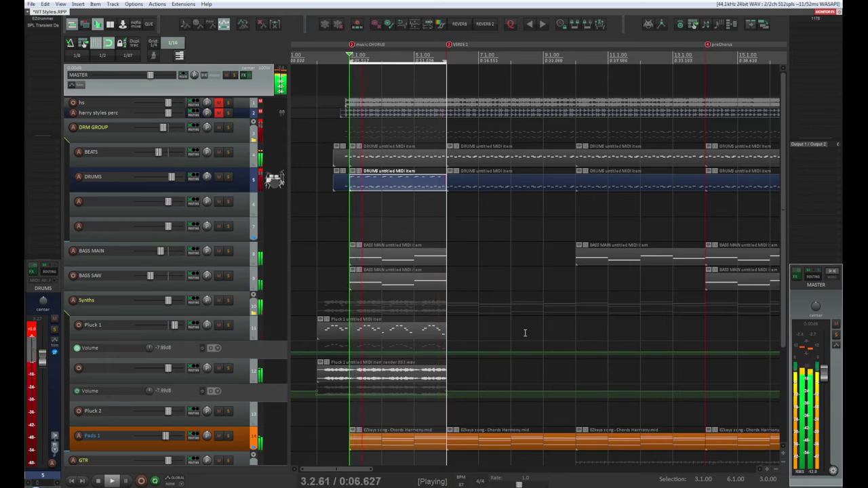
{"action": "key", "text": "space"}
Step: Open Speedrum on the BEATS track, select empty pad 3 and browse to the D:\SAMPLES folder
{"action": "left_click", "coordinate": [241, 156]}
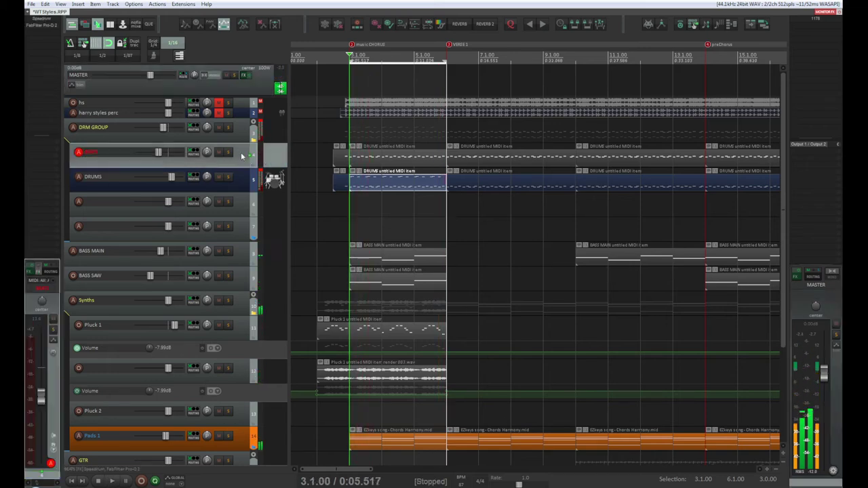
{"action": "left_click", "coordinate": [194, 152]}
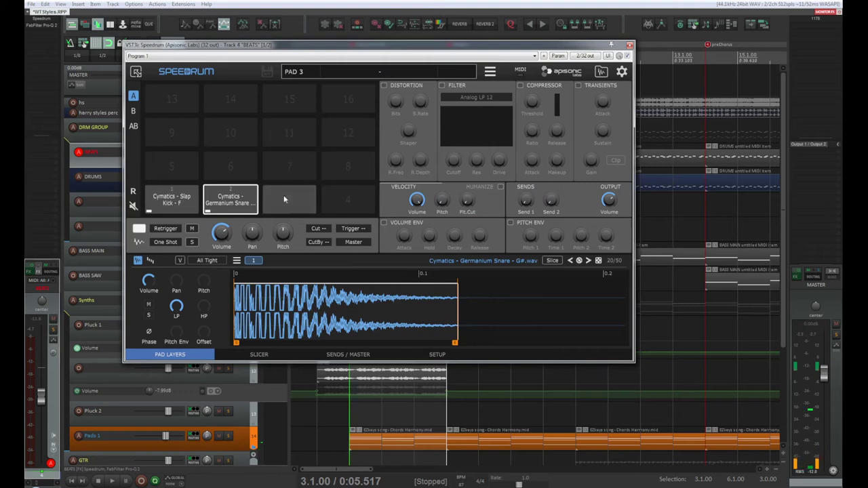
{"action": "left_click", "coordinate": [284, 198]}
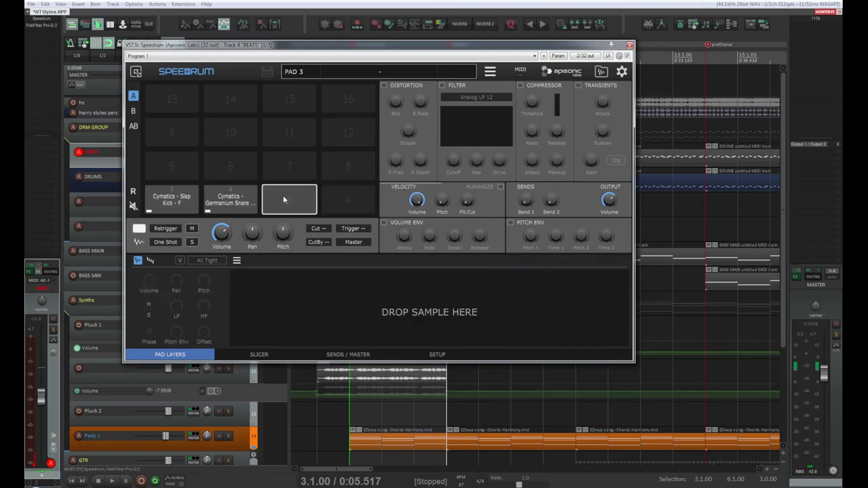
{"action": "left_click", "coordinate": [601, 72]}
{"action": "left_click", "coordinate": [596, 297]}
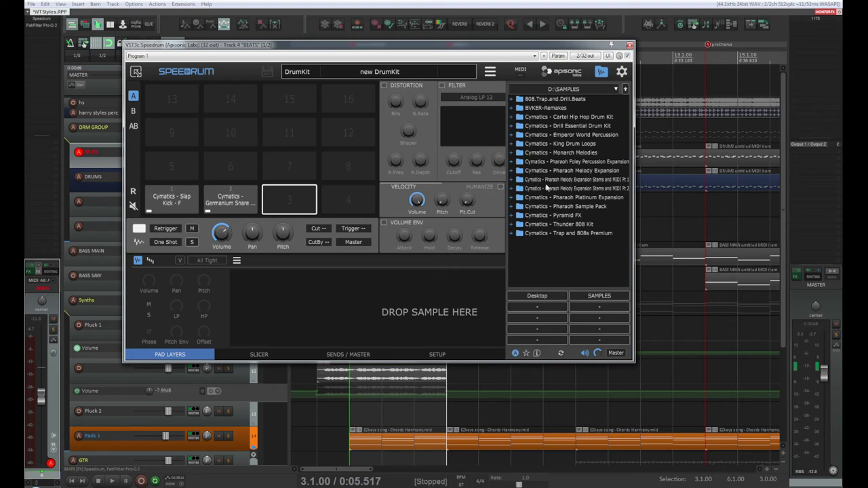
Step: Expand the Cymatics - Pharaoh Foley Percussion Expansion folder and audition its AC Unit, Allergy Spray and Aluminium Foil samples
{"action": "left_click", "coordinate": [511, 161]}
{"action": "left_click", "coordinate": [571, 206]}
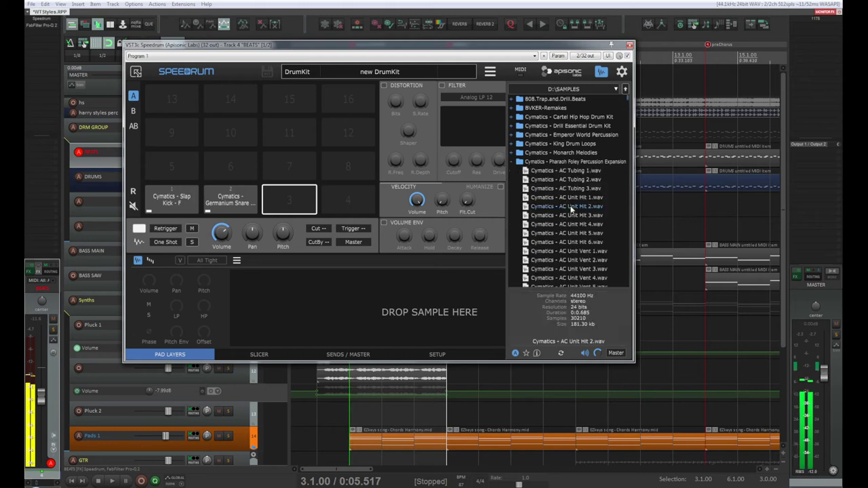
{"action": "scroll", "coordinate": [588, 222], "scroll_direction": "down", "scroll_amount": 6}
{"action": "left_click", "coordinate": [585, 218]}
{"action": "left_click", "coordinate": [585, 234]}
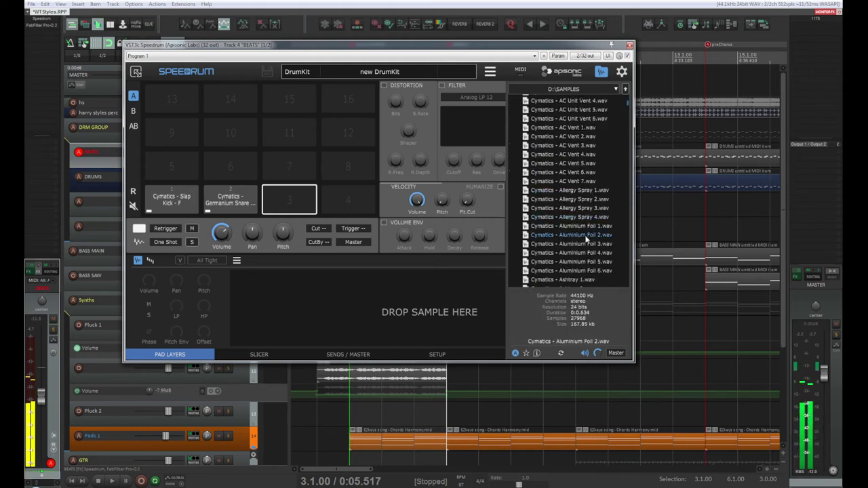
{"action": "left_click", "coordinate": [580, 209]}
{"action": "left_click", "coordinate": [580, 252]}
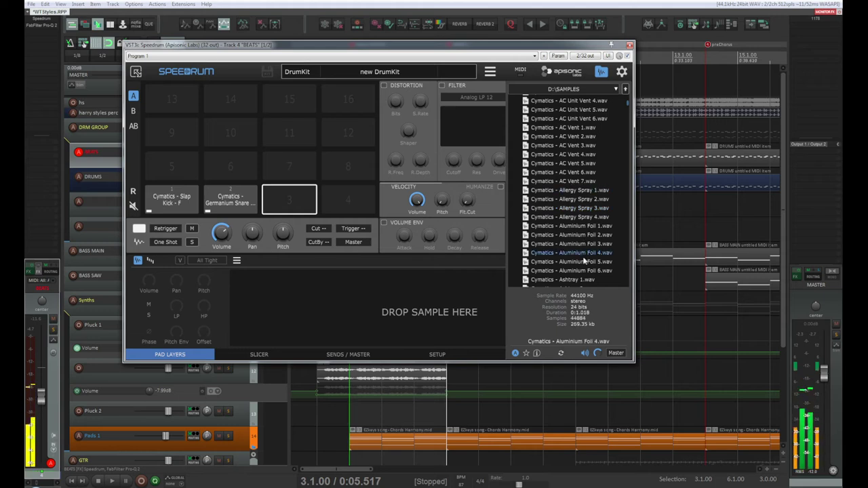
{"action": "scroll", "coordinate": [581, 226], "scroll_direction": "down", "scroll_amount": 5}
{"action": "left_click", "coordinate": [582, 165]}
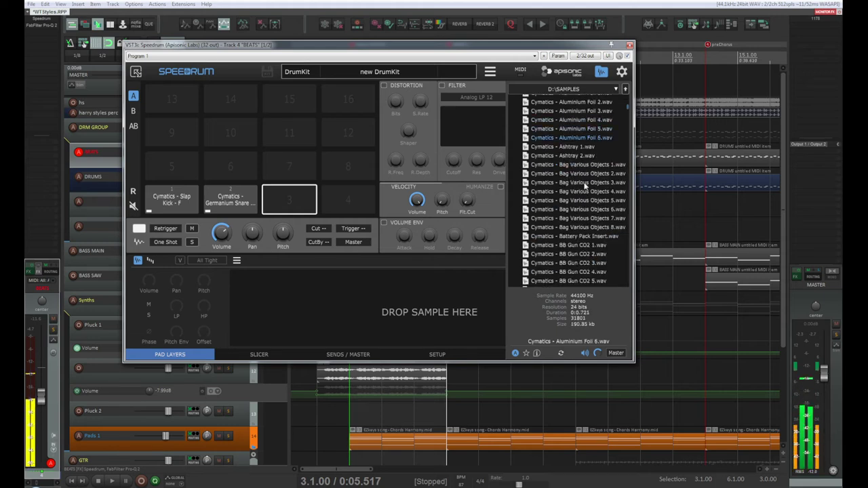
Step: Audition the Pharaoh foley samples from Ashtray and Bag Various Objects through BB Gun, Broken Glass, Can, Clay Pottery and Door Shut to Drawer Shut 9
{"action": "key", "text": "Down"}
{"action": "key", "text": "Down"}
{"action": "key", "text": "Down"}
{"action": "key", "text": "Down"}
{"action": "key", "text": "Down"}
{"action": "key", "text": "Down"}
{"action": "key", "text": "Down"}
{"action": "key", "text": "Down"}
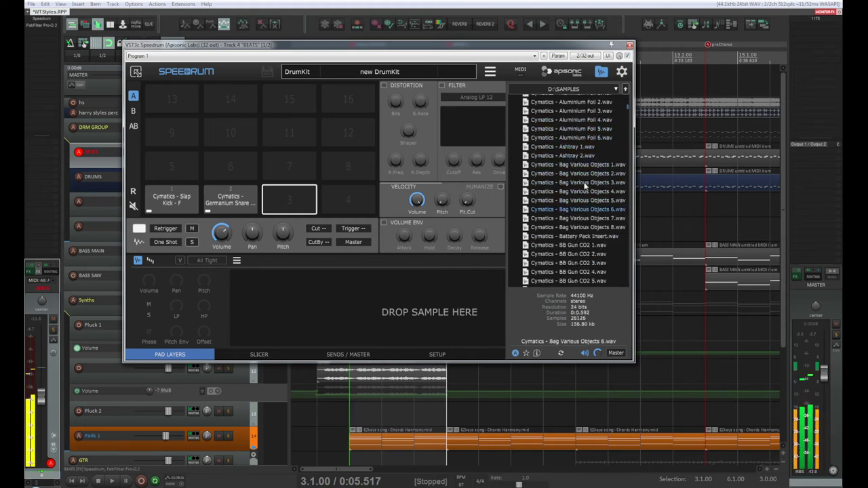
{"action": "key", "text": "Down"}
{"action": "key", "text": "Down"}
{"action": "key", "text": "Down"}
{"action": "key", "text": "Down"}
{"action": "key", "text": "Down"}
{"action": "key", "text": "Down"}
{"action": "key", "text": "Down"}
{"action": "key", "text": "Down"}
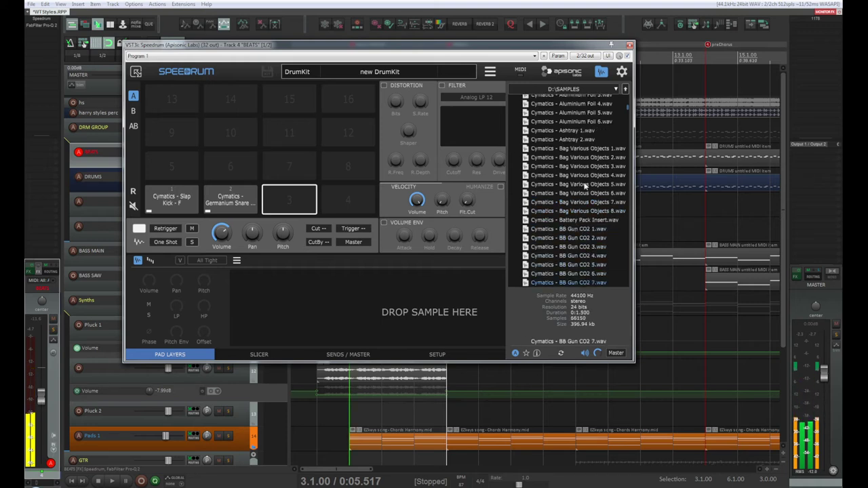
{"action": "key", "text": "Down"}
{"action": "key", "text": "Down"}
{"action": "key", "text": "Down"}
{"action": "key", "text": "Down"}
{"action": "key", "text": "Down"}
{"action": "key", "text": "Down"}
{"action": "key", "text": "Down"}
{"action": "key", "text": "Down"}
{"action": "key", "text": "Down"}
{"action": "key", "text": "Down"}
{"action": "key", "text": "Down"}
{"action": "key", "text": "Down"}
{"action": "key", "text": "Down"}
{"action": "key", "text": "Down"}
{"action": "key", "text": "Down"}
{"action": "key", "text": "Down"}
{"action": "key", "text": "Down"}
{"action": "key", "text": "Down"}
{"action": "key", "text": "Down"}
{"action": "key", "text": "Down"}
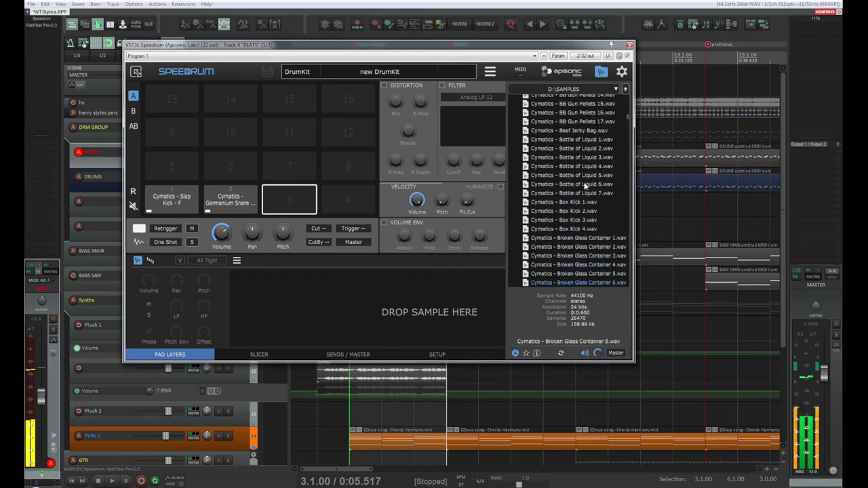
{"action": "key", "text": "Down"}
{"action": "key", "text": "Down"}
{"action": "key", "text": "Down"}
{"action": "key", "text": "Down"}
{"action": "key", "text": "Down"}
{"action": "key", "text": "Down"}
{"action": "key", "text": "Down"}
{"action": "key", "text": "Down"}
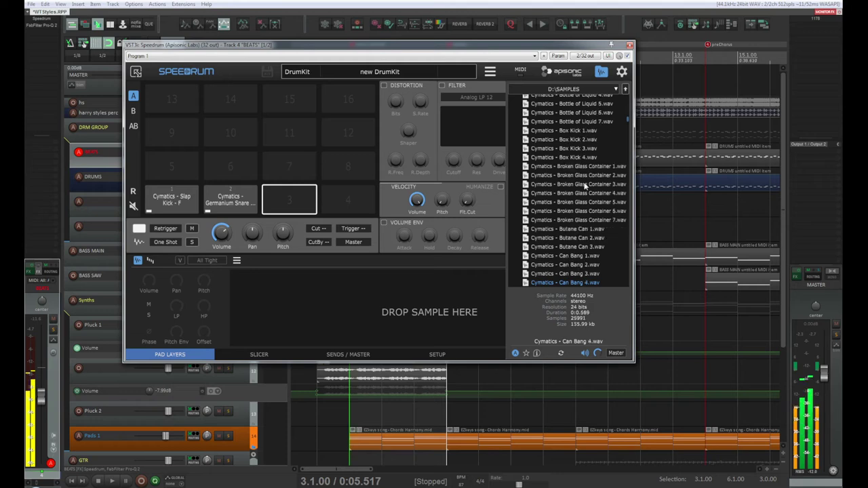
{"action": "key", "text": "Down"}
{"action": "key", "text": "Down"}
{"action": "key", "text": "Down"}
{"action": "key", "text": "Down"}
{"action": "key", "text": "Down"}
{"action": "key", "text": "Down"}
{"action": "key", "text": "Down"}
{"action": "key", "text": "Down"}
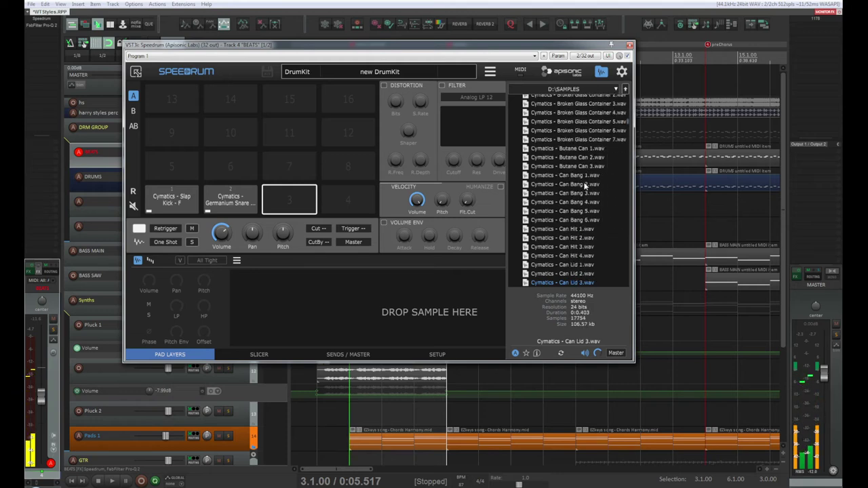
{"action": "key", "text": "Down"}
{"action": "key", "text": "Down"}
{"action": "key", "text": "Down"}
{"action": "key", "text": "Down"}
{"action": "key", "text": "Down"}
{"action": "key", "text": "Down"}
{"action": "key", "text": "Down"}
{"action": "key", "text": "Down"}
{"action": "key", "text": "Down"}
{"action": "key", "text": "Down"}
{"action": "key", "text": "Down"}
{"action": "key", "text": "Down"}
{"action": "key", "text": "Down"}
{"action": "key", "text": "Down"}
{"action": "key", "text": "Down"}
{"action": "key", "text": "Down"}
{"action": "key", "text": "Down"}
{"action": "key", "text": "Down"}
{"action": "key", "text": "Down"}
{"action": "key", "text": "Down"}
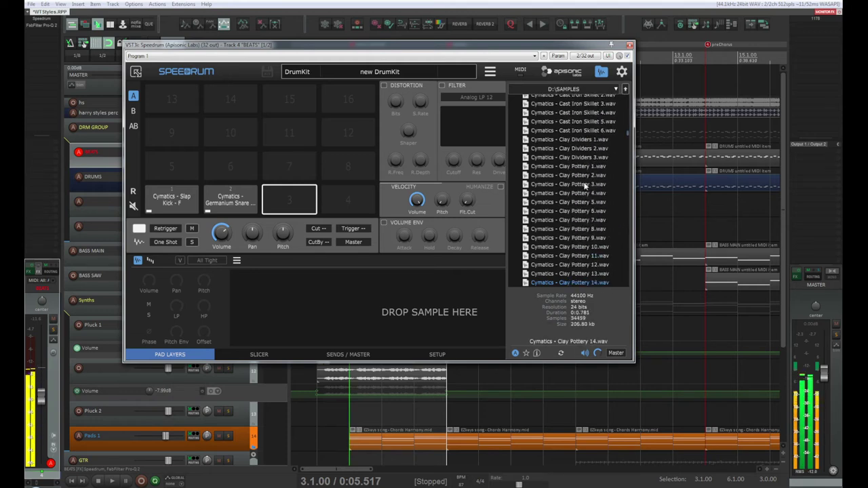
{"action": "key", "text": "Down"}
{"action": "key", "text": "Down"}
{"action": "key", "text": "Down"}
{"action": "key", "text": "Down"}
{"action": "key", "text": "Down"}
{"action": "key", "text": "Down"}
{"action": "key", "text": "Down"}
{"action": "key", "text": "Down"}
{"action": "key", "text": "Down"}
{"action": "key", "text": "Down"}
{"action": "key", "text": "Down"}
{"action": "key", "text": "Down"}
{"action": "key", "text": "Down"}
{"action": "key", "text": "Down"}
{"action": "key", "text": "Down"}
{"action": "key", "text": "Down"}
{"action": "key", "text": "Down"}
{"action": "key", "text": "Down"}
{"action": "key", "text": "Down"}
{"action": "key", "text": "Down"}
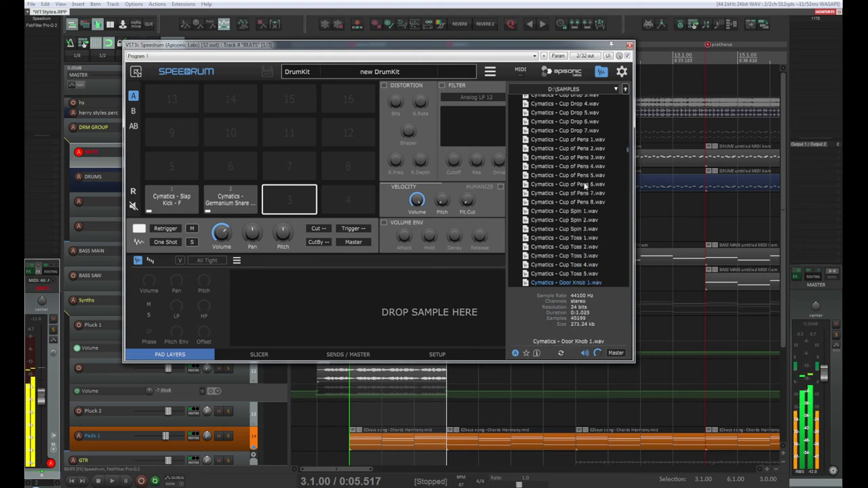
{"action": "key", "text": "Down"}
{"action": "key", "text": "Down"}
{"action": "key", "text": "Down"}
{"action": "key", "text": "Down"}
{"action": "key", "text": "Down"}
{"action": "key", "text": "Down"}
{"action": "key", "text": "Down"}
{"action": "key", "text": "Down"}
{"action": "key", "text": "Down"}
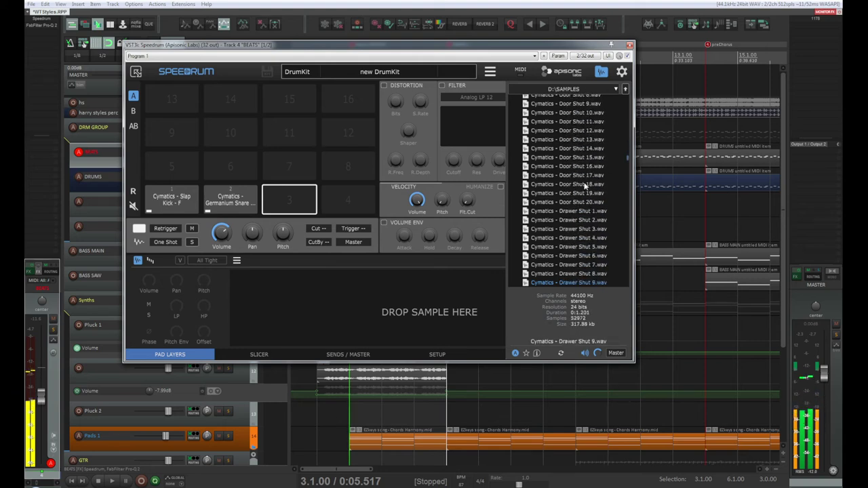
Step: Replay and compare the Cymatics - Drawer Shut 6 to Drawer Shut 9 samples
{"action": "scroll", "coordinate": [585, 185], "scroll_direction": "down", "scroll_amount": 1}
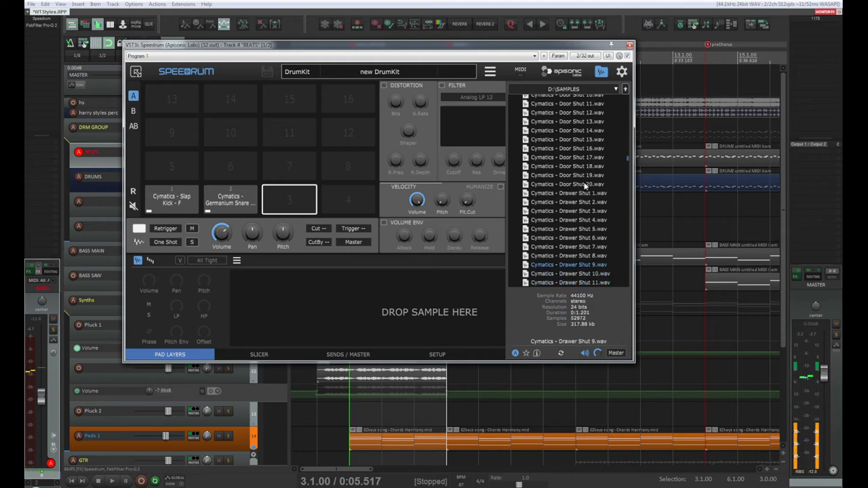
{"action": "key", "text": "Up"}
{"action": "key", "text": "Up"}
{"action": "key", "text": "Up"}
{"action": "key", "text": "Down"}
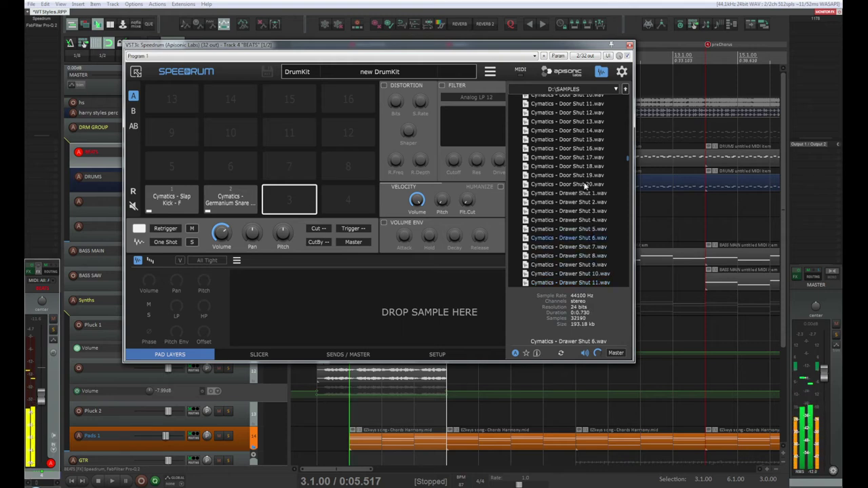
{"action": "key", "text": "Down"}
{"action": "key", "text": "Down"}
{"action": "key", "text": "Down"}
{"action": "key", "text": "Down"}
{"action": "key", "text": "Down"}
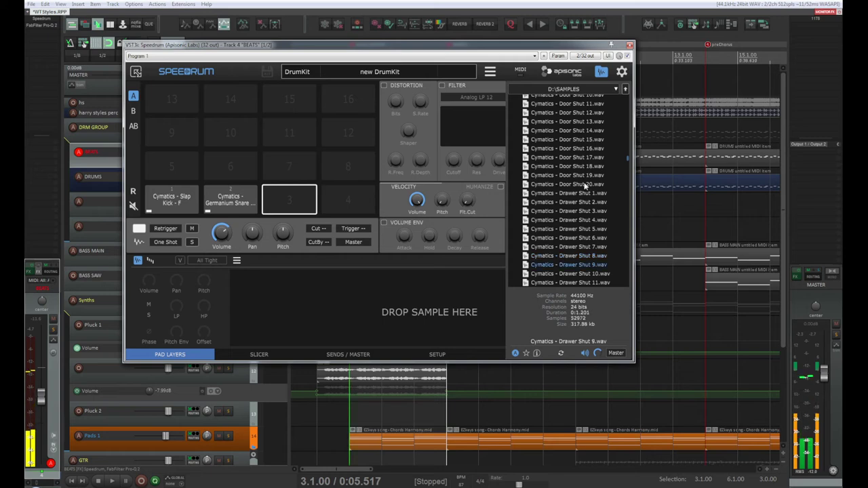
Step: Skip ahead in the foley folder and audition its Trash Can Kick, Velcro and Water Pour samples
{"action": "scroll", "coordinate": [585, 185], "scroll_direction": "down", "scroll_amount": 10}
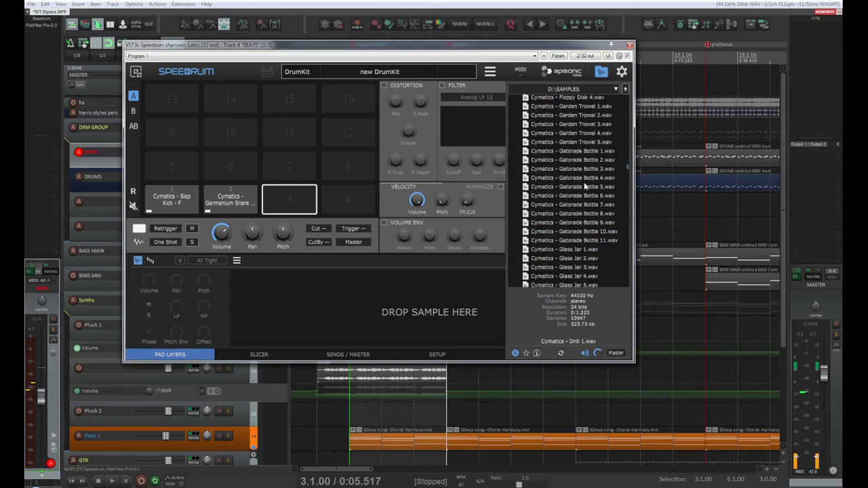
{"action": "scroll", "coordinate": [585, 185], "scroll_direction": "down", "scroll_amount": 10}
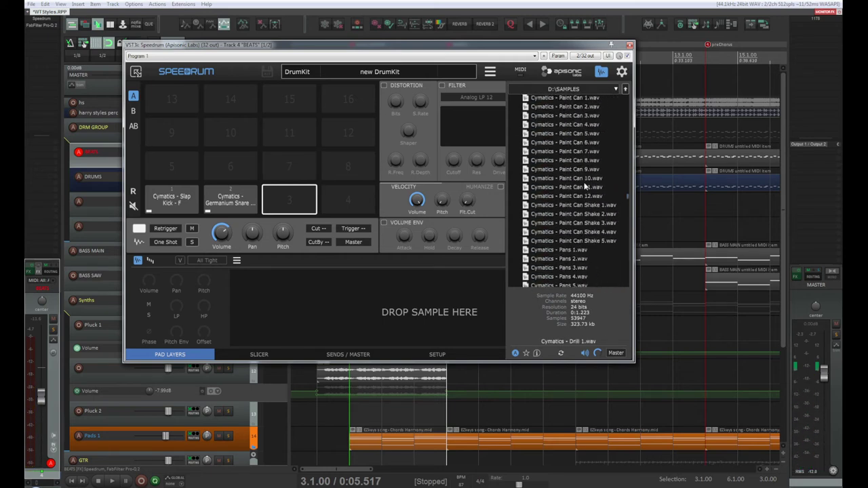
{"action": "scroll", "coordinate": [584, 184], "scroll_direction": "down", "scroll_amount": 15}
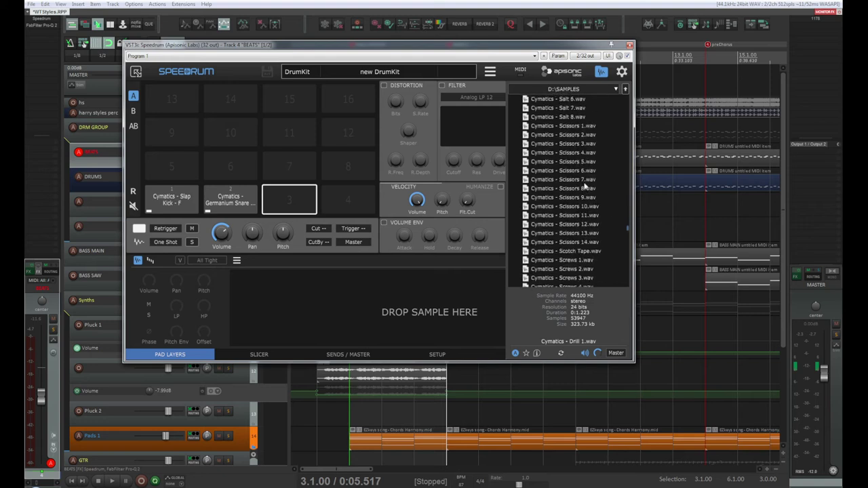
{"action": "scroll", "coordinate": [585, 185], "scroll_direction": "down", "scroll_amount": 10}
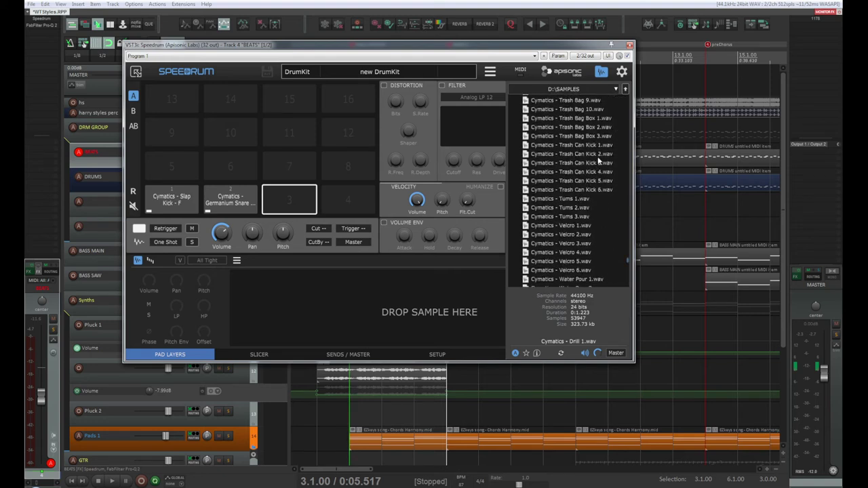
{"action": "left_click", "coordinate": [599, 160]}
{"action": "left_click", "coordinate": [560, 243]}
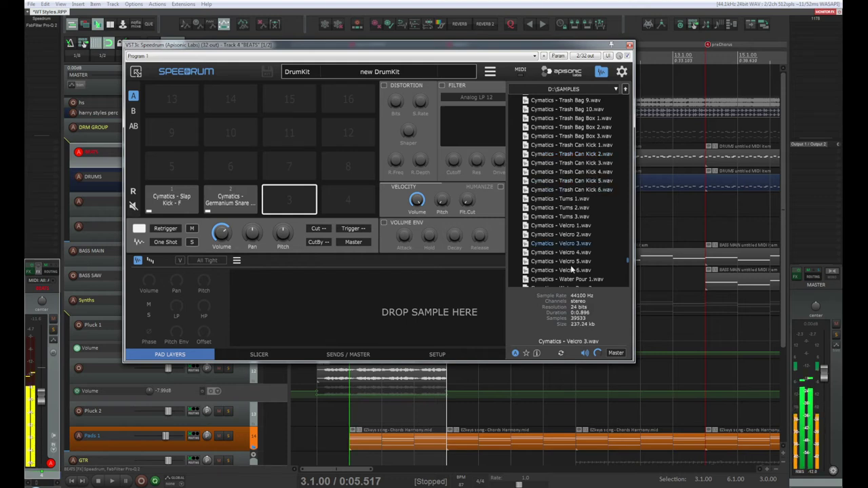
{"action": "left_click", "coordinate": [572, 269]}
{"action": "left_click", "coordinate": [578, 279]}
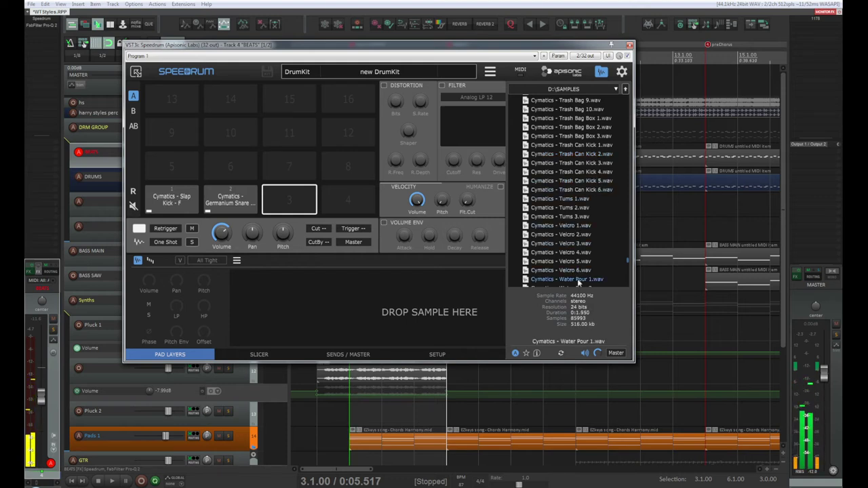
Step: Collapse the Pharaoh Foley Percussion Expansion folder and expand 808.Trap.and.Drill.Beats down to the Hats folder in DrumPerc_One_Shots
{"action": "scroll", "coordinate": [577, 282], "scroll_direction": "down", "scroll_amount": 10}
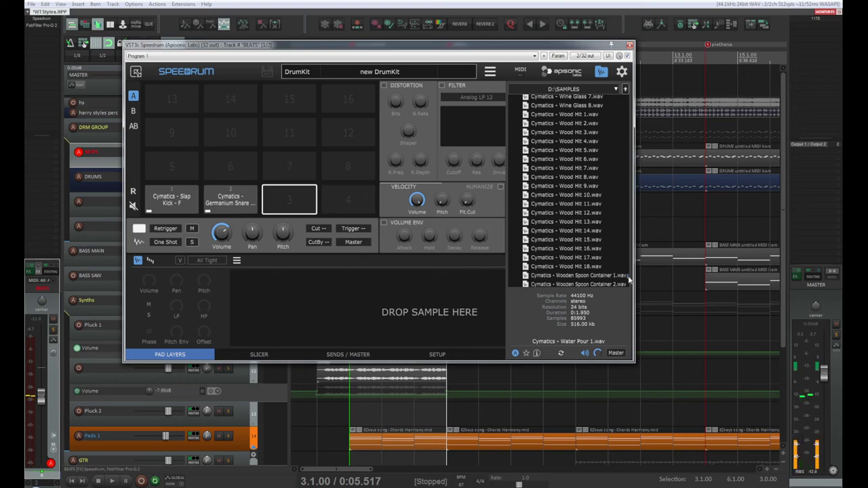
{"action": "left_click_drag", "start_coordinate": [629, 278], "coordinate": [639, 97]}
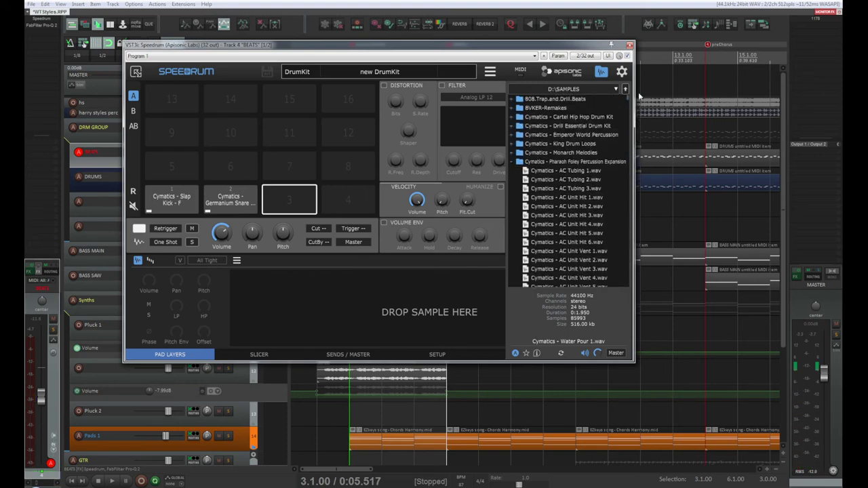
{"action": "left_click", "coordinate": [514, 163]}
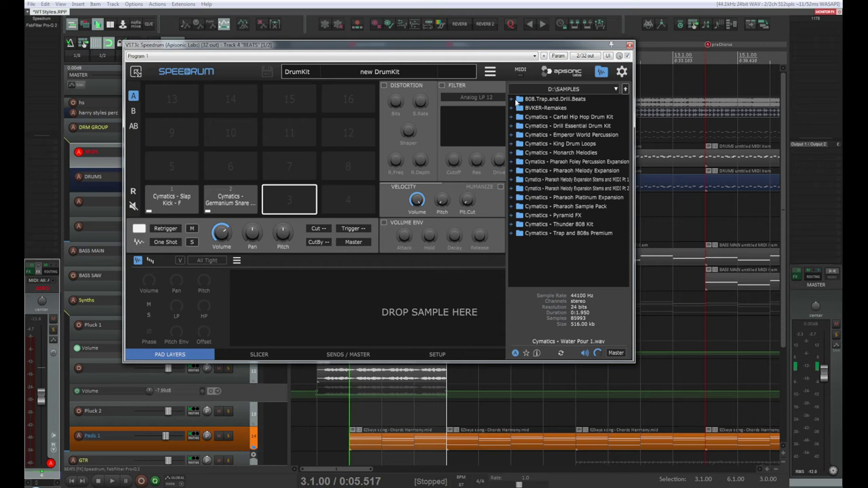
{"action": "left_click", "coordinate": [513, 99]}
{"action": "left_click", "coordinate": [518, 109]}
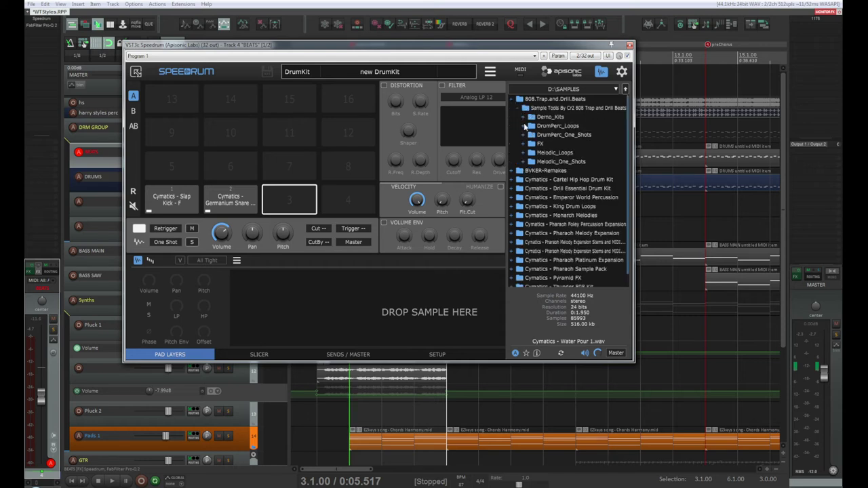
{"action": "left_click", "coordinate": [525, 135]}
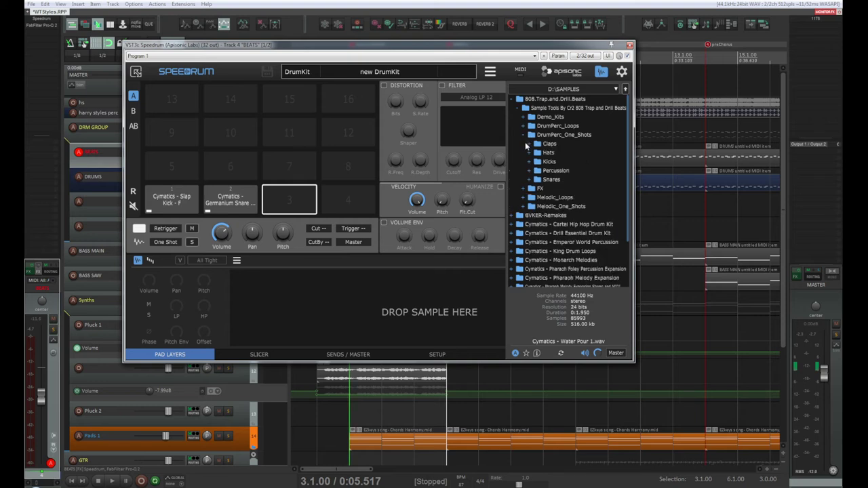
{"action": "left_click", "coordinate": [530, 154]}
Step: Audition the hi-hat one-shots in the Hats folder, starting from TDB_Hat_01_007.wav and continuing to TDB_Hat_12_NIGELA.wav
{"action": "left_click", "coordinate": [557, 162]}
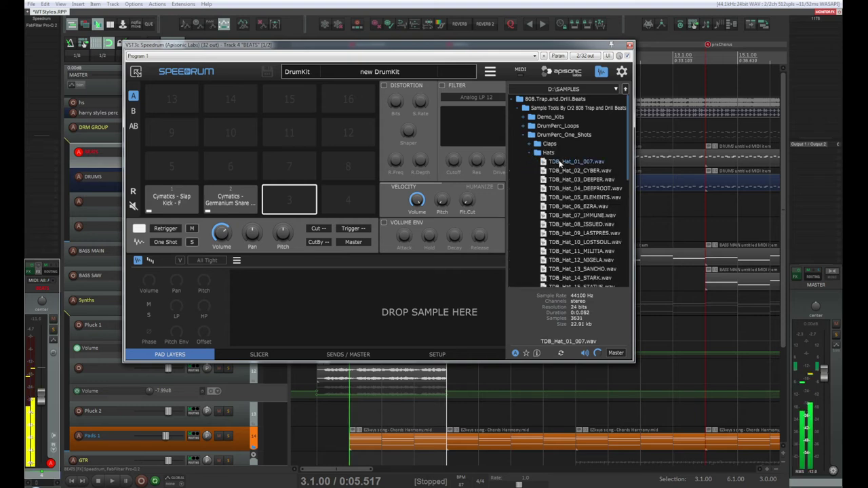
{"action": "key", "text": "Down"}
{"action": "key", "text": "Down"}
{"action": "key", "text": "Down"}
{"action": "key", "text": "Down"}
{"action": "key", "text": "Down"}
{"action": "scroll", "coordinate": [575, 251], "scroll_direction": "down", "scroll_amount": 5}
{"action": "scroll", "coordinate": [573, 234], "scroll_direction": "up", "scroll_amount": 3}
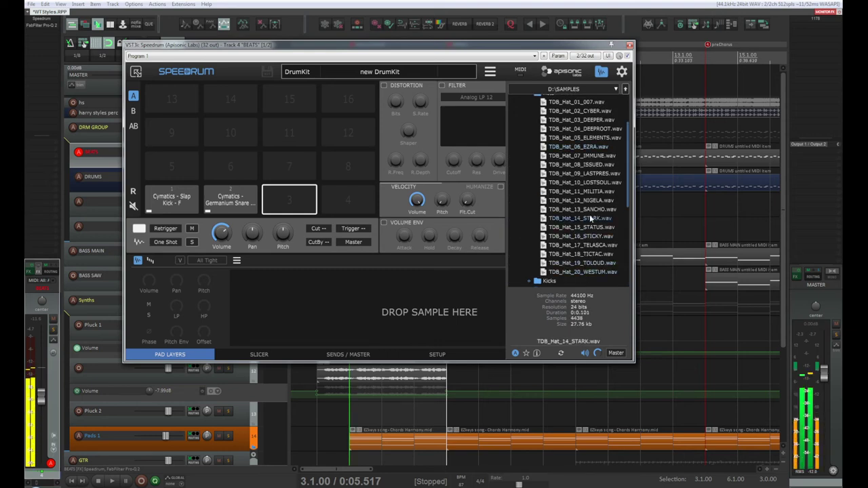
{"action": "left_click", "coordinate": [590, 193]}
{"action": "key", "text": "Down"}
{"action": "key", "text": "Down"}
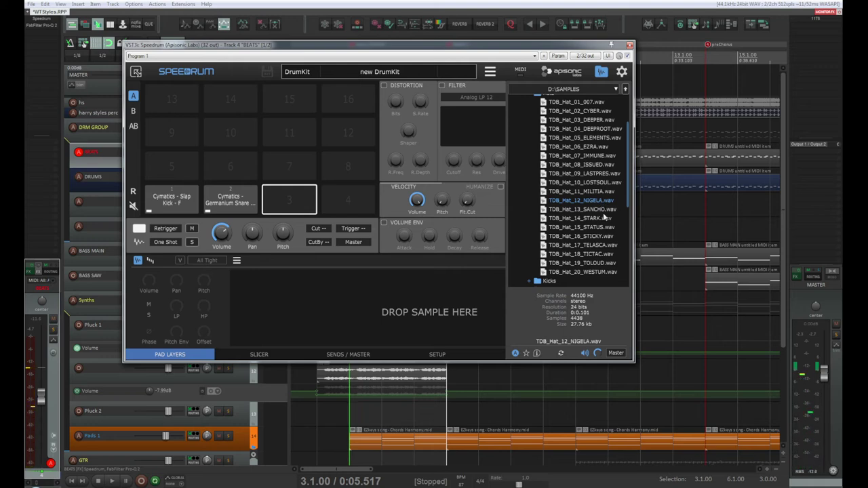
Step: Audition the remaining hats such as STARK, STATUS, TICTAC, TOLOUD and WESTUM, and compare them with LASTPRES and ELEMENTS
{"action": "left_click", "coordinate": [604, 220]}
{"action": "left_click", "coordinate": [603, 227]}
{"action": "left_click", "coordinate": [602, 254]}
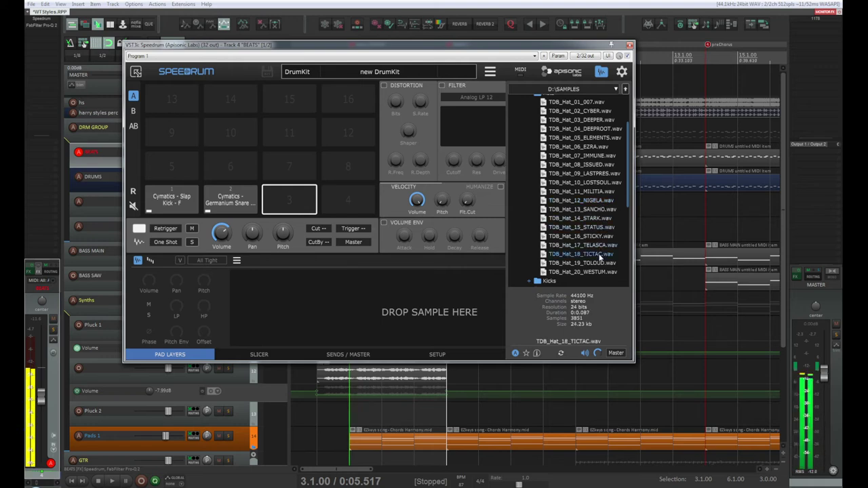
{"action": "left_click", "coordinate": [600, 263]}
{"action": "left_click", "coordinate": [599, 272]}
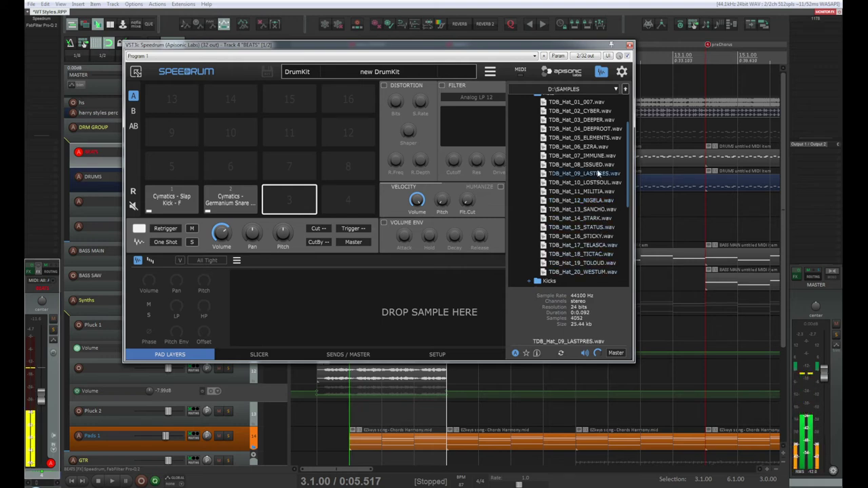
{"action": "left_click", "coordinate": [597, 138]}
{"action": "left_click", "coordinate": [600, 254]}
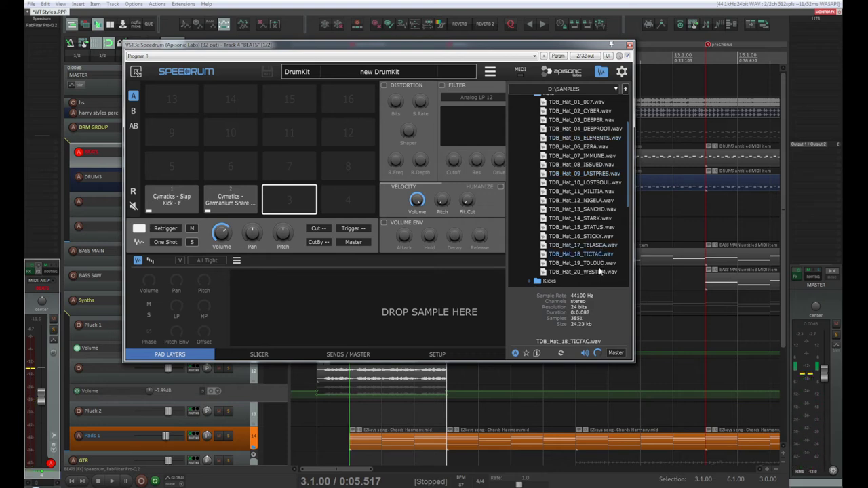
Step: Load TDB_Hat_18_TICTAC.wav onto Speedrum pad 3 and play the pad several times
{"action": "left_click", "coordinate": [601, 255]}
{"action": "left_click_drag", "start_coordinate": [595, 254], "coordinate": [301, 204]}
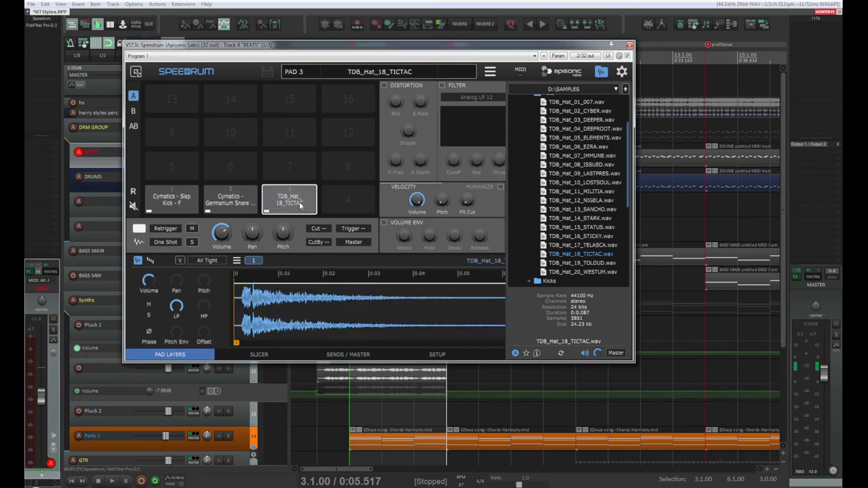
{"action": "left_click", "coordinate": [286, 202]}
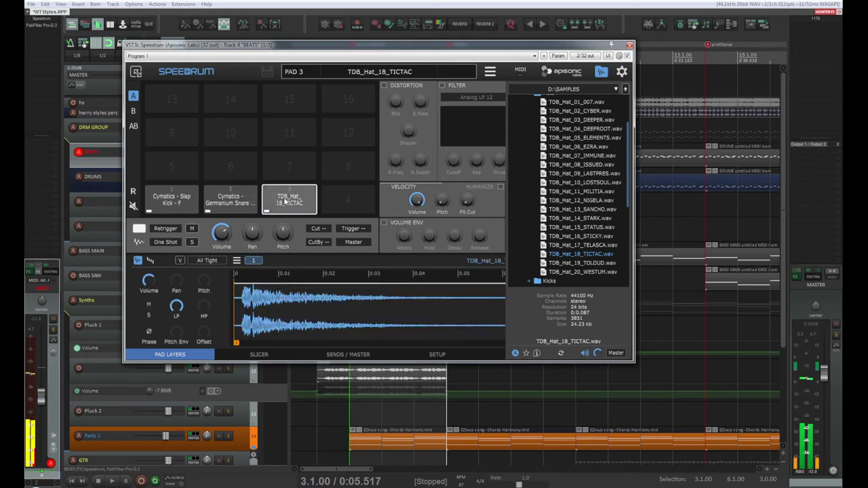
{"action": "left_click", "coordinate": [285, 202]}
{"action": "left_click", "coordinate": [285, 201]}
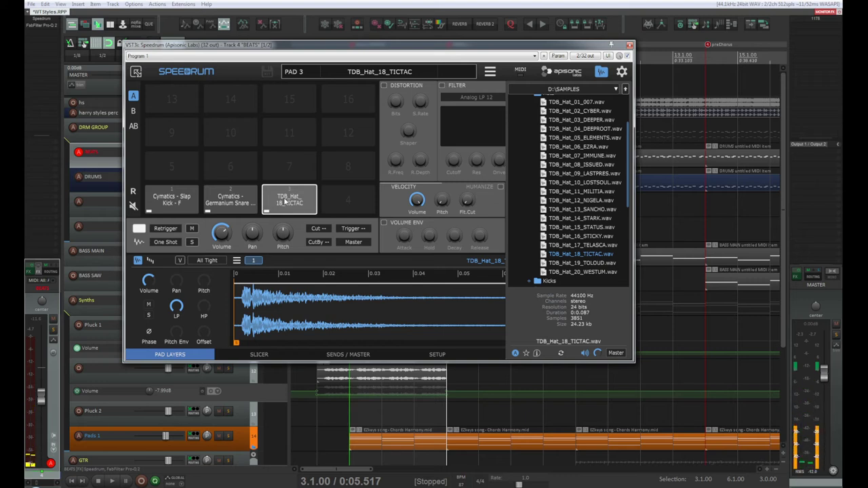
{"action": "left_click", "coordinate": [286, 202]}
{"action": "left_click", "coordinate": [285, 202]}
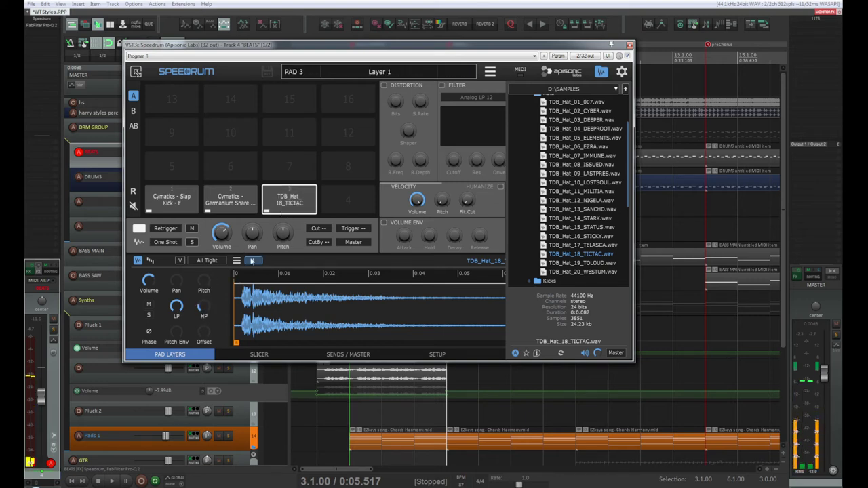
Step: Set the highpass of pad 3's TDB_Hat_18_TICTAC layer to about 1.09 kHz, replaying the pad to check the sound
{"action": "scroll", "coordinate": [203, 308], "scroll_direction": "up", "scroll_amount": 3}
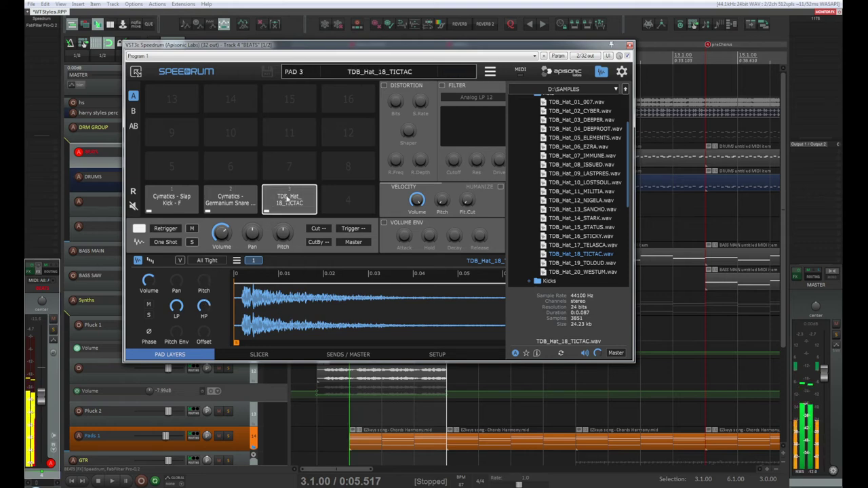
{"action": "left_click", "coordinate": [284, 208]}
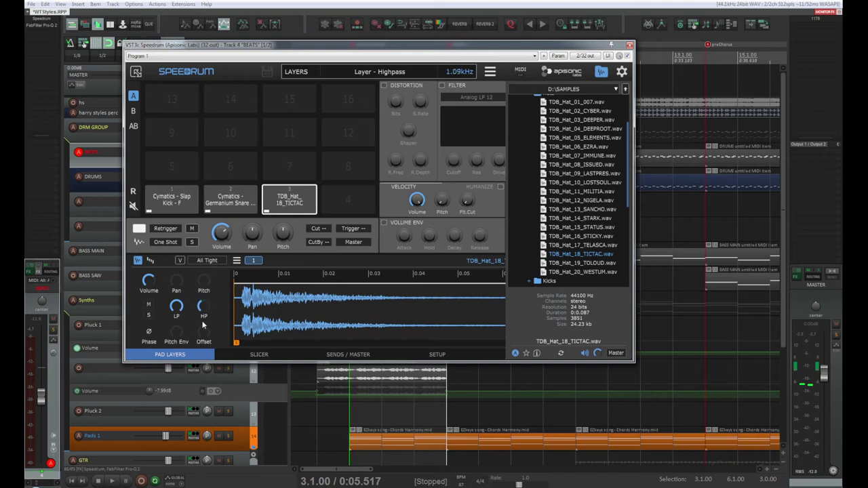
{"action": "scroll", "coordinate": [207, 311], "scroll_direction": "down", "scroll_amount": 1}
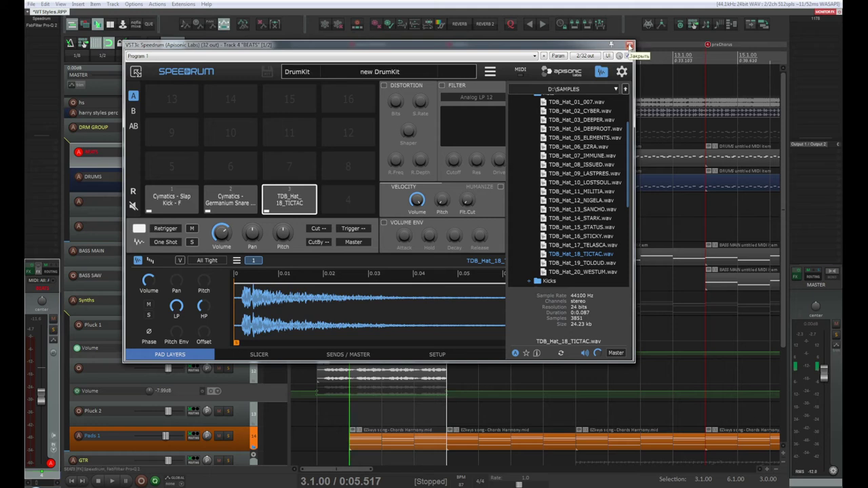
Step: Audition the TDB_Hat_17_TELASCA and TDB_Hat_20_WESTUM samples and compare them with the TICTAC hat on pad 3
{"action": "left_click", "coordinate": [586, 236]}
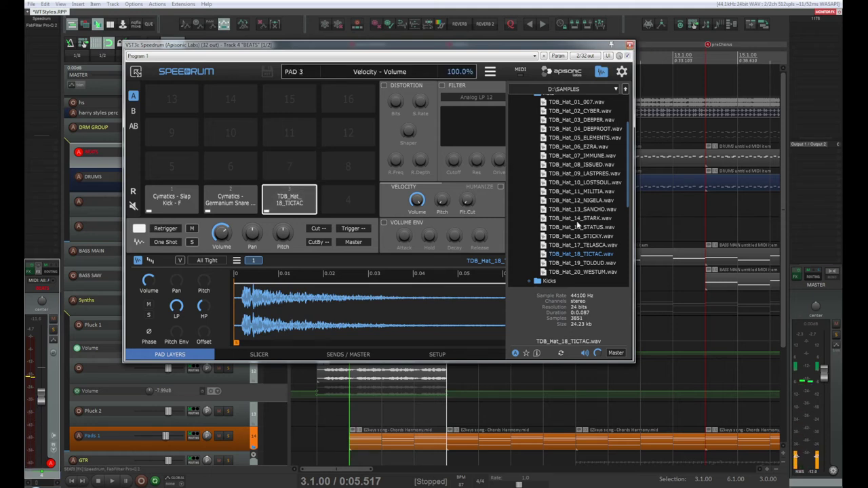
{"action": "left_click", "coordinate": [590, 245]}
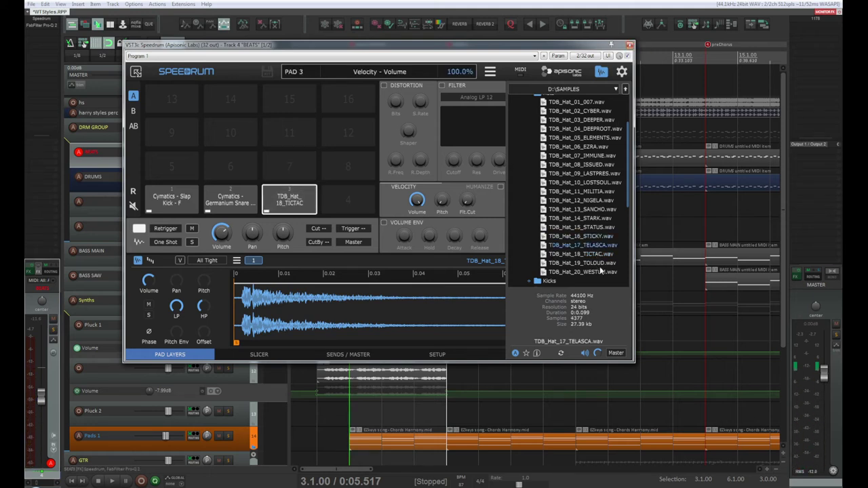
{"action": "left_click", "coordinate": [601, 272]}
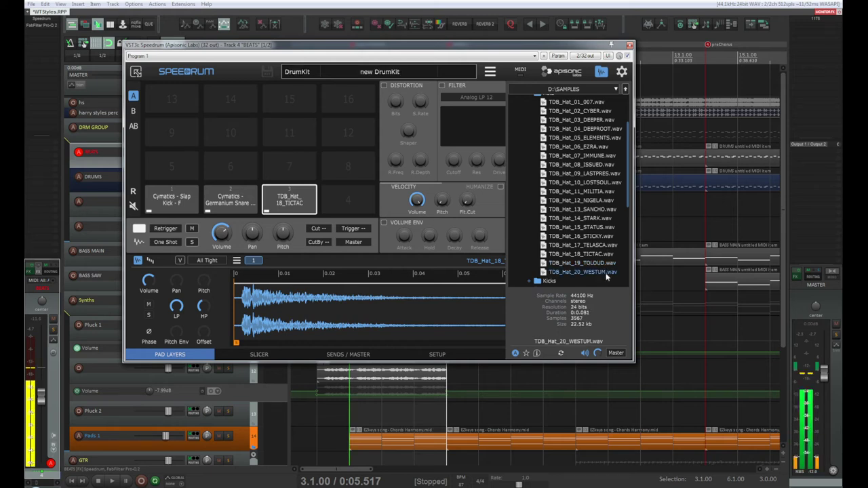
{"action": "left_click", "coordinate": [289, 200]}
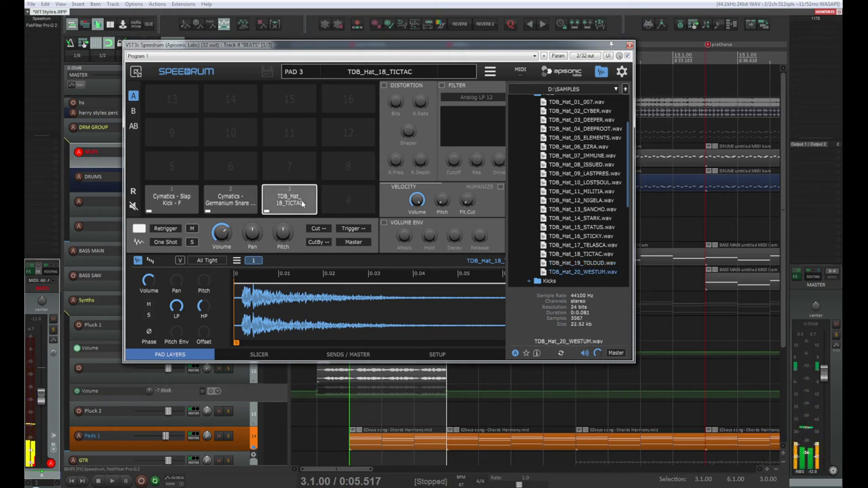
Step: Load TDB_Hat_20_WESTUM.wav onto Speedrum pad 4 and close the plugin window
{"action": "left_click", "coordinate": [587, 272]}
{"action": "left_click", "coordinate": [590, 275]}
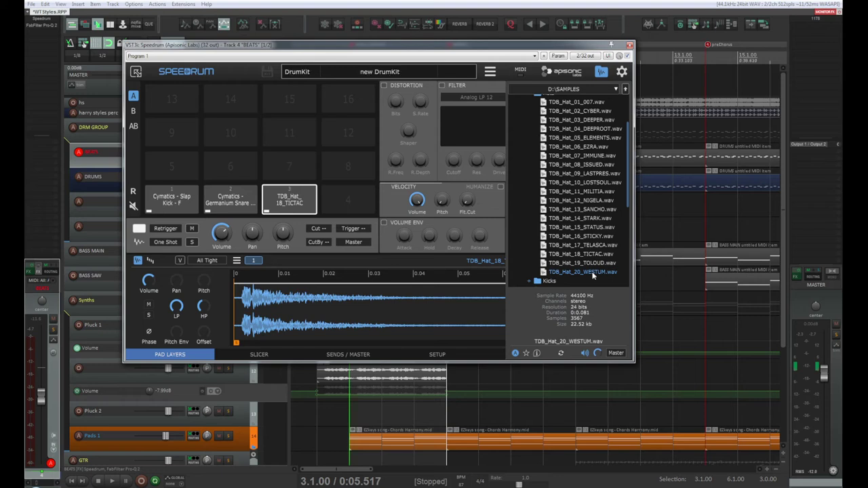
{"action": "left_click_drag", "start_coordinate": [608, 274], "coordinate": [348, 200]}
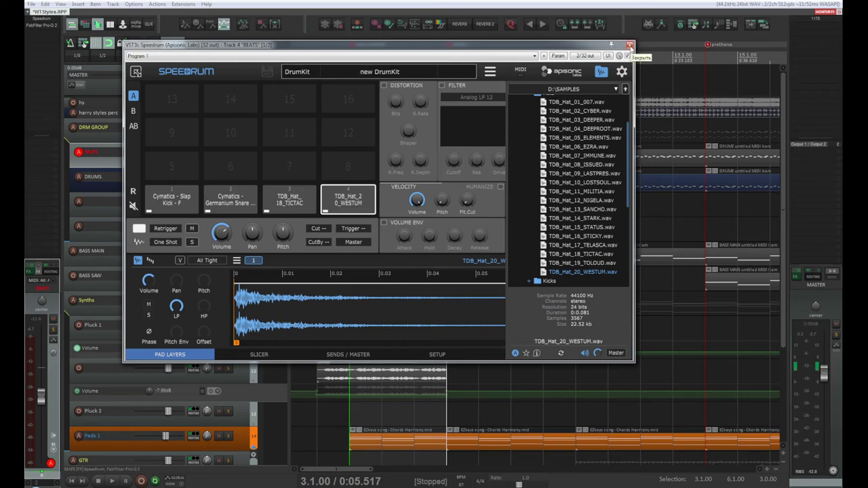
{"action": "left_click", "coordinate": [629, 45]}
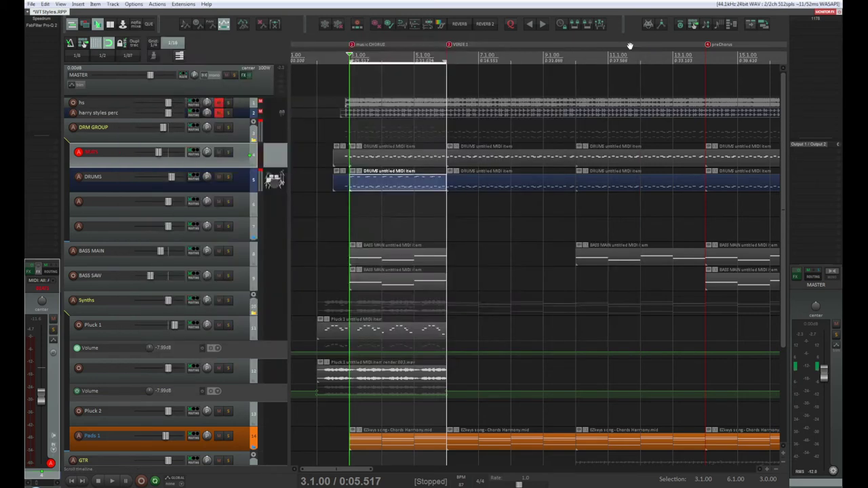
Step: Solo the BEATS track, play its MIDI item at bar 3, and open that item for note editing
{"action": "left_click", "coordinate": [227, 152]}
{"action": "left_click", "coordinate": [370, 160]}
{"action": "key", "text": "space"}
{"action": "key", "text": "space"}
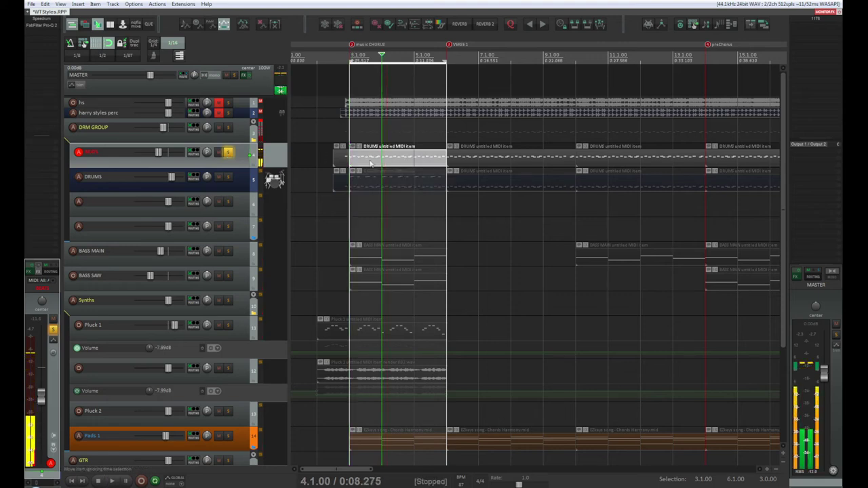
{"action": "key", "text": "space"}
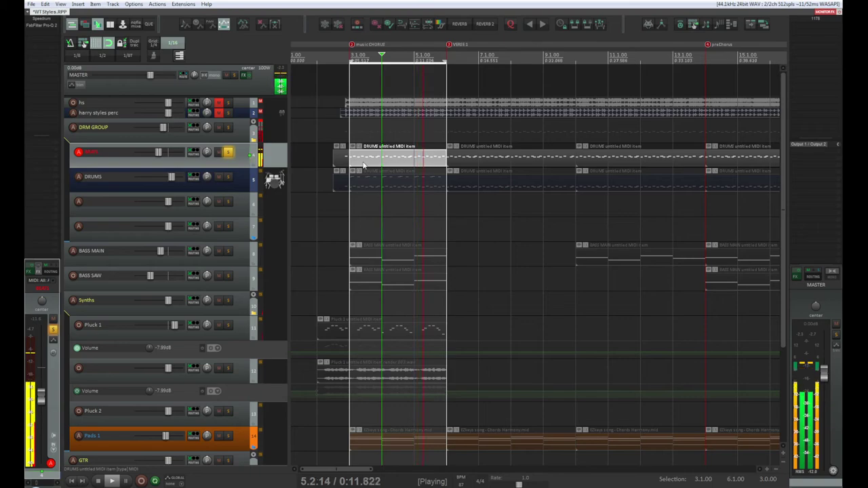
{"action": "double_click", "coordinate": [363, 164]}
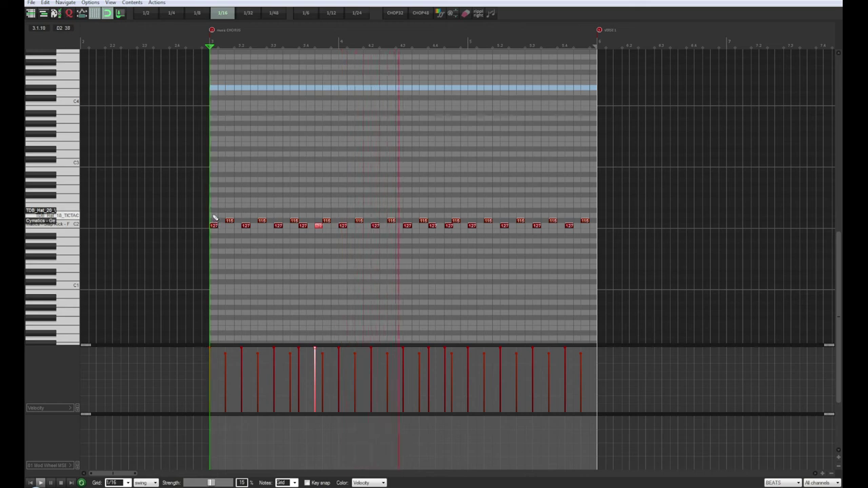
{"action": "left_click", "coordinate": [212, 216]}
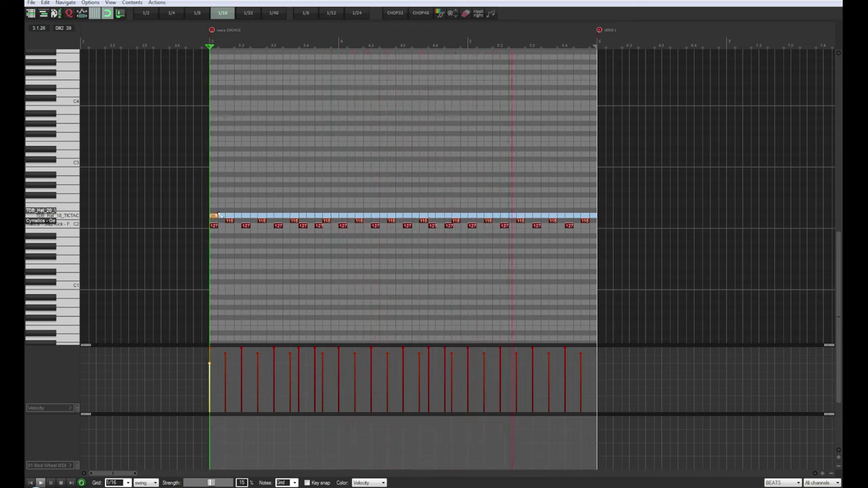
{"action": "left_click", "coordinate": [219, 215]}
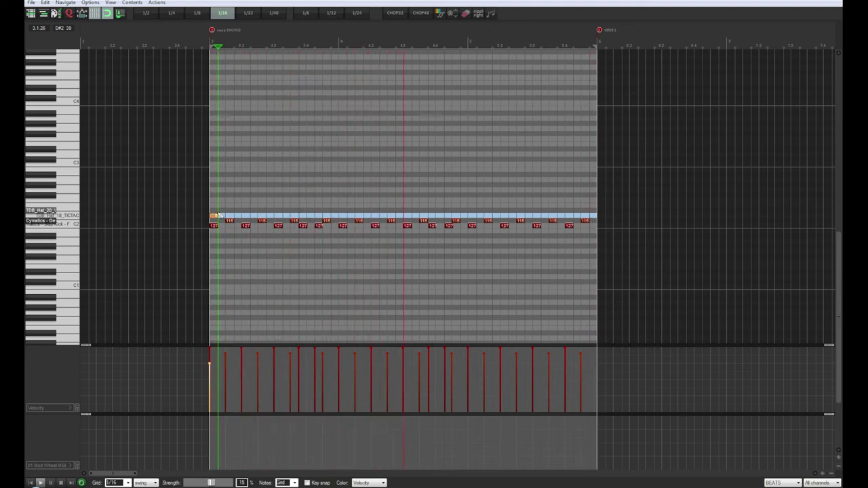
{"action": "left_click", "coordinate": [218, 215]}
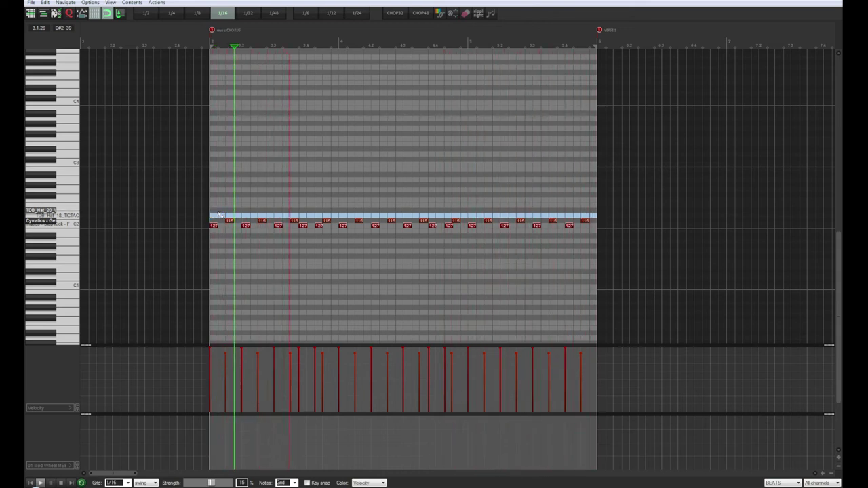
{"action": "key", "text": "Right"}
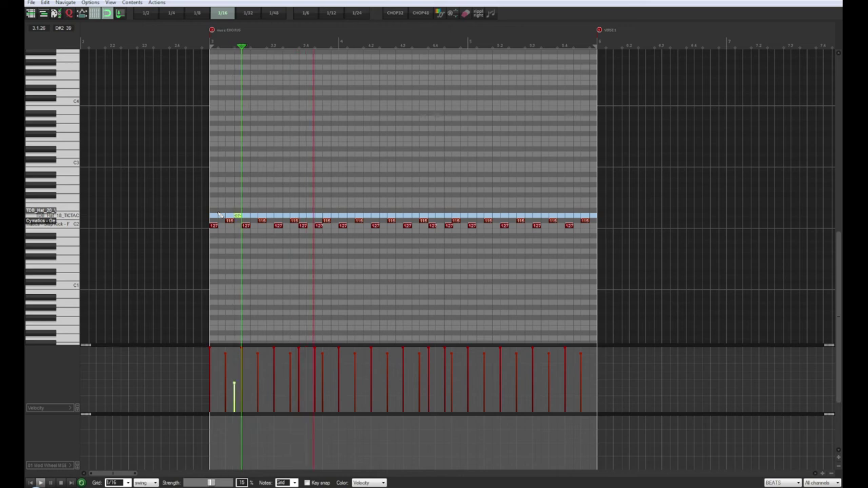
Step: From the start of bar 3 up to bar 6, fill the TDB_Hat_18_TICTAC row with consecutive 1/16 notes at varying velocities
{"action": "left_click", "coordinate": [212, 40]}
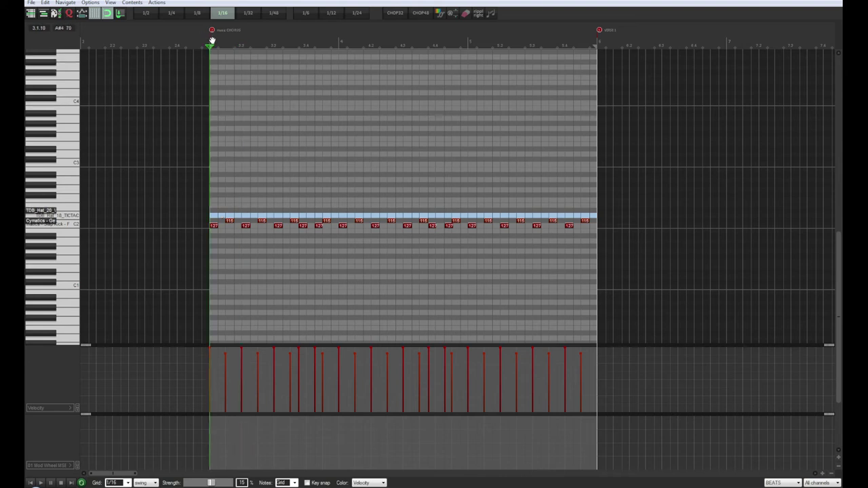
{"action": "key", "text": "space"}
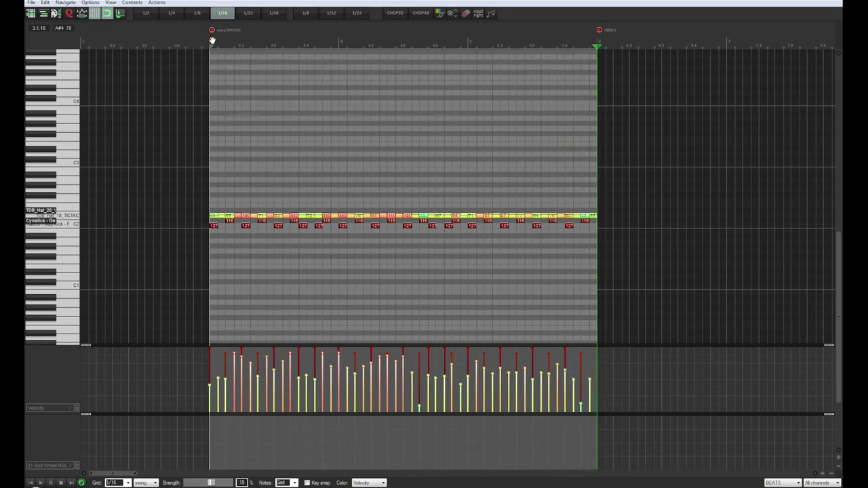
Step: Play the chorus beat from its start and try drawing a rising velocity ramp across the first notes
{"action": "key", "text": "space"}
{"action": "left_click", "coordinate": [31, 483]}
{"action": "key", "text": "space"}
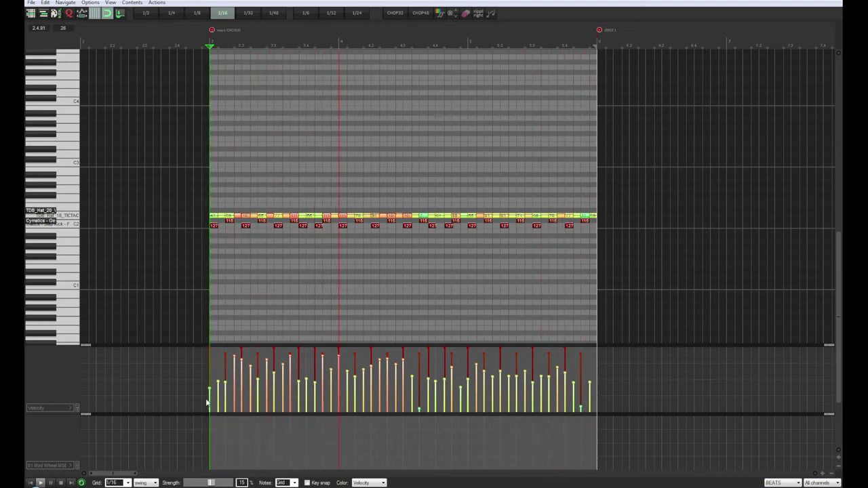
{"action": "left_click_drag", "start_coordinate": [207, 403], "coordinate": [243, 370]}
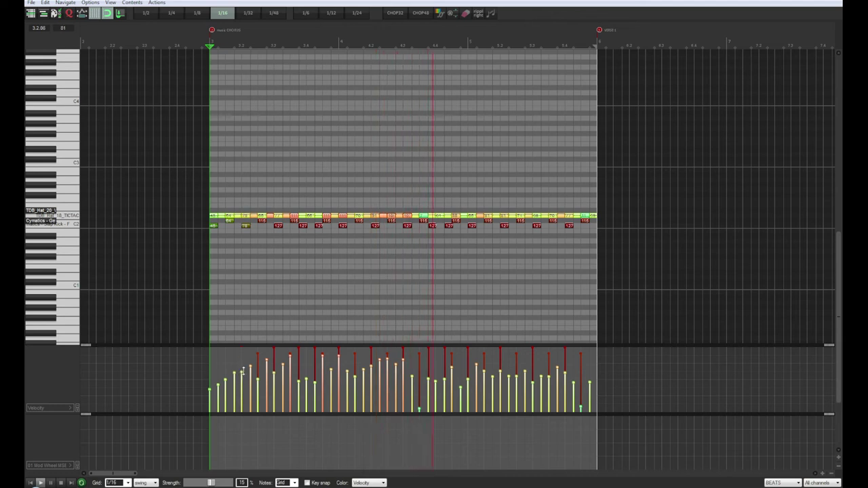
{"action": "key", "text": "ctrl+z"}
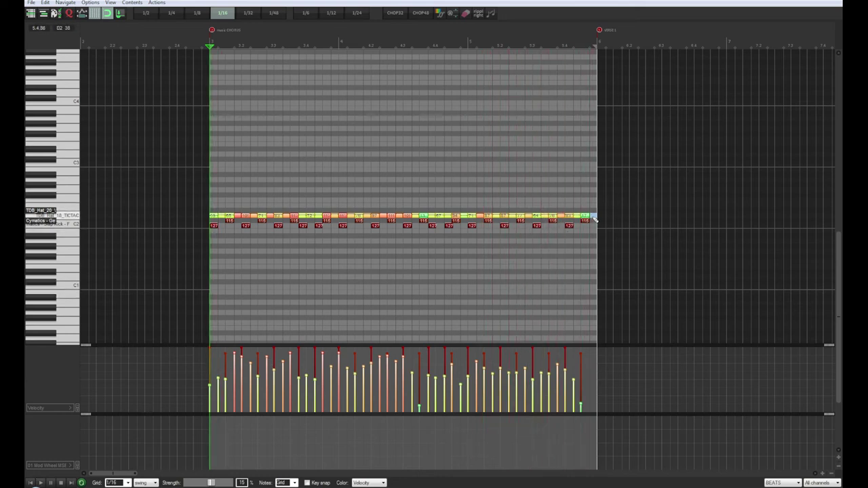
Step: Lower the velocities of all the TICTAC hi-hat notes in the chorus beat and close its MIDI editor
{"action": "left_click", "coordinate": [599, 263]}
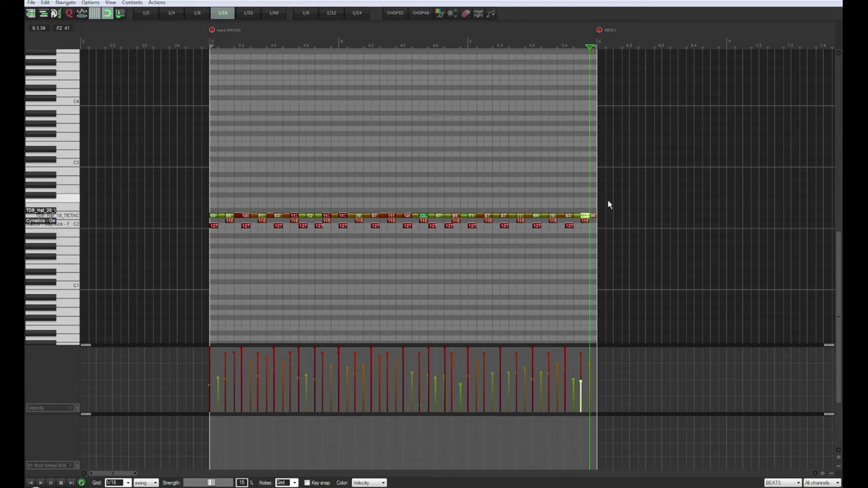
{"action": "left_click_drag", "start_coordinate": [608, 199], "coordinate": [194, 215]}
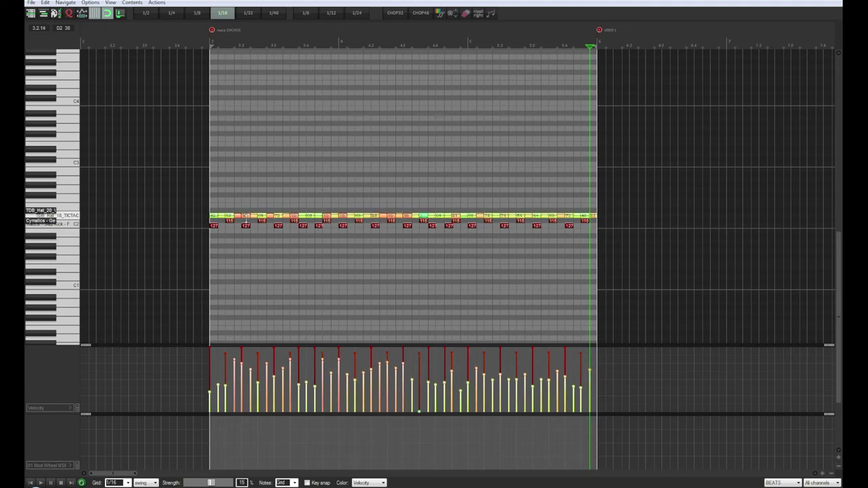
{"action": "left_click_drag", "start_coordinate": [246, 221], "coordinate": [248, 229]}
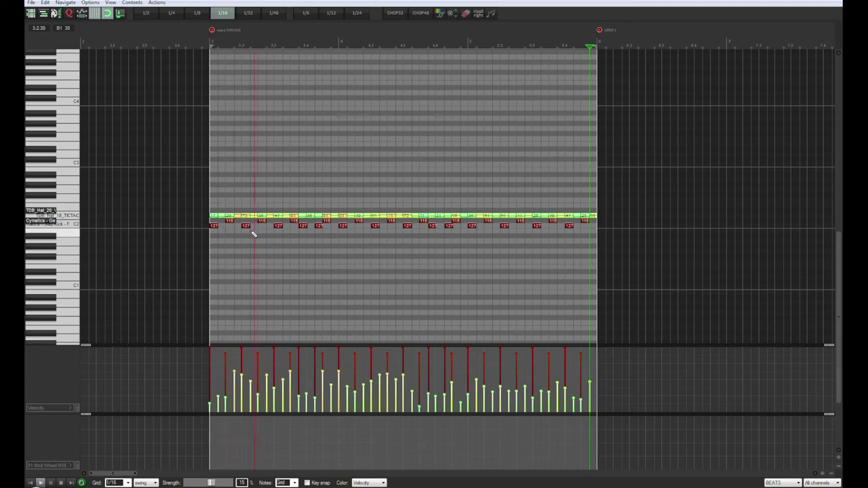
{"action": "key", "text": "Escape"}
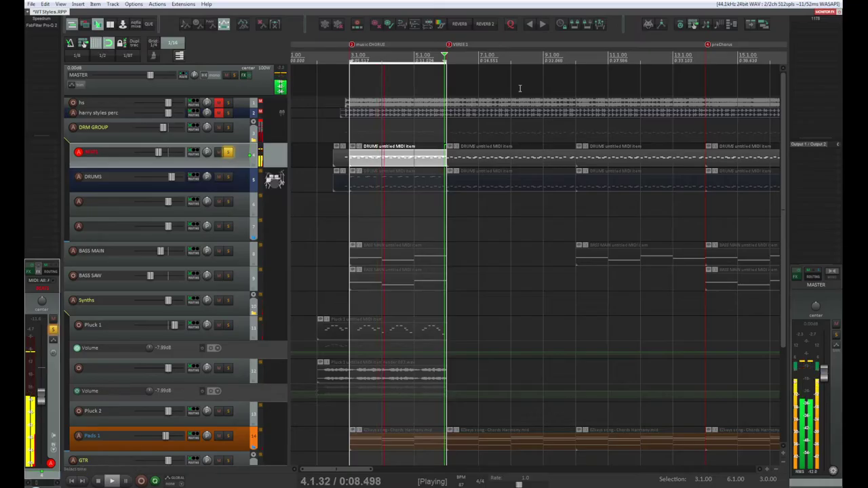
Step: Solo the DRUMS track with BEATS, and delete all the C#4 notes from its chorus MIDI item
{"action": "left_click", "coordinate": [229, 177]}
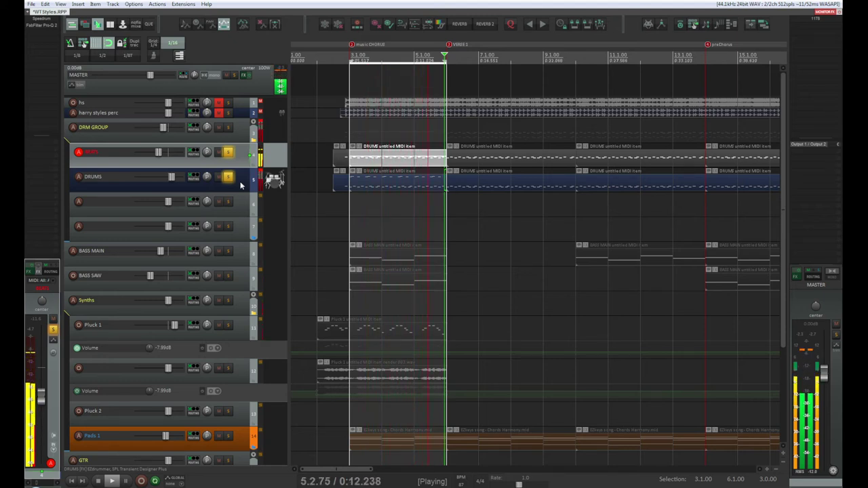
{"action": "double_click", "coordinate": [398, 184]}
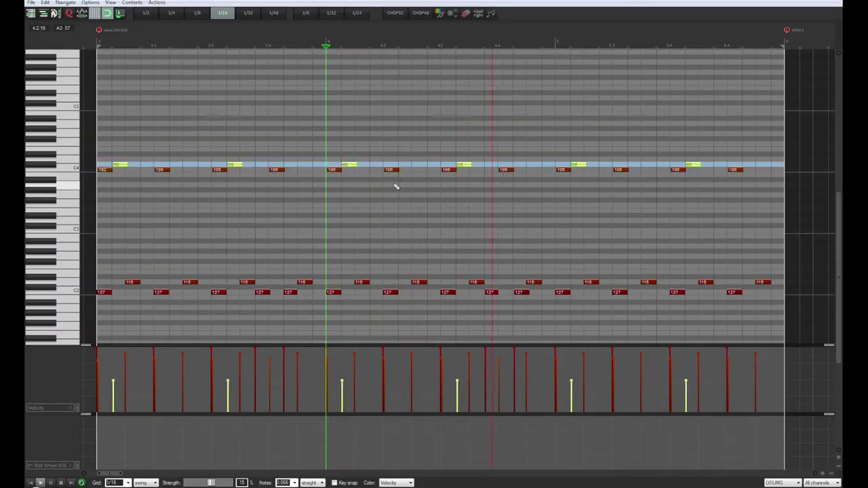
{"action": "left_click_drag", "start_coordinate": [731, 144], "coordinate": [102, 169]}
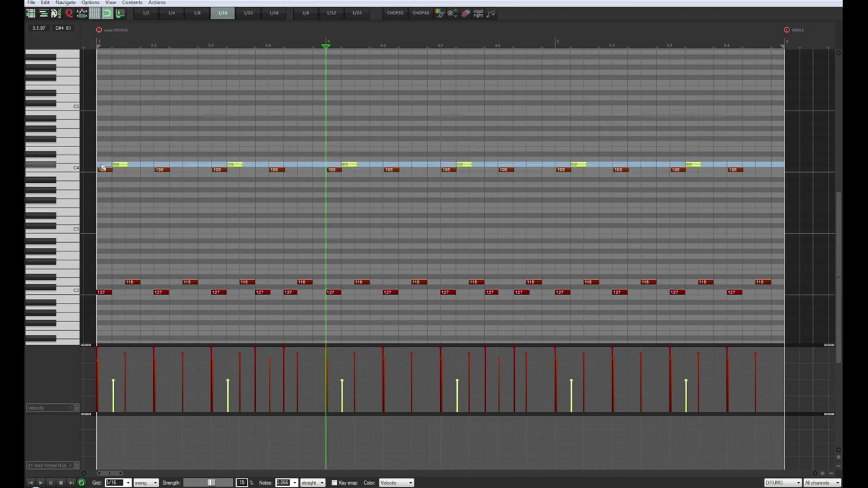
{"action": "key", "text": "Delete"}
{"action": "key", "text": "space"}
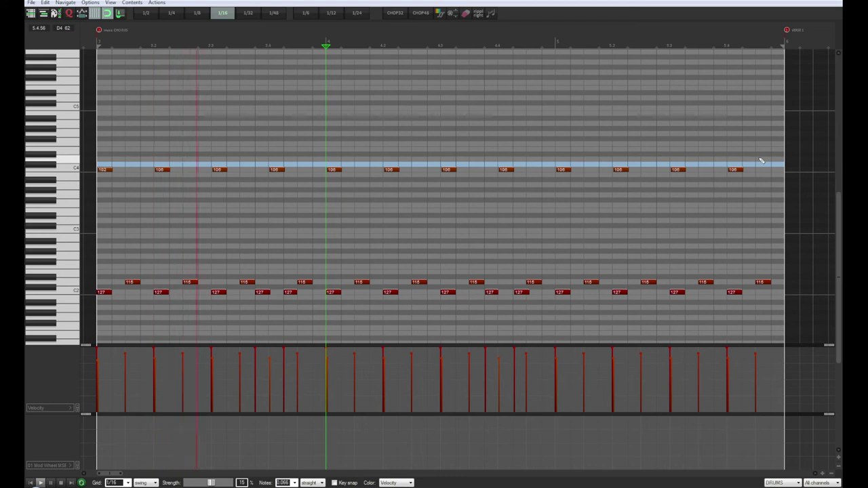
Step: Lower the velocities of all the C4 drum notes, lengthen each to three sixteenths and close the editor
{"action": "left_click_drag", "start_coordinate": [761, 161], "coordinate": [108, 151]}
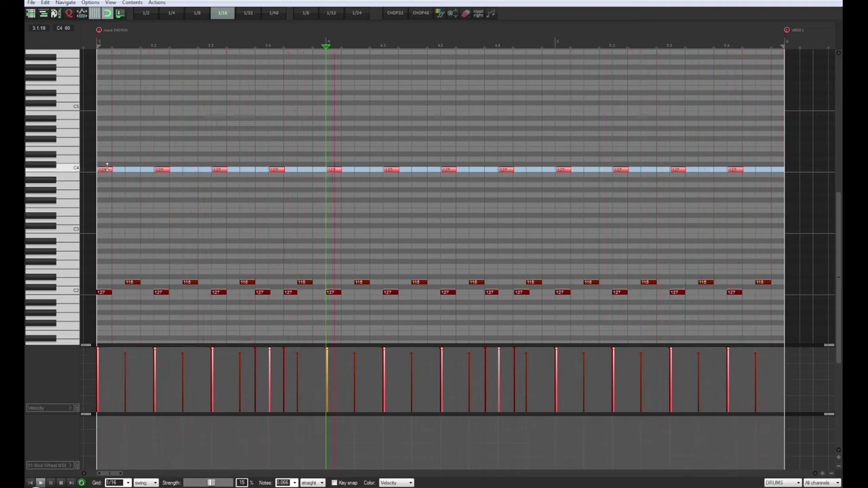
{"action": "left_click_drag", "start_coordinate": [106, 168], "coordinate": [109, 185]}
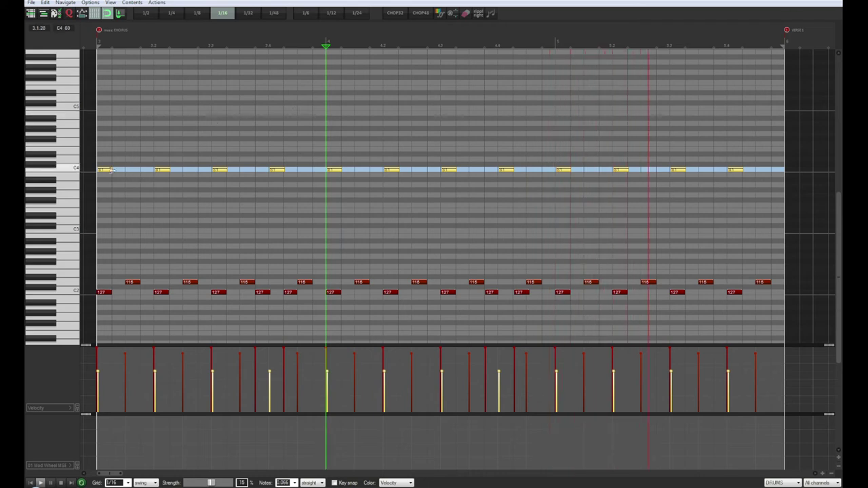
{"action": "left_click_drag", "start_coordinate": [112, 170], "coordinate": [140, 170]}
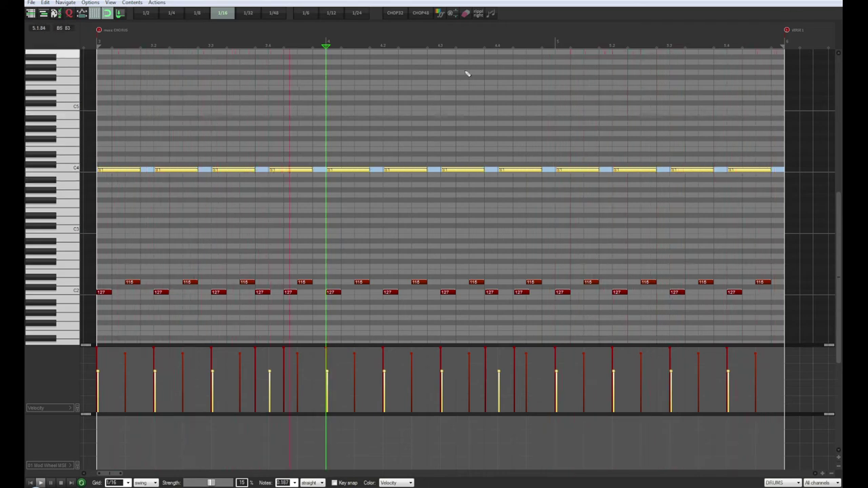
{"action": "left_click", "coordinate": [839, 3]}
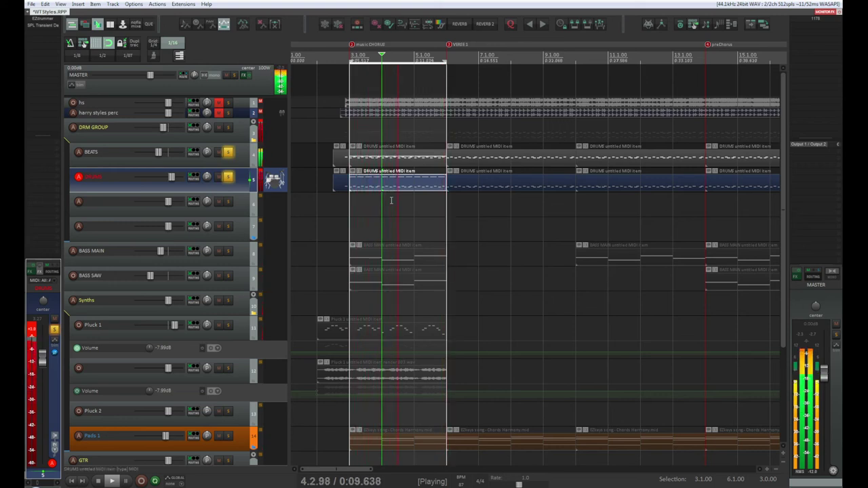
Step: Select the BEATS track and listen to the soloed drums from VERSE 1 and from the start of the chorus
{"action": "left_click", "coordinate": [239, 157]}
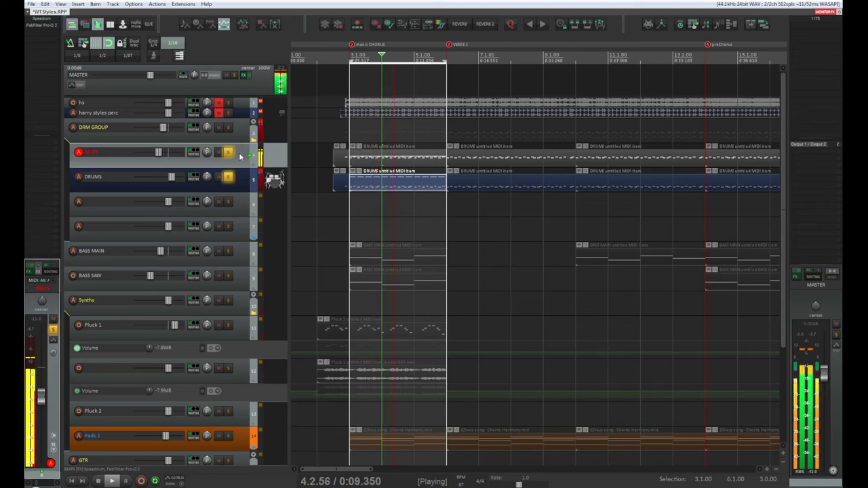
{"action": "key", "text": "space"}
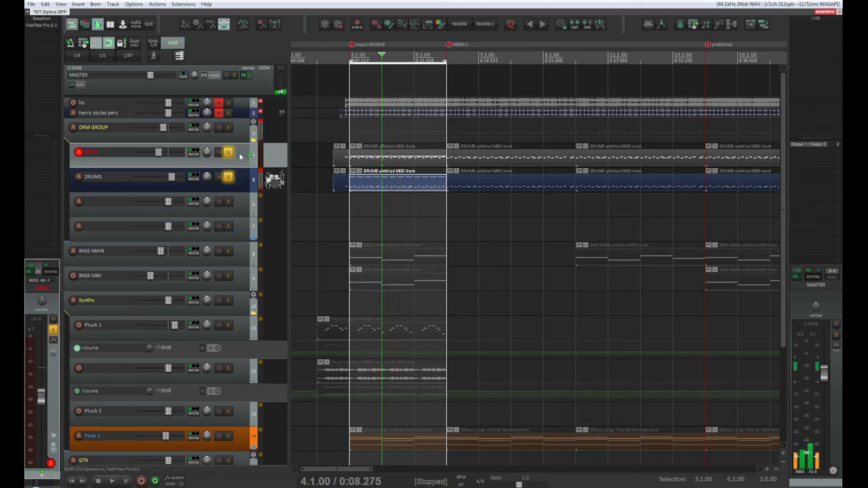
{"action": "left_click", "coordinate": [447, 57]}
{"action": "key", "text": "space"}
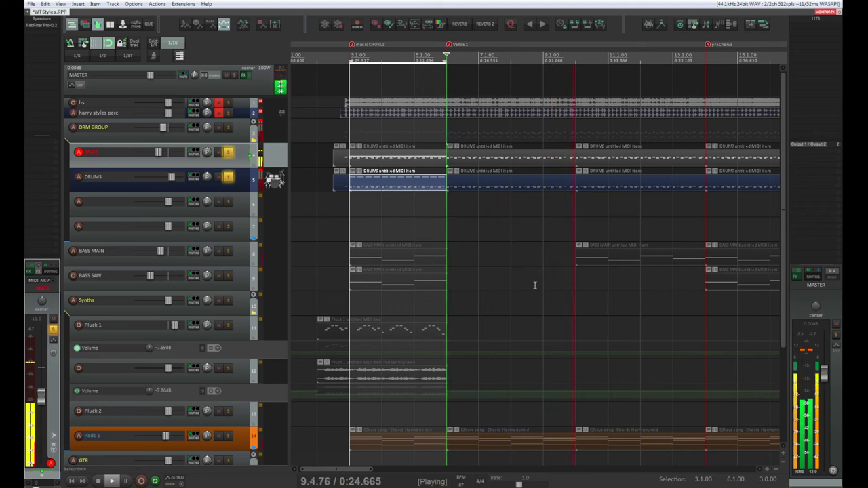
{"action": "key", "text": "space"}
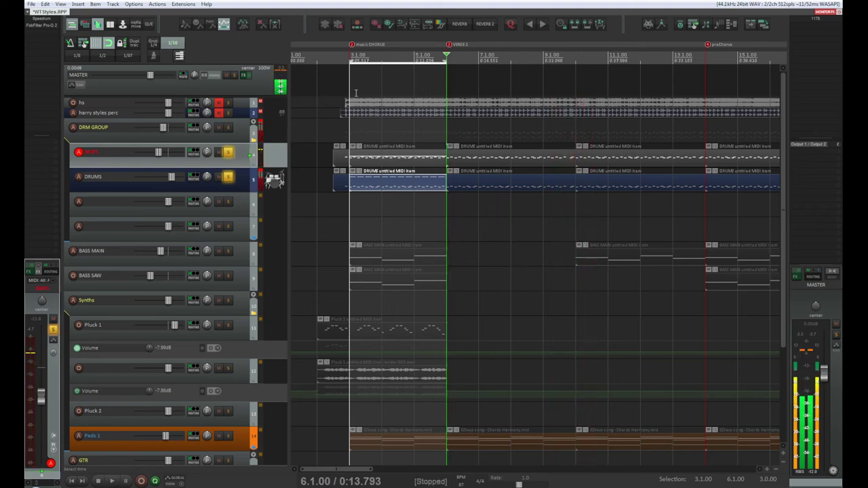
{"action": "left_click", "coordinate": [348, 60]}
{"action": "key", "text": "space"}
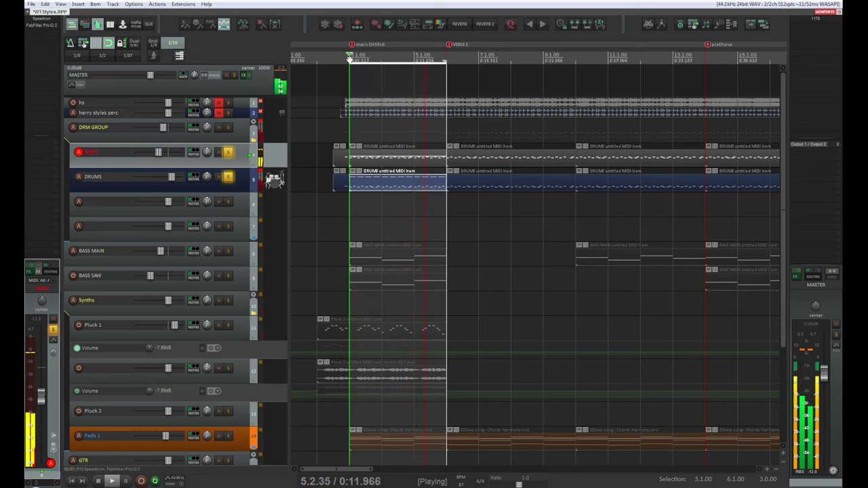
{"action": "key", "text": "space"}
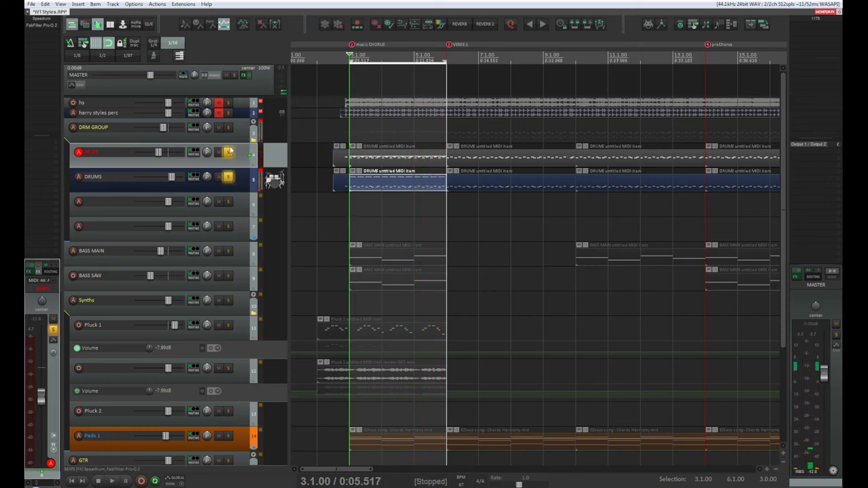
Step: Unsolo the DRUMS track and open the Cartel Hip Hop Drum Kit's one-shot Crashes folder in the BEATS track's Speedrum
{"action": "left_click", "coordinate": [229, 176]}
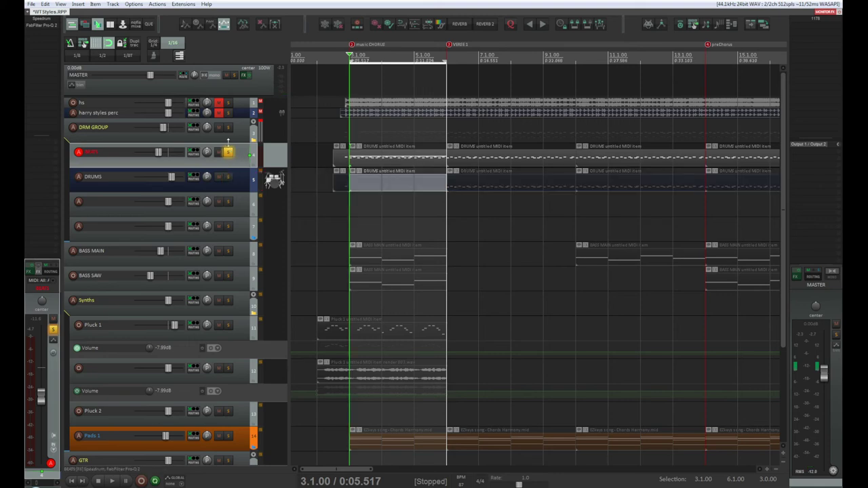
{"action": "left_click", "coordinate": [42, 22]}
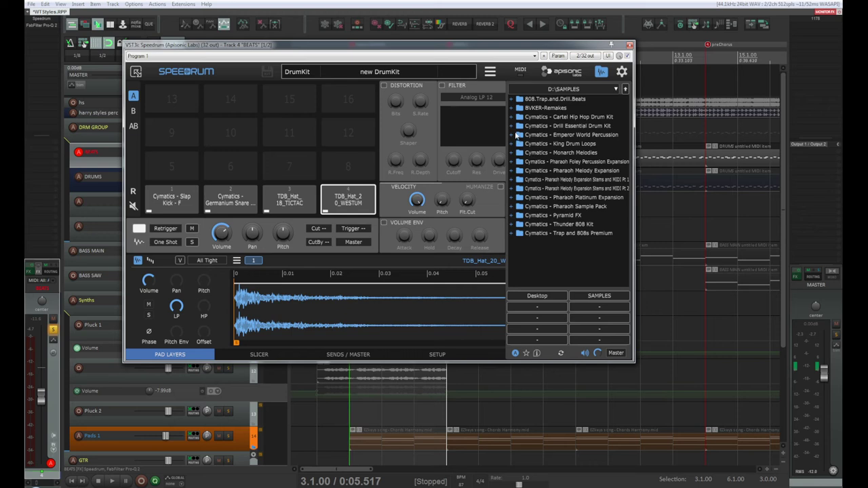
{"action": "left_click", "coordinate": [514, 117]}
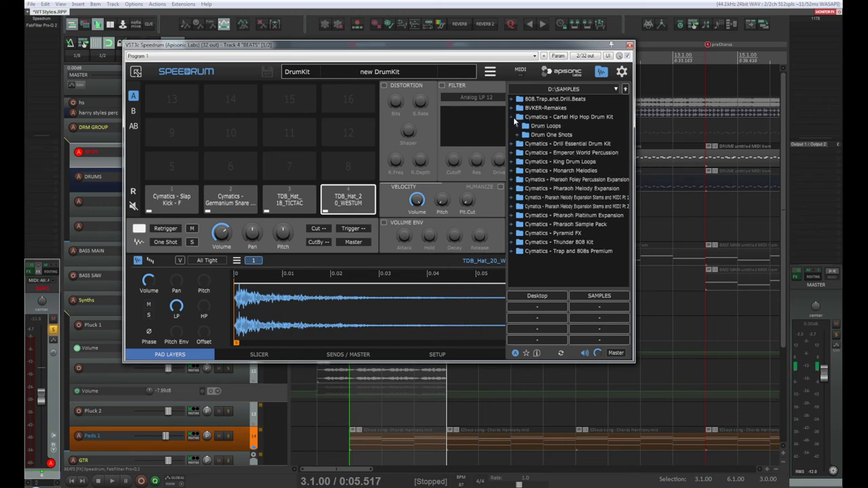
{"action": "left_click", "coordinate": [520, 134]}
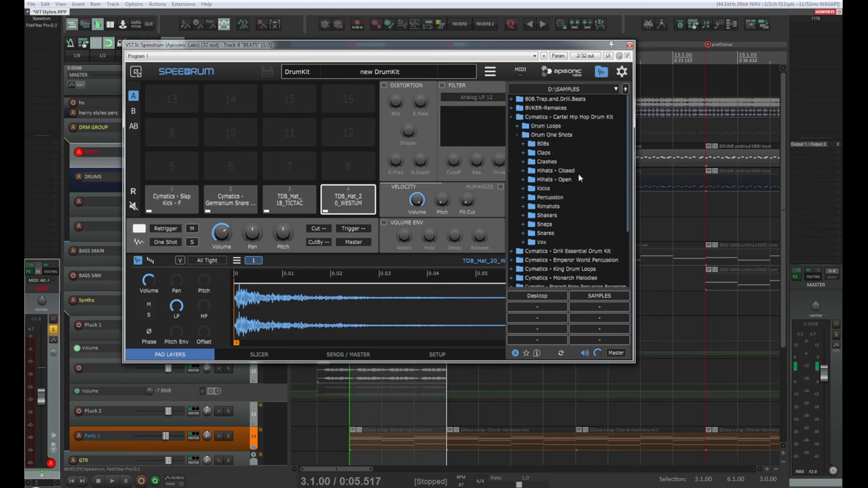
{"action": "left_click", "coordinate": [526, 163]}
Step: Expand the Crashes folder and audition its samples from Behavior Crash to Flaws Crash, comparing them with the playing chorus
{"action": "left_click", "coordinate": [576, 206]}
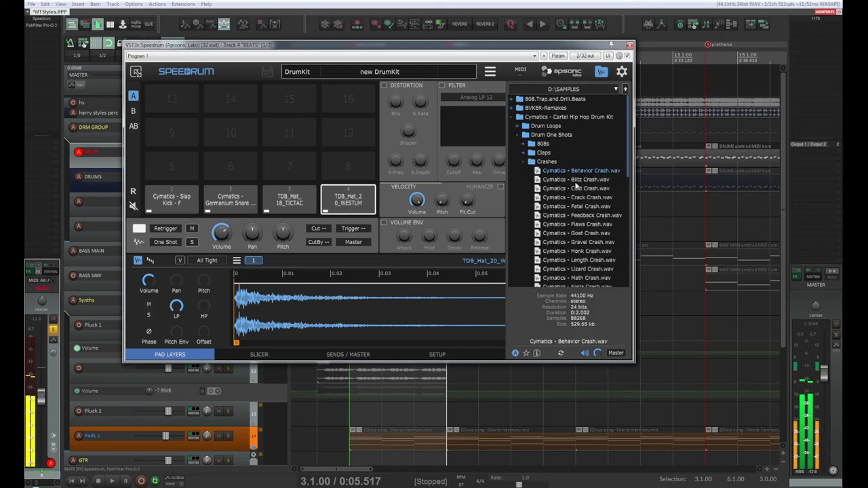
{"action": "left_click", "coordinate": [583, 171]}
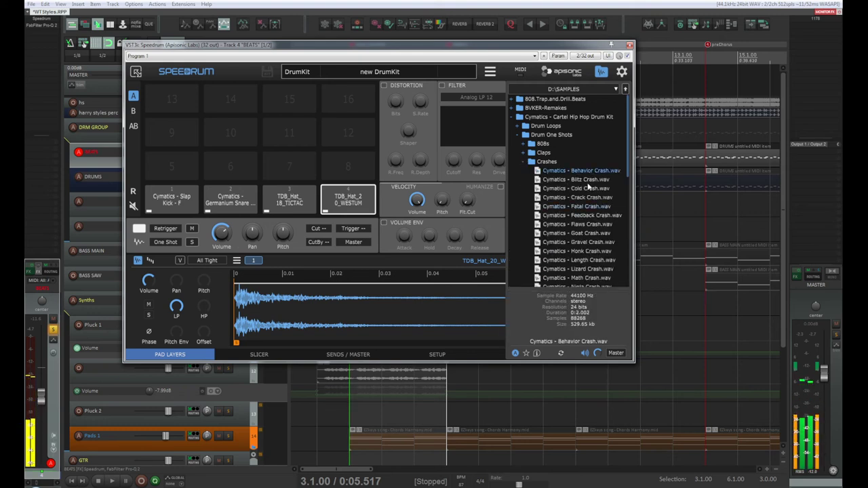
{"action": "left_click", "coordinate": [583, 180]}
{"action": "left_click", "coordinate": [588, 172]}
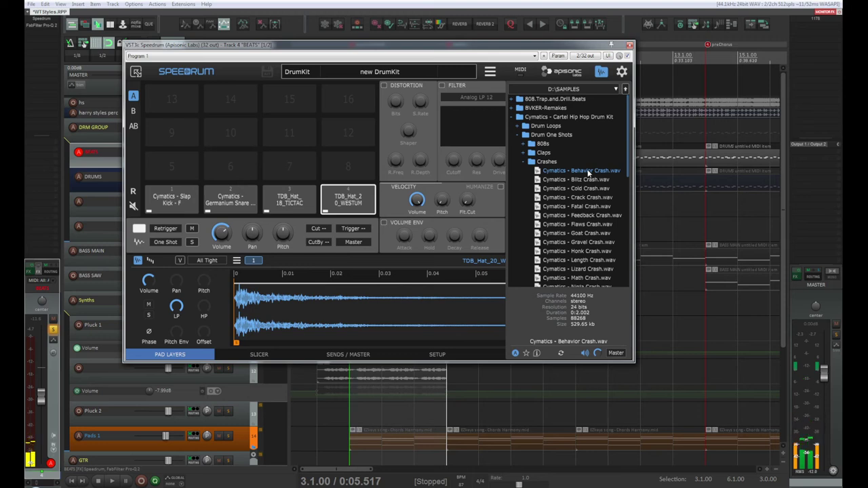
{"action": "key", "text": "space"}
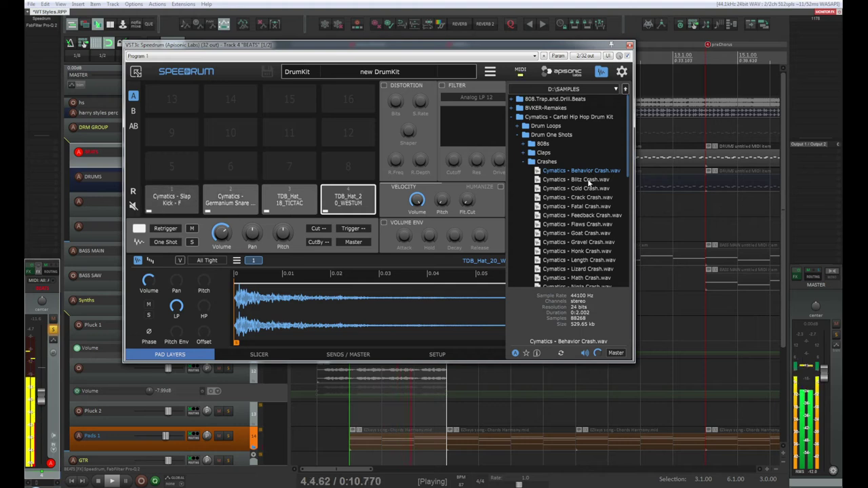
{"action": "key", "text": "space"}
{"action": "left_click", "coordinate": [589, 197]}
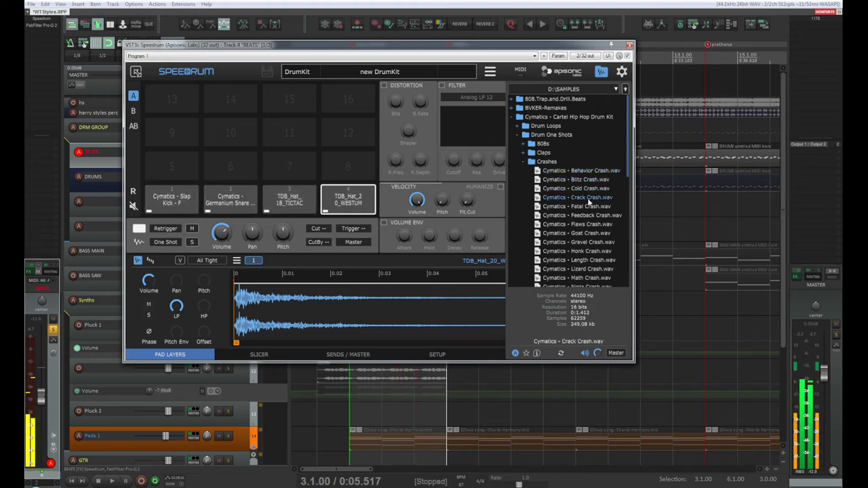
{"action": "left_click", "coordinate": [592, 187]}
{"action": "left_click", "coordinate": [591, 206]}
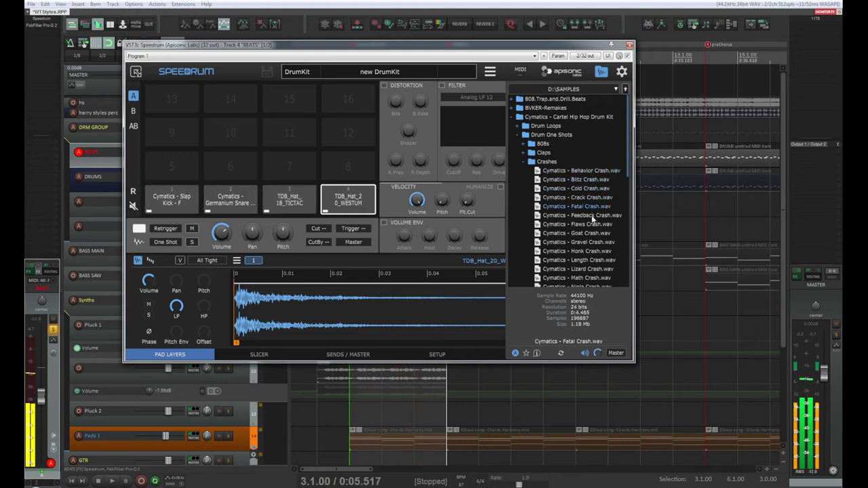
{"action": "left_click", "coordinate": [593, 215]}
{"action": "left_click", "coordinate": [593, 224]}
{"action": "key", "text": "space"}
{"action": "left_click", "coordinate": [593, 232]}
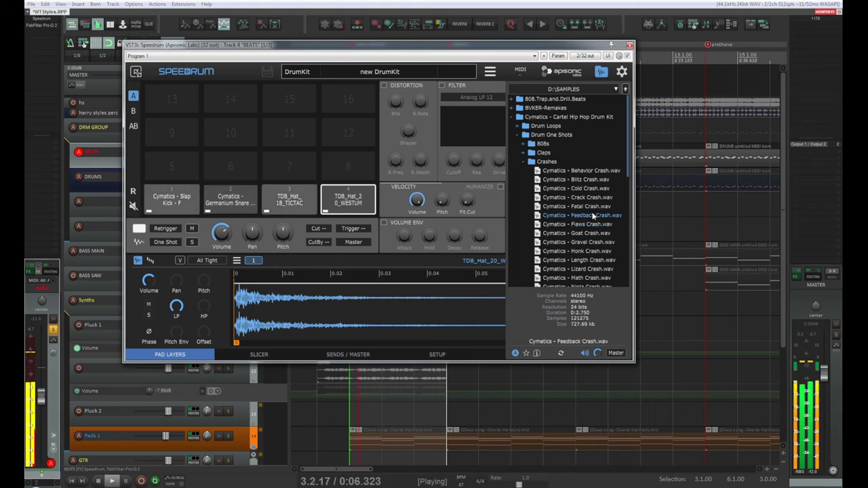
Step: Compare Behavior Crash with the Goat, Gravel, Length and Lizard crash samples while the chorus loop plays
{"action": "left_click", "coordinate": [591, 171]}
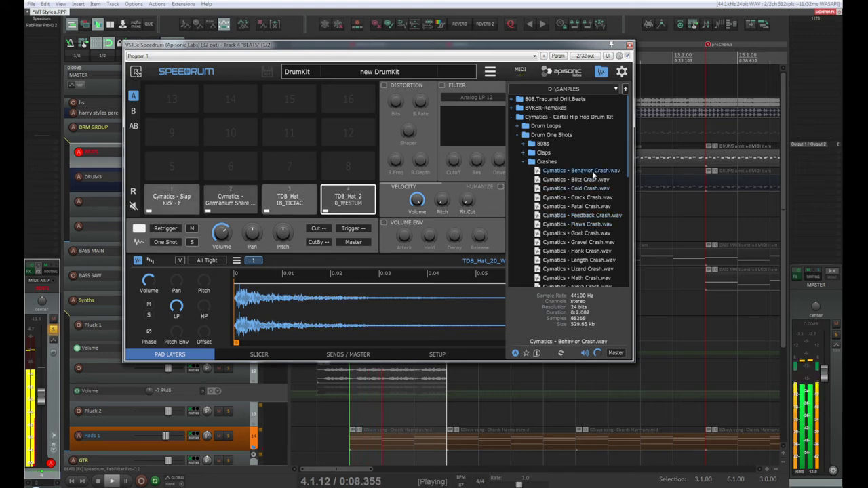
{"action": "left_click", "coordinate": [585, 243]}
{"action": "left_click", "coordinate": [587, 234]}
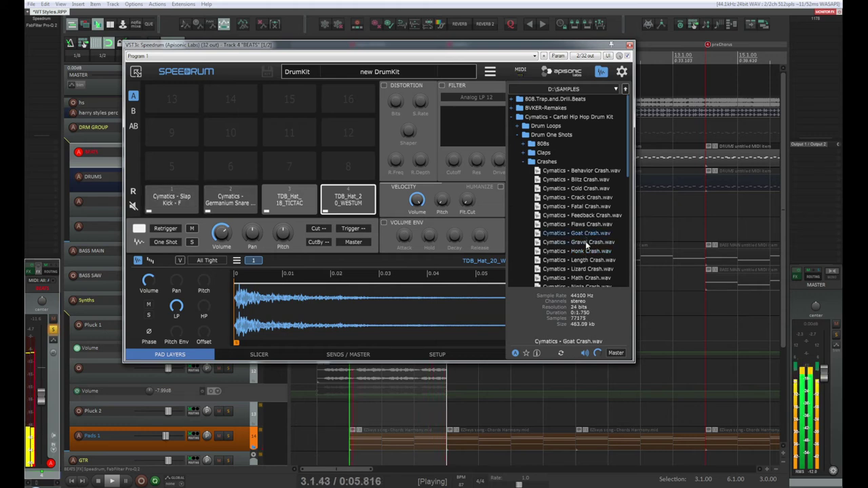
{"action": "left_click", "coordinate": [587, 243]}
{"action": "left_click", "coordinate": [588, 262]}
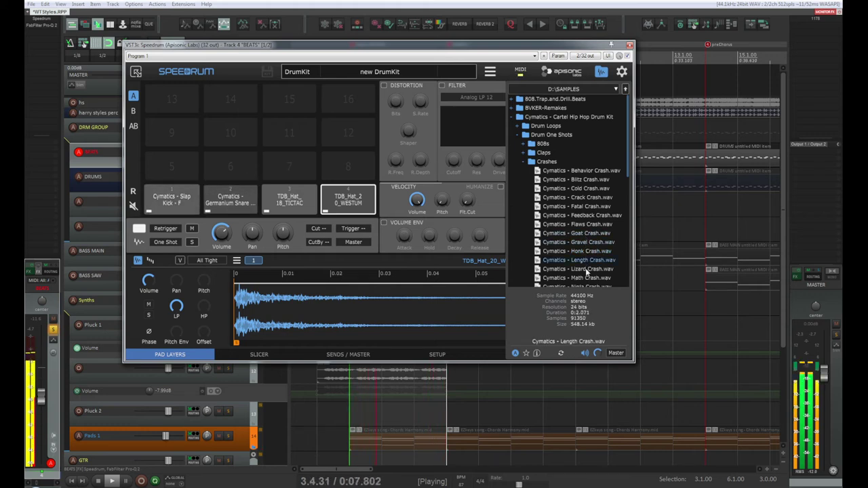
{"action": "left_click", "coordinate": [587, 270]}
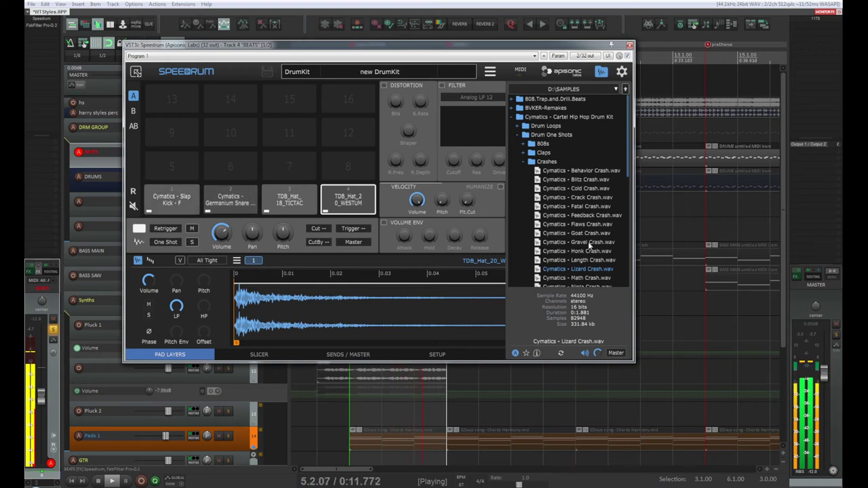
{"action": "left_click", "coordinate": [583, 171]}
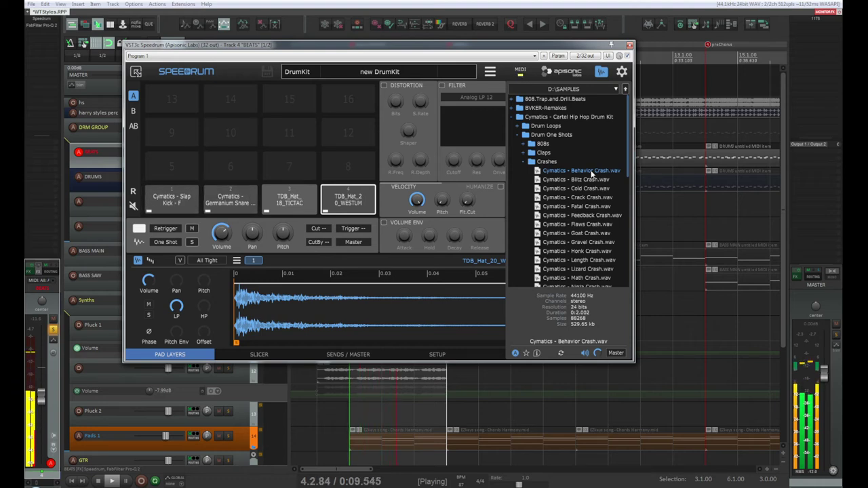
{"action": "left_click", "coordinate": [583, 260]}
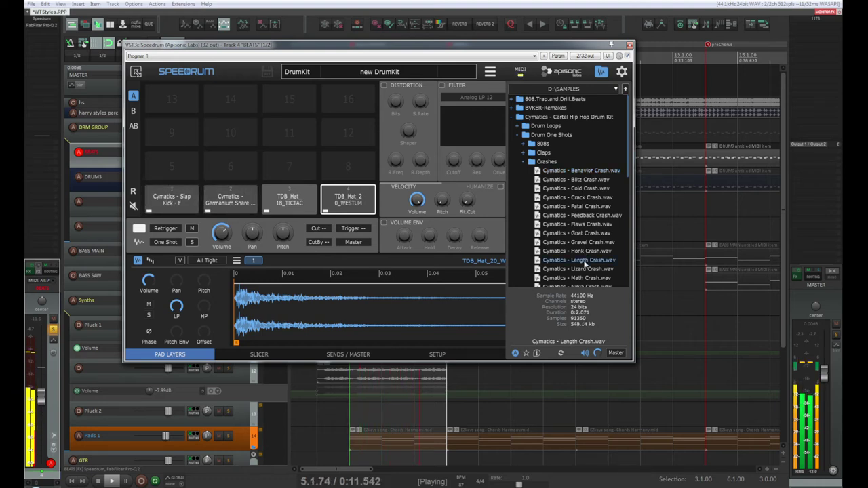
{"action": "left_click", "coordinate": [586, 269]}
Step: Audition the remaining crash samples from Math Crash to Wobbly Crash over the playing chorus loop
{"action": "scroll", "coordinate": [585, 270], "scroll_direction": "down", "scroll_amount": 5}
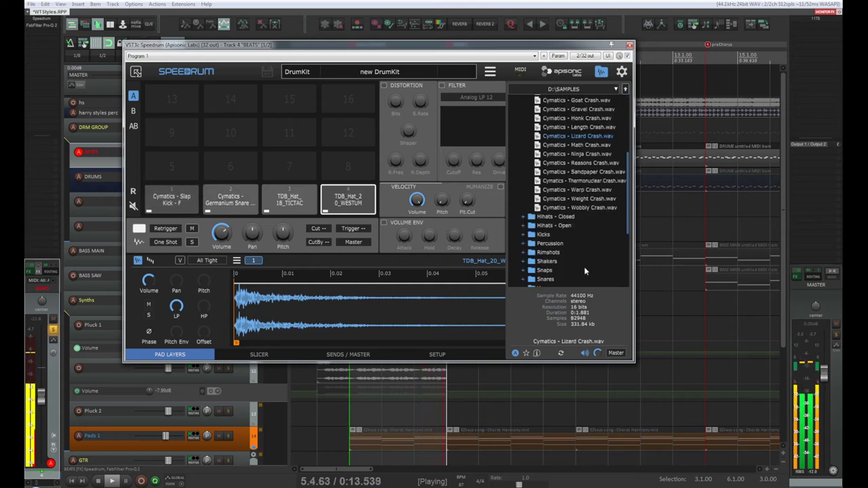
{"action": "left_click", "coordinate": [588, 145]}
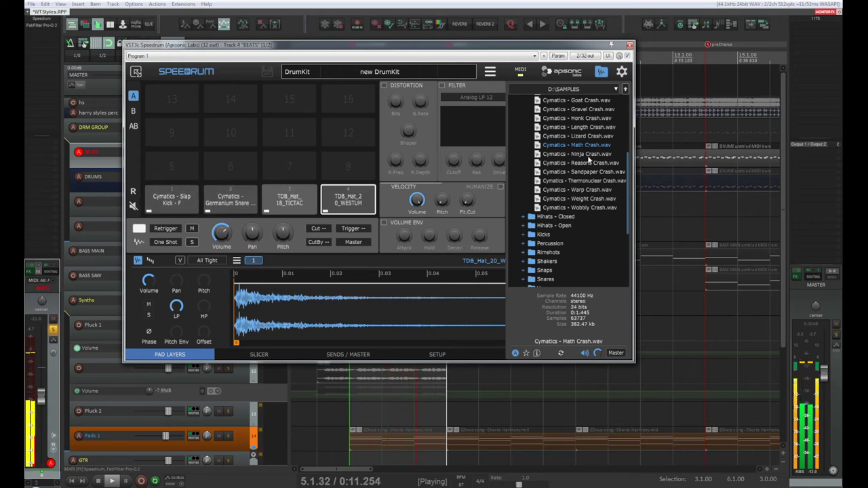
{"action": "left_click", "coordinate": [589, 154]}
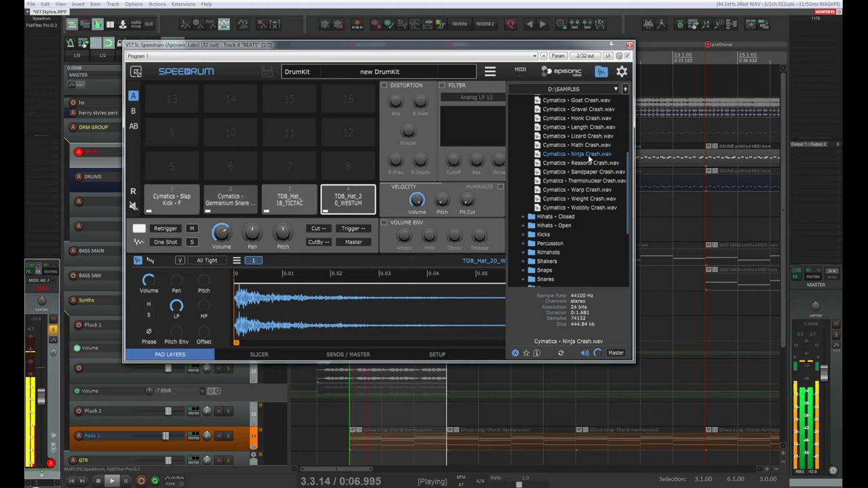
{"action": "left_click", "coordinate": [588, 164]}
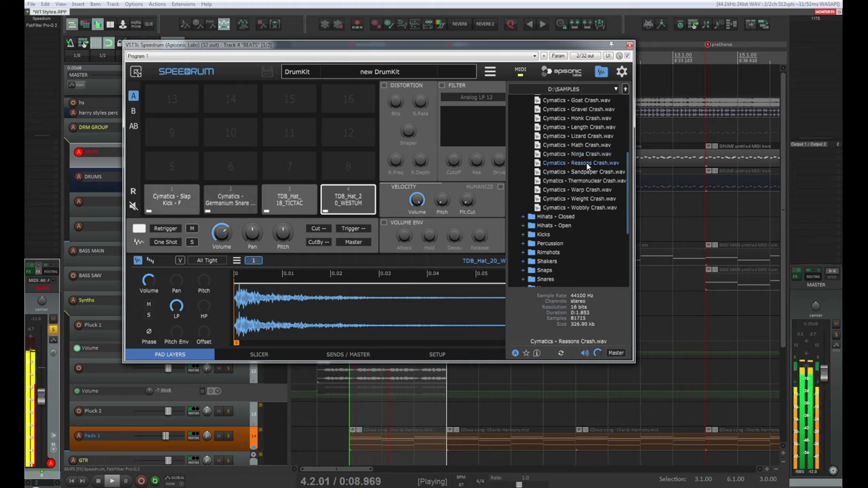
{"action": "left_click", "coordinate": [587, 172]}
{"action": "left_click", "coordinate": [586, 180]}
{"action": "left_click", "coordinate": [589, 172]}
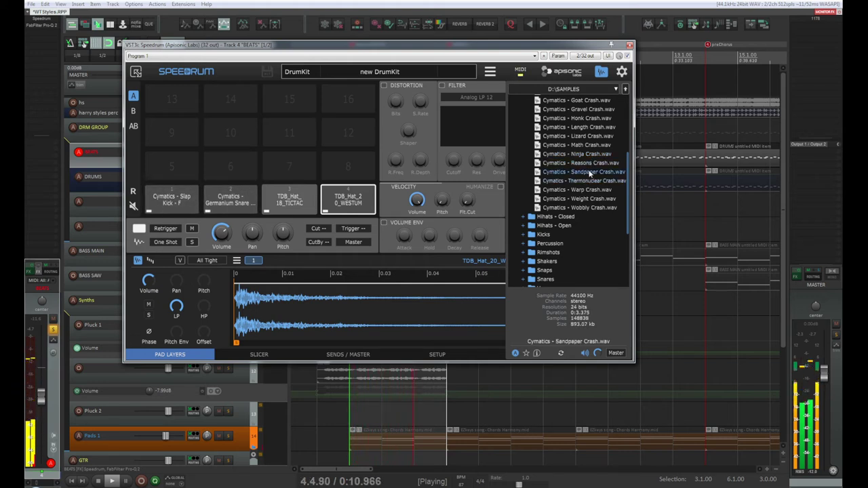
{"action": "left_click", "coordinate": [588, 190]}
{"action": "left_click", "coordinate": [603, 199]}
{"action": "left_click", "coordinate": [622, 208]}
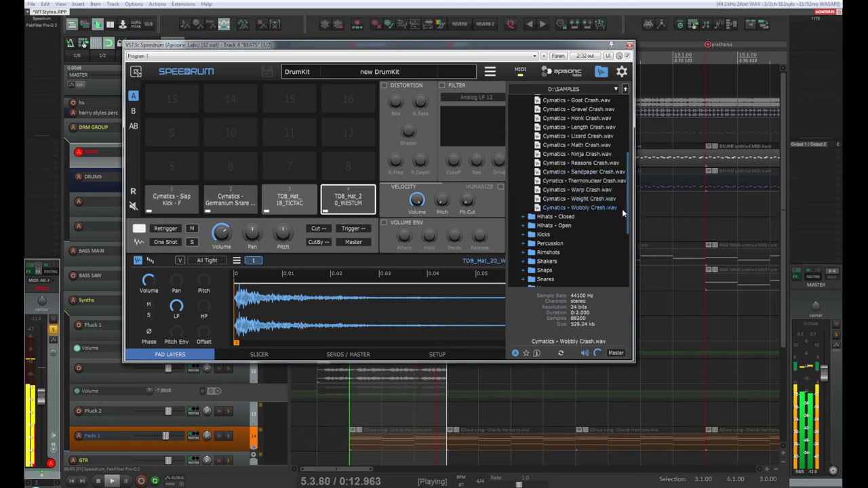
Step: Load Cymatics - Behavior Crash onto pad 9 of the kit and stop the playback
{"action": "left_click_drag", "start_coordinate": [628, 221], "coordinate": [632, 181]}
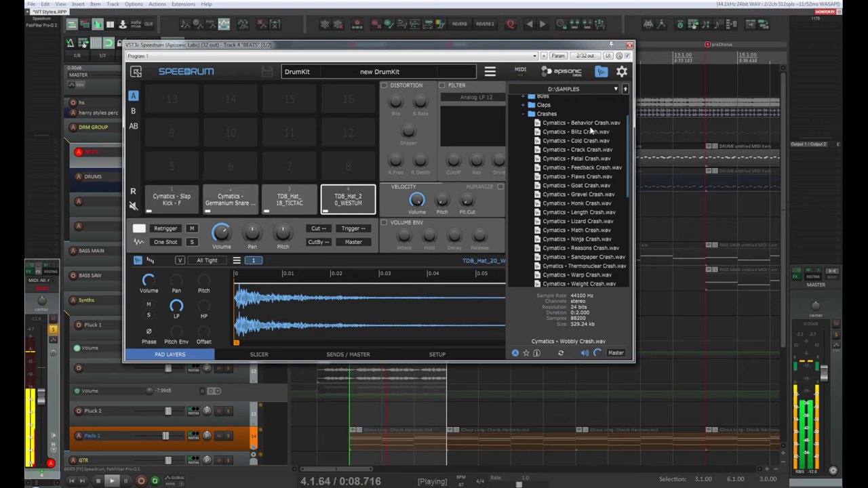
{"action": "left_click", "coordinate": [590, 123]}
{"action": "left_click_drag", "start_coordinate": [591, 127], "coordinate": [176, 137]}
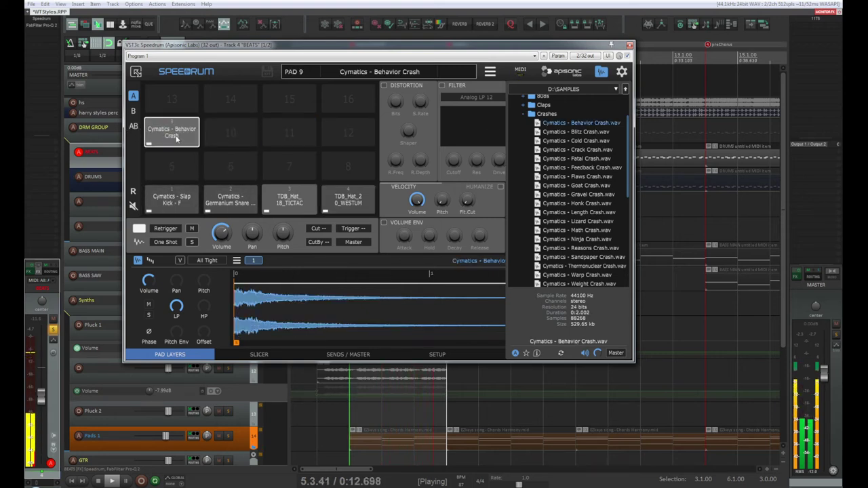
{"action": "key", "text": "space"}
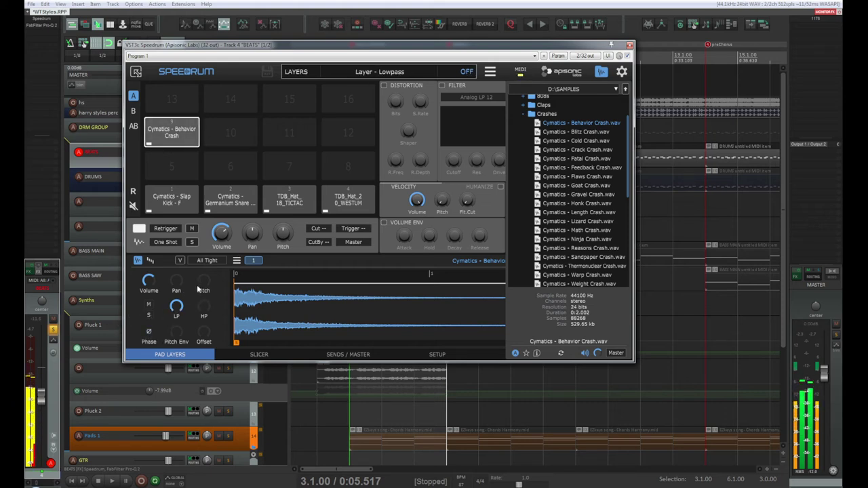
Step: Try raising the Behavior Crash layer's pitch to 2.00 and readjust it while the chorus loop plays
{"action": "left_click_drag", "start_coordinate": [203, 289], "coordinate": [203, 278]}
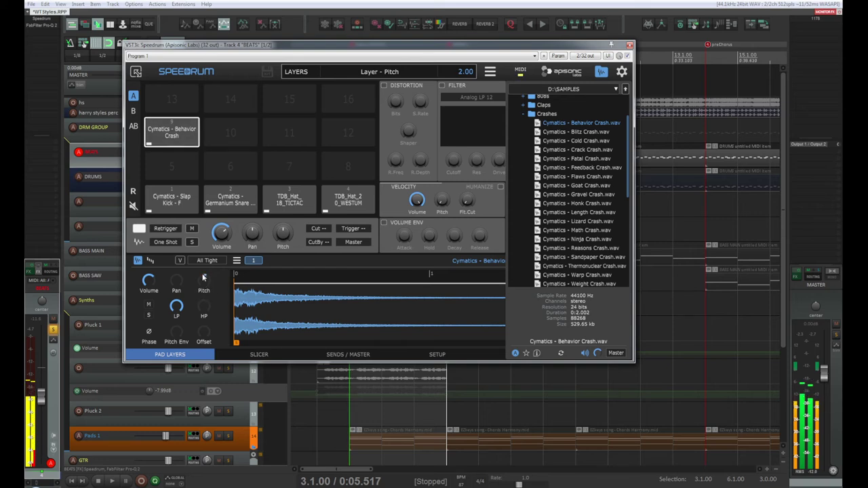
{"action": "scroll", "coordinate": [202, 280], "scroll_direction": "down", "scroll_amount": 1}
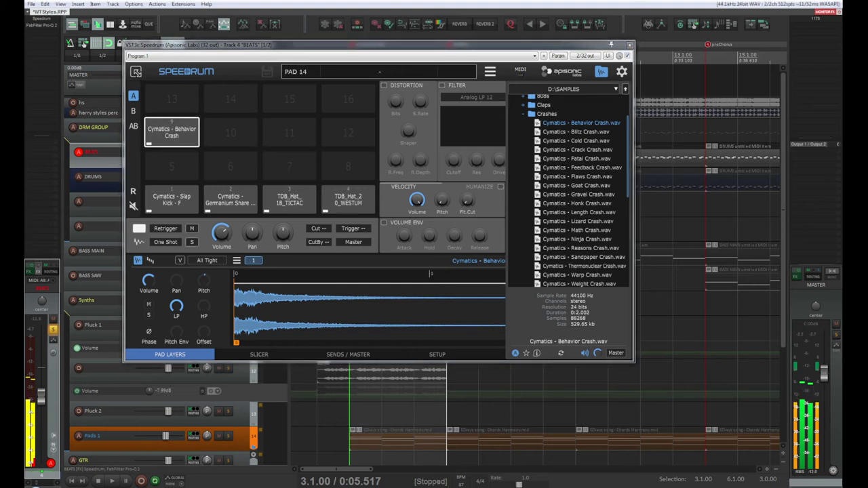
{"action": "key", "text": "space"}
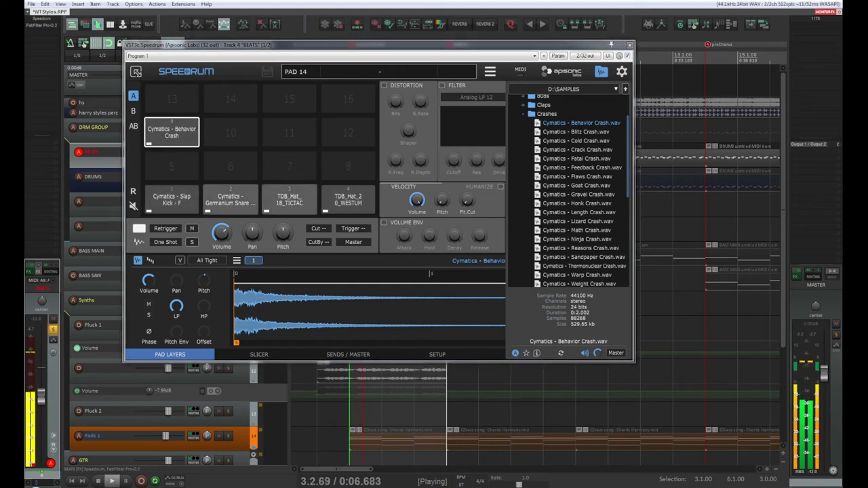
{"action": "scroll", "coordinate": [204, 280], "scroll_direction": "down", "scroll_amount": 3}
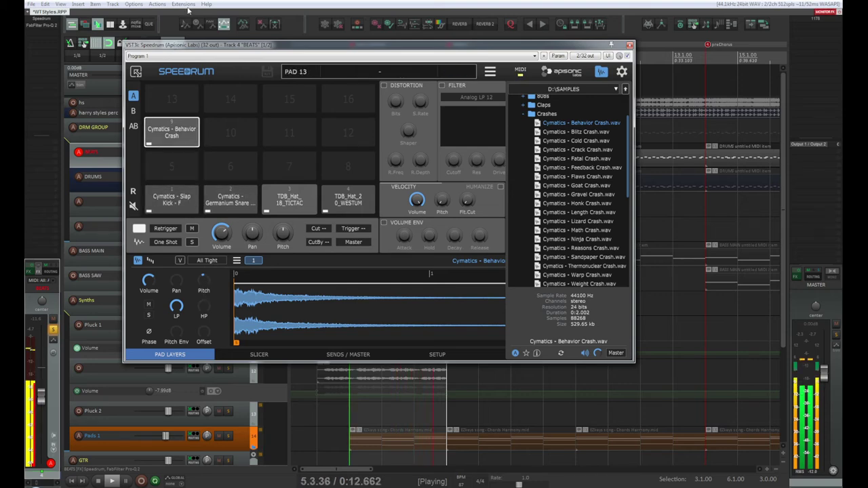
Step: Compare BEATS with the soloed harry styles perc reference, unsolo and mute BEATS, and remove the reference's solo
{"action": "left_click_drag", "start_coordinate": [163, 45], "coordinate": [371, 174]}
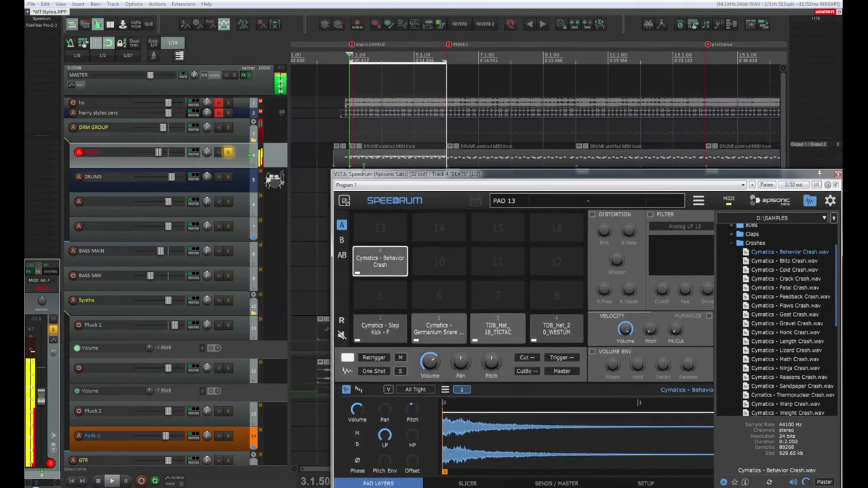
{"action": "left_click", "coordinate": [229, 113]}
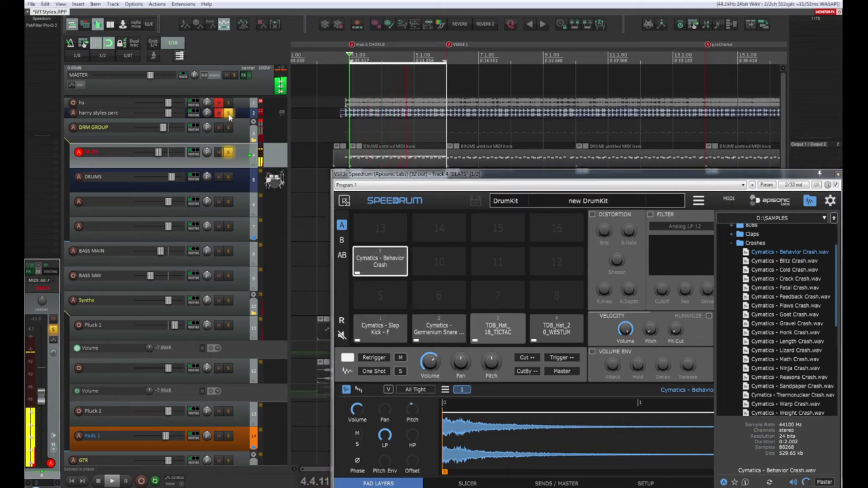
{"action": "left_click", "coordinate": [227, 153]}
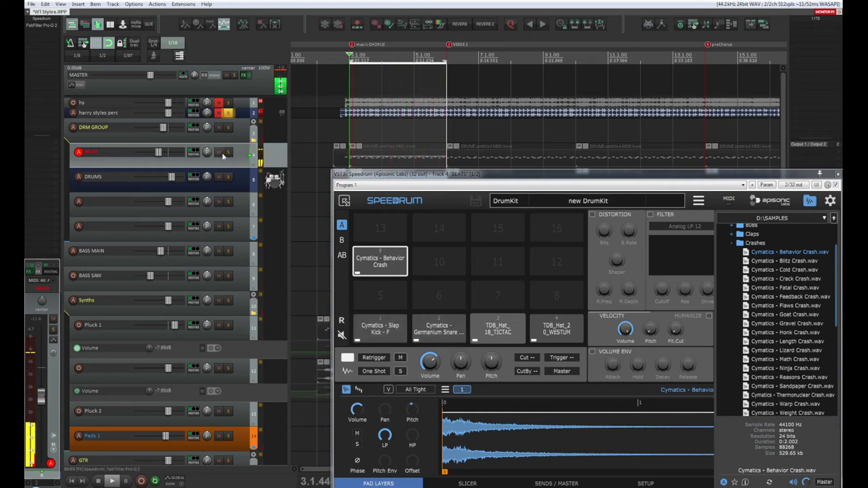
{"action": "left_click", "coordinate": [219, 153]}
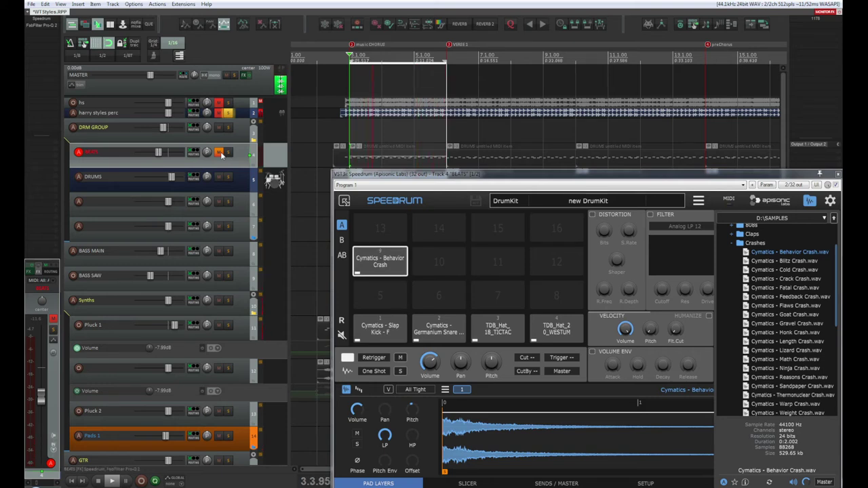
{"action": "left_click", "coordinate": [228, 114]}
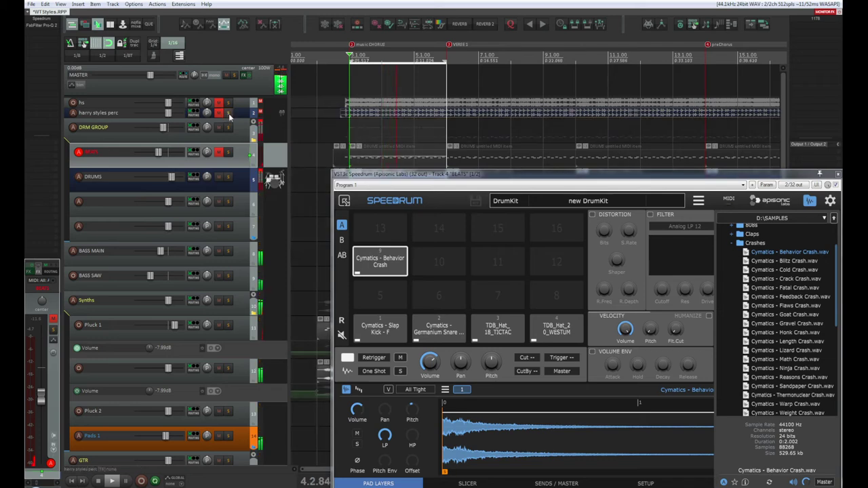
Step: Reset the layer pitch of the Behavior Crash on pad 9 to 0.00 and fine-tune it against the full mix
{"action": "left_click_drag", "start_coordinate": [363, 175], "coordinate": [294, 90]}
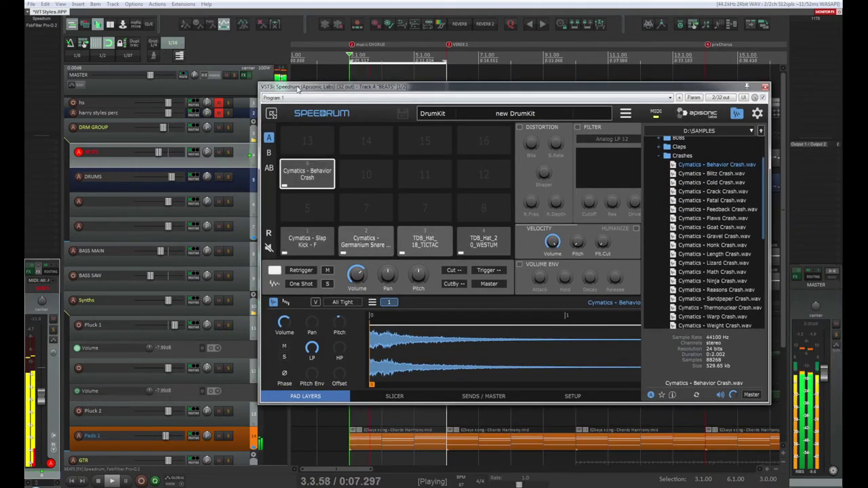
{"action": "left_click", "coordinate": [304, 187]}
{"action": "mouse_move", "coordinate": [339, 324]}
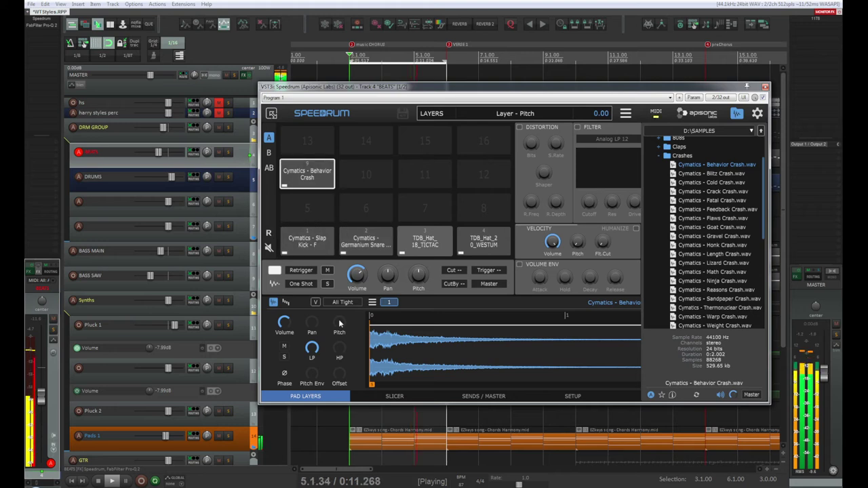
{"action": "left_click_drag", "start_coordinate": [339, 323], "coordinate": [342, 328]}
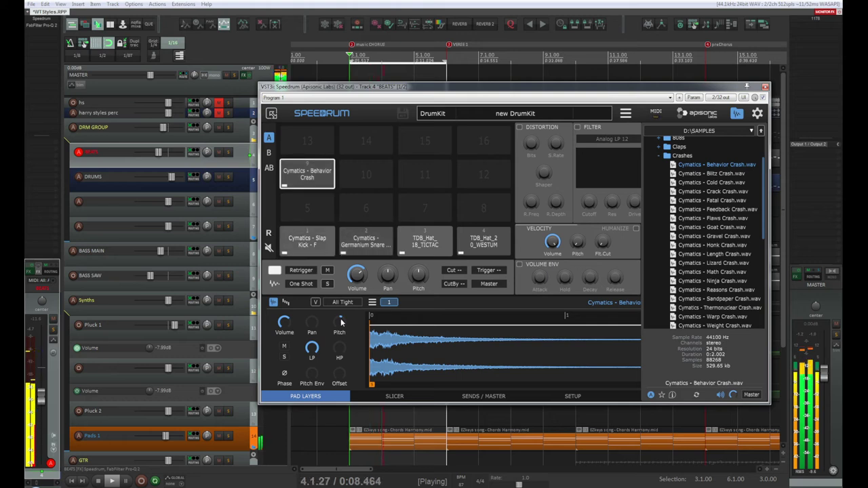
{"action": "mouse_move", "coordinate": [341, 320]}
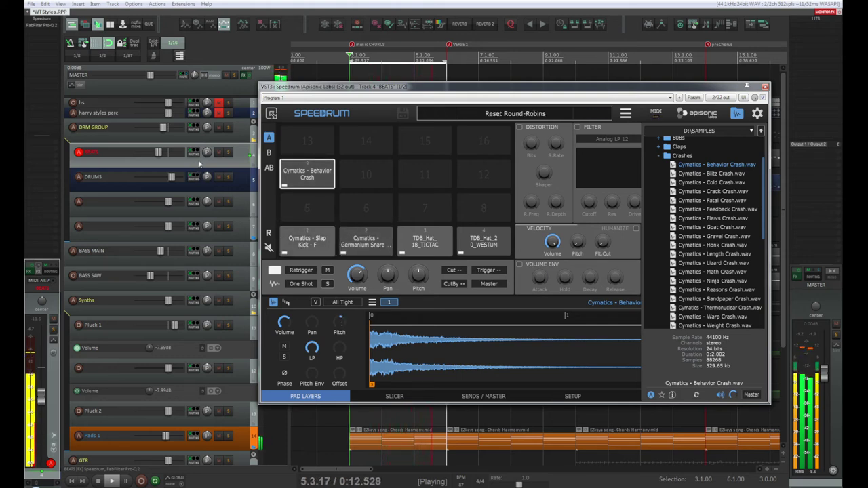
Step: Solo the DRM GROUP, stop playback and open the BEATS track's chorus MIDI item for editing in place of the Speedrum window
{"action": "left_click", "coordinate": [229, 128]}
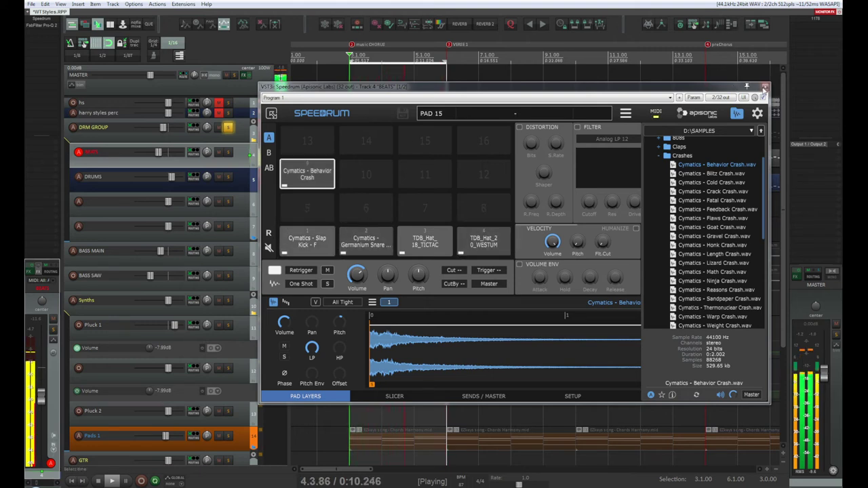
{"action": "left_click", "coordinate": [765, 88]}
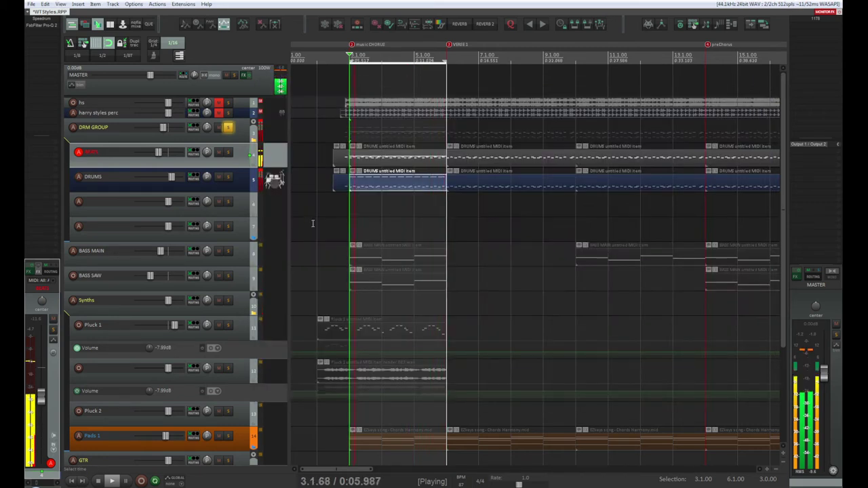
{"action": "key", "text": "space"}
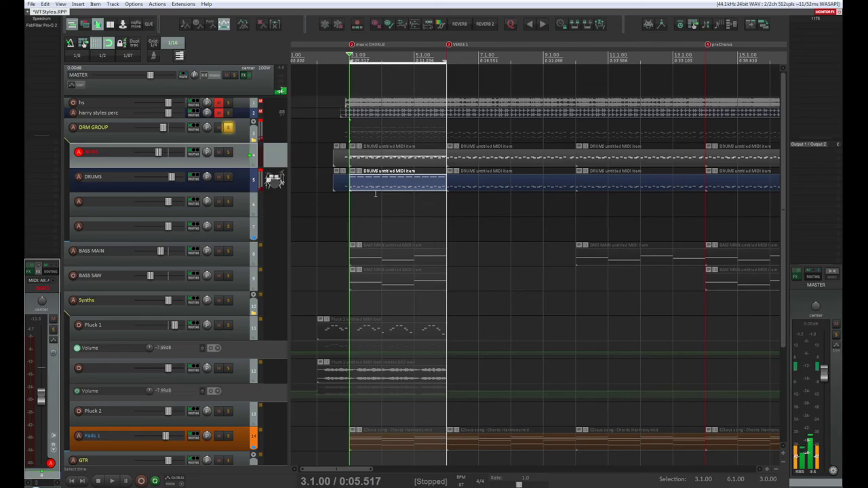
{"action": "double_click", "coordinate": [387, 163]}
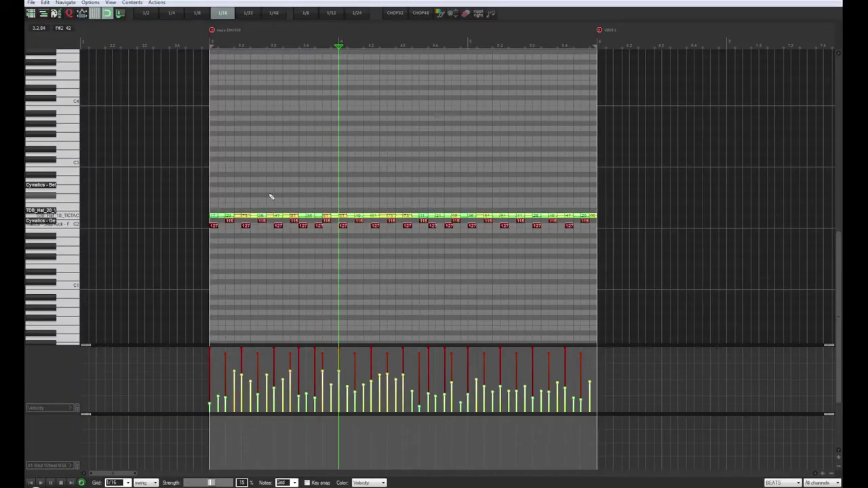
{"action": "left_click", "coordinate": [213, 186]}
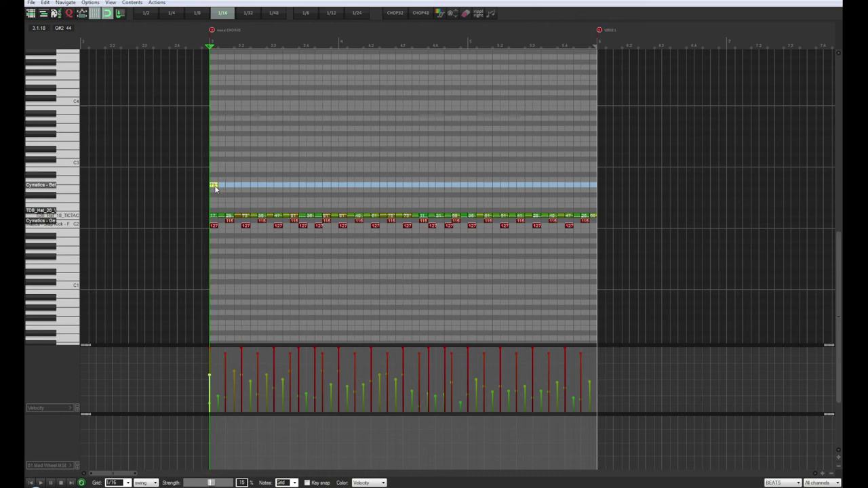
{"action": "left_click", "coordinate": [294, 483]}
{"action": "left_click", "coordinate": [290, 445]}
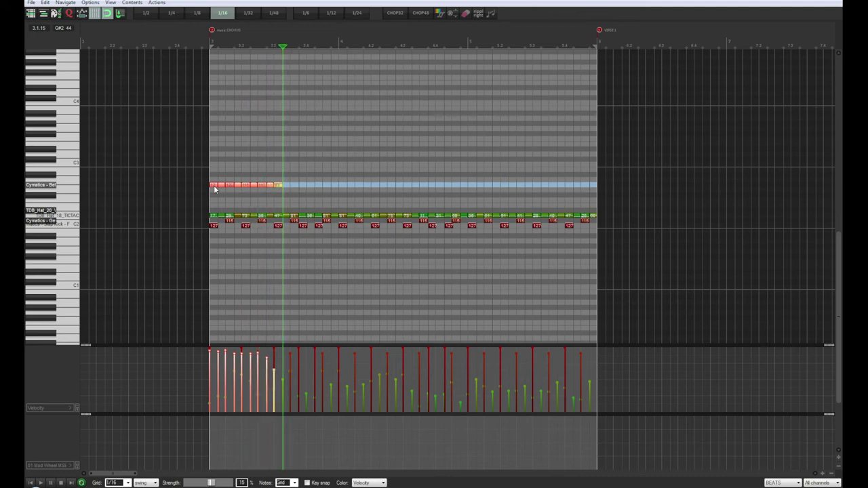
{"action": "key", "text": "ctrl+z"}
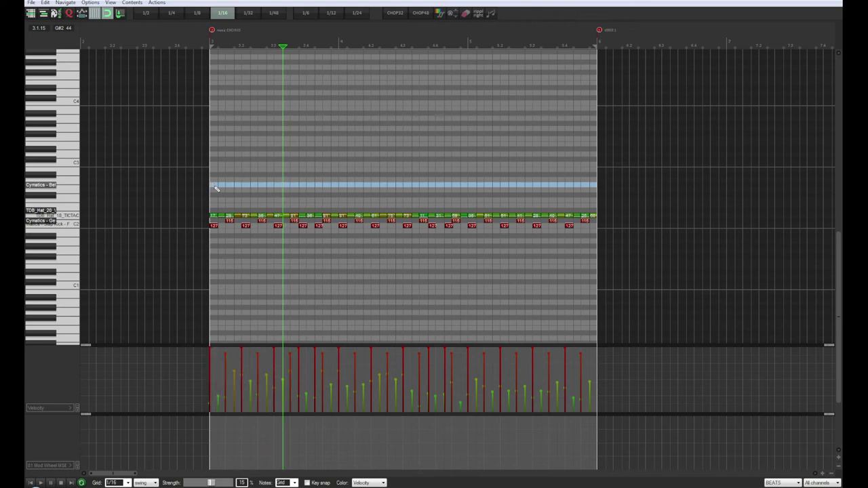
Step: Set the inserted note length to straight 1/8 and enter the first Behavior Crash notes from the start of the chorus
{"action": "left_click", "coordinate": [295, 483]}
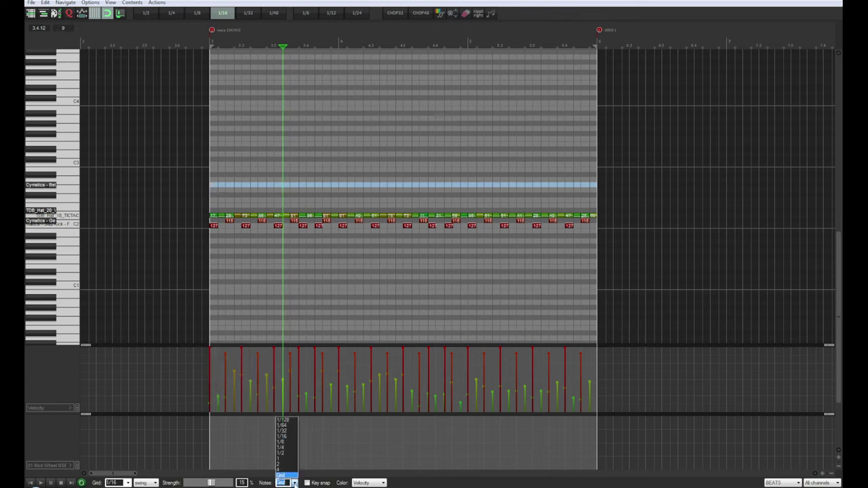
{"action": "left_click", "coordinate": [282, 442]}
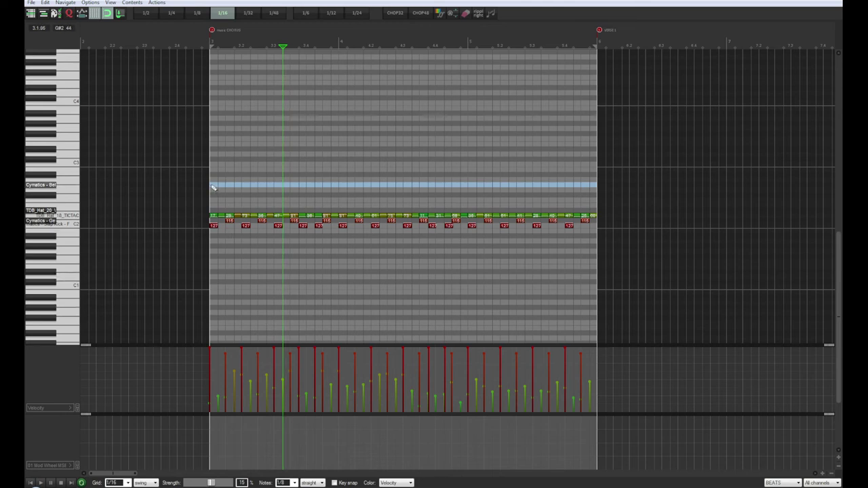
{"action": "left_click", "coordinate": [212, 184]}
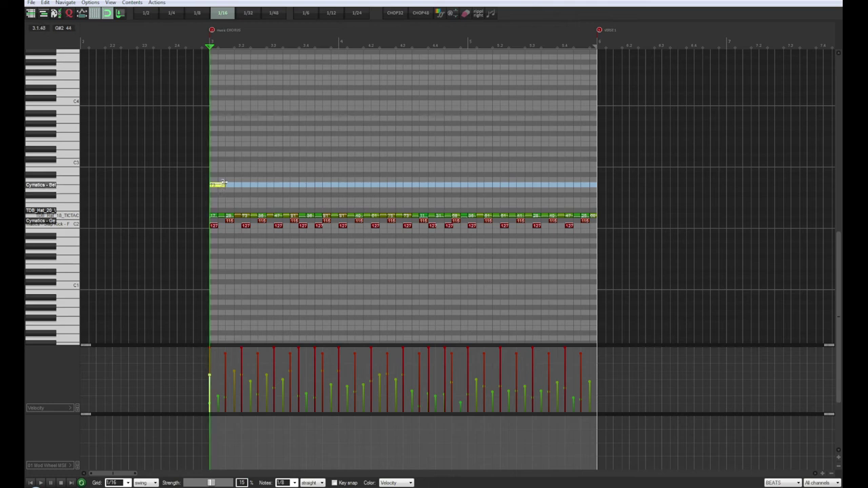
{"action": "left_click", "coordinate": [227, 38]}
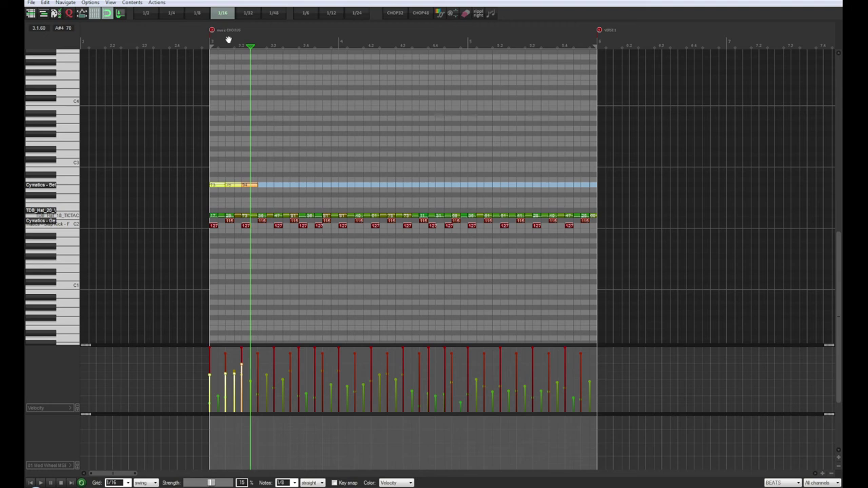
Step: Undo the last crash entries and enter the third Behavior Crash note at beat 2 of bar 3
{"action": "key", "text": "ctrl+z"}
{"action": "key", "text": "ctrl+z"}
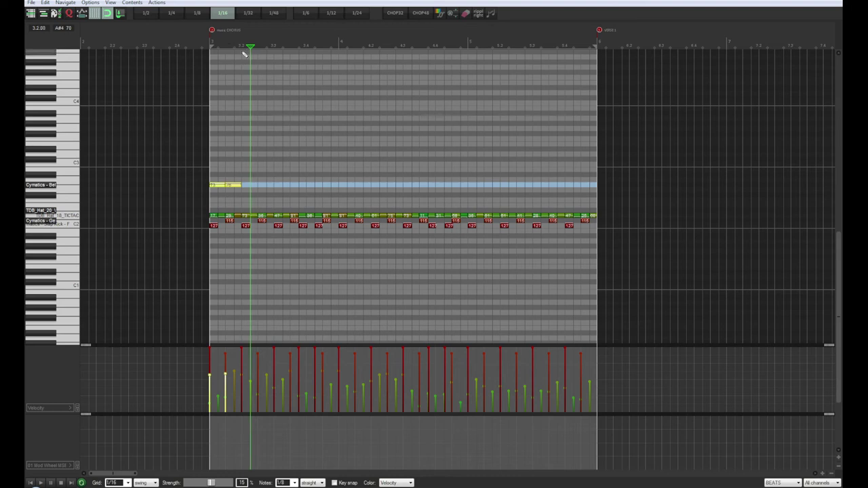
{"action": "left_click", "coordinate": [234, 45]}
{"action": "left_click", "coordinate": [239, 46]}
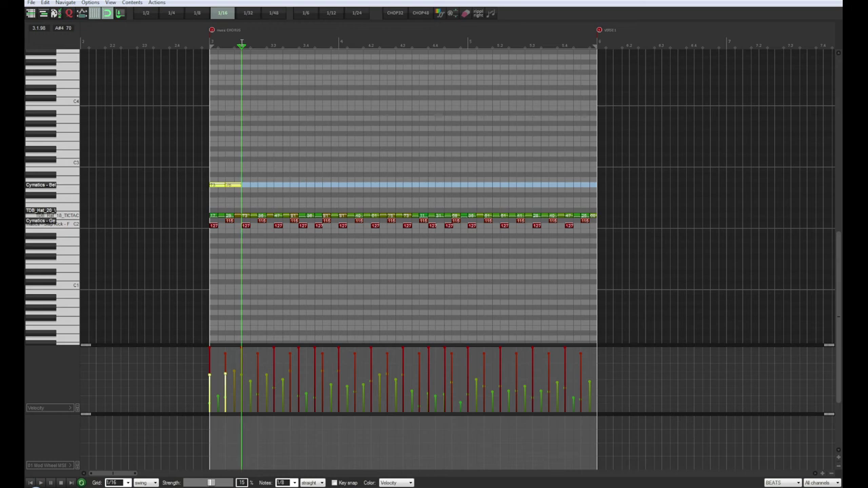
{"action": "key", "text": "i"}
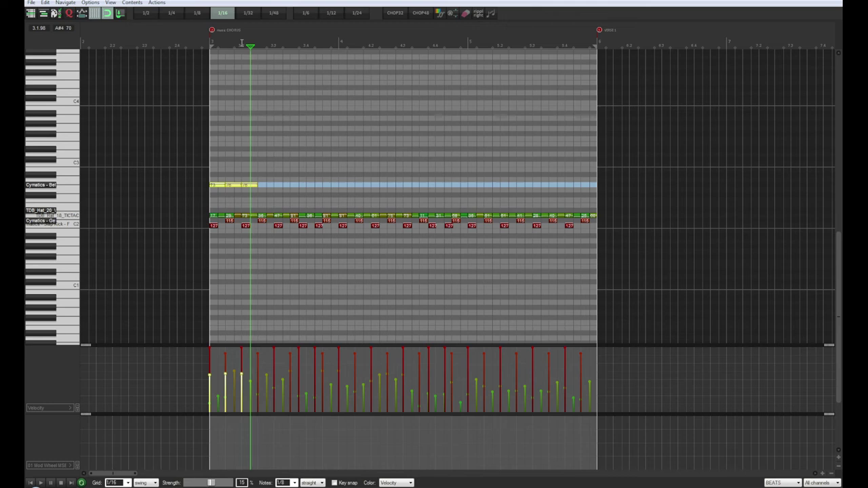
Step: Set the grid to 1/8 and fill the rest of the chorus with eighth-note Behavior Crash hits
{"action": "left_click", "coordinate": [127, 483]}
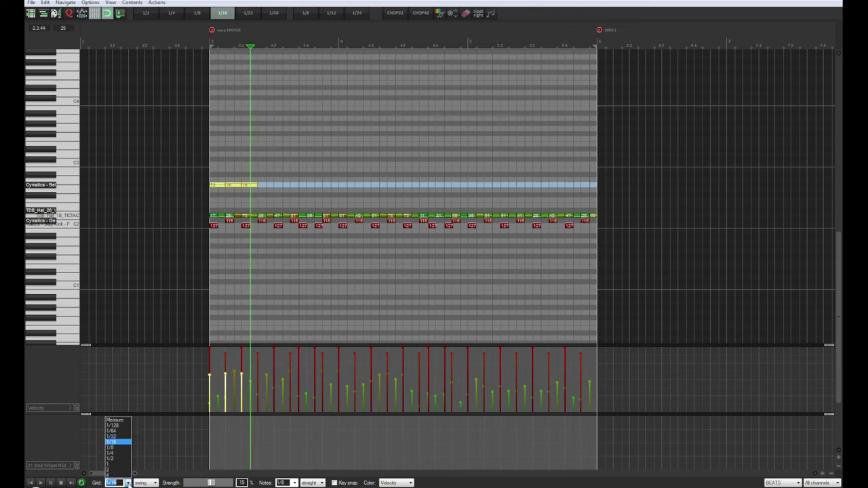
{"action": "left_click", "coordinate": [129, 447]}
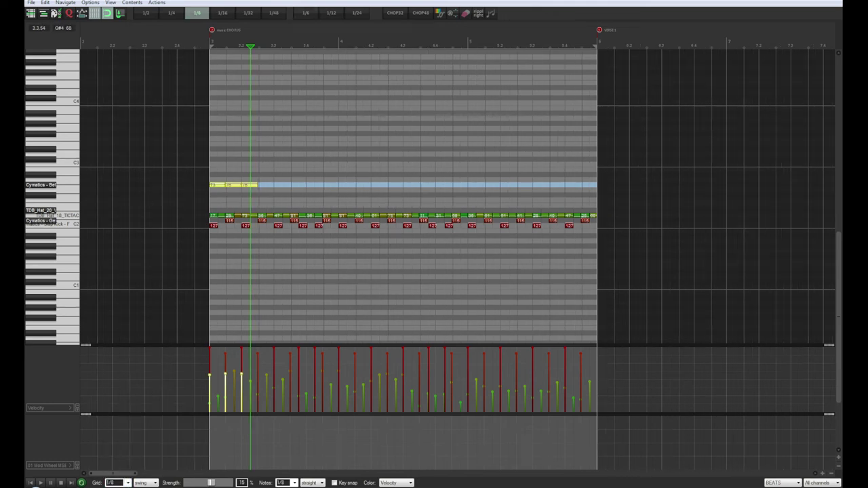
{"action": "left_click", "coordinate": [259, 45]}
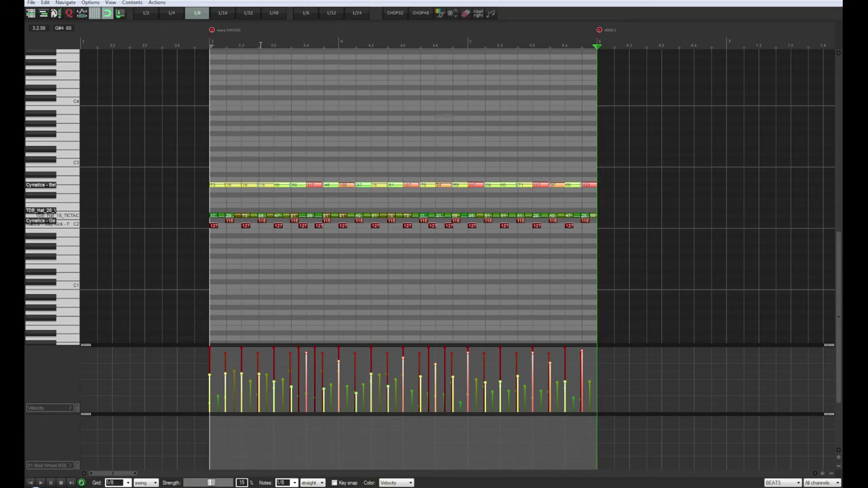
Step: Audition the crash pattern and reduce the velocities of its loud hits in bars 3 to 5, setting the first three to 105, 102 and 101
{"action": "left_click", "coordinate": [30, 484]}
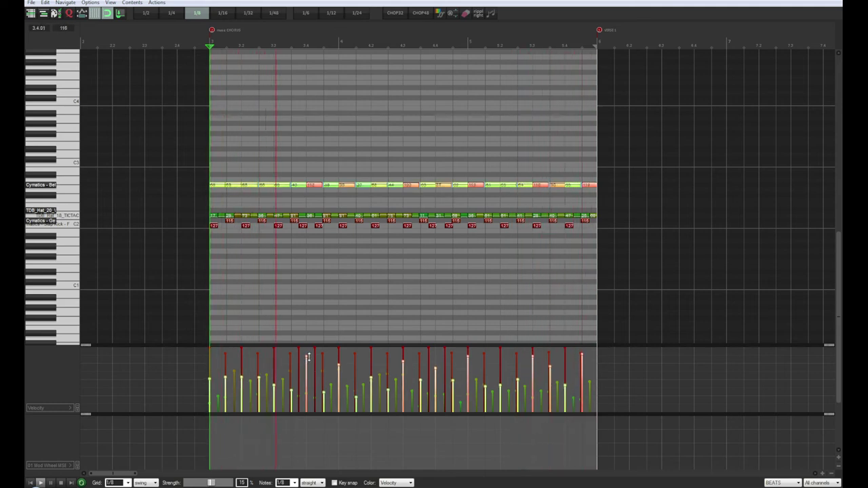
{"action": "key", "text": "space"}
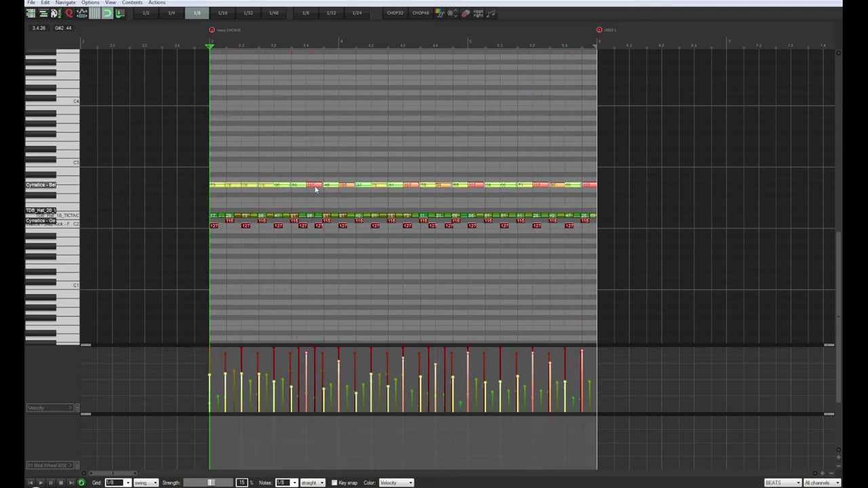
{"action": "left_click", "coordinate": [315, 186]}
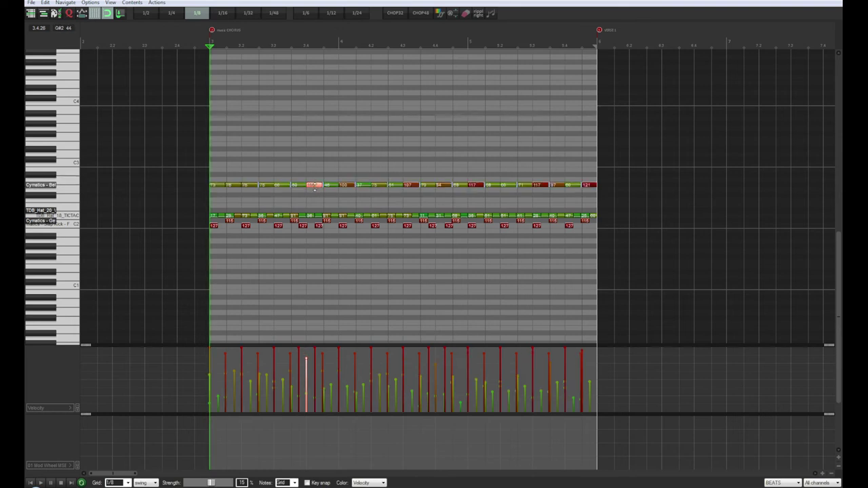
{"action": "left_click", "coordinate": [410, 185]}
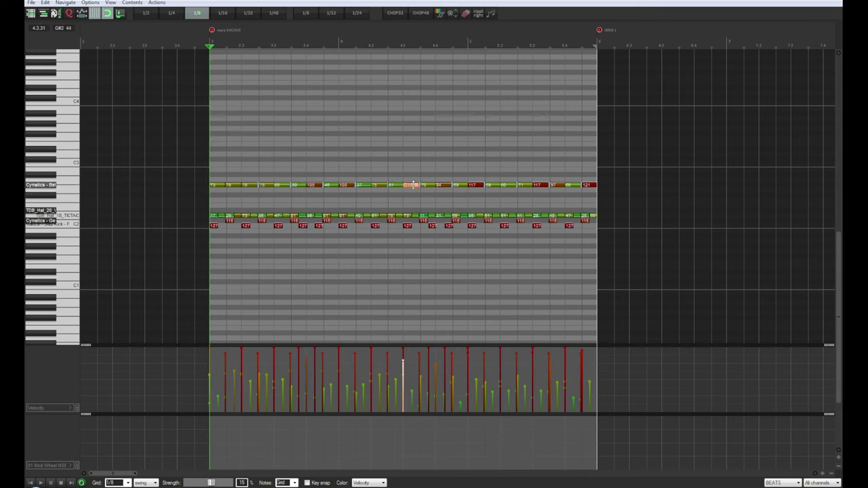
{"action": "left_click", "coordinate": [476, 187]}
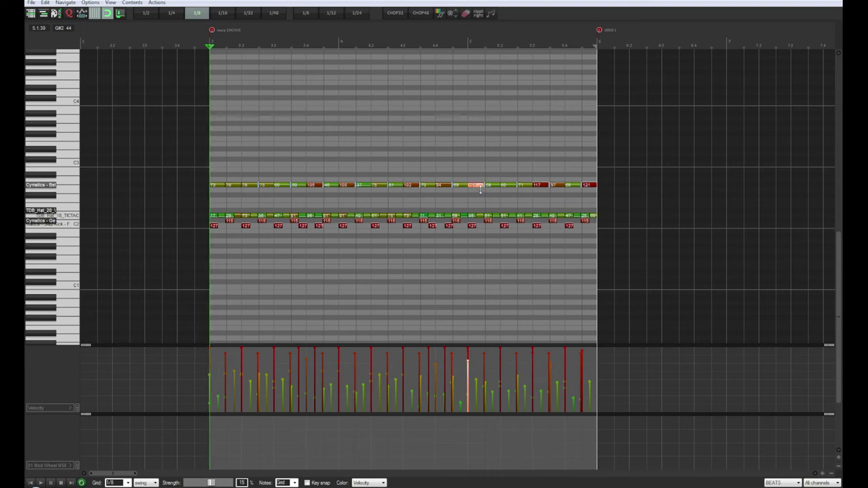
{"action": "left_click", "coordinate": [544, 186]}
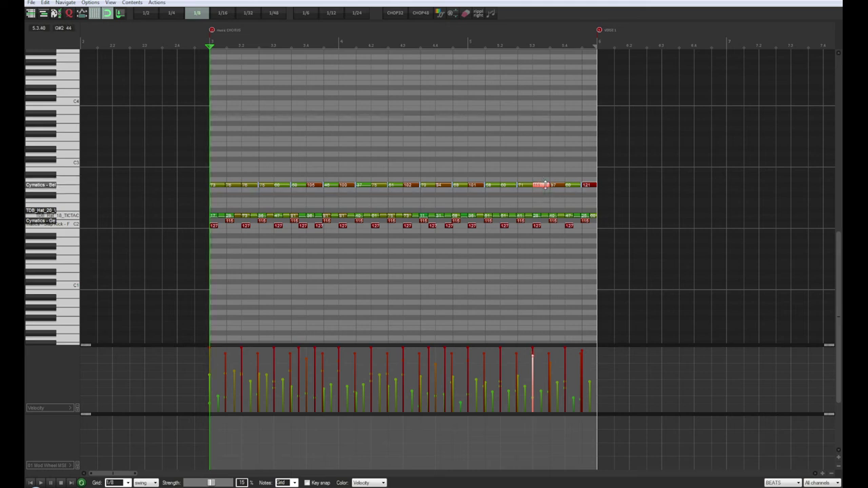
{"action": "left_click_drag", "start_coordinate": [544, 185], "coordinate": [545, 194]}
Step: Play the chorus loop from the arrangement and compare the DRUMS and BEATS tracks by soloing each in turn
{"action": "key", "text": "space"}
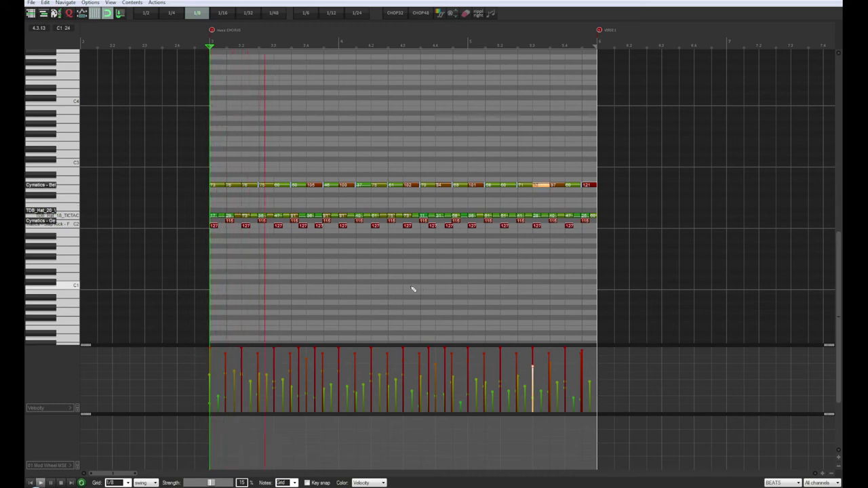
{"action": "key", "text": "Escape"}
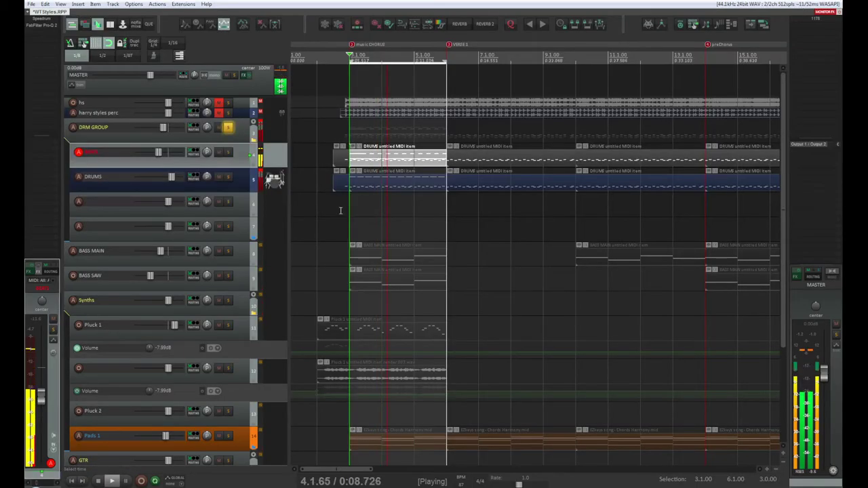
{"action": "left_click", "coordinate": [229, 178]}
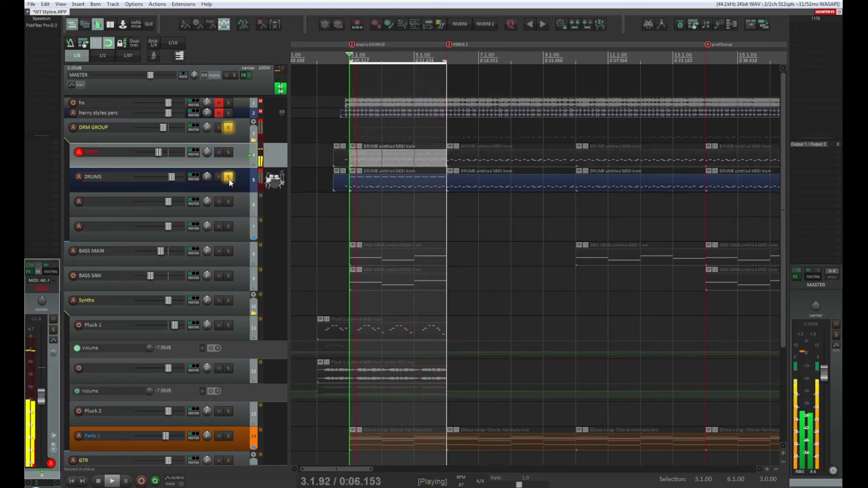
{"action": "left_click", "coordinate": [228, 152]}
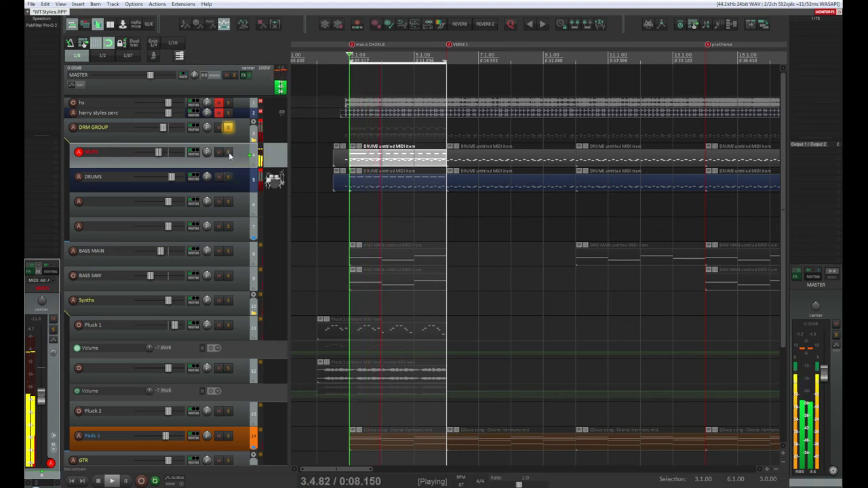
{"action": "left_click", "coordinate": [229, 152]}
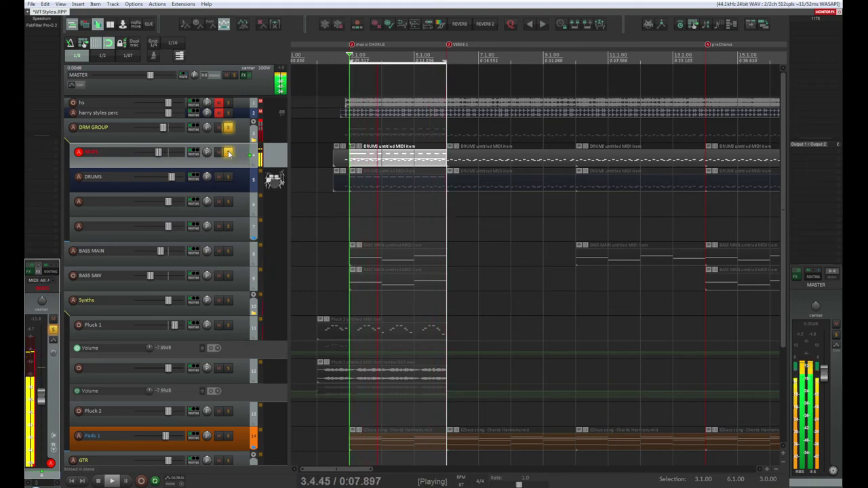
{"action": "left_click", "coordinate": [229, 153]}
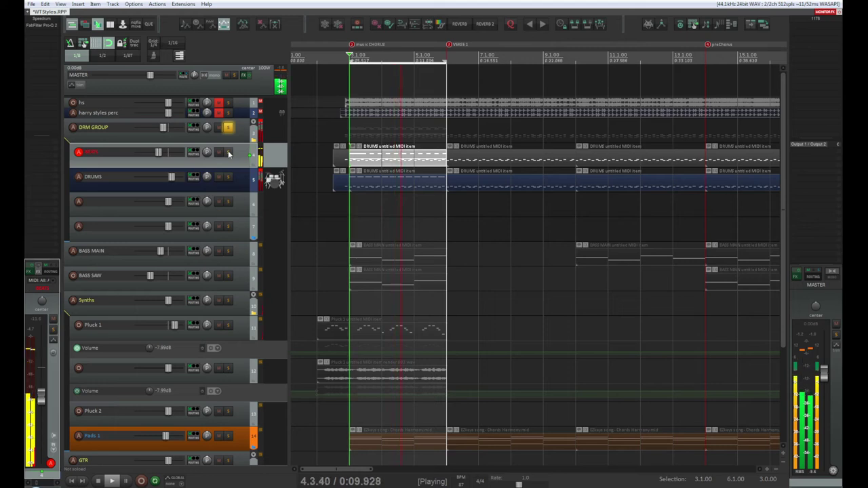
Step: Open the DRUMS track's EZdrummer mixer and lower the Hi-Hat channel to -14.0 while the chorus loop plays
{"action": "left_click", "coordinate": [241, 180]}
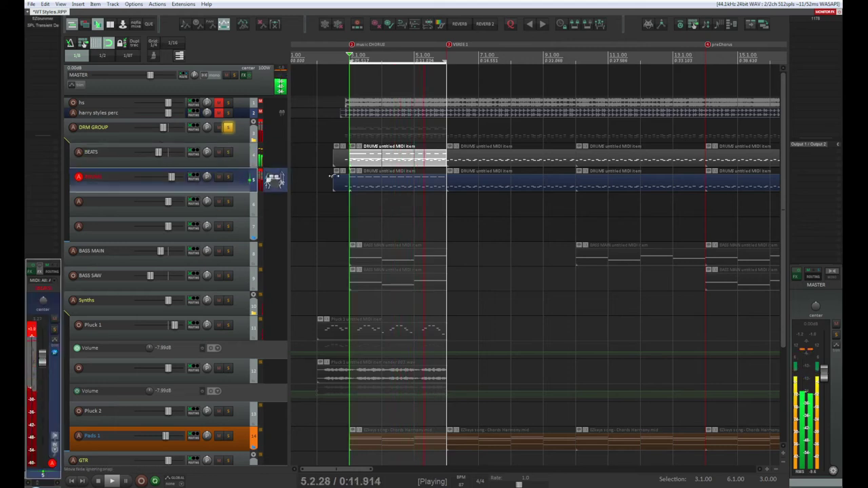
{"action": "key", "text": "space"}
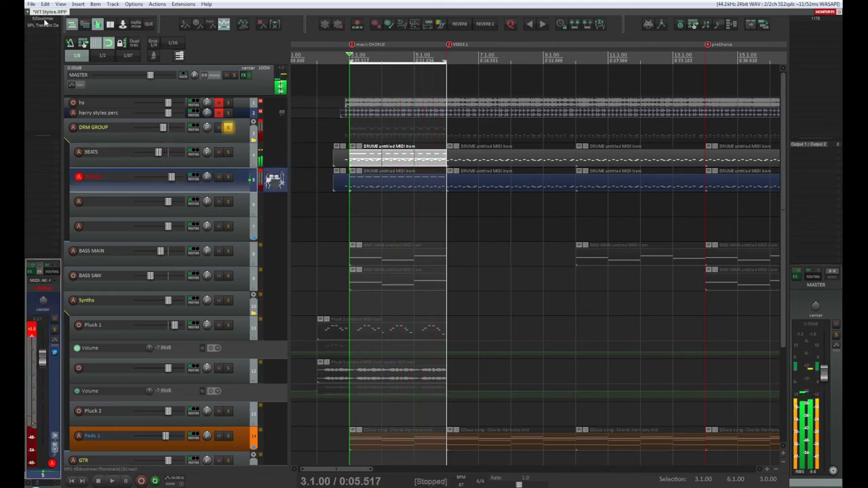
{"action": "key", "text": "shift+f"}
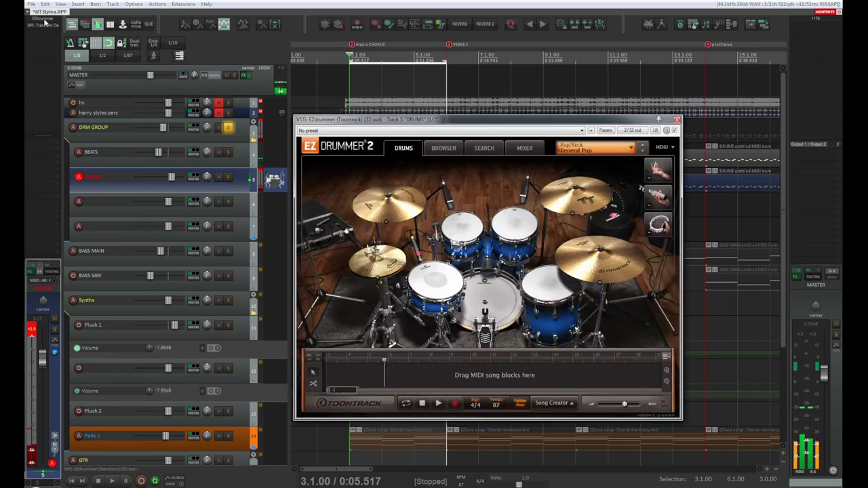
{"action": "key", "text": "space"}
{"action": "left_click", "coordinate": [528, 148]}
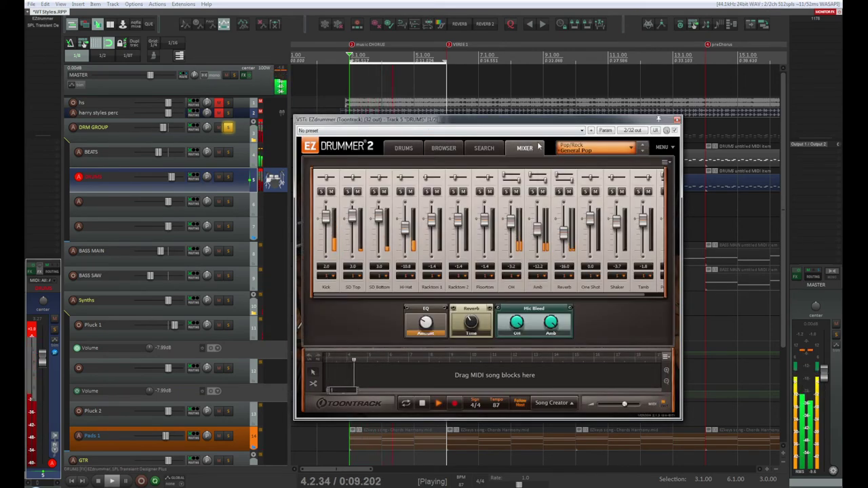
{"action": "mouse_move", "coordinate": [407, 233]}
{"action": "left_mouse_down"}
{"action": "mouse_move", "coordinate": [411, 265]}
{"action": "mouse_move", "coordinate": [411, 232]}
{"action": "left_mouse_up"}
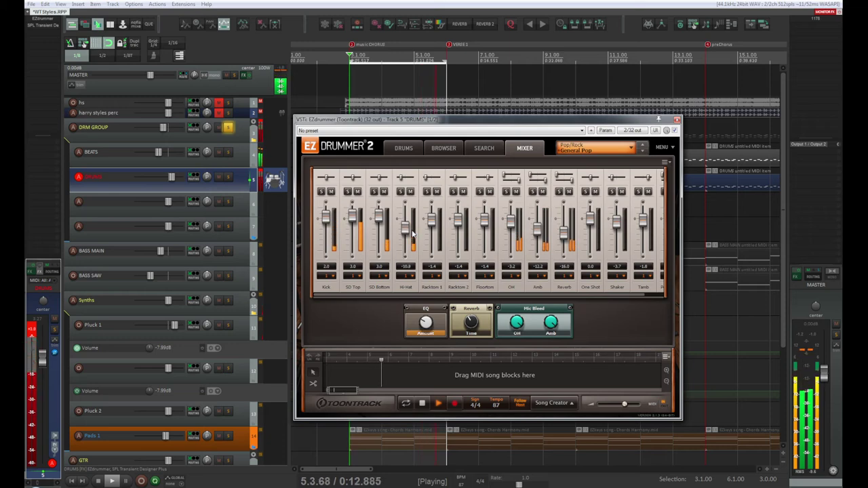
{"action": "left_click_drag", "start_coordinate": [412, 234], "coordinate": [412, 234]}
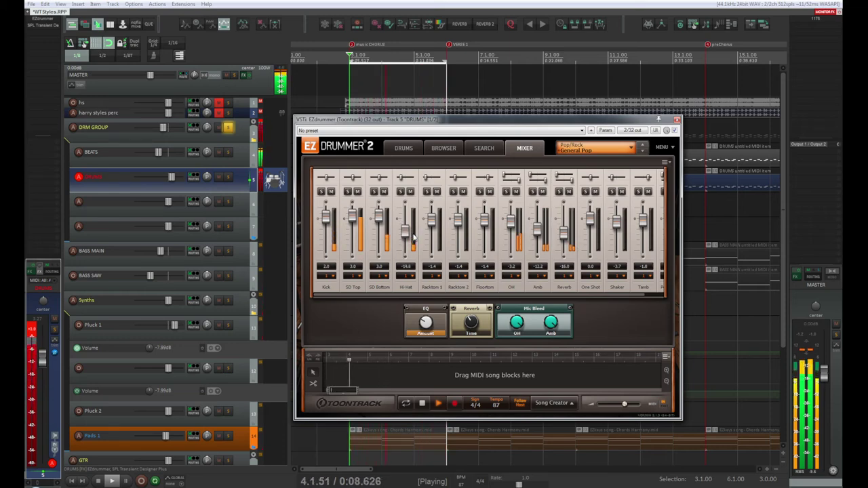
Step: Set the Hi-Hat channel to -13.7, and solo the OH channel to set its level to -6.1
{"action": "left_click_drag", "start_coordinate": [412, 236], "coordinate": [412, 231]}
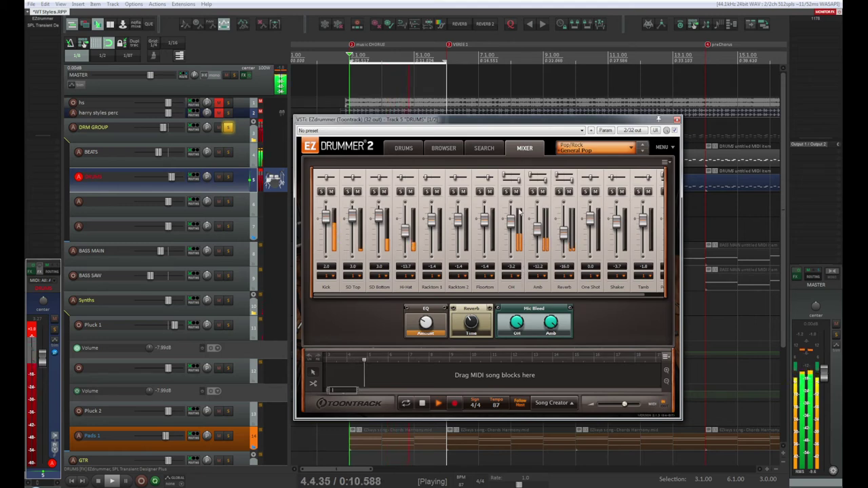
{"action": "left_click", "coordinate": [507, 192]}
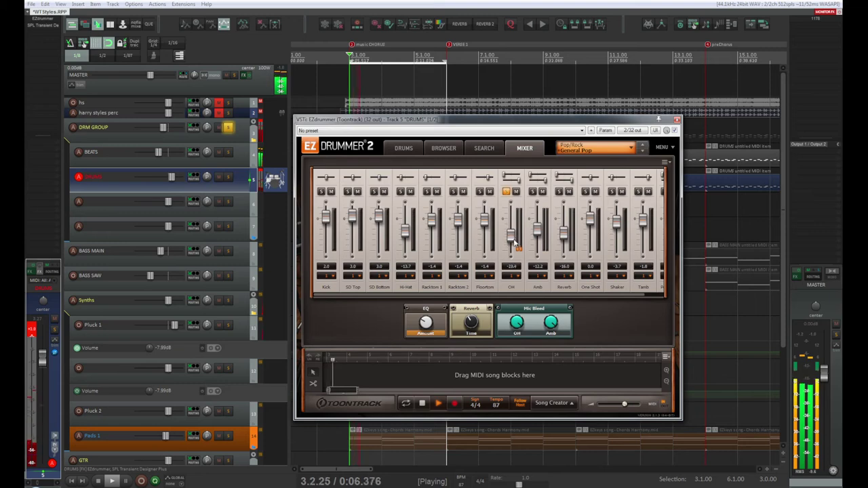
{"action": "left_click_drag", "start_coordinate": [513, 234], "coordinate": [518, 217]}
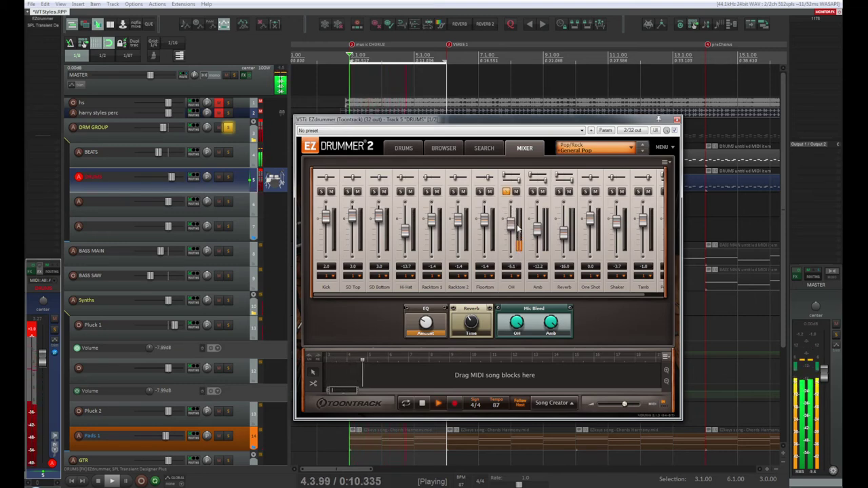
Step: Solo the Amb and Reverb channels in turn, setting Amb to -8.4 and Reverb to -4.2 with the DRUMS track soloed
{"action": "left_click", "coordinate": [532, 192]}
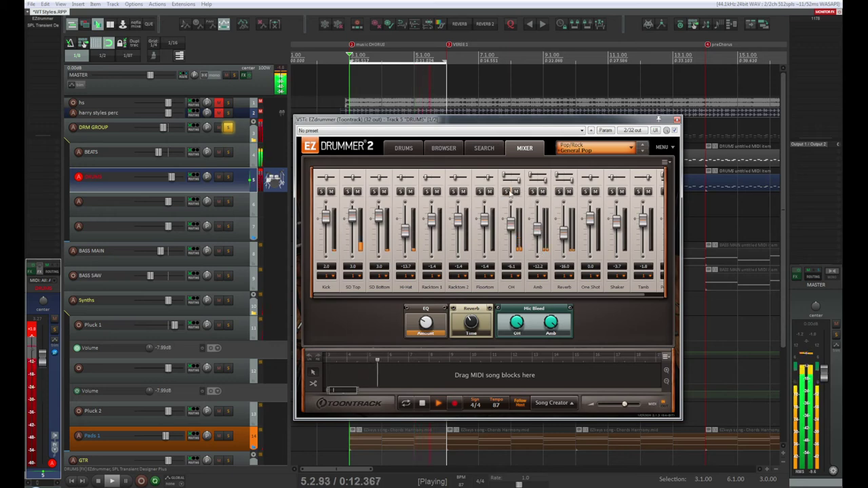
{"action": "left_click_drag", "start_coordinate": [543, 235], "coordinate": [539, 221]}
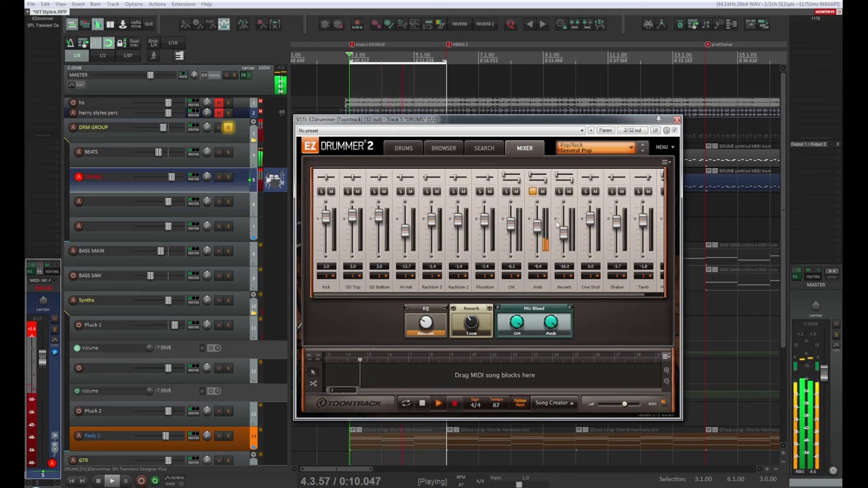
{"action": "left_click", "coordinate": [532, 192]}
{"action": "left_click", "coordinate": [559, 192]}
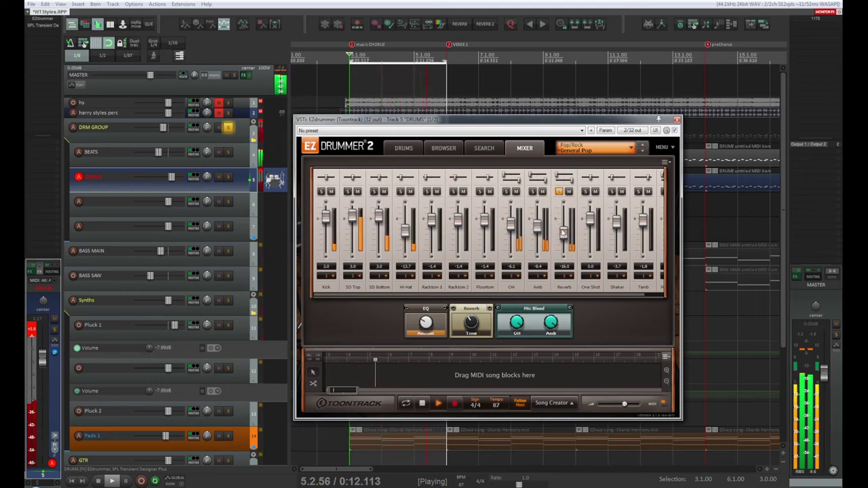
{"action": "left_click_drag", "start_coordinate": [563, 234], "coordinate": [565, 226]}
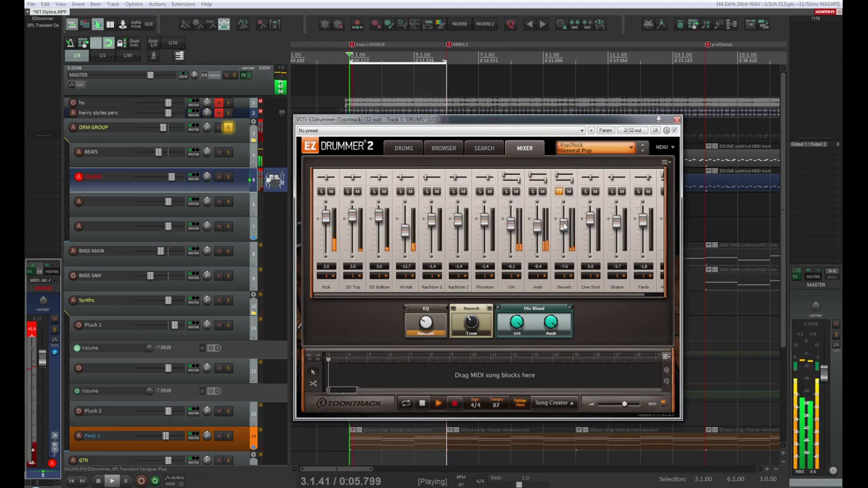
{"action": "left_click", "coordinate": [228, 177]}
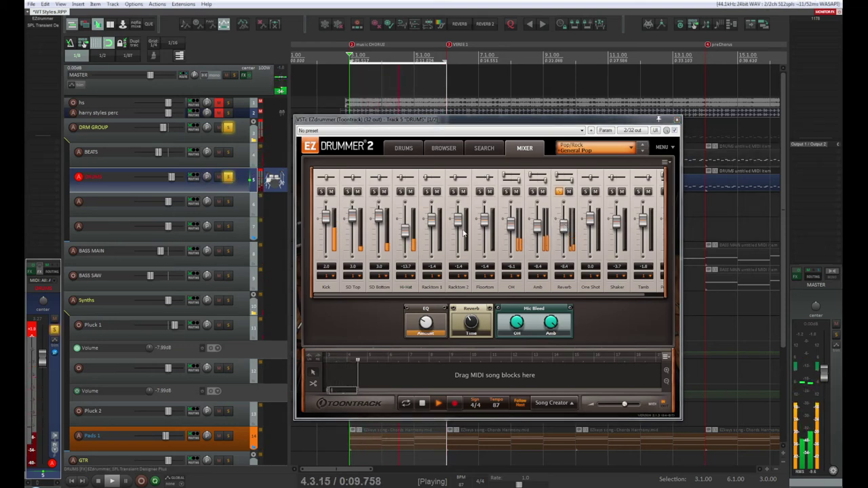
{"action": "mouse_move", "coordinate": [564, 223]}
{"action": "left_mouse_down"}
{"action": "mouse_move", "coordinate": [565, 232]}
{"action": "mouse_move", "coordinate": [563, 215]}
{"action": "left_mouse_up"}
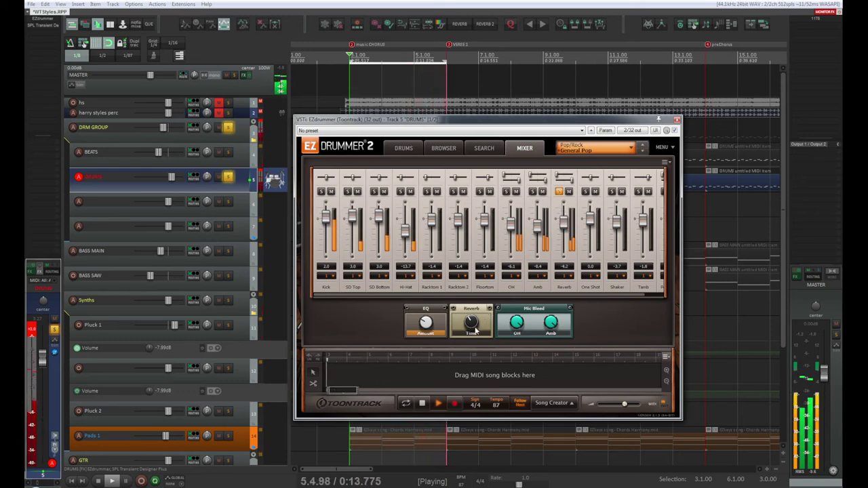
Step: Audition the OH and Amb Mic Bleed amounts through the soloed Reverb channel, and take Reverb out of solo
{"action": "mouse_move", "coordinate": [517, 323]}
{"action": "left_mouse_down"}
{"action": "mouse_move", "coordinate": [525, 373]}
{"action": "mouse_move", "coordinate": [518, 326]}
{"action": "left_mouse_up"}
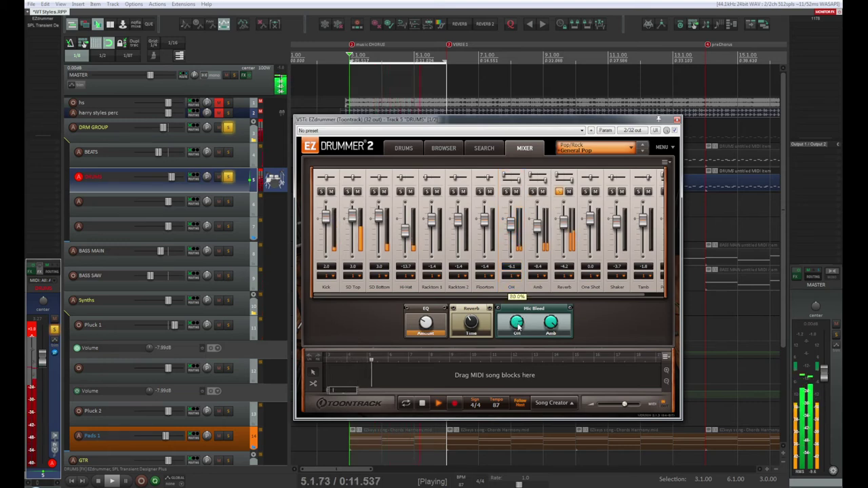
{"action": "left_click", "coordinate": [551, 324]}
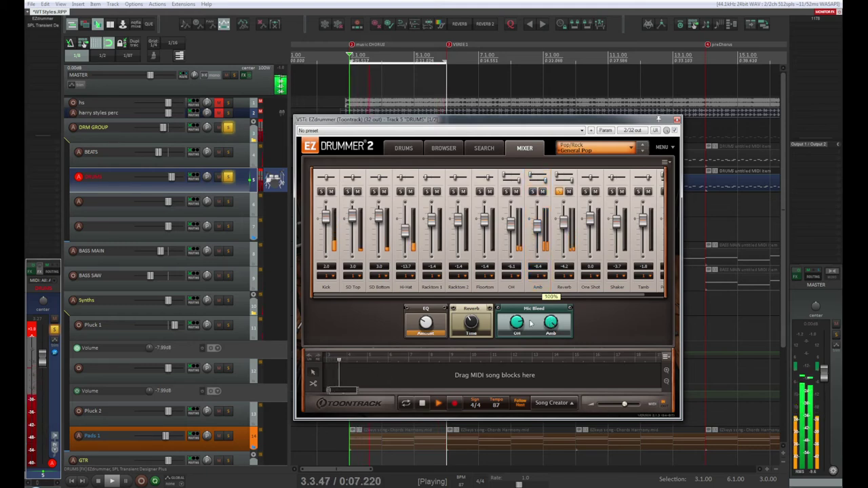
{"action": "mouse_move", "coordinate": [517, 325]}
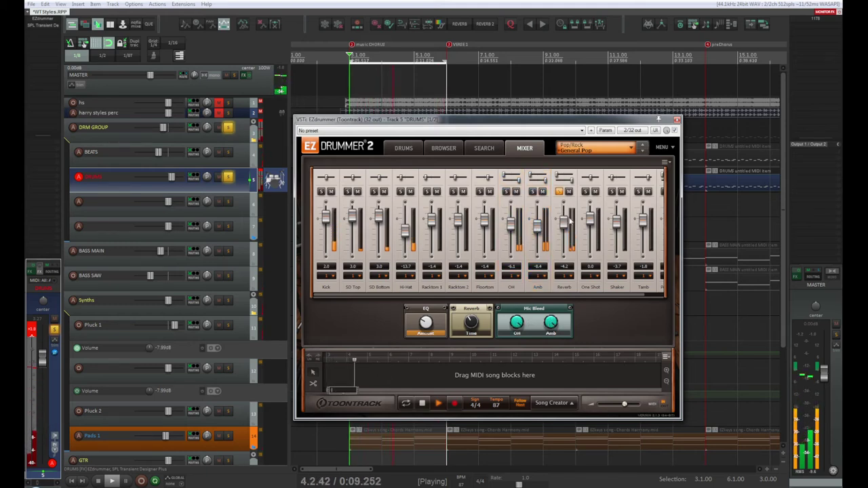
{"action": "left_click", "coordinate": [559, 192]}
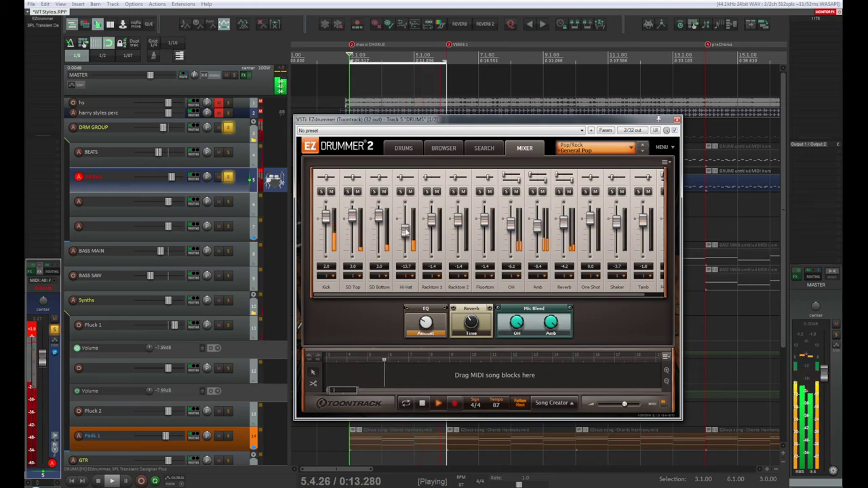
Step: Rebalance the drum channels, setting Kick to -10.3, SD Top to -3.7, SD Bottom to 2.0 and Hi-Hat to -7.0
{"action": "mouse_move", "coordinate": [405, 233]}
{"action": "left_mouse_down"}
{"action": "mouse_move", "coordinate": [406, 219]}
{"action": "mouse_move", "coordinate": [406, 229]}
{"action": "left_mouse_up"}
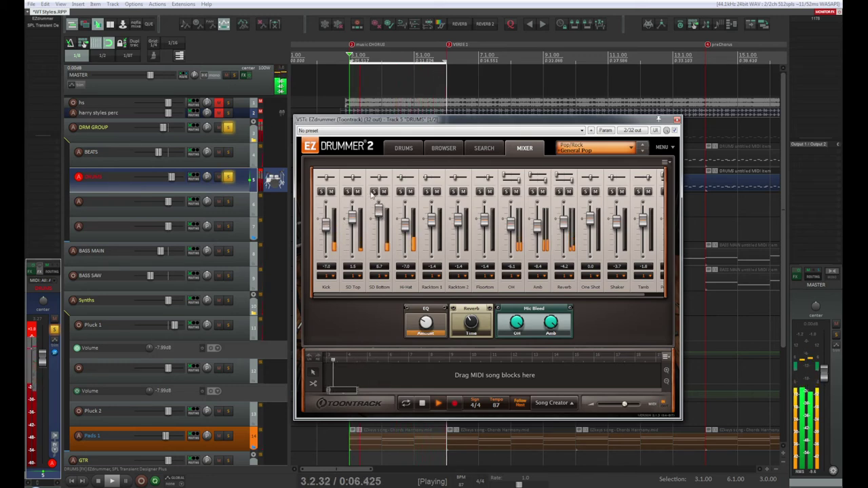
{"action": "left_click", "coordinate": [374, 191]}
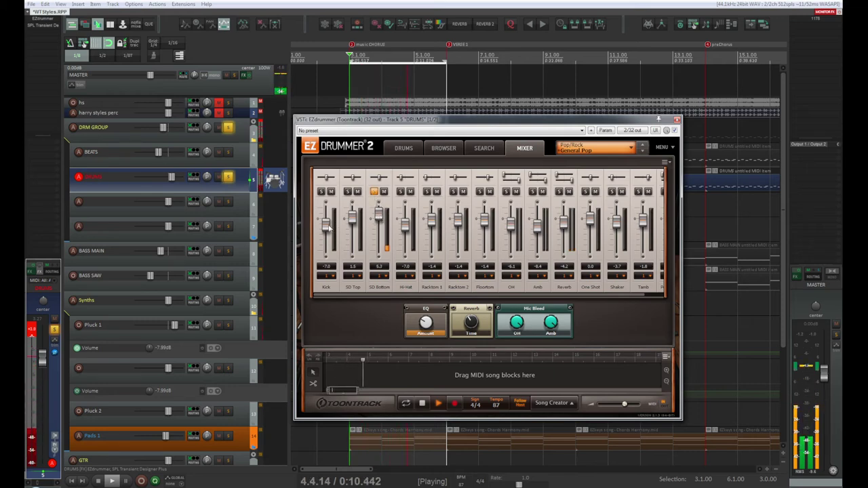
{"action": "left_click_drag", "start_coordinate": [326, 224], "coordinate": [352, 222]}
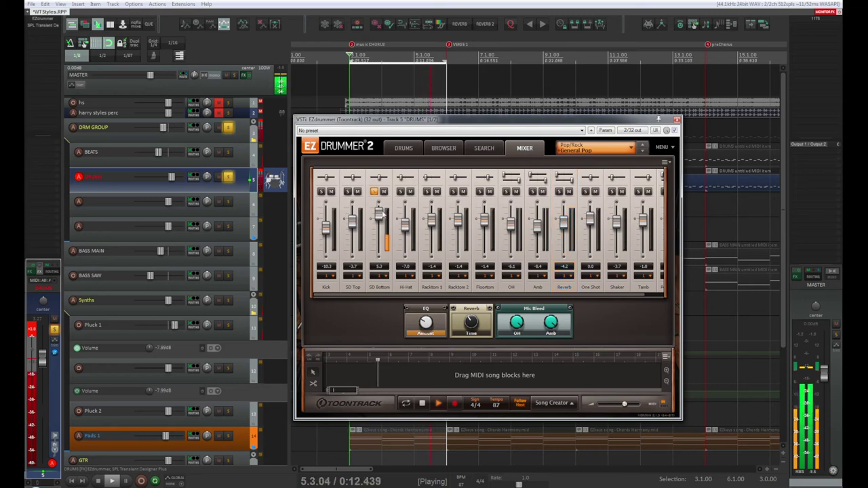
{"action": "left_click", "coordinate": [373, 191]}
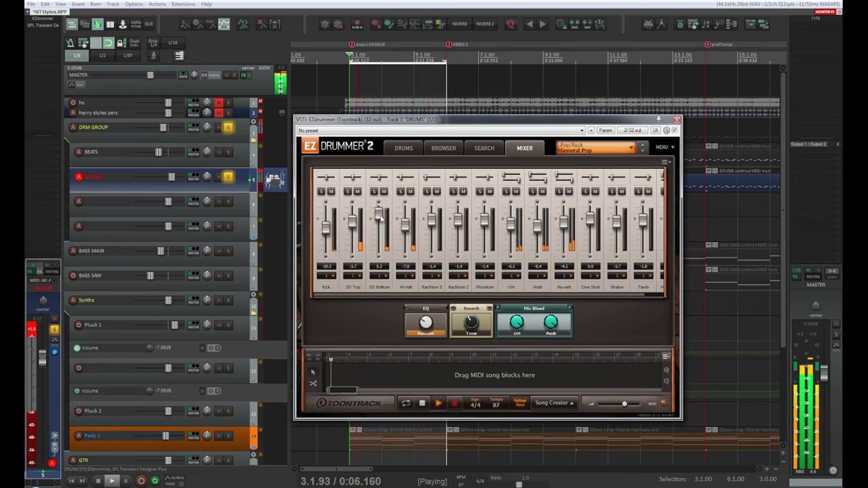
{"action": "left_click_drag", "start_coordinate": [380, 217], "coordinate": [381, 222]}
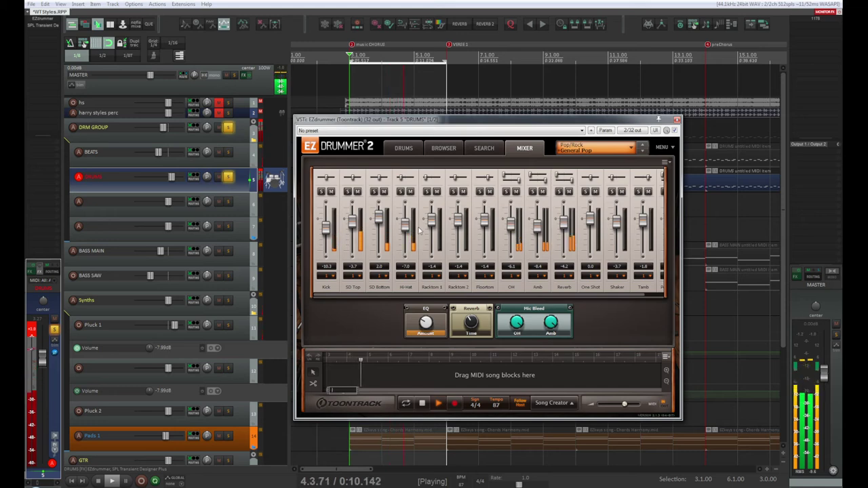
Step: Check the Hi-Hat channel in solo and lower its level to -16.0 in the full kit
{"action": "left_click", "coordinate": [400, 192]}
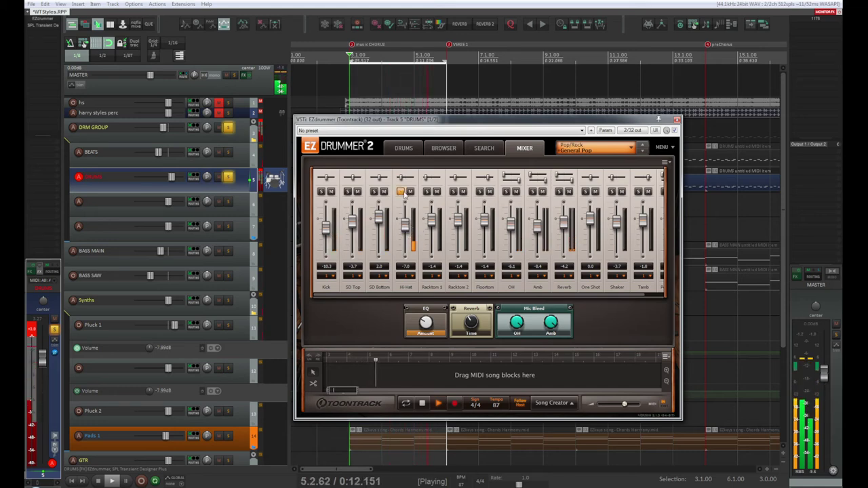
{"action": "left_click_drag", "start_coordinate": [404, 231], "coordinate": [404, 232]}
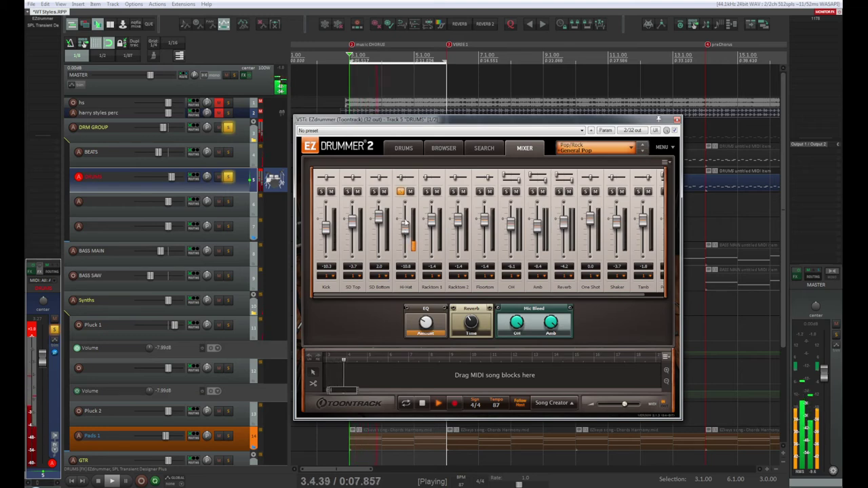
{"action": "left_click", "coordinate": [401, 192]}
{"action": "left_click_drag", "start_coordinate": [405, 226], "coordinate": [405, 235]}
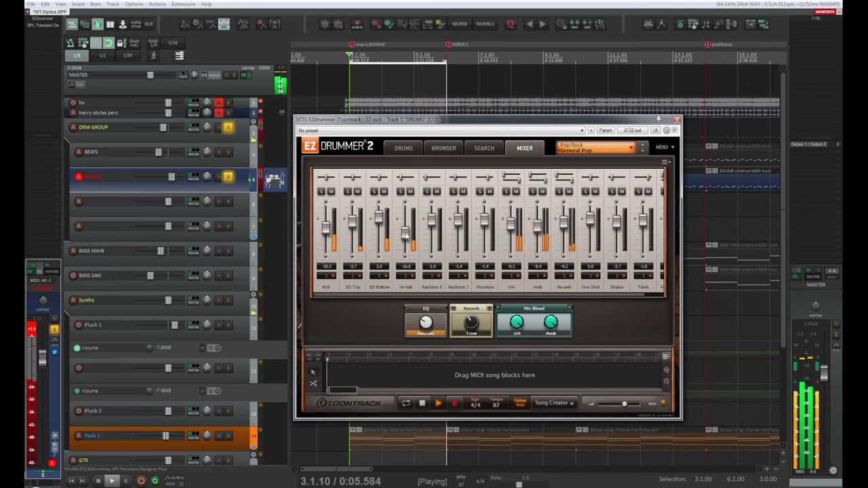
Step: Unsolo the DRUMS track, close its EZdrummer window, and play the chorus loop with only the BEATS track soloed
{"action": "left_click", "coordinate": [234, 180]}
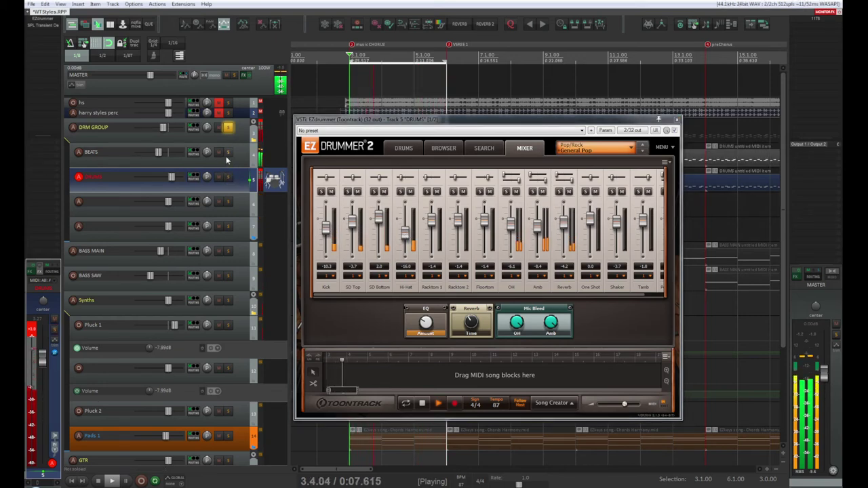
{"action": "left_click", "coordinate": [677, 120]}
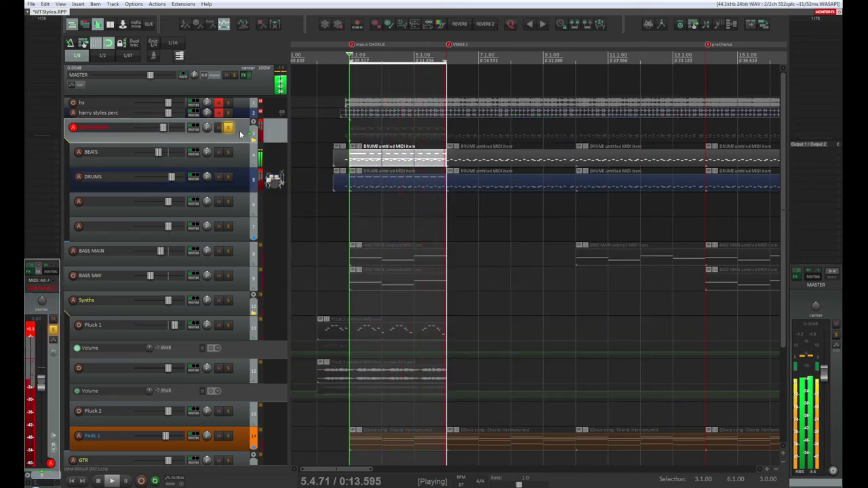
{"action": "left_click", "coordinate": [231, 156]}
{"action": "key", "text": "space"}
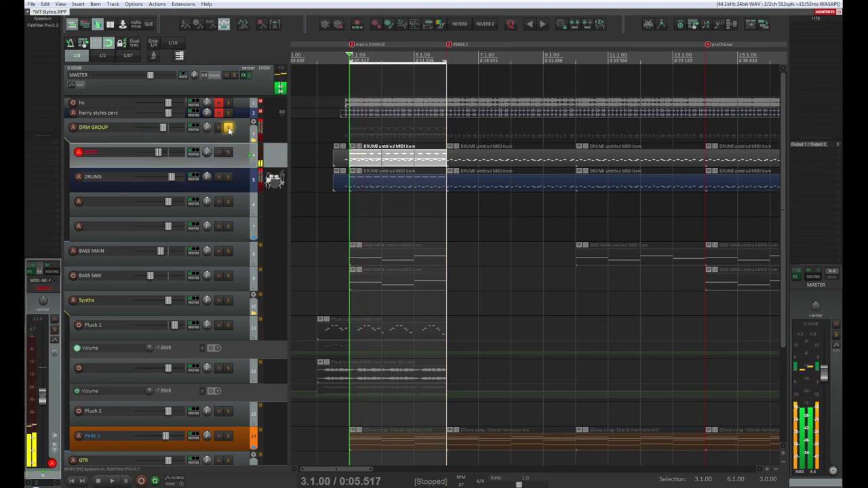
{"action": "left_click", "coordinate": [228, 152]}
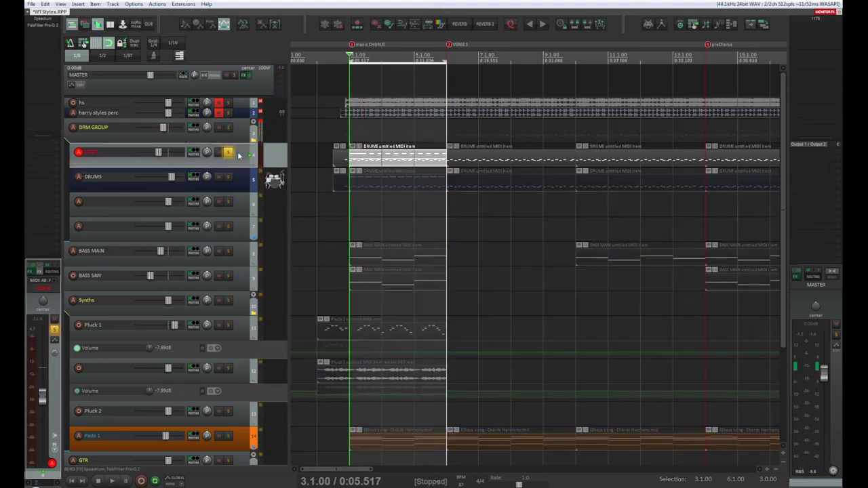
{"action": "key", "text": "space"}
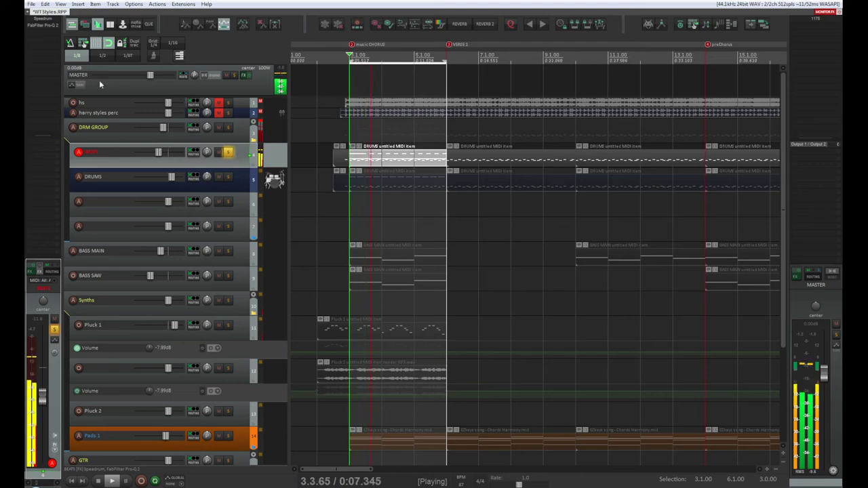
Step: Open the Speedrum instrument on BEATS, move its window clear, and audition the chorus loop with the Behavior Crash pad selected
{"action": "key", "text": "space"}
{"action": "left_click", "coordinate": [207, 152]}
{"action": "key", "text": "space"}
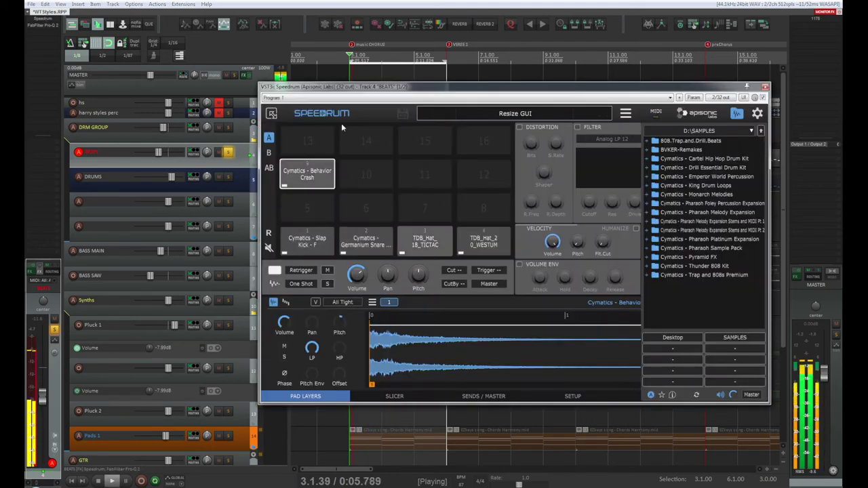
{"action": "left_click_drag", "start_coordinate": [437, 88], "coordinate": [323, 56]}
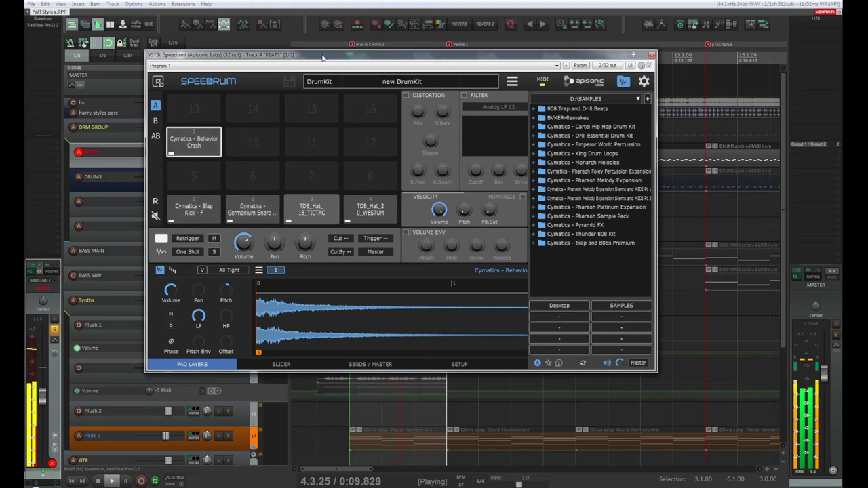
{"action": "left_click", "coordinate": [207, 144]}
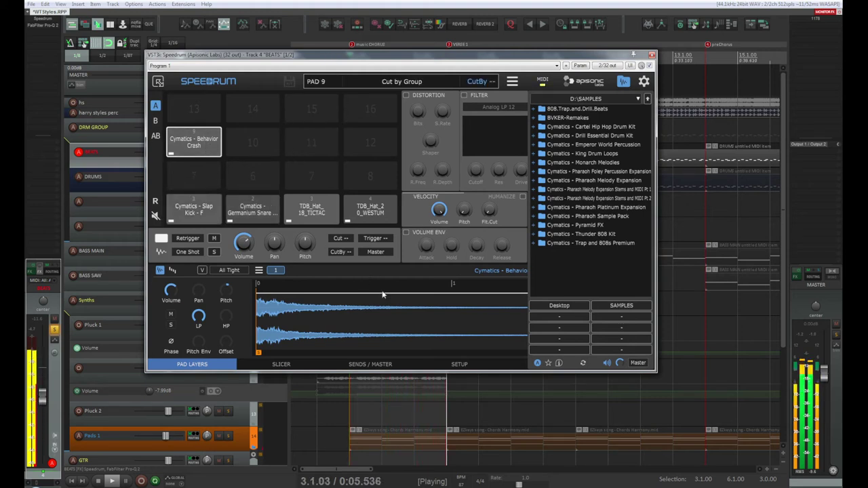
{"action": "key", "text": "space"}
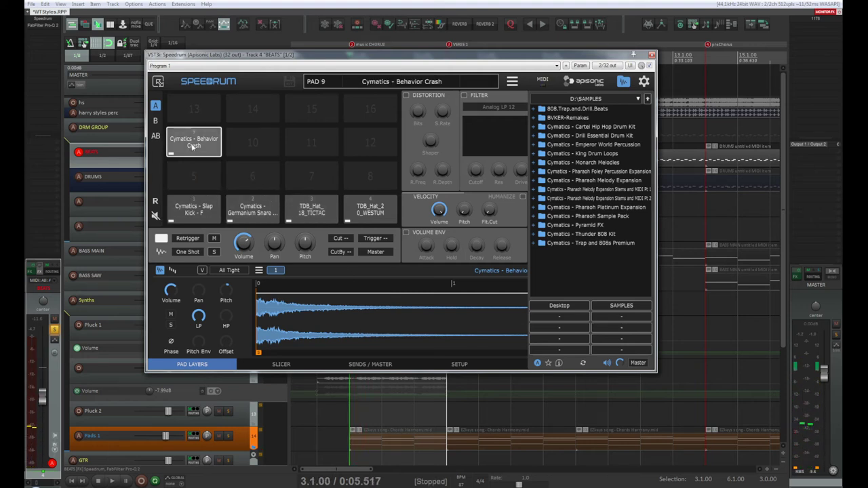
Step: Solo the Behavior Crash pad, set its layer pitch to 2.00 during playback, and inspect the sample's waveform
{"action": "left_click", "coordinate": [193, 145]}
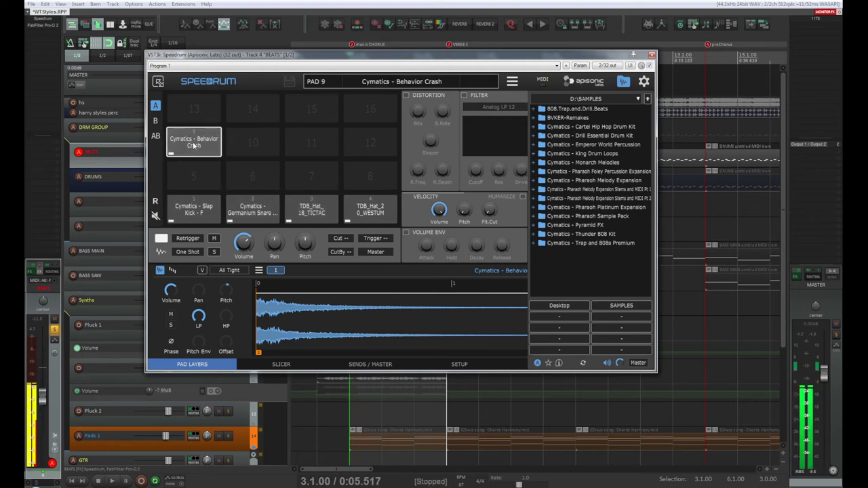
{"action": "left_click", "coordinate": [214, 252]}
{"action": "key", "text": "space"}
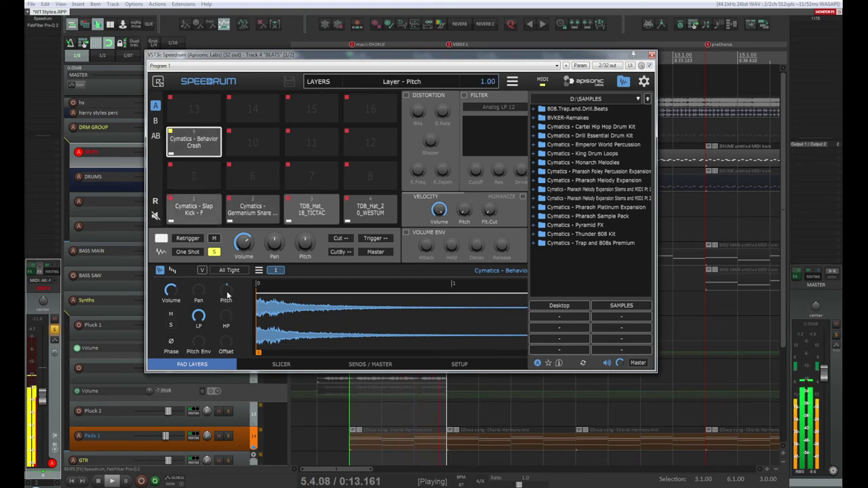
{"action": "scroll", "coordinate": [228, 293], "scroll_direction": "up", "scroll_amount": 1}
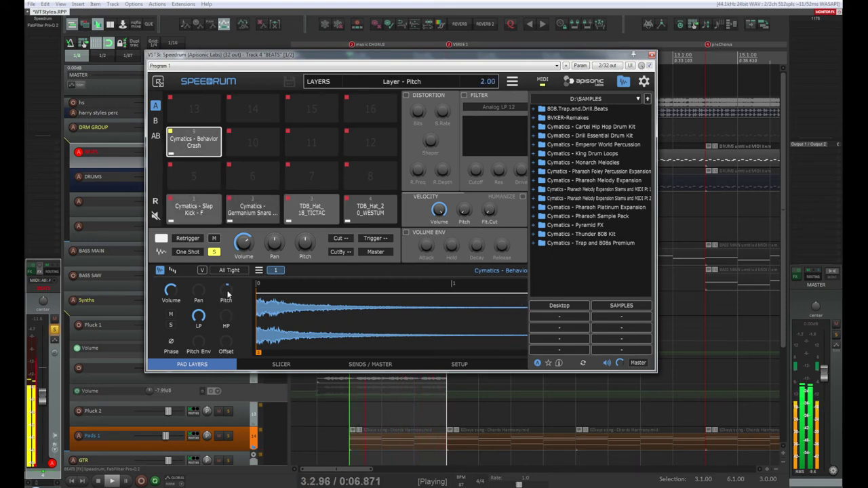
{"action": "scroll", "coordinate": [227, 293], "scroll_direction": "up", "scroll_amount": 1}
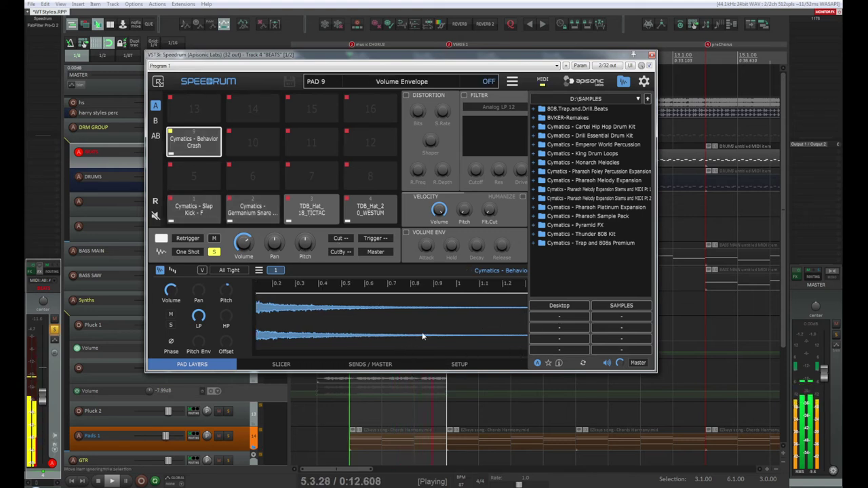
{"action": "scroll", "coordinate": [383, 336], "scroll_direction": "up", "scroll_amount": 2}
{"action": "scroll", "coordinate": [383, 337], "scroll_direction": "down", "scroll_amount": 2}
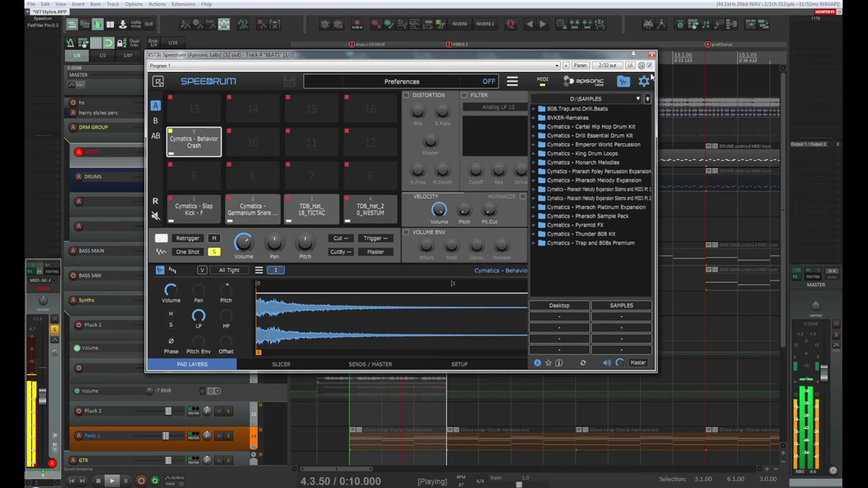
Step: Hide the sample browser, trim the Behavior Crash sample end to about 0.4 s during playback, and unsolo the pad
{"action": "left_click", "coordinate": [624, 82]}
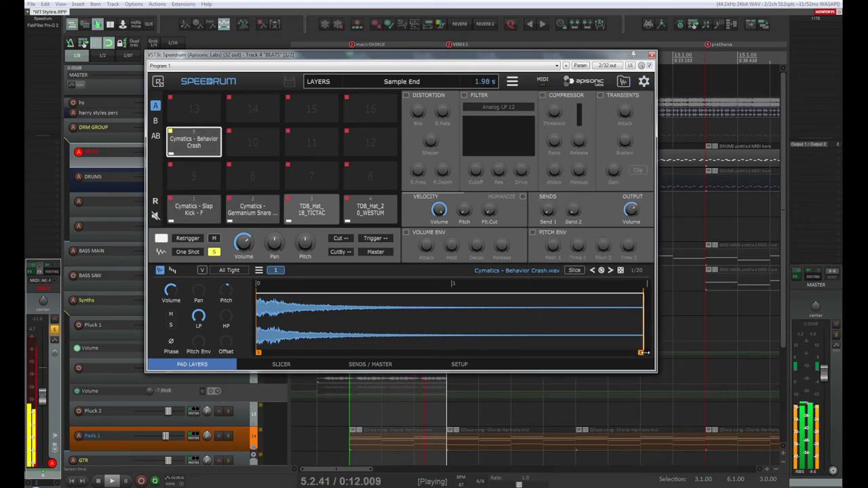
{"action": "mouse_move", "coordinate": [646, 339]}
{"action": "left_mouse_down"}
{"action": "mouse_move", "coordinate": [350, 347]}
{"action": "mouse_move", "coordinate": [292, 340]}
{"action": "mouse_move", "coordinate": [330, 351]}
{"action": "mouse_move", "coordinate": [463, 342]}
{"action": "mouse_move", "coordinate": [313, 352]}
{"action": "mouse_move", "coordinate": [337, 353]}
{"action": "left_mouse_up"}
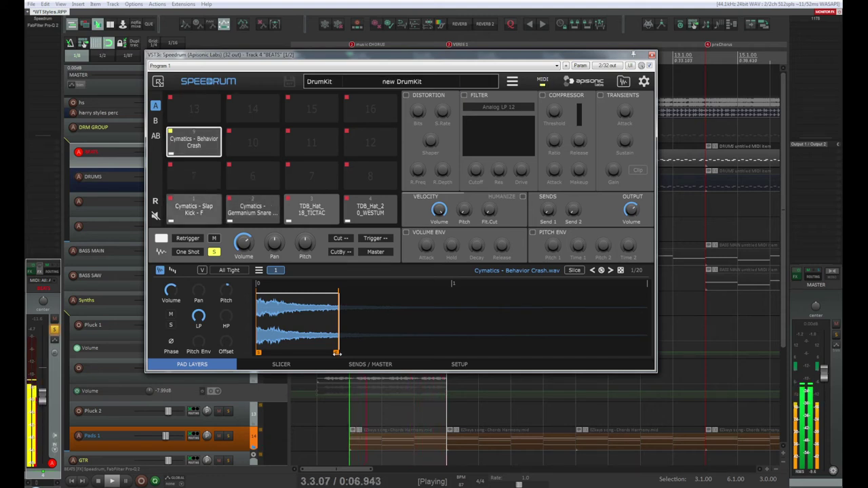
{"action": "left_click_drag", "start_coordinate": [337, 354], "coordinate": [333, 355]}
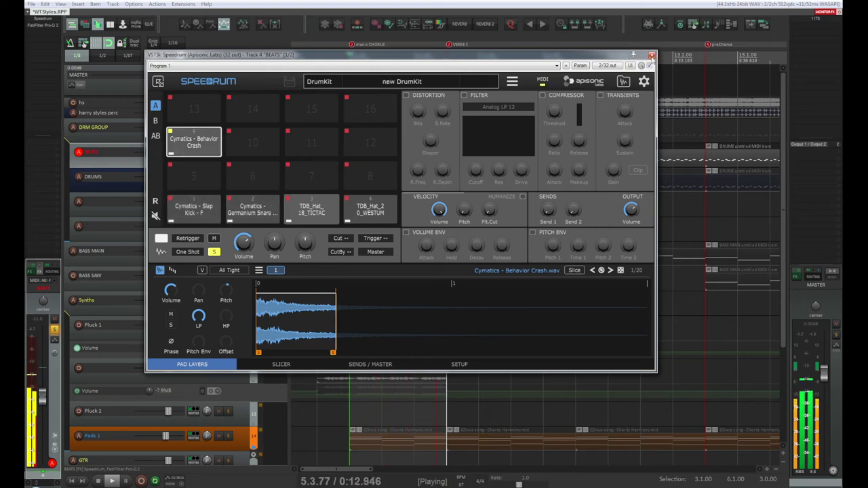
{"action": "left_click", "coordinate": [215, 253]}
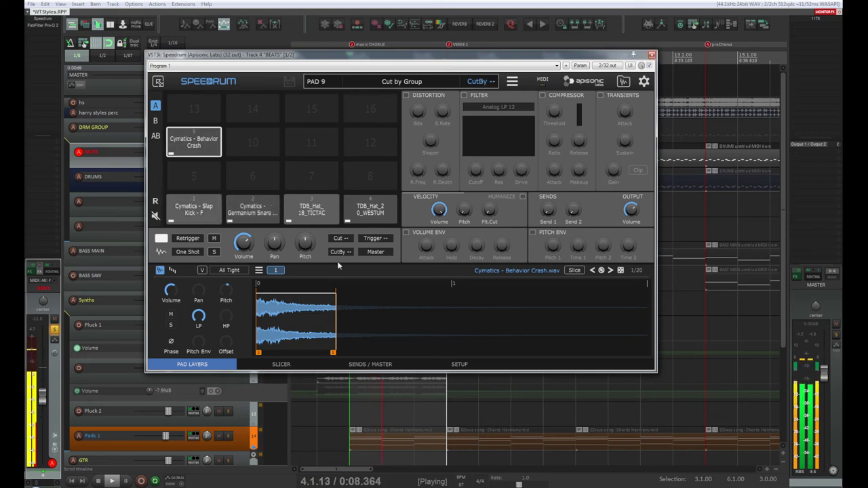
Step: Set the TDB_Hat_18_TICTAC pad's layer pitch to -2.00 and volume to -4.12 dB using pad solo, and close Speedrum
{"action": "left_click", "coordinate": [313, 213]}
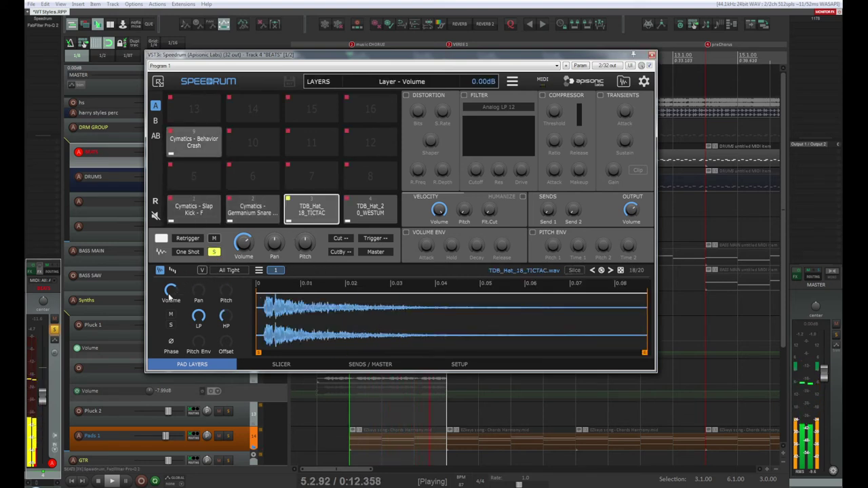
{"action": "left_click_drag", "start_coordinate": [226, 298], "coordinate": [225, 308]}
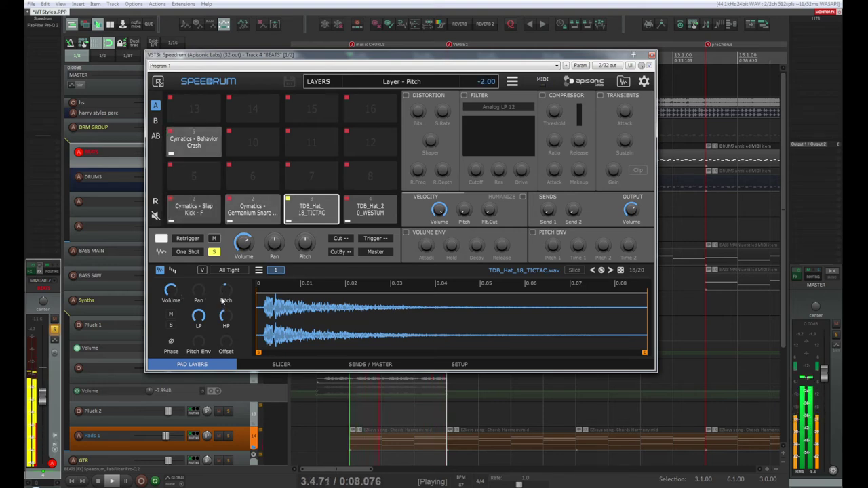
{"action": "left_click_drag", "start_coordinate": [167, 293], "coordinate": [172, 301]}
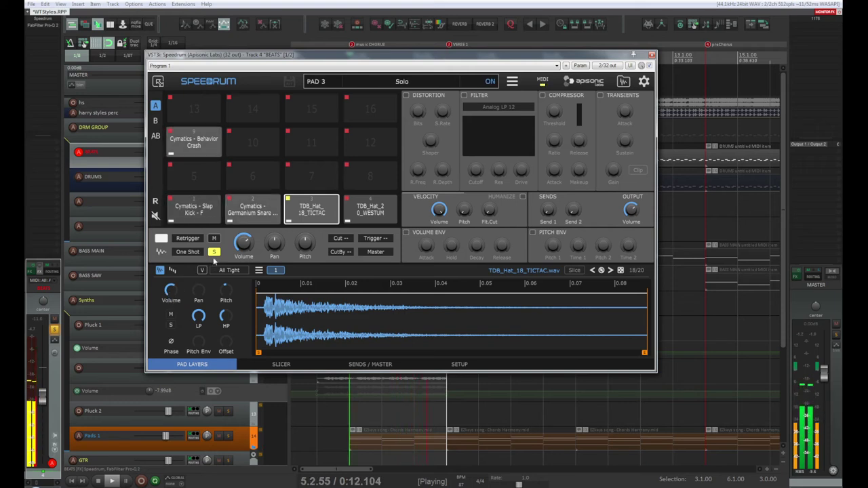
{"action": "left_click_drag", "start_coordinate": [170, 291], "coordinate": [172, 298]}
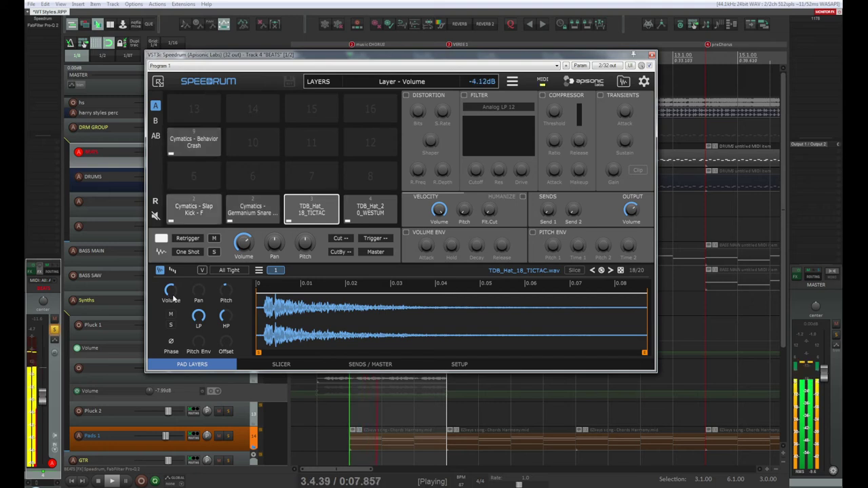
{"action": "left_click", "coordinate": [652, 55]}
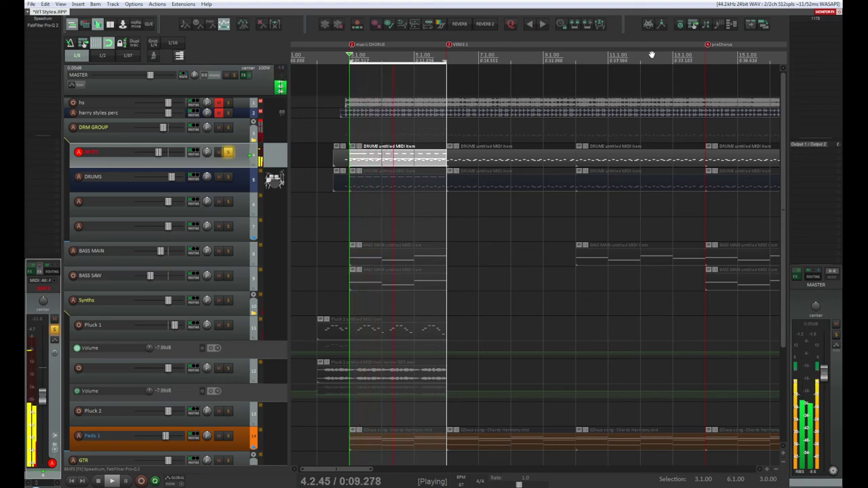
Step: Unsolo BEATS to play the full chorus mix, and toggle the DRUMS track's solo to compare it in context
{"action": "left_click", "coordinate": [228, 153]}
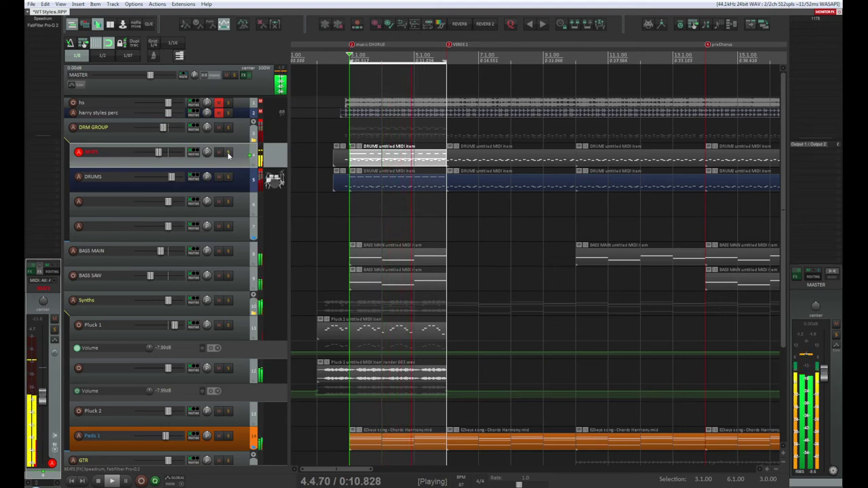
{"action": "left_click", "coordinate": [243, 181]}
{"action": "left_click", "coordinate": [228, 178]}
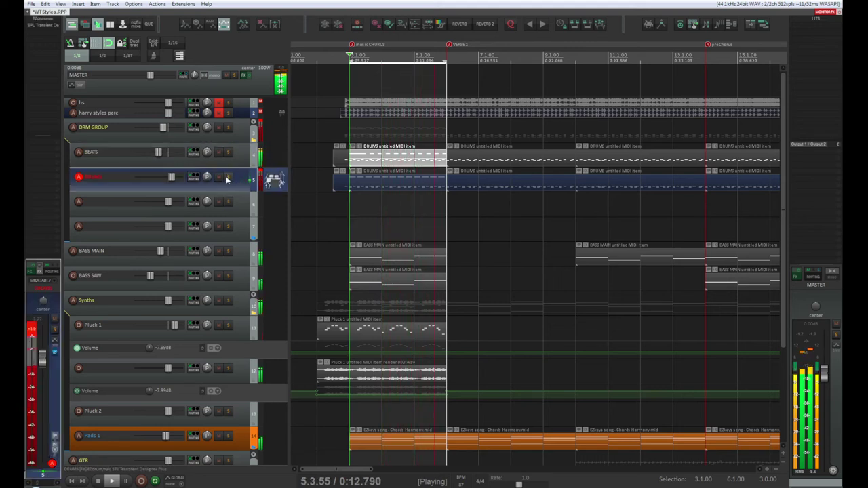
{"action": "left_click", "coordinate": [227, 178]}
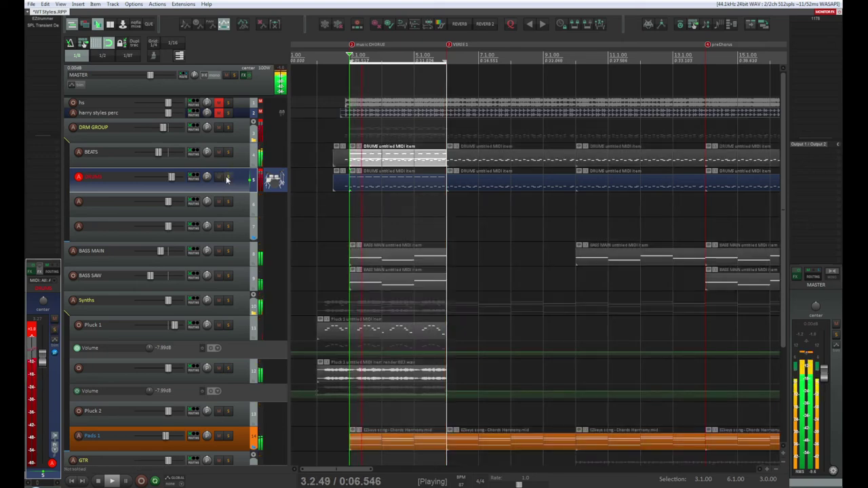
{"action": "left_click", "coordinate": [227, 178]}
{"action": "left_click", "coordinate": [228, 177]}
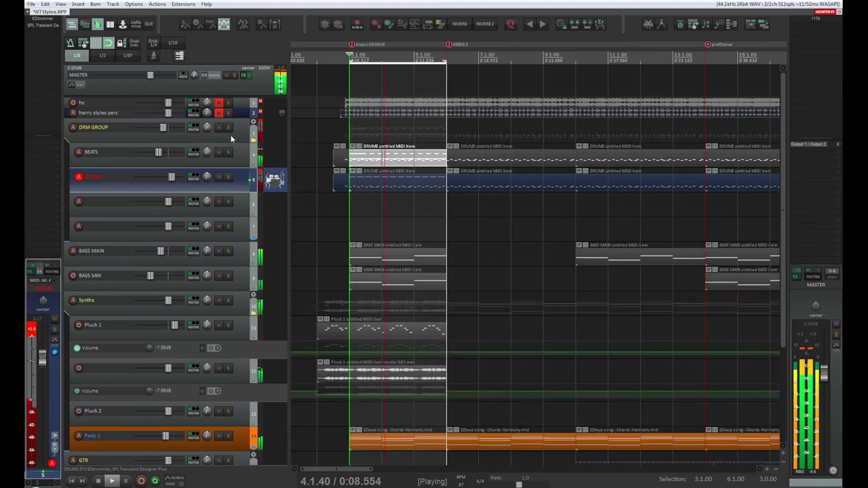
Step: Solo the DRM GROUP folder and check the BEATS, group and DRUMS track meters during the chorus loop
{"action": "left_click", "coordinate": [228, 127]}
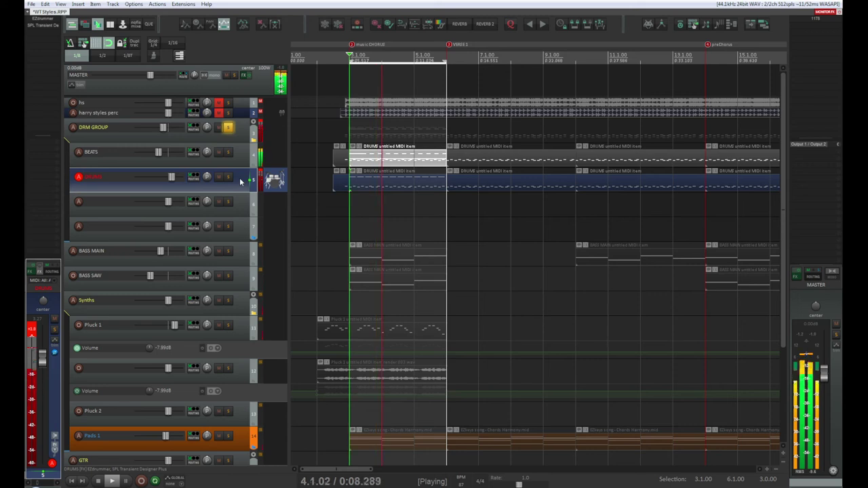
{"action": "left_click", "coordinate": [240, 156]}
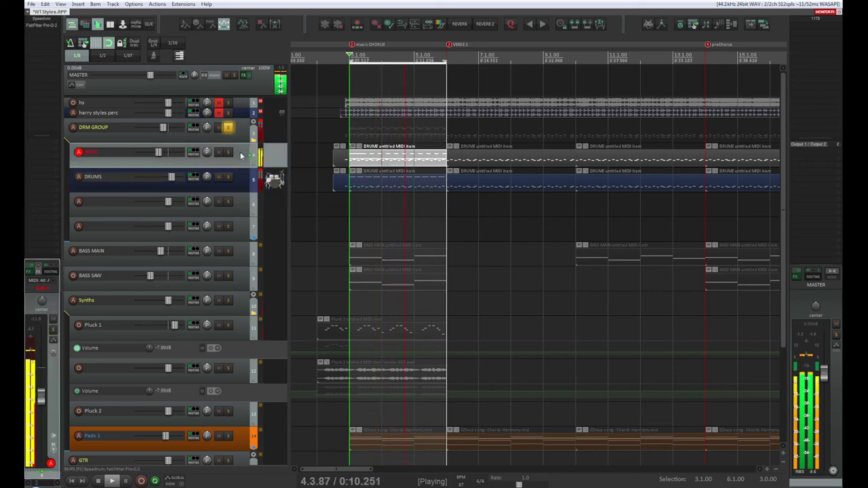
{"action": "left_click", "coordinate": [237, 131]}
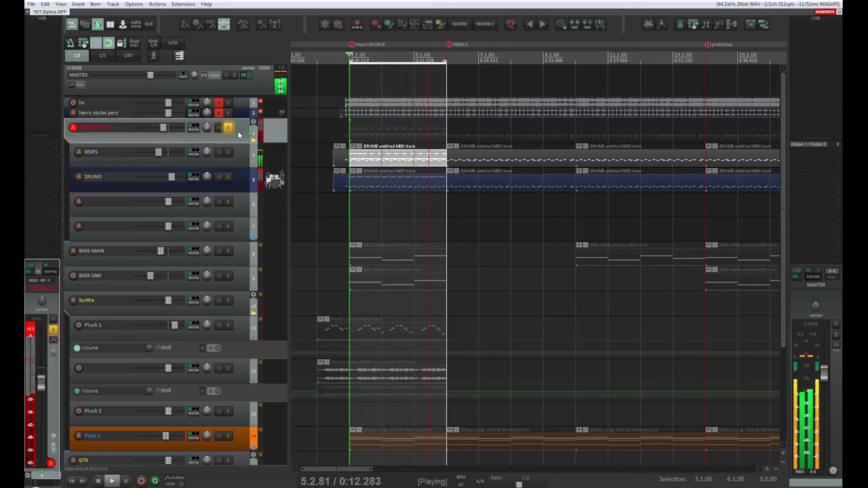
{"action": "left_click", "coordinate": [241, 184]}
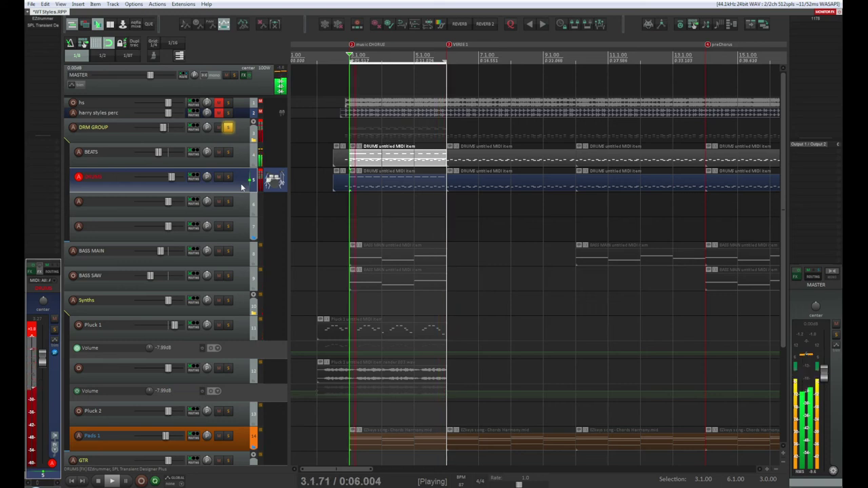
Step: Compare DRUMS and BEATS individually within the soloed drum group, finish with DRUMS soloed, and stop playback
{"action": "left_click", "coordinate": [229, 177]}
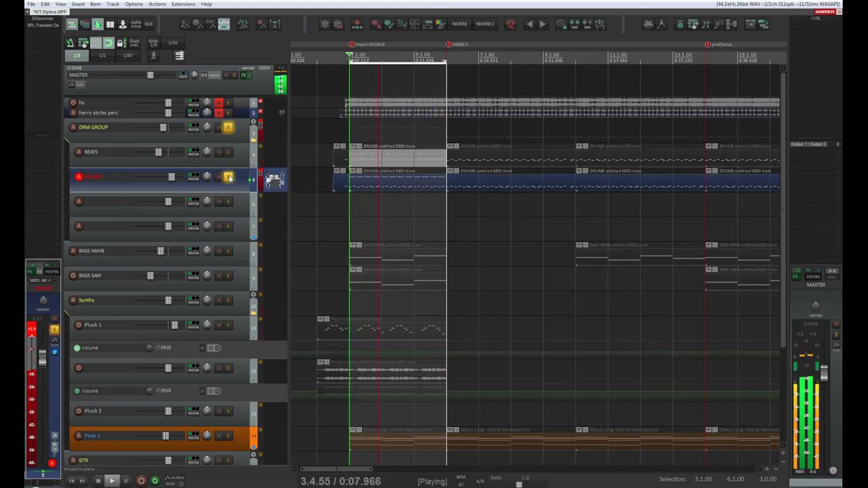
{"action": "left_click", "coordinate": [228, 154]}
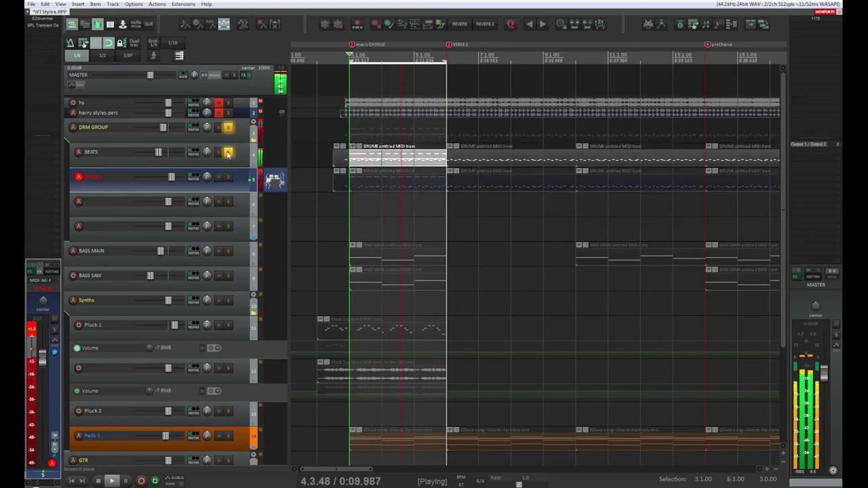
{"action": "left_click", "coordinate": [228, 153]}
{"action": "left_click", "coordinate": [229, 177]}
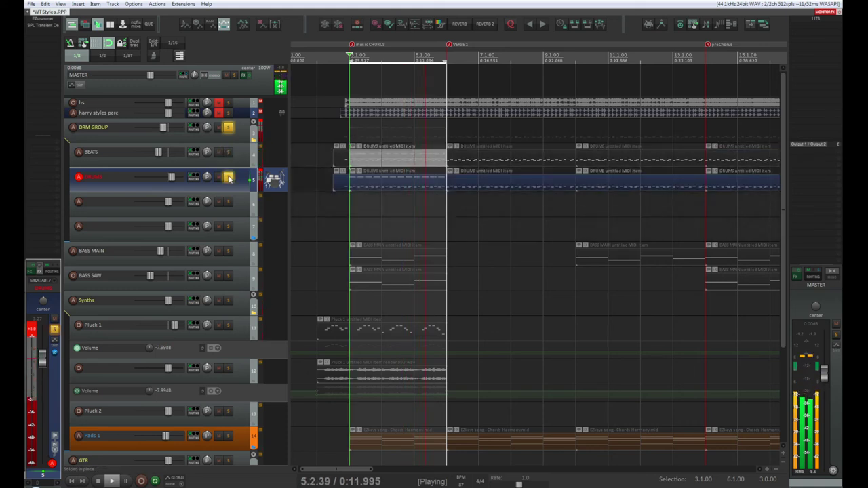
{"action": "left_click", "coordinate": [231, 178]}
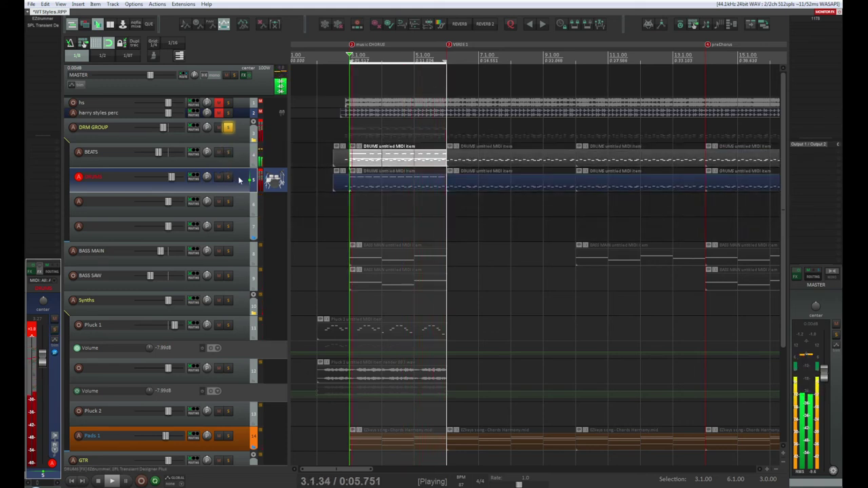
{"action": "left_click", "coordinate": [229, 177]}
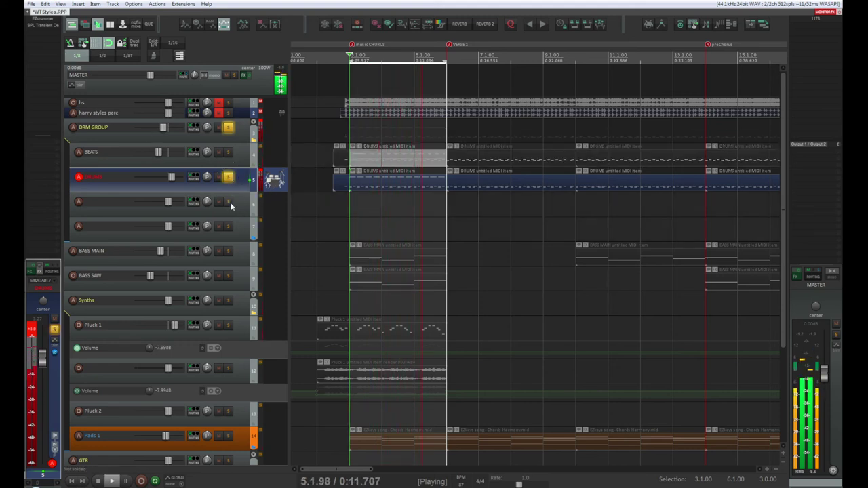
{"action": "key", "text": "space"}
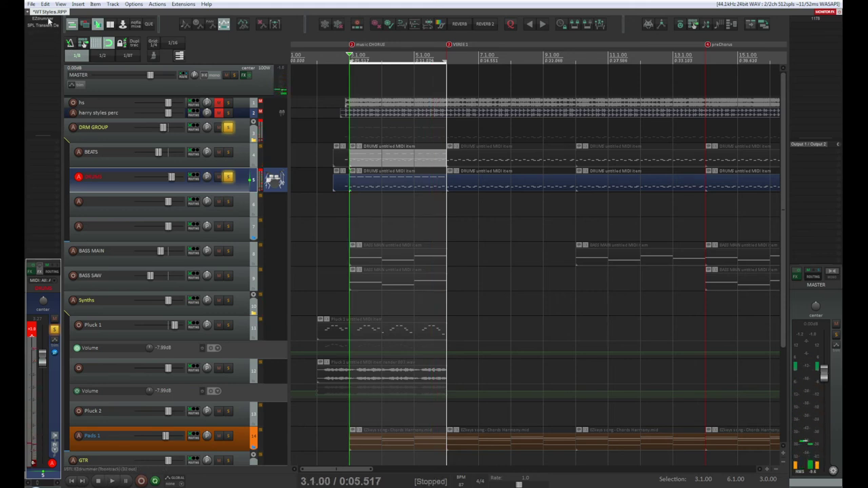
Step: Open SPL Transient Designer Plus on DRUMS, raise its attack during soloed playback, and unsolo the track
{"action": "left_click", "coordinate": [48, 26]}
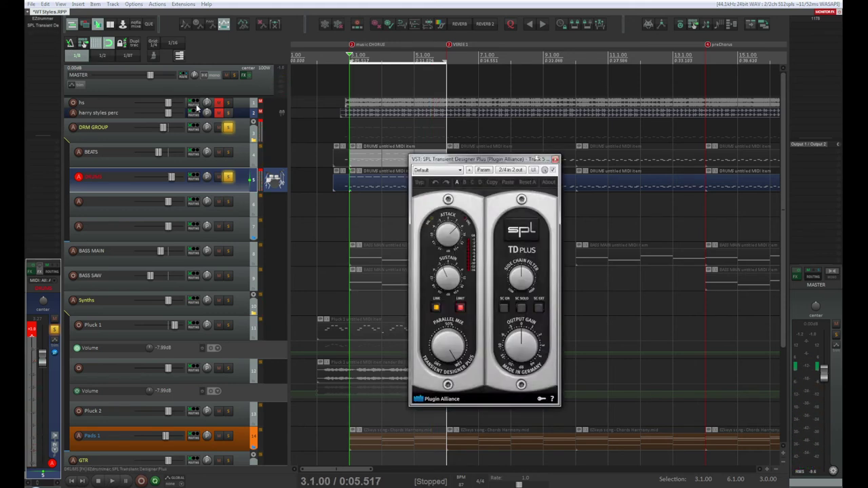
{"action": "key", "text": "space"}
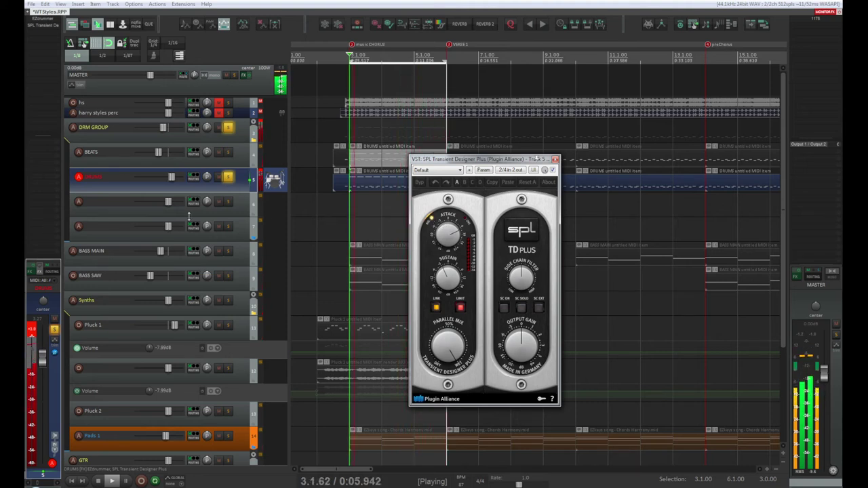
{"action": "left_click", "coordinate": [234, 191]}
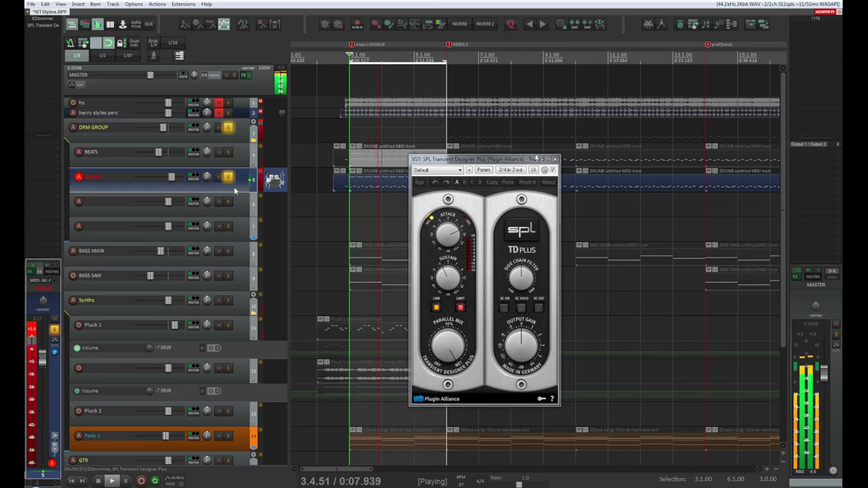
{"action": "left_click", "coordinate": [447, 234]}
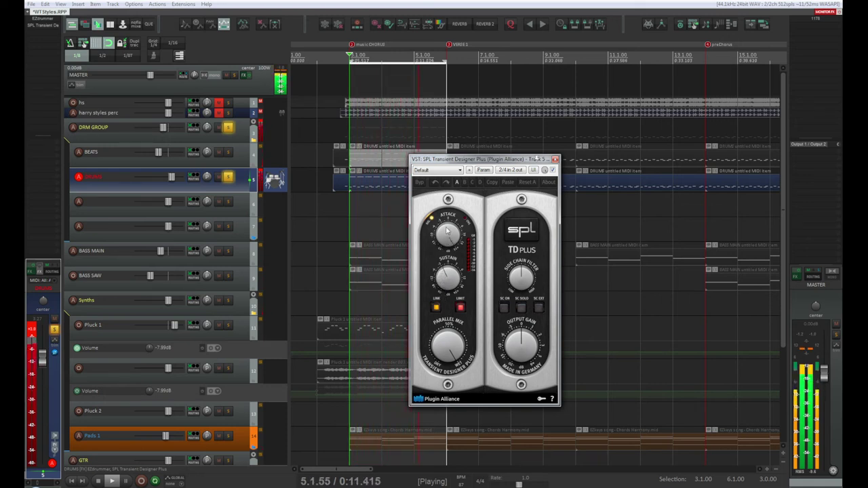
{"action": "left_click", "coordinate": [228, 178]}
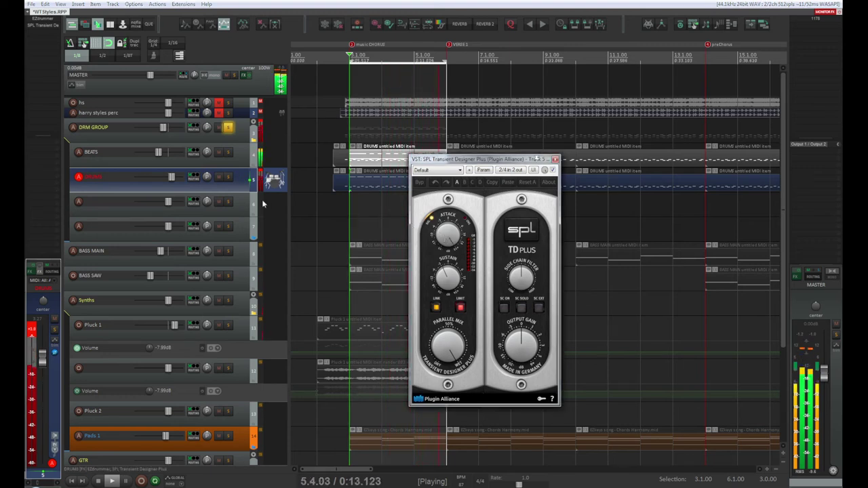
Step: Open EZdrummer on DRUMS, raise the Kick channel to -4.2 in the mixer, and close its window
{"action": "left_click", "coordinate": [241, 182]}
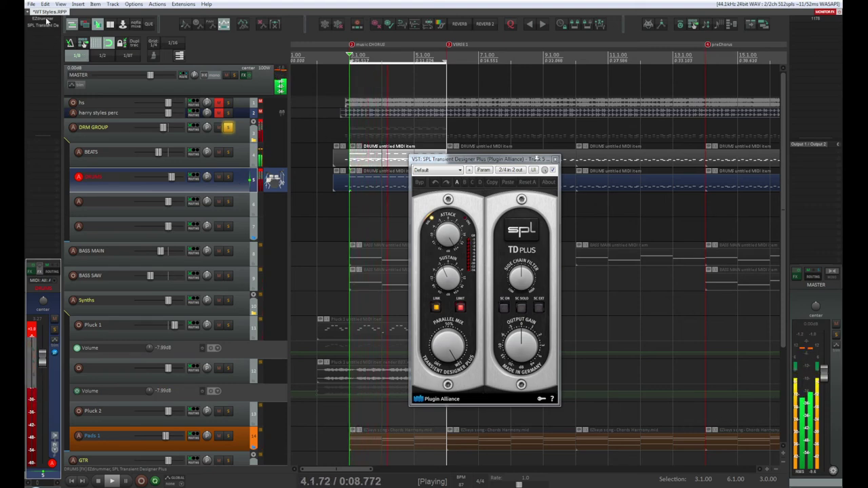
{"action": "left_click", "coordinate": [46, 20]}
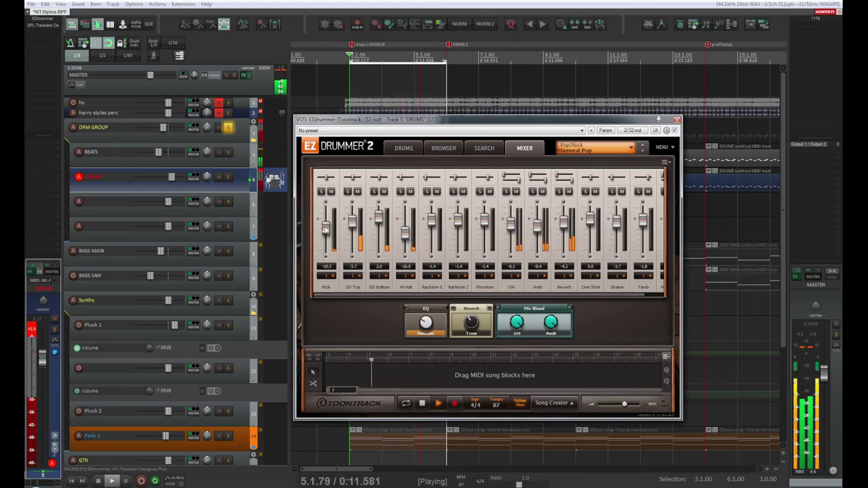
{"action": "left_click_drag", "start_coordinate": [321, 226], "coordinate": [325, 220]}
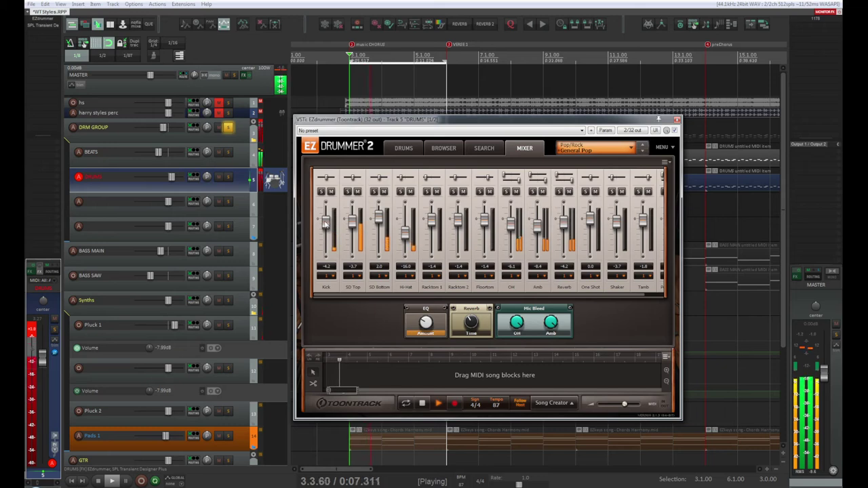
{"action": "left_click", "coordinate": [677, 120]}
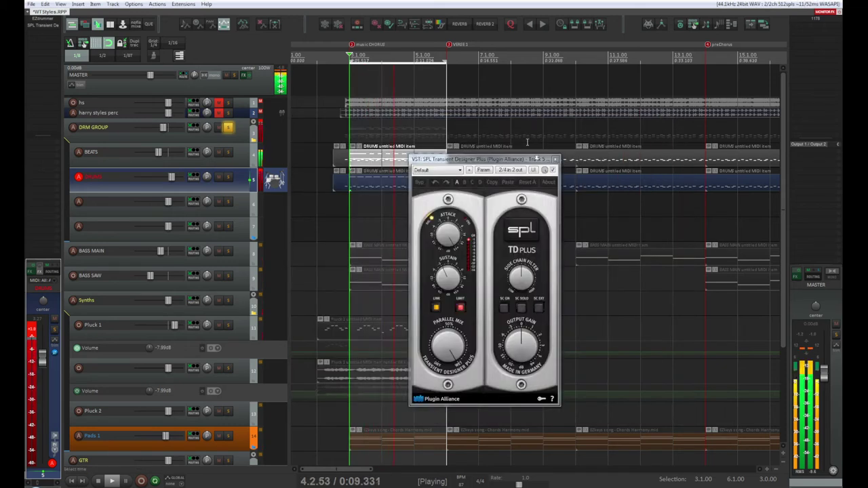
Step: Audition a high sustain in Transient Designer Plus with DRUMS soloed, and turn the sustain back down to a negative setting
{"action": "left_click", "coordinate": [448, 238]}
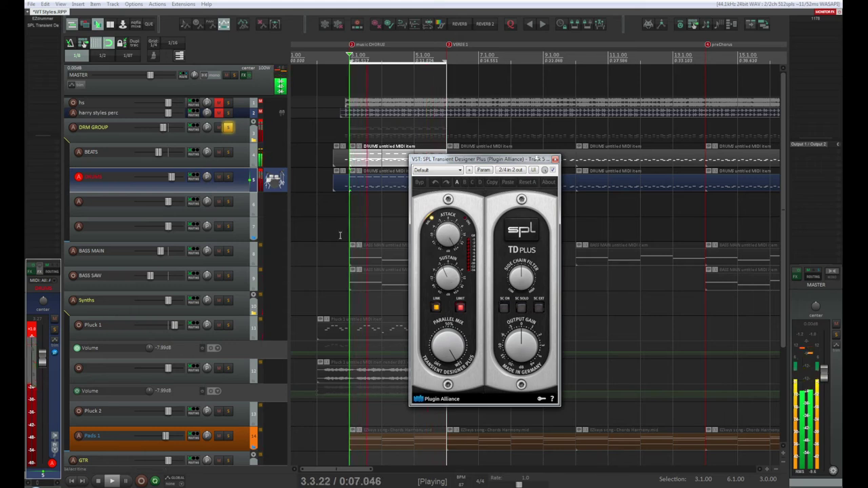
{"action": "left_click", "coordinate": [451, 277]}
{"action": "left_click", "coordinate": [453, 277]}
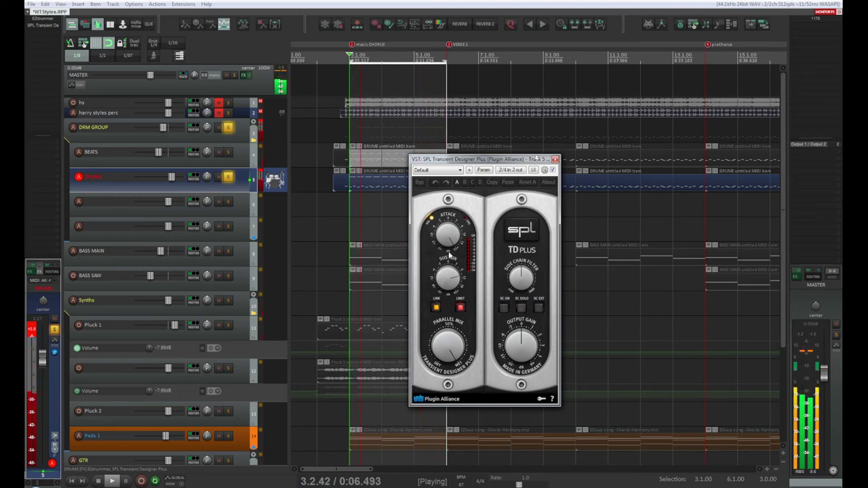
{"action": "left_click_drag", "start_coordinate": [448, 272], "coordinate": [448, 282]}
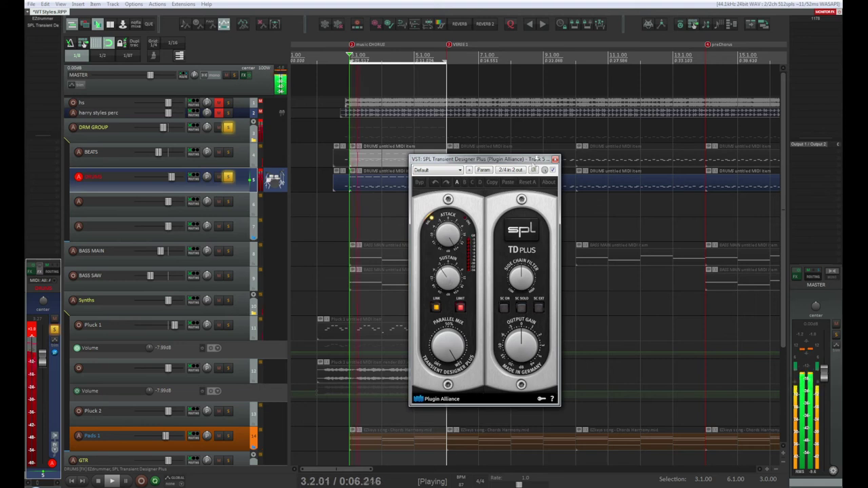
Step: Close Transient Designer Plus, play DRUMS unsoloed within the drum group, and reopen EZdrummer with DRUMS soloed
{"action": "left_click", "coordinate": [555, 159]}
{"action": "left_click", "coordinate": [228, 177]}
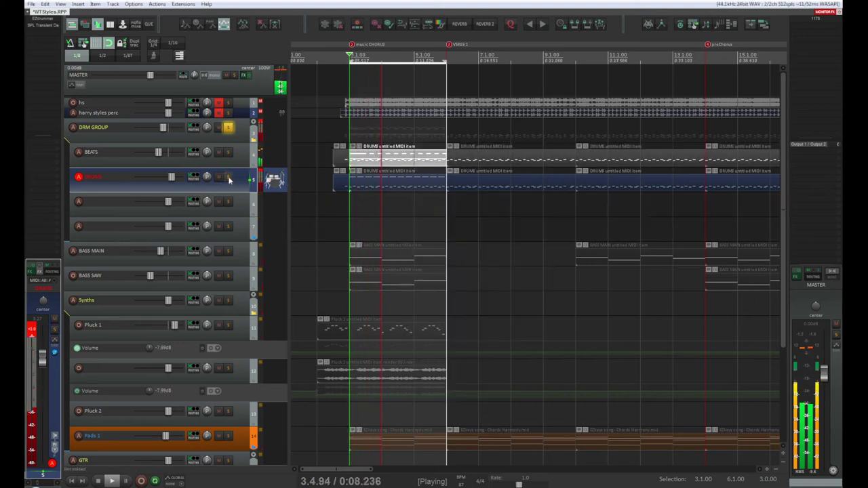
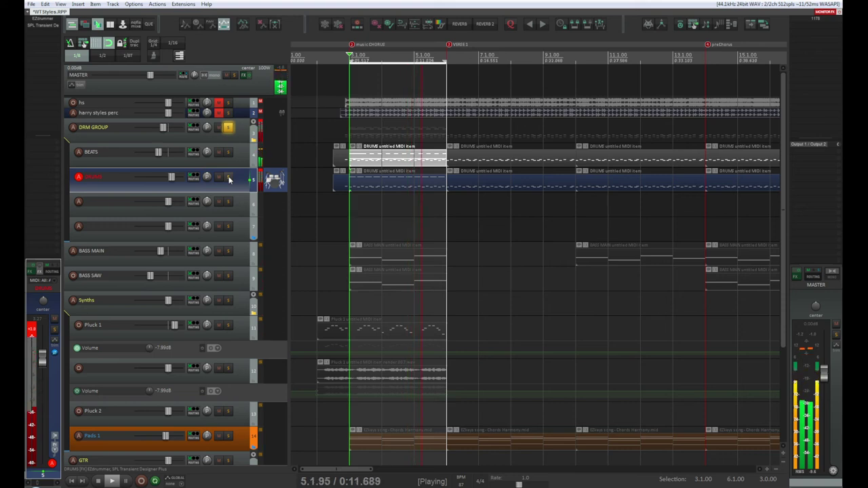
{"action": "left_click", "coordinate": [271, 179]}
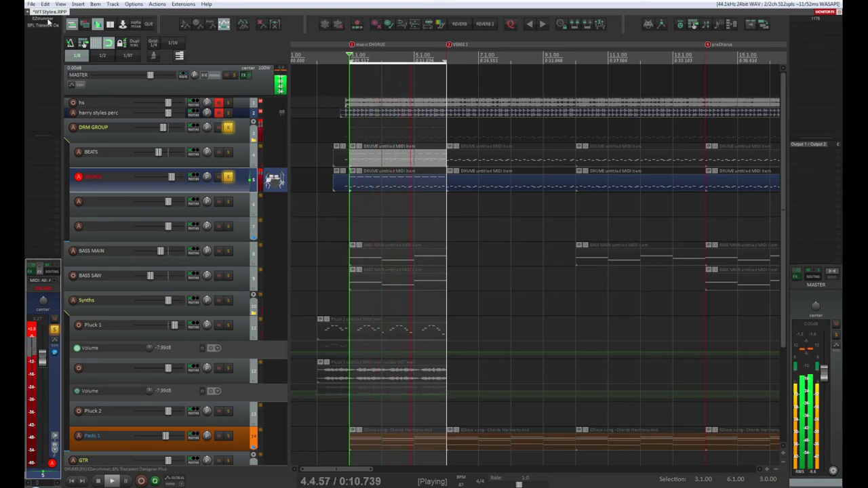
{"action": "left_click", "coordinate": [227, 176]}
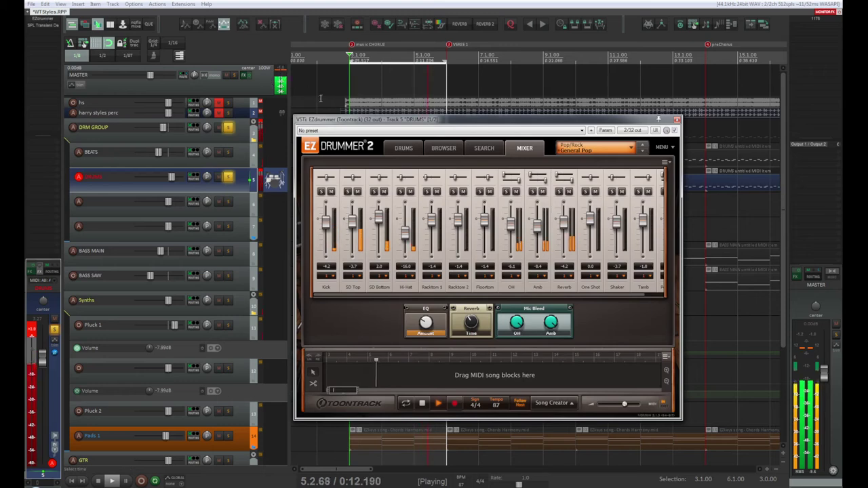
Step: Open the kit's Hi-Hat settings, try its pitch, and audition the Vintage Rock hats Paiste Formula - Sticks and Paiste Formula - Brushes
{"action": "left_click", "coordinate": [403, 148]}
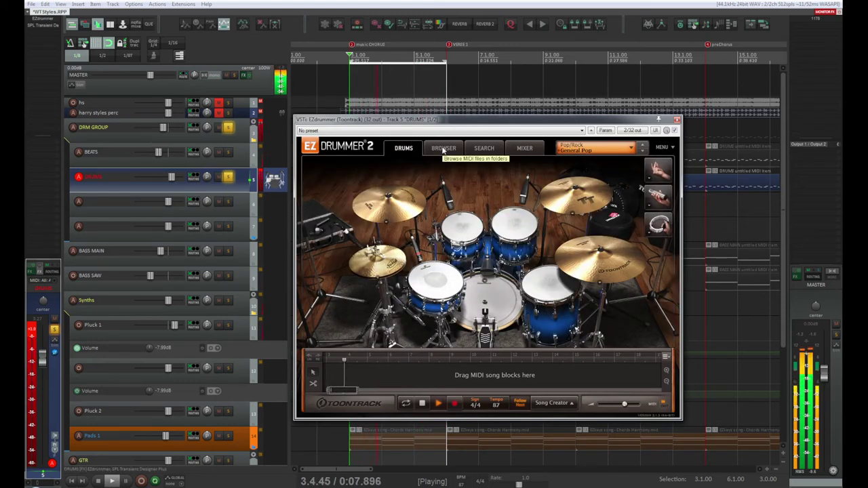
{"action": "left_click", "coordinate": [378, 280]}
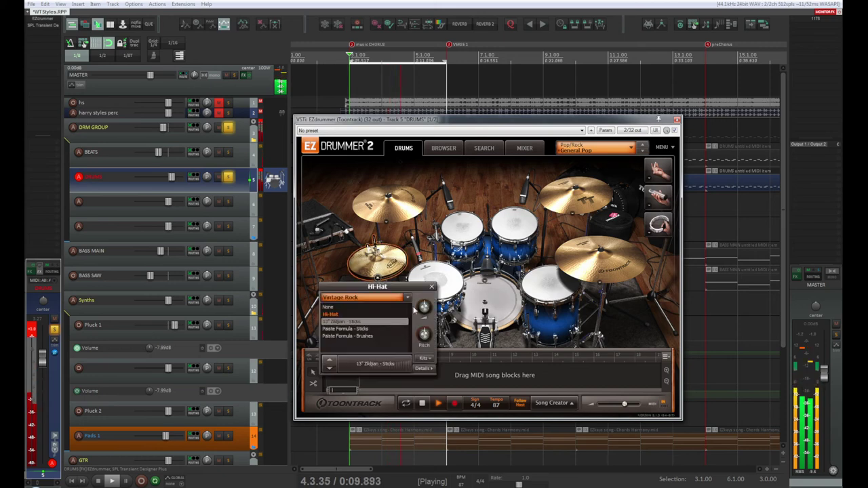
{"action": "left_click_drag", "start_coordinate": [426, 339], "coordinate": [425, 337]}
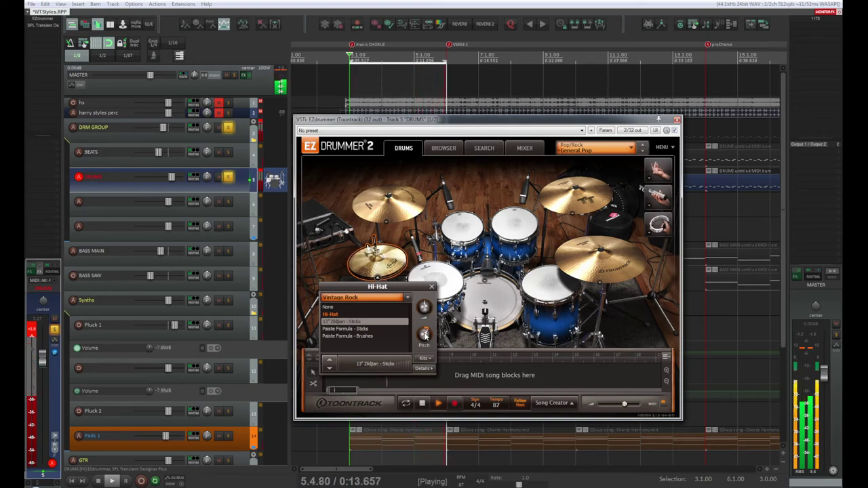
{"action": "left_click", "coordinate": [354, 329]}
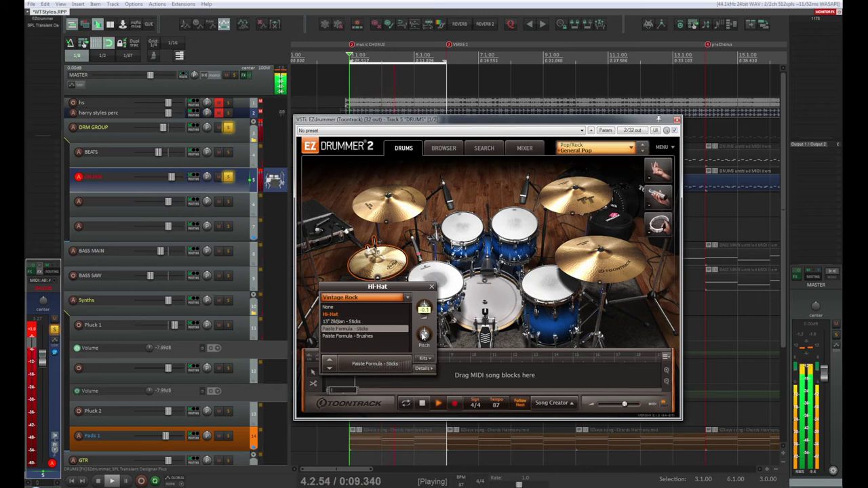
{"action": "left_click", "coordinate": [361, 337]}
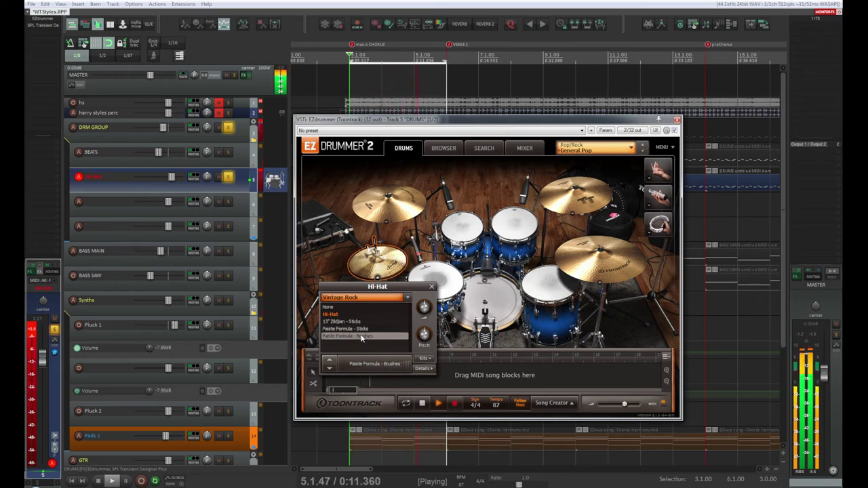
Step: Audition The Classic library's hi-hats: 14" Zildjian K, 15" Zildjian A and 14" Paiste Formula 602 Heavy
{"action": "left_click", "coordinate": [407, 298]}
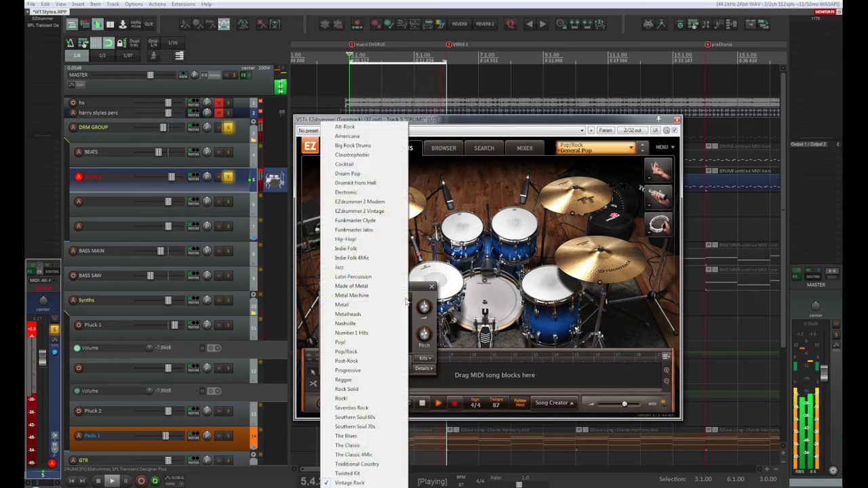
{"action": "left_click", "coordinate": [367, 447]}
{"action": "left_click", "coordinate": [339, 322]}
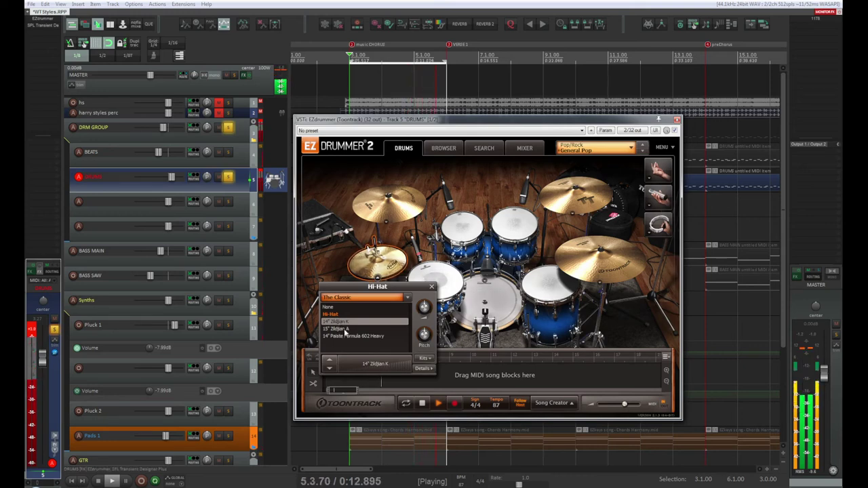
{"action": "left_click", "coordinate": [346, 330]}
{"action": "left_click", "coordinate": [347, 337]}
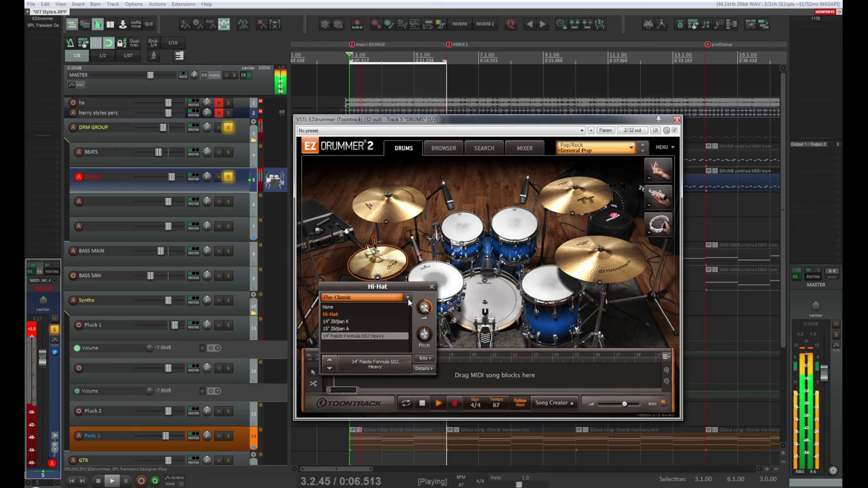
Step: Switch the hi-hat to the Electronic library and audition Small Hats, Amogwai Hats 1 and Arcade Hats 1
{"action": "left_click", "coordinate": [408, 298]}
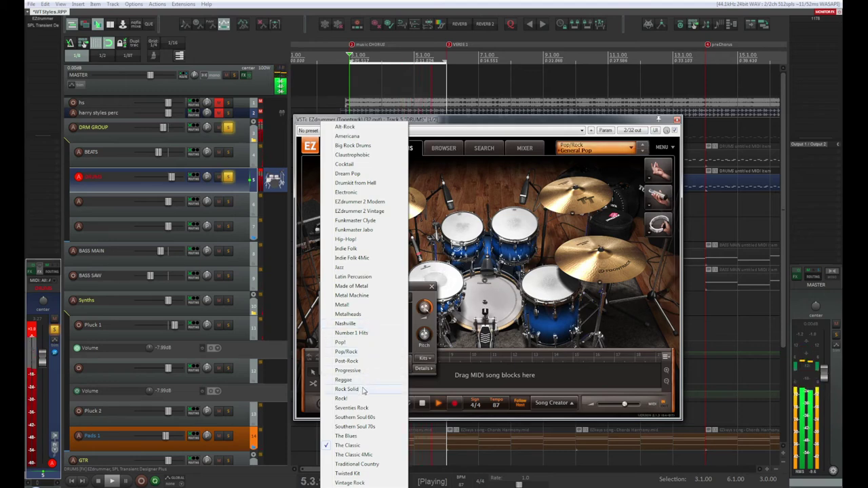
{"action": "left_click", "coordinate": [370, 193]}
{"action": "left_click", "coordinate": [348, 322]}
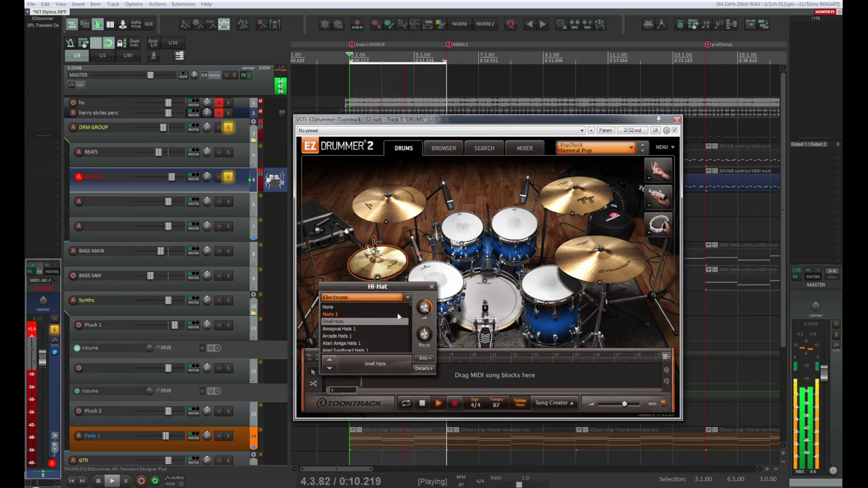
{"action": "left_click", "coordinate": [348, 330]}
{"action": "left_click", "coordinate": [350, 336]}
Step: Audition further Electronic hi-hats from the Hats 1 group, including SPTR 1209 Hats 1, TB-303 Classic Hats 1 and TR-707 Bent Hats 1
{"action": "scroll", "coordinate": [350, 335], "scroll_direction": "down", "scroll_amount": 5}
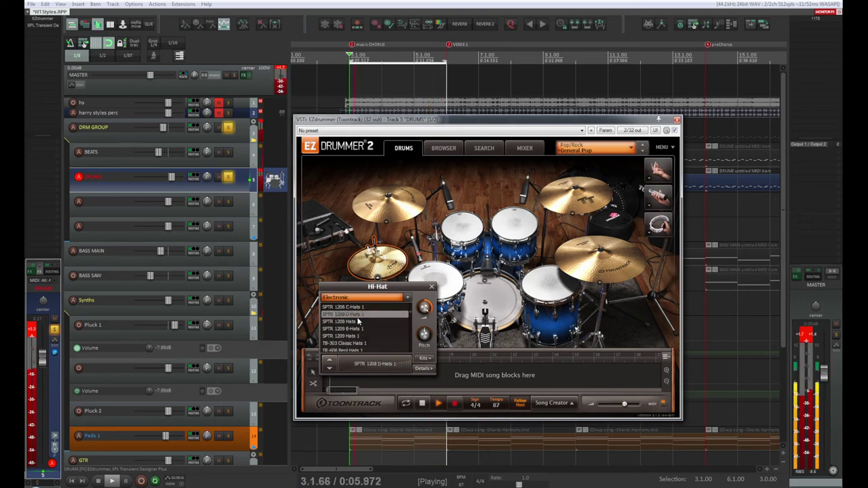
{"action": "left_click", "coordinate": [361, 308]}
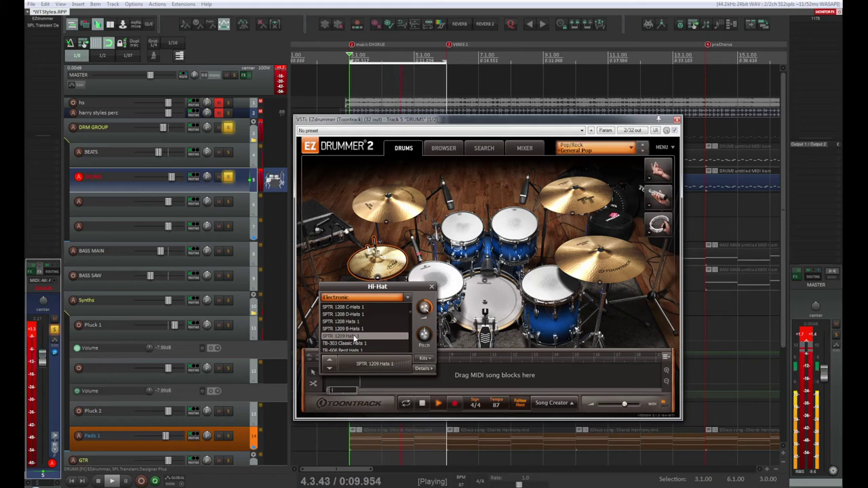
{"action": "left_click", "coordinate": [354, 337]}
{"action": "scroll", "coordinate": [353, 337], "scroll_direction": "down", "scroll_amount": 3}
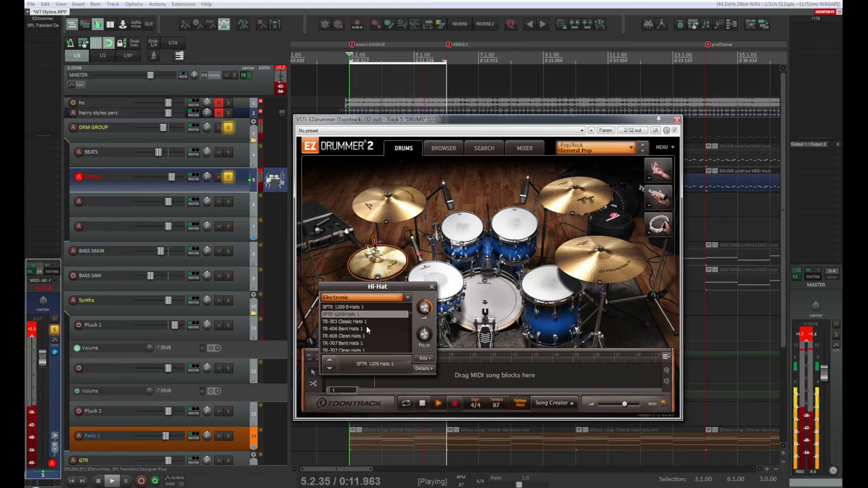
{"action": "left_click", "coordinate": [361, 323]}
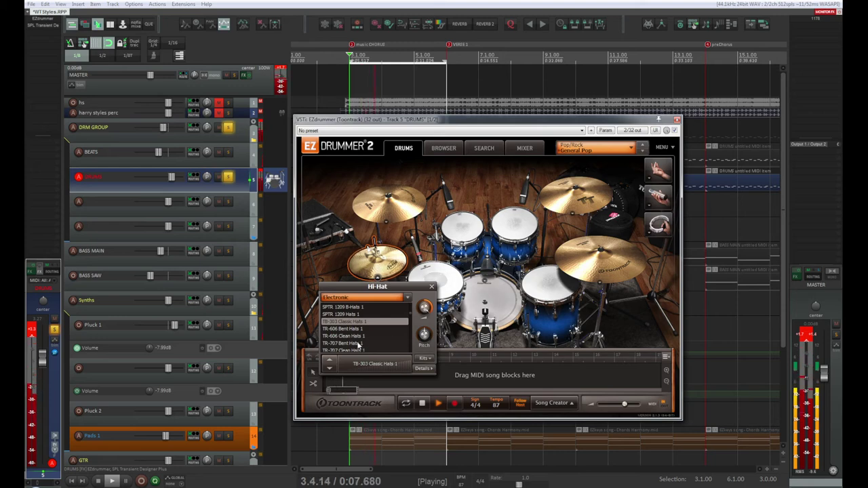
{"action": "left_click", "coordinate": [358, 344]}
Step: Audition hi-hats from the Hats 2 group, including Amogwai Hats 2, Arcade Hats 2, Bent RY-30 Hats 2 and Electric Hop Hats 2
{"action": "scroll", "coordinate": [361, 341], "scroll_direction": "down", "scroll_amount": 4}
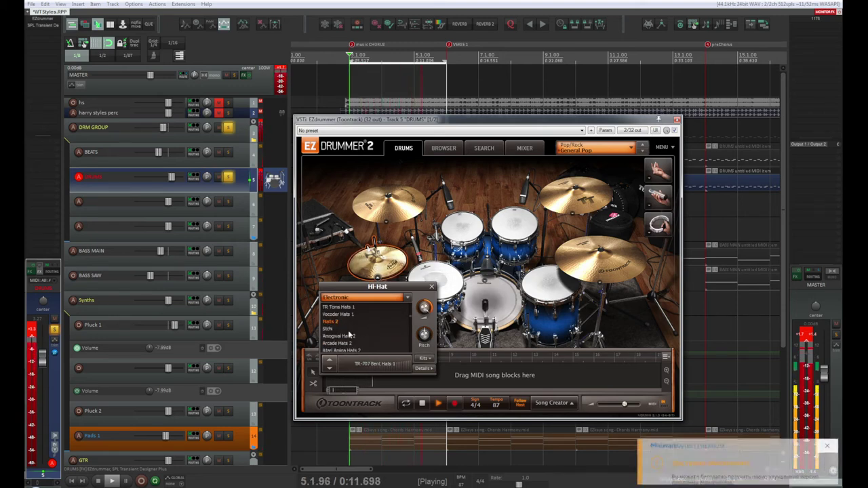
{"action": "left_click", "coordinate": [357, 329]}
{"action": "left_click", "coordinate": [359, 337]}
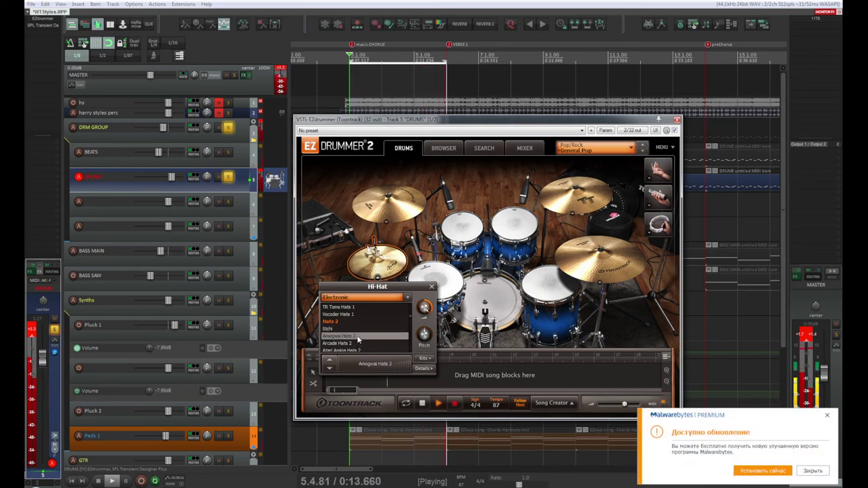
{"action": "left_click", "coordinate": [348, 343]}
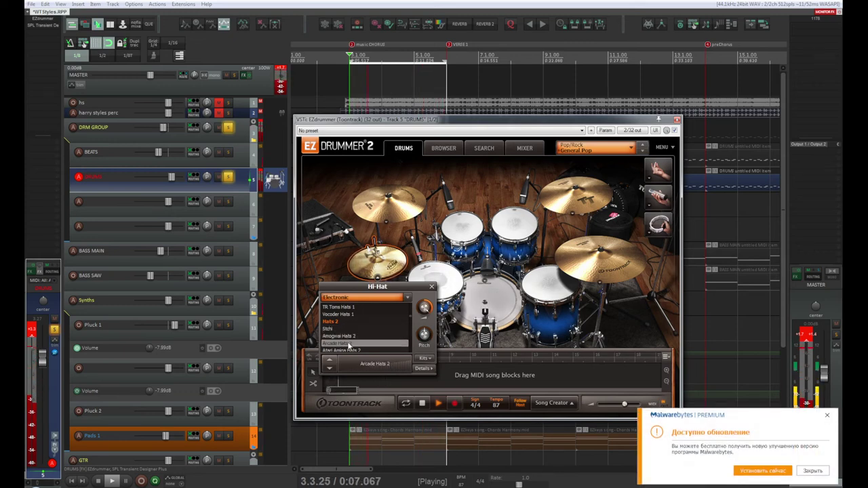
{"action": "scroll", "coordinate": [350, 343], "scroll_direction": "down", "scroll_amount": 2}
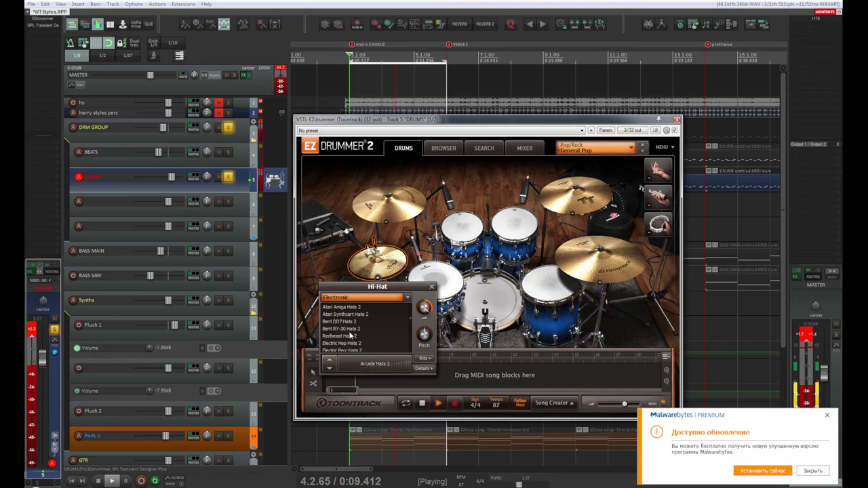
{"action": "left_click", "coordinate": [352, 329]}
{"action": "left_click", "coordinate": [354, 344]}
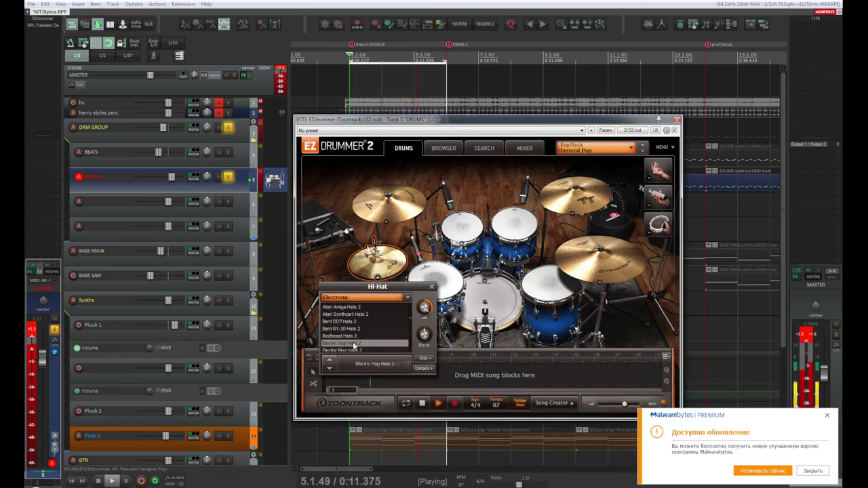
Step: Compare both Electric Perc Hats 2 variants and Foley Acoustic Hats 2, choose Electric Hop Hats 2, and close the hi-hat settings and EZdrummer
{"action": "scroll", "coordinate": [370, 340], "scroll_direction": "down", "scroll_amount": 1}
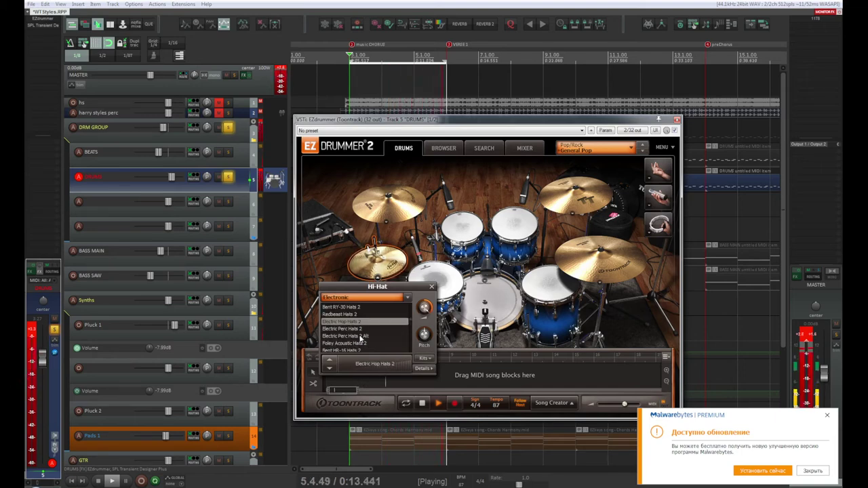
{"action": "left_click", "coordinate": [356, 330]}
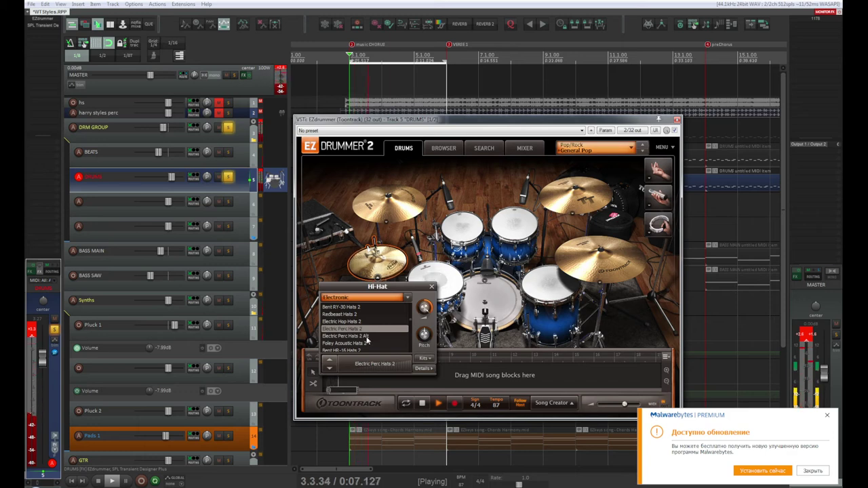
{"action": "left_click", "coordinate": [367, 337]}
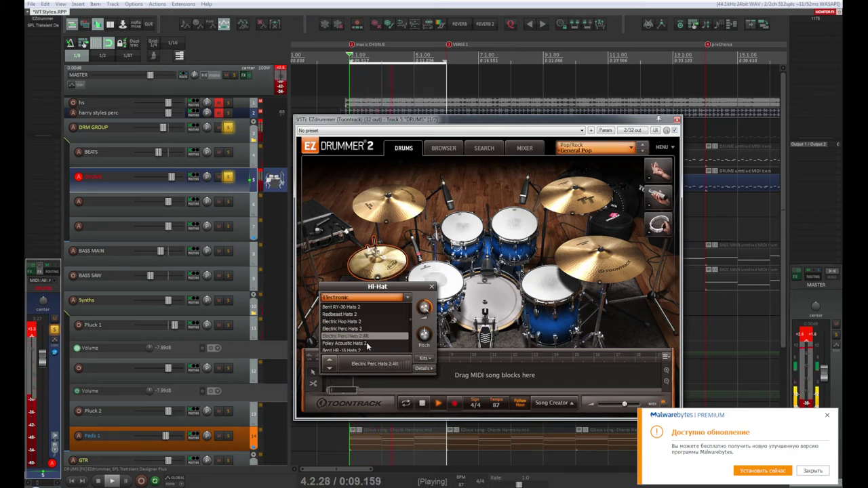
{"action": "left_click", "coordinate": [367, 344]}
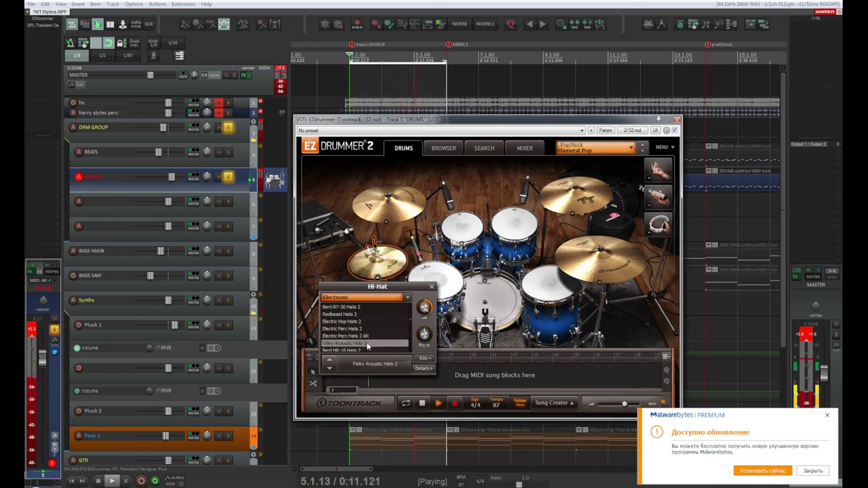
{"action": "left_click", "coordinate": [363, 322]}
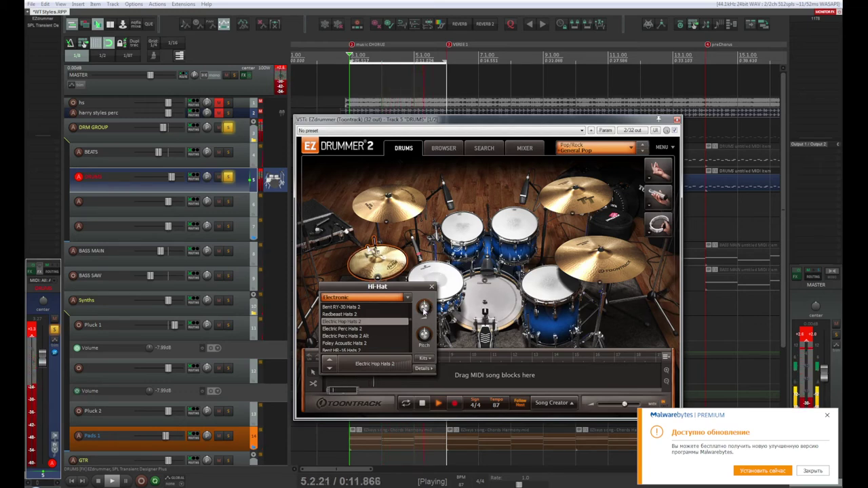
{"action": "left_click", "coordinate": [431, 288]}
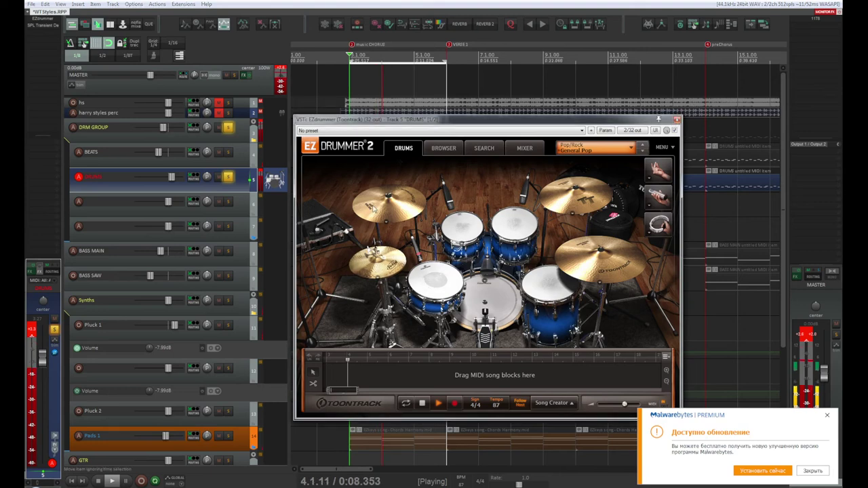
{"action": "key", "text": "Escape"}
Step: Open the chorus MIDI item on DRUMS, raise the velocity of all hi-hat notes to about 110, and close the MIDI editor
{"action": "double_click", "coordinate": [366, 186]}
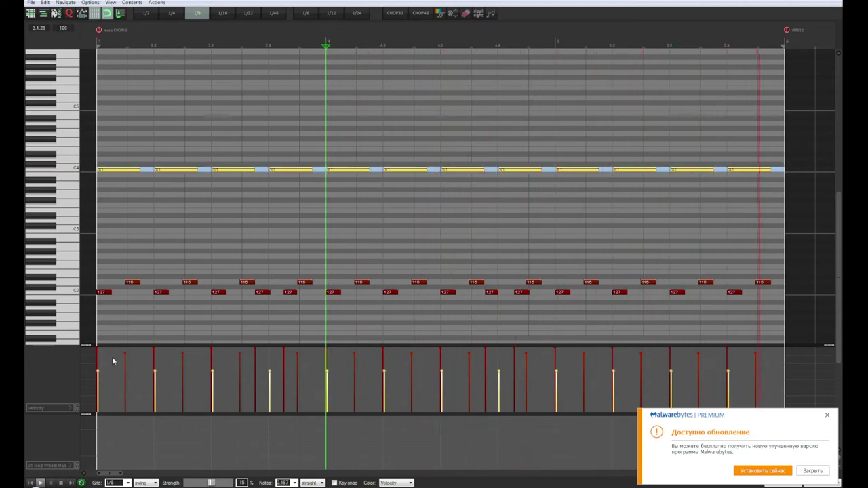
{"action": "left_click_drag", "start_coordinate": [98, 372], "coordinate": [98, 356]}
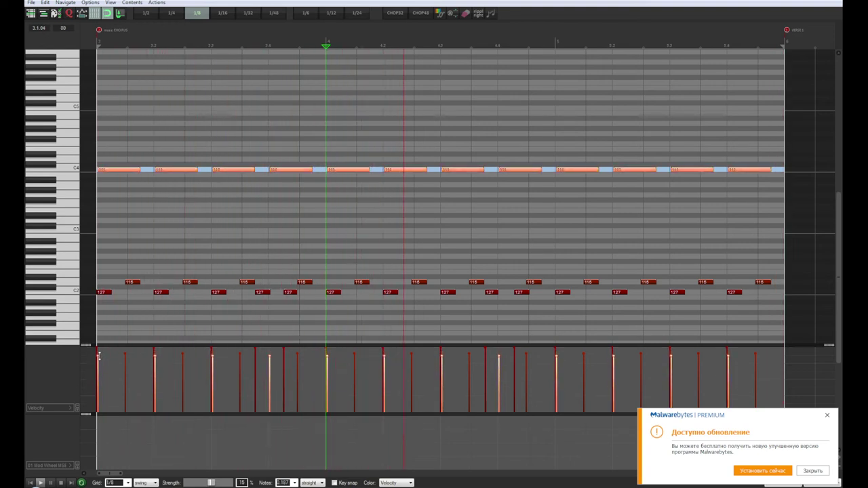
{"action": "key", "text": "Escape"}
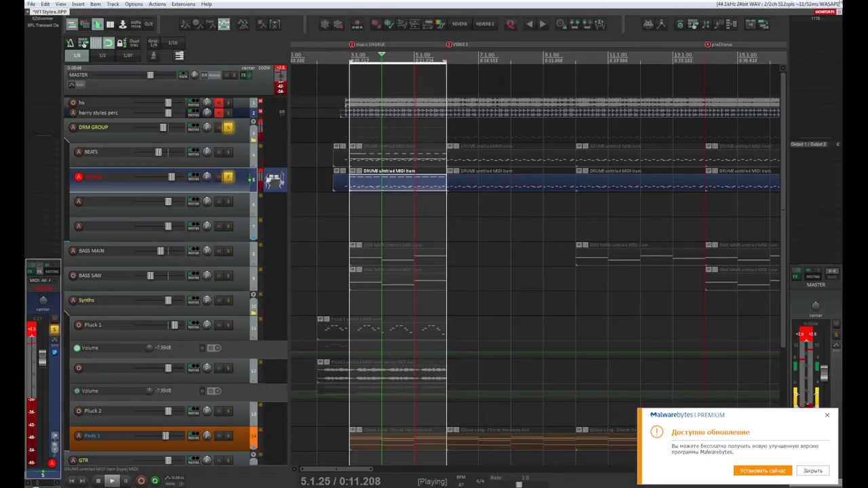
Step: Close the Transient Designer Plus window, unsolo DRUMS and DRM GROUP, and stop playback
{"action": "left_click", "coordinate": [227, 177]}
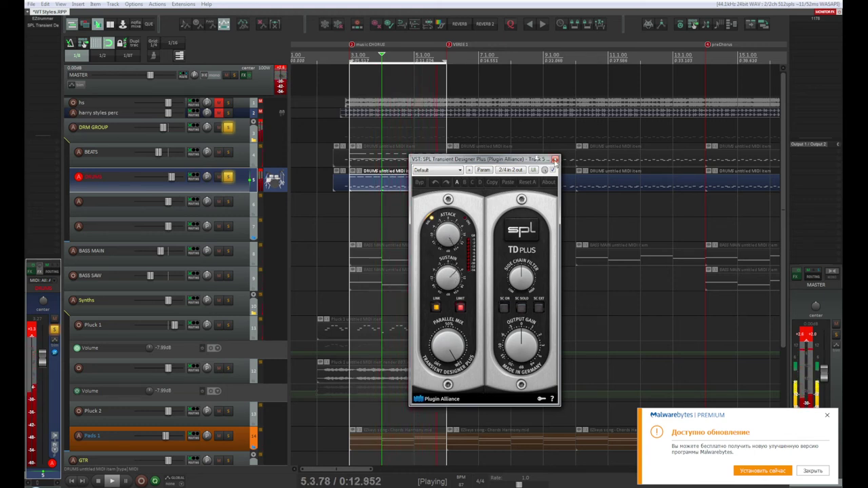
{"action": "left_click", "coordinate": [555, 160]}
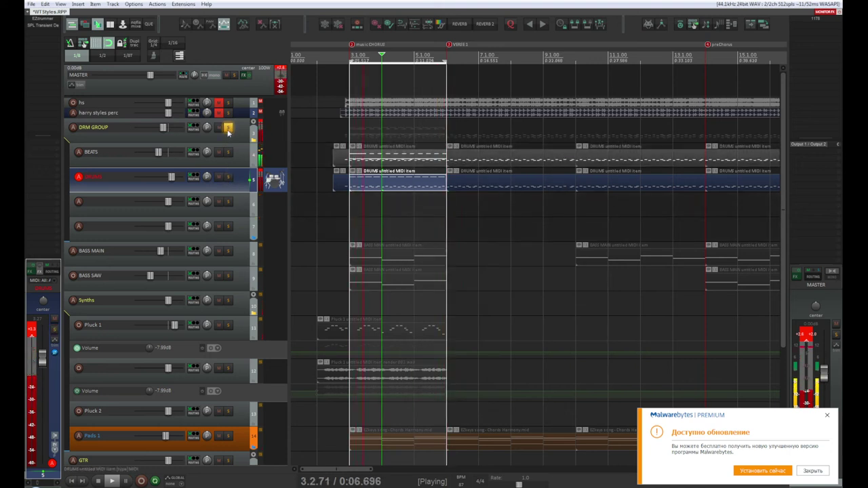
{"action": "left_click", "coordinate": [228, 129]}
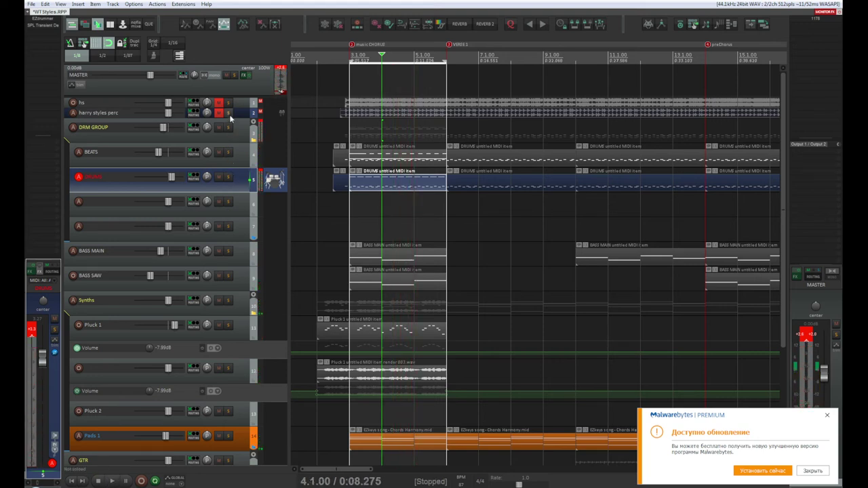
Step: Compare the soloed harry styles perc reference track with the full chorus mix during playback
{"action": "left_click", "coordinate": [230, 115]}
{"action": "key", "text": "space"}
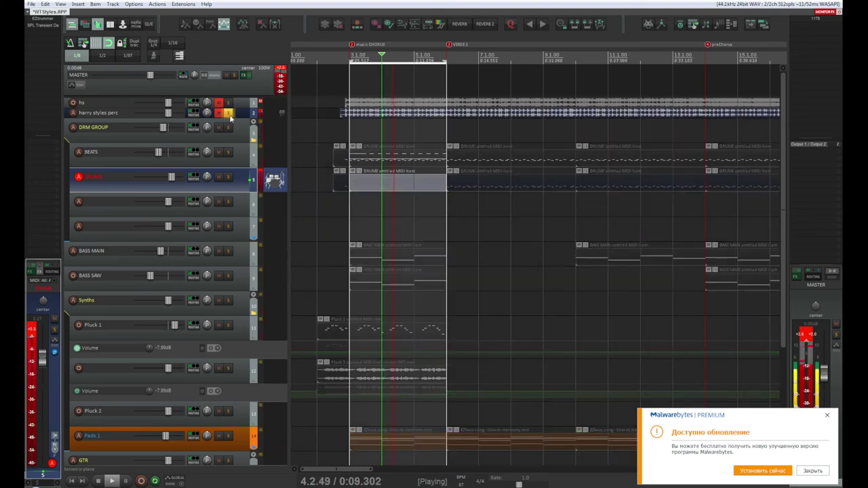
{"action": "left_click", "coordinate": [230, 115]}
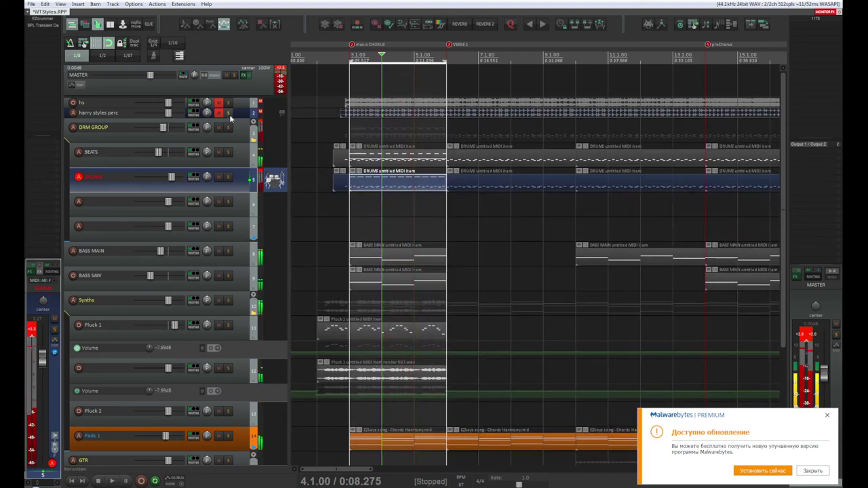
{"action": "left_click", "coordinate": [230, 115]}
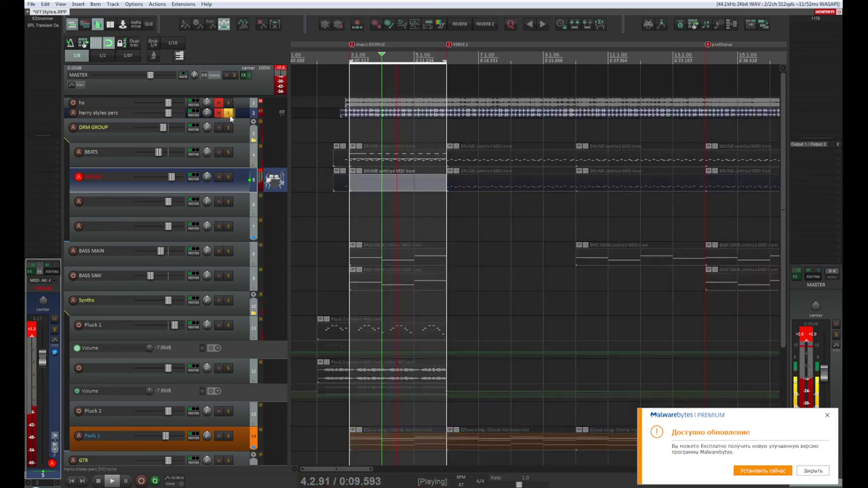
{"action": "left_click", "coordinate": [230, 116]}
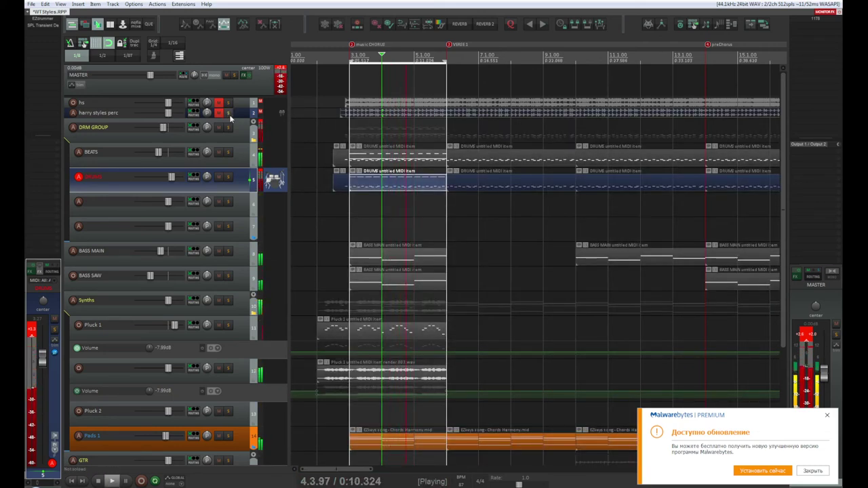
{"action": "key", "text": "space"}
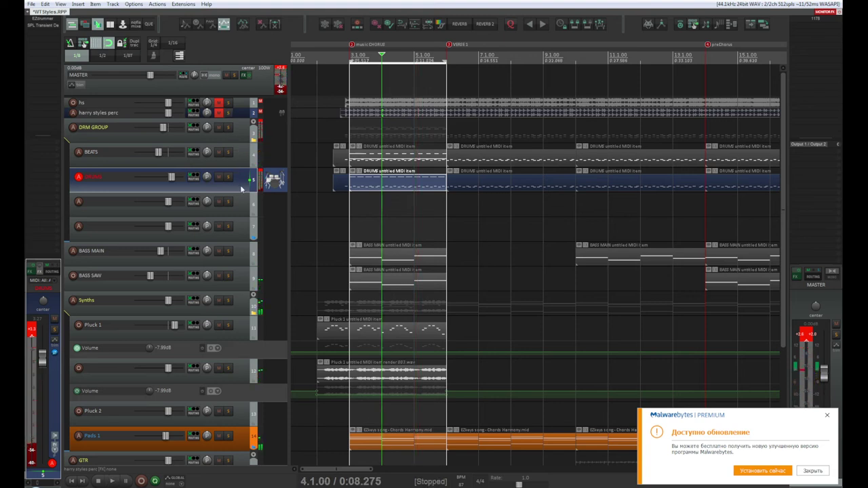
{"action": "key", "text": "space"}
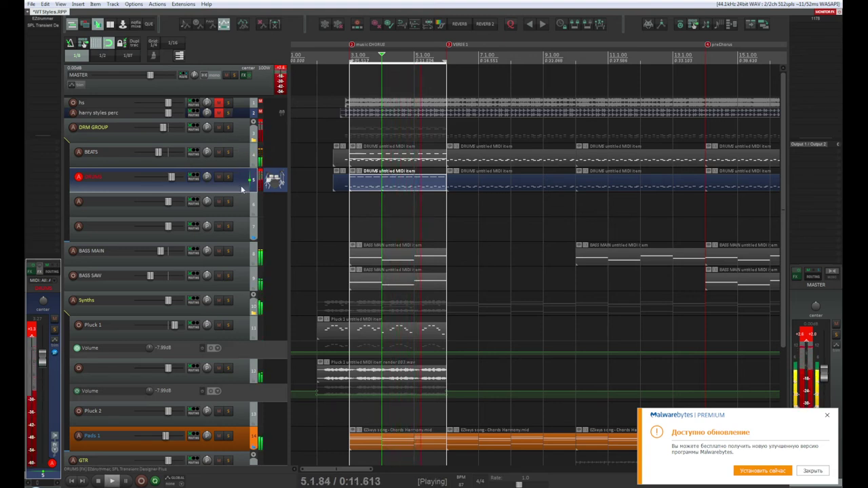
Step: Solo BEATS, adjust the layer volume of Speedrum's Cymatics - Behavior Crash pad, set its sample end to about 368 ms, and close Speedrum
{"action": "left_click", "coordinate": [245, 159]}
{"action": "left_click", "coordinate": [228, 151]}
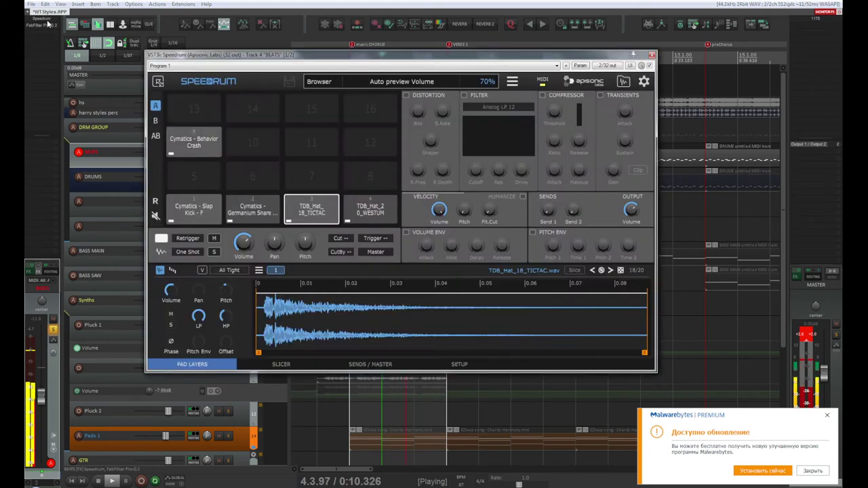
{"action": "left_click", "coordinate": [242, 161]}
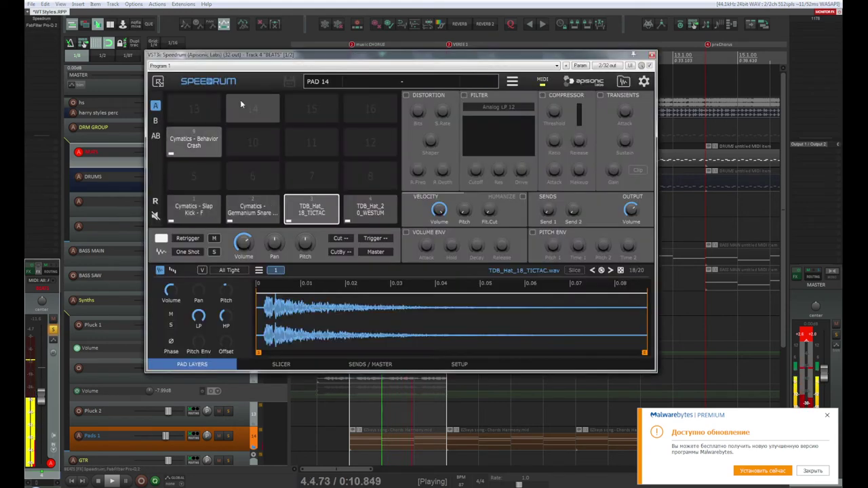
{"action": "left_click", "coordinate": [193, 145]}
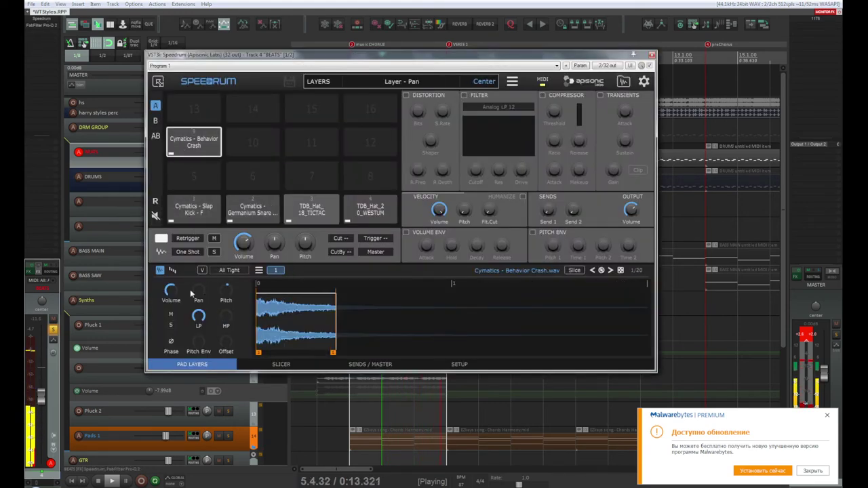
{"action": "left_click_drag", "start_coordinate": [171, 289], "coordinate": [172, 284]}
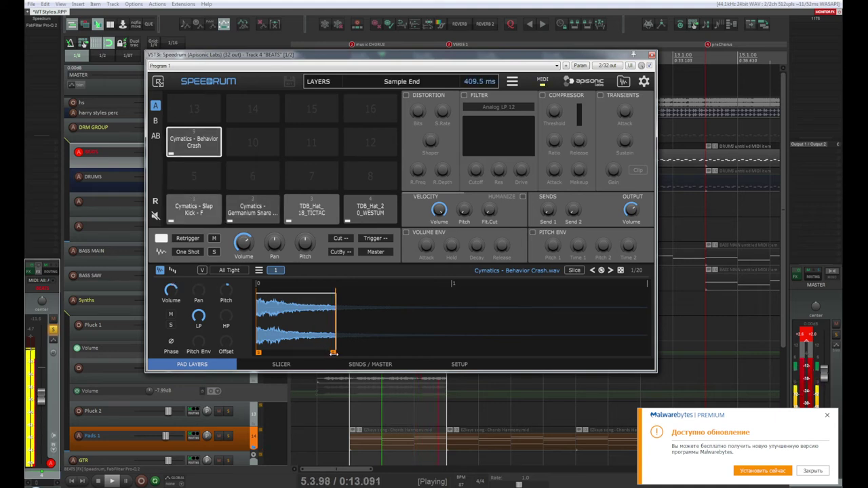
{"action": "left_click_drag", "start_coordinate": [333, 352], "coordinate": [324, 352]}
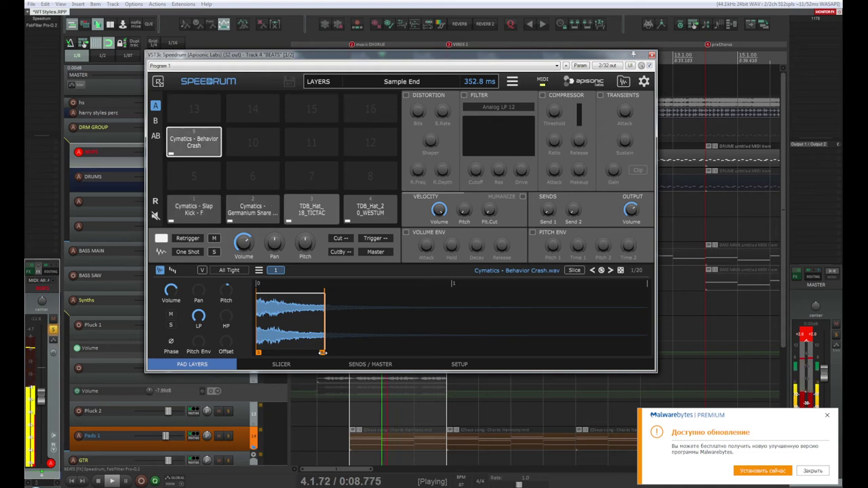
{"action": "left_click_drag", "start_coordinate": [323, 352], "coordinate": [327, 352]}
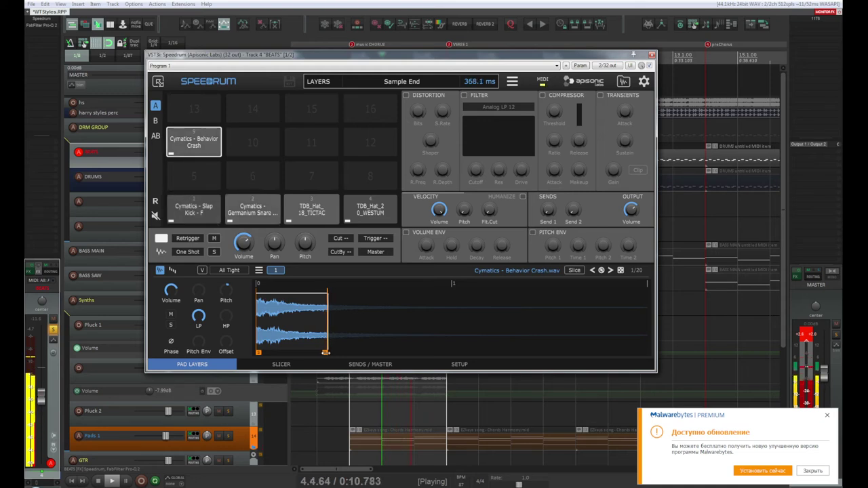
{"action": "left_click", "coordinate": [651, 54]}
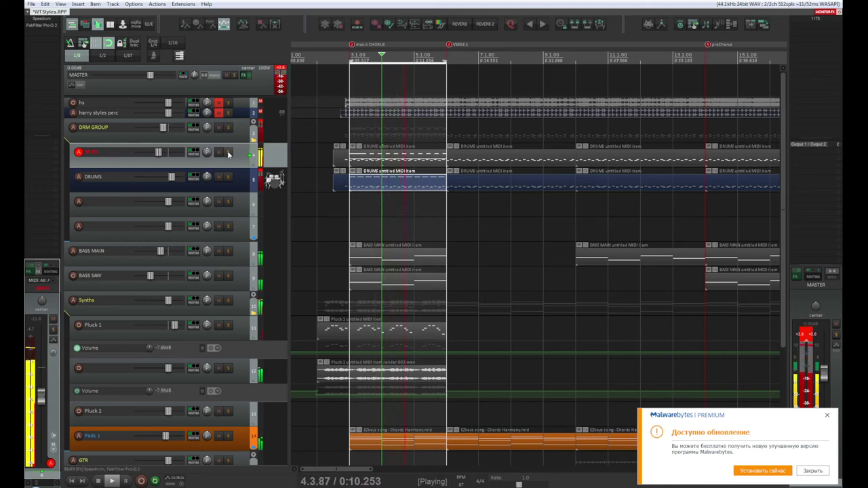
Step: Solo BEATS again, lower the Behavior Crash layer volume to 0.34 dB, audition the TDB_Hat_20_WESTUM pad, stop playback and close Speedrum
{"action": "left_click", "coordinate": [228, 153]}
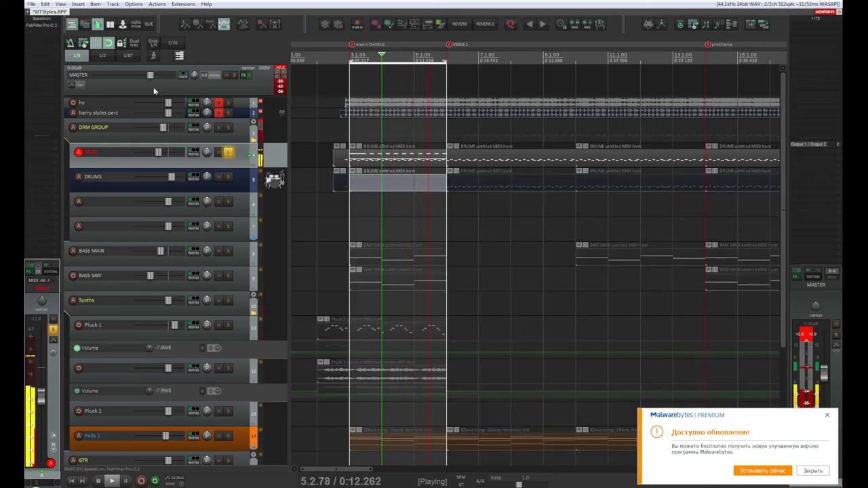
{"action": "left_click", "coordinate": [218, 152]}
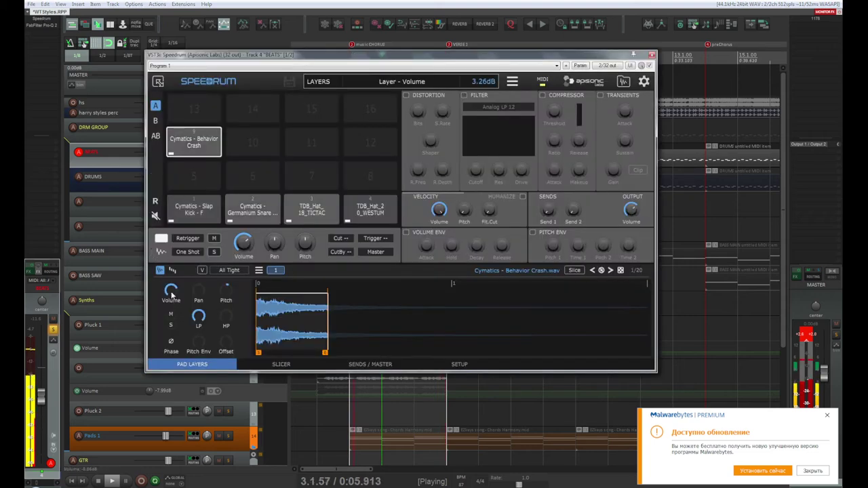
{"action": "mouse_move", "coordinate": [170, 292]}
{"action": "left_mouse_down"}
{"action": "mouse_move", "coordinate": [171, 313]}
{"action": "mouse_move", "coordinate": [171, 301]}
{"action": "left_mouse_up"}
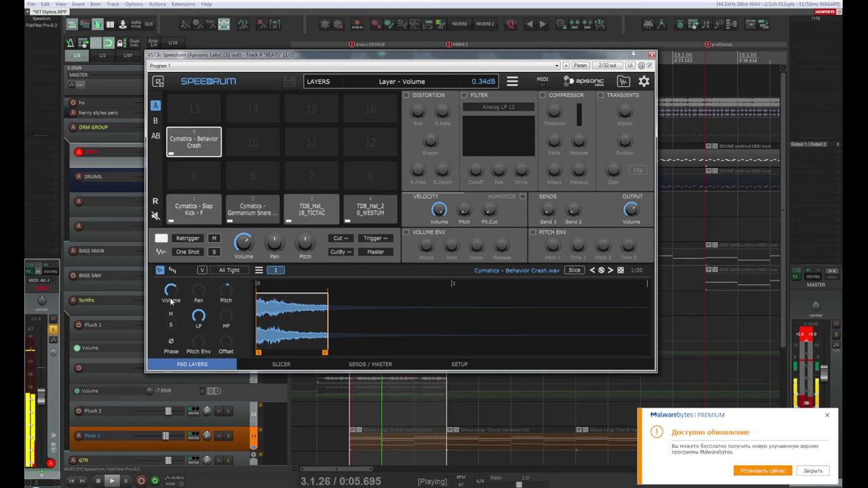
{"action": "left_click", "coordinate": [373, 209]}
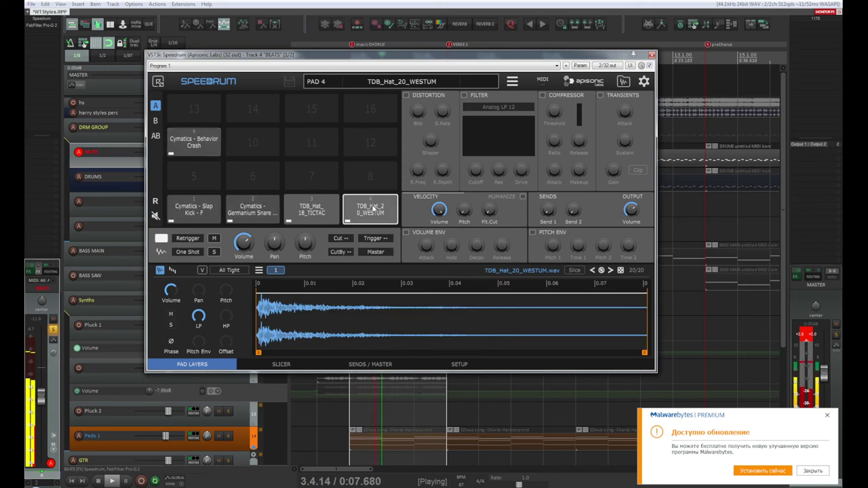
{"action": "key", "text": "space"}
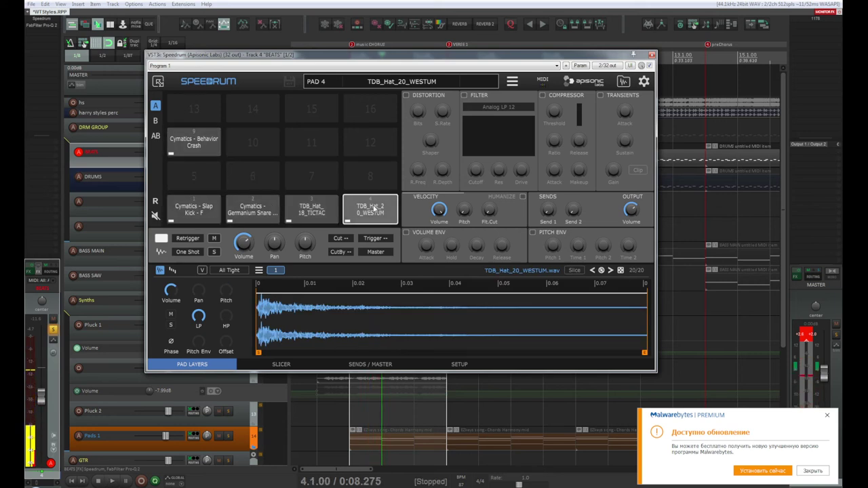
{"action": "left_click", "coordinate": [651, 54]}
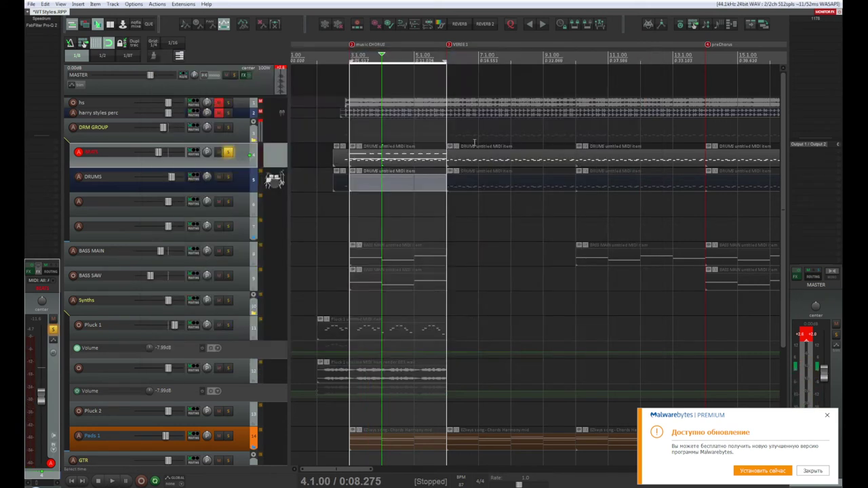
Step: In the BEATS chorus MIDI item, set the grid to 1/16 and add TDB_Hat_20_WESTUM notes on every second sixteenth of the first bar
{"action": "double_click", "coordinate": [381, 182]}
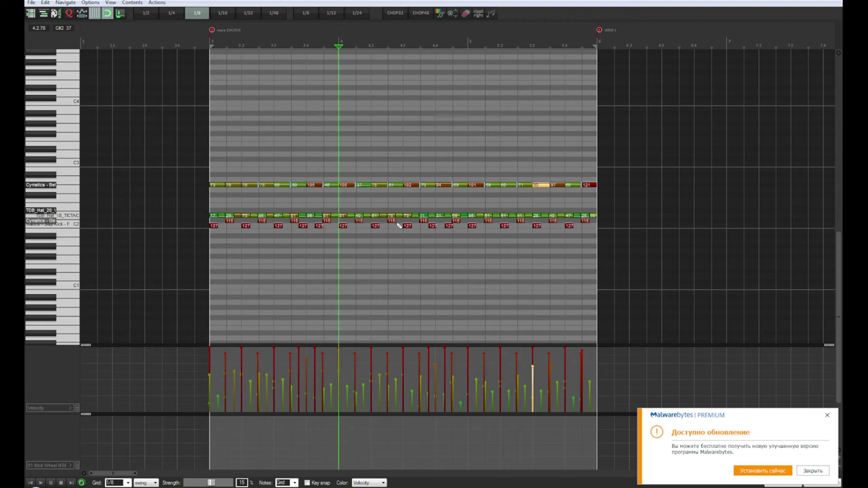
{"action": "left_click_drag", "start_coordinate": [610, 166], "coordinate": [195, 199]}
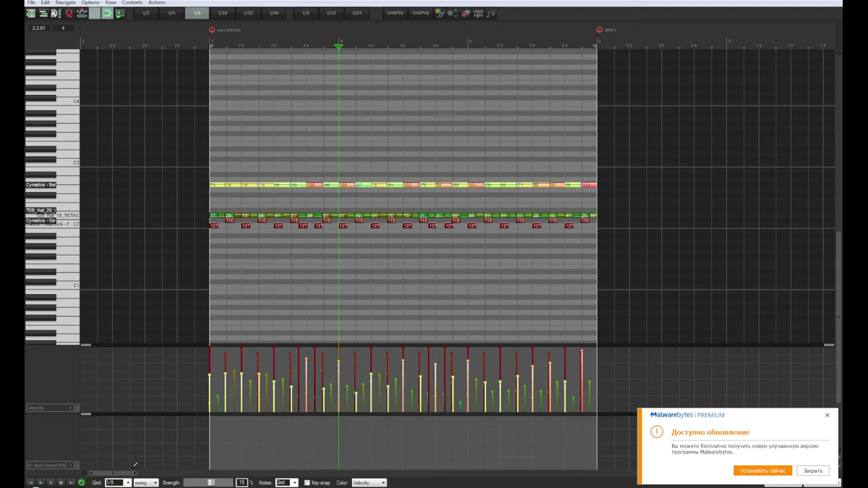
{"action": "left_click", "coordinate": [222, 15]}
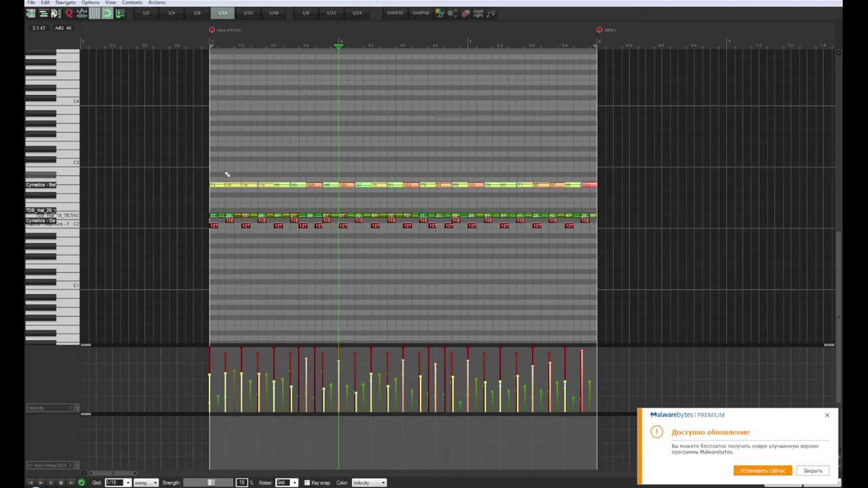
{"action": "left_click", "coordinate": [221, 212]}
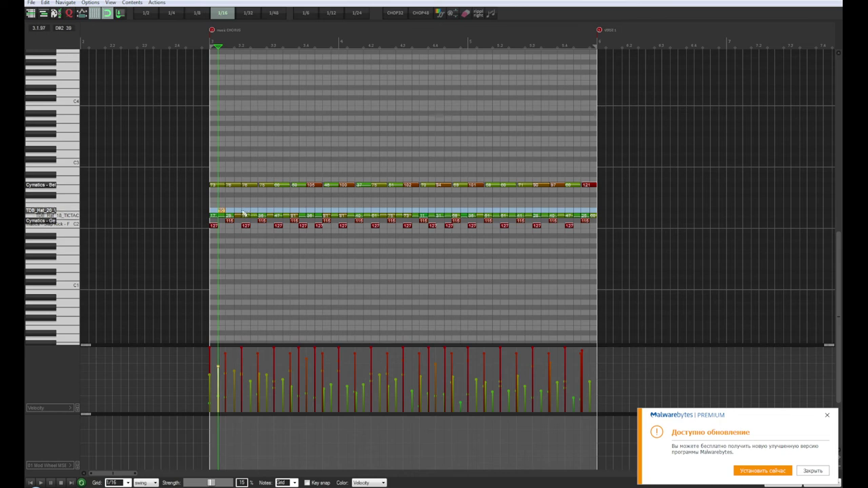
{"action": "left_click", "coordinate": [237, 211], "text": "shift"}
{"action": "left_click", "coordinate": [254, 211], "text": "shift"}
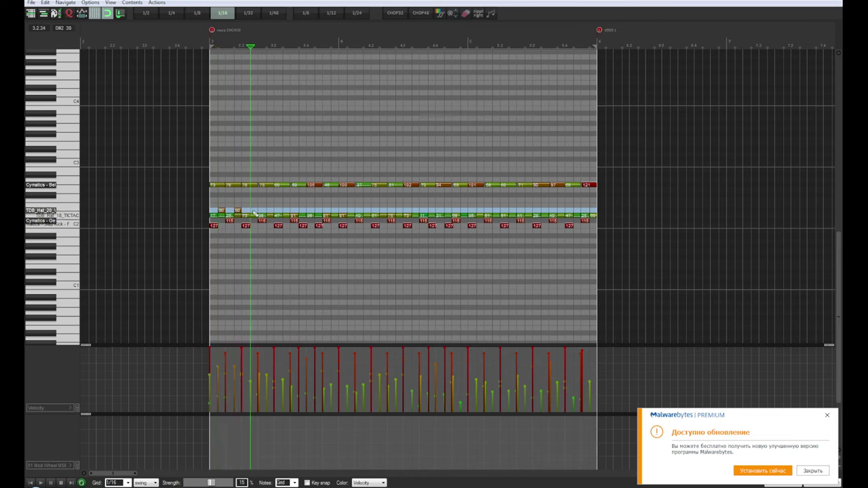
{"action": "left_click", "coordinate": [270, 211], "text": "shift"}
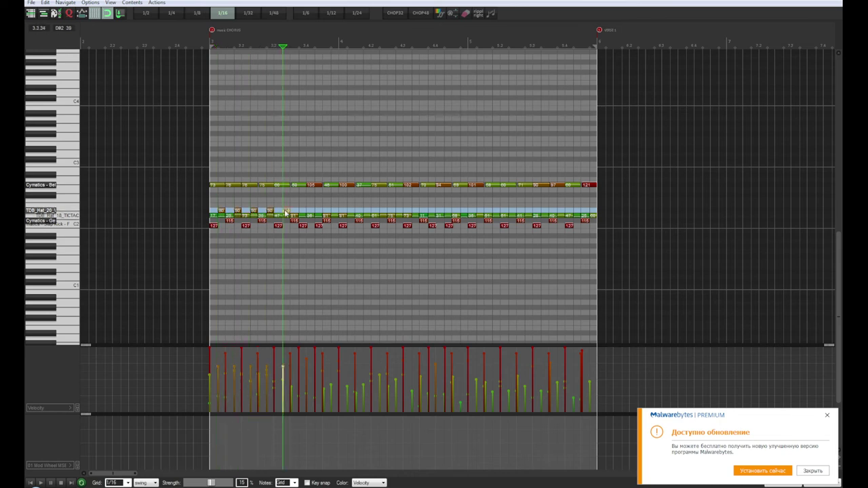
{"action": "left_click", "coordinate": [287, 211], "text": "shift"}
{"action": "left_click", "coordinate": [303, 211], "text": "shift"}
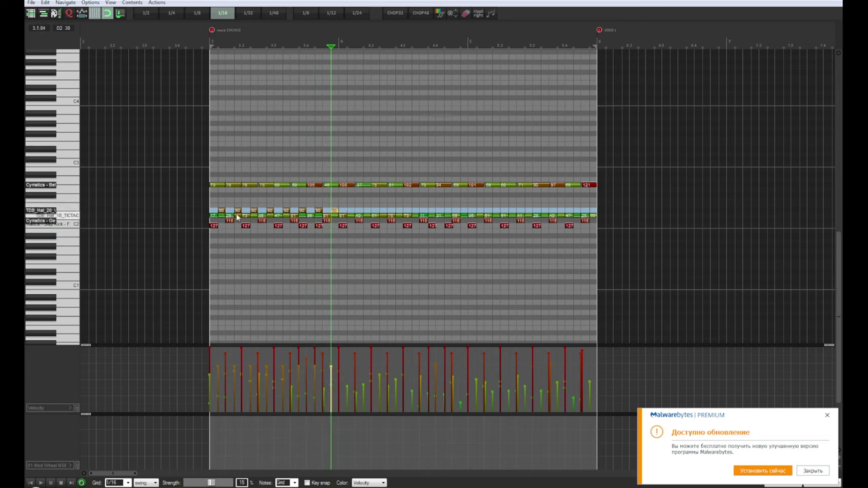
Step: Audition the pattern from the chorus start and copy the first bar's TDB_Hat_20_WESTUM notes into the chorus's two remaining bars
{"action": "left_click", "coordinate": [30, 483]}
{"action": "key", "text": "space"}
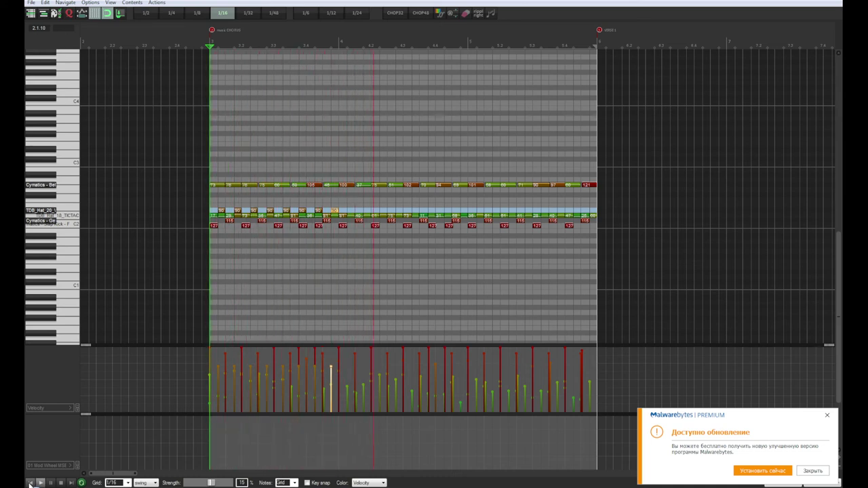
{"action": "key", "text": "space"}
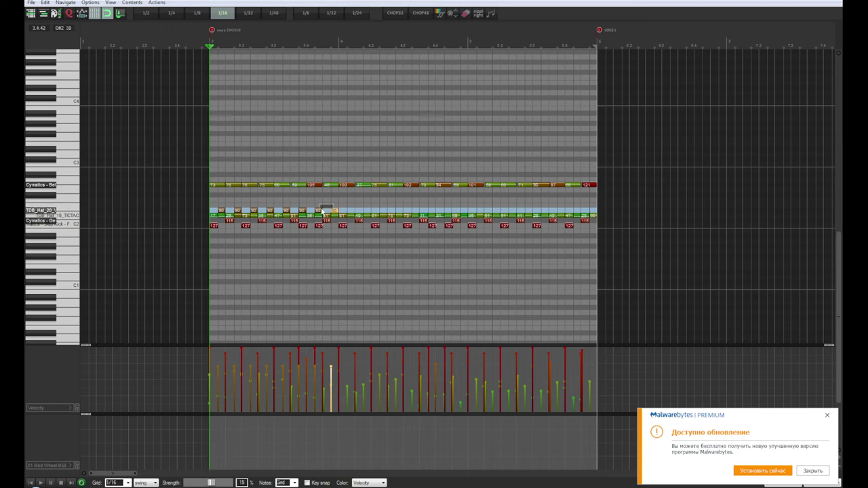
{"action": "left_click_drag", "start_coordinate": [323, 212], "coordinate": [214, 199]}
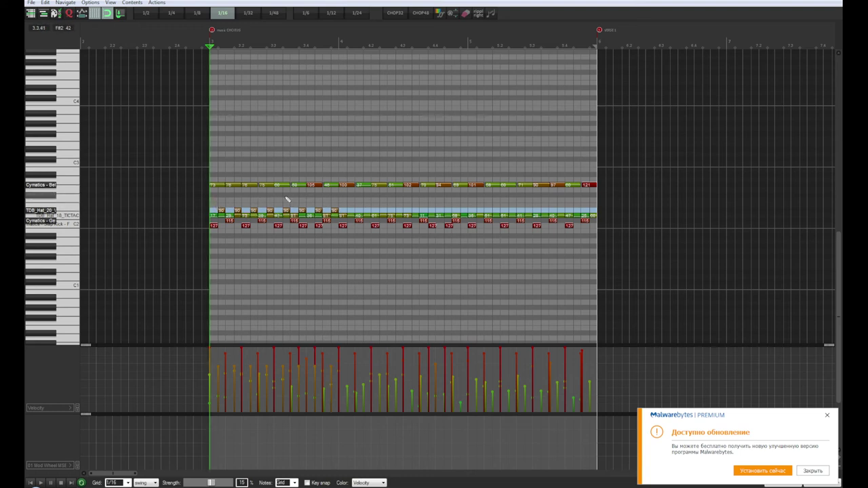
{"action": "left_click_drag", "start_coordinate": [358, 201], "coordinate": [487, 215]}
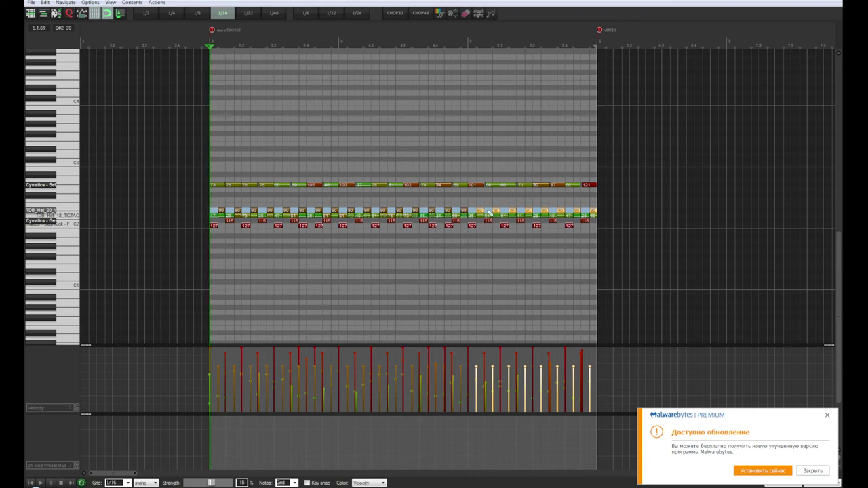
{"action": "key", "text": "space"}
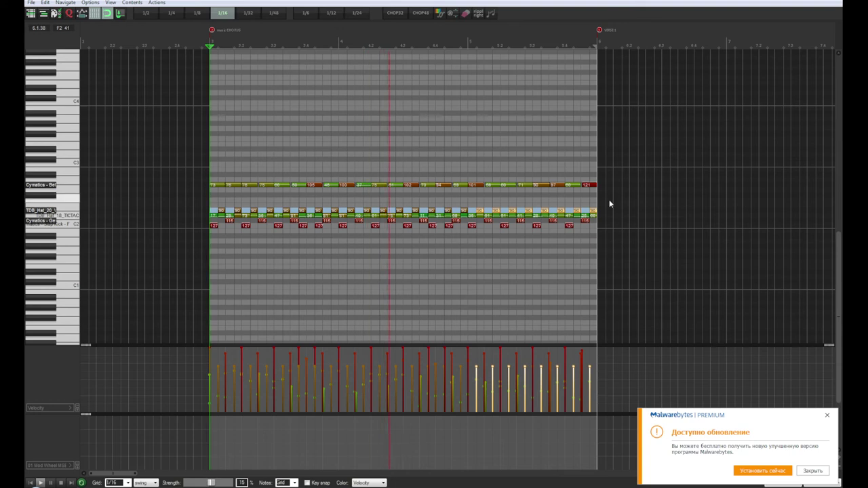
Step: Lower all TDB_Hat_20_WESTUM velocities to about 84, slightly reduce the crash velocities, close the MIDI editor, and unsolo BEATS
{"action": "left_click_drag", "start_coordinate": [610, 201], "coordinate": [227, 202]}
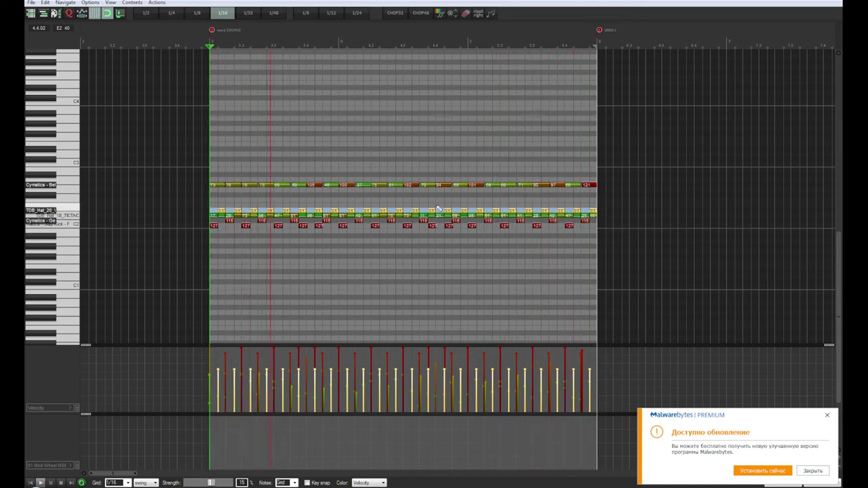
{"action": "left_click_drag", "start_coordinate": [619, 170], "coordinate": [205, 198]}
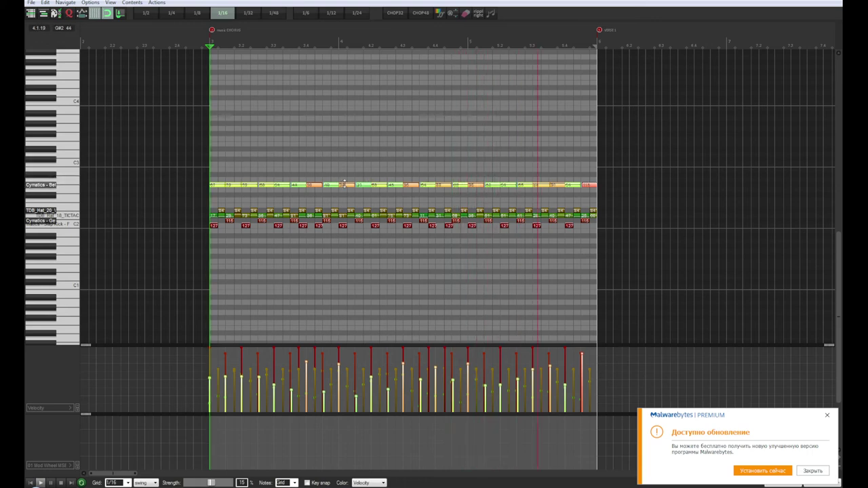
{"action": "key", "text": "Escape"}
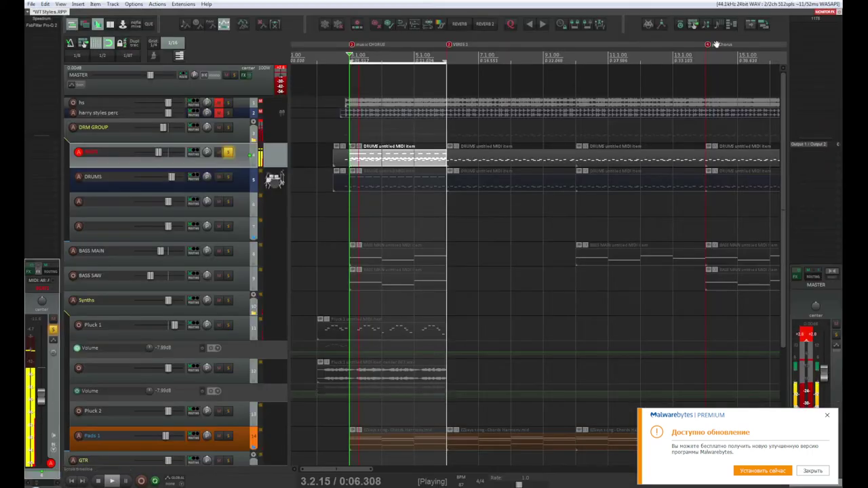
{"action": "left_click", "coordinate": [230, 153]}
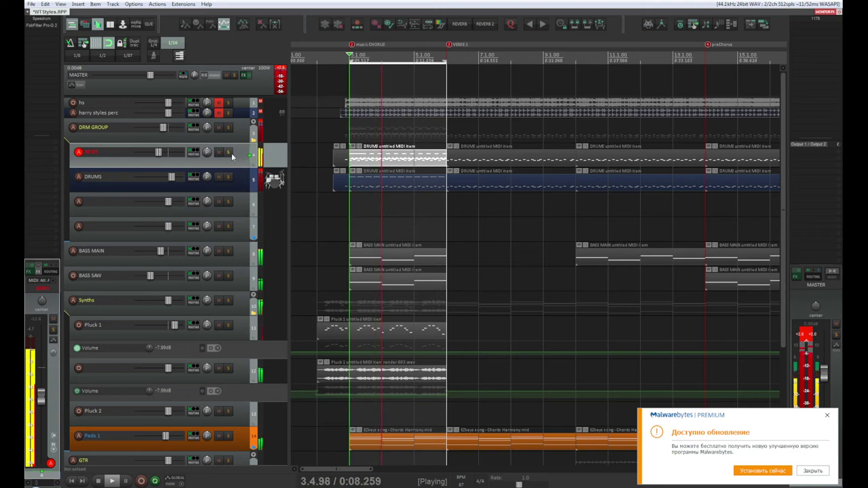
Step: Dismiss the update notification, then solo DRM GROUP and play the chorus from its start
{"action": "left_click", "coordinate": [813, 470]}
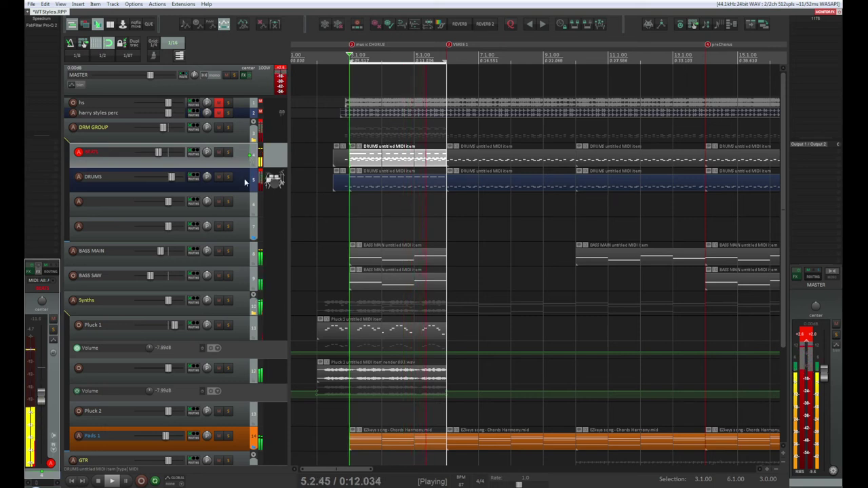
{"action": "key", "text": "space"}
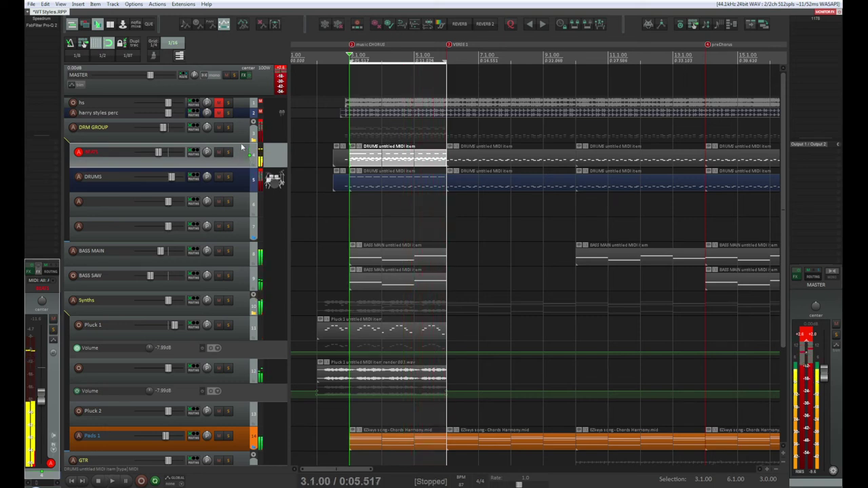
{"action": "left_click", "coordinate": [240, 127]}
{"action": "key", "text": "space"}
{"action": "key", "text": "space"}
{"action": "left_click", "coordinate": [227, 127]}
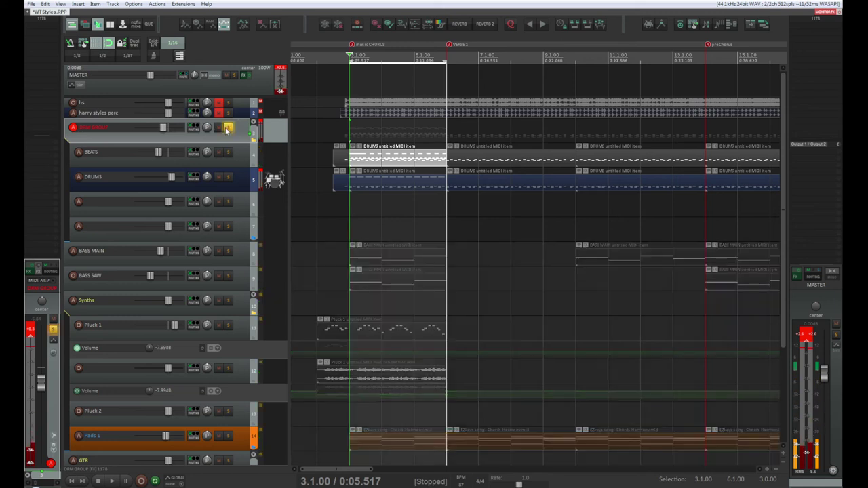
{"action": "key", "text": "space"}
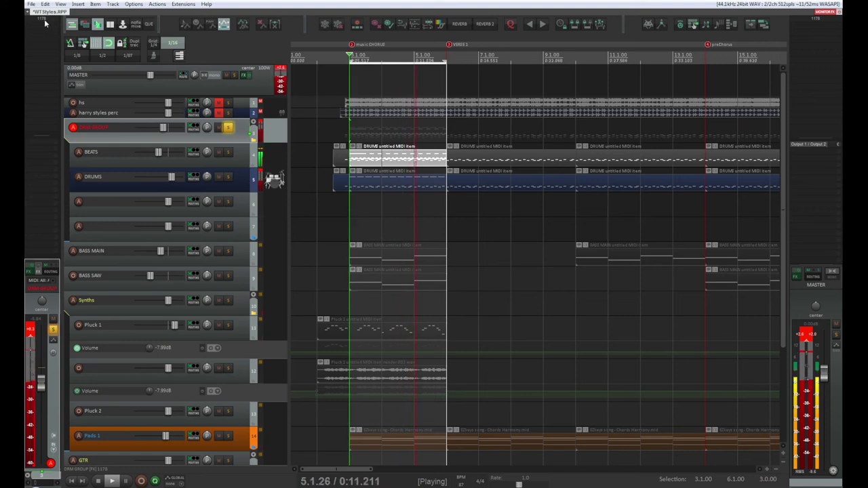
Step: Open the Pulsar 1178 limiter on DRM GROUP, reposition its window, and compare the drums with it bypassed and active
{"action": "left_click", "coordinate": [228, 127]}
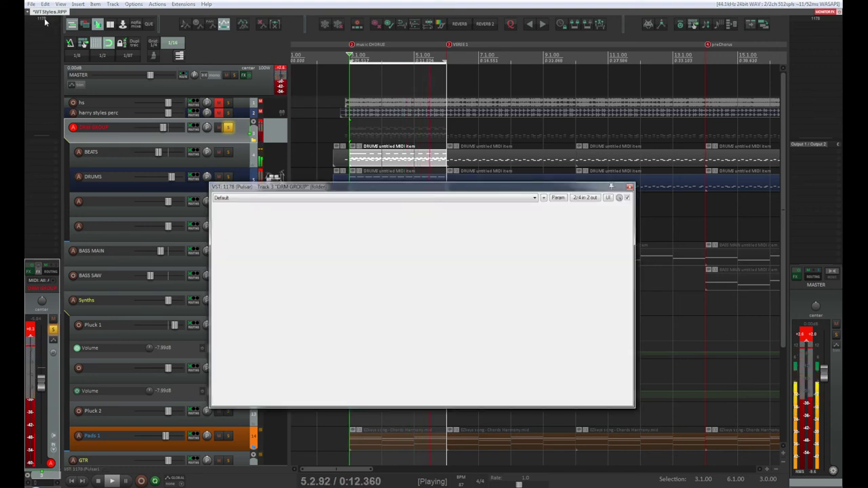
{"action": "mouse_move", "coordinate": [378, 279]}
{"action": "left_mouse_down"}
{"action": "mouse_move", "coordinate": [359, 277]}
{"action": "mouse_move", "coordinate": [399, 266]}
{"action": "mouse_move", "coordinate": [384, 238]}
{"action": "mouse_move", "coordinate": [303, 234]}
{"action": "mouse_move", "coordinate": [383, 238]}
{"action": "left_mouse_up"}
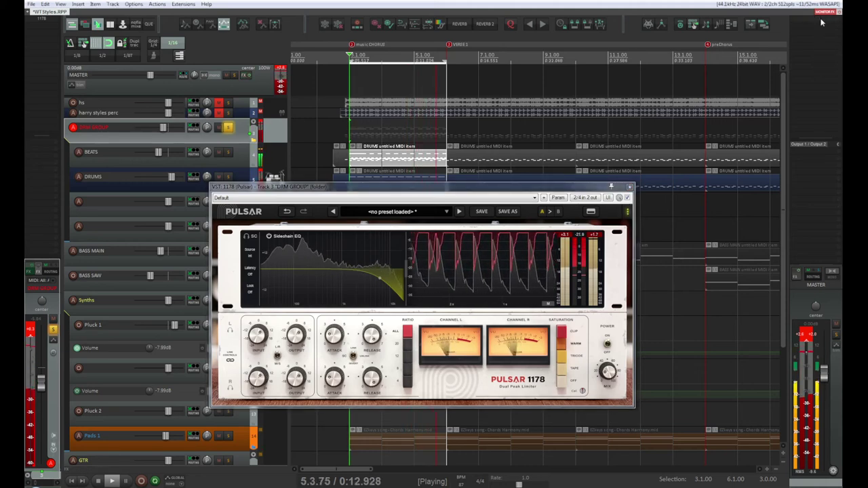
{"action": "left_click_drag", "start_coordinate": [483, 192], "coordinate": [474, 141]}
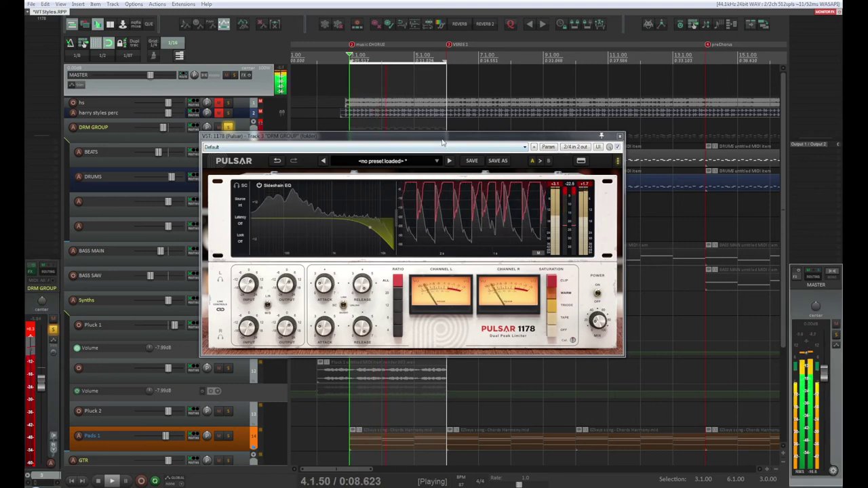
{"action": "left_click_drag", "start_coordinate": [462, 142], "coordinate": [421, 159]}
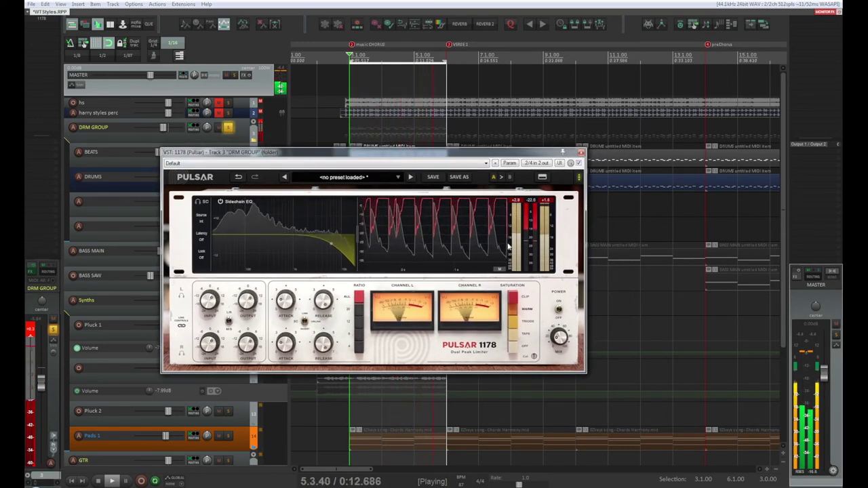
{"action": "left_click", "coordinate": [578, 164]}
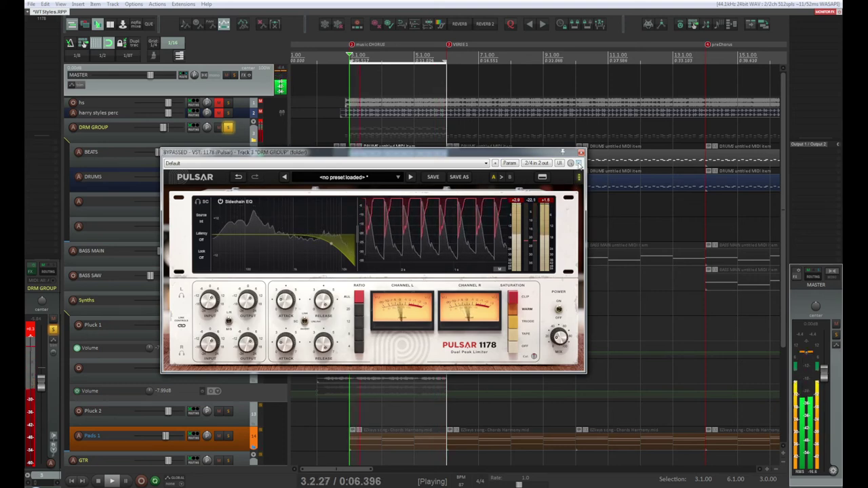
{"action": "left_click", "coordinate": [579, 164]}
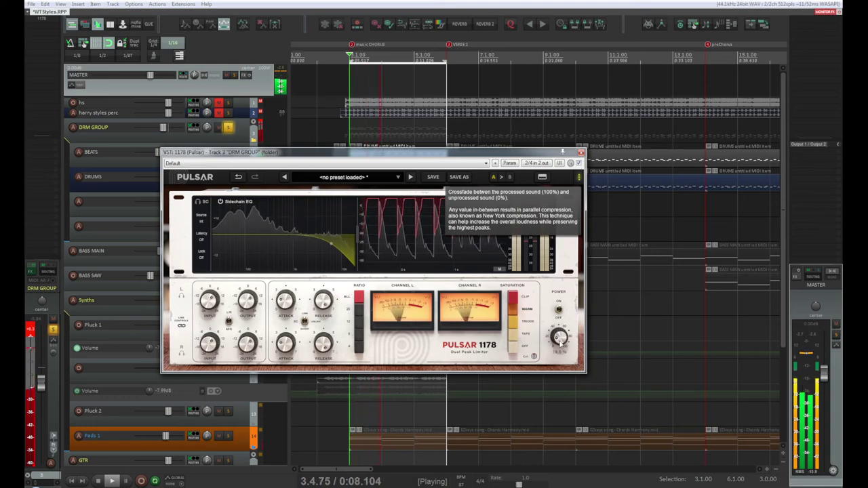
Step: Adjust the Pulsar 1178's Mix, lower its sidechain EQ high-cut frequency, and close the plugin after a bypass comparison
{"action": "left_click_drag", "start_coordinate": [560, 339], "coordinate": [560, 333]}
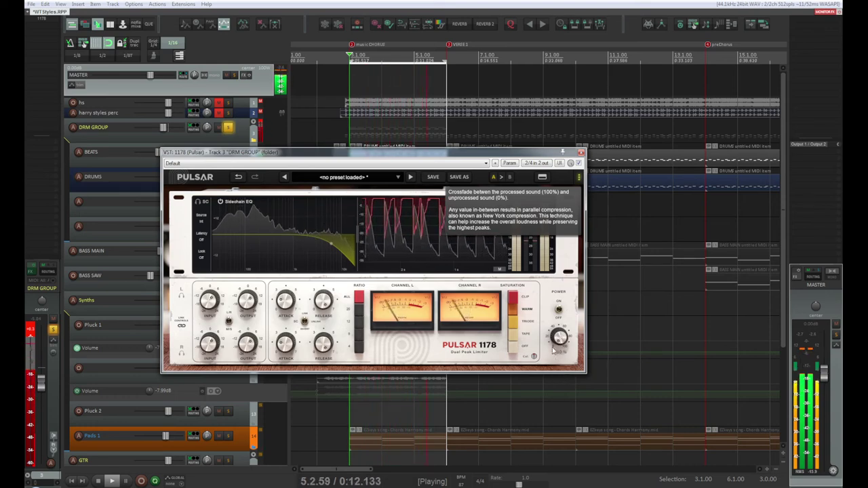
{"action": "left_click_drag", "start_coordinate": [555, 349], "coordinate": [550, 340]}
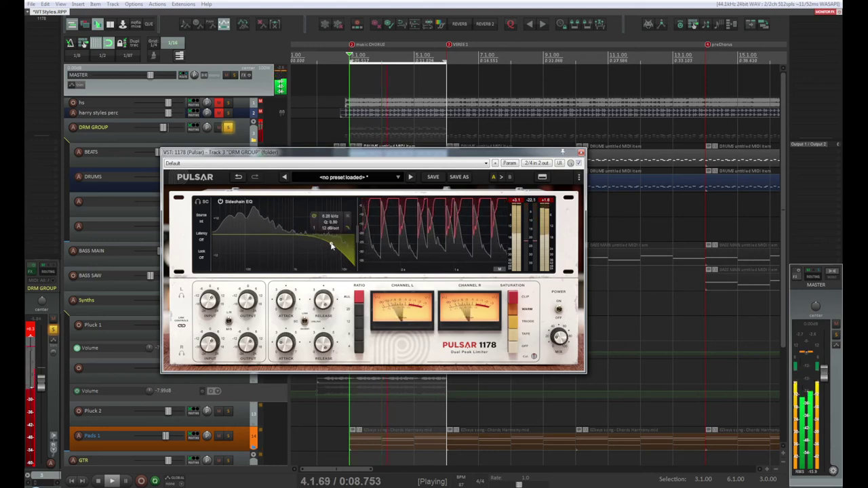
{"action": "left_click_drag", "start_coordinate": [331, 243], "coordinate": [303, 241]}
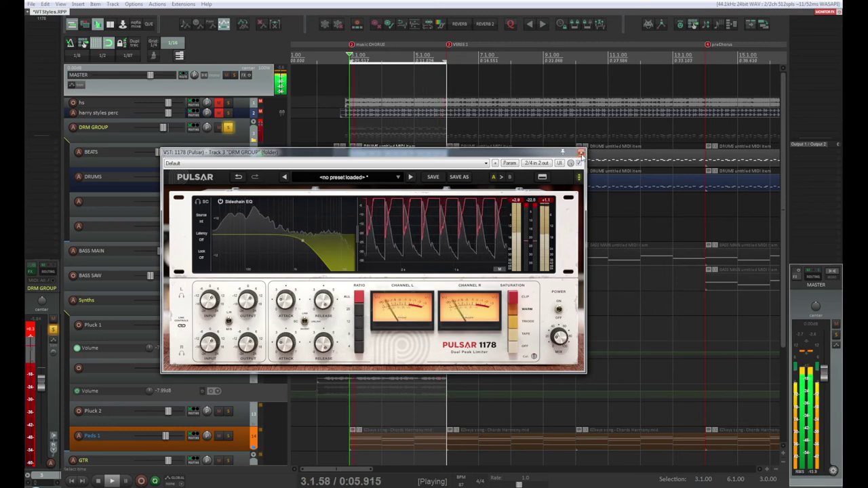
{"action": "left_click", "coordinate": [579, 164]}
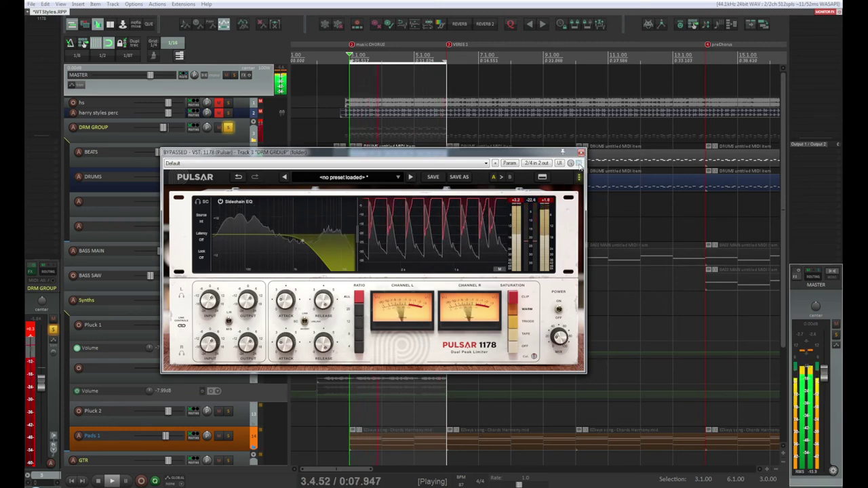
{"action": "left_click", "coordinate": [579, 164]}
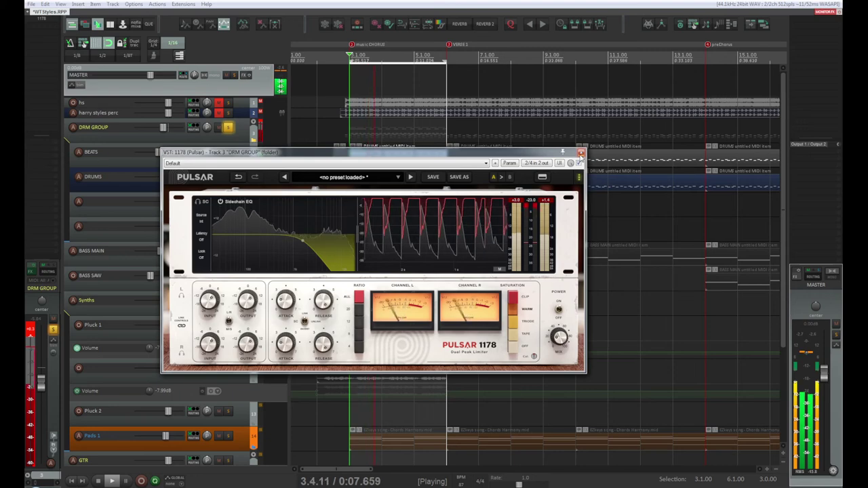
{"action": "left_click", "coordinate": [581, 153]}
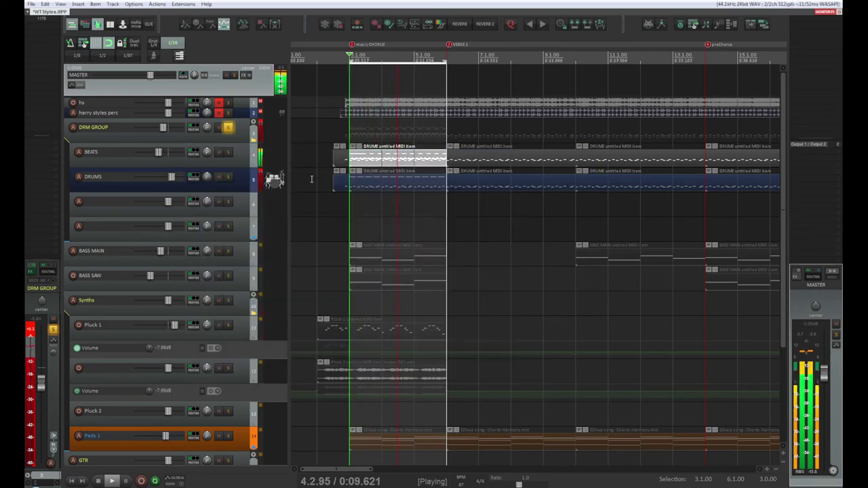
Step: Unsolo DRM GROUP and replay the chorus from its start with the full arrangement
{"action": "key", "text": "space"}
{"action": "left_click", "coordinate": [230, 128]}
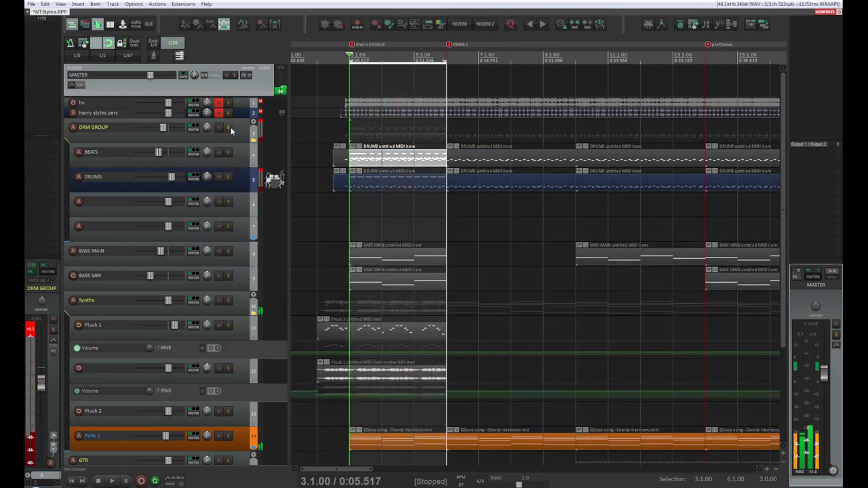
{"action": "key", "text": "space"}
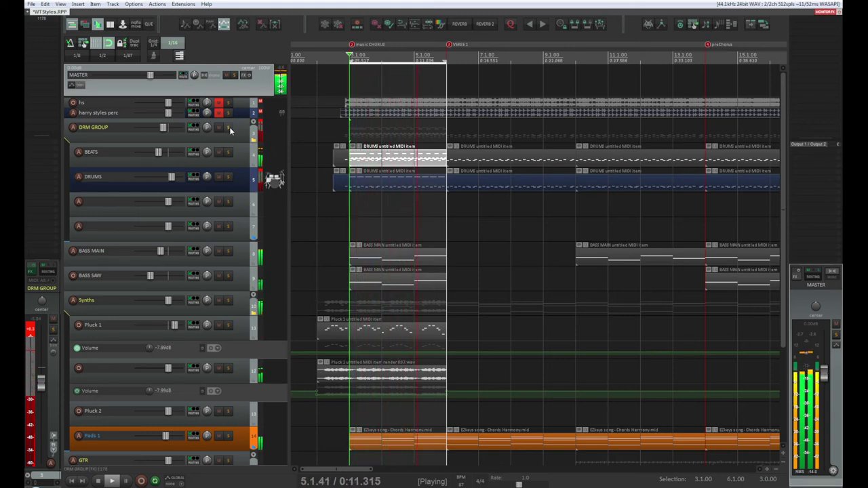
{"action": "key", "text": "space"}
{"action": "key", "text": "space"}
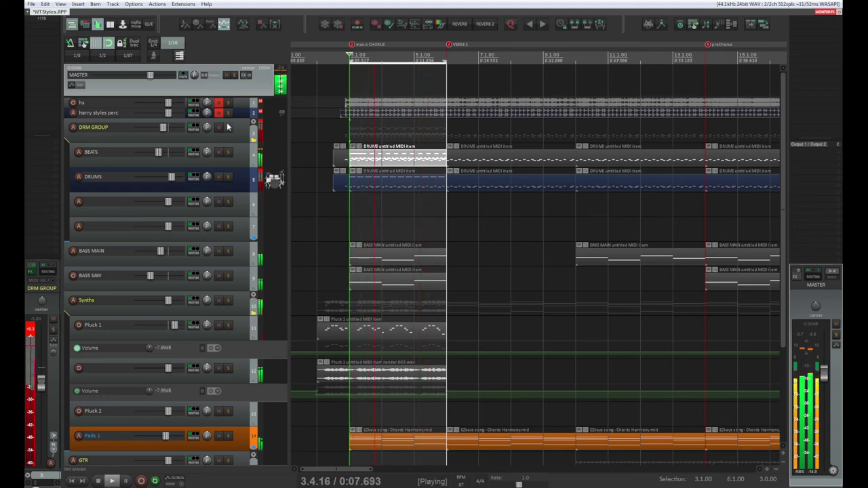
Step: Solo the BEATS track and open its Speedrum instrument during playback
{"action": "left_click", "coordinate": [243, 160]}
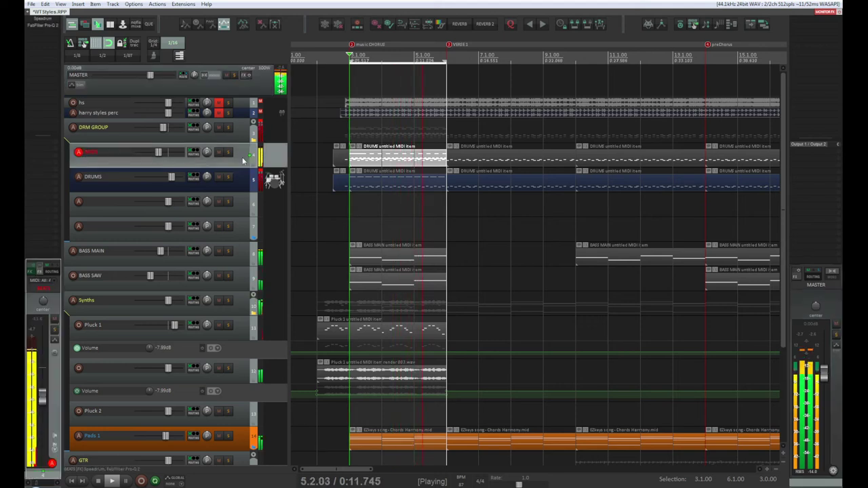
{"action": "left_click", "coordinate": [228, 153]}
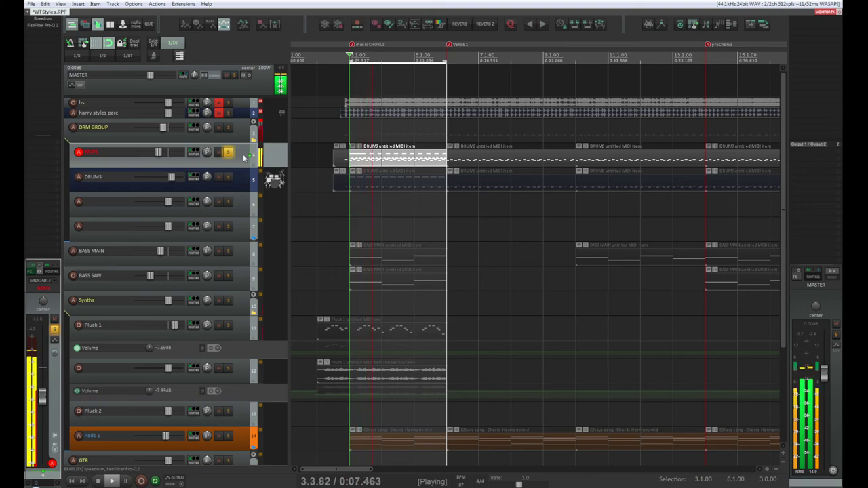
{"action": "left_click", "coordinate": [42, 21]}
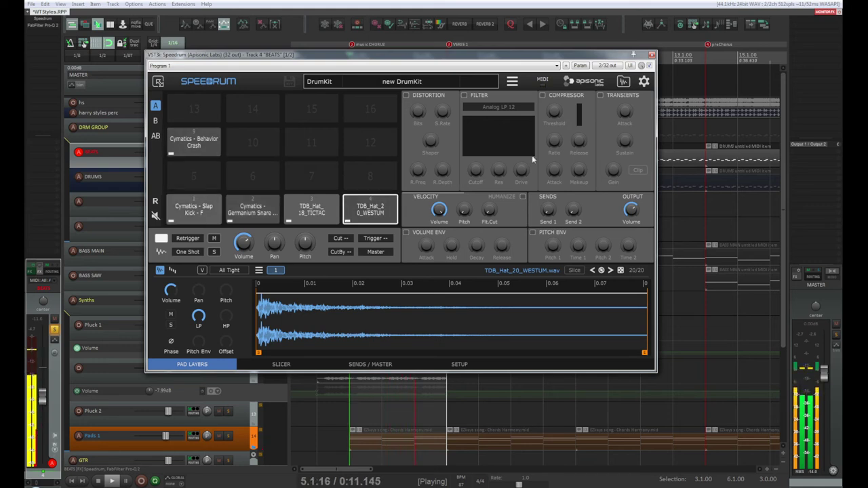
{"action": "left_click", "coordinate": [543, 95]}
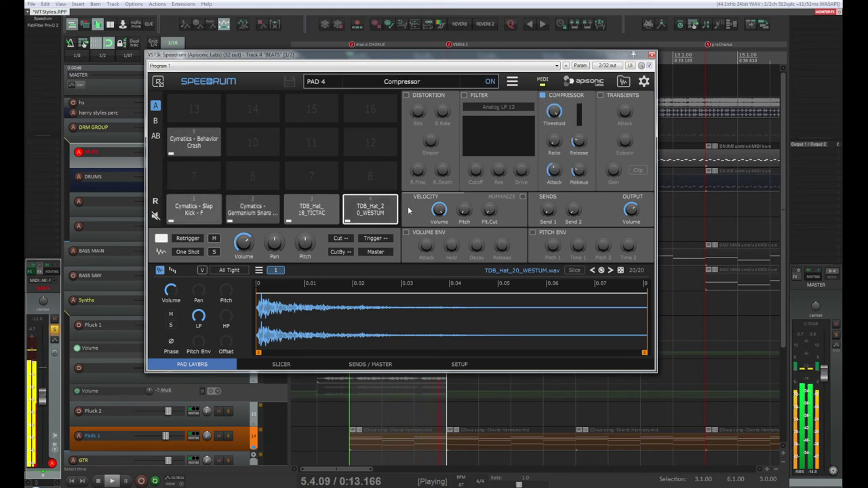
{"action": "left_click", "coordinate": [312, 211]}
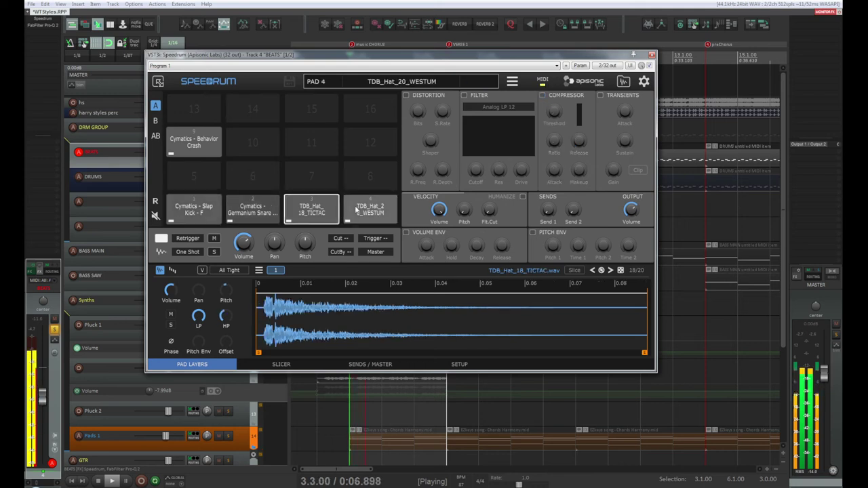
{"action": "left_click", "coordinate": [356, 211]}
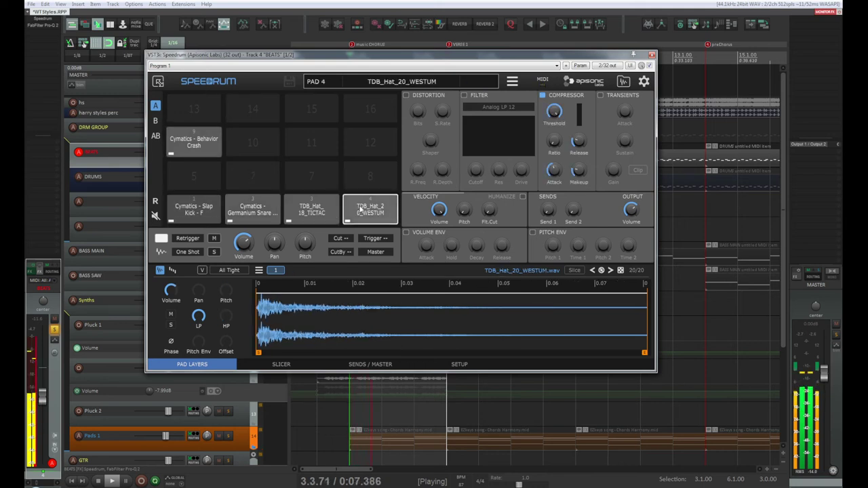
{"action": "left_click", "coordinate": [542, 96]}
Step: Enable the compressor on the Behavior Crash pad, solo that pad, and restart playback from the chorus start
{"action": "left_click", "coordinate": [194, 142]}
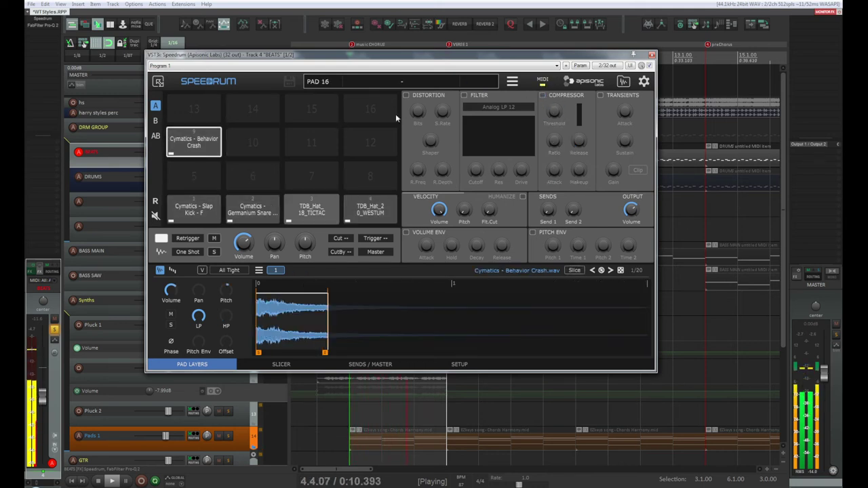
{"action": "left_click", "coordinate": [543, 96]}
{"action": "key", "text": "space"}
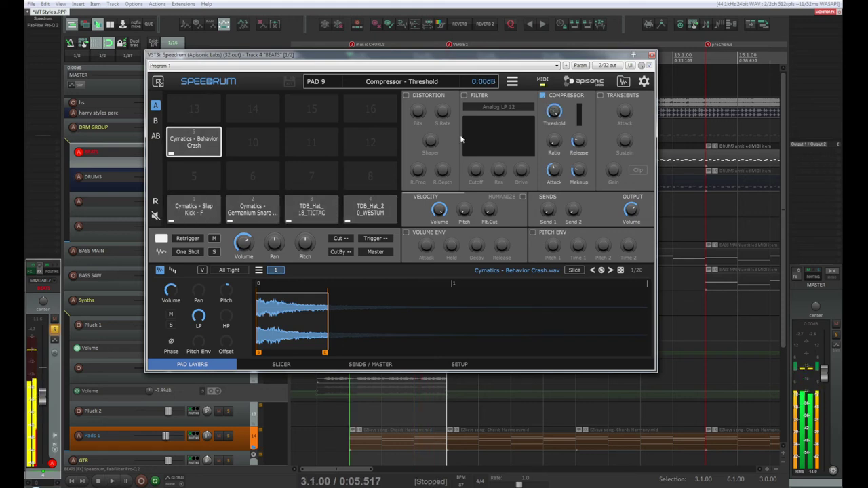
{"action": "key", "text": "space"}
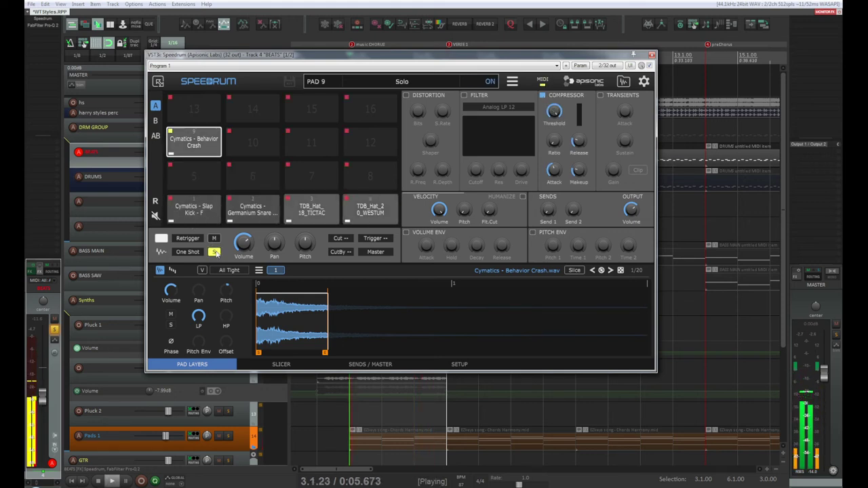
Step: Set the Behavior Crash compressor's threshold to -21.56 dB and makeup to 6.24 dB, and raise its ratio and attack
{"action": "left_click_drag", "start_coordinate": [554, 112], "coordinate": [565, 146]}
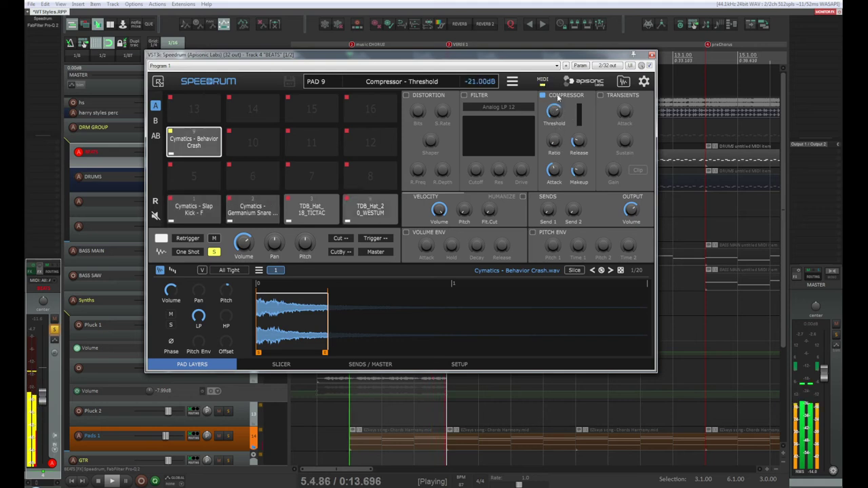
{"action": "left_click_drag", "start_coordinate": [555, 111], "coordinate": [572, 138]}
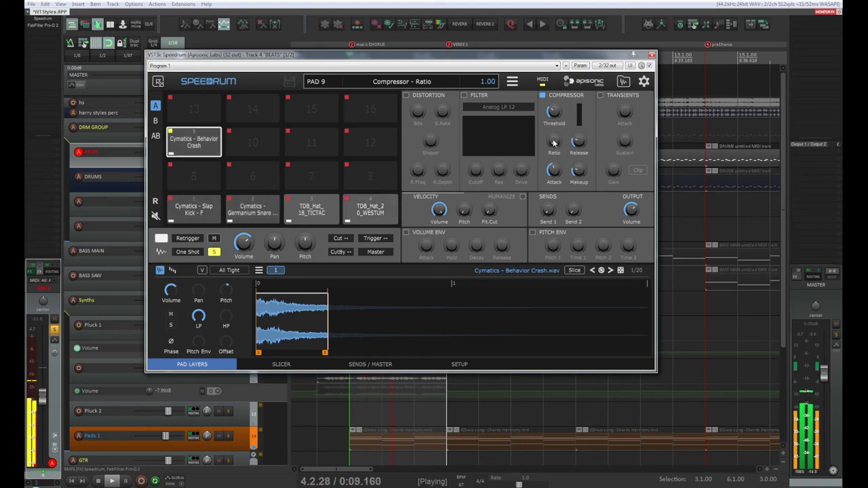
{"action": "mouse_move", "coordinate": [575, 143]}
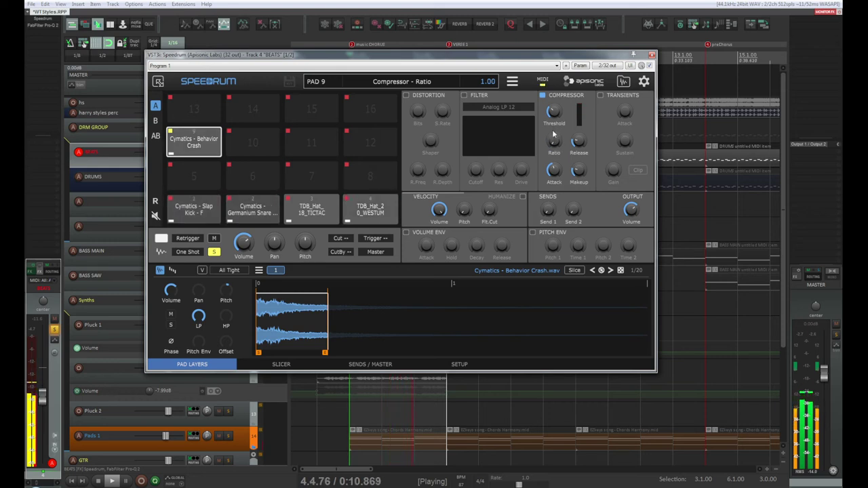
{"action": "left_click_drag", "start_coordinate": [553, 129], "coordinate": [553, 124]}
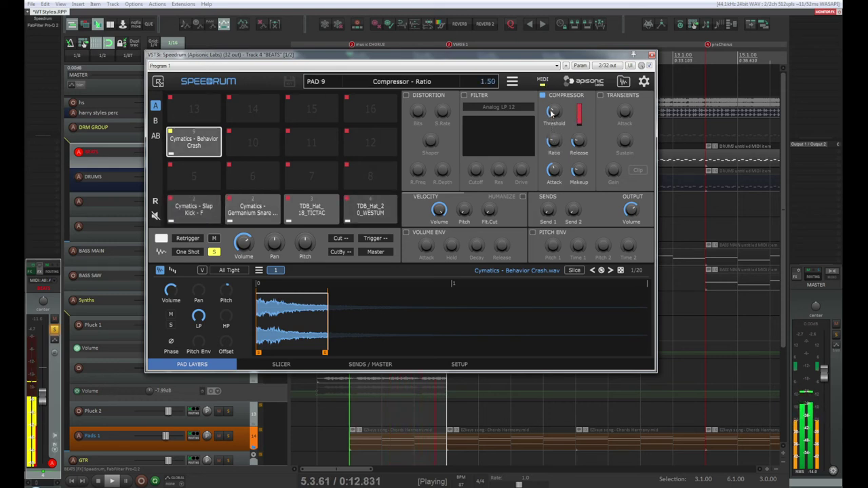
{"action": "left_click_drag", "start_coordinate": [550, 109], "coordinate": [553, 110]}
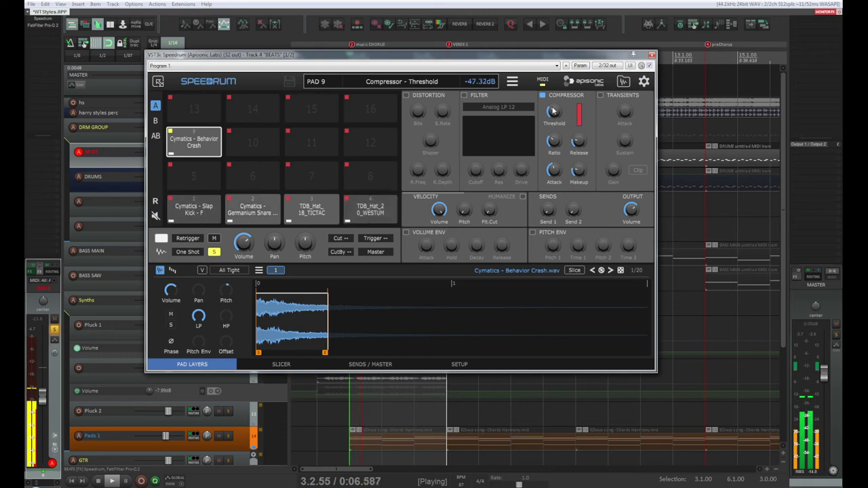
{"action": "left_click_drag", "start_coordinate": [558, 142], "coordinate": [560, 59]}
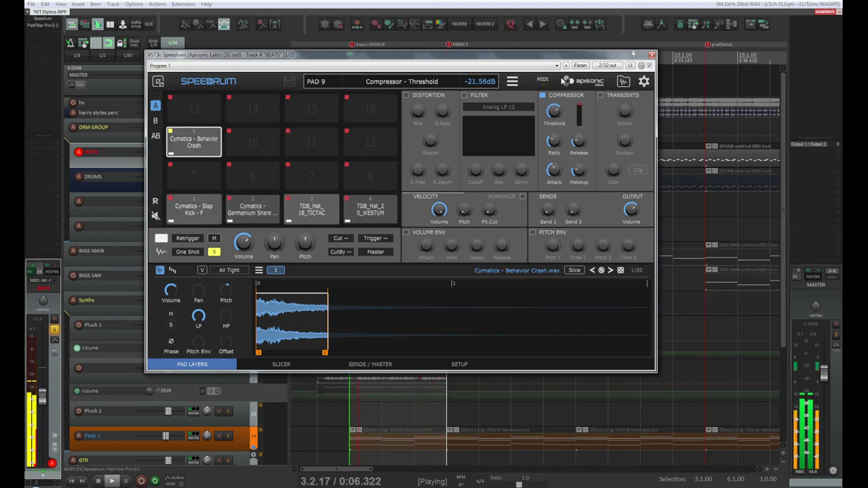
{"action": "left_click", "coordinate": [557, 174]}
{"action": "left_click_drag", "start_coordinate": [556, 169], "coordinate": [572, 138]}
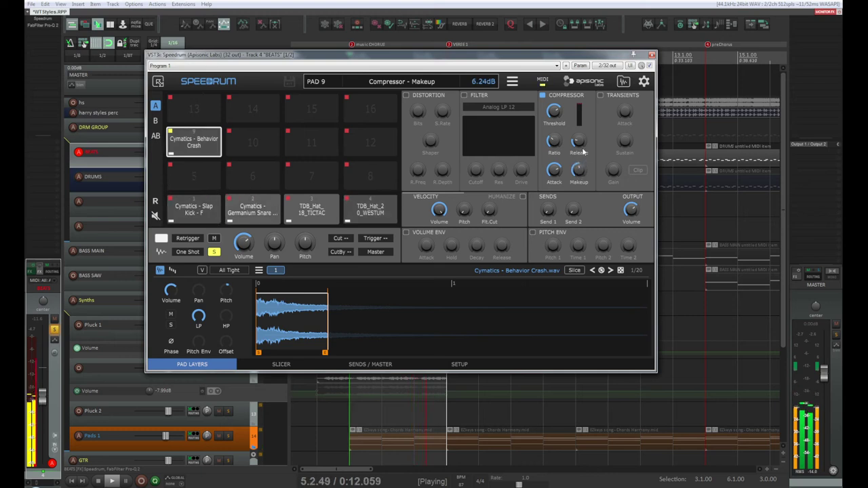
Step: Compare the crash with its compressor on and bypassed, lowering makeup to 1.06 dB and readjusting the release
{"action": "left_click", "coordinate": [543, 96]}
{"action": "left_click", "coordinate": [543, 96]}
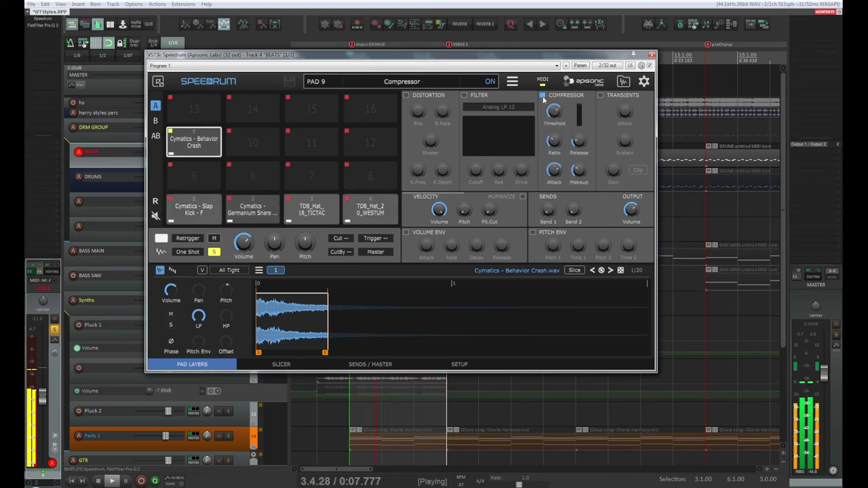
{"action": "left_click_drag", "start_coordinate": [581, 178], "coordinate": [581, 175]}
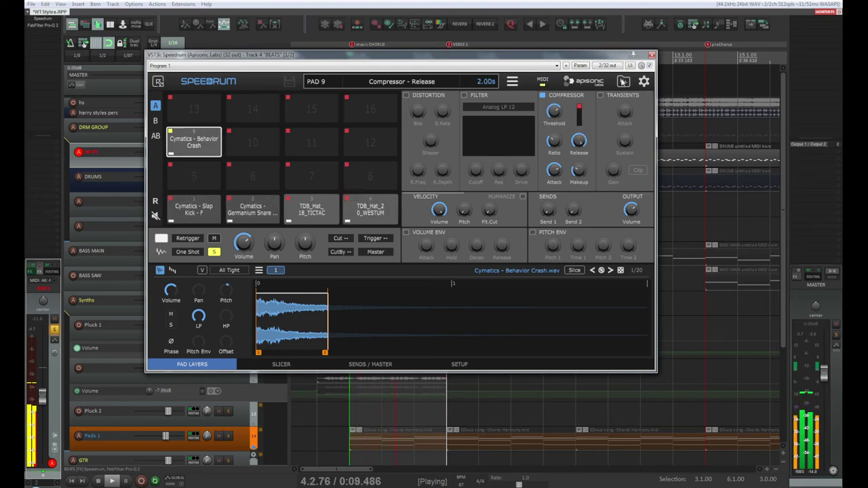
{"action": "left_click_drag", "start_coordinate": [578, 140], "coordinate": [602, 151]}
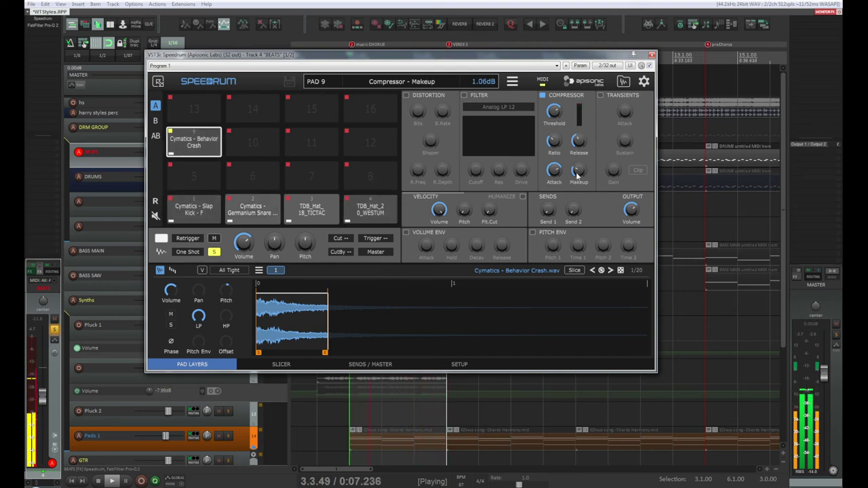
{"action": "left_click", "coordinate": [543, 95]}
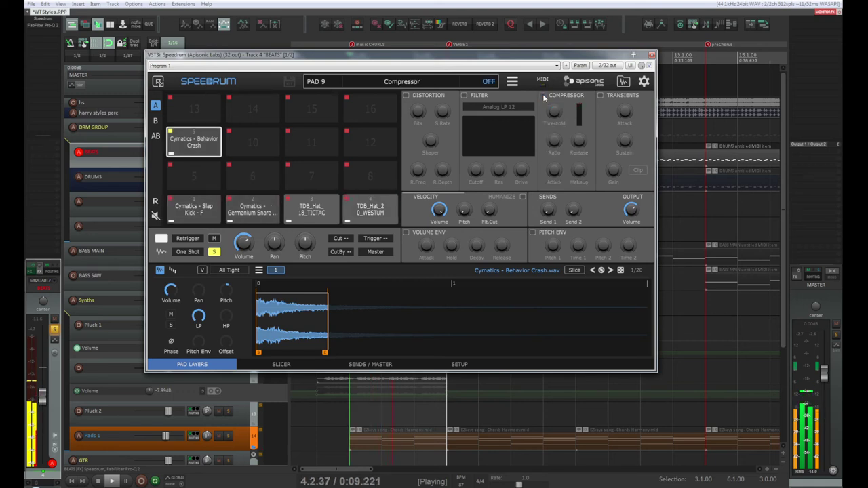
{"action": "left_click", "coordinate": [543, 95]}
Step: Reset and readjust the Behavior Crash compressor's threshold, and set its release to 64.20 ms
{"action": "left_click_drag", "start_coordinate": [578, 173], "coordinate": [579, 174]}
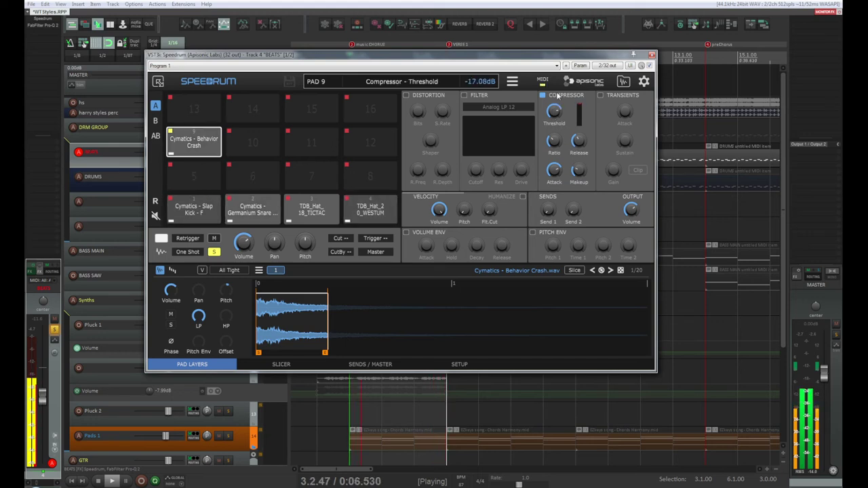
{"action": "double_click", "coordinate": [556, 112]}
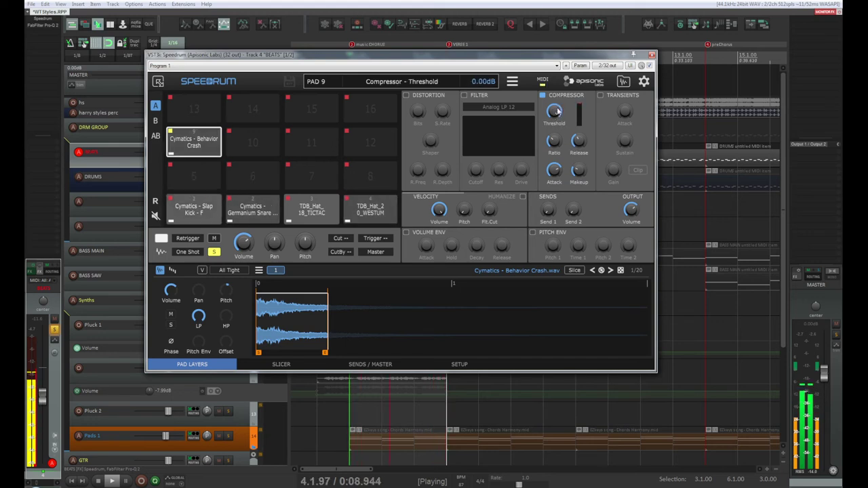
{"action": "left_click_drag", "start_coordinate": [556, 114], "coordinate": [572, 170]}
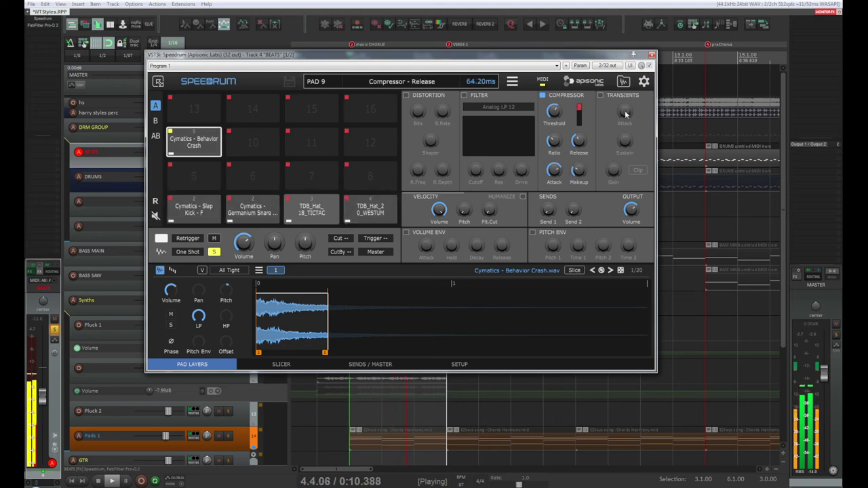
Step: Unsolo the Behavior Crash pad, then close Speedrum and stop playback
{"action": "left_click", "coordinate": [215, 252]}
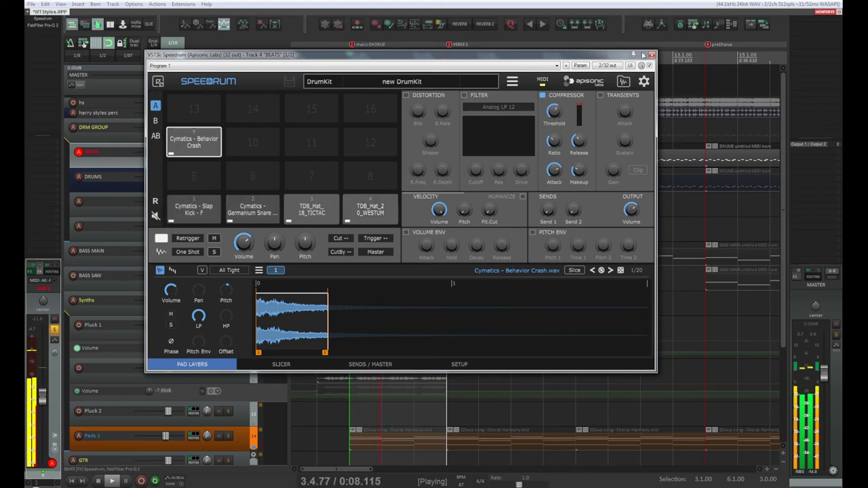
{"action": "left_click", "coordinate": [651, 54]}
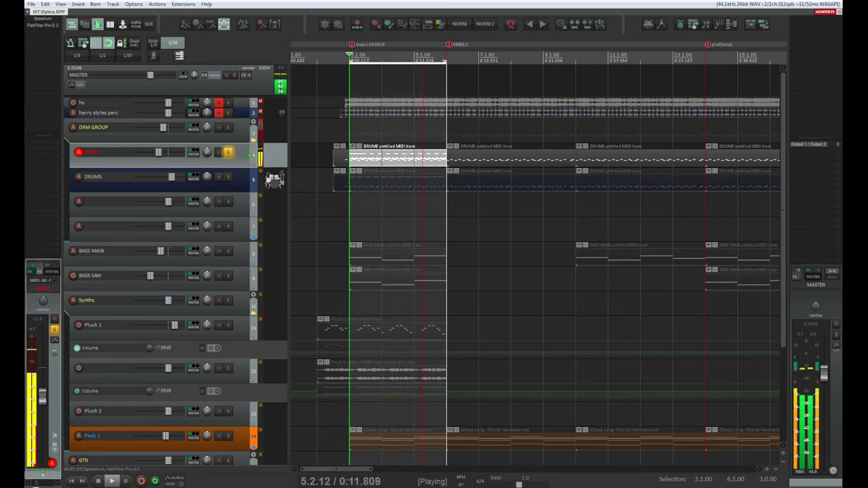
{"action": "key", "text": "space"}
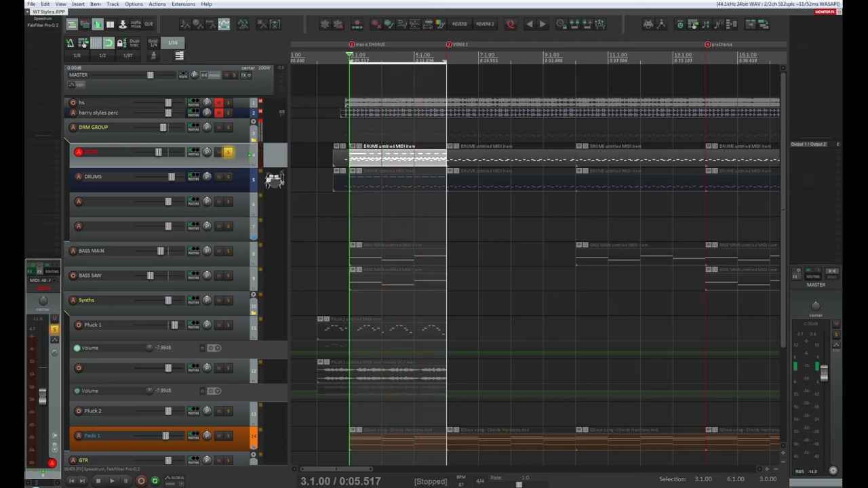
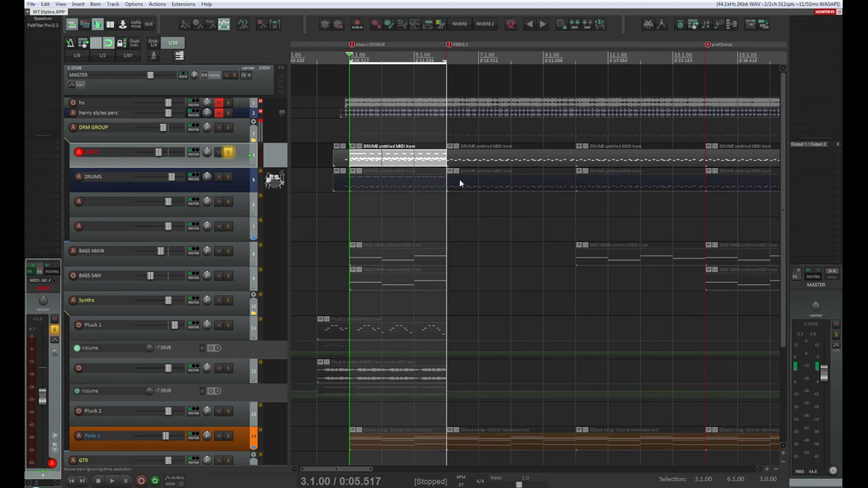
Step: Compare the BEATS track's MIDI items in the opening music CHORUS and the CHORUS section before Verse 2
{"action": "left_click", "coordinate": [460, 182]}
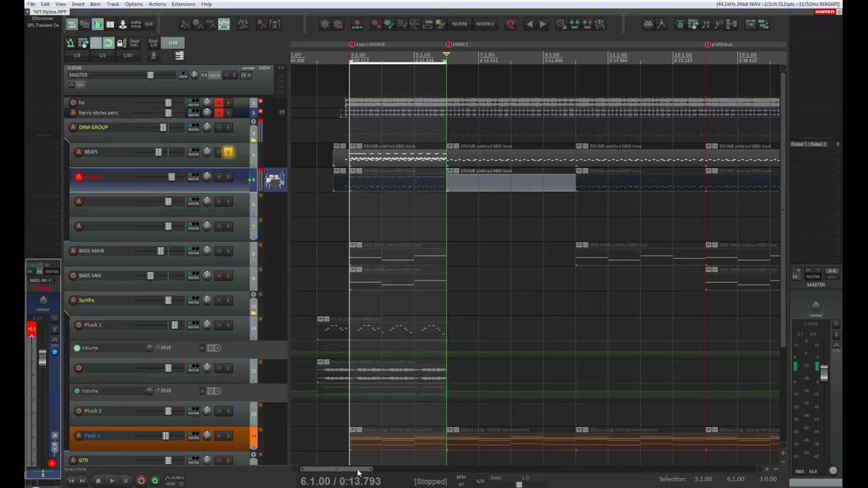
{"action": "scroll", "coordinate": [490, 382], "scroll_direction": "down", "scroll_amount": 4}
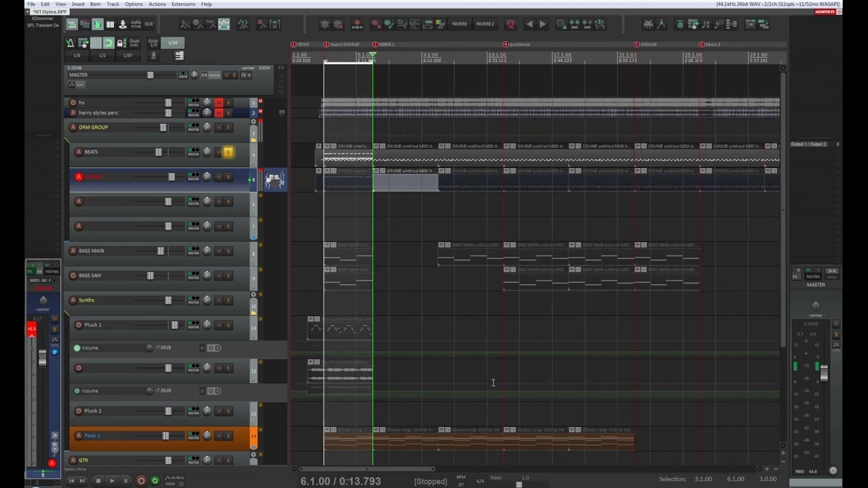
{"action": "scroll", "coordinate": [493, 383], "scroll_direction": "down", "scroll_amount": 2}
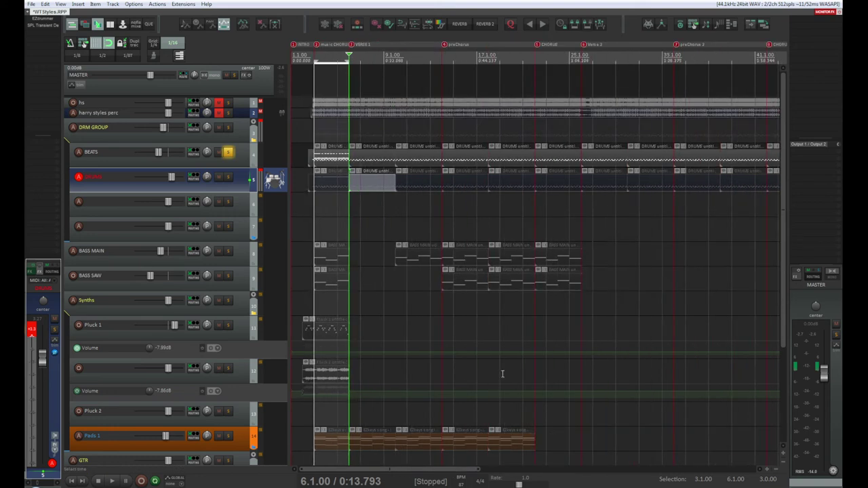
{"action": "left_click", "coordinate": [567, 161]}
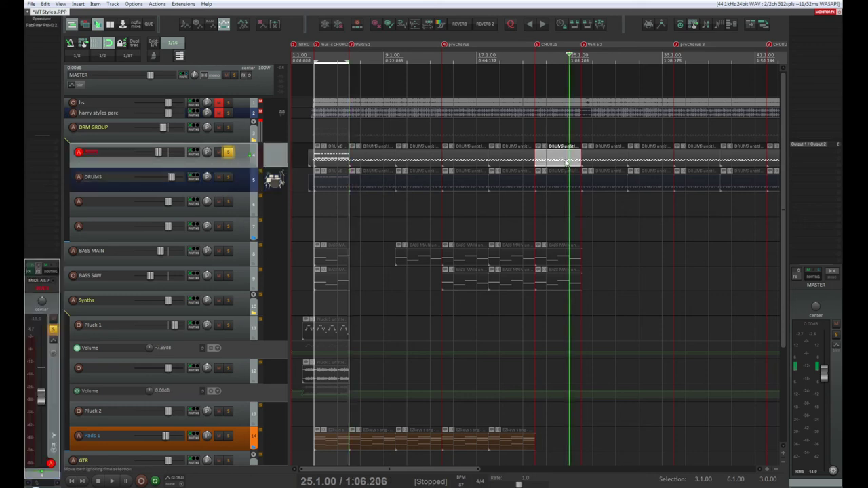
{"action": "left_click", "coordinate": [540, 161]}
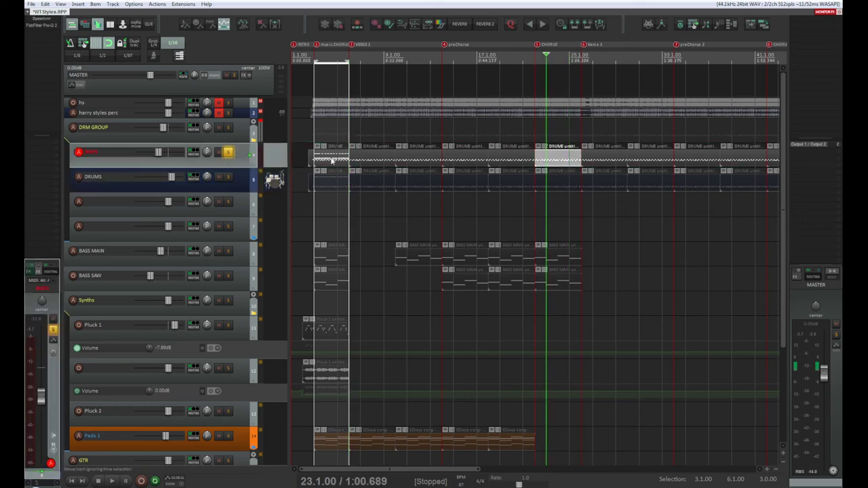
{"action": "left_click", "coordinate": [333, 160]}
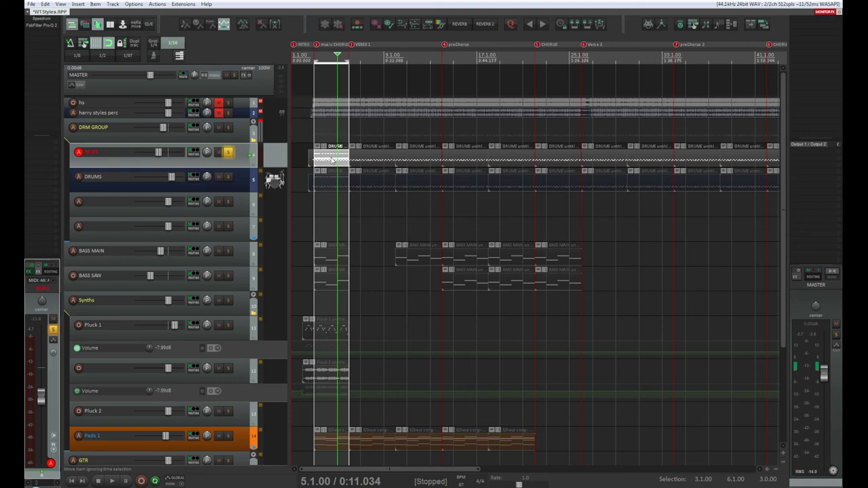
{"action": "left_click", "coordinate": [572, 162]}
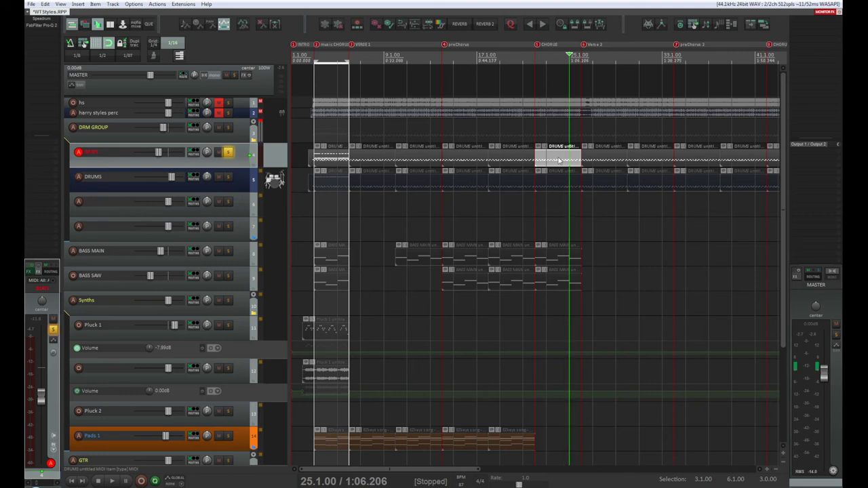
Step: Play the opening music CHORUS from its start with BEATS soloed, and stop
{"action": "left_click", "coordinate": [314, 56]}
{"action": "key", "text": "space"}
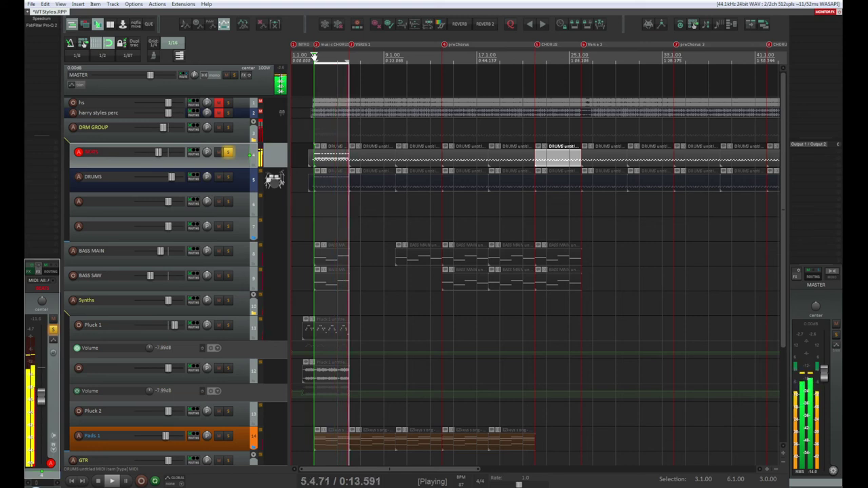
{"action": "key", "text": "space"}
Step: Delete the BEATS track's MIDI item in the CHORUS section before Verse 2
{"action": "left_click", "coordinate": [550, 160]}
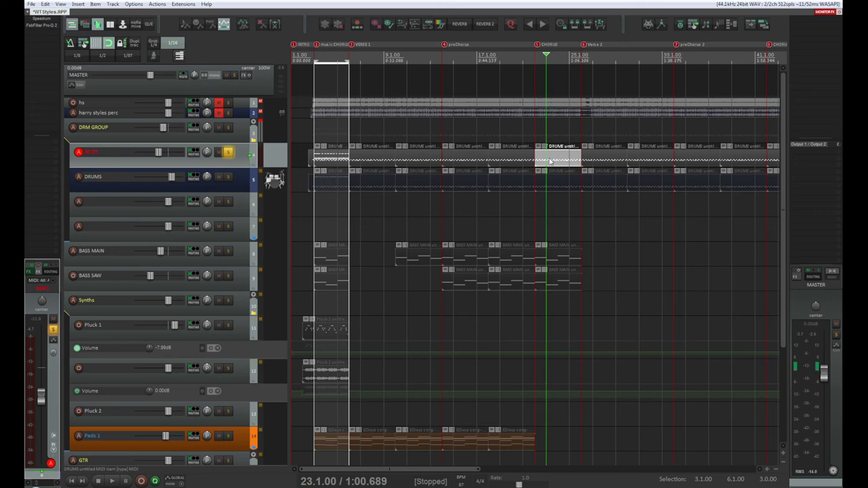
{"action": "key", "text": "Delete"}
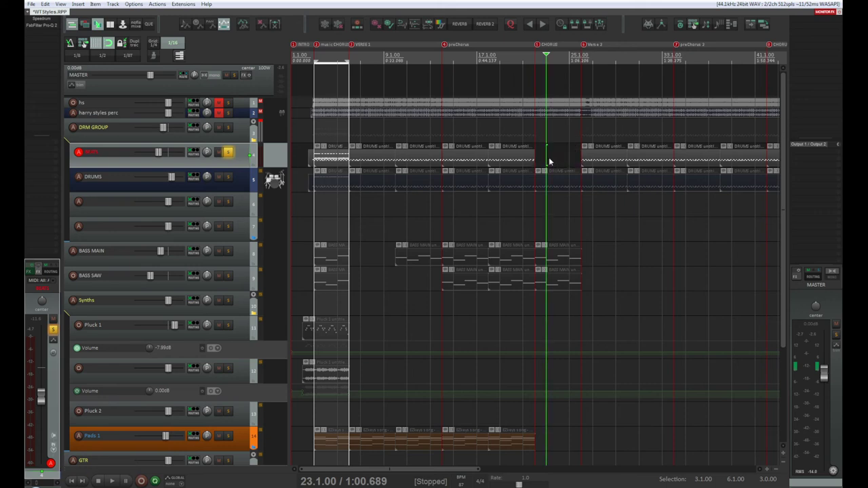
{"action": "left_click", "coordinate": [334, 145]}
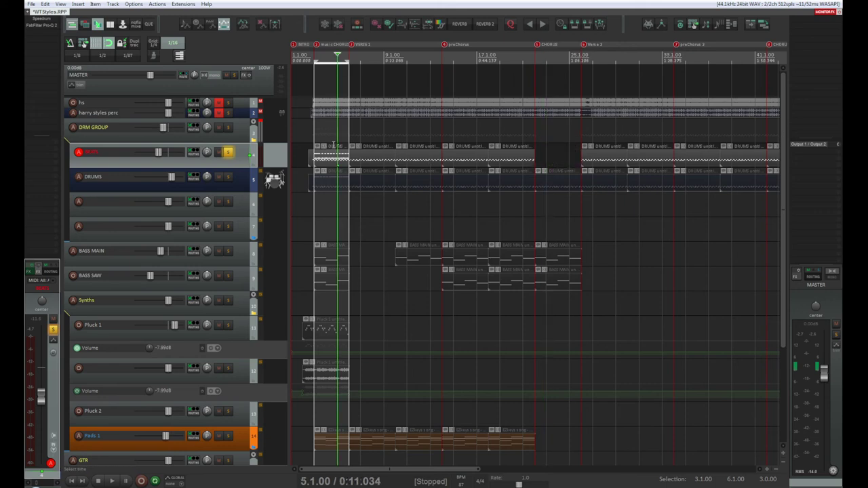
Step: Open the item properties of the BEATS track's MIDI item in the opening music CHORUS
{"action": "scroll", "coordinate": [333, 145], "scroll_direction": "up", "scroll_amount": 6}
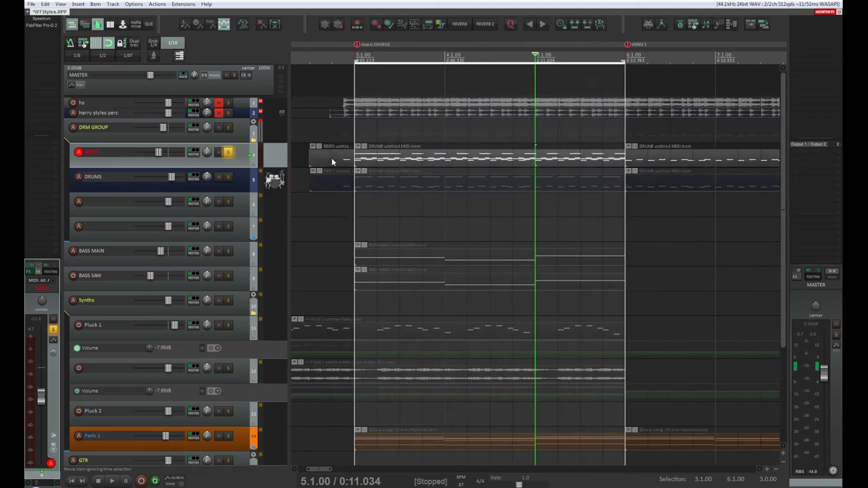
{"action": "scroll", "coordinate": [417, 58], "scroll_direction": "down", "scroll_amount": 2}
{"action": "left_click", "coordinate": [446, 51]}
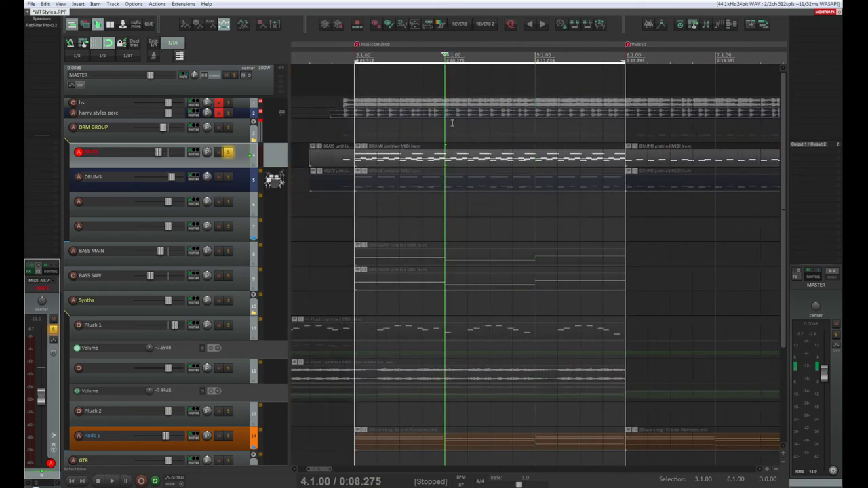
{"action": "scroll", "coordinate": [374, 174], "scroll_direction": "up", "scroll_amount": 2}
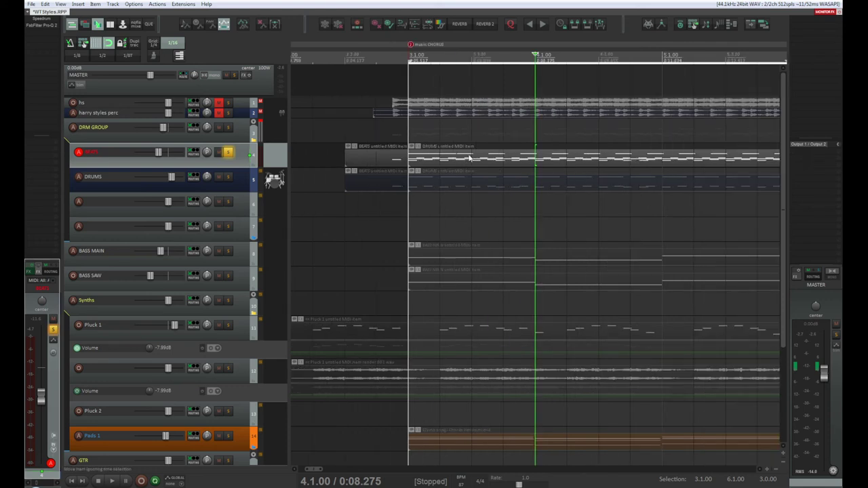
{"action": "left_click", "coordinate": [440, 146]}
{"action": "left_click", "coordinate": [434, 155]}
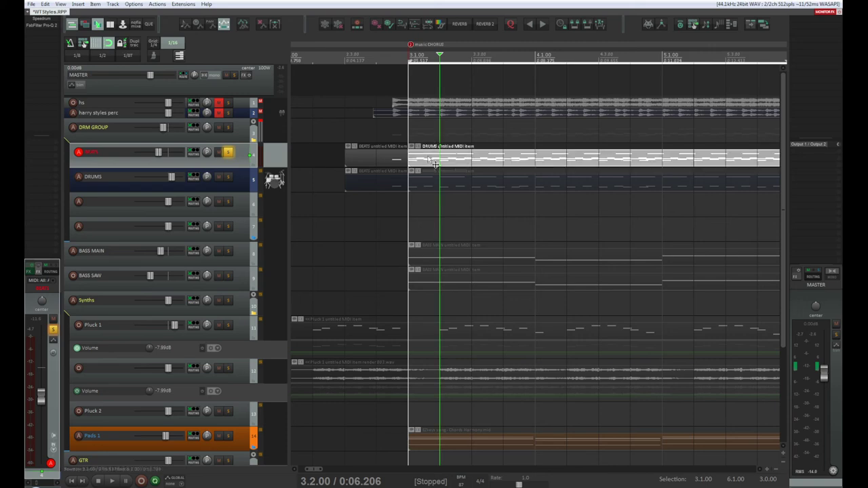
{"action": "right_click", "coordinate": [428, 156]}
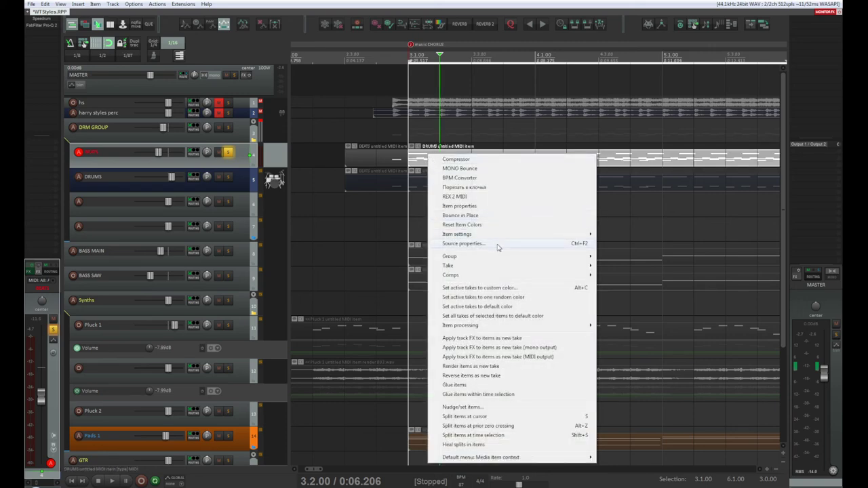
{"action": "mouse_move", "coordinate": [499, 239]}
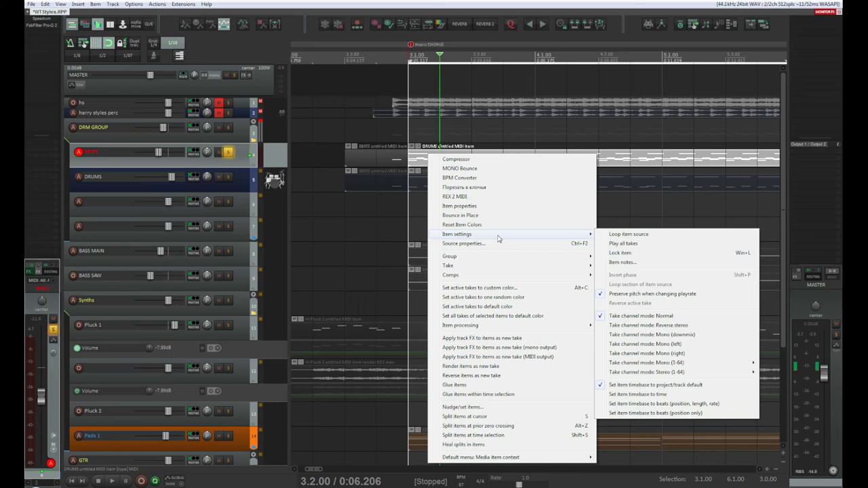
{"action": "left_click", "coordinate": [478, 207]}
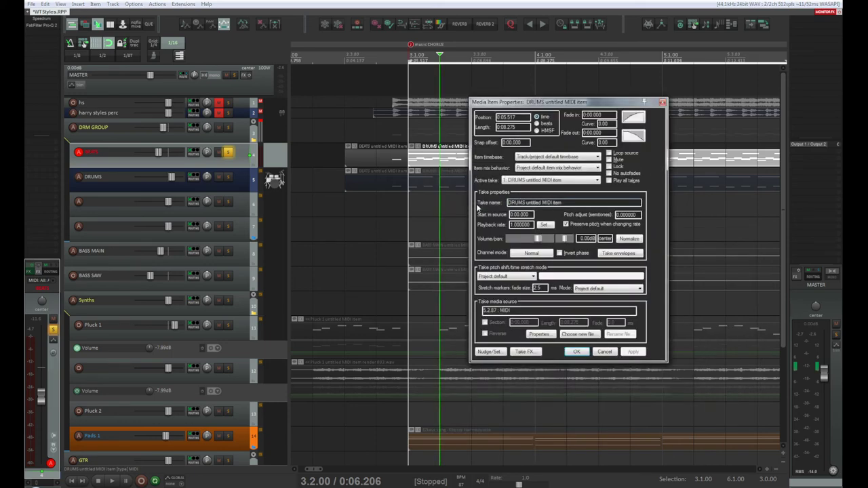
Step: Rename the item's take as DRUMS Intro and confirm the properties
{"action": "left_click_drag", "start_coordinate": [536, 106], "coordinate": [392, 117]}
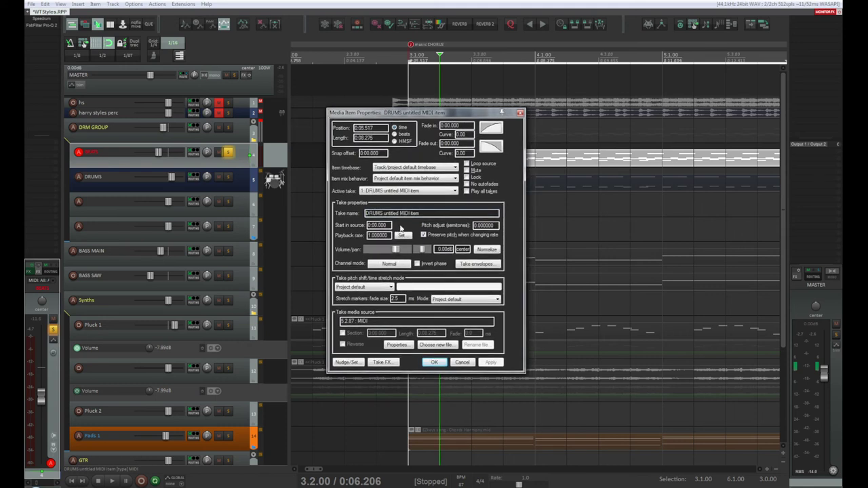
{"action": "left_click_drag", "start_coordinate": [411, 213], "coordinate": [386, 214]}
{"action": "type", "text": "u"}
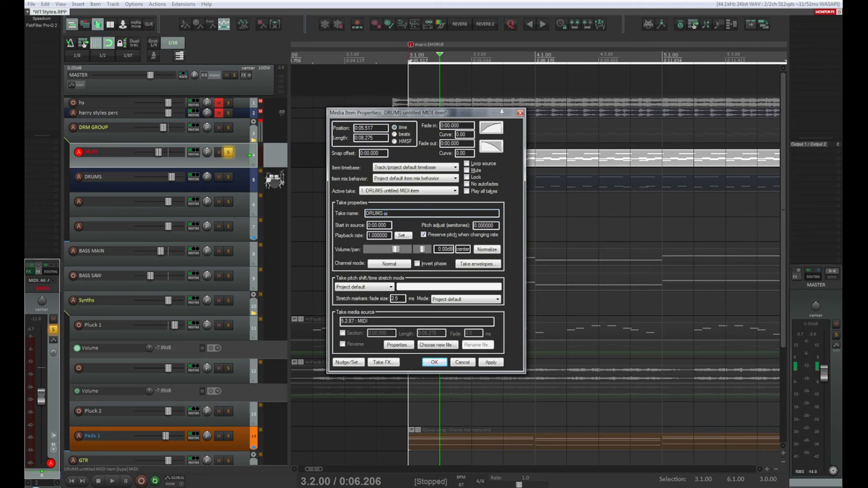
{"action": "key", "text": "alt+a"}
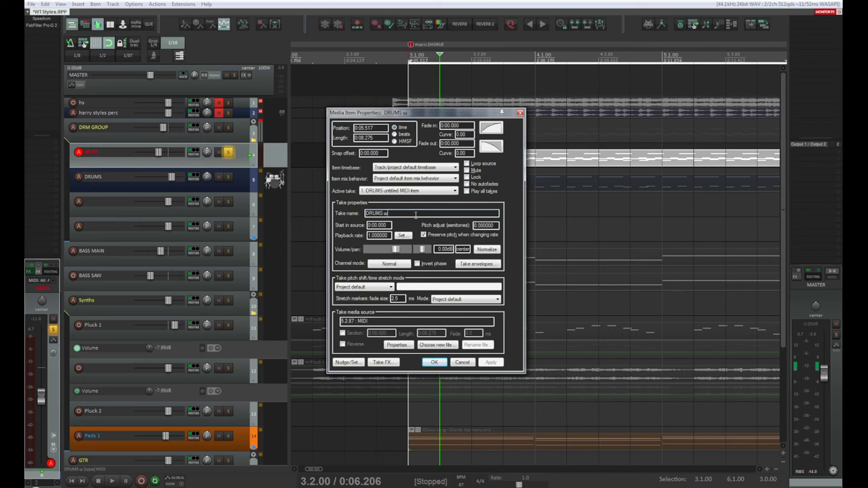
{"action": "key", "text": "BackSpace"}
{"action": "key", "text": "BackSpace"}
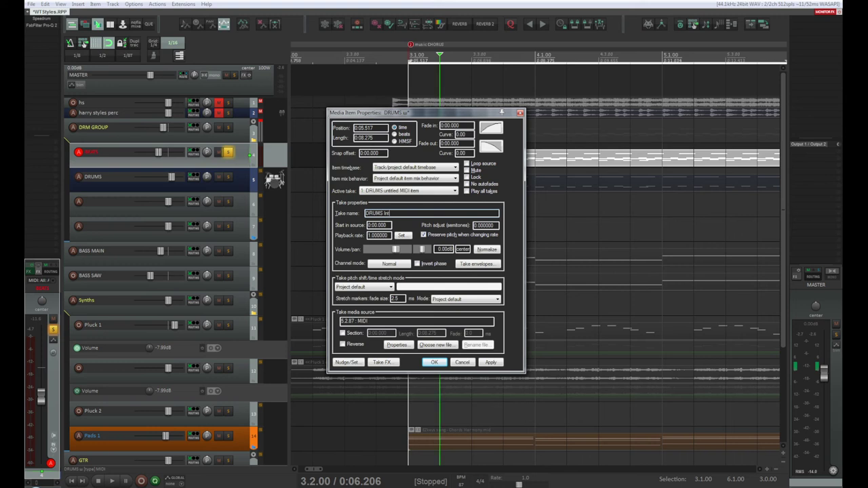
{"action": "type", "text": "Intro"}
{"action": "key", "text": "Return"}
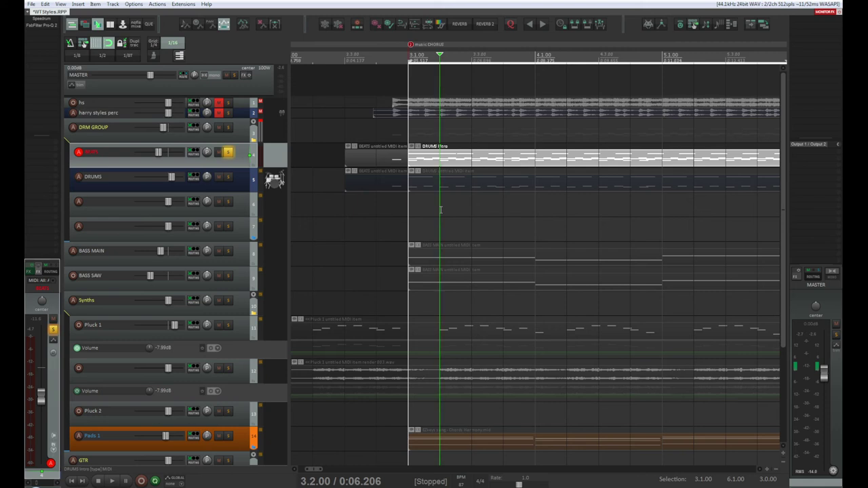
{"action": "scroll", "coordinate": [460, 291], "scroll_direction": "down", "scroll_amount": 2}
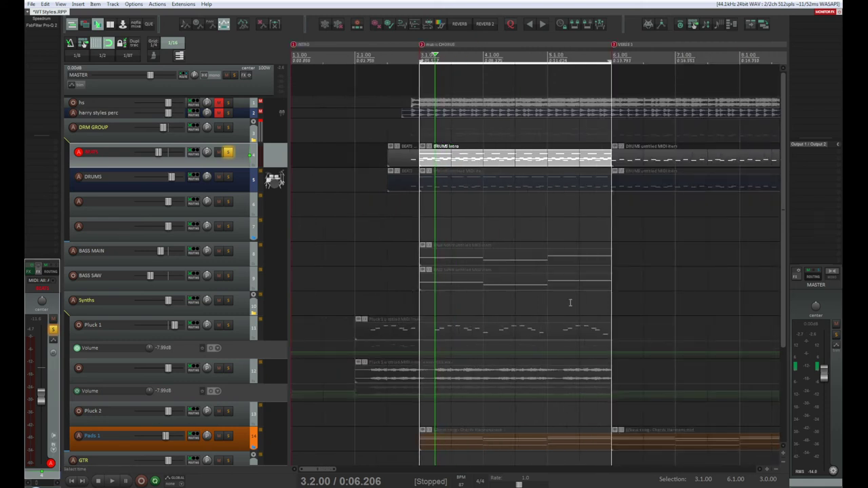
Step: Copy the DRUMS Intro item on the BEATS track into the empty CHORUS section so it ends at the Verse 2 marker
{"action": "scroll", "coordinate": [571, 303], "scroll_direction": "down", "scroll_amount": 3}
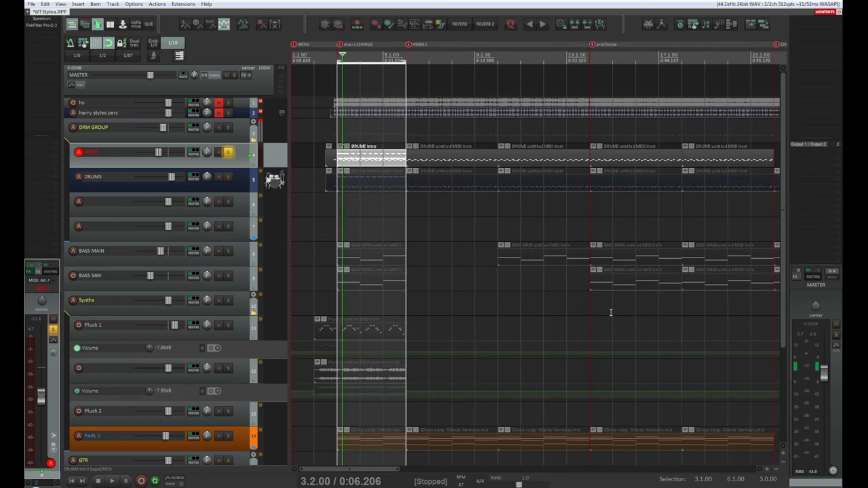
{"action": "scroll", "coordinate": [611, 312], "scroll_direction": "down", "scroll_amount": 1}
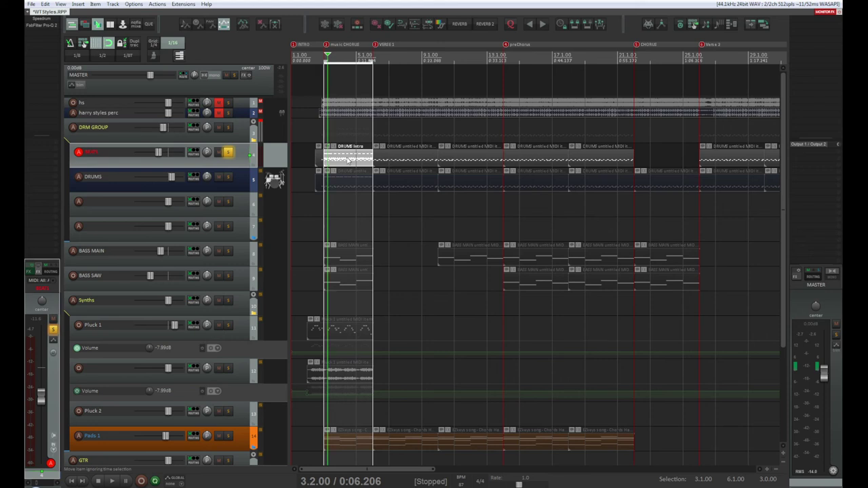
{"action": "left_click_drag", "start_coordinate": [348, 160], "coordinate": [670, 162]}
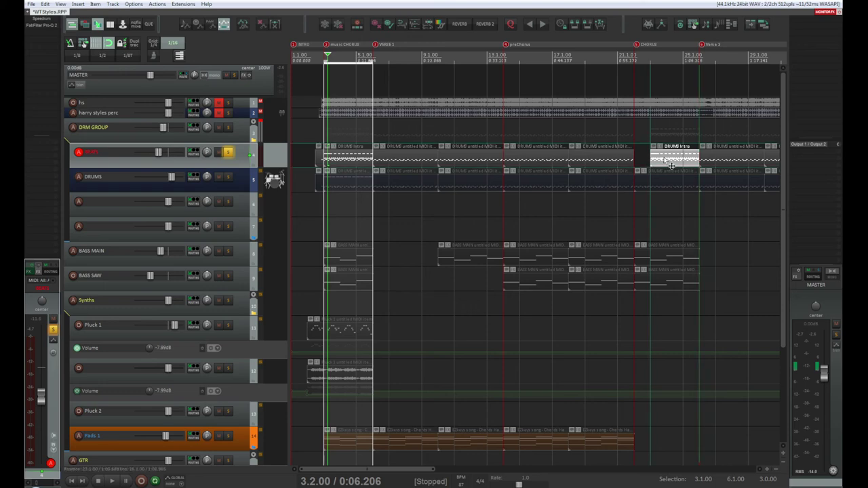
{"action": "left_click", "coordinate": [672, 163]}
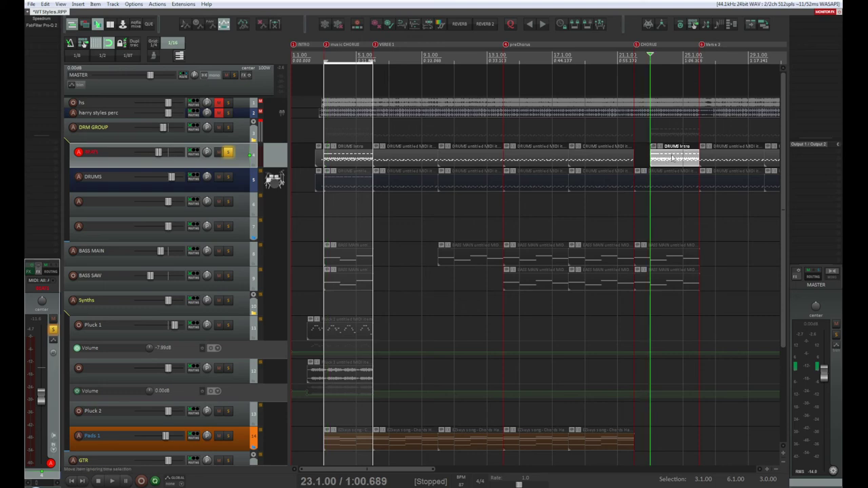
Step: Rename the take of the copied item before Verse 2 as DRUMS CHORUS and confirm the properties
{"action": "right_click", "coordinate": [672, 158]}
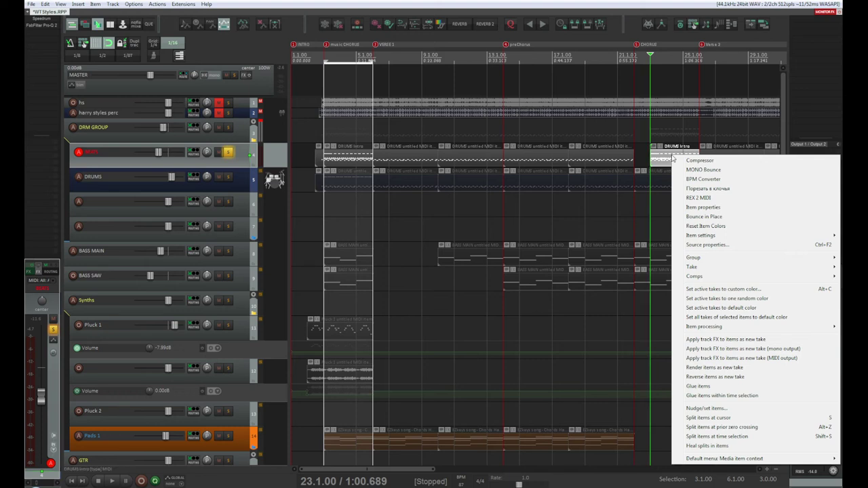
{"action": "left_click", "coordinate": [708, 208]}
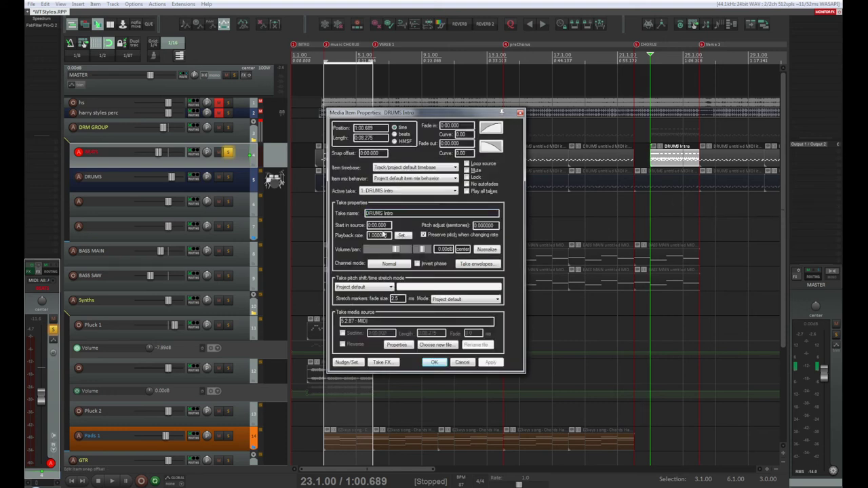
{"action": "double_click", "coordinate": [388, 213]}
{"action": "type", "text": "CHORUS"}
{"action": "key", "text": "Return"}
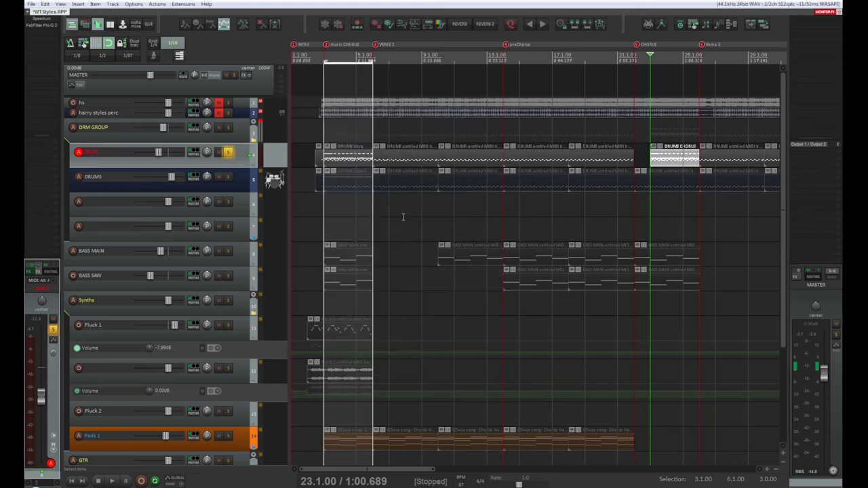
Step: Copy the DRUMS CHORUS item to the start of the CHORUS section and trim its end to leave one bar filling the gap
{"action": "scroll", "coordinate": [662, 178], "scroll_direction": "up", "scroll_amount": 3}
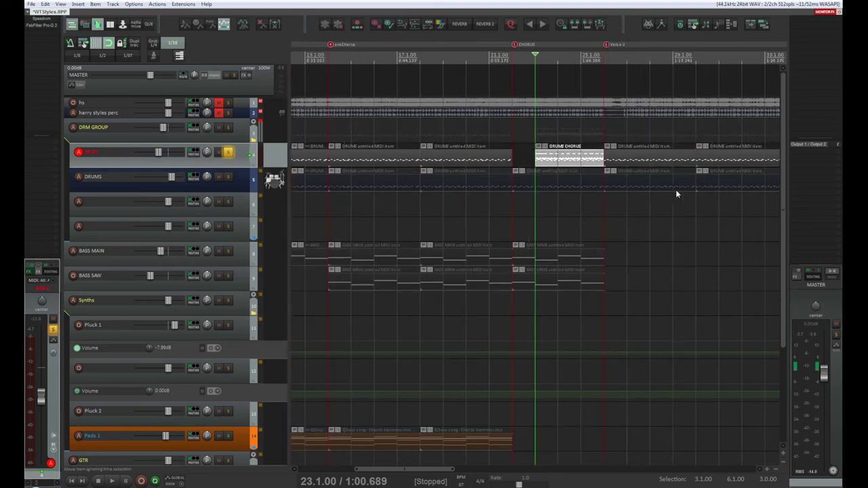
{"action": "left_click", "coordinate": [552, 160]}
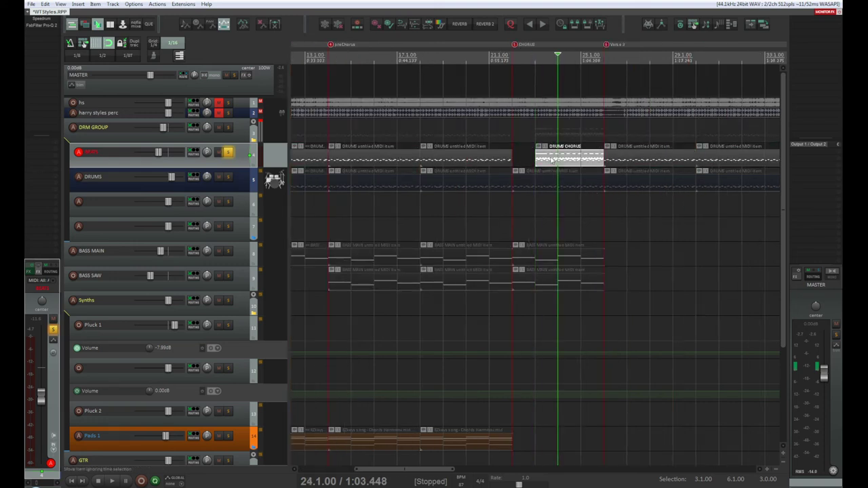
{"action": "mouse_move", "coordinate": [552, 160]}
{"action": "left_mouse_down"}
{"action": "mouse_move", "coordinate": [521, 163]}
{"action": "mouse_move", "coordinate": [566, 155]}
{"action": "left_mouse_up"}
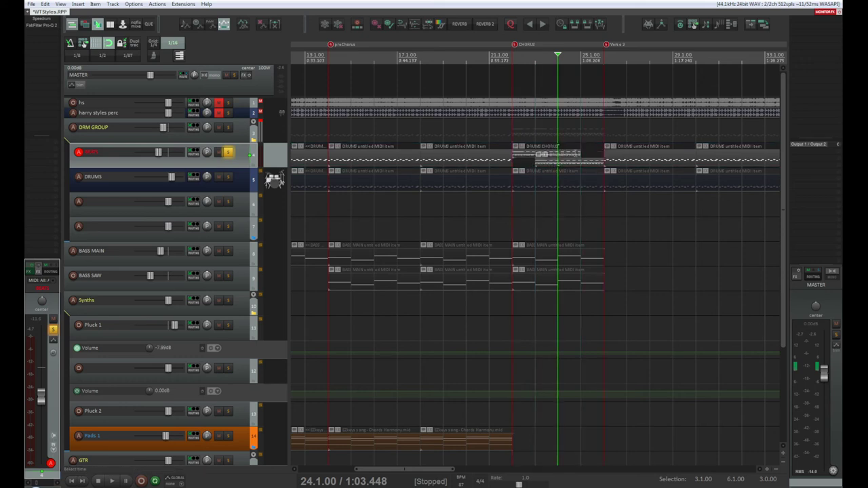
{"action": "left_click", "coordinate": [579, 157]}
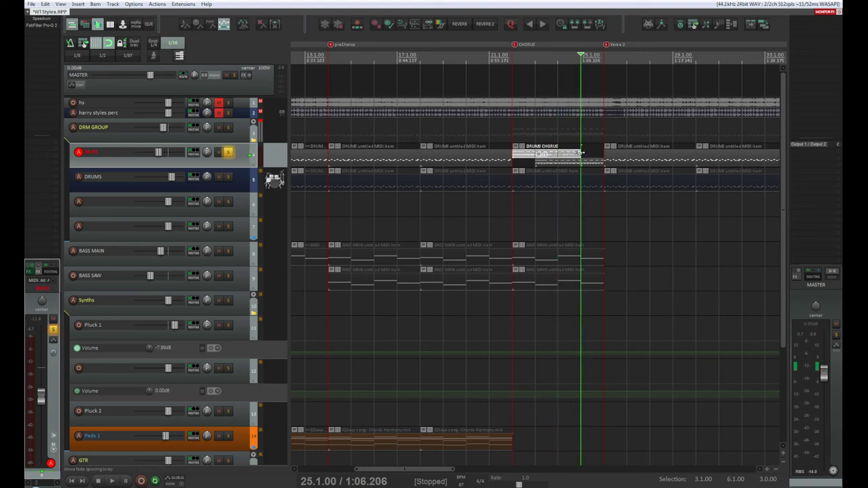
{"action": "left_click_drag", "start_coordinate": [582, 152], "coordinate": [543, 152]}
Step: Play the CHORUS section before Verse 2 from its start with BEATS soloed
{"action": "left_click", "coordinate": [513, 63]}
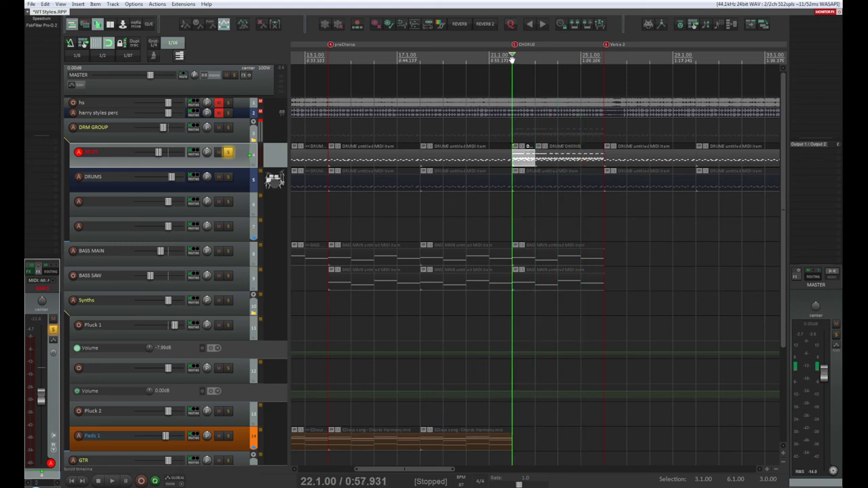
{"action": "key", "text": "space"}
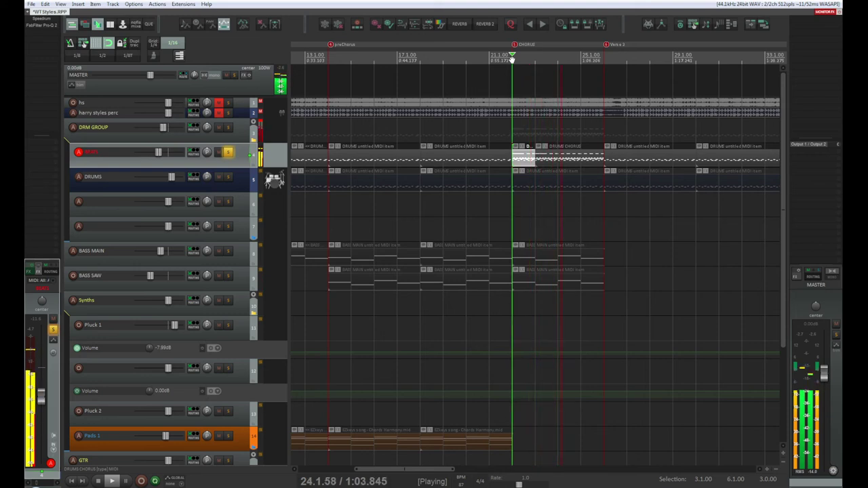
{"action": "scroll", "coordinate": [473, 407], "scroll_direction": "down", "scroll_amount": 4}
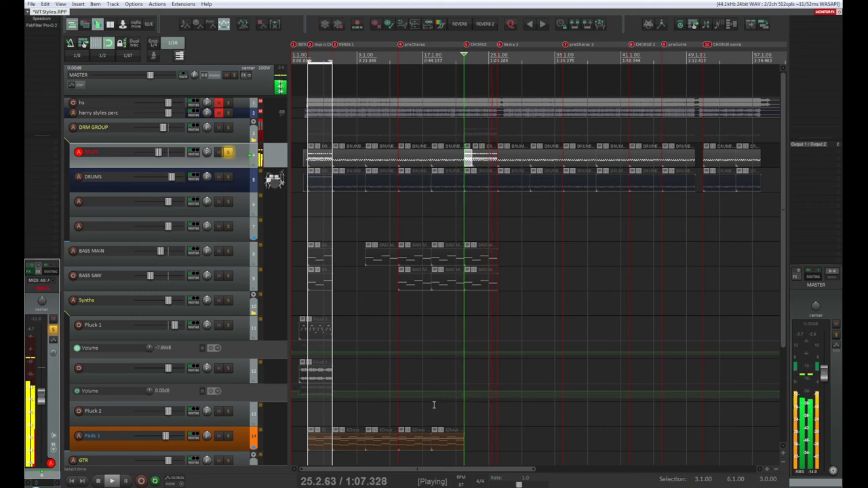
Step: Restart playback from the chorus to hear the soloed BEATS track, and stop it
{"action": "key", "text": "space"}
{"action": "key", "text": "space"}
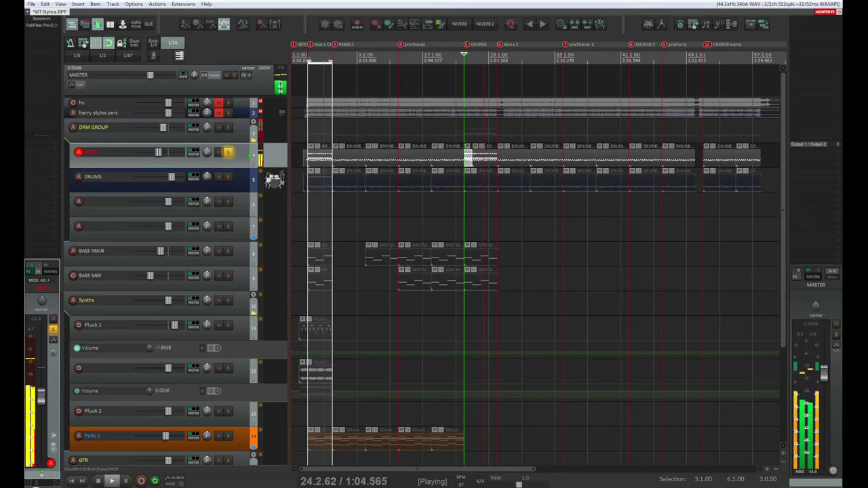
{"action": "key", "text": "space"}
{"action": "key", "text": "super+d"}
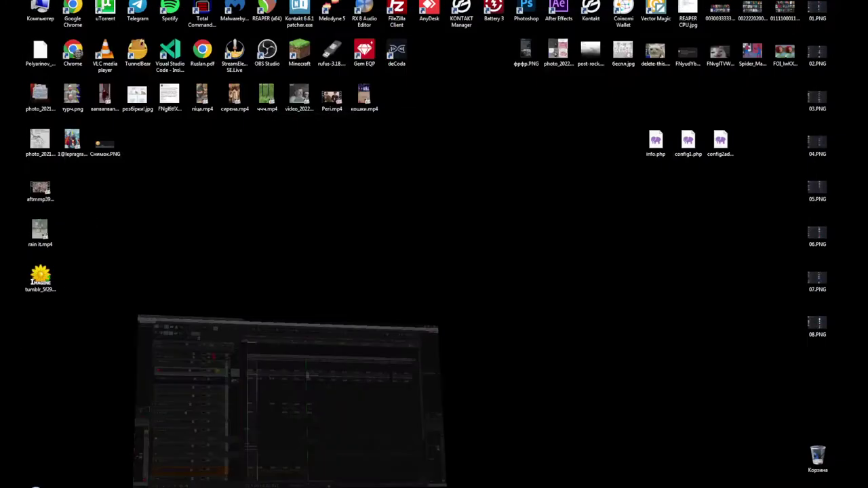
{"action": "right_click", "coordinate": [379, 247]}
{"action": "left_click", "coordinate": [435, 268]}
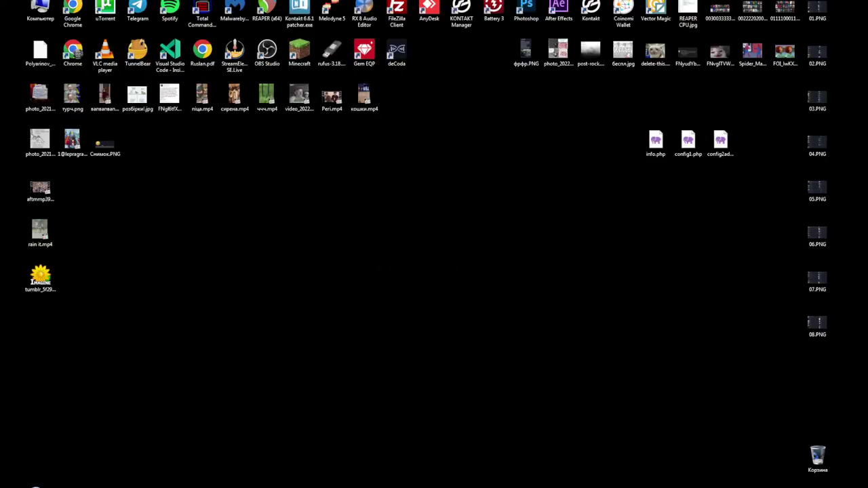
{"action": "left_click", "coordinate": [743, 487]}
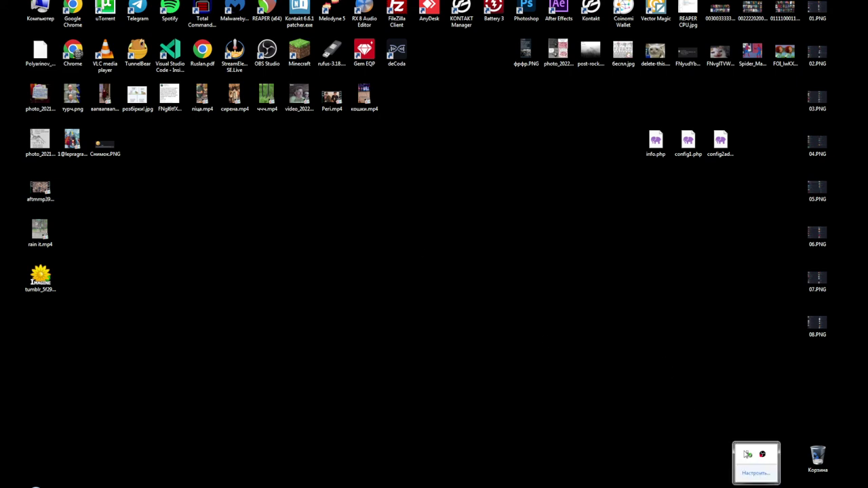
{"action": "left_click", "coordinate": [209, 203]}
{"action": "right_click", "coordinate": [209, 203]}
{"action": "left_click", "coordinate": [222, 226]}
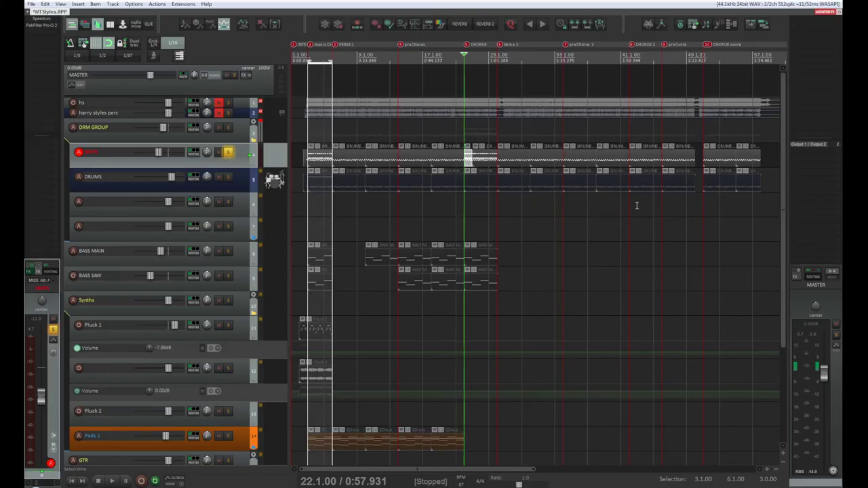
Step: Delete the first untitled MIDI item after the CHORUS outro marker on the BEATS track
{"action": "left_click", "coordinate": [723, 164]}
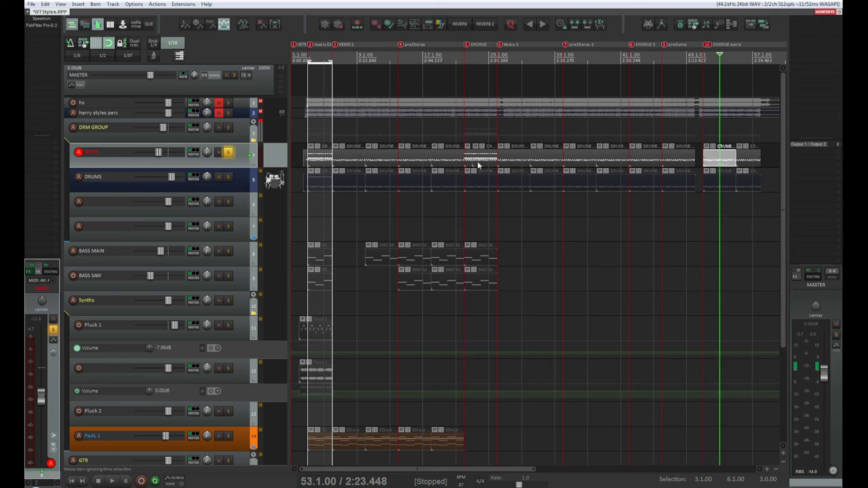
{"action": "left_click", "coordinate": [487, 161]}
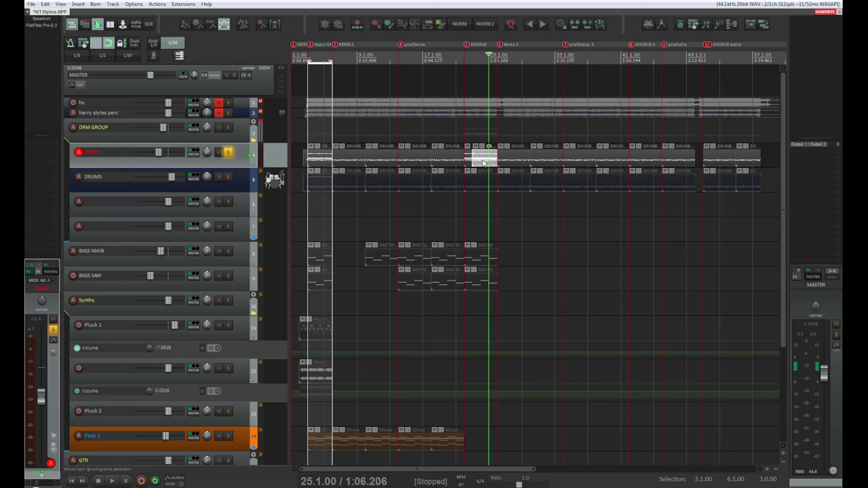
{"action": "left_click", "coordinate": [723, 161]}
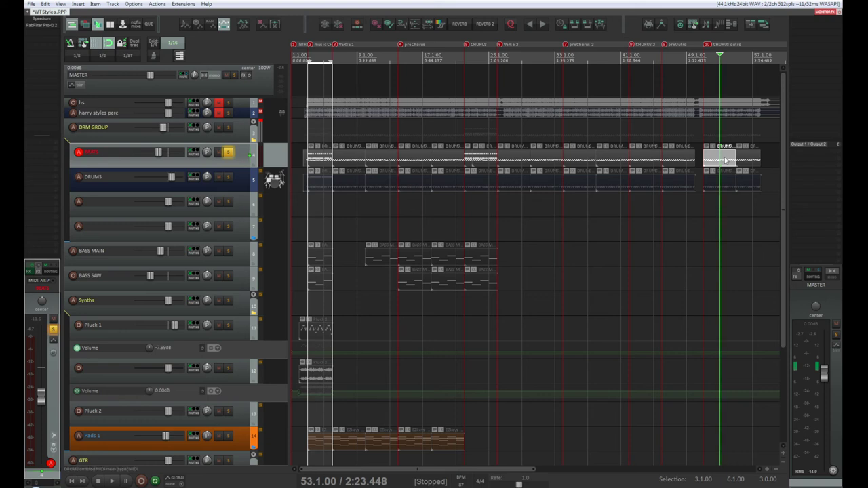
{"action": "key", "text": "Delete"}
Step: Copy the longer DRUMS CHORUS item from the chorus on the BEATS track so that it starts at the CHORUS outro marker
{"action": "left_click", "coordinate": [485, 161]}
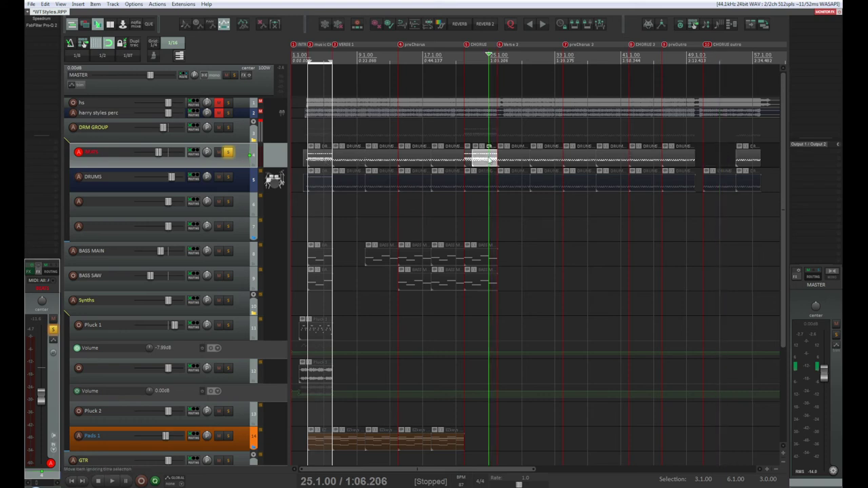
{"action": "left_click_drag", "start_coordinate": [494, 165], "coordinate": [721, 160]}
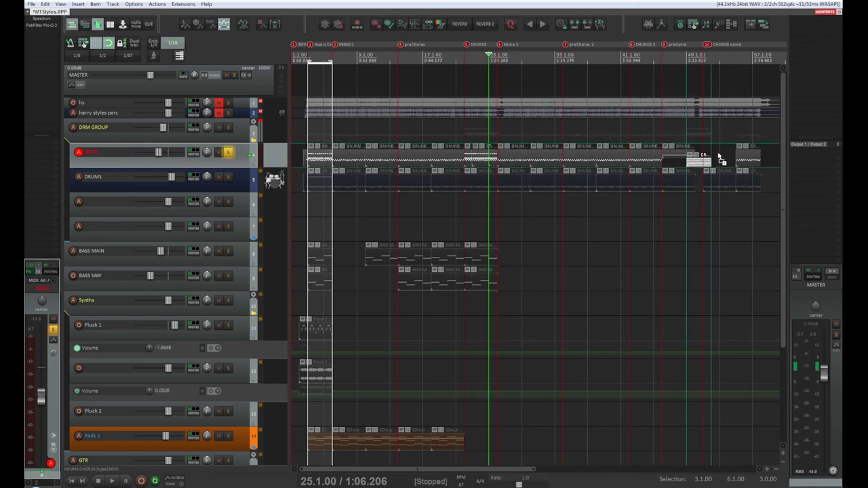
{"action": "scroll", "coordinate": [763, 278], "scroll_direction": "down", "scroll_amount": 4}
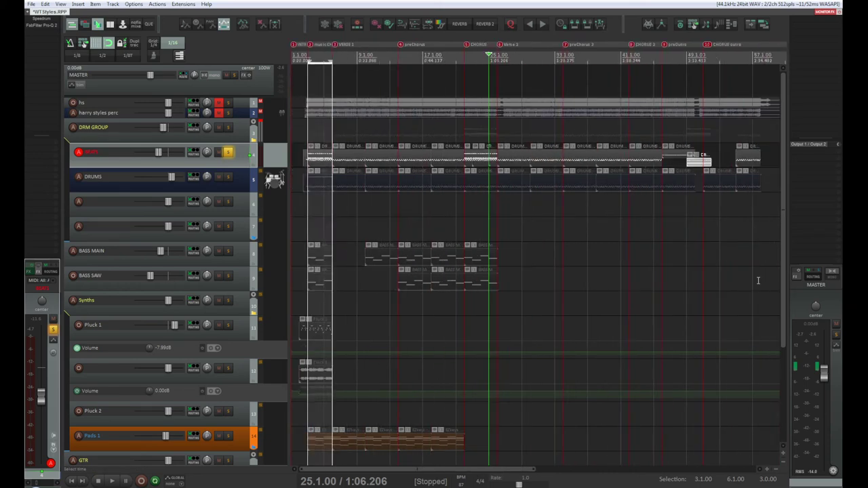
{"action": "left_click", "coordinate": [574, 55]}
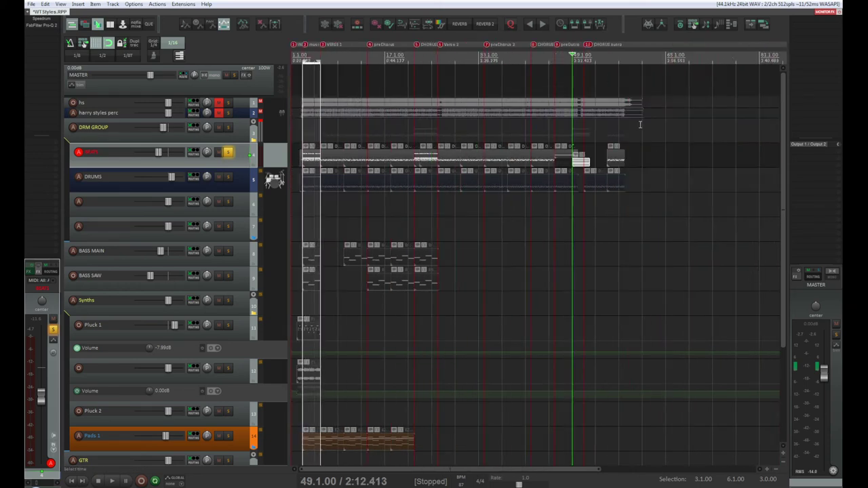
{"action": "scroll", "coordinate": [623, 141], "scroll_direction": "up", "scroll_amount": 5}
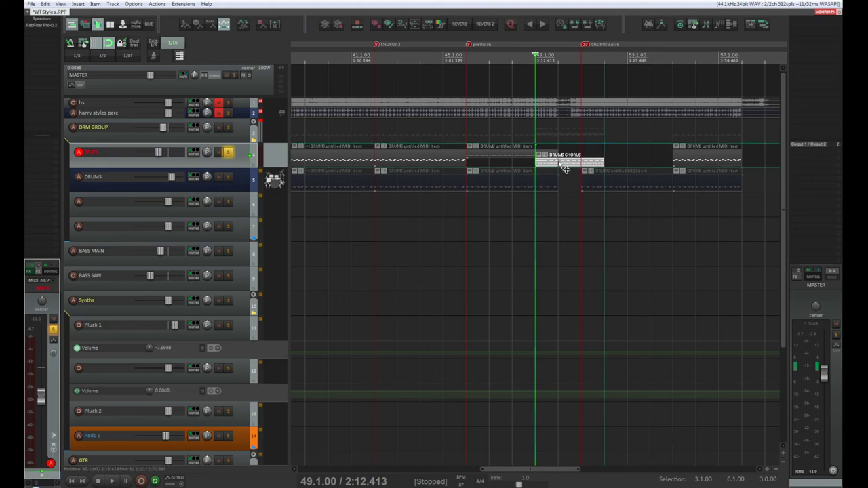
{"action": "left_click_drag", "start_coordinate": [564, 167], "coordinate": [608, 166]}
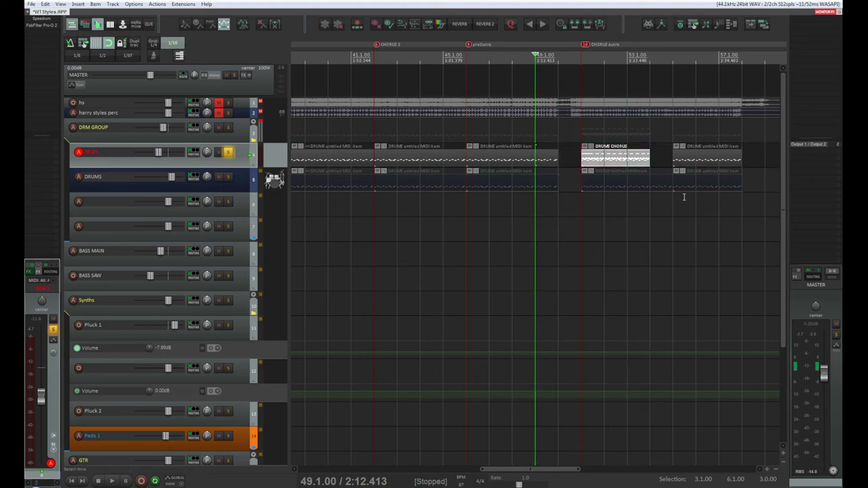
Step: Replace the last untitled MIDI item on the BEATS track with a second DRUMS CHORUS copy directly after the first outro one
{"action": "left_click", "coordinate": [694, 159]}
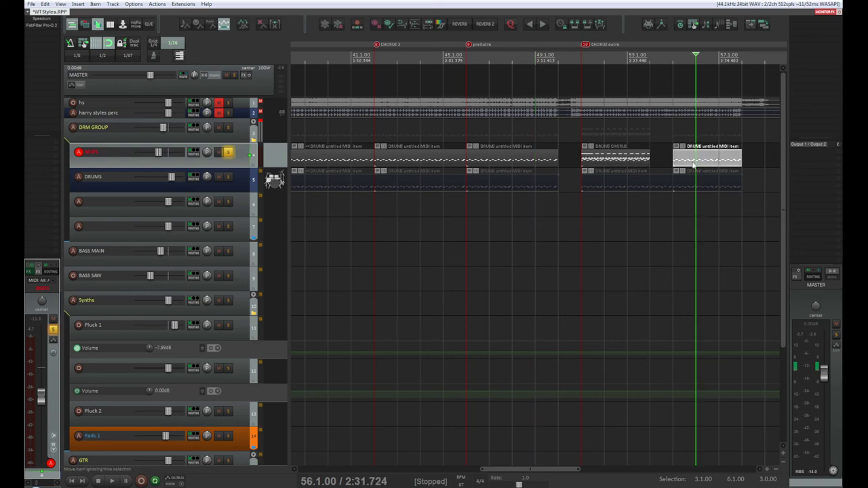
{"action": "key", "text": "Delete"}
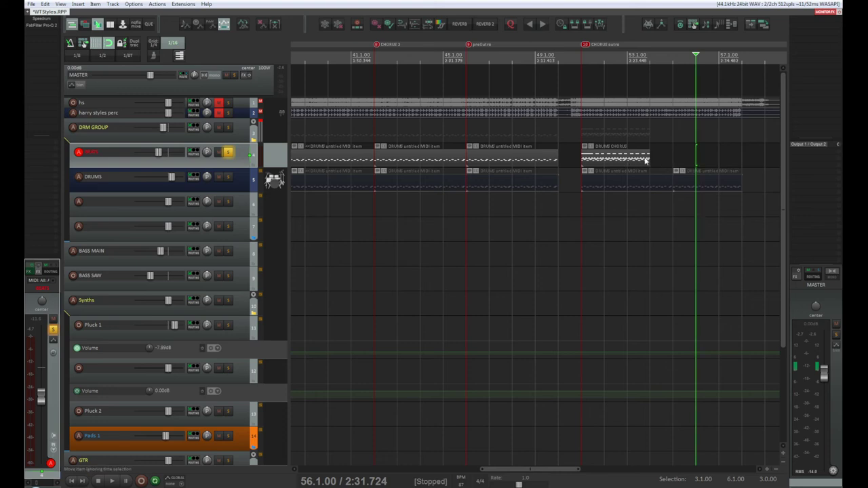
{"action": "mouse_move", "coordinate": [649, 159]}
{"action": "left_mouse_down"}
{"action": "mouse_move", "coordinate": [691, 158]}
{"action": "mouse_move", "coordinate": [650, 159]}
{"action": "left_mouse_up"}
{"action": "left_click_drag", "start_coordinate": [604, 161], "coordinate": [687, 156]}
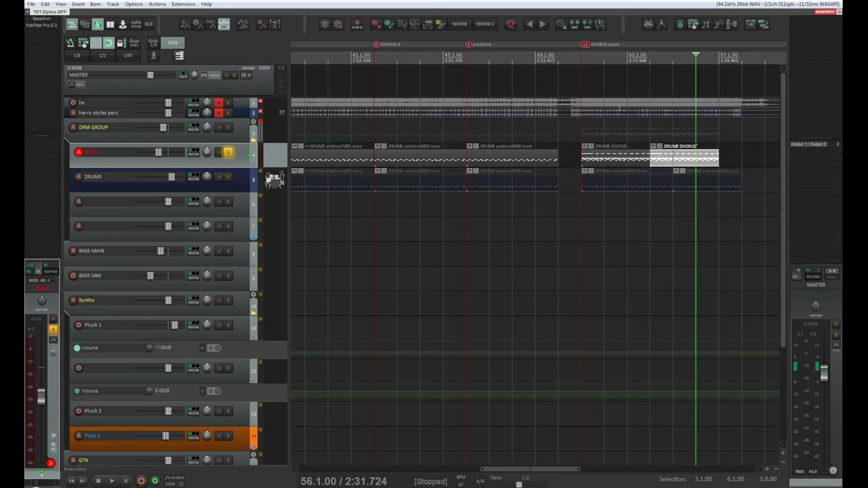
Step: Play the outro drums from bar 51 and look over the whole arrangement for sections that still need drum items
{"action": "left_click", "coordinate": [582, 56]}
{"action": "key", "text": "space"}
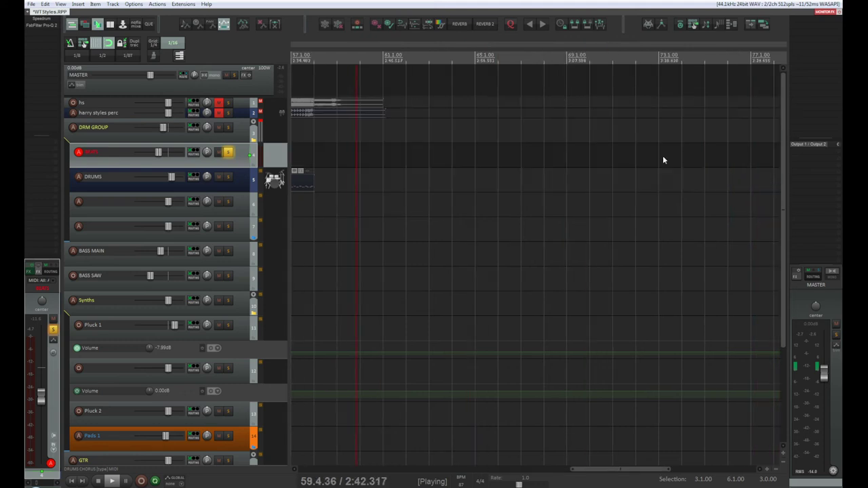
{"action": "scroll", "coordinate": [564, 222], "scroll_direction": "down", "scroll_amount": 6}
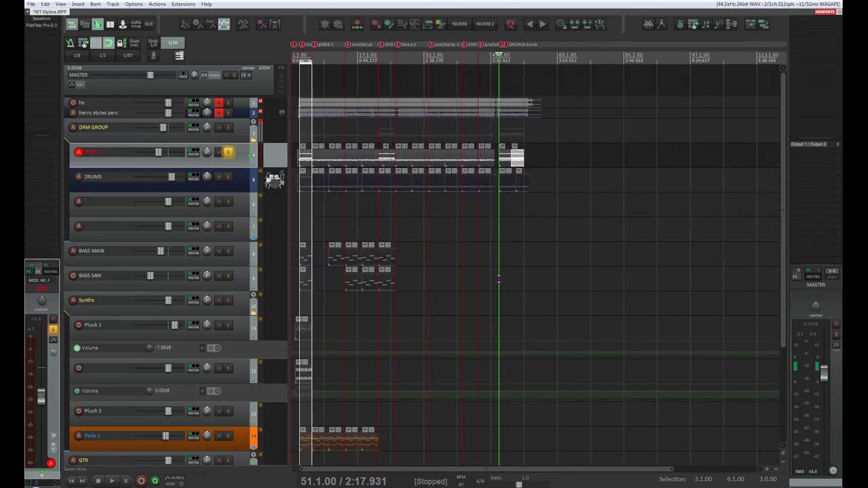
{"action": "scroll", "coordinate": [500, 276], "scroll_direction": "down", "scroll_amount": 2}
{"action": "scroll", "coordinate": [475, 277], "scroll_direction": "up", "scroll_amount": 3}
{"action": "scroll", "coordinate": [407, 277], "scroll_direction": "down", "scroll_amount": 1}
{"action": "scroll", "coordinate": [364, 278], "scroll_direction": "down", "scroll_amount": 1}
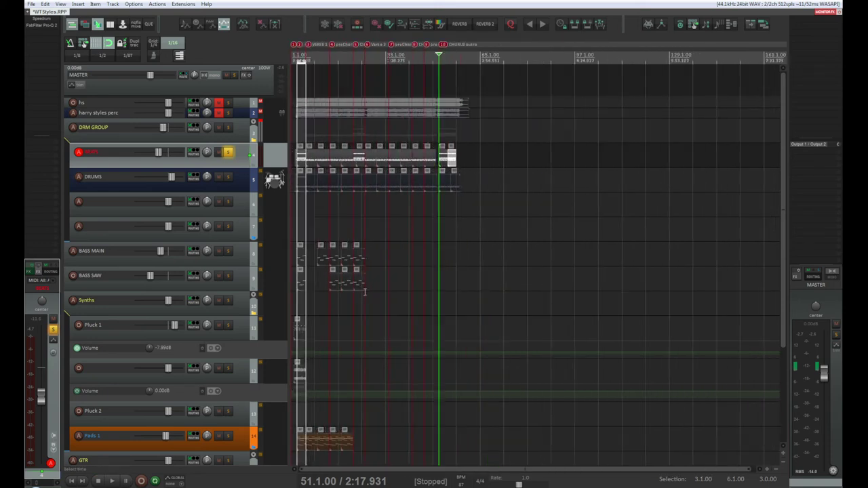
{"action": "scroll", "coordinate": [364, 280], "scroll_direction": "up", "scroll_amount": 1}
{"action": "scroll", "coordinate": [365, 289], "scroll_direction": "up", "scroll_amount": 1}
{"action": "scroll", "coordinate": [364, 290], "scroll_direction": "down", "scroll_amount": 2}
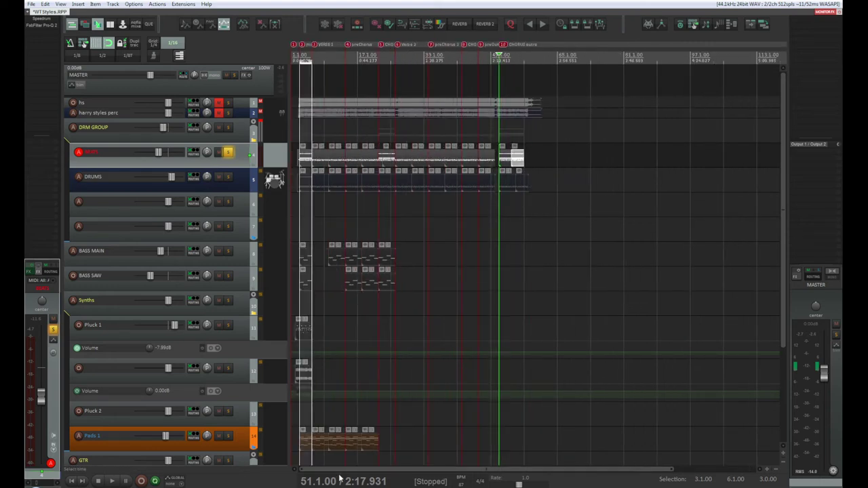
Step: Remove the chorus item and both outro items from the DRUMS track
{"action": "left_click", "coordinate": [384, 181]}
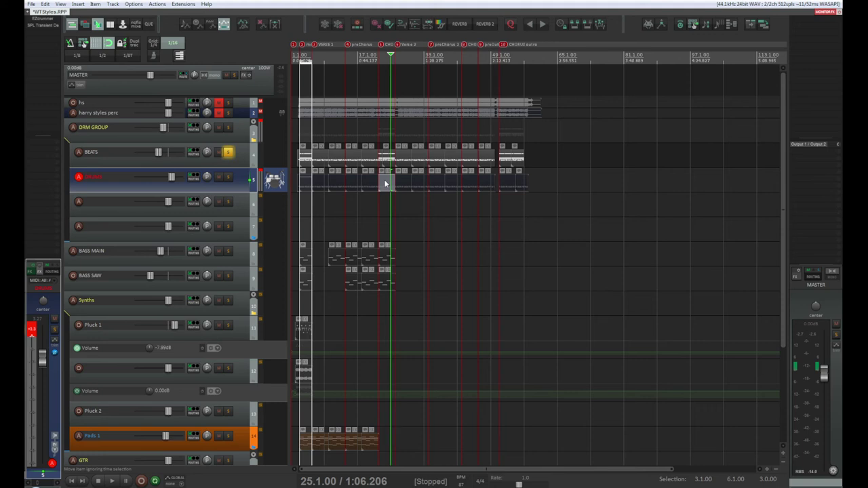
{"action": "key", "text": "ctrl+x"}
{"action": "left_click", "coordinate": [507, 182]}
{"action": "left_click", "coordinate": [522, 181]}
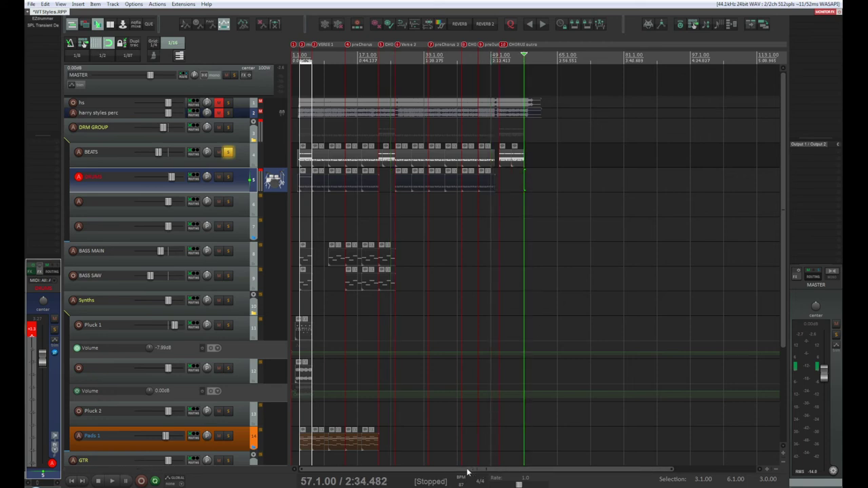
Step: Copy the DRUMS item from the opening music chorus into the chorus, placing it at bar 23 up to the Verse 2 marker
{"action": "key", "text": "Home"}
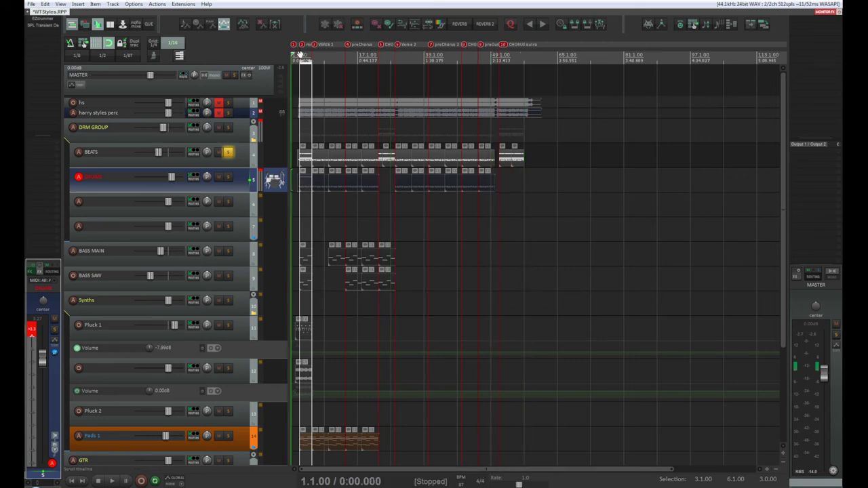
{"action": "scroll", "coordinate": [362, 211], "scroll_direction": "up", "scroll_amount": 5}
{"action": "scroll", "coordinate": [363, 211], "scroll_direction": "up", "scroll_amount": 1}
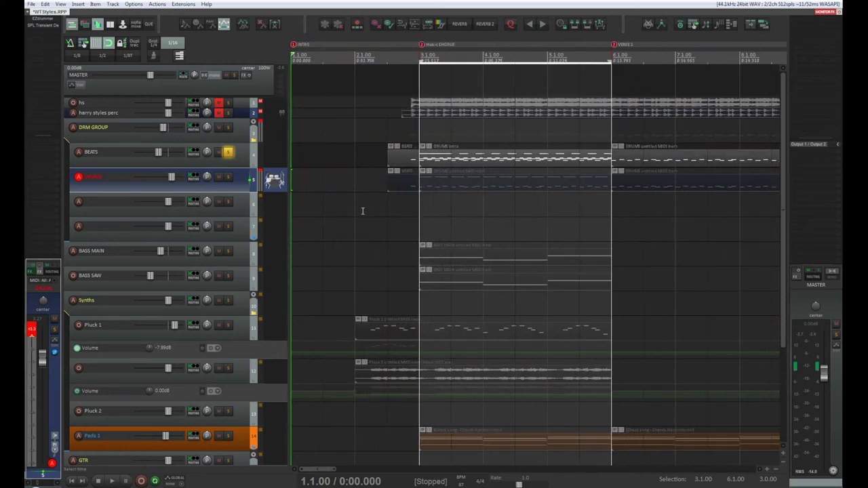
{"action": "scroll", "coordinate": [362, 208], "scroll_direction": "down", "scroll_amount": 3}
{"action": "left_click", "coordinate": [365, 186]}
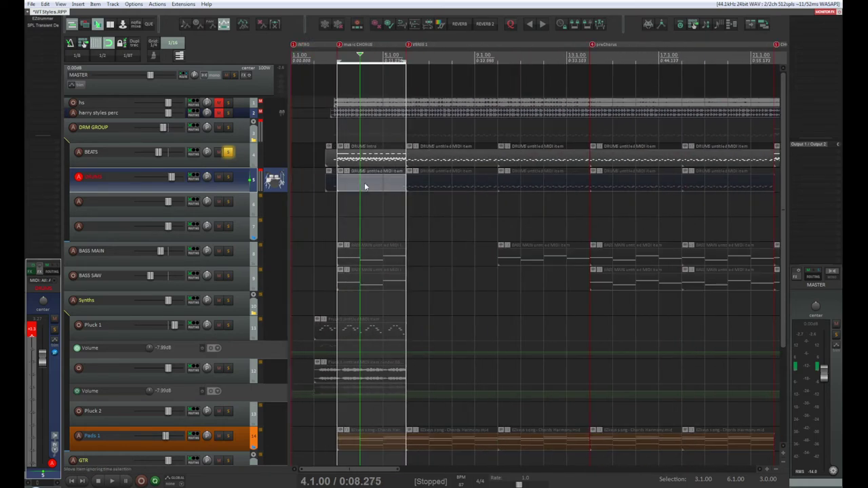
{"action": "scroll", "coordinate": [369, 224], "scroll_direction": "down", "scroll_amount": 2}
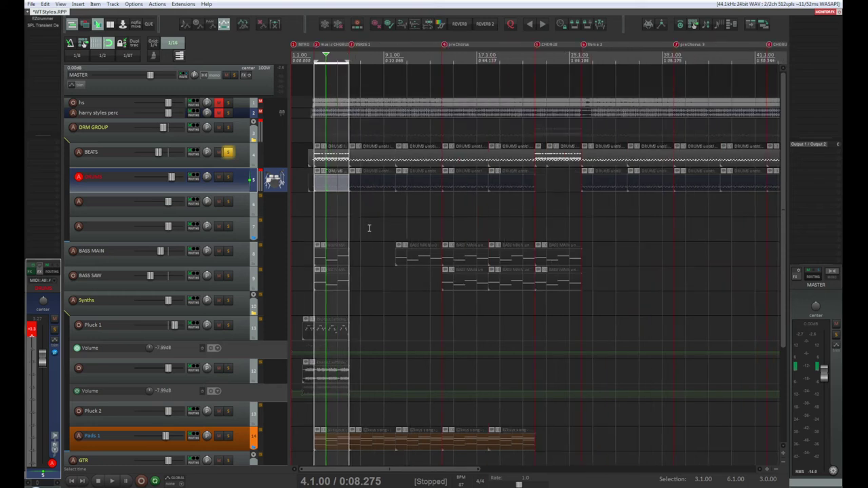
{"action": "left_click_drag", "start_coordinate": [326, 193], "coordinate": [553, 187]}
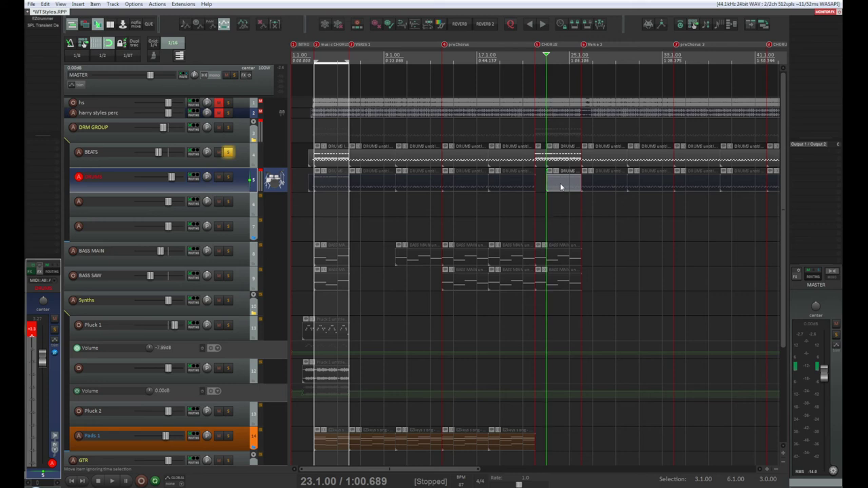
Step: Place another copy of that DRUMS item just before bar 23 and trim its start to the CHORUS marker
{"action": "mouse_move", "coordinate": [560, 183]}
{"action": "left_mouse_down"}
{"action": "mouse_move", "coordinate": [545, 187]}
{"action": "mouse_move", "coordinate": [545, 173]}
{"action": "mouse_move", "coordinate": [556, 188]}
{"action": "mouse_move", "coordinate": [547, 188]}
{"action": "left_mouse_up"}
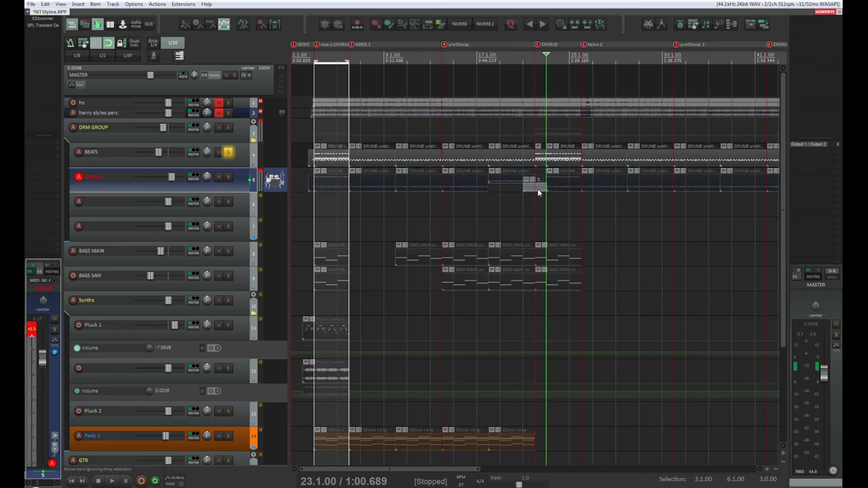
{"action": "scroll", "coordinate": [536, 193], "scroll_direction": "up", "scroll_amount": 5}
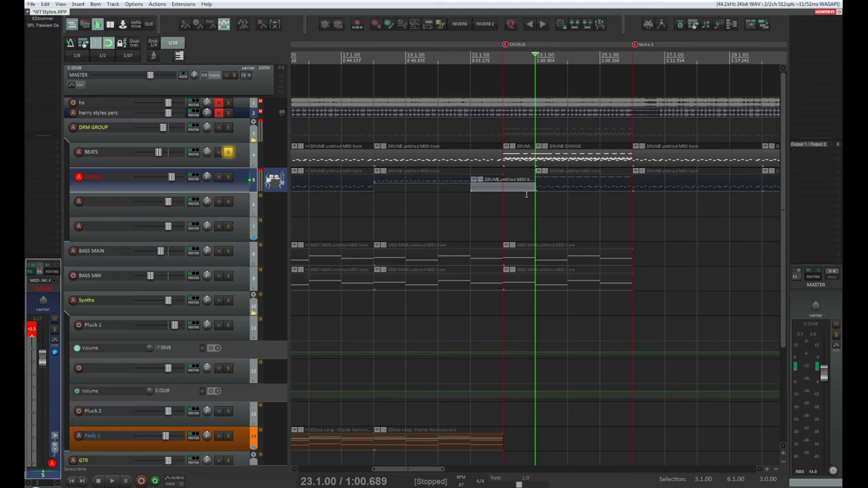
{"action": "left_click_drag", "start_coordinate": [472, 188], "coordinate": [499, 188]}
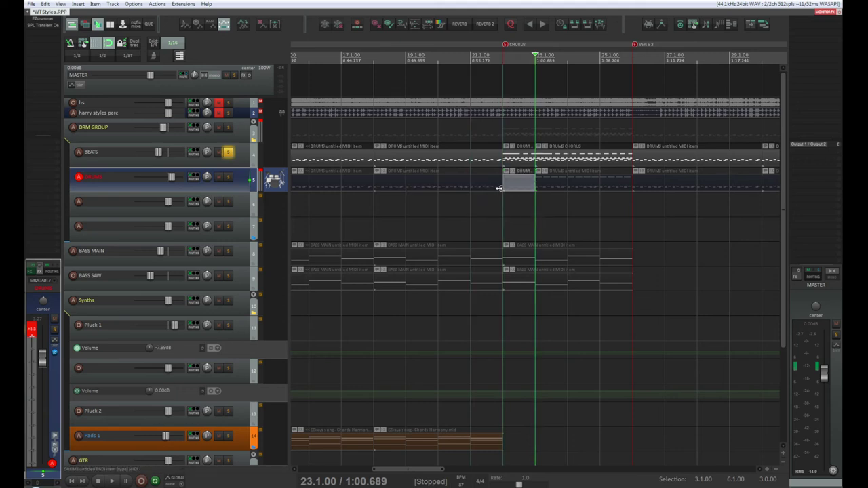
Step: Play the chorus from bar 22 to check the rebuilt drum part
{"action": "left_click", "coordinate": [503, 61]}
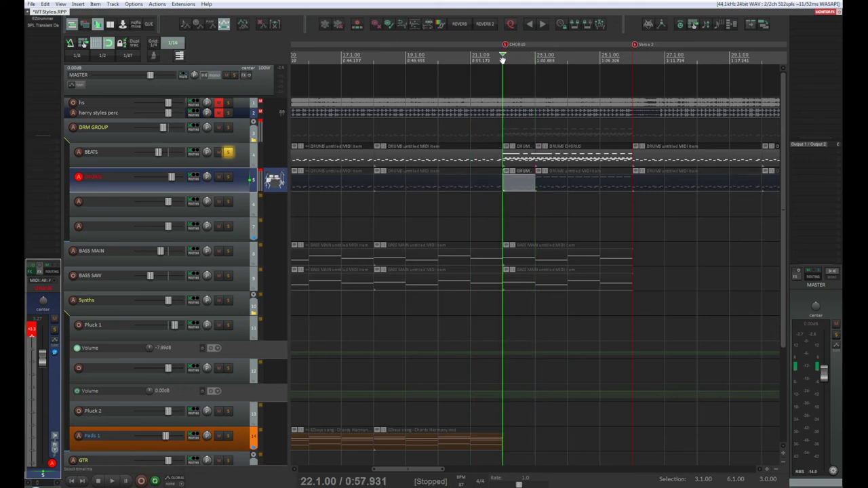
{"action": "key", "text": "space"}
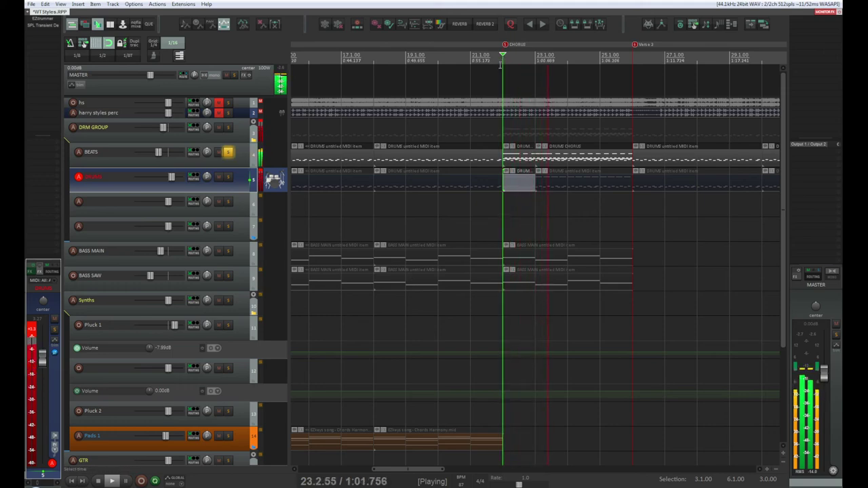
Step: Copy the chorus DRUMS item at bar 23 to the CHORUS outro marker at bar 51, and place a second copy after it
{"action": "scroll", "coordinate": [586, 267], "scroll_direction": "down", "scroll_amount": 3}
{"action": "scroll", "coordinate": [586, 267], "scroll_direction": "down", "scroll_amount": 3}
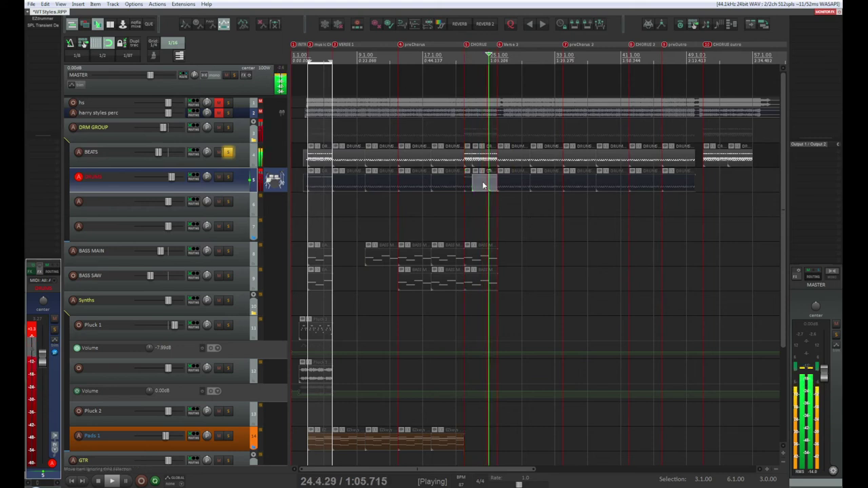
{"action": "left_click_drag", "start_coordinate": [485, 184], "coordinate": [730, 180]}
{"action": "scroll", "coordinate": [785, 291], "scroll_direction": "up", "scroll_amount": 2}
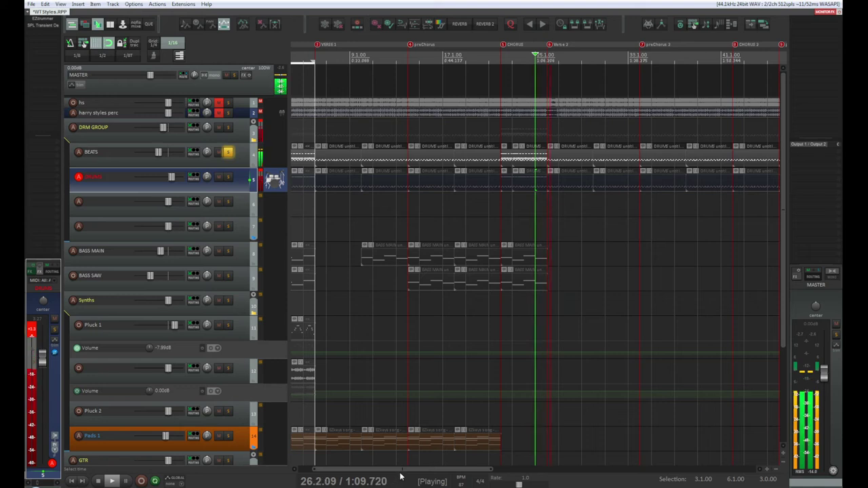
{"action": "scroll", "coordinate": [475, 458], "scroll_direction": "right", "scroll_amount": 5}
{"action": "mouse_move", "coordinate": [454, 192]}
{"action": "left_mouse_down"}
{"action": "mouse_move", "coordinate": [426, 191]}
{"action": "mouse_move", "coordinate": [479, 185]}
{"action": "mouse_move", "coordinate": [468, 185]}
{"action": "left_mouse_up"}
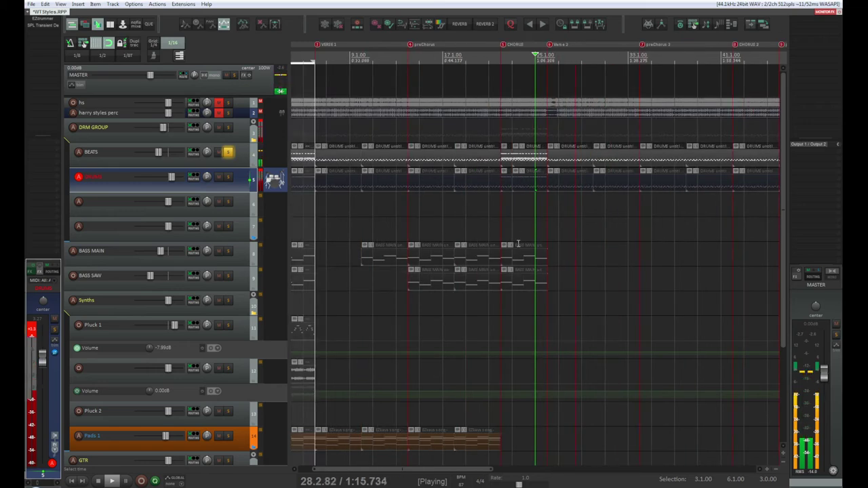
{"action": "scroll", "coordinate": [518, 244], "scroll_direction": "down", "scroll_amount": 3}
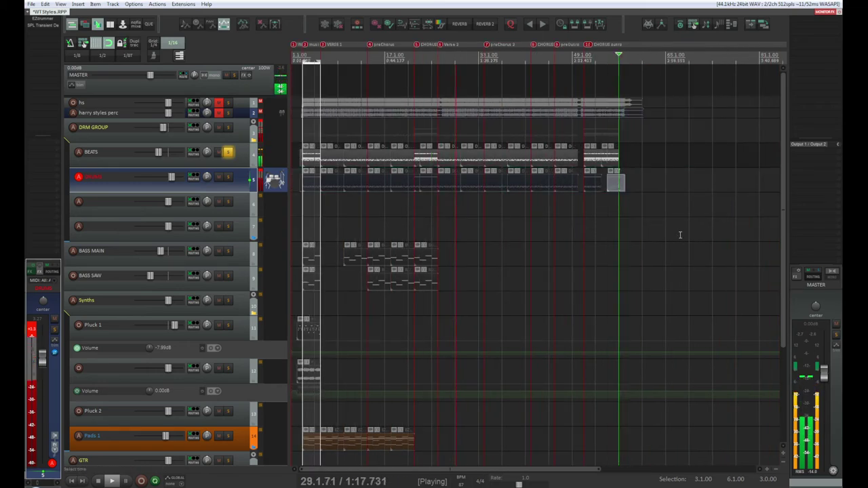
Step: Move the second outro DRUMS item back to bar 54, directly against the first copy, so it ends at bar 57
{"action": "scroll", "coordinate": [676, 232], "scroll_direction": "right", "scroll_amount": 3}
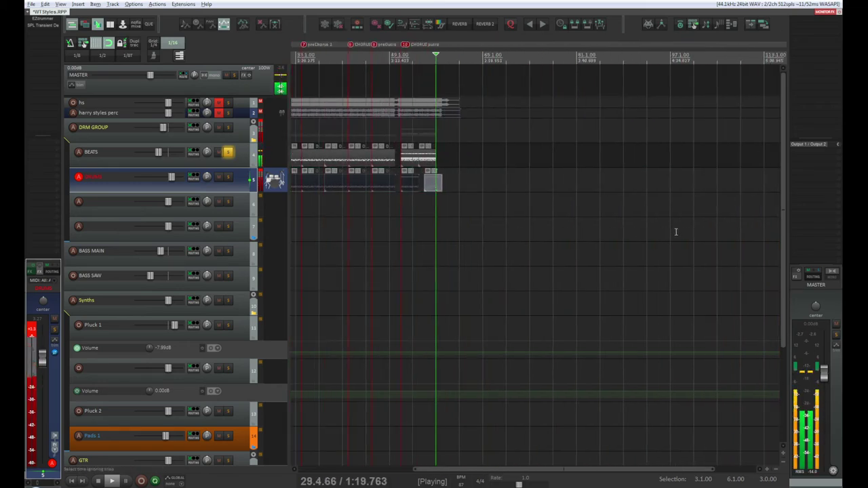
{"action": "scroll", "coordinate": [675, 232], "scroll_direction": "right", "scroll_amount": 1}
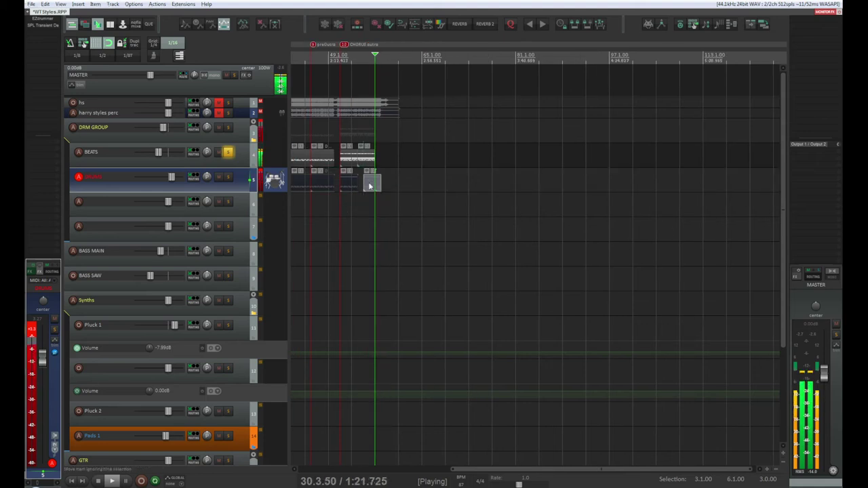
{"action": "key", "text": "space"}
{"action": "scroll", "coordinate": [353, 196], "scroll_direction": "up", "scroll_amount": 1}
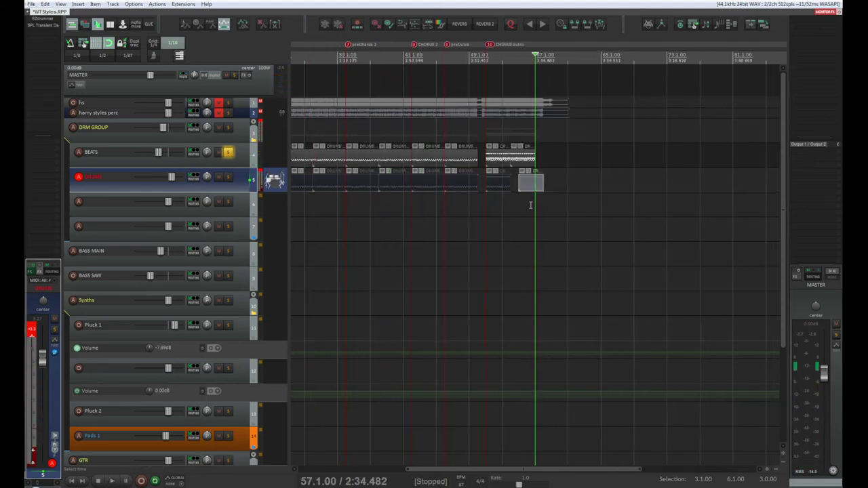
{"action": "left_click_drag", "start_coordinate": [530, 184], "coordinate": [488, 199]}
{"action": "scroll", "coordinate": [533, 209], "scroll_direction": "up", "scroll_amount": 1}
{"action": "scroll", "coordinate": [523, 194], "scroll_direction": "up", "scroll_amount": 2}
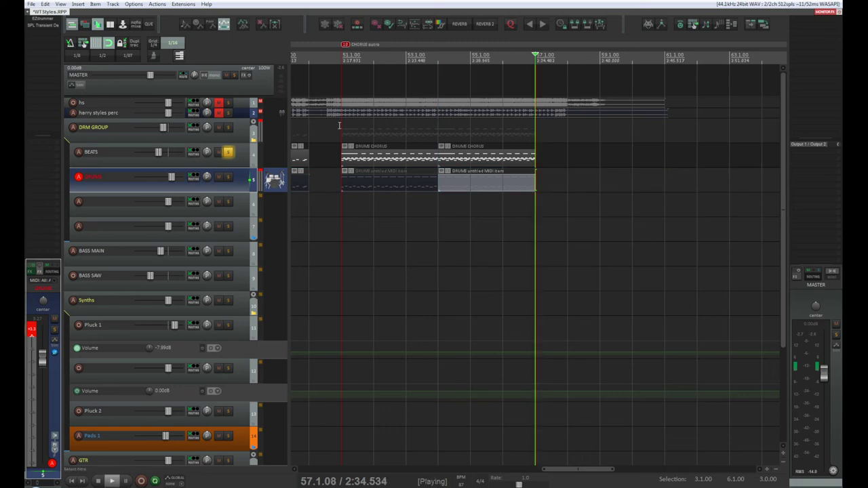
Step: Play the CHORUS outro from bar 51 to check the copied drum items against the BEATS part
{"action": "left_click", "coordinate": [344, 81]}
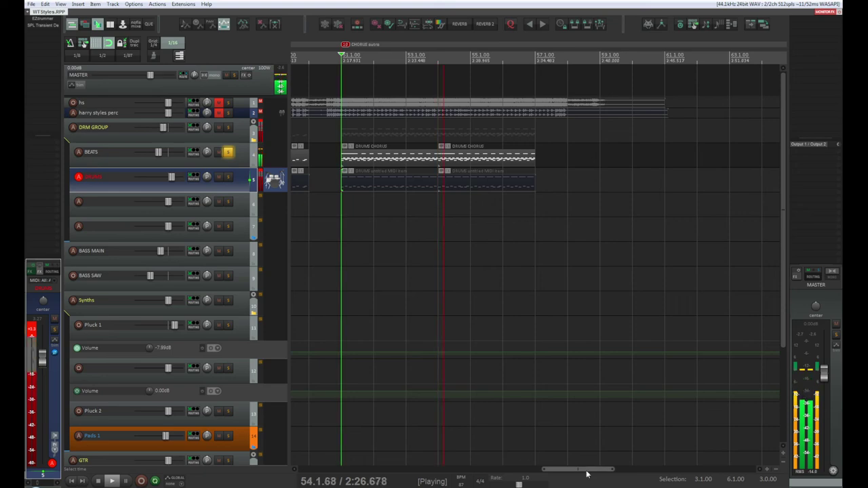
{"action": "left_click_drag", "start_coordinate": [576, 472], "coordinate": [332, 473]}
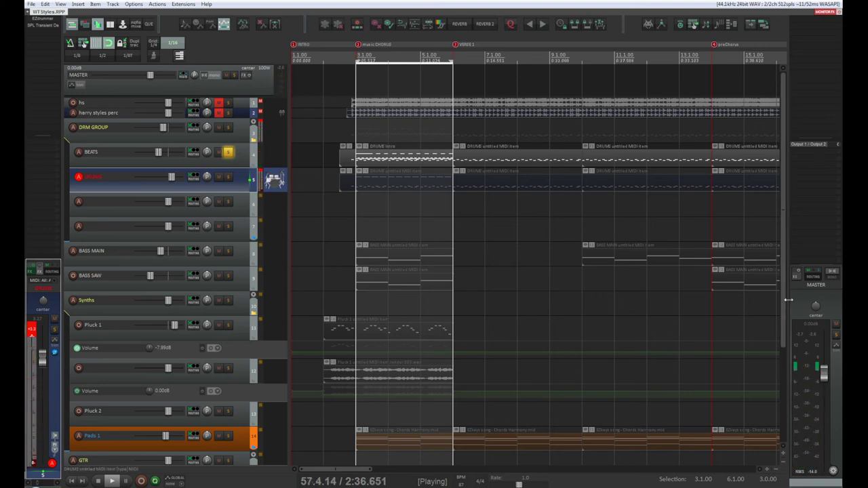
{"action": "key", "text": "0"}
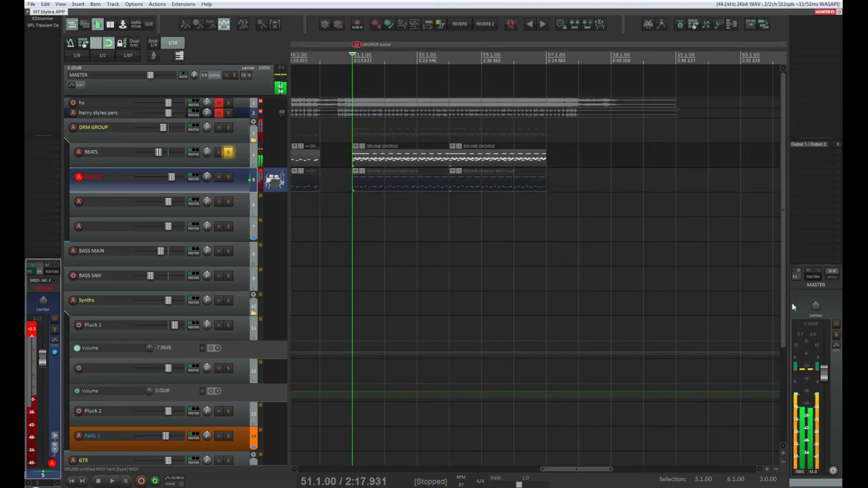
{"action": "key", "text": "space"}
{"action": "scroll", "coordinate": [405, 326], "scroll_direction": "down", "scroll_amount": 5}
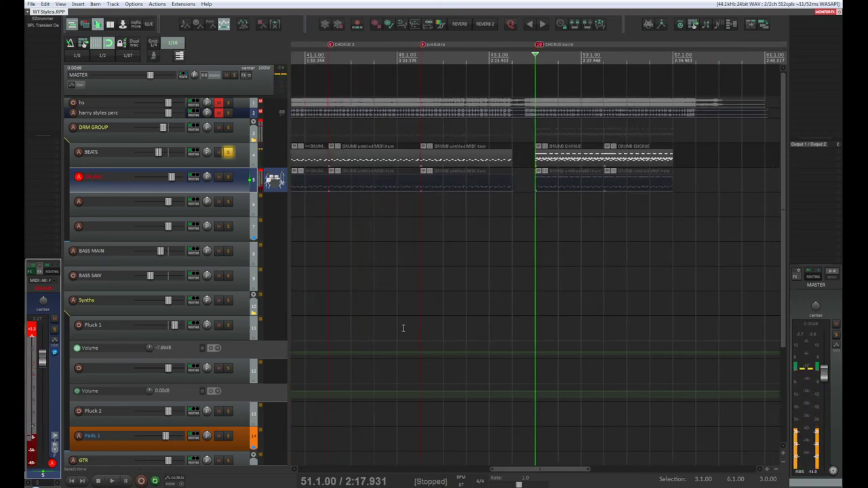
{"action": "scroll", "coordinate": [403, 328], "scroll_direction": "down", "scroll_amount": 4}
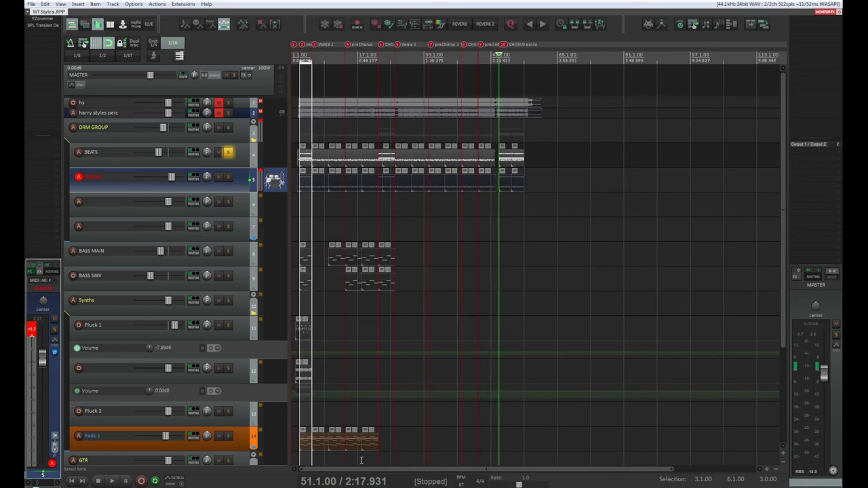
{"action": "key", "text": "space"}
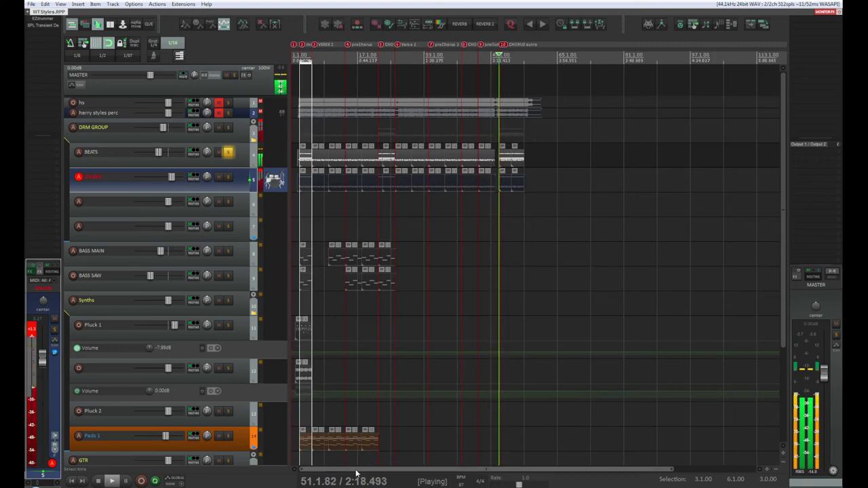
{"action": "key", "text": "space"}
{"action": "key", "text": "space"}
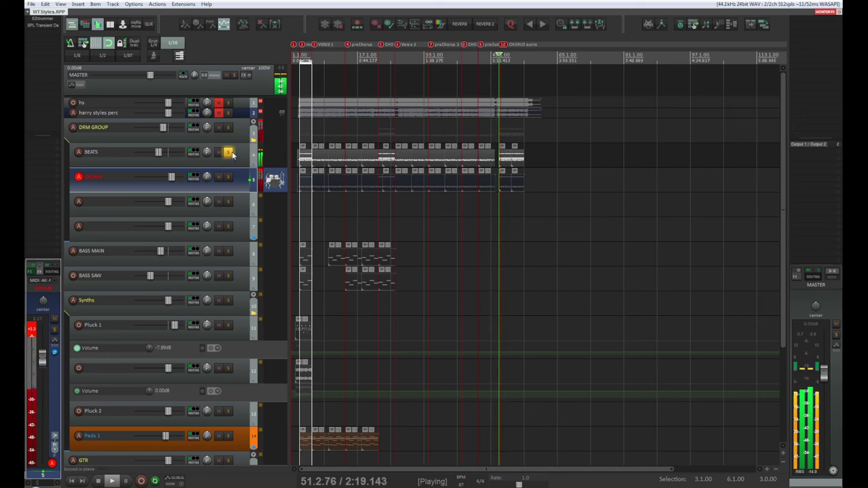
Step: Solo the DRUMS track alongside the soloed BEATS track, listen to both, and select the DRUMS track
{"action": "left_click", "coordinate": [239, 156]}
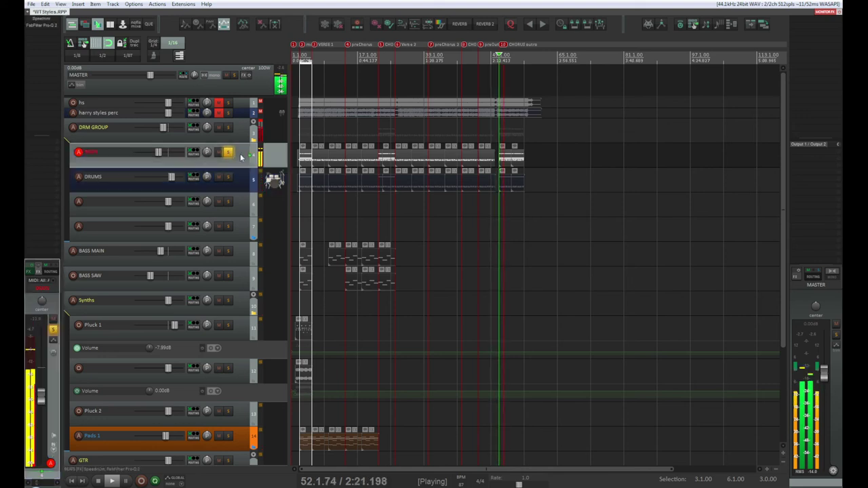
{"action": "left_click", "coordinate": [228, 177]}
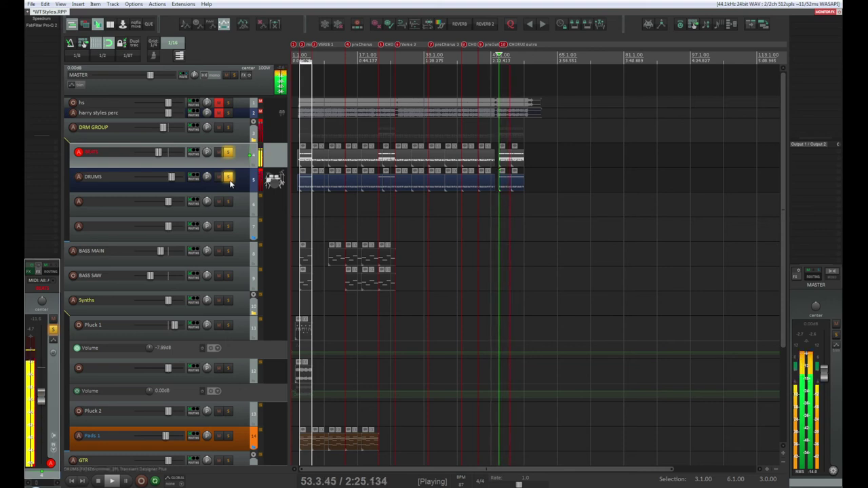
{"action": "left_click", "coordinate": [240, 182]}
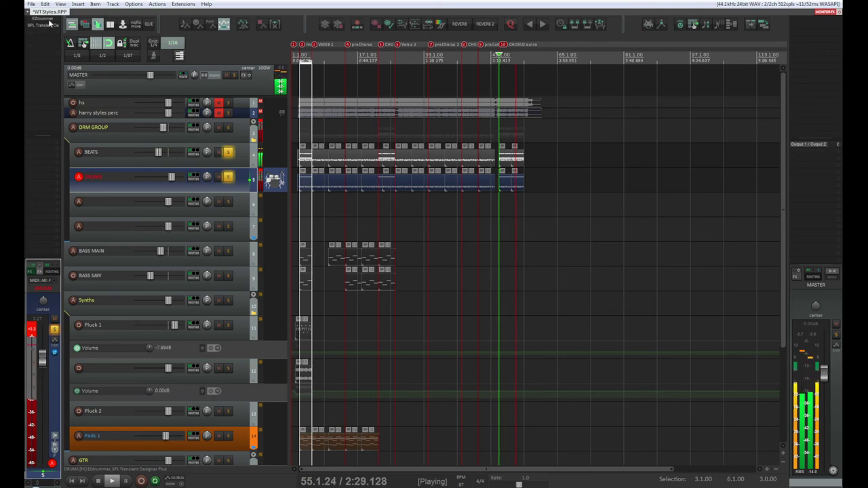
{"action": "key", "text": "space"}
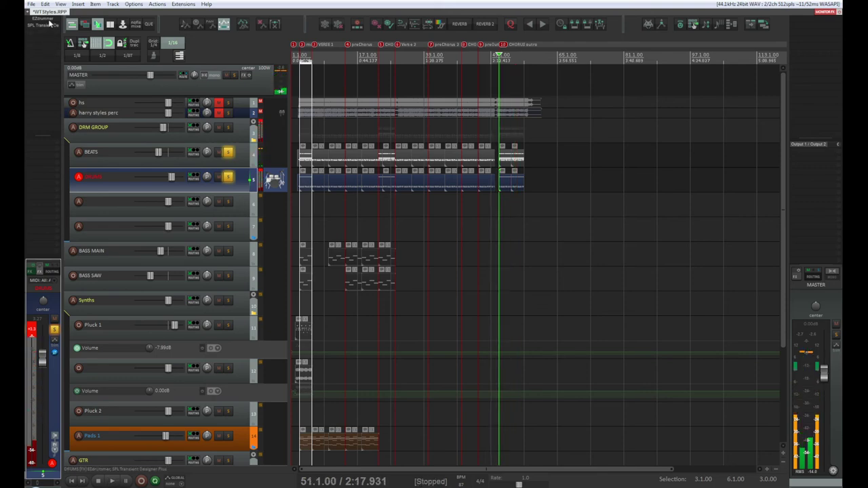
Step: Open the EZdrummer instrument on the DRUMS track and show its mixer while the outro plays
{"action": "left_click", "coordinate": [49, 24]}
{"action": "key", "text": "space"}
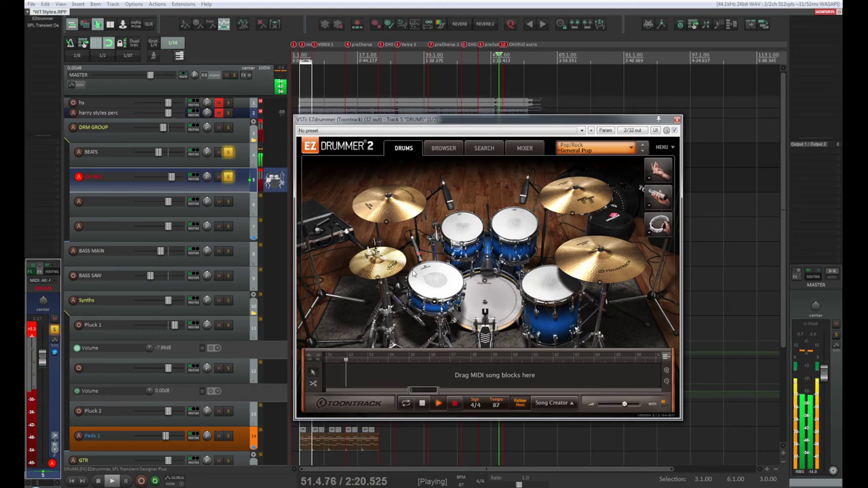
{"action": "left_click", "coordinate": [528, 153]}
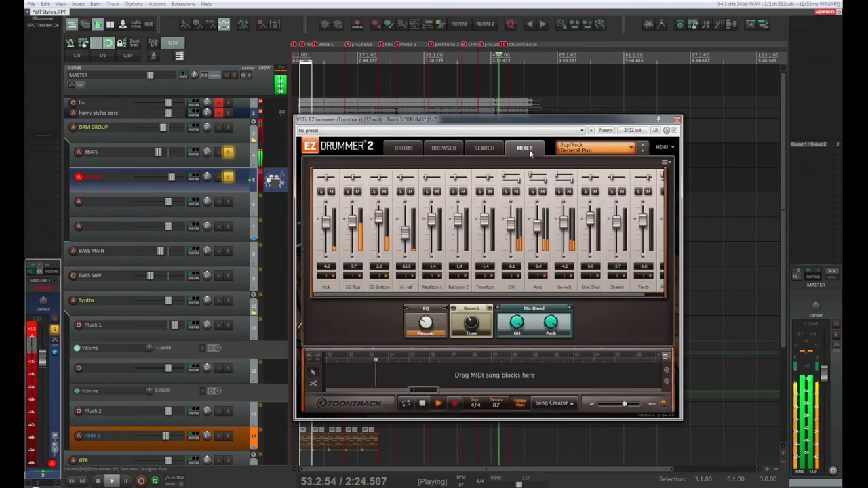
Step: Solo the OH, Amb and Reverb channels of the EZdrummer mixer one after another to hear each alone
{"action": "left_click", "coordinate": [506, 192]}
{"action": "left_click", "coordinate": [533, 192]}
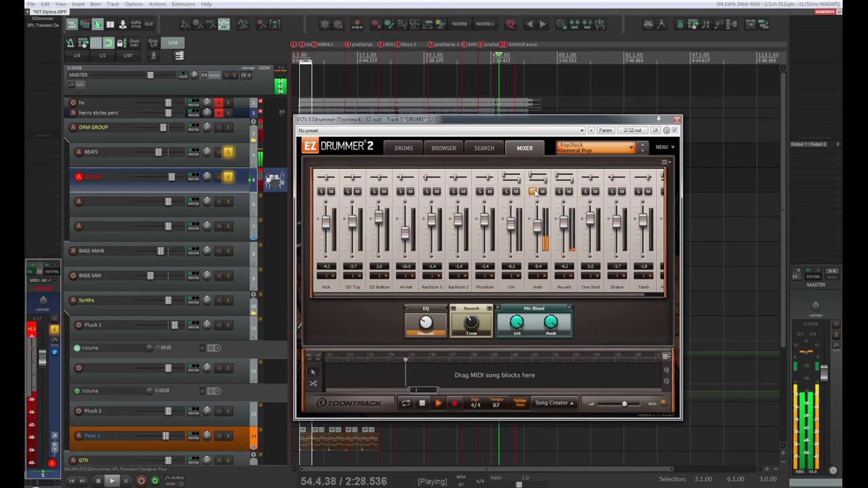
{"action": "left_click", "coordinate": [534, 192]}
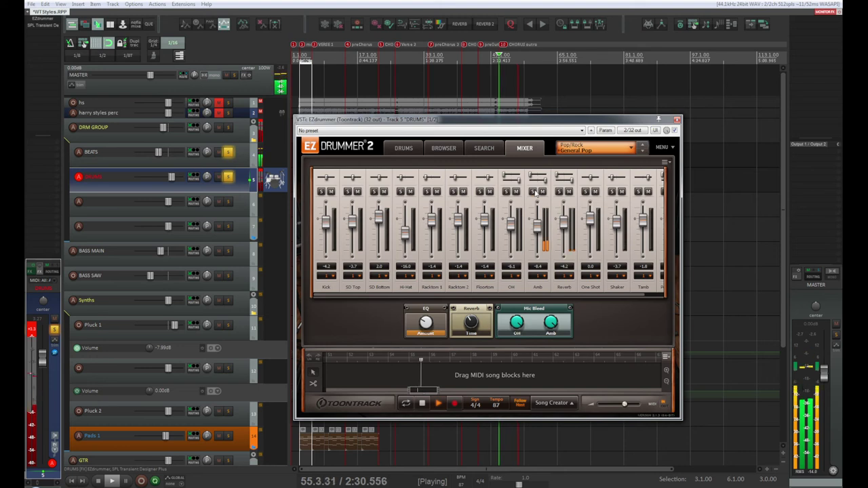
{"action": "left_click", "coordinate": [560, 192]}
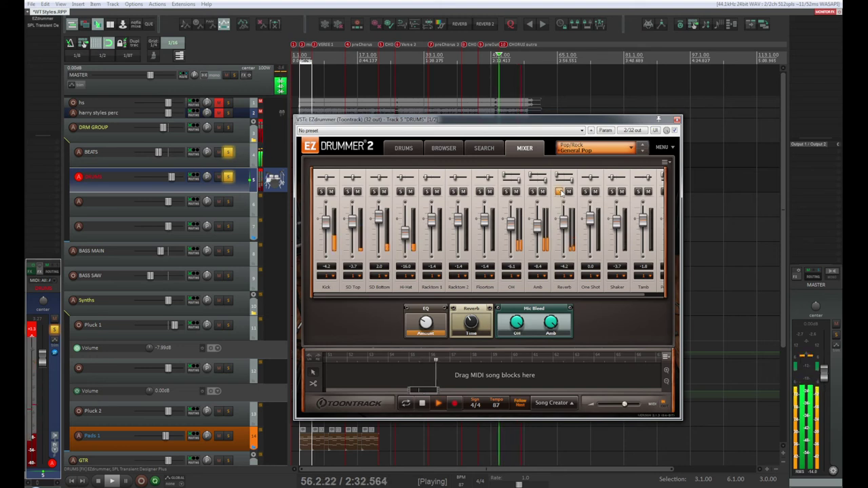
Step: Set the EZdrummer mixer levels to -6.1 for SD Top, -1.3 for Kick and -13.2 for Reverb, leaving no channel soloed
{"action": "left_click", "coordinate": [347, 192]}
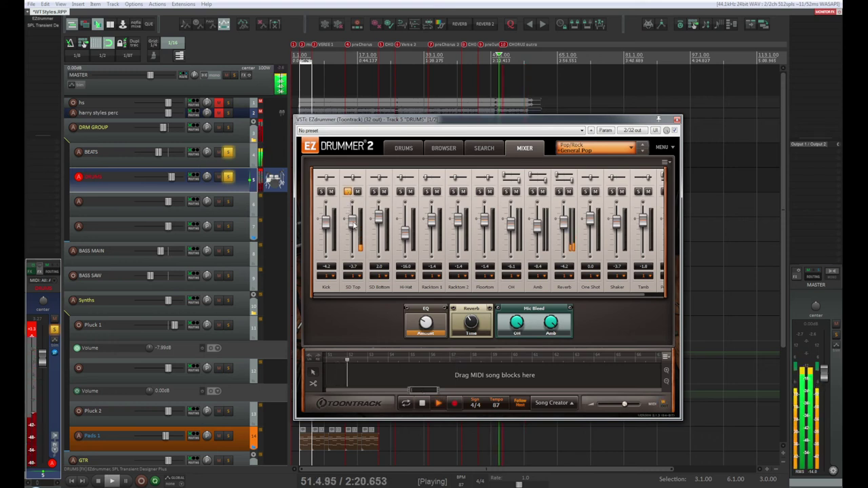
{"action": "mouse_move", "coordinate": [352, 227]}
{"action": "left_mouse_down"}
{"action": "mouse_move", "coordinate": [354, 237]}
{"action": "mouse_move", "coordinate": [358, 228]}
{"action": "left_mouse_up"}
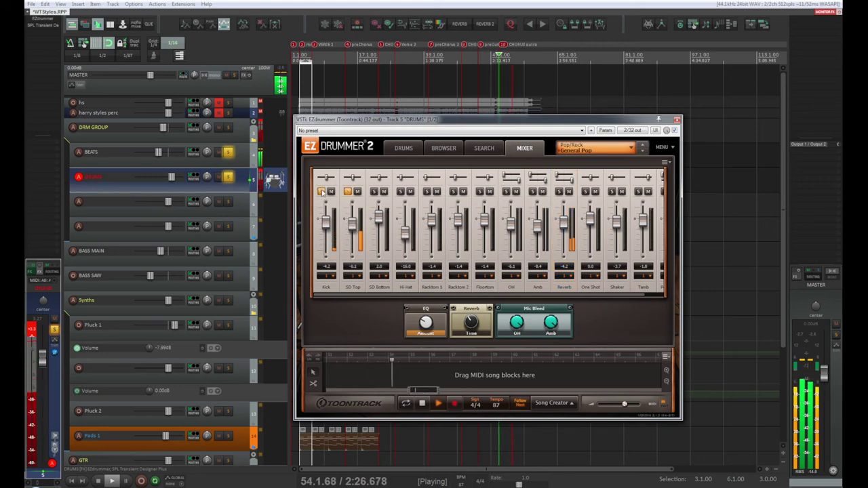
{"action": "left_click_drag", "start_coordinate": [327, 223], "coordinate": [326, 225]}
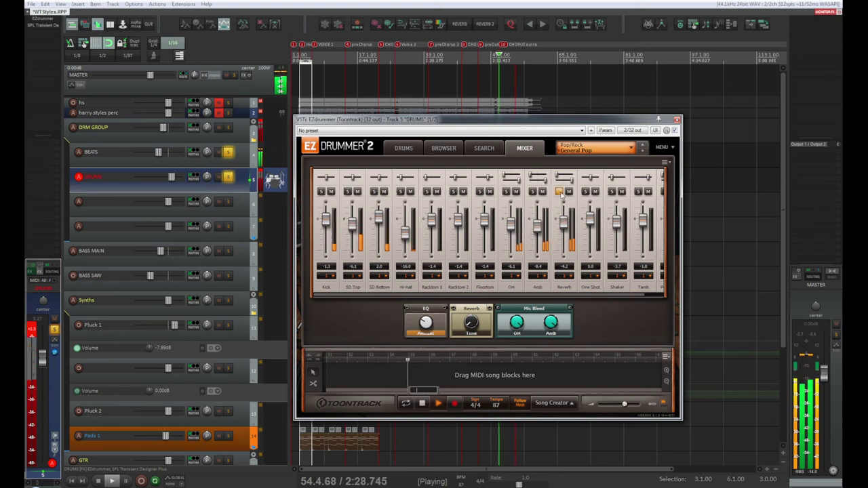
{"action": "left_click_drag", "start_coordinate": [563, 221], "coordinate": [563, 237]}
{"action": "left_click", "coordinate": [559, 192]}
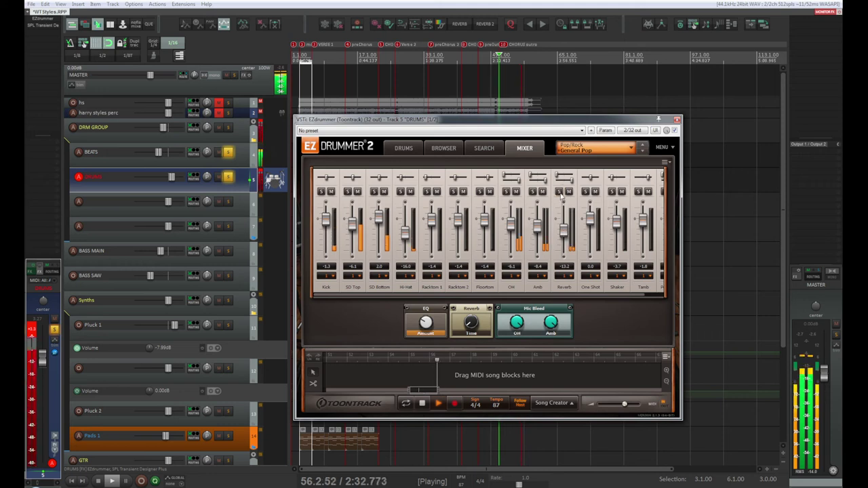
Step: Turn off solo on the BEATS and DRUMS tracks, and close the EZdrummer window after listening to the full mix
{"action": "left_click", "coordinate": [228, 153]}
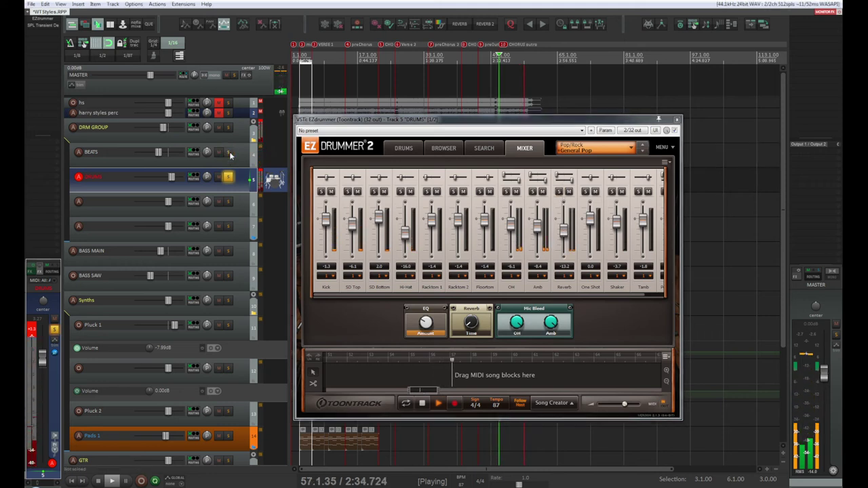
{"action": "left_click", "coordinate": [229, 177]}
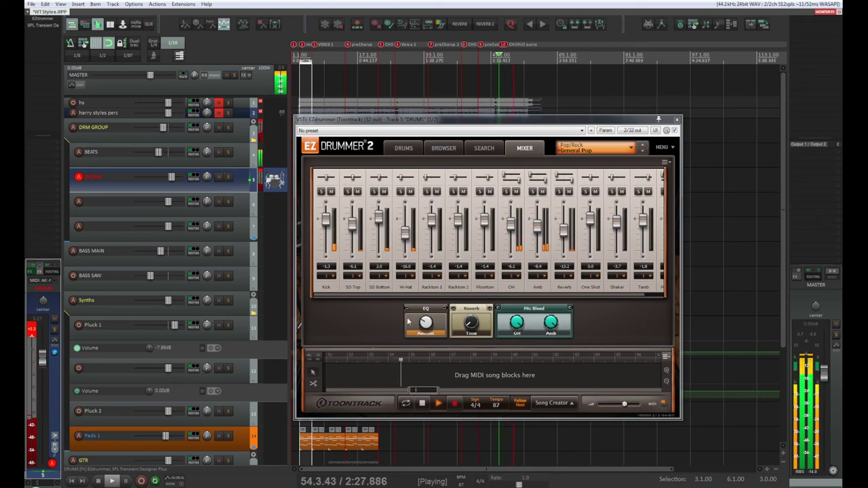
{"action": "left_click", "coordinate": [403, 149]}
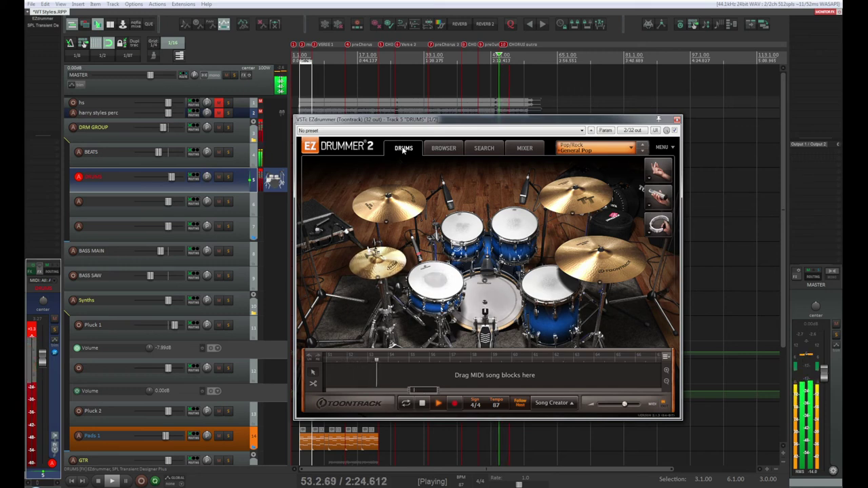
{"action": "key", "text": "space"}
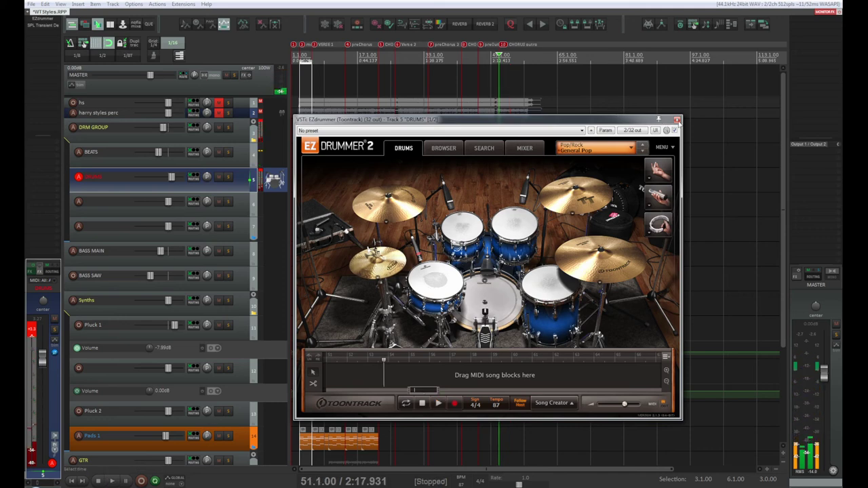
{"action": "key", "text": "Escape"}
Step: Play the outro again from bar 51 with no tracks soloed to judge the rebalanced drums
{"action": "scroll", "coordinate": [315, 241], "scroll_direction": "up", "scroll_amount": 3}
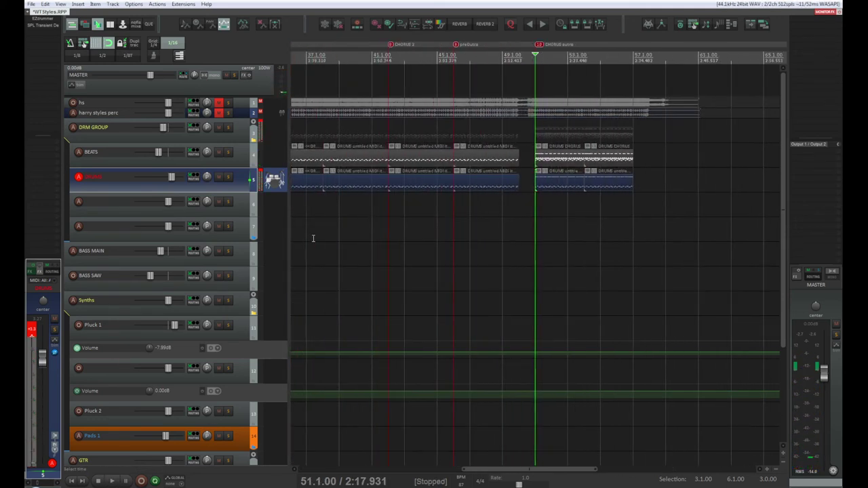
{"action": "scroll", "coordinate": [314, 241], "scroll_direction": "down", "scroll_amount": 3}
{"action": "scroll", "coordinate": [315, 241], "scroll_direction": "up", "scroll_amount": 3}
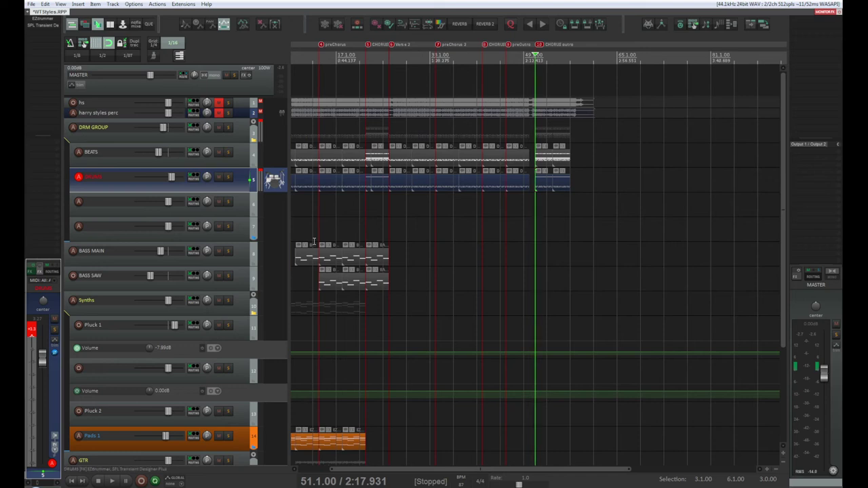
{"action": "key", "text": "space"}
{"action": "key", "text": "space"}
{"action": "key", "text": "space"}
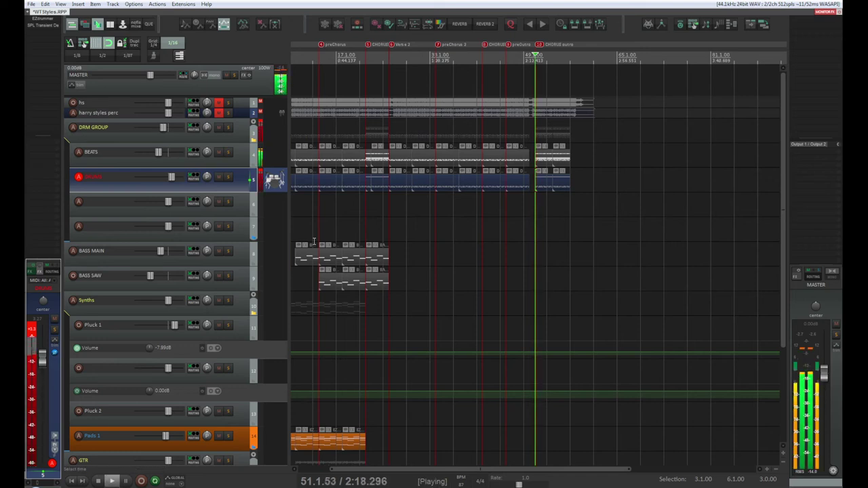
Step: Stop the outro playback and look over the whole arrangement from the intro to the outro
{"action": "key", "text": "space"}
{"action": "key", "text": "space"}
{"action": "key", "text": "space"}
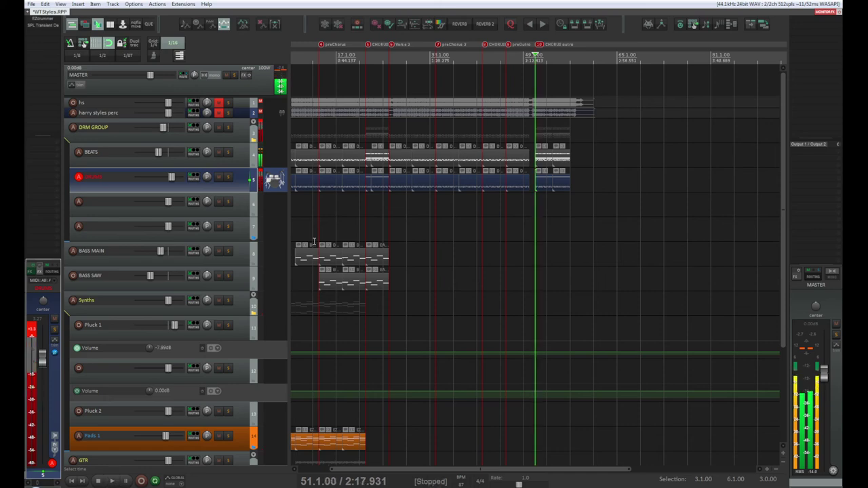
{"action": "scroll", "coordinate": [314, 241], "scroll_direction": "down", "scroll_amount": 5}
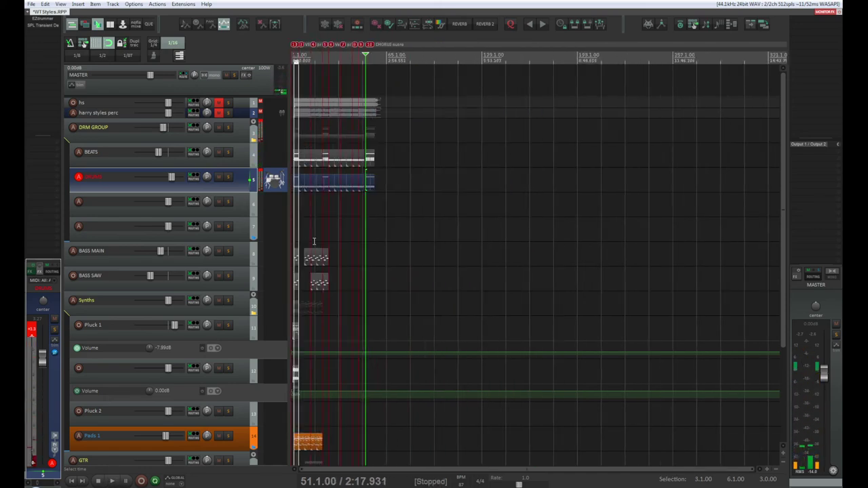
{"action": "scroll", "coordinate": [314, 240], "scroll_direction": "up", "scroll_amount": 3}
{"action": "scroll", "coordinate": [448, 469], "scroll_direction": "up", "scroll_amount": 3}
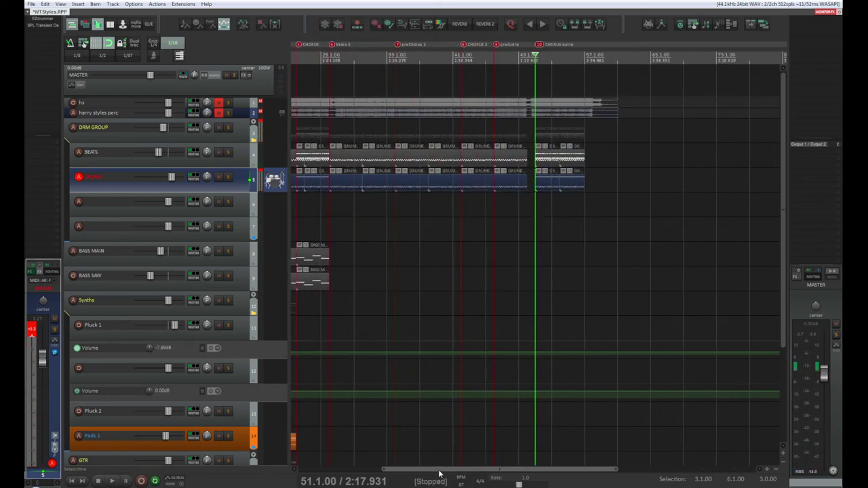
{"action": "left_click_drag", "start_coordinate": [441, 469], "coordinate": [353, 469]}
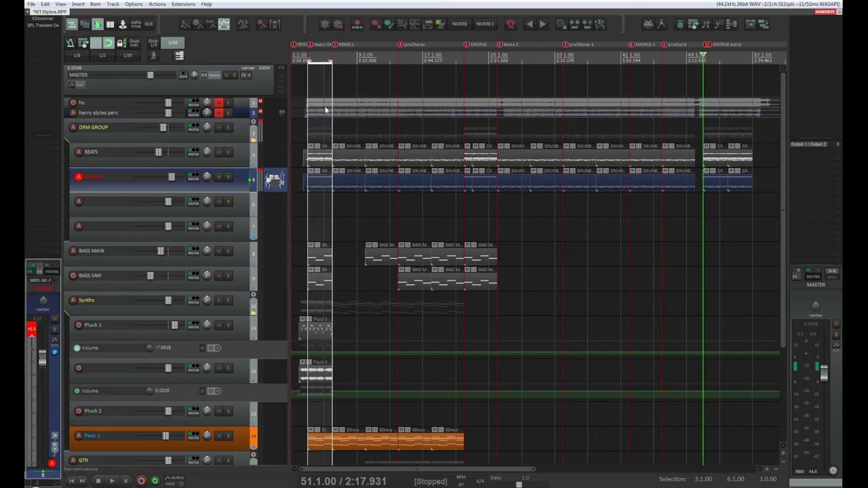
{"action": "left_click", "coordinate": [316, 57]}
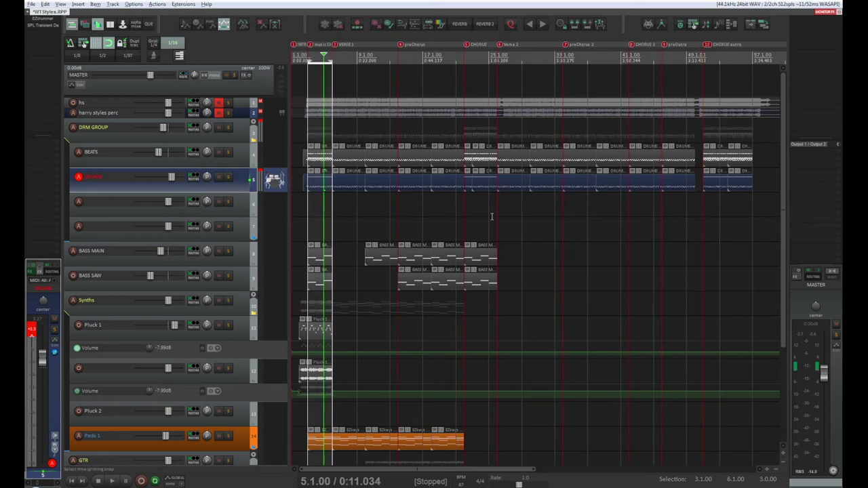
{"action": "scroll", "coordinate": [492, 217], "scroll_direction": "right", "scroll_amount": 5}
{"action": "scroll", "coordinate": [492, 217], "scroll_direction": "left", "scroll_amount": 3}
{"action": "scroll", "coordinate": [492, 216], "scroll_direction": "left", "scroll_amount": 2}
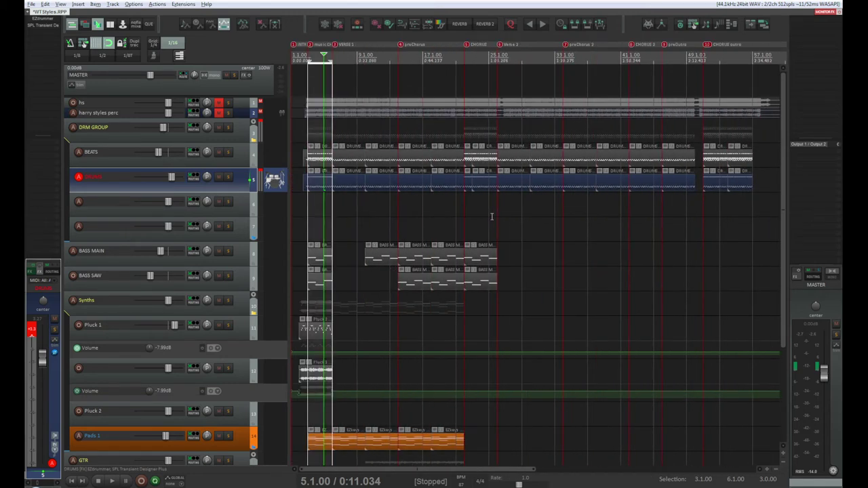
Step: Solo the BEATS track and open its first VERSE 1 item in the MIDI editor
{"action": "key", "text": "alt"}
{"action": "left_click", "coordinate": [348, 158]}
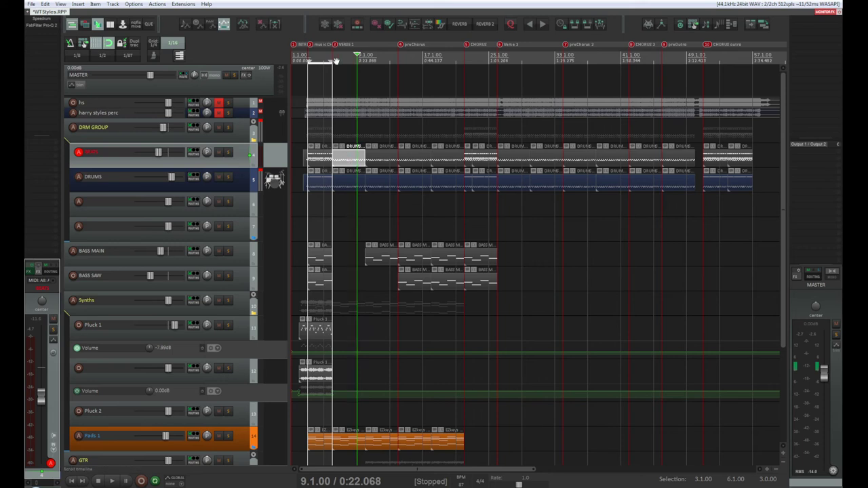
{"action": "left_click", "coordinate": [227, 152]}
{"action": "key", "text": "space"}
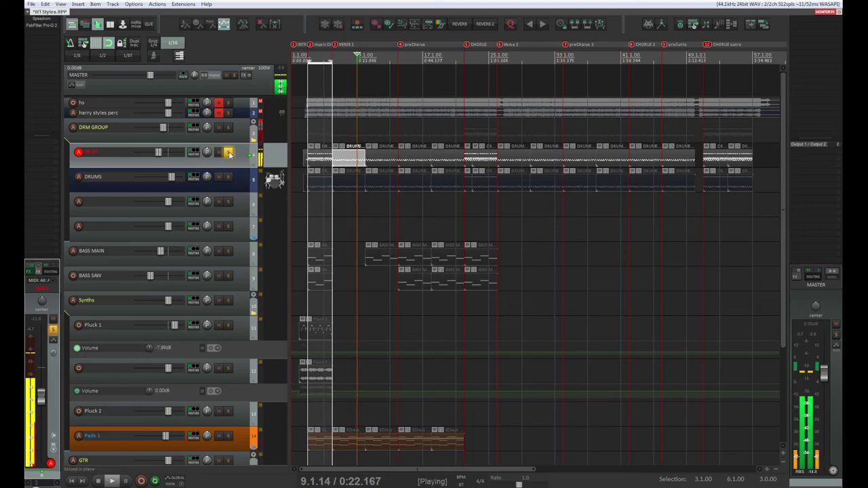
{"action": "key", "text": "space"}
{"action": "double_click", "coordinate": [350, 162]}
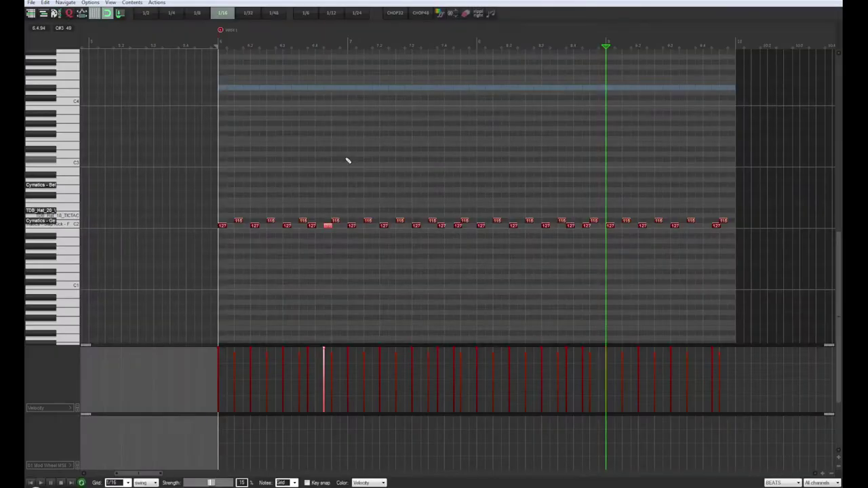
Step: Add Cymatics - Bel notes on the offbeat eighth of beat 4 in bars 7 and 9, checking them in playback
{"action": "left_click", "coordinate": [218, 41]}
{"action": "key", "text": "space"}
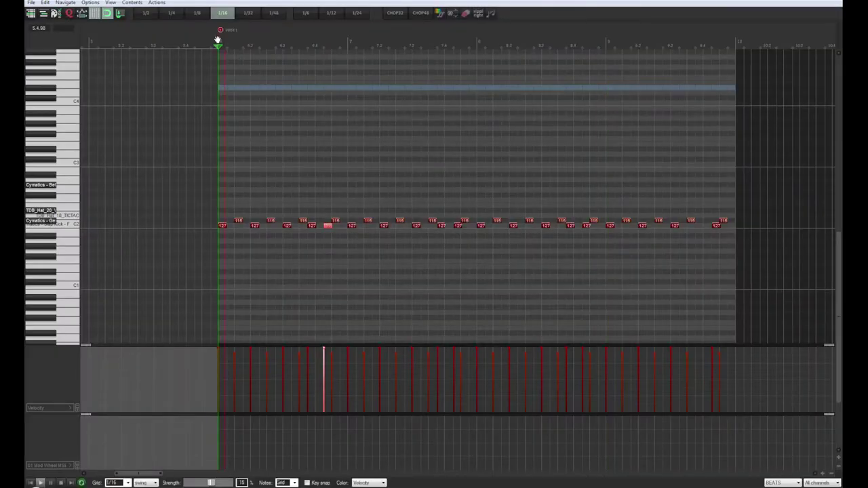
{"action": "left_click", "coordinate": [46, 187]}
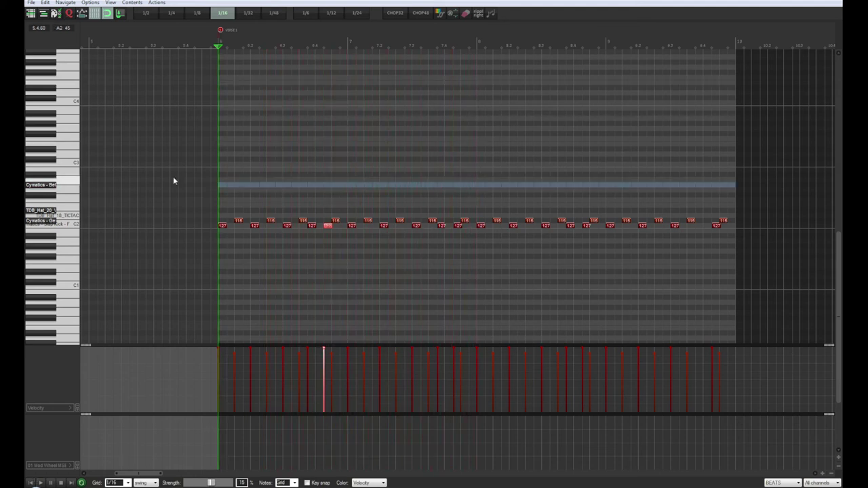
{"action": "left_click", "coordinate": [466, 187]}
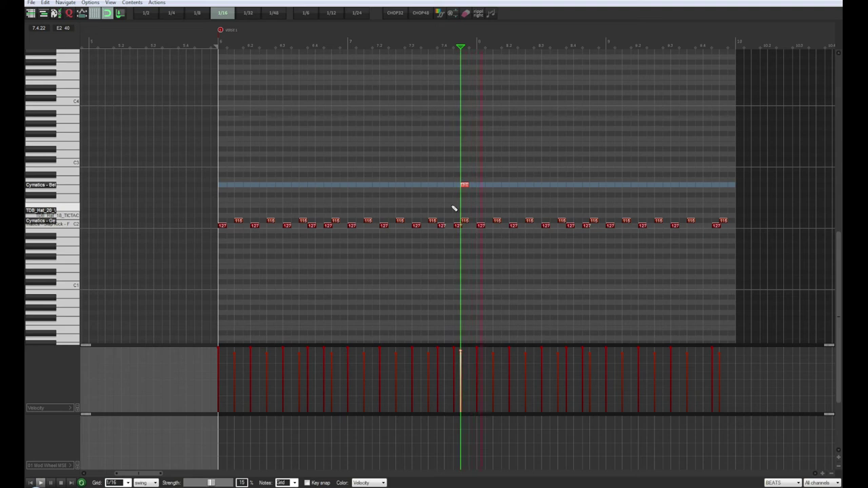
{"action": "left_click", "coordinate": [31, 483]}
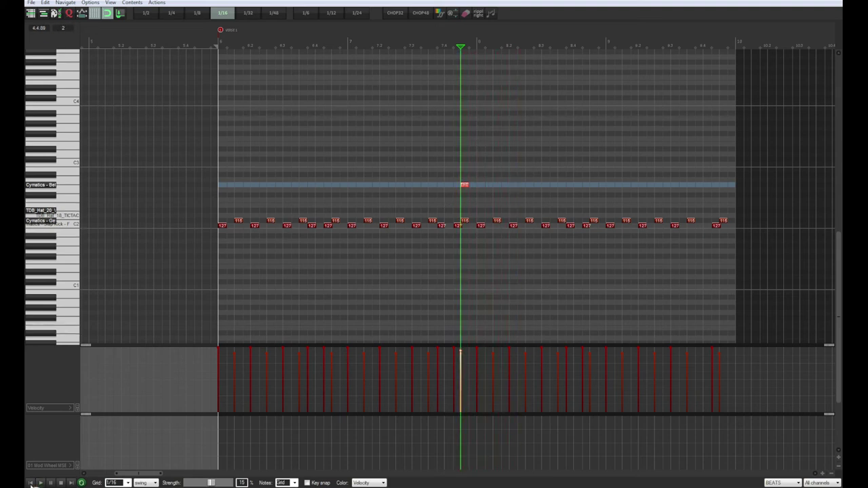
{"action": "left_click", "coordinate": [31, 483]}
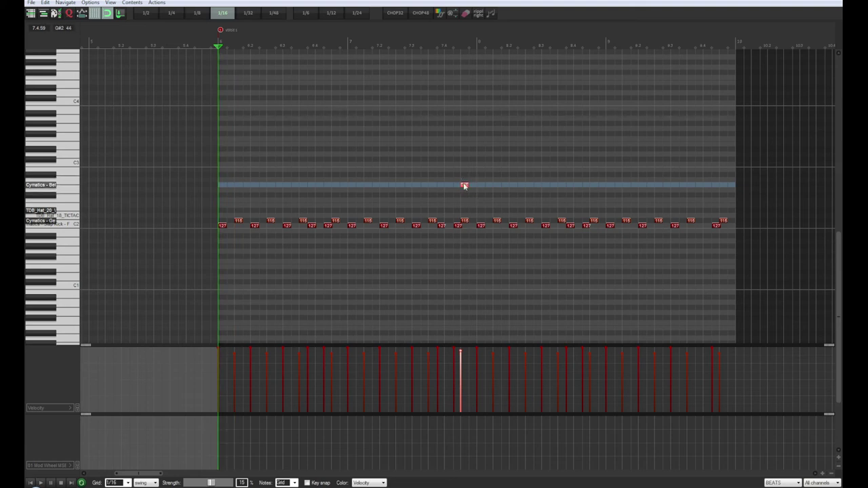
{"action": "key", "text": "space"}
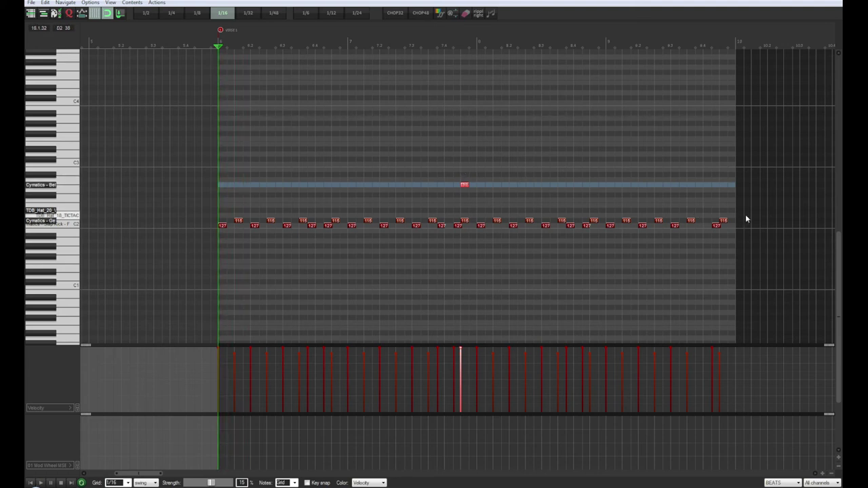
{"action": "left_click", "coordinate": [723, 186]}
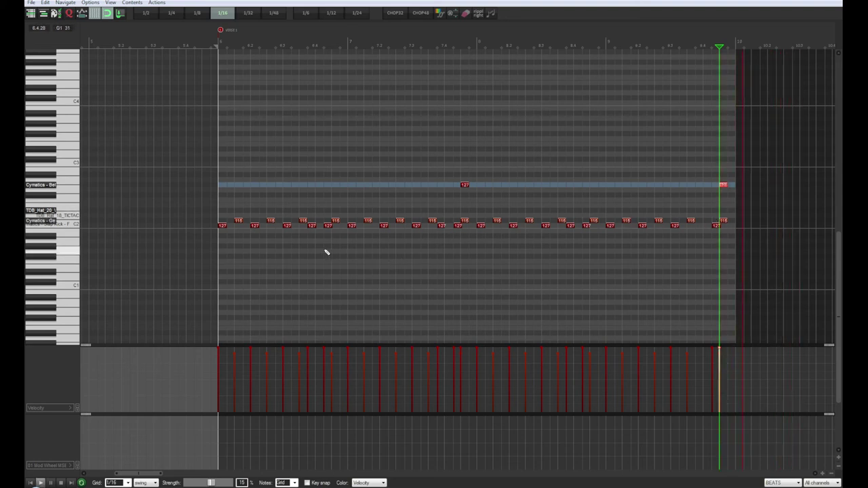
{"action": "scroll", "coordinate": [323, 252], "scroll_direction": "right", "scroll_amount": 5}
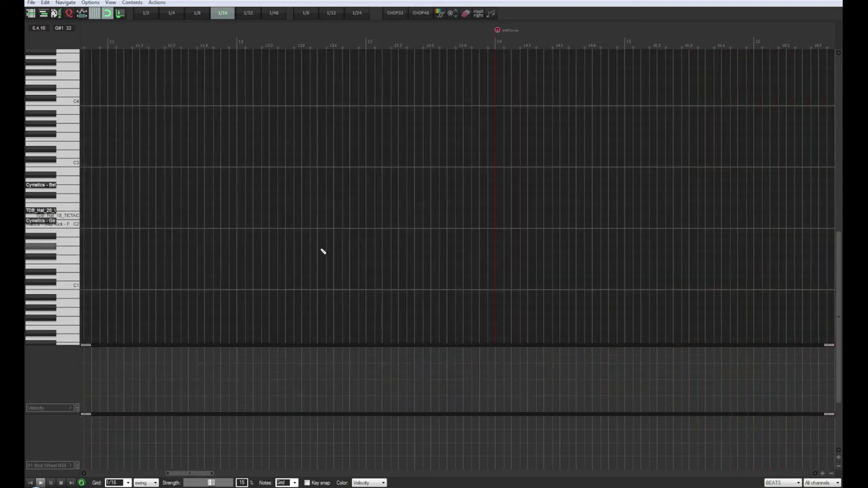
{"action": "key", "text": "space"}
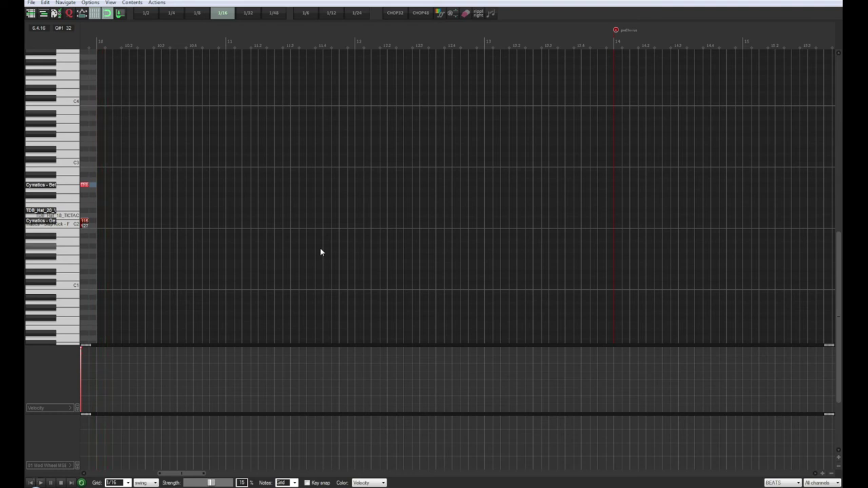
Step: Fill the first beat of bar 6 with four consecutive sixteenth notes on the TDB_Hat row
{"action": "left_click_drag", "start_coordinate": [187, 478], "coordinate": [89, 478]}
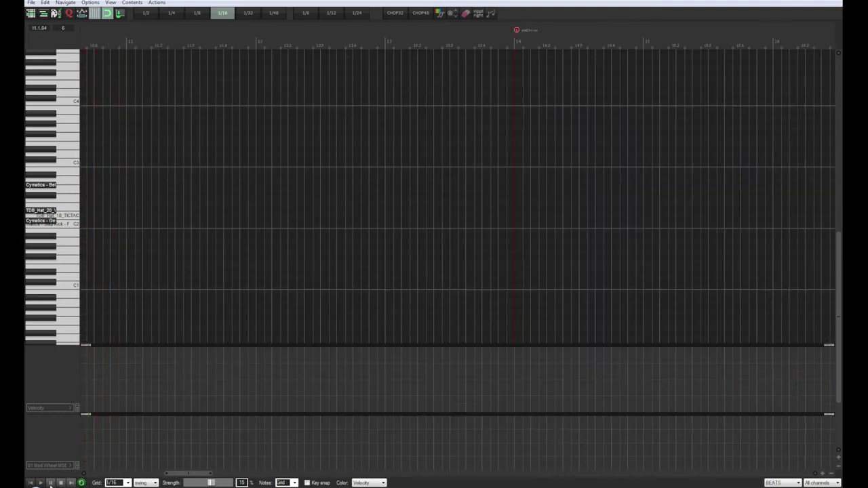
{"action": "left_click", "coordinate": [31, 485]}
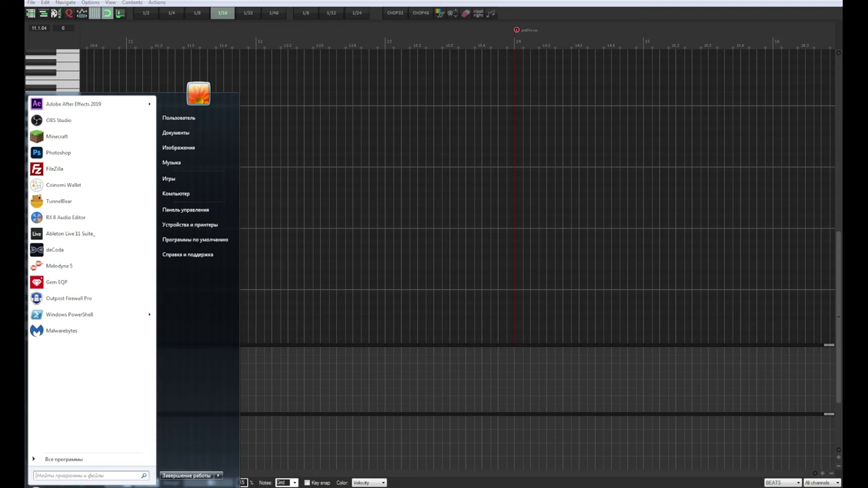
{"action": "left_click", "coordinate": [31, 486]}
{"action": "left_click", "coordinate": [30, 483]}
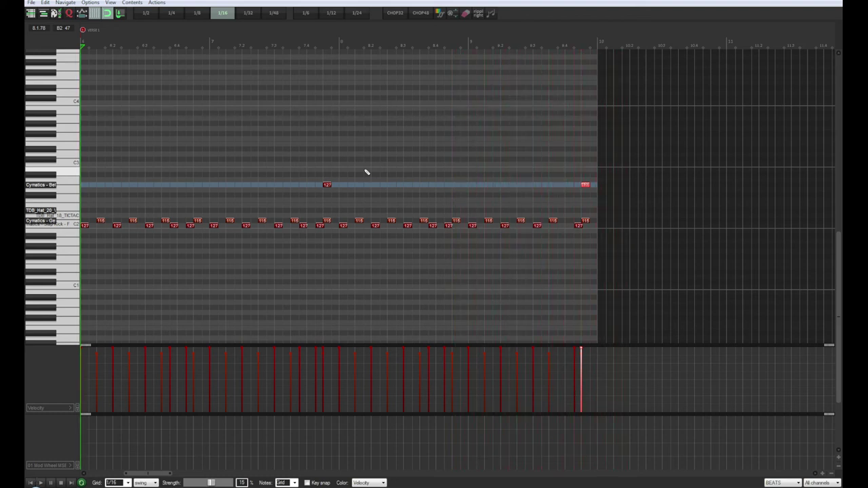
{"action": "left_click", "coordinate": [49, 212]}
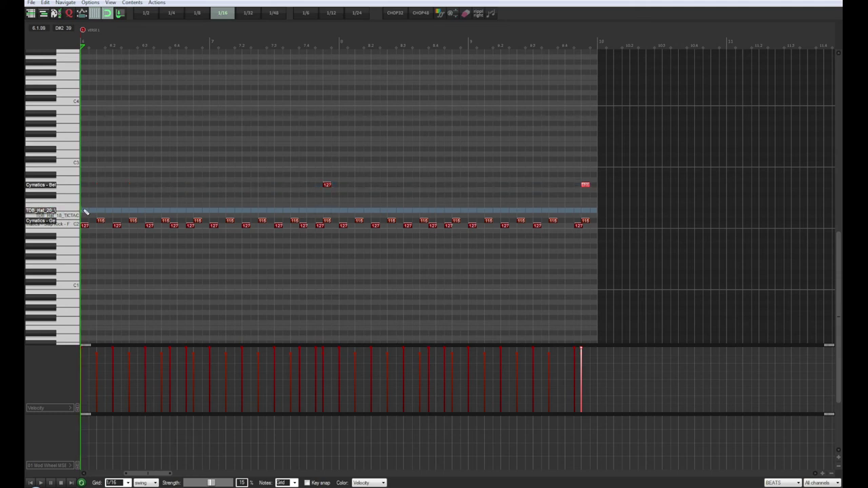
{"action": "left_click", "coordinate": [85, 212]}
{"action": "left_click", "coordinate": [92, 213]}
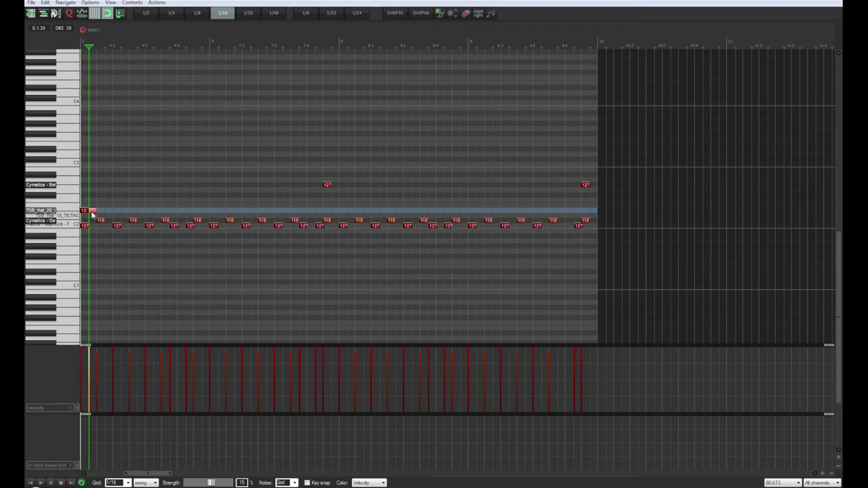
{"action": "left_click", "coordinate": [30, 483]}
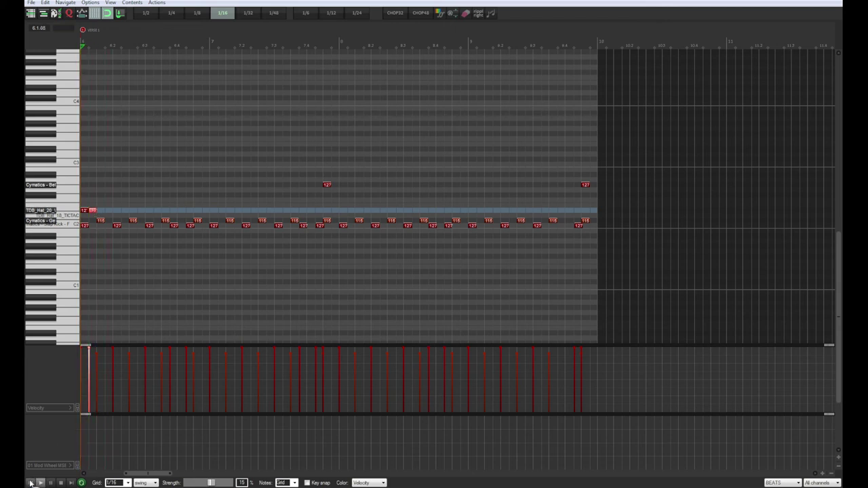
{"action": "left_click", "coordinate": [97, 211]}
{"action": "left_click", "coordinate": [107, 212]}
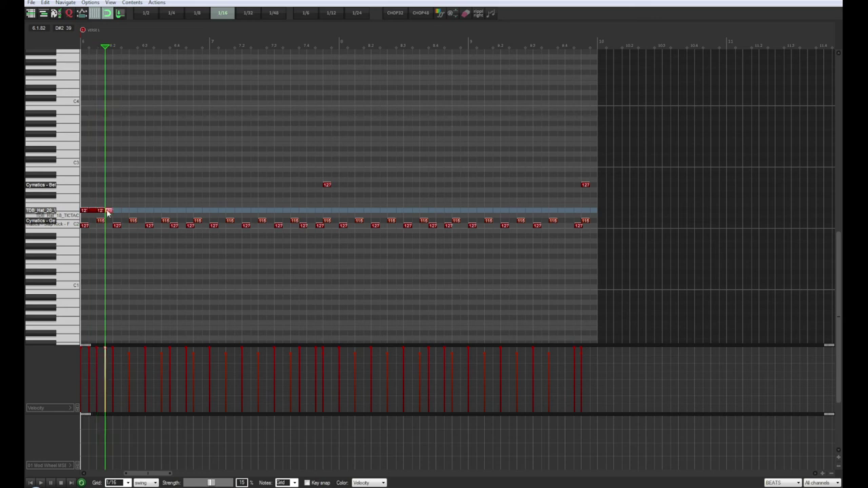
Step: Lower the velocity of the second and fourth hat notes in bar 6 to about half
{"action": "left_click", "coordinate": [91, 212]}
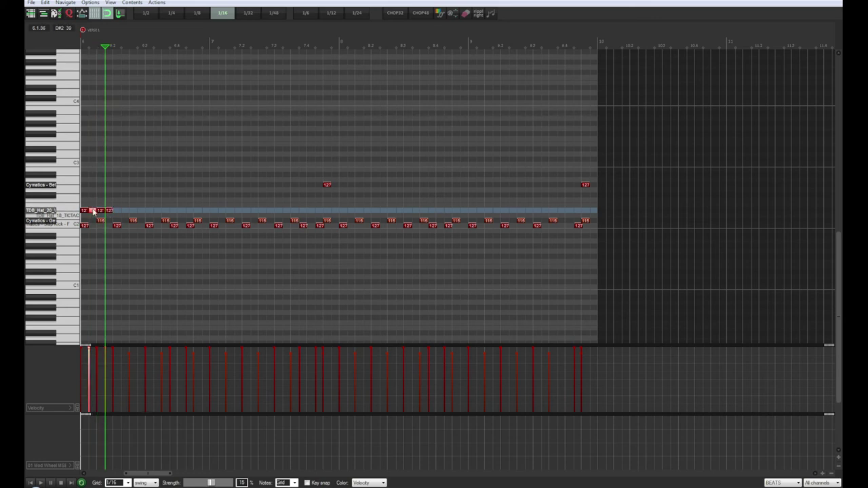
{"action": "left_click_drag", "start_coordinate": [93, 212], "coordinate": [96, 237]}
{"action": "left_click", "coordinate": [110, 207]}
{"action": "mouse_move", "coordinate": [109, 208]}
{"action": "left_mouse_down"}
{"action": "mouse_move", "coordinate": [109, 234]}
{"action": "mouse_move", "coordinate": [126, 208]}
{"action": "left_mouse_up"}
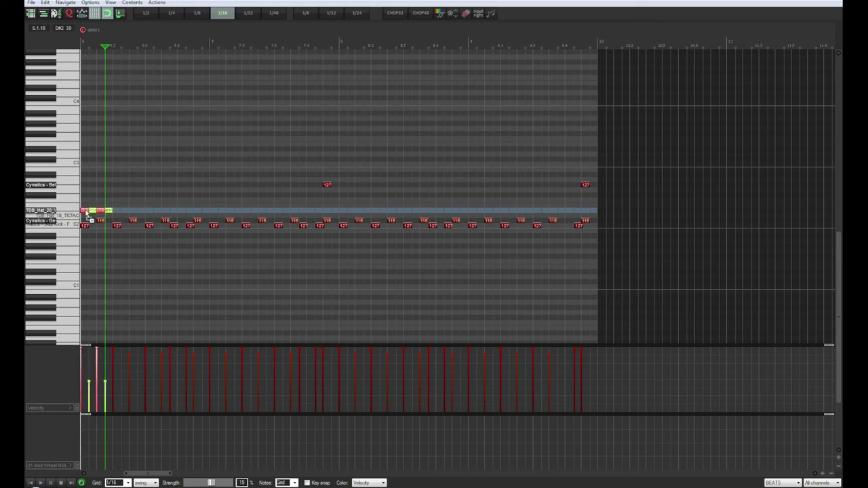
Step: Copy the four-note hat pattern repeatedly until it fills the item from bar 6 to bar 10
{"action": "left_click_drag", "start_coordinate": [86, 213], "coordinate": [125, 215]}
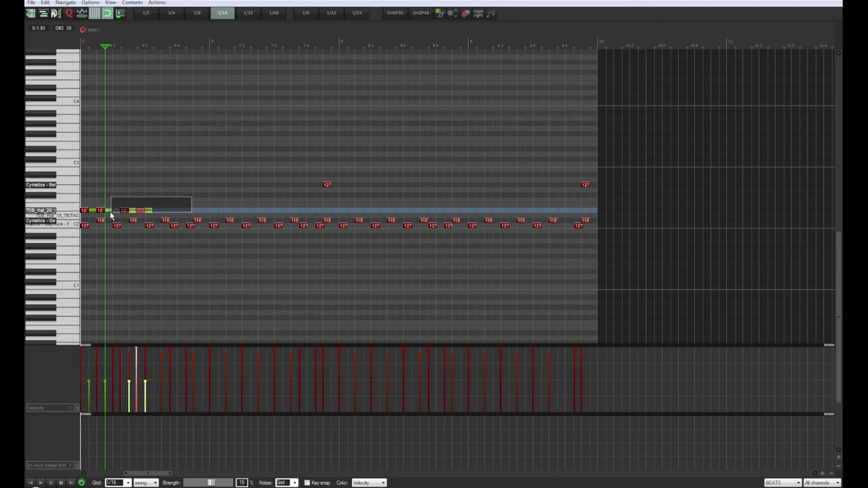
{"action": "left_click", "coordinate": [124, 214]}
{"action": "left_click_drag", "start_coordinate": [124, 216], "coordinate": [156, 216]}
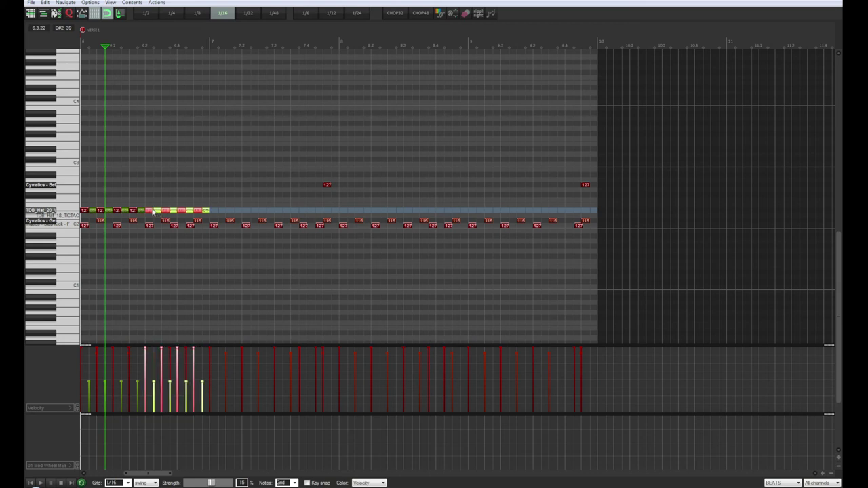
{"action": "left_click_drag", "start_coordinate": [251, 194], "coordinate": [218, 218]}
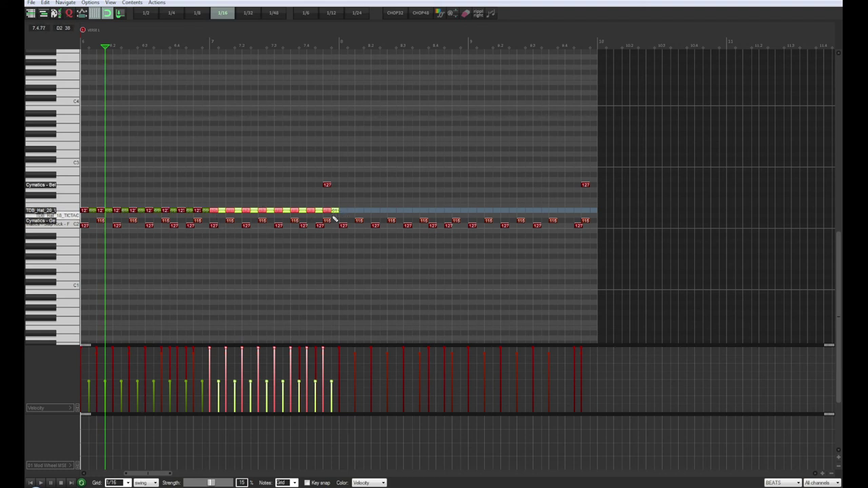
{"action": "left_click_drag", "start_coordinate": [215, 220], "coordinate": [483, 216]}
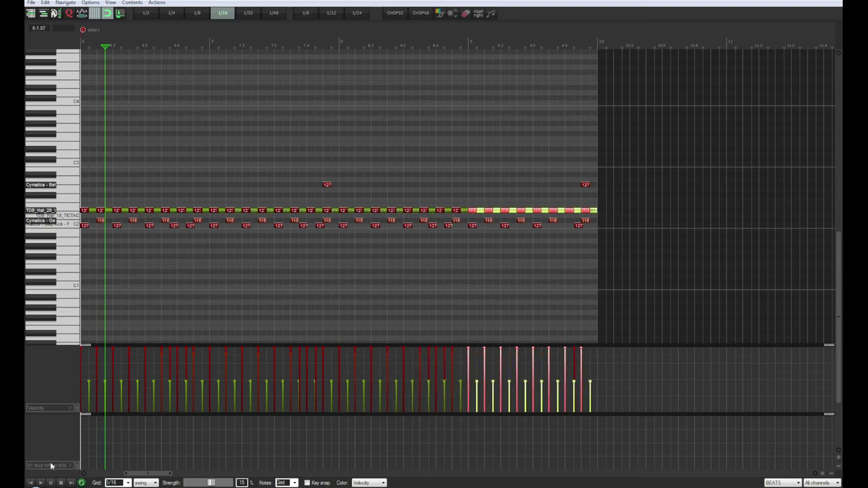
Step: Play the beat from bar 6, lower the velocity of all hat notes slightly, and close the MIDI editor
{"action": "left_click", "coordinate": [30, 484]}
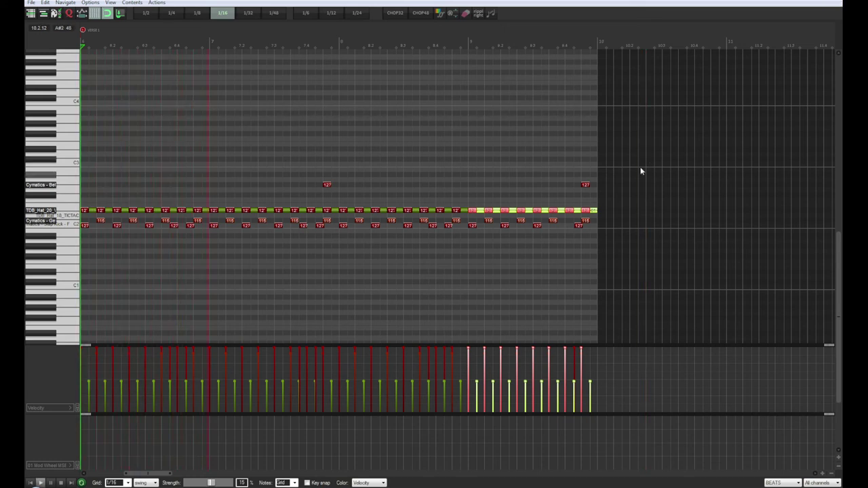
{"action": "left_click_drag", "start_coordinate": [615, 198], "coordinate": [56, 218]}
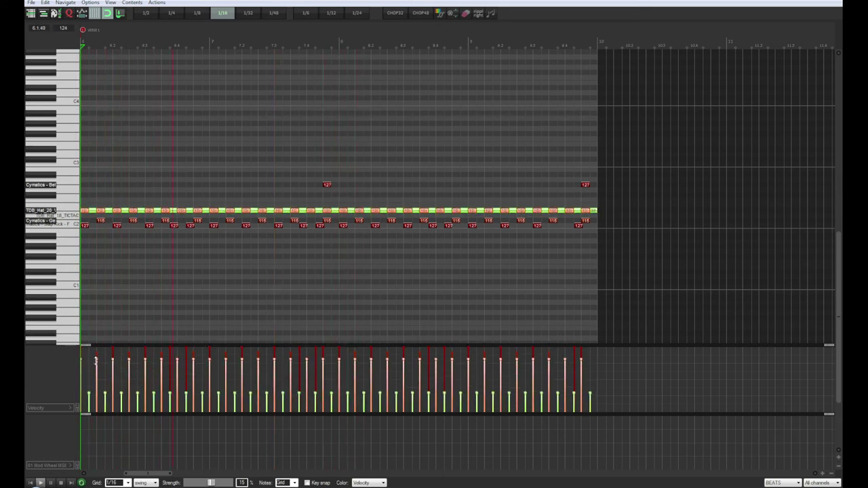
{"action": "left_click_drag", "start_coordinate": [96, 348], "coordinate": [96, 356]}
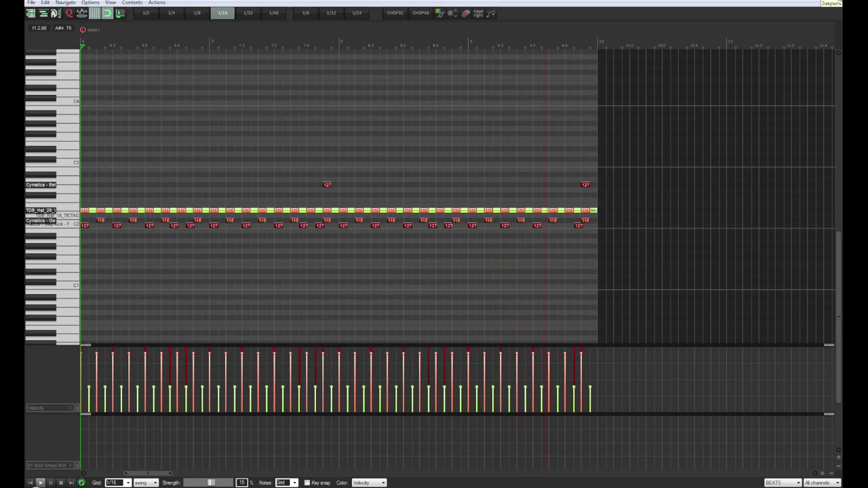
{"action": "left_click", "coordinate": [835, 2]}
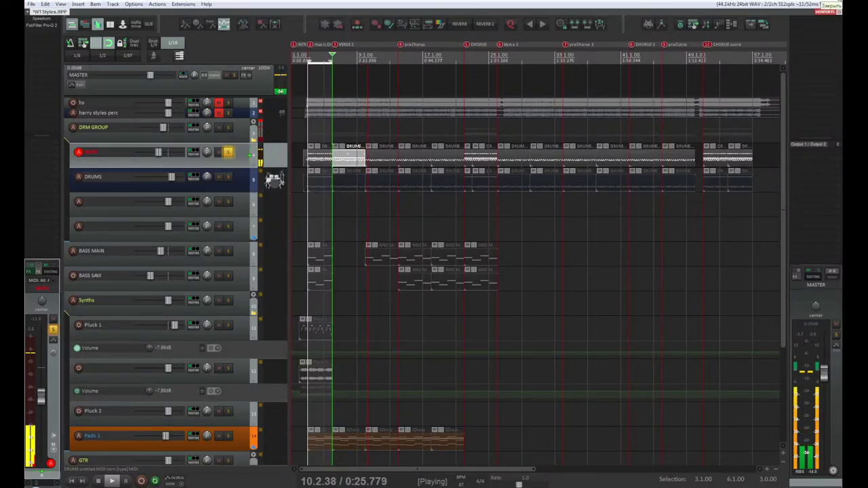
Step: Stop playback, unsolo the BEATS track, and open the DRUMS track's verse item at bar 6 in the MIDI editor
{"action": "key", "text": "space"}
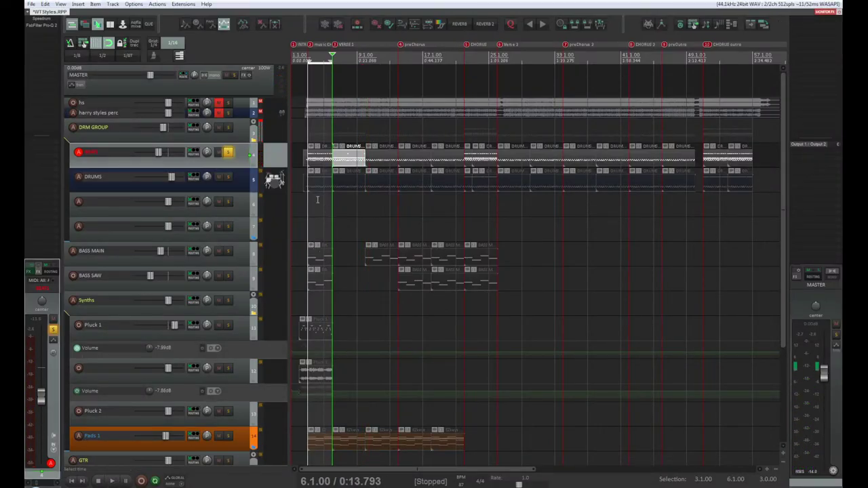
{"action": "left_click", "coordinate": [249, 179]}
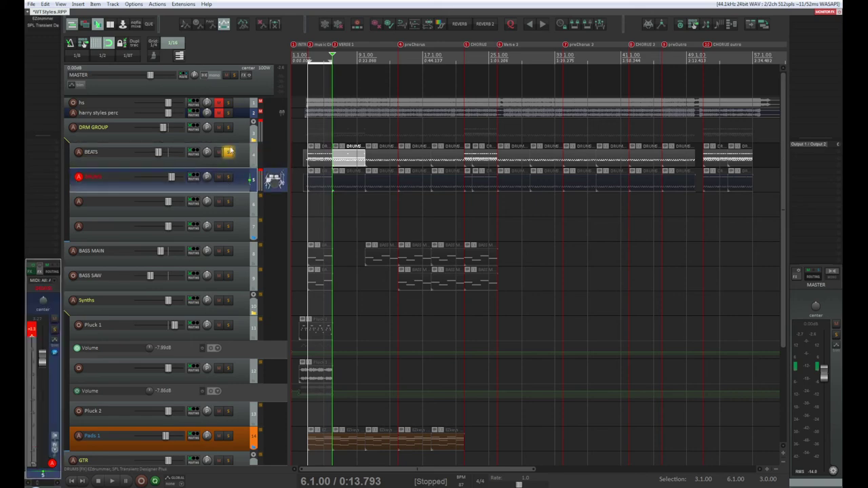
{"action": "double_click", "coordinate": [241, 182]}
{"action": "double_click", "coordinate": [348, 183]}
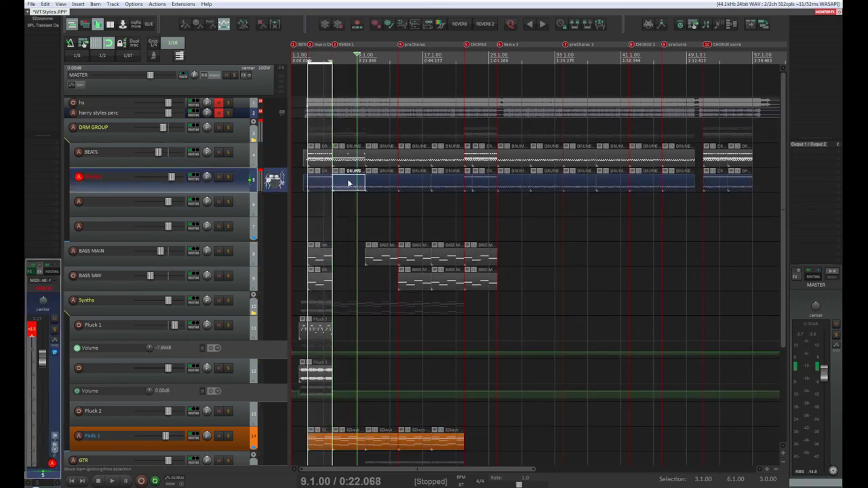
Step: Enter four consecutive sixteenth notes on the G#2 row from the start of bar 6, with the second and fourth at about half velocity
{"action": "key", "text": "space"}
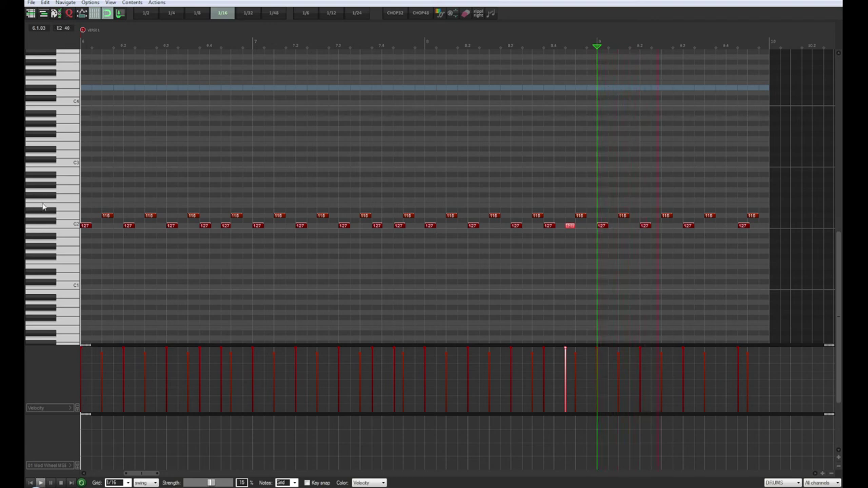
{"action": "left_click", "coordinate": [44, 213]}
{"action": "left_click", "coordinate": [51, 188]}
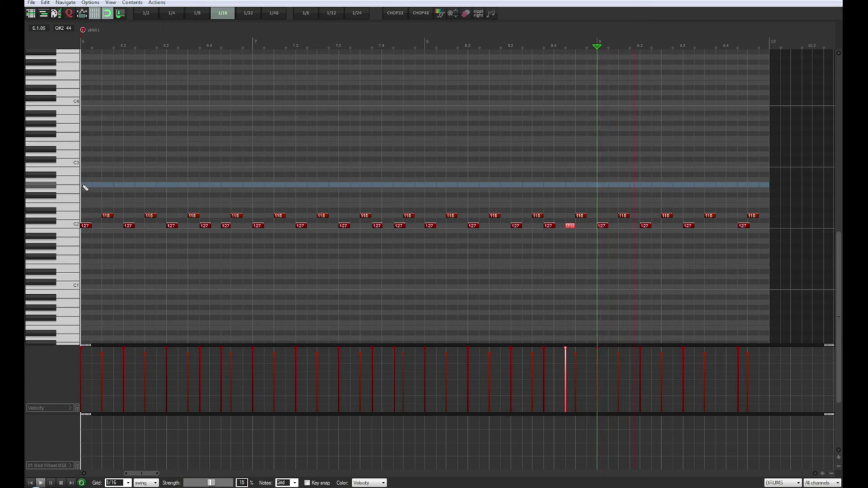
{"action": "left_click", "coordinate": [84, 184]}
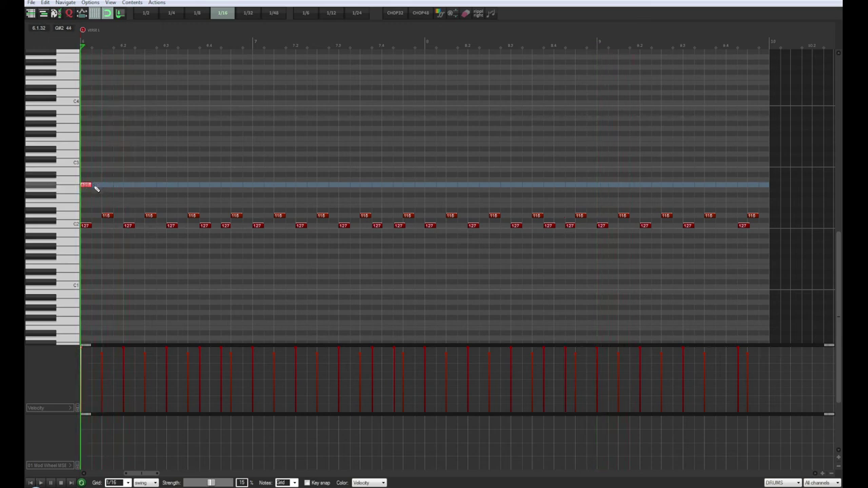
{"action": "left_click", "coordinate": [97, 185]}
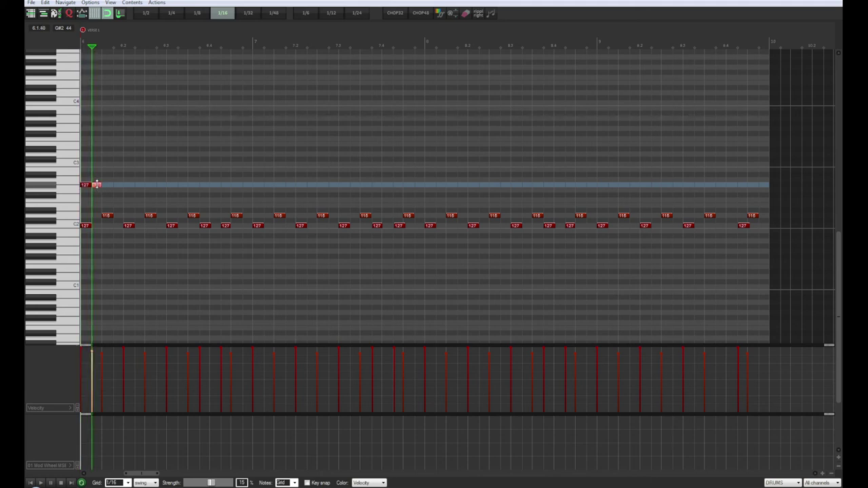
{"action": "left_click_drag", "start_coordinate": [98, 196], "coordinate": [100, 204]}
{"action": "left_click", "coordinate": [107, 186]}
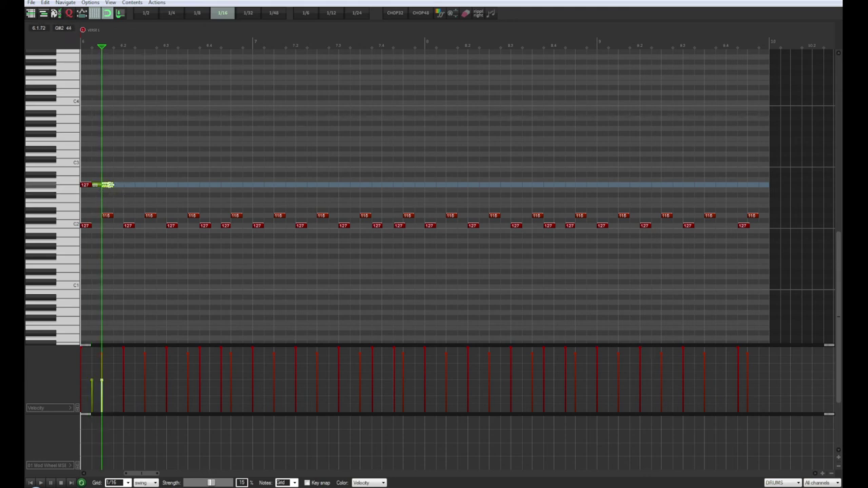
{"action": "left_click", "coordinate": [117, 185]}
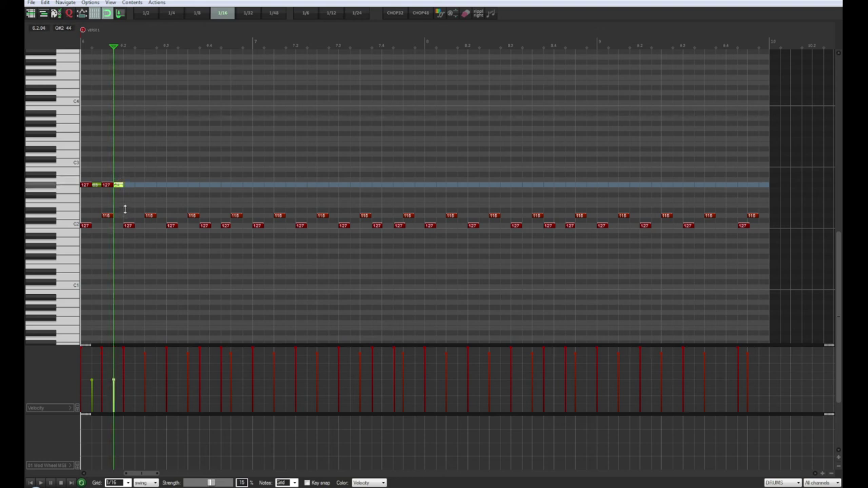
Step: Play the drum part from bar 6, close the MIDI editor, and solo the DRUMS track to hear it alone
{"action": "key", "text": "space"}
{"action": "left_click", "coordinate": [30, 481]}
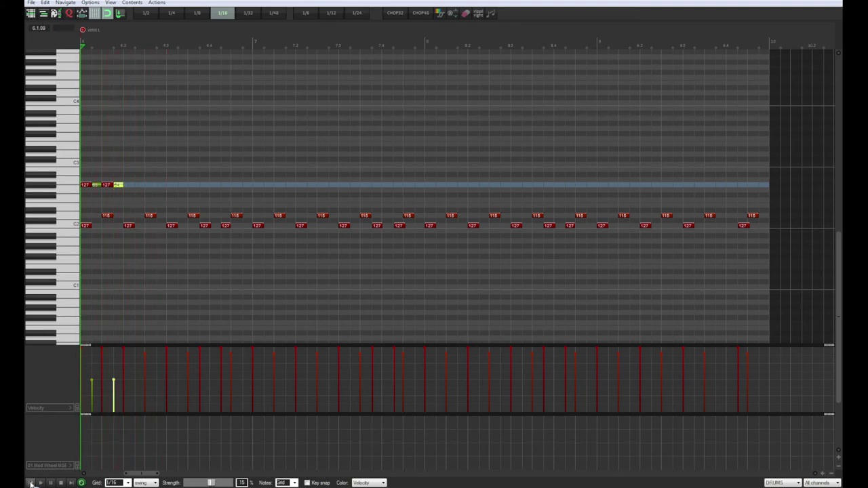
{"action": "key", "text": "Escape"}
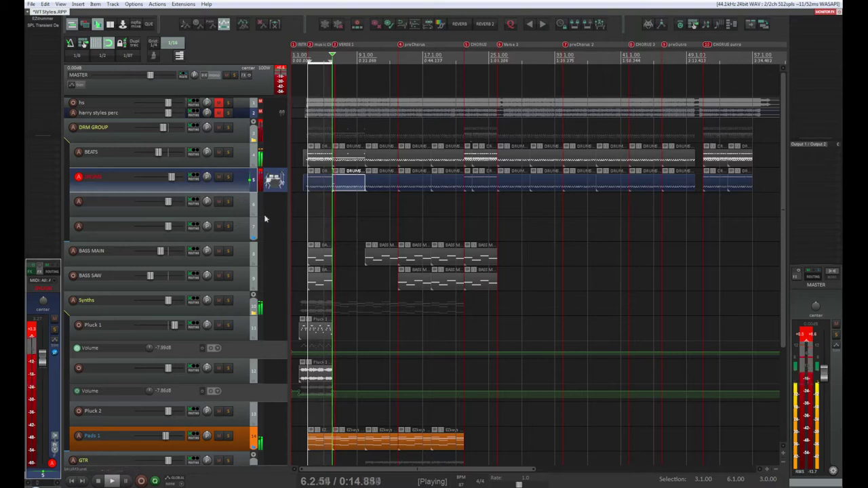
{"action": "left_click", "coordinate": [229, 177]}
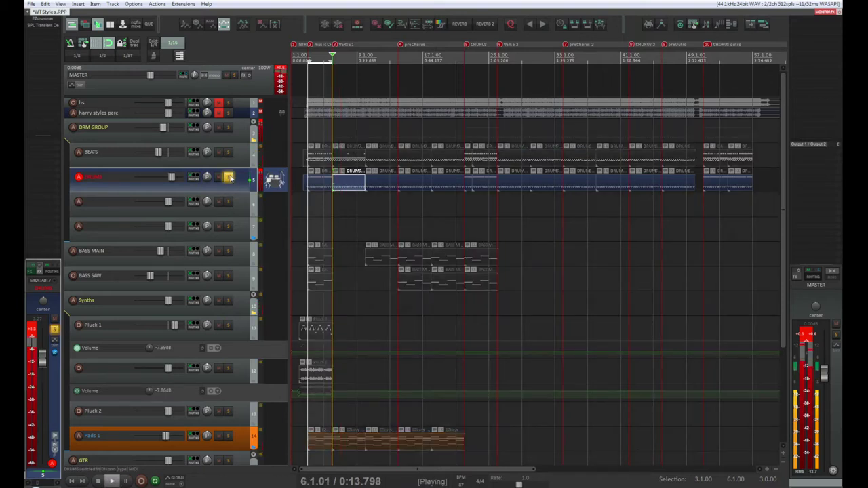
{"action": "key", "text": "space"}
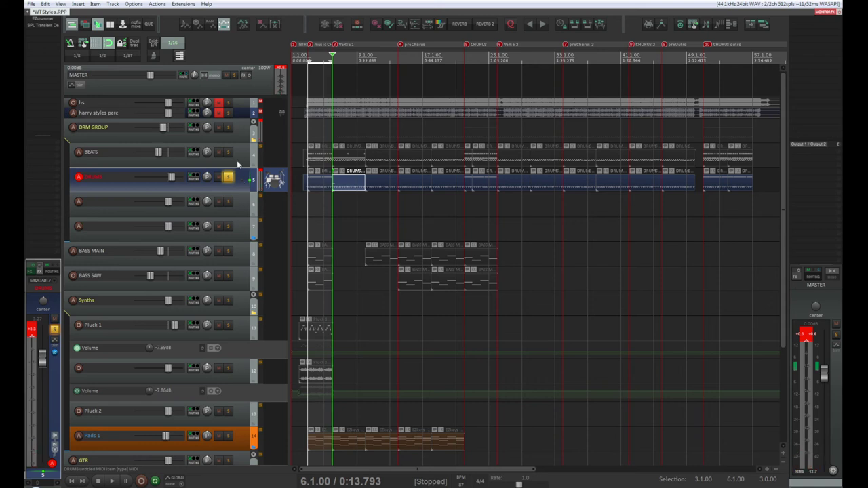
Step: Try recording hat notes on the G#2 and A#2 rows from bar 9 in the DRUMS verse item
{"action": "double_click", "coordinate": [342, 184]}
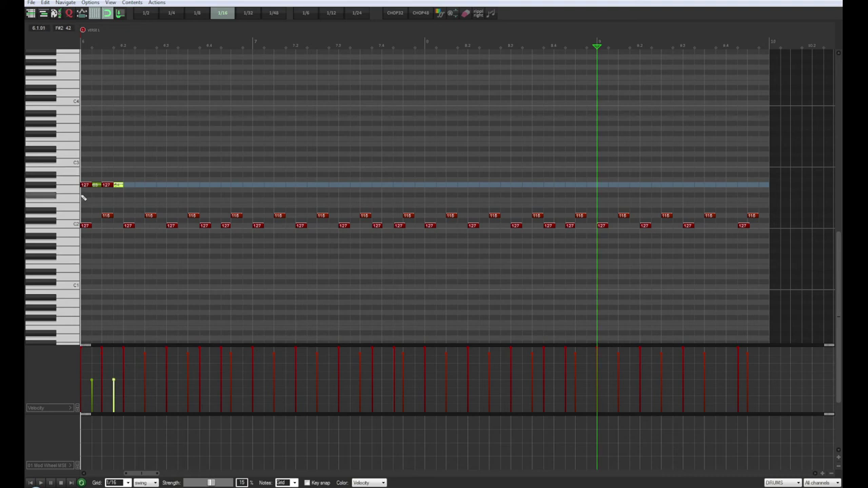
{"action": "key", "text": "ctrl+r"}
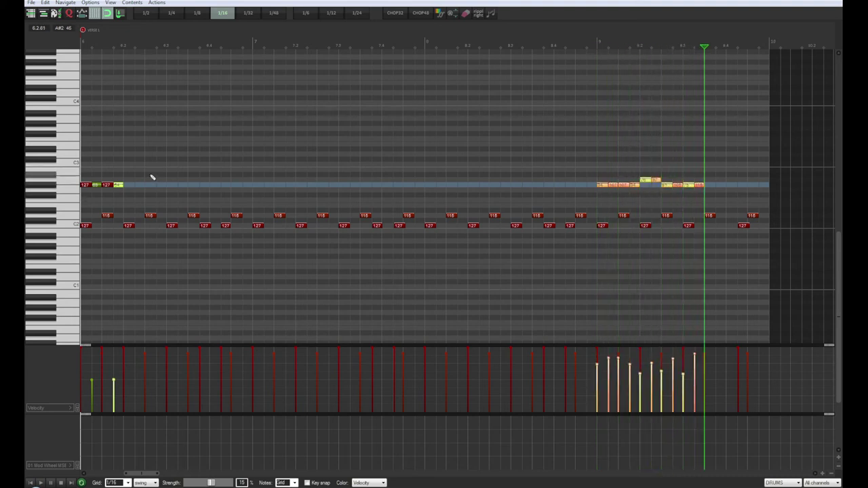
{"action": "key", "text": "space"}
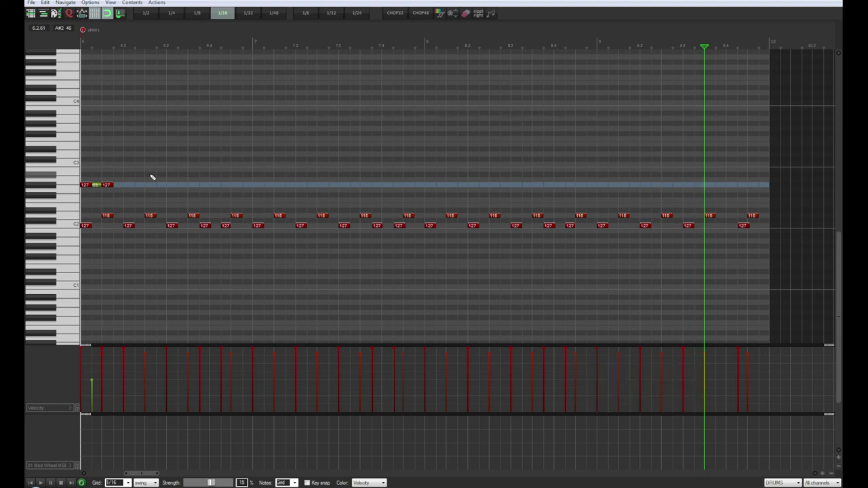
{"action": "key", "text": "ctrl+r"}
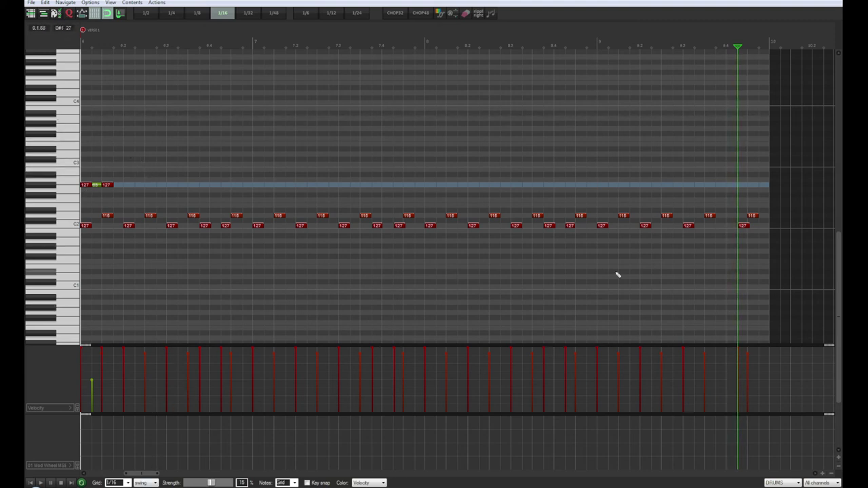
{"action": "key", "text": "Escape"}
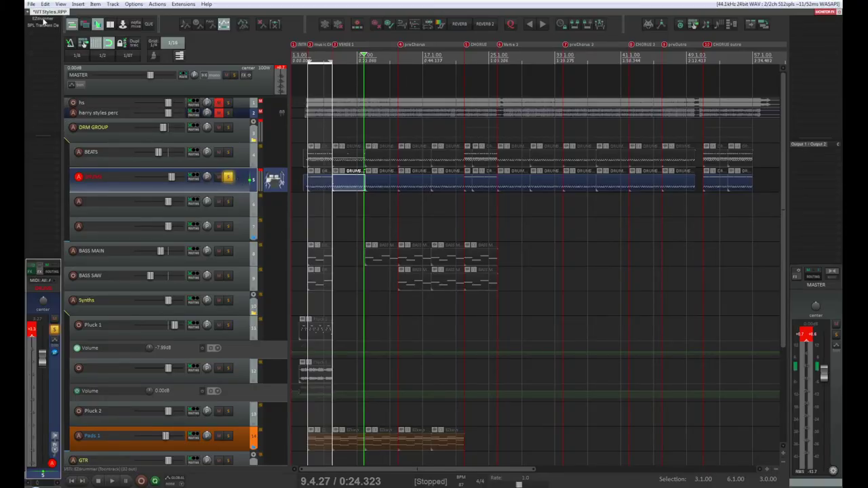
Step: Open the EZdrummer instrument on the DRUMS track and audition its hand clap sound repeatedly while checking the levels
{"action": "double_click", "coordinate": [423, 173]}
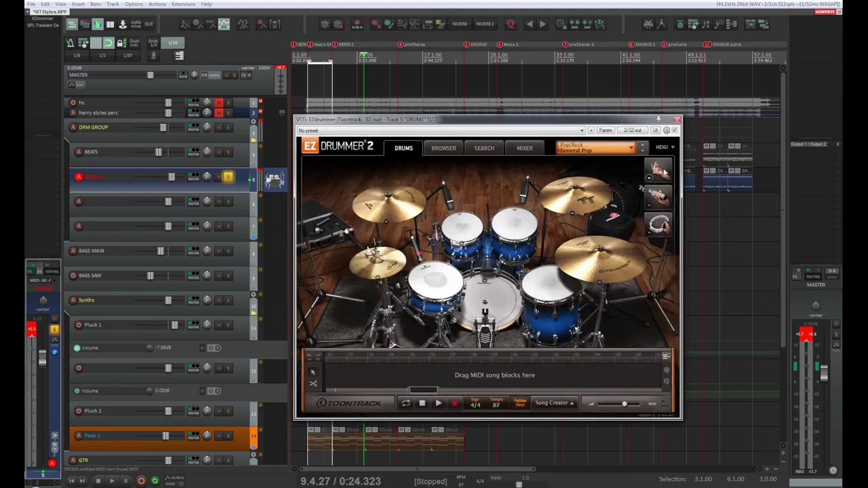
{"action": "left_click", "coordinate": [664, 171]}
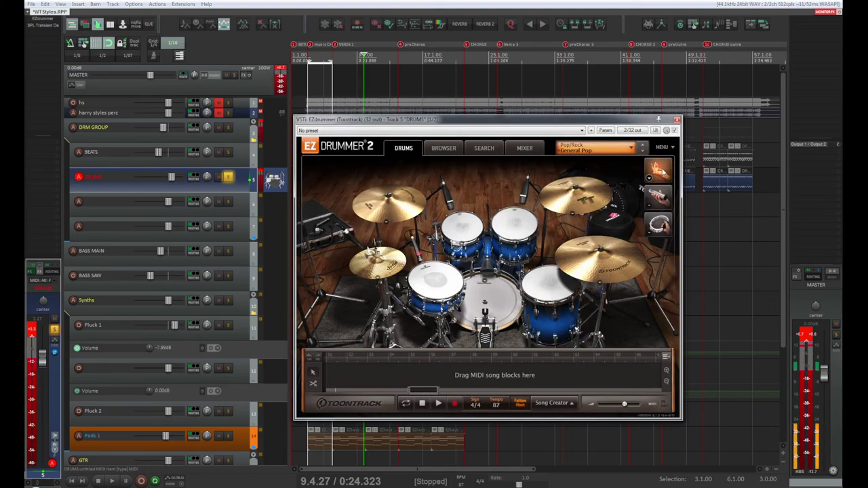
{"action": "left_click", "coordinate": [664, 172]}
{"action": "left_click", "coordinate": [664, 171]}
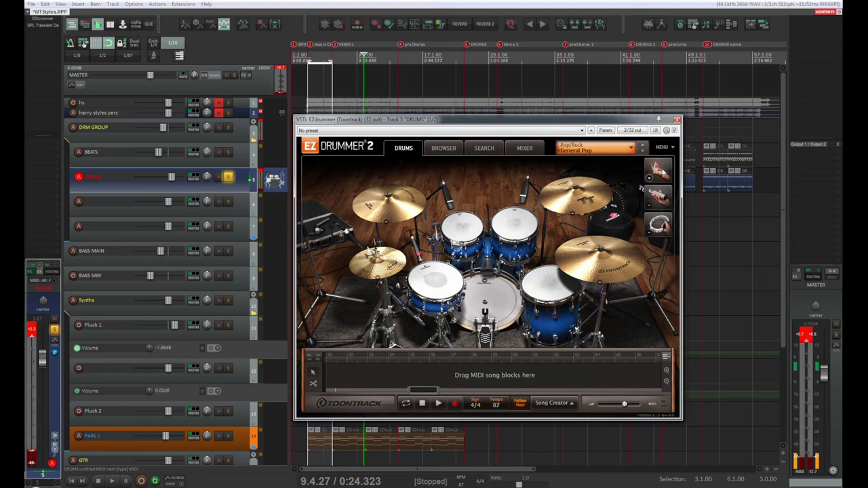
{"action": "left_click", "coordinate": [664, 172]}
{"action": "left_click", "coordinate": [663, 172]}
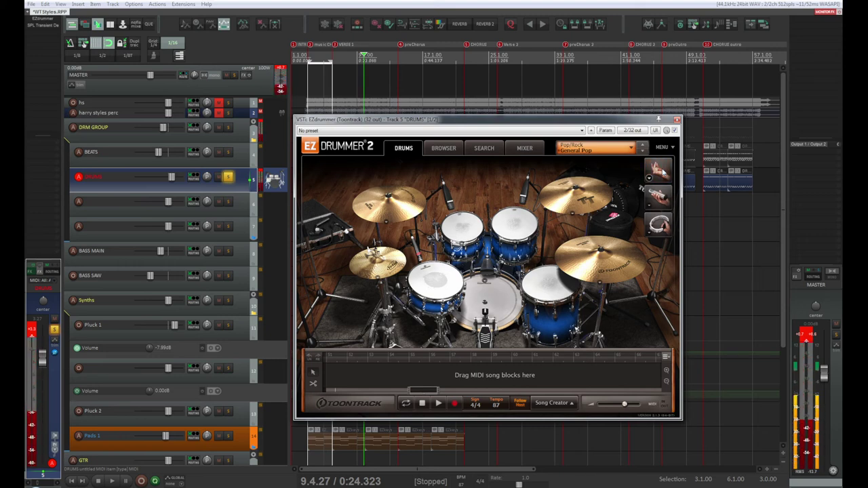
{"action": "left_click", "coordinate": [663, 172]}
{"action": "left_click", "coordinate": [663, 172]}
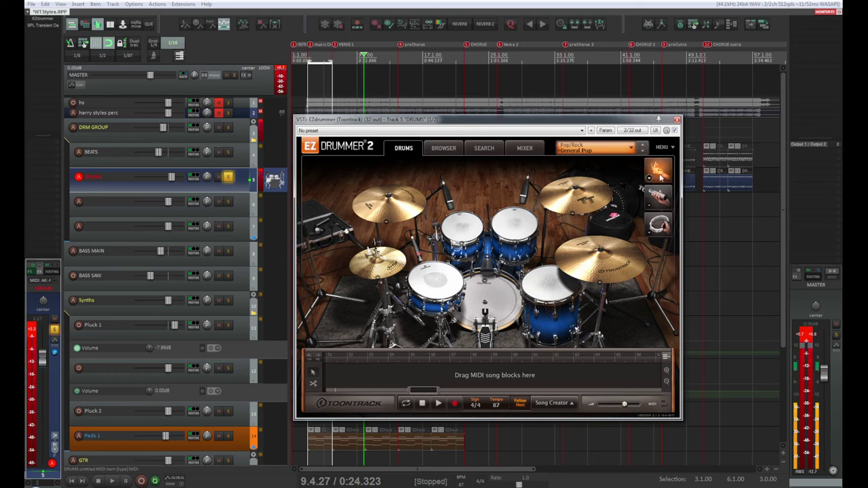
{"action": "left_click", "coordinate": [662, 175]}
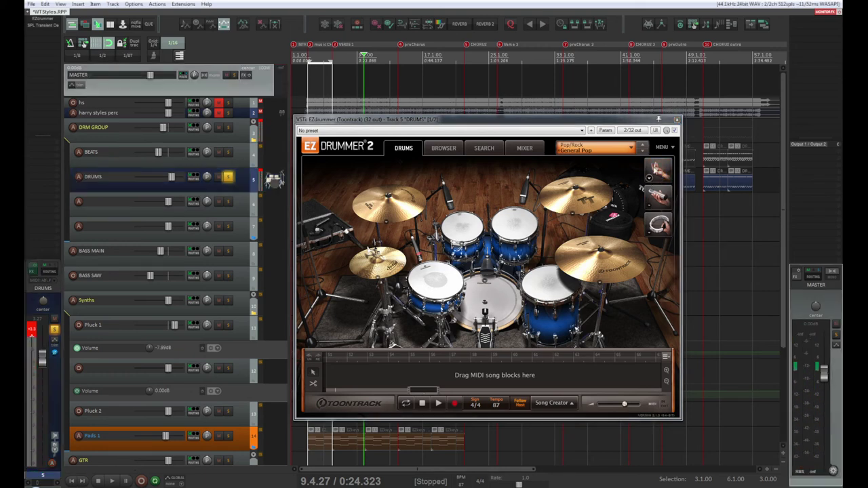
{"action": "left_click", "coordinate": [657, 171]}
{"action": "left_click", "coordinate": [657, 171]}
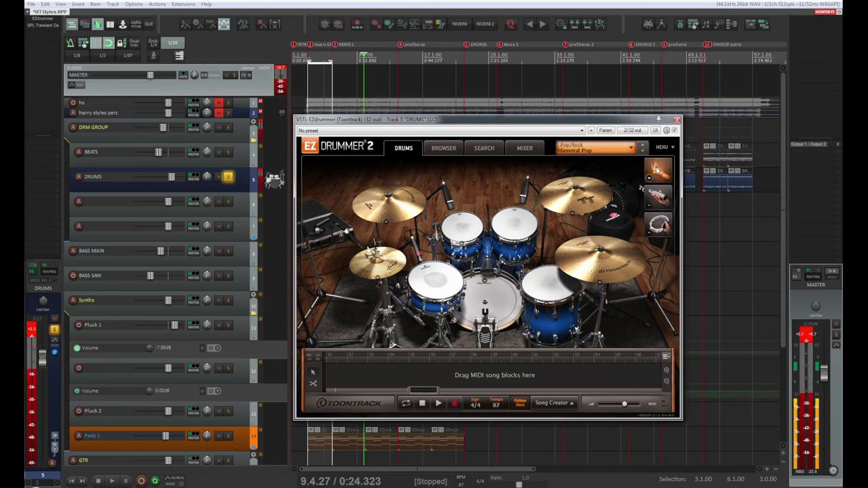
{"action": "left_click", "coordinate": [657, 171]}
{"action": "left_click", "coordinate": [657, 171]}
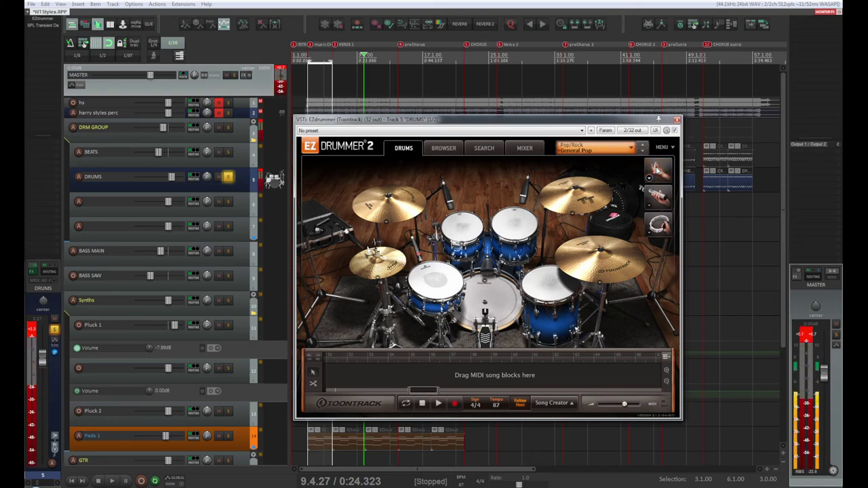
{"action": "left_click", "coordinate": [656, 171]}
{"action": "left_click", "coordinate": [657, 171]}
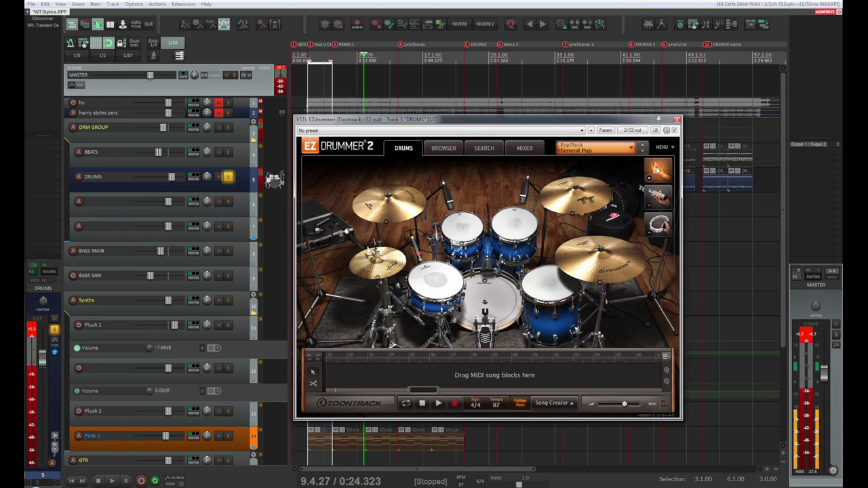
{"action": "left_click", "coordinate": [656, 171]}
{"action": "left_click", "coordinate": [657, 171]}
{"action": "left_click", "coordinate": [657, 171]}
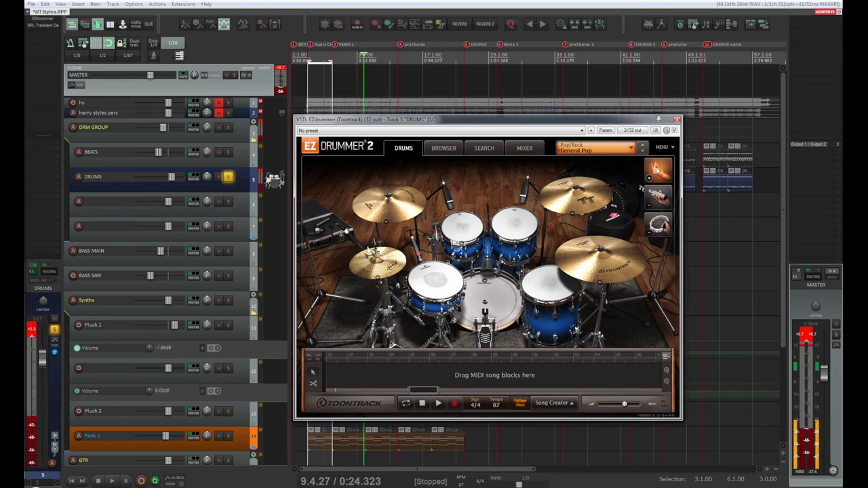
{"action": "left_click", "coordinate": [656, 171]}
{"action": "left_click", "coordinate": [657, 170]}
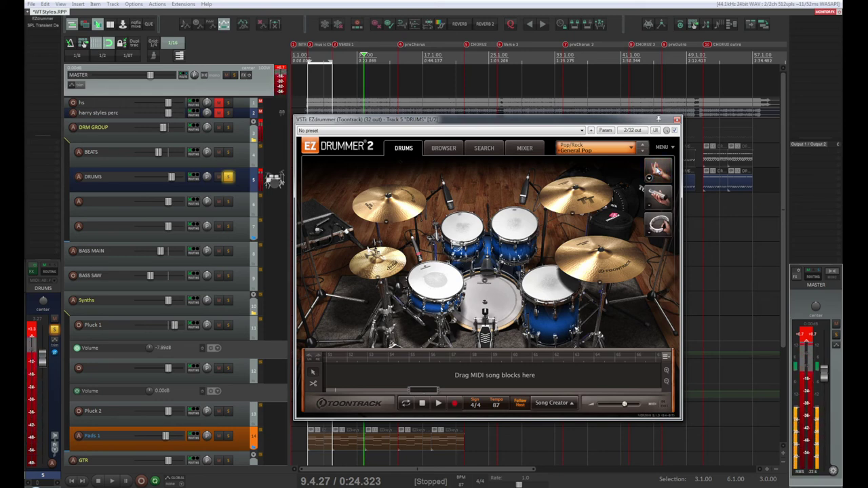
{"action": "left_click", "coordinate": [657, 171]}
{"action": "left_click", "coordinate": [657, 171]}
{"action": "left_click", "coordinate": [657, 171]}
{"action": "left_click", "coordinate": [656, 171]}
{"action": "left_click", "coordinate": [657, 171]}
Step: Add FabFilter's VST3 Pro-L 2 limiter to the master track's monitoring effects and set its output level to -0.2 dBTP
{"action": "left_click_drag", "start_coordinate": [509, 122], "coordinate": [371, 82]}
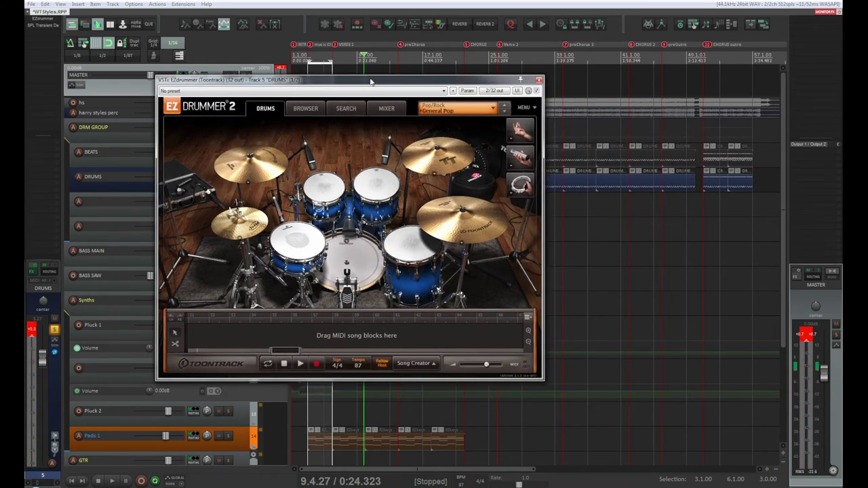
{"action": "left_click", "coordinate": [820, 12]}
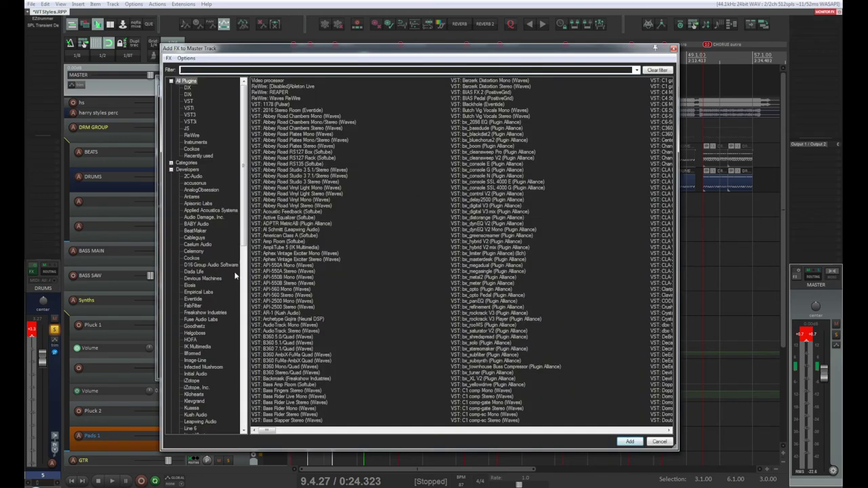
{"action": "left_click", "coordinate": [194, 306]}
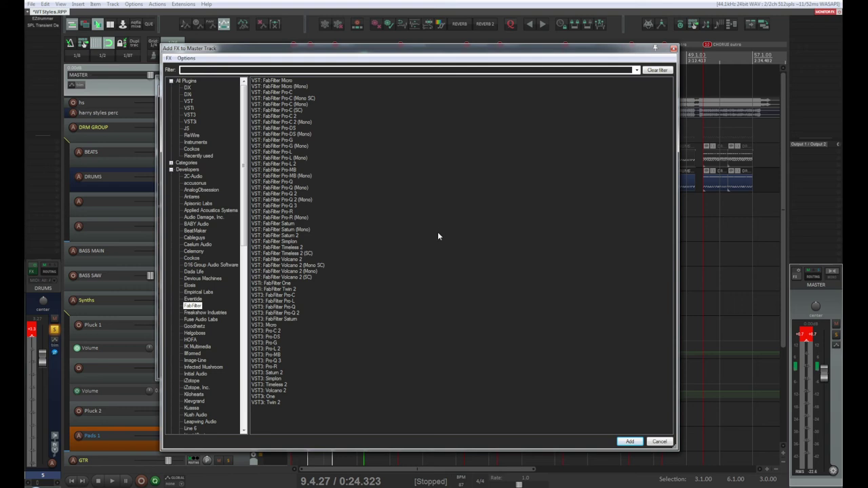
{"action": "double_click", "coordinate": [276, 351]}
{"action": "left_click_drag", "start_coordinate": [574, 231], "coordinate": [474, 128]}
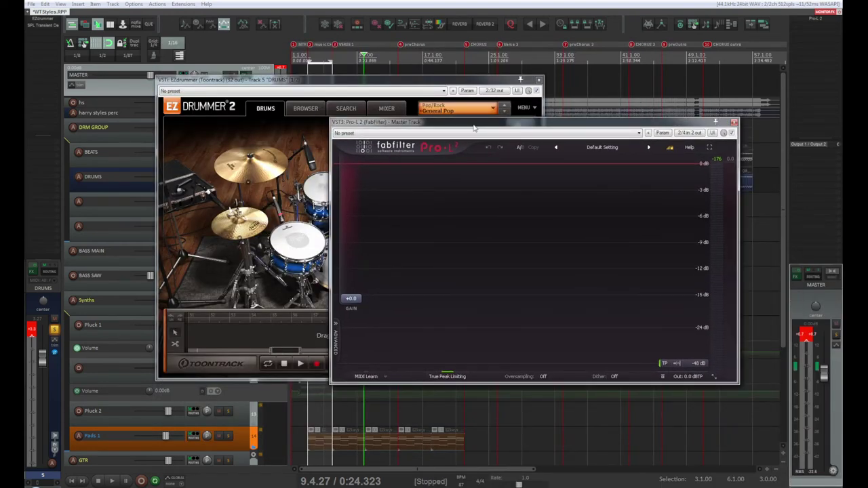
{"action": "mouse_move", "coordinate": [691, 371]}
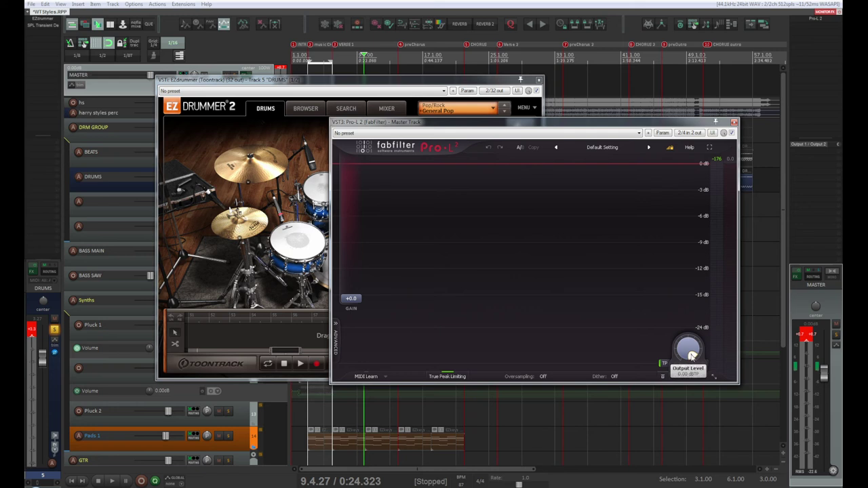
{"action": "left_click_drag", "start_coordinate": [692, 355], "coordinate": [693, 357]}
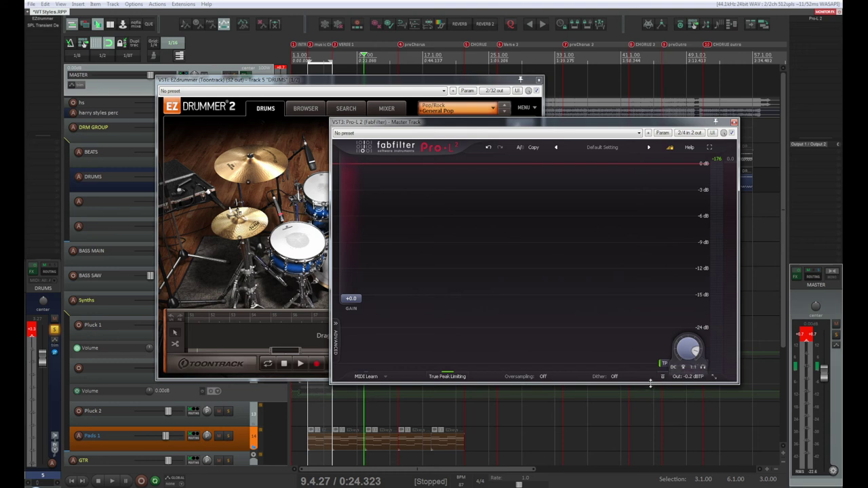
Step: Set the Pro-L 2 limiter's output level to -0.3 dBTP and close it after starting playback of the soloed drums
{"action": "mouse_move", "coordinate": [693, 353]}
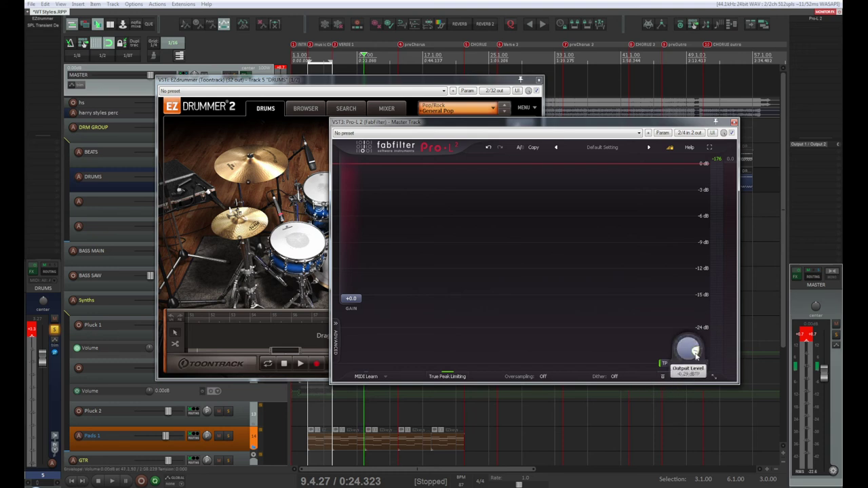
{"action": "scroll", "coordinate": [694, 353], "scroll_direction": "up", "scroll_amount": 1}
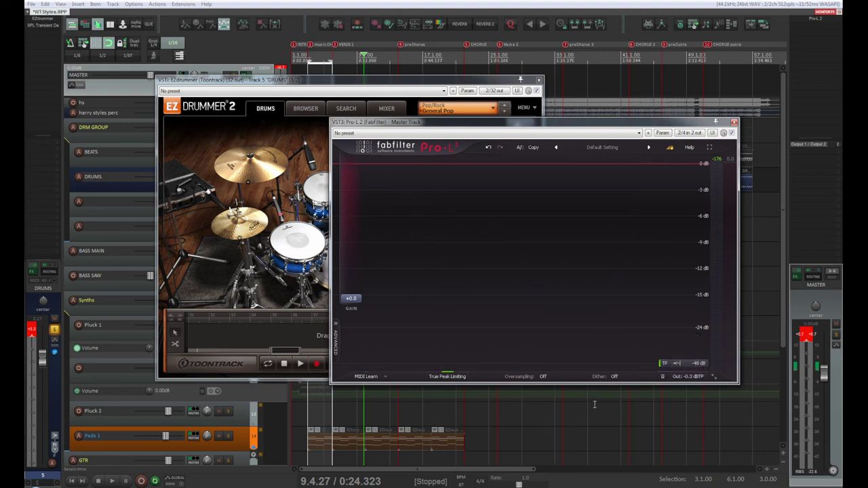
{"action": "key", "text": "space"}
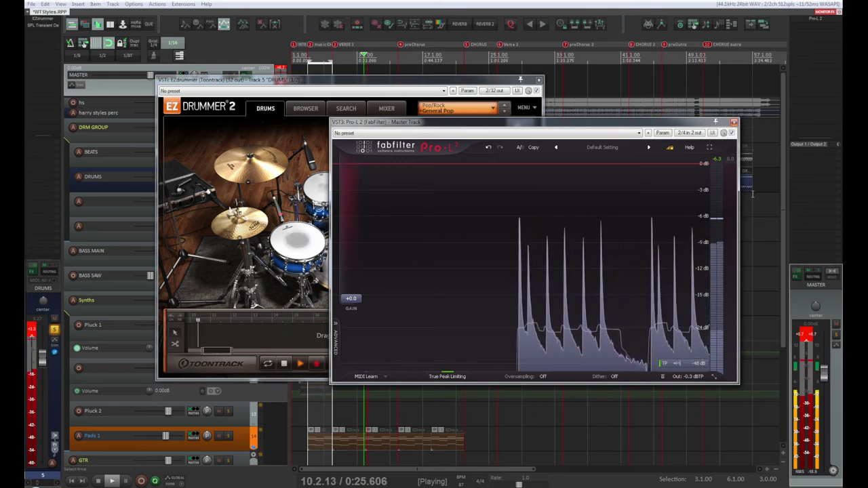
{"action": "left_click", "coordinate": [734, 122]}
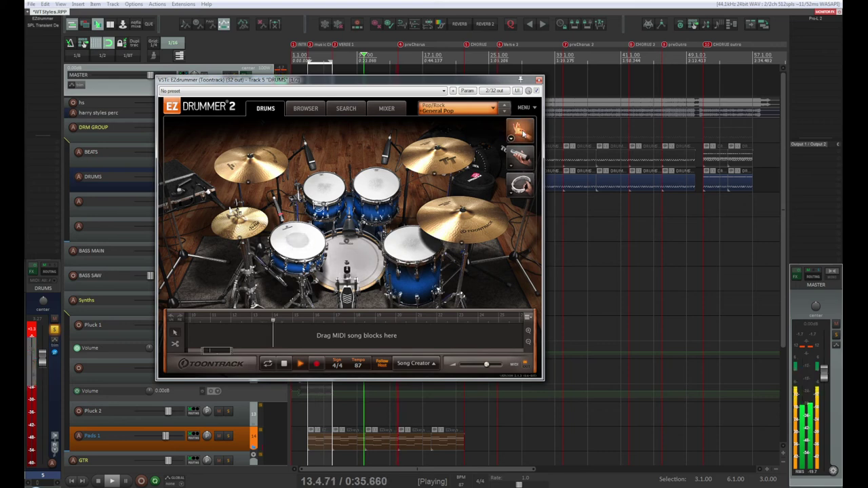
Step: Close the EZdrummer window and replay the soloed DRUMS track several times from just before bar 10
{"action": "left_click", "coordinate": [538, 80]}
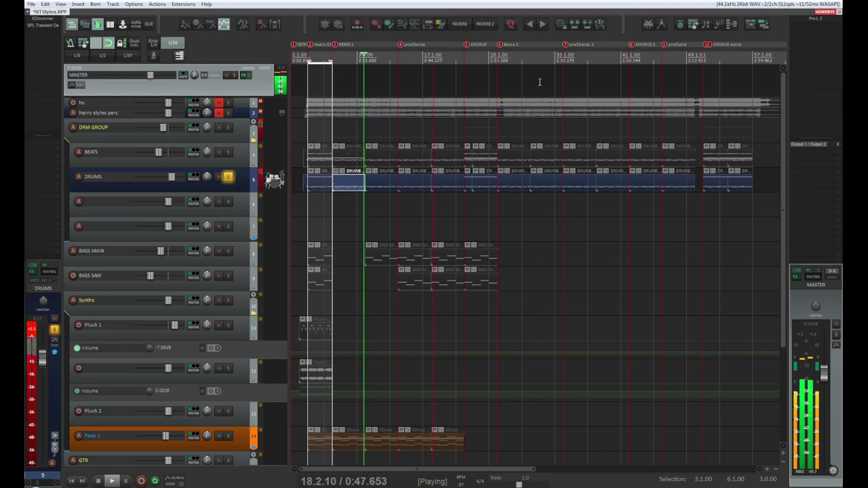
{"action": "key", "text": "space"}
{"action": "key", "text": "space"}
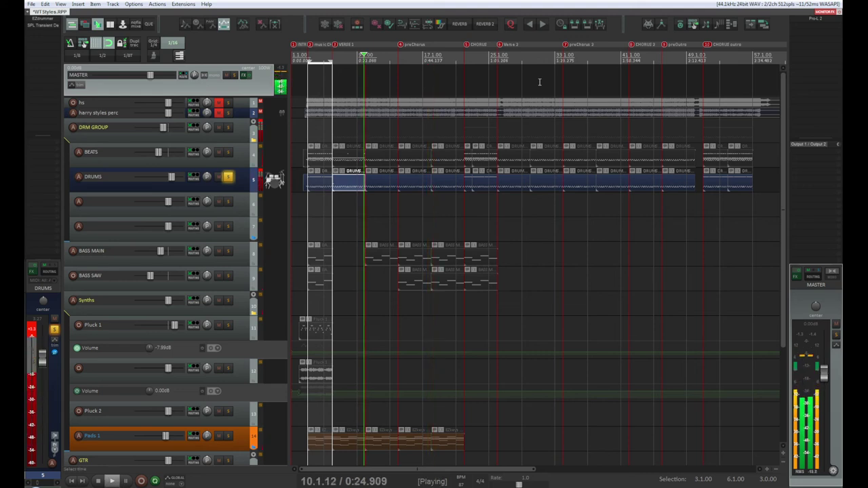
{"action": "key", "text": "space"}
{"action": "key", "text": "space"}
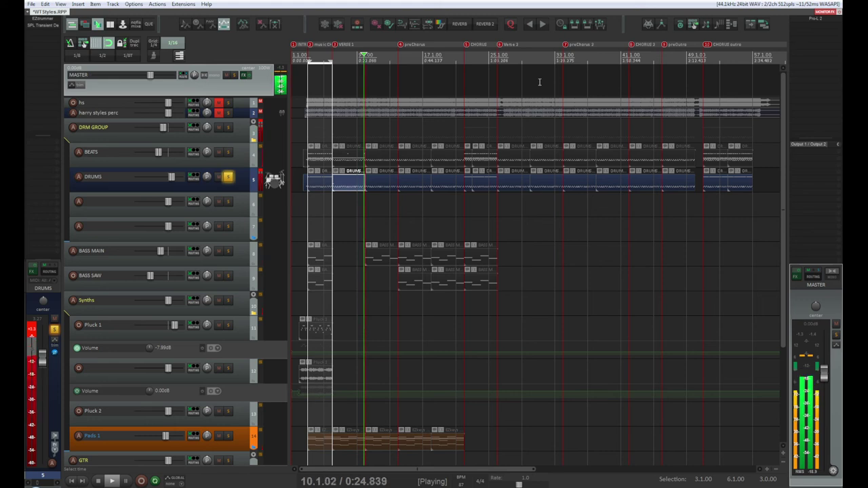
{"action": "key", "text": "space"}
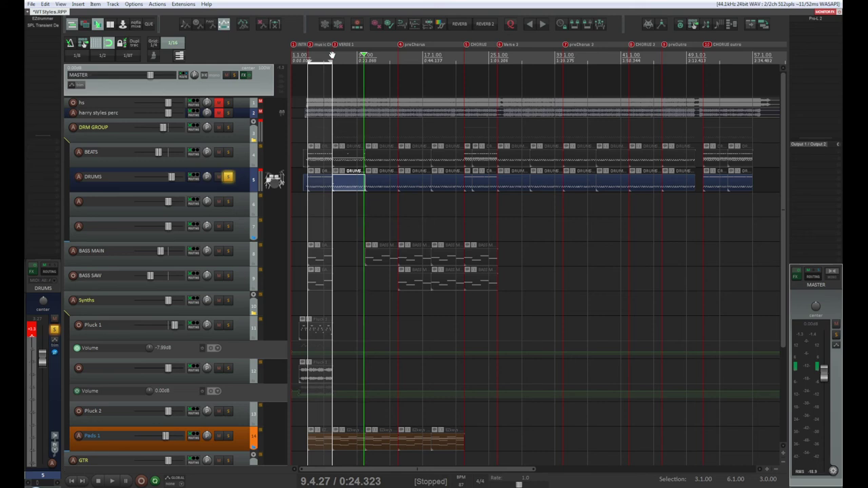
Step: Open the DRUMS verse item in the MIDI editor and audition keys across the octaves to locate the finger snap sound
{"action": "double_click", "coordinate": [346, 184]}
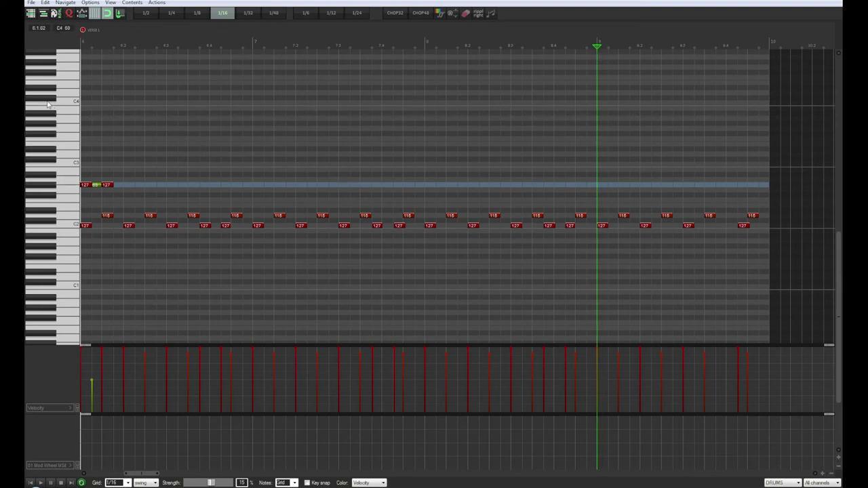
{"action": "left_click", "coordinate": [49, 100]}
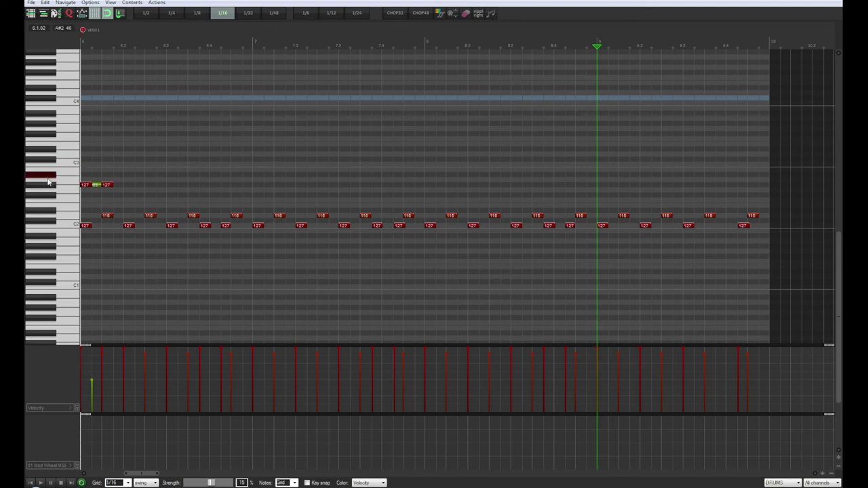
{"action": "scroll", "coordinate": [51, 74], "scroll_direction": "up", "scroll_amount": 2}
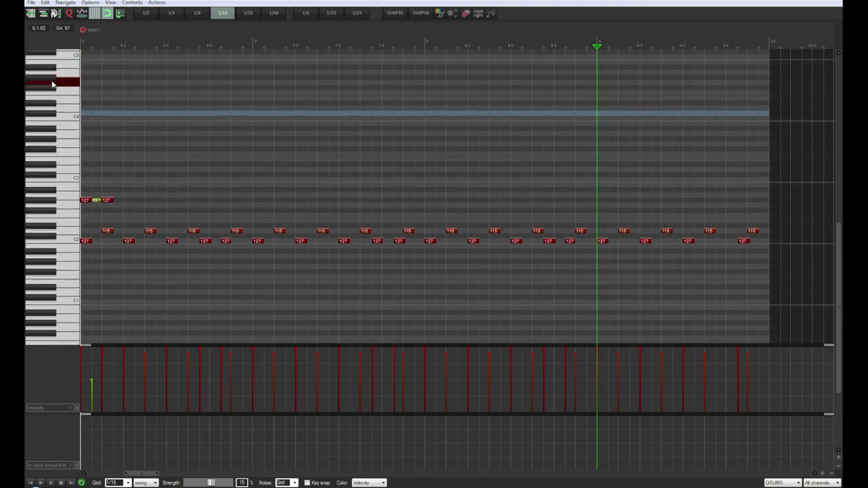
{"action": "scroll", "coordinate": [52, 84], "scroll_direction": "up", "scroll_amount": 1}
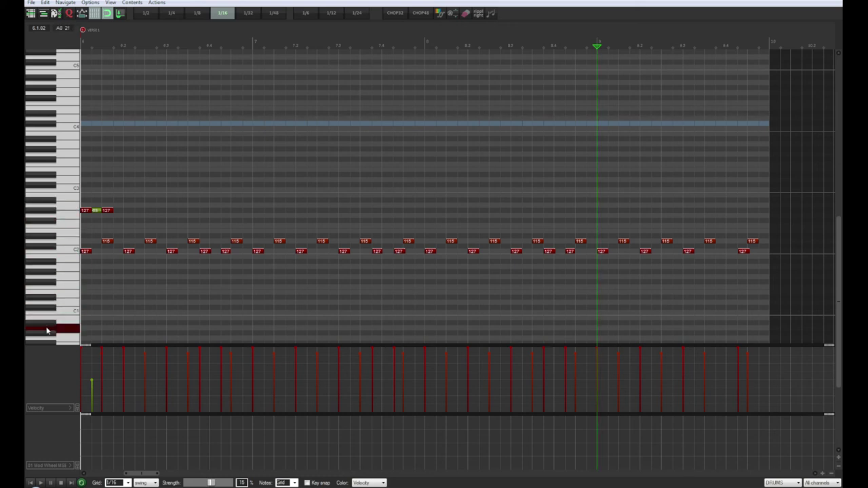
{"action": "left_click", "coordinate": [53, 282]}
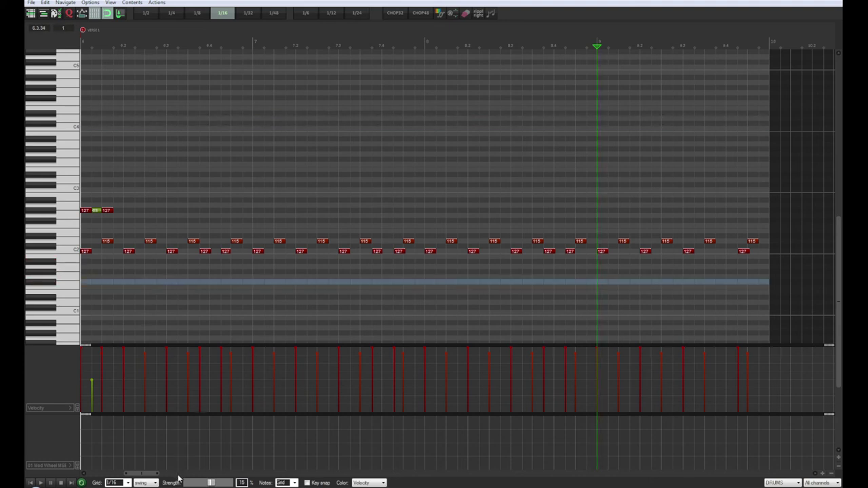
{"action": "left_click", "coordinate": [52, 54]}
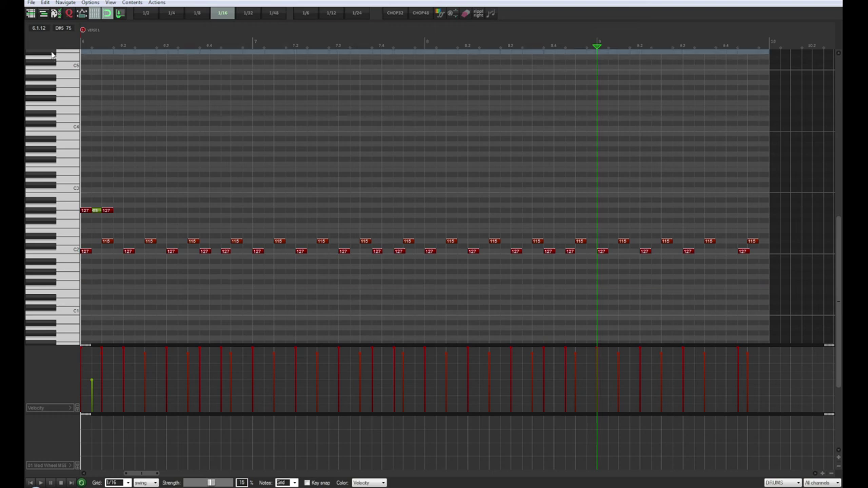
{"action": "scroll", "coordinate": [48, 115], "scroll_direction": "up", "scroll_amount": 3}
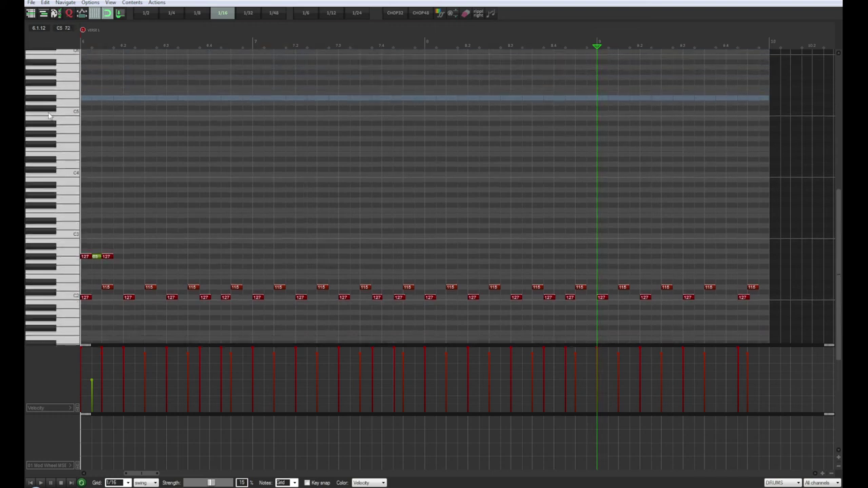
{"action": "scroll", "coordinate": [49, 116], "scroll_direction": "up", "scroll_amount": 1}
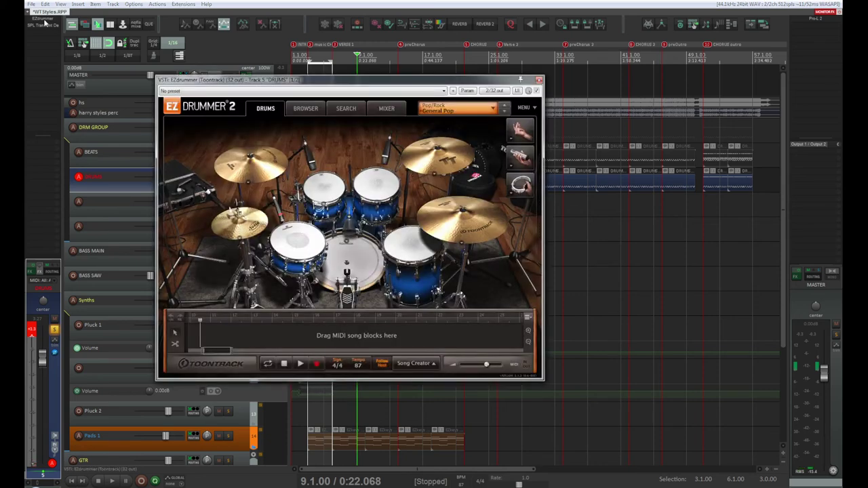
Step: Look up the key assigned to the Single Snaps one-shot pad in EZdrummer on the DRUMS track
{"action": "left_click_drag", "start_coordinate": [284, 82], "coordinate": [367, 63]}
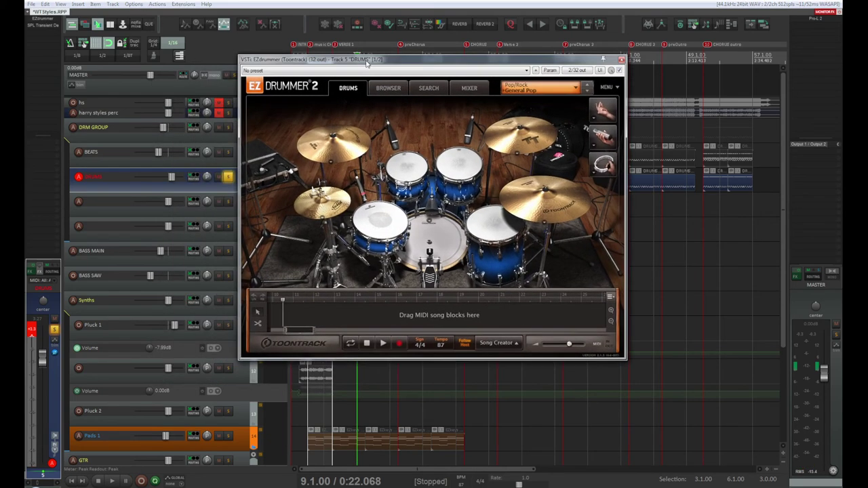
{"action": "left_click", "coordinate": [388, 88]}
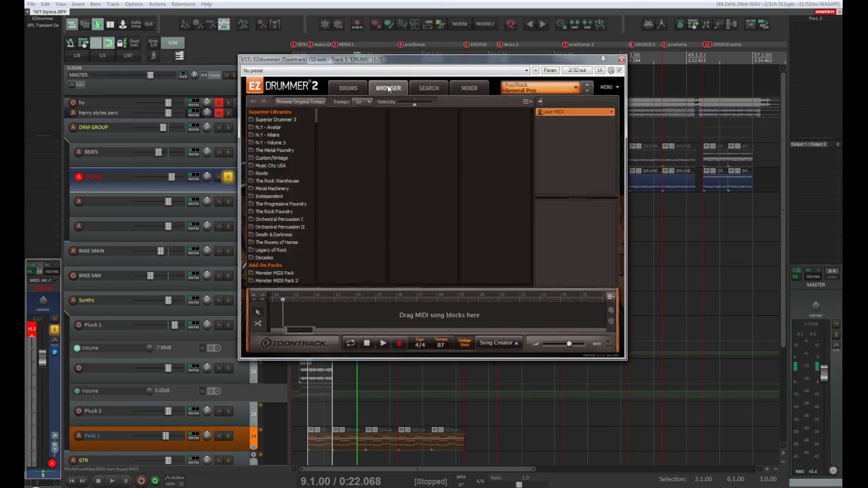
{"action": "left_click", "coordinate": [425, 87]}
{"action": "left_click", "coordinate": [346, 88]}
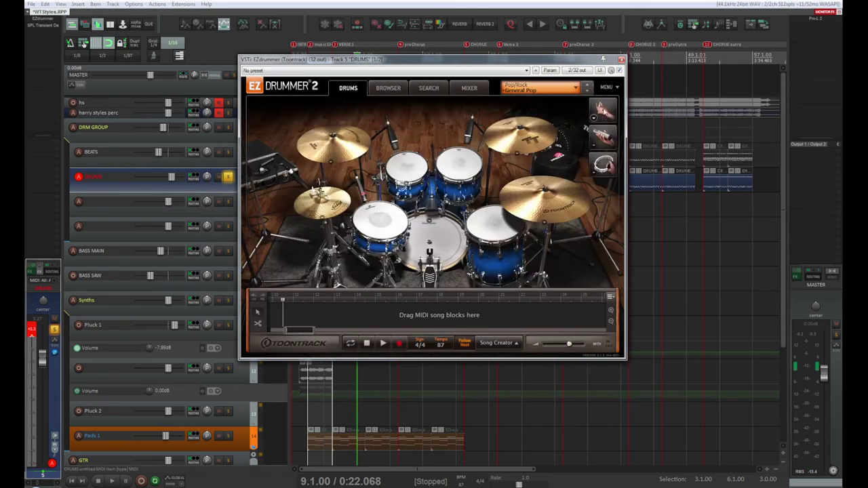
{"action": "left_click", "coordinate": [595, 118]}
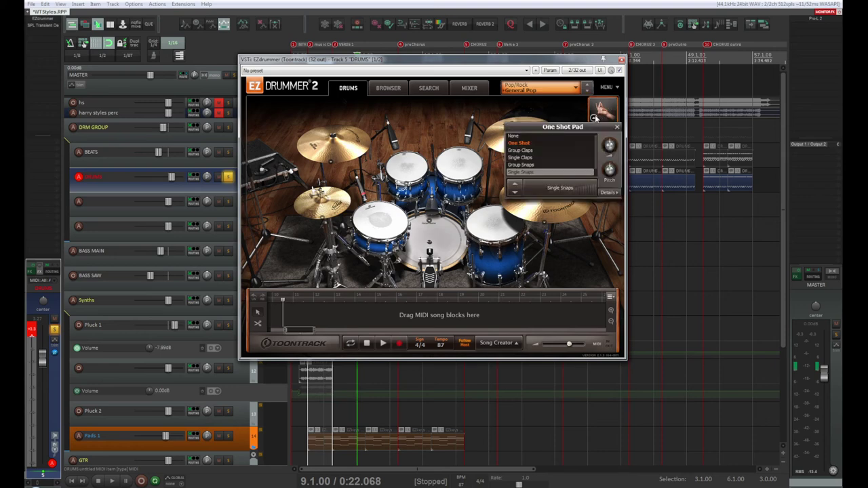
{"action": "left_click", "coordinate": [618, 194]}
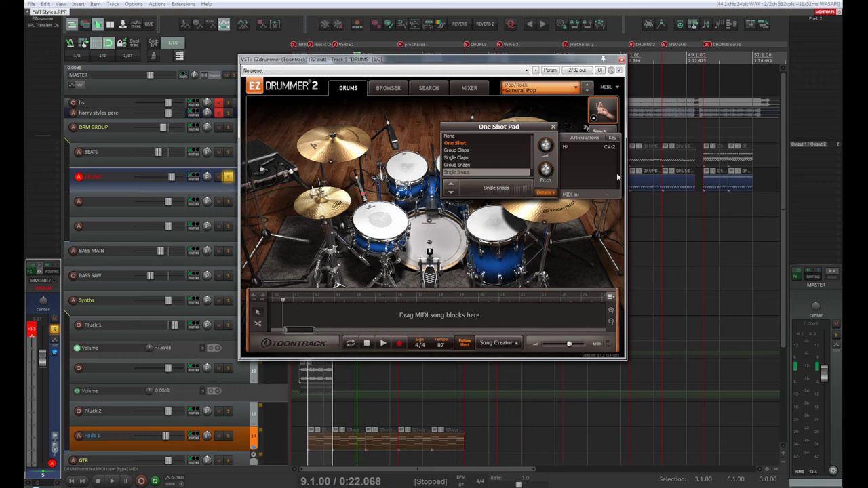
{"action": "left_click", "coordinate": [602, 264]}
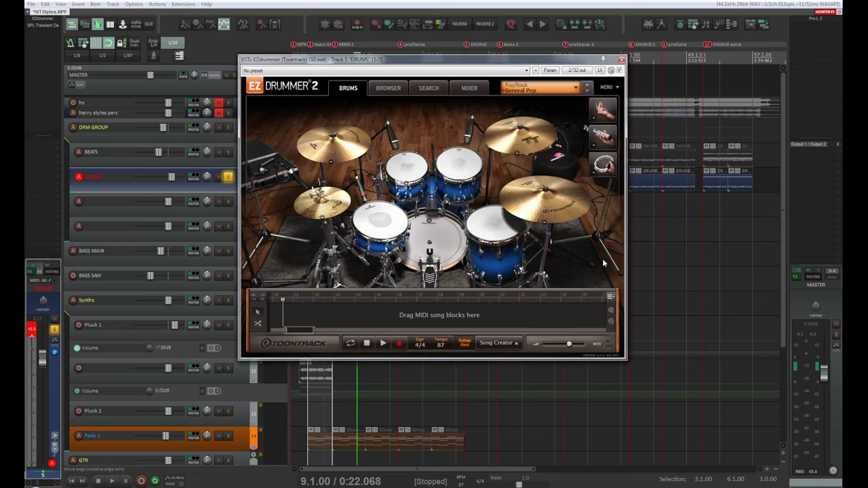
Step: Audition EZdrummer's Single Snaps pad several times in a row
{"action": "left_click", "coordinate": [609, 113]}
{"action": "left_click", "coordinate": [609, 113]}
{"action": "left_click", "coordinate": [609, 113]}
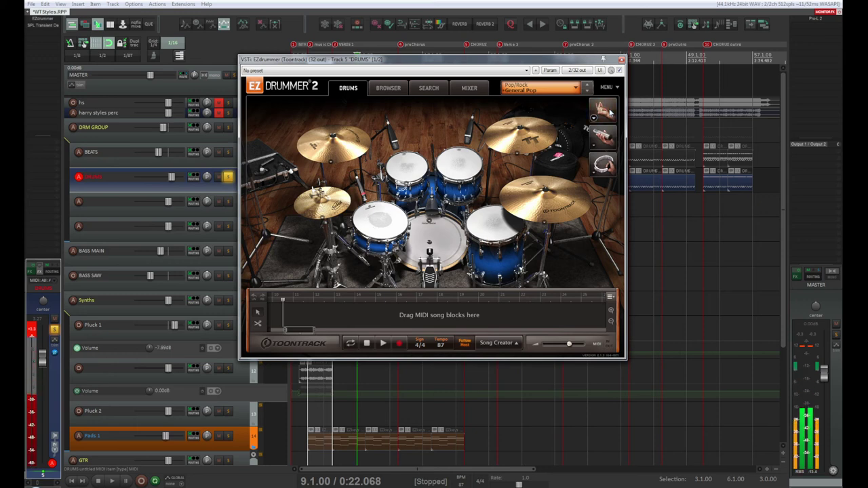
{"action": "left_click", "coordinate": [609, 112]}
{"action": "left_click", "coordinate": [609, 112]}
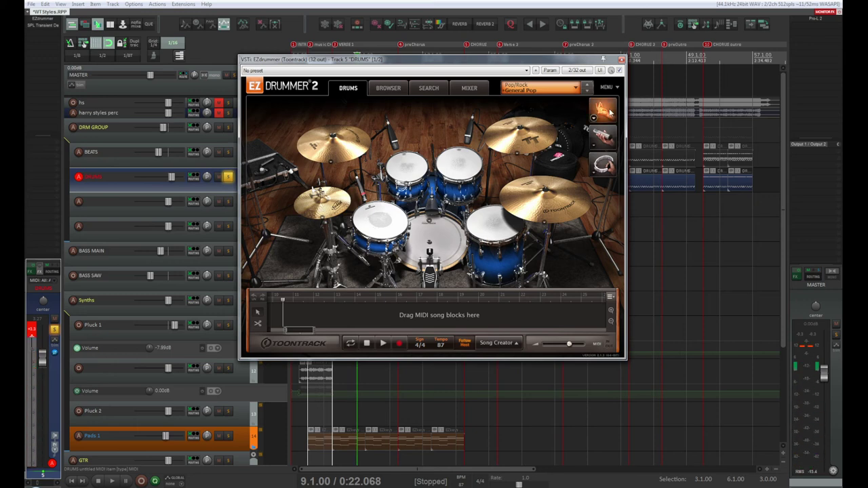
Step: Arrange EZdrummer and the DRUMS verse item's MIDI editor as floating windows so both can be used together
{"action": "left_click_drag", "start_coordinate": [540, 68], "coordinate": [707, 86]}
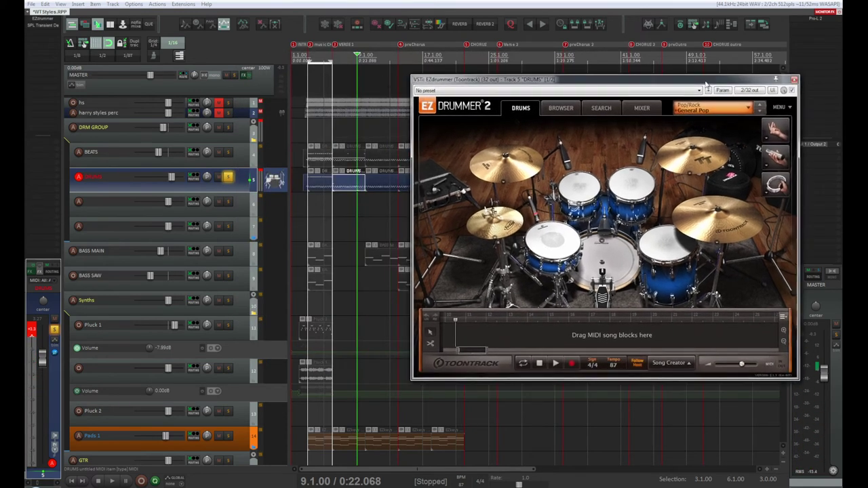
{"action": "double_click", "coordinate": [347, 183]}
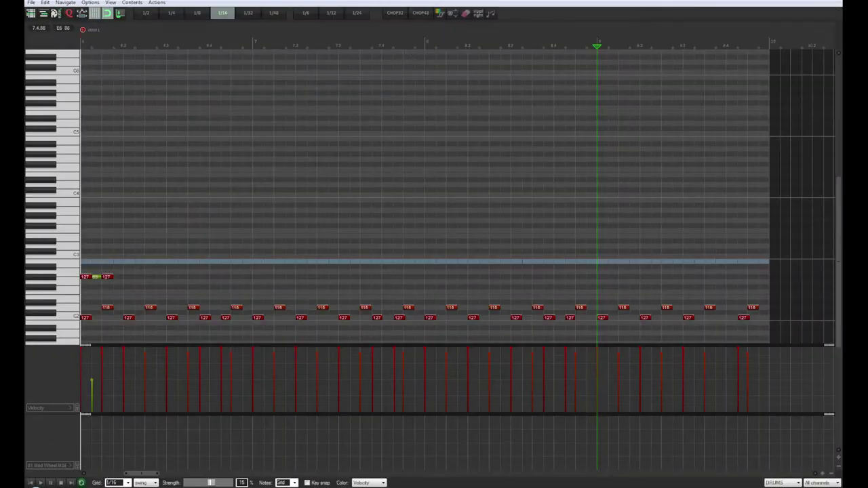
{"action": "left_click_drag", "start_coordinate": [432, 1], "coordinate": [297, 157]}
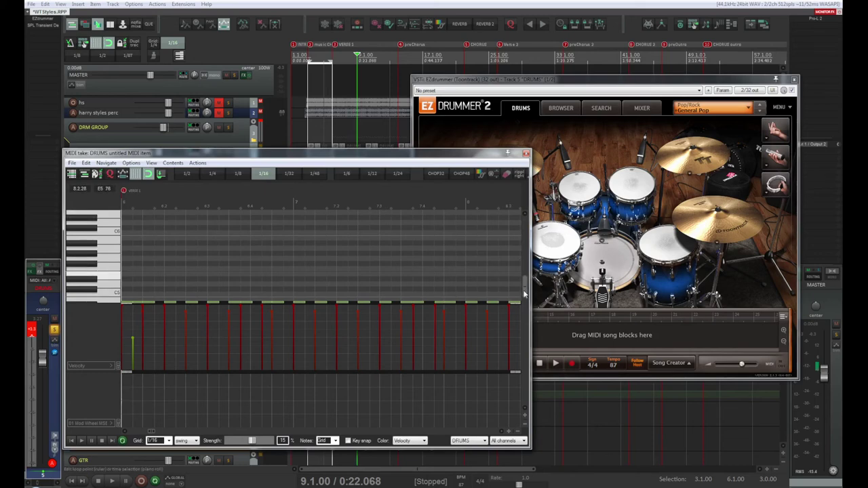
{"action": "scroll", "coordinate": [525, 293], "scroll_direction": "up", "scroll_amount": 1}
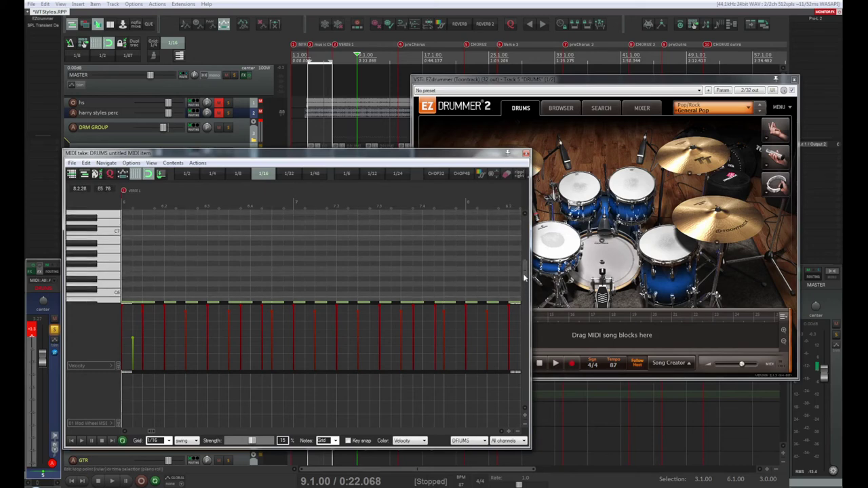
{"action": "left_click", "coordinate": [539, 158]}
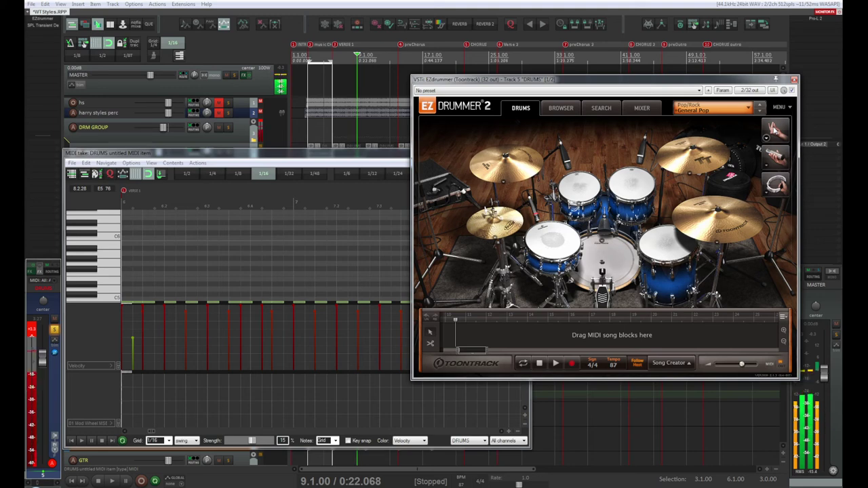
{"action": "left_click", "coordinate": [351, 157]}
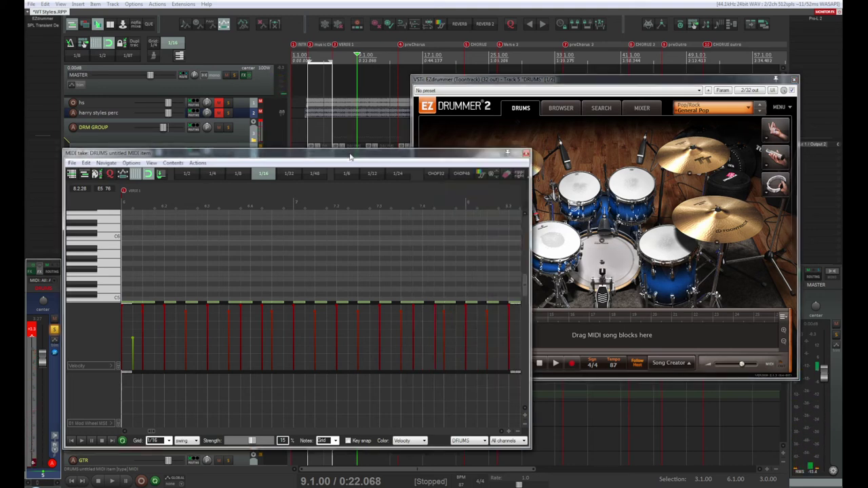
Step: Audition the keys between G0 and C2 in the DRUMS item's MIDI editor to search for the finger snap
{"action": "left_click_drag", "start_coordinate": [525, 281], "coordinate": [527, 361]}
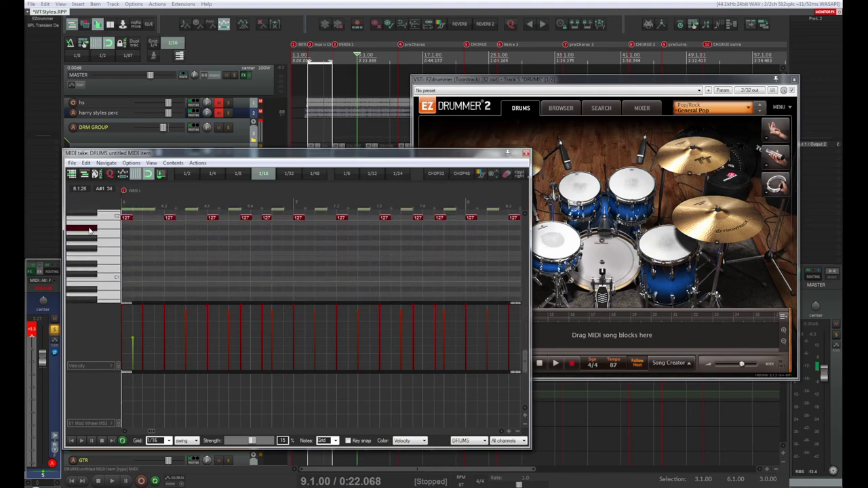
{"action": "left_click", "coordinate": [94, 254]}
{"action": "left_click", "coordinate": [99, 272]}
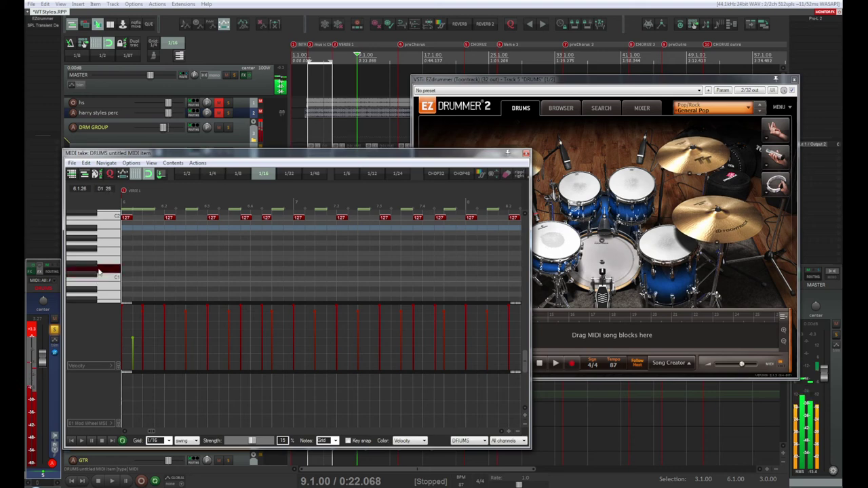
{"action": "left_click", "coordinate": [99, 248]}
{"action": "left_click", "coordinate": [99, 235]}
{"action": "left_click", "coordinate": [102, 239]}
{"action": "left_click", "coordinate": [107, 272]}
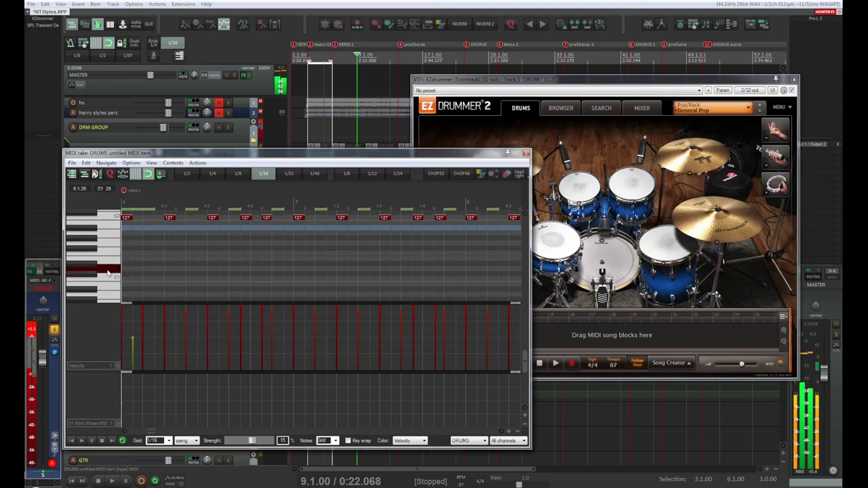
{"action": "left_click", "coordinate": [101, 278]}
{"action": "left_click", "coordinate": [95, 287]}
{"action": "left_click", "coordinate": [99, 278]}
{"action": "left_click", "coordinate": [93, 287]}
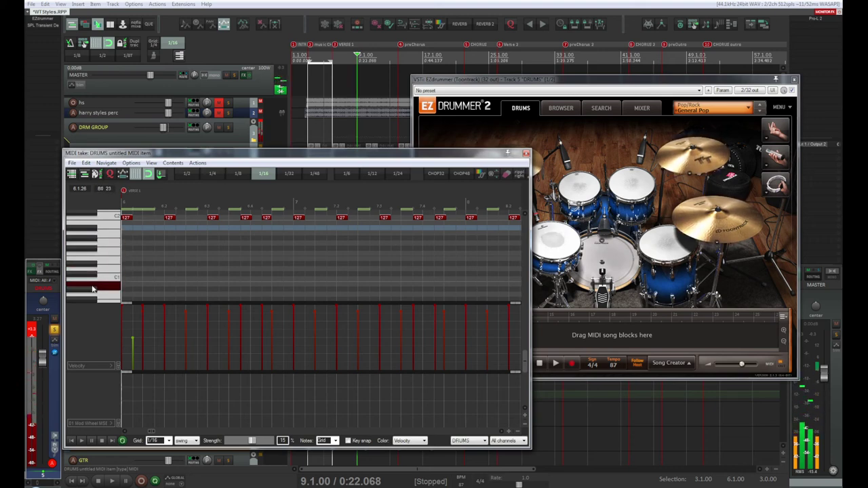
{"action": "left_click", "coordinate": [93, 292]}
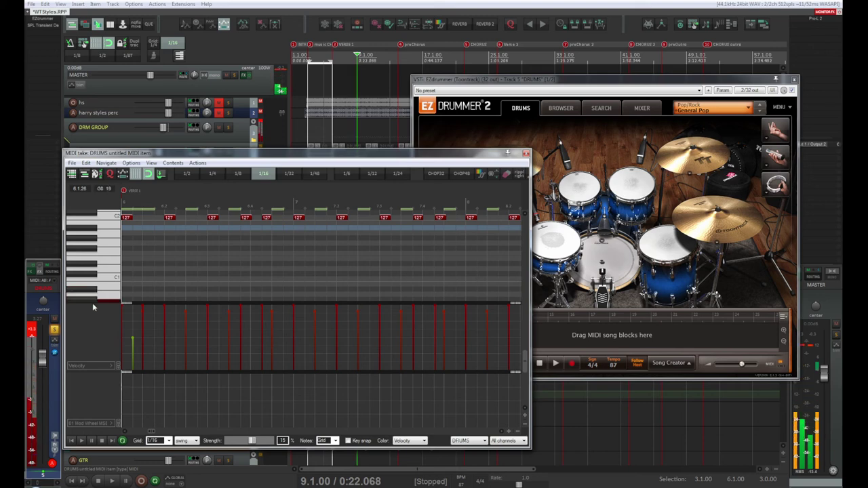
Step: Audition the keys below C1 down into octave -1, continuing the search for the snap sound
{"action": "left_click", "coordinate": [93, 273]}
{"action": "scroll", "coordinate": [93, 271], "scroll_direction": "down", "scroll_amount": 2}
{"action": "left_click", "coordinate": [93, 263]}
{"action": "left_click", "coordinate": [93, 291]}
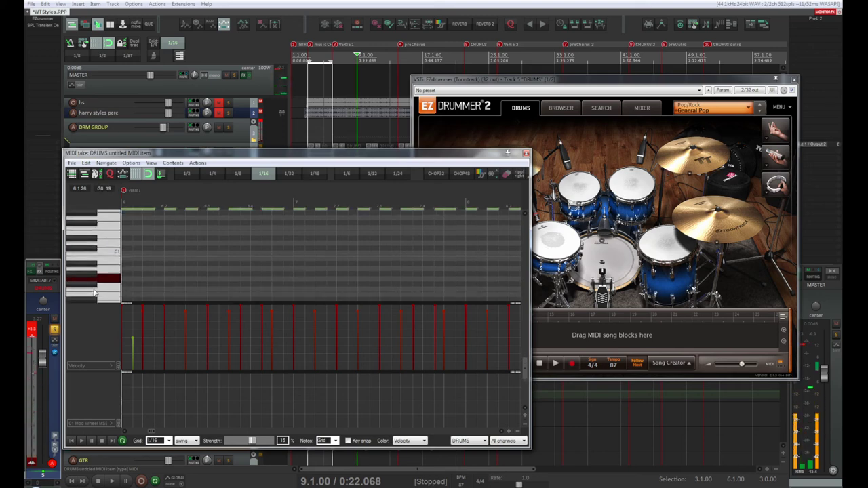
{"action": "scroll", "coordinate": [93, 271], "scroll_direction": "down", "scroll_amount": 2}
{"action": "left_click", "coordinate": [94, 268]}
{"action": "scroll", "coordinate": [94, 270], "scroll_direction": "down", "scroll_amount": 2}
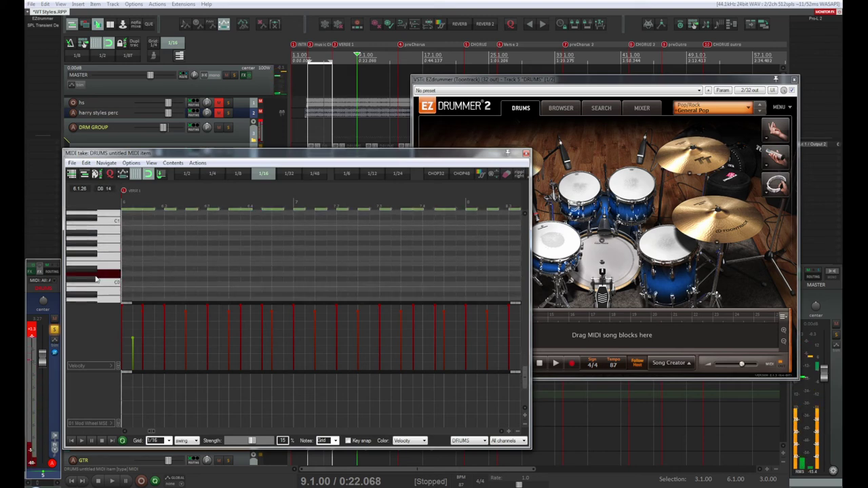
{"action": "left_click", "coordinate": [94, 272]}
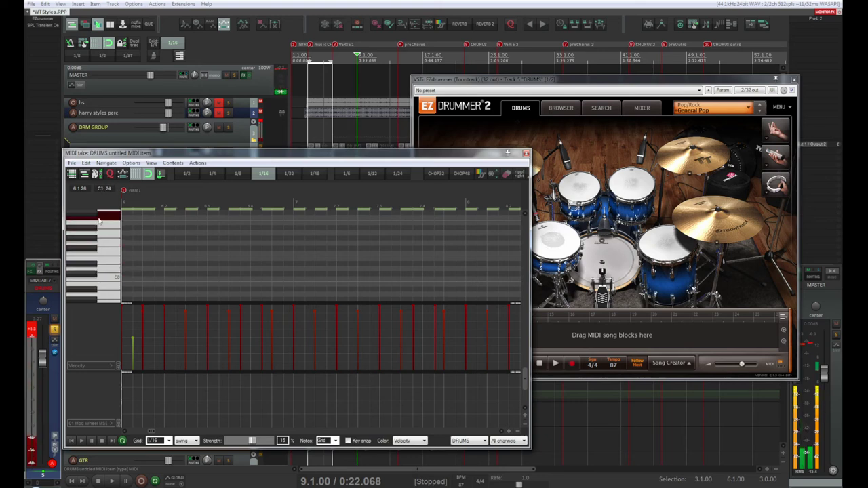
{"action": "scroll", "coordinate": [95, 272], "scroll_direction": "down", "scroll_amount": 2}
{"action": "left_click", "coordinate": [97, 296]}
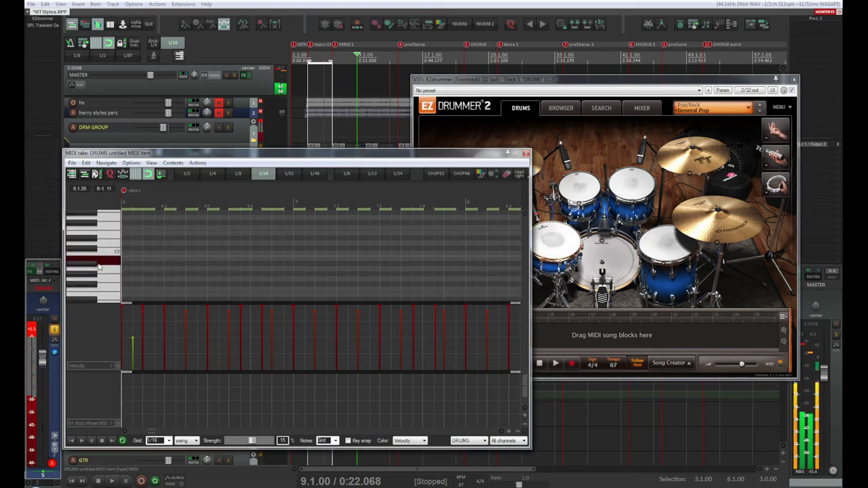
{"action": "left_click", "coordinate": [94, 276]}
{"action": "scroll", "coordinate": [94, 276], "scroll_direction": "down", "scroll_amount": 2}
{"action": "scroll", "coordinate": [94, 277], "scroll_direction": "up", "scroll_amount": 4}
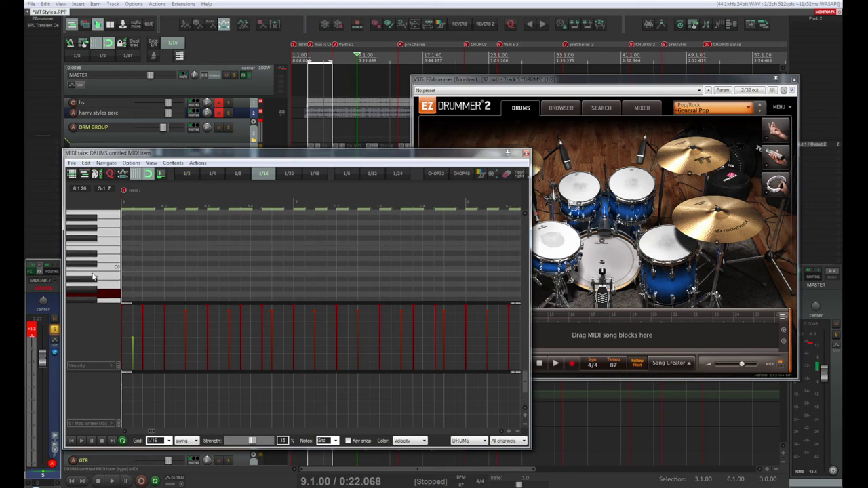
Step: Audition the keys from C2 up to F#2, around the existing drum notes
{"action": "left_click", "coordinate": [95, 257]}
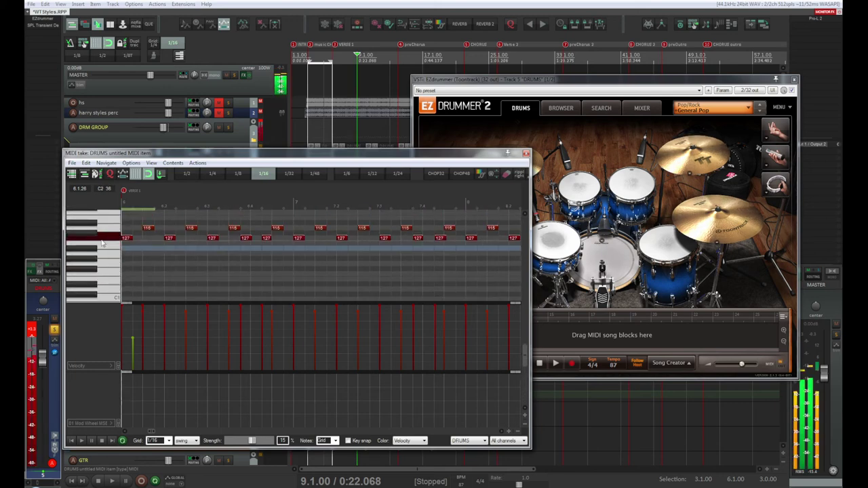
{"action": "left_click", "coordinate": [99, 221]}
{"action": "left_click", "coordinate": [99, 217]}
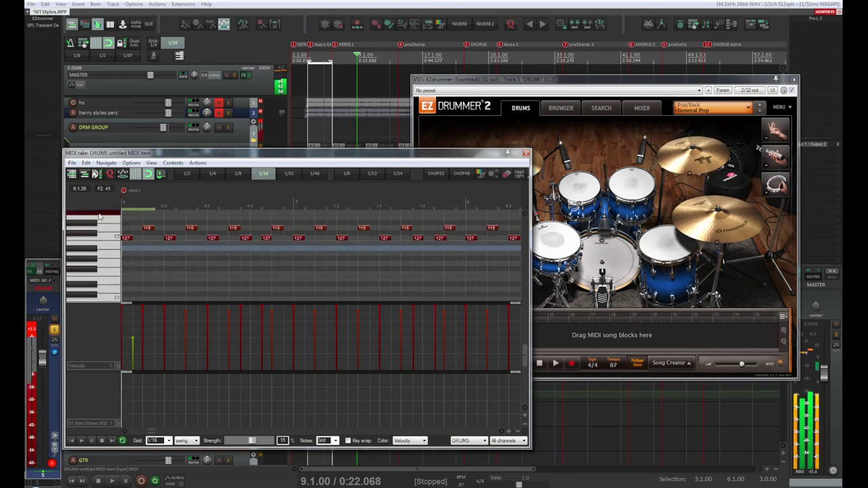
{"action": "scroll", "coordinate": [95, 215], "scroll_direction": "up", "scroll_amount": 1}
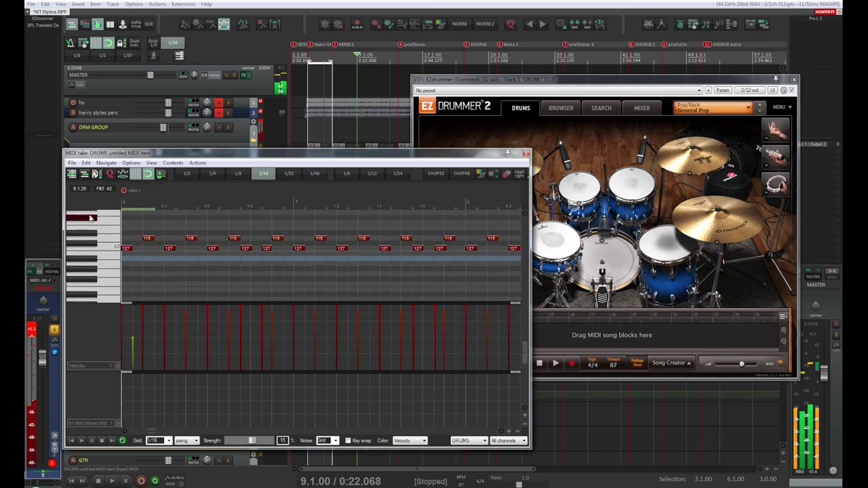
{"action": "left_click", "coordinate": [88, 240]}
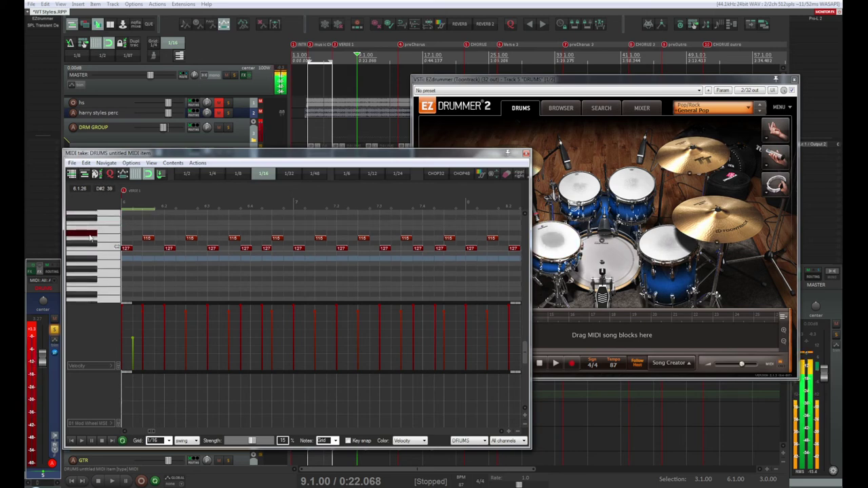
Step: Audition keys upward through octaves 3 and 4 to about G5 to check them for the snap
{"action": "scroll", "coordinate": [87, 243], "scroll_direction": "up", "scroll_amount": 1}
{"action": "scroll", "coordinate": [87, 242], "scroll_direction": "up", "scroll_amount": 3}
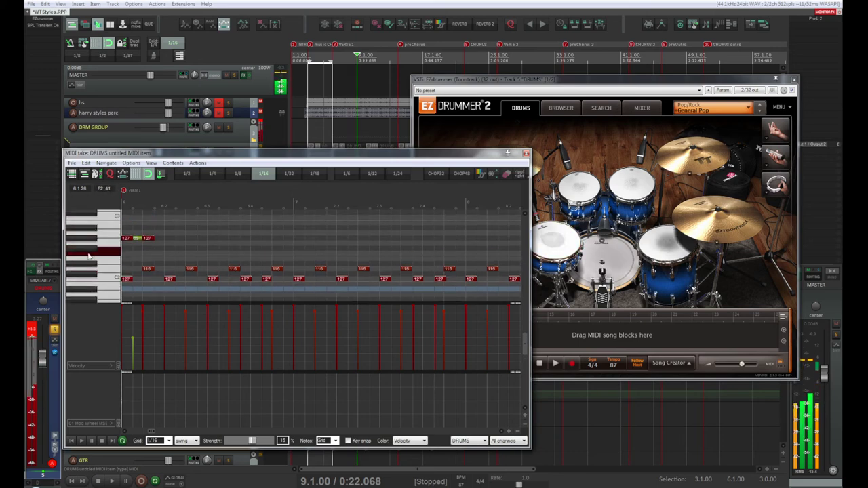
{"action": "scroll", "coordinate": [89, 236], "scroll_direction": "up", "scroll_amount": 3}
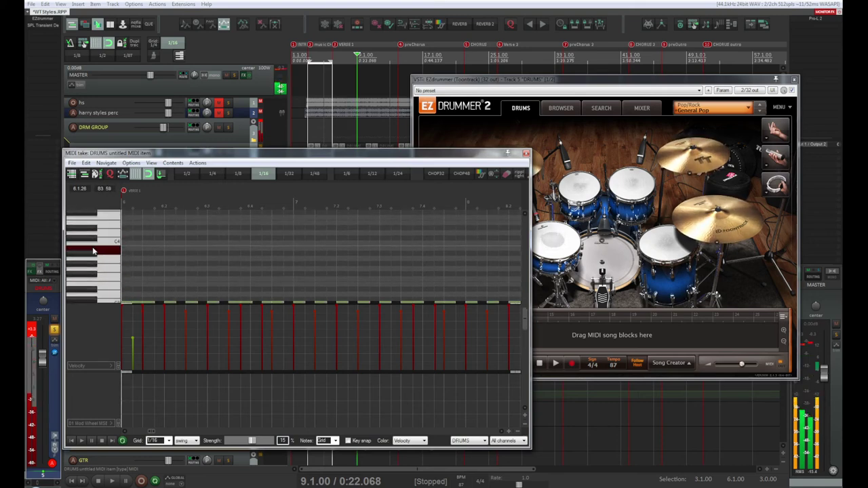
{"action": "scroll", "coordinate": [89, 251], "scroll_direction": "up", "scroll_amount": 3}
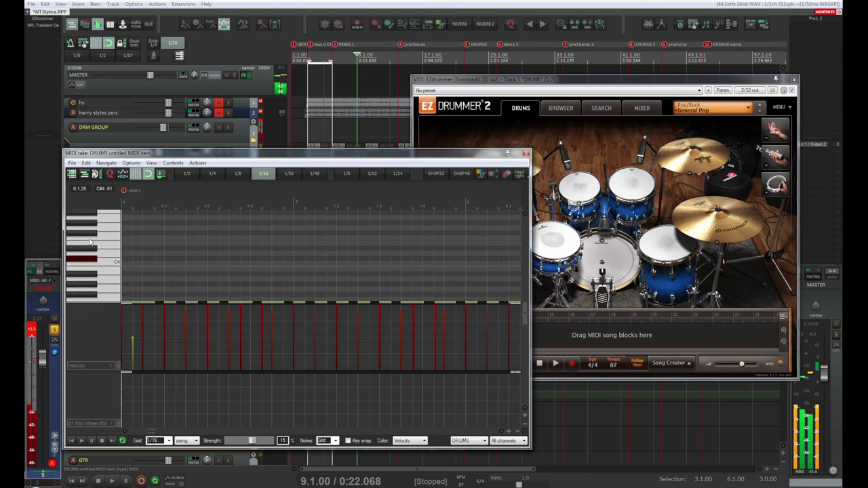
{"action": "scroll", "coordinate": [89, 231], "scroll_direction": "up", "scroll_amount": 3}
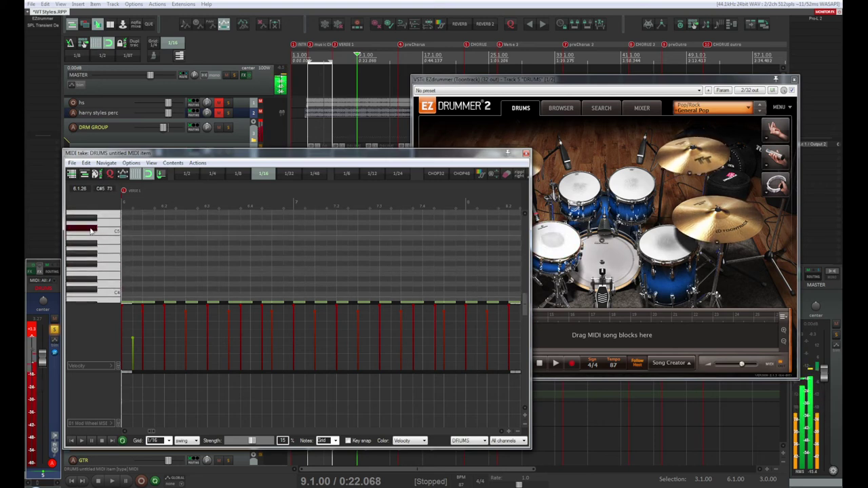
{"action": "left_click", "coordinate": [90, 236]}
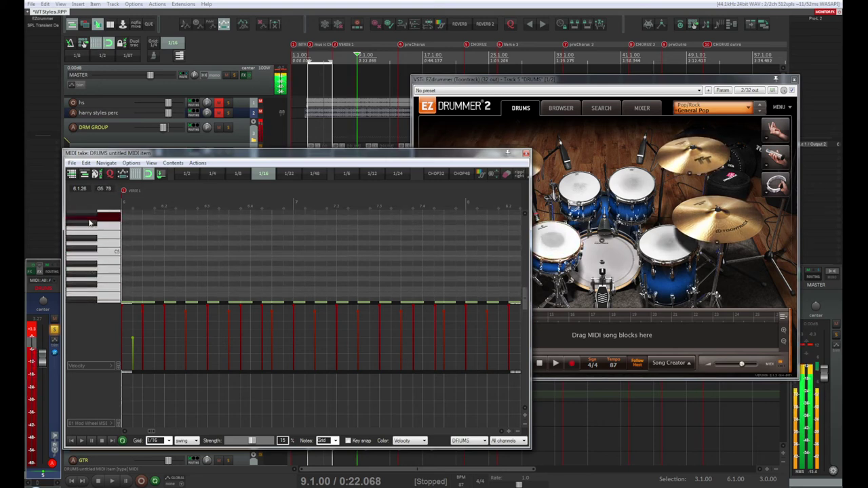
{"action": "left_click", "coordinate": [89, 249]}
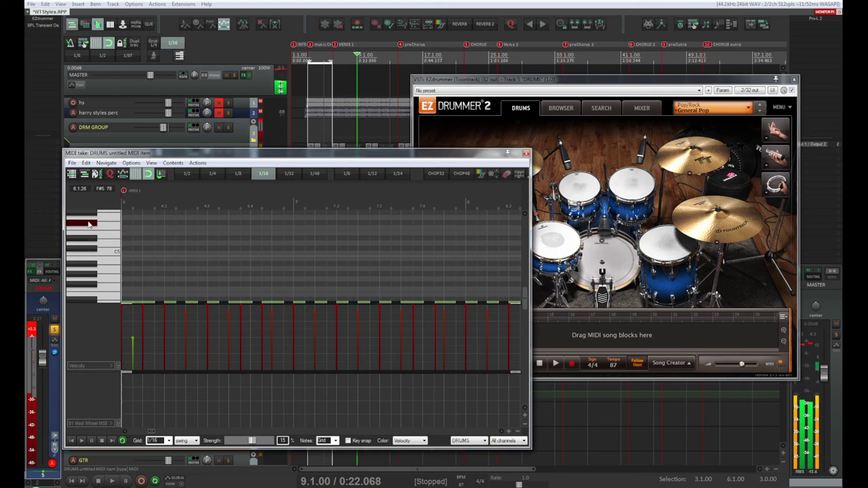
{"action": "left_click", "coordinate": [87, 237]}
Step: Audition the keys from G#5 to E6 repeatedly to check the high range for the snap sound
{"action": "scroll", "coordinate": [87, 239], "scroll_direction": "up", "scroll_amount": 3}
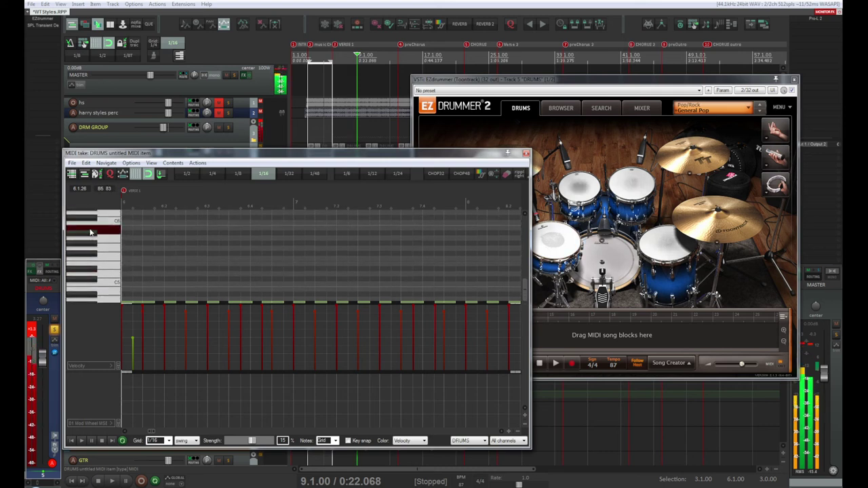
{"action": "left_click", "coordinate": [87, 241]}
{"action": "left_click", "coordinate": [88, 243]}
{"action": "left_click", "coordinate": [87, 231]}
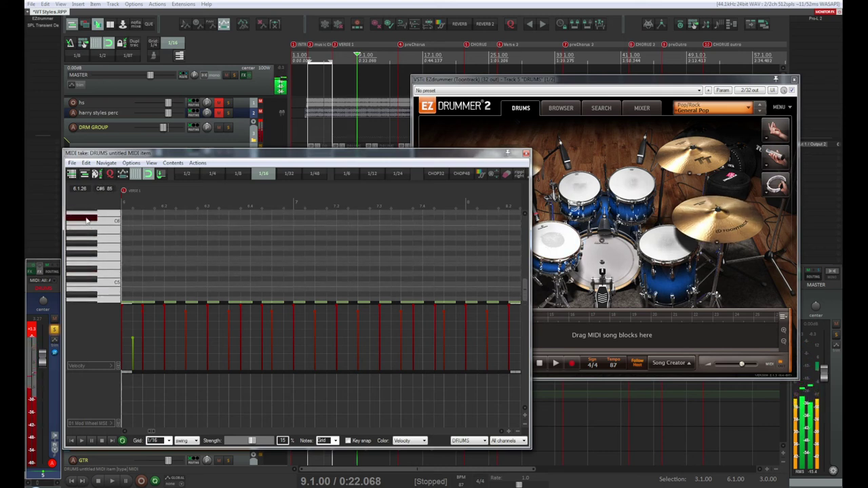
{"action": "left_click", "coordinate": [86, 222]}
{"action": "left_click", "coordinate": [86, 222]}
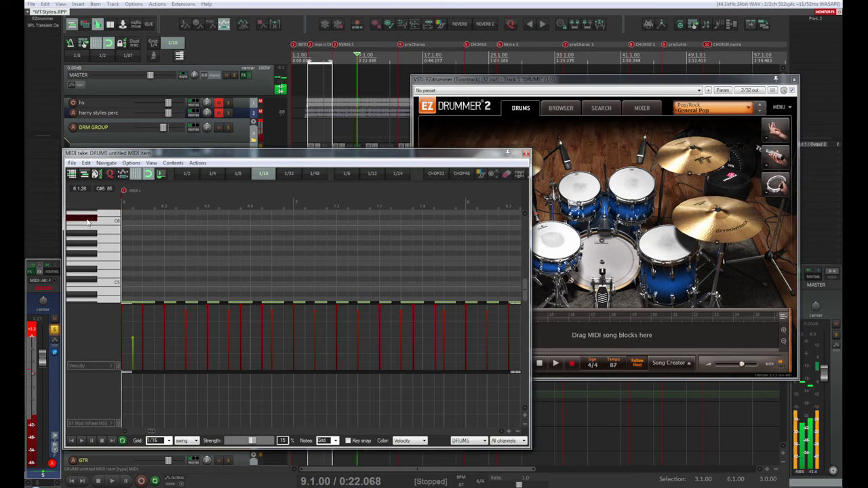
{"action": "left_click", "coordinate": [88, 223]}
{"action": "left_click", "coordinate": [89, 226]}
{"action": "scroll", "coordinate": [90, 226], "scroll_direction": "up", "scroll_amount": 2}
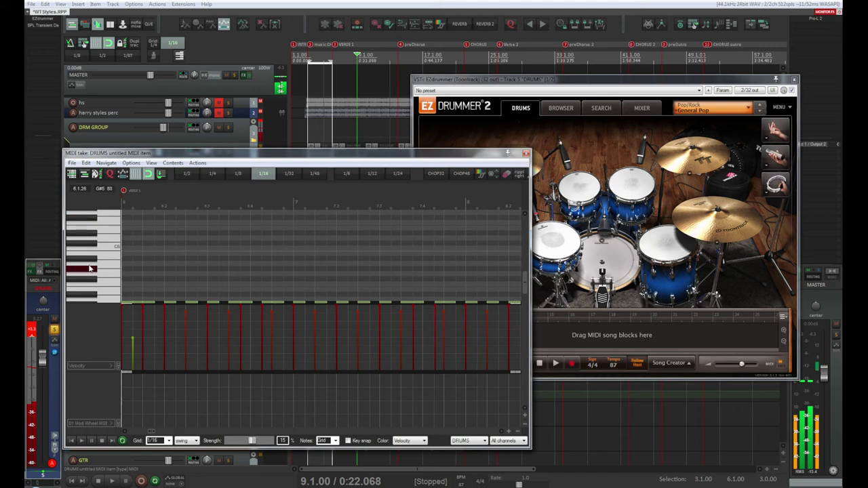
{"action": "left_click", "coordinate": [89, 269]}
{"action": "left_click", "coordinate": [88, 252]}
{"action": "left_click", "coordinate": [89, 258]}
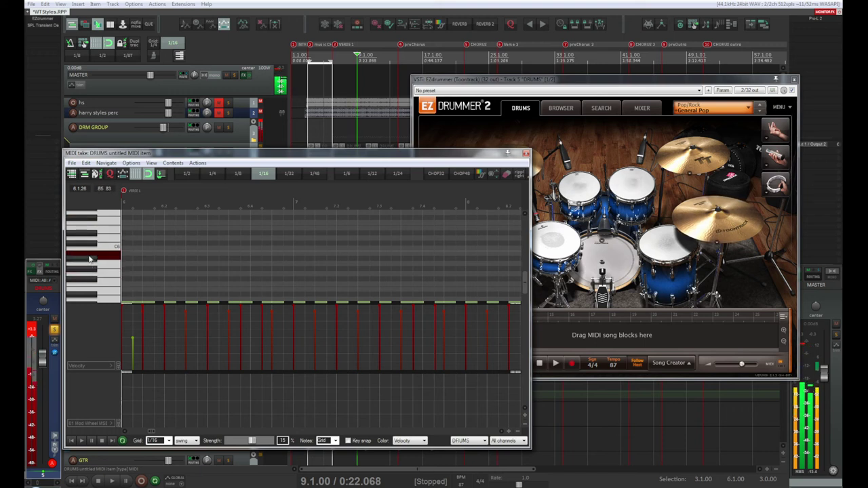
{"action": "left_click", "coordinate": [88, 260]}
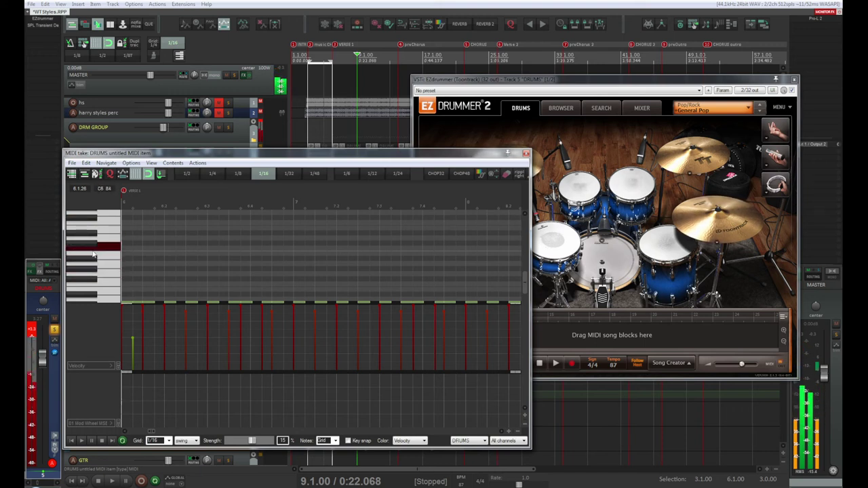
{"action": "left_click", "coordinate": [91, 245]}
{"action": "left_click", "coordinate": [94, 234]}
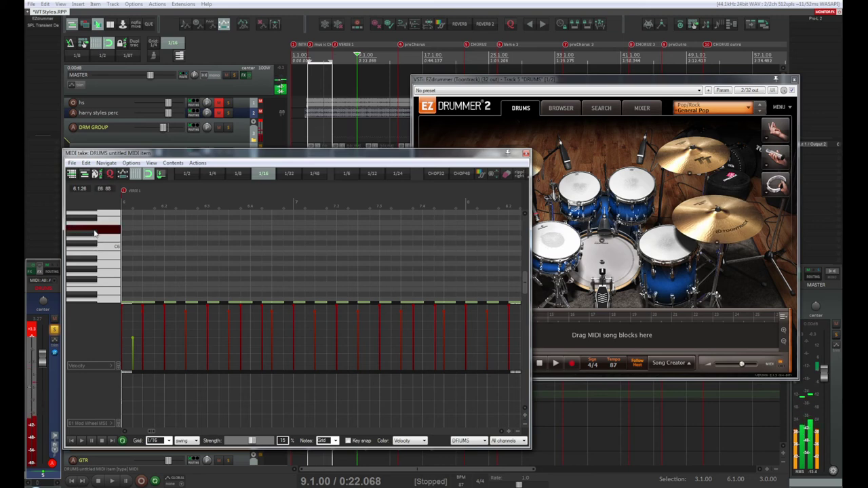
Step: Open the Single Snaps pad's articulation details in EZdrummer and display its assignment as a MIDI note number
{"action": "left_click", "coordinate": [717, 81]}
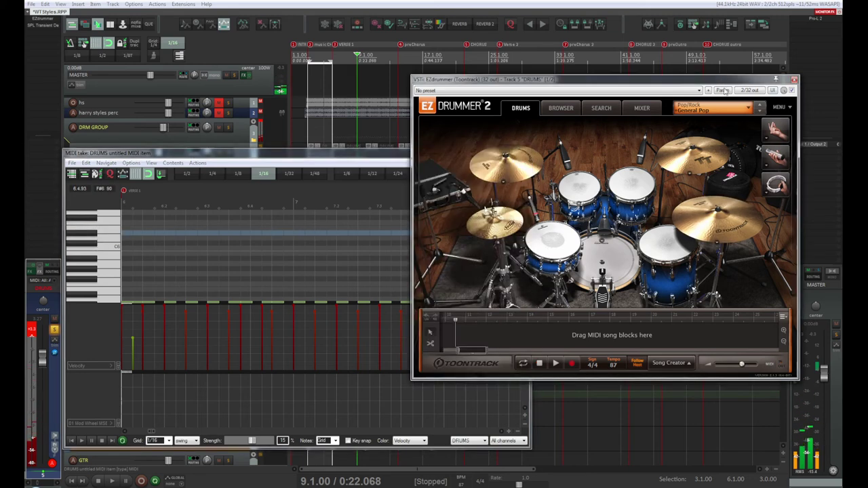
{"action": "left_click", "coordinate": [767, 137]}
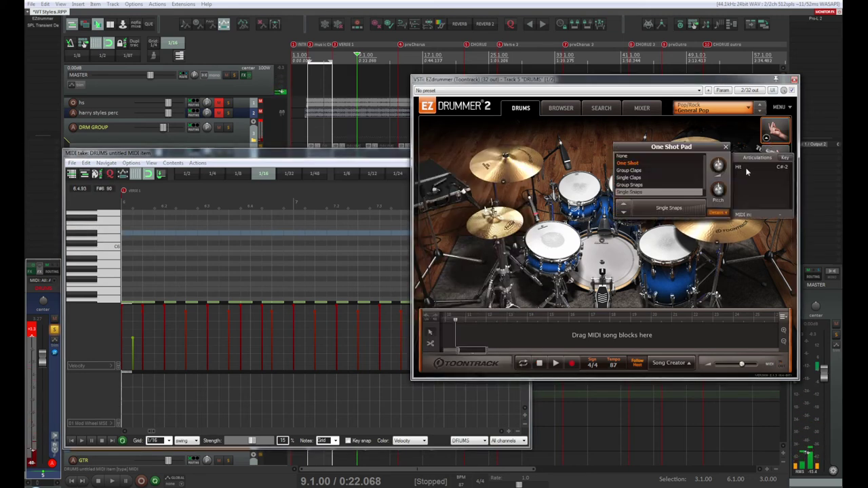
{"action": "left_click", "coordinate": [764, 167]}
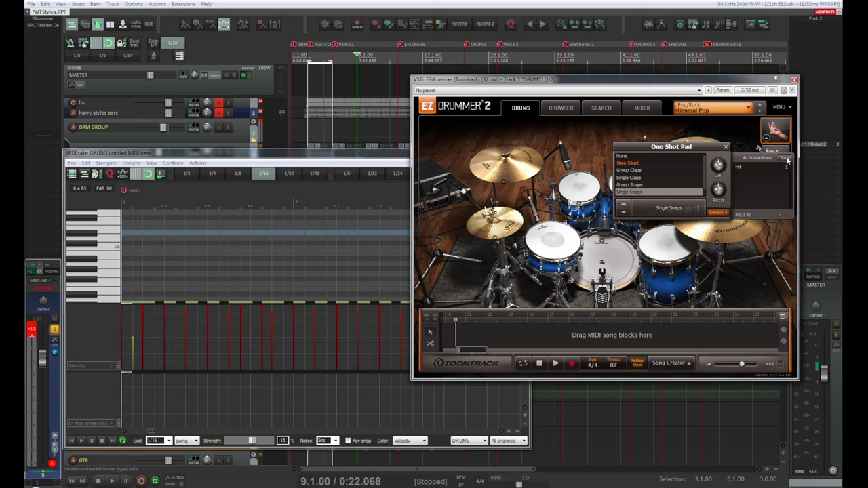
Step: Audition the Single Snaps pad's Hit articulation repeatedly while checking its assigned note against the incoming MIDI note
{"action": "left_click", "coordinate": [755, 170]}
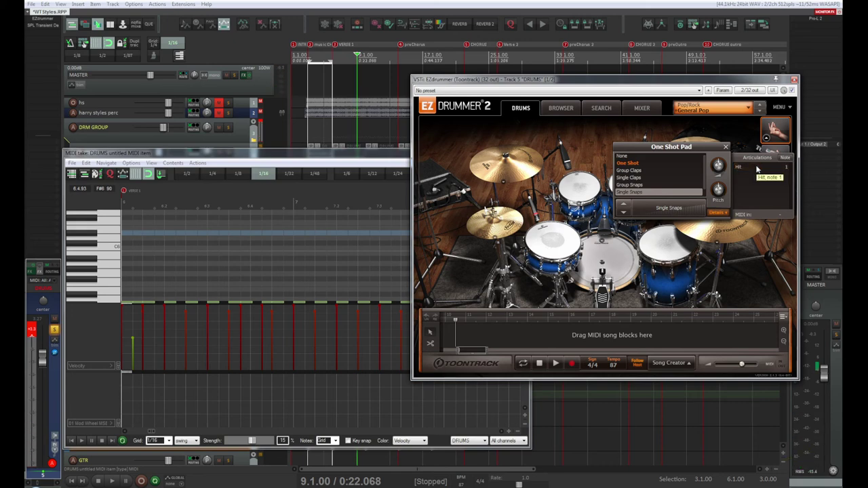
{"action": "left_click", "coordinate": [758, 168]}
{"action": "left_click", "coordinate": [757, 169]}
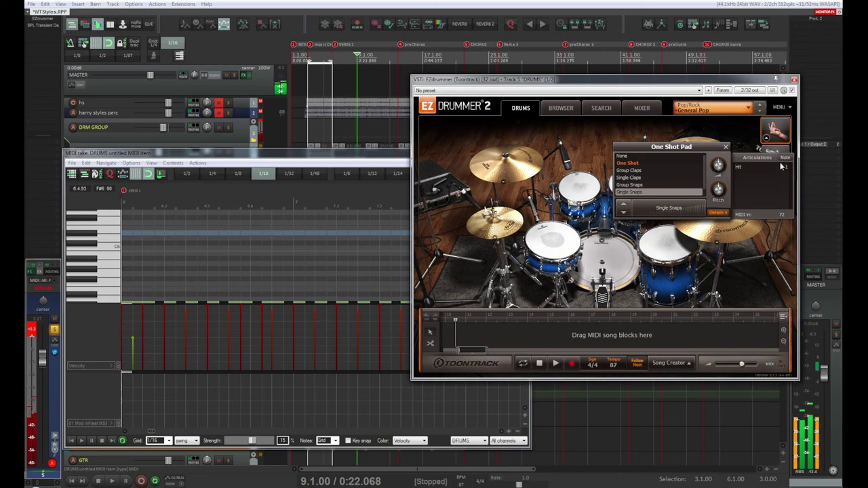
{"action": "left_click", "coordinate": [780, 169]}
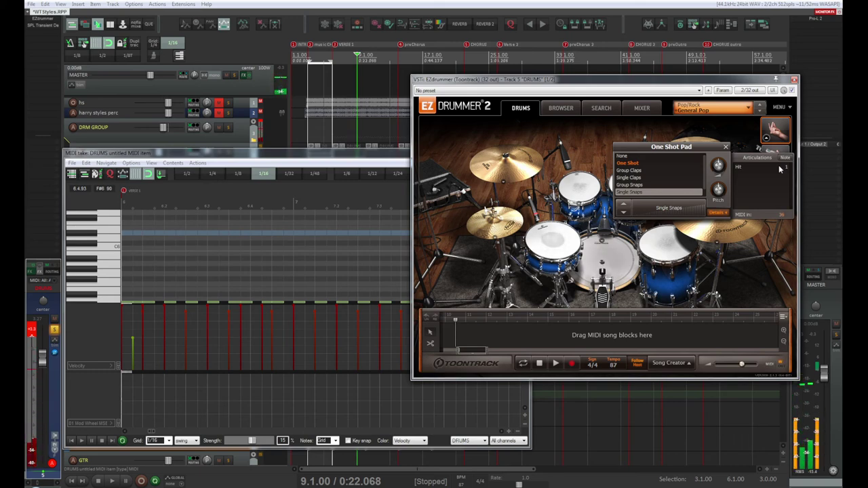
{"action": "left_click", "coordinate": [780, 170]}
{"action": "left_click", "coordinate": [780, 170]}
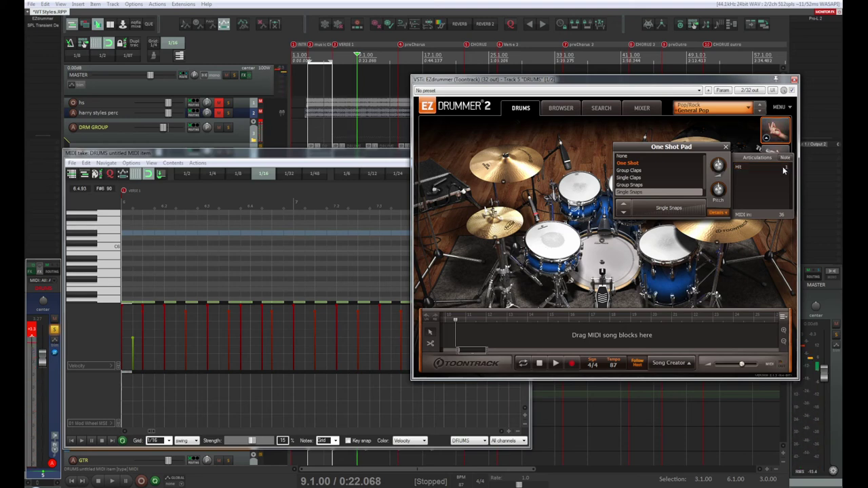
{"action": "left_click", "coordinate": [785, 170]}
{"action": "left_click", "coordinate": [786, 170]}
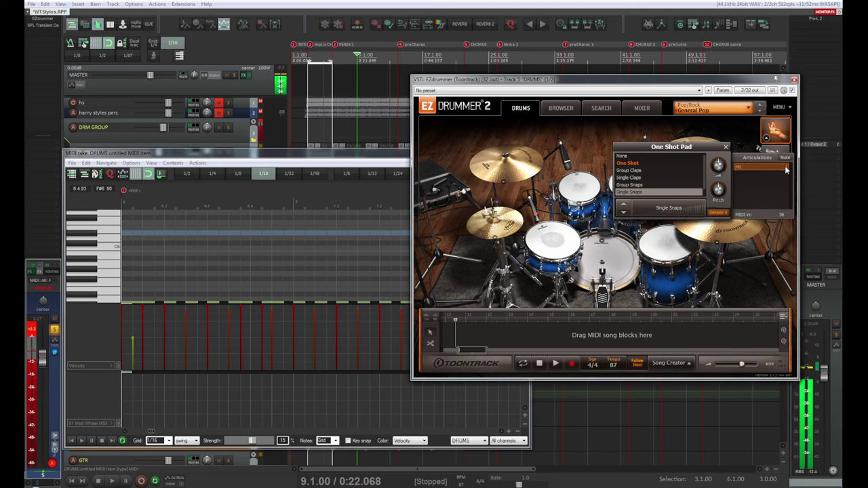
Step: Audition the Single Snaps Hit articulation, then progressively lower keys down to C#-1 to match the pad's MIDI note number
{"action": "left_click", "coordinate": [786, 170]}
{"action": "left_click", "coordinate": [786, 170]}
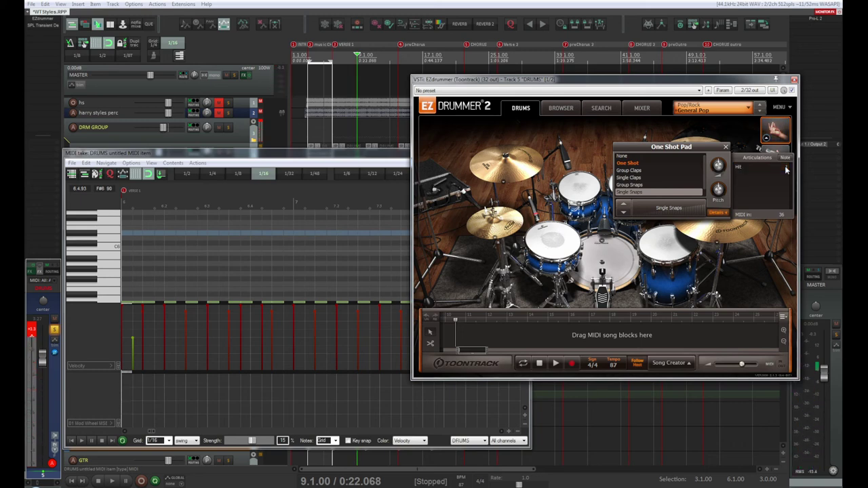
{"action": "left_click", "coordinate": [786, 170]}
{"action": "left_click", "coordinate": [110, 273]}
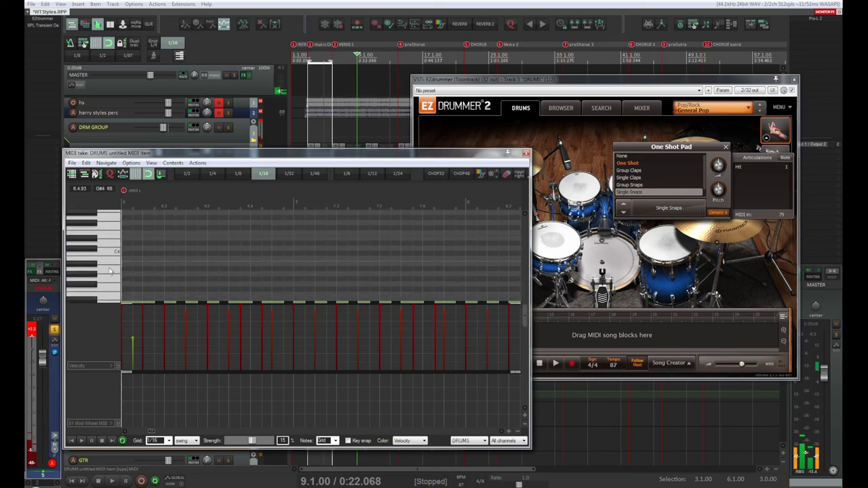
{"action": "scroll", "coordinate": [108, 279], "scroll_direction": "down", "scroll_amount": 5}
{"action": "scroll", "coordinate": [110, 282], "scroll_direction": "down", "scroll_amount": 5}
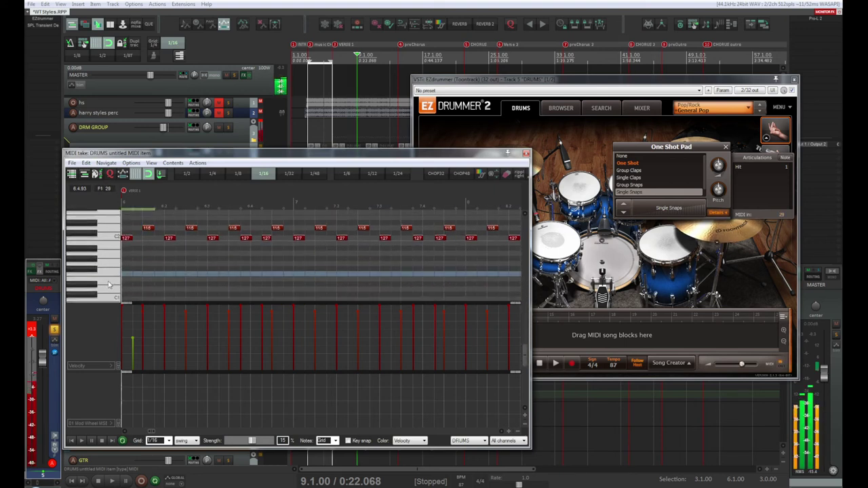
{"action": "left_click", "coordinate": [112, 283]}
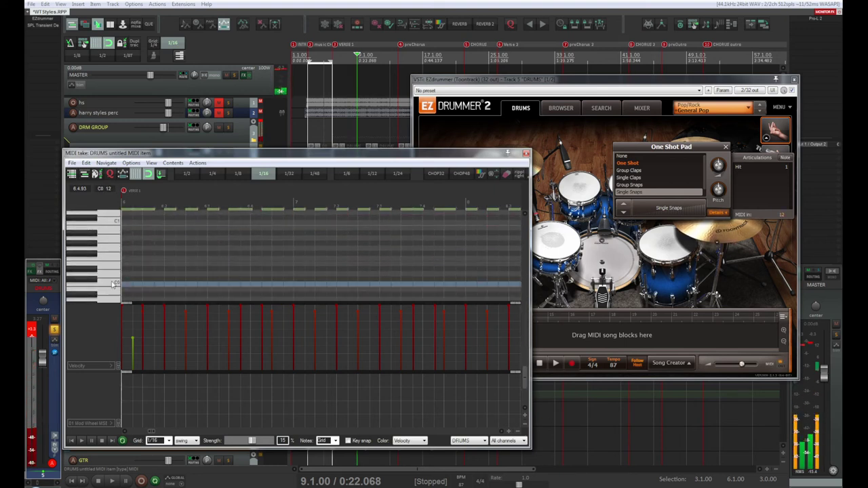
{"action": "scroll", "coordinate": [113, 285], "scroll_direction": "up", "scroll_amount": 2}
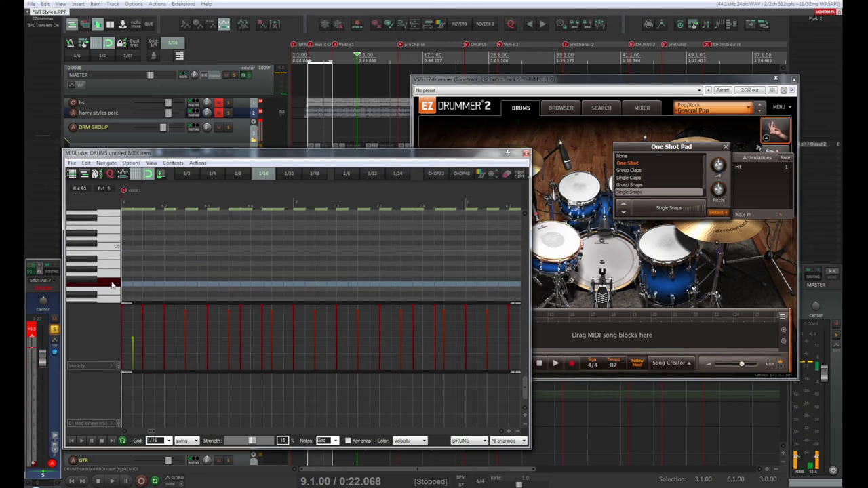
{"action": "scroll", "coordinate": [114, 282], "scroll_direction": "down", "scroll_amount": 1}
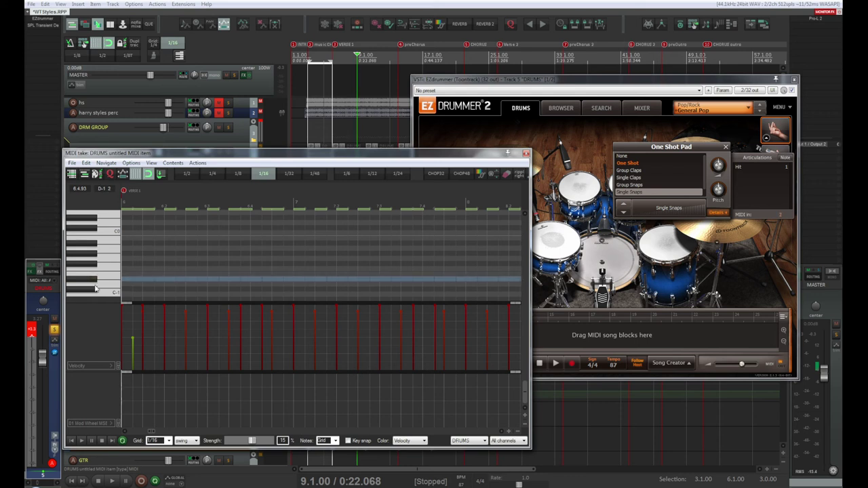
{"action": "left_click", "coordinate": [96, 291]}
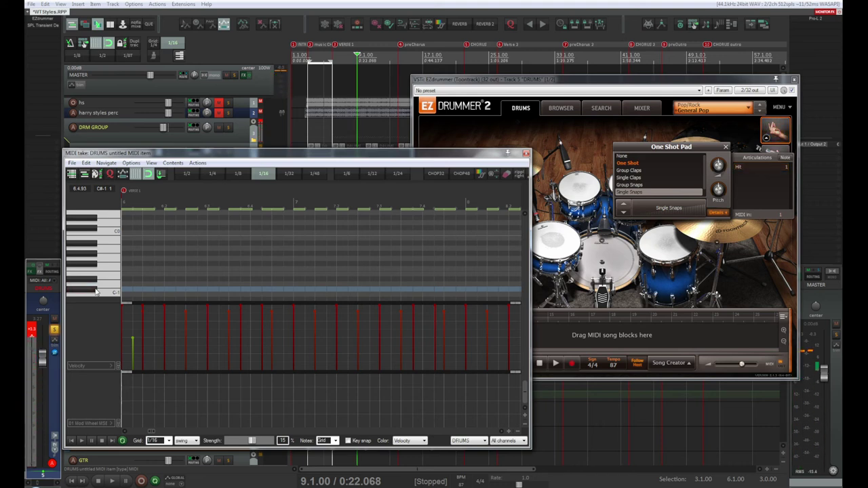
{"action": "left_click", "coordinate": [95, 292]}
Step: Display the Single Snaps assignment as a key name and audition the C#-1 key repeatedly against it
{"action": "left_click", "coordinate": [787, 159]}
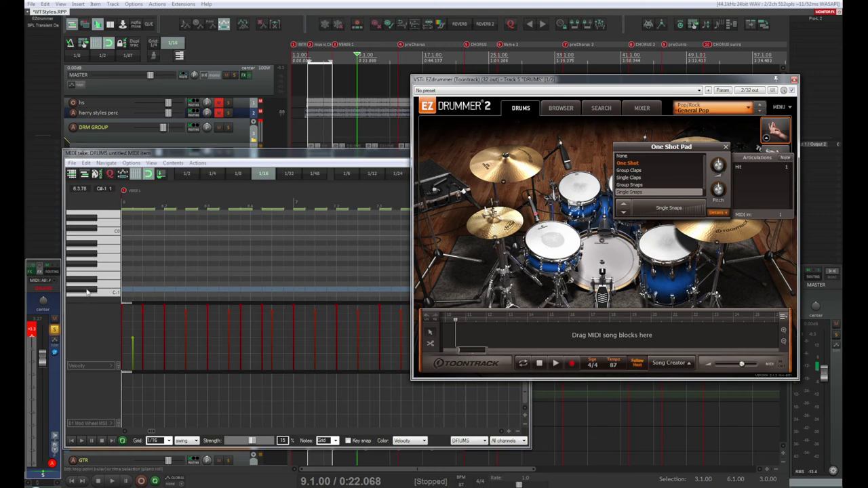
{"action": "left_click", "coordinate": [87, 291]}
{"action": "left_click", "coordinate": [790, 162]}
{"action": "left_click", "coordinate": [87, 291]}
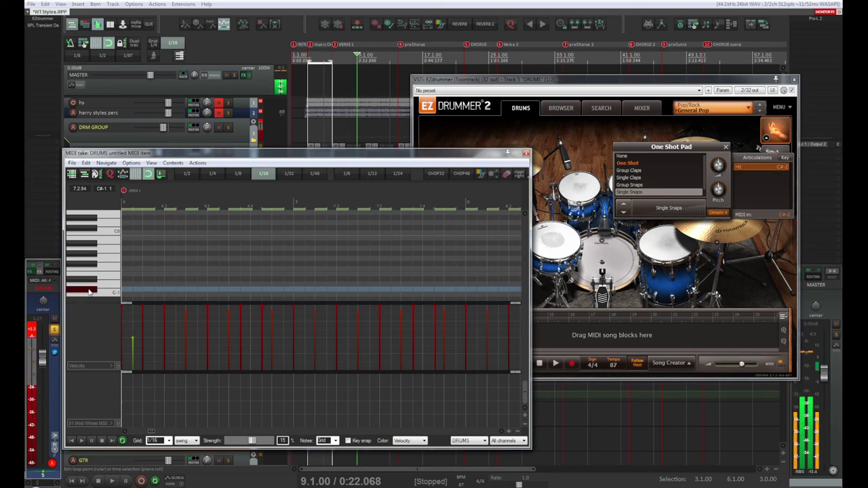
{"action": "left_click", "coordinate": [94, 292]}
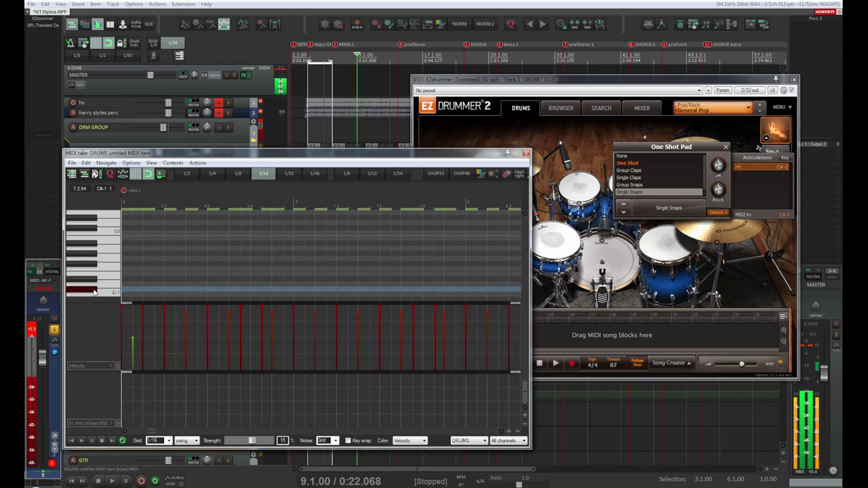
{"action": "left_click", "coordinate": [94, 293]}
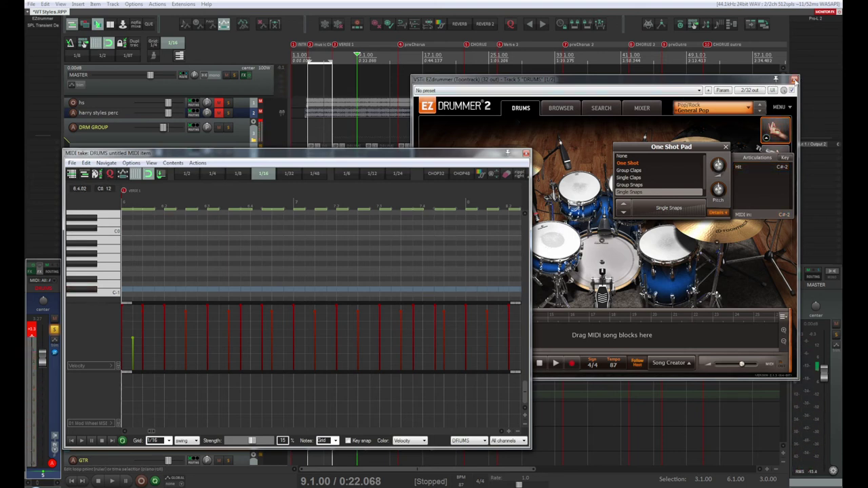
Step: Close the EZdrummer window and maximize the MIDI editor of the DRUMS verse item
{"action": "left_click", "coordinate": [787, 80]}
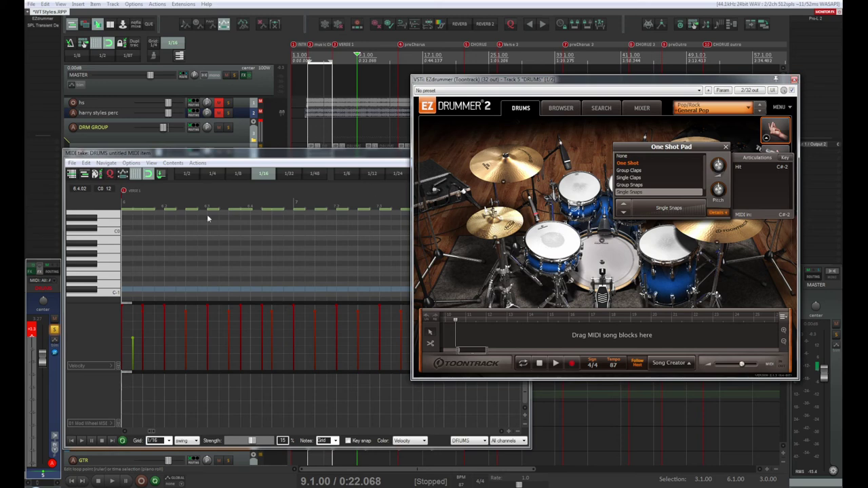
{"action": "left_click", "coordinate": [194, 74]}
{"action": "left_click", "coordinate": [674, 50]}
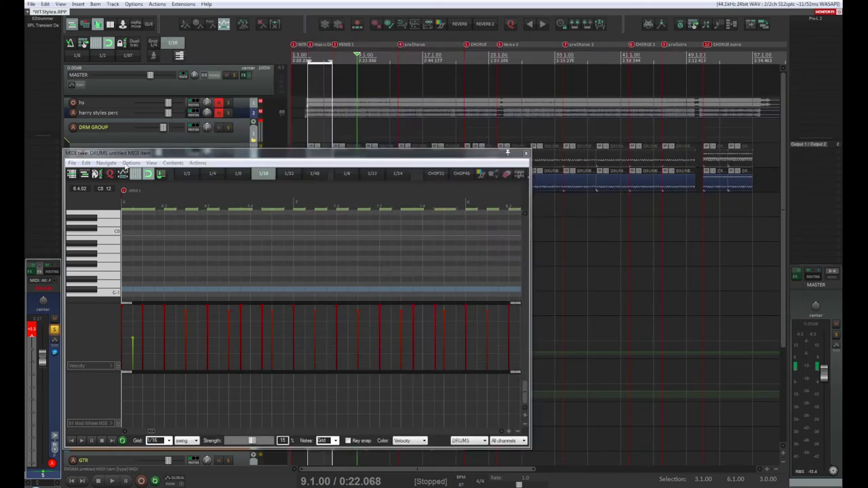
{"action": "double_click", "coordinate": [172, 156]}
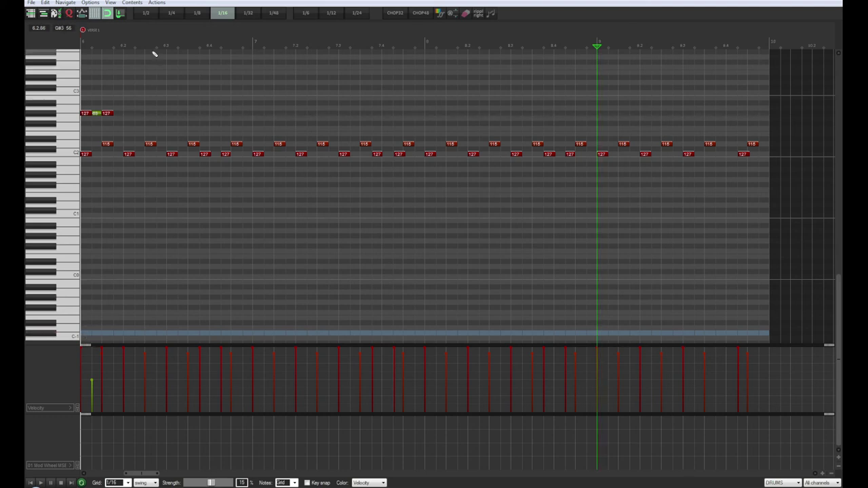
Step: Move the three snap notes at the start of measure 6 down to C#-1 and play the item from its beginning
{"action": "left_click_drag", "start_coordinate": [145, 86], "coordinate": [84, 334]}
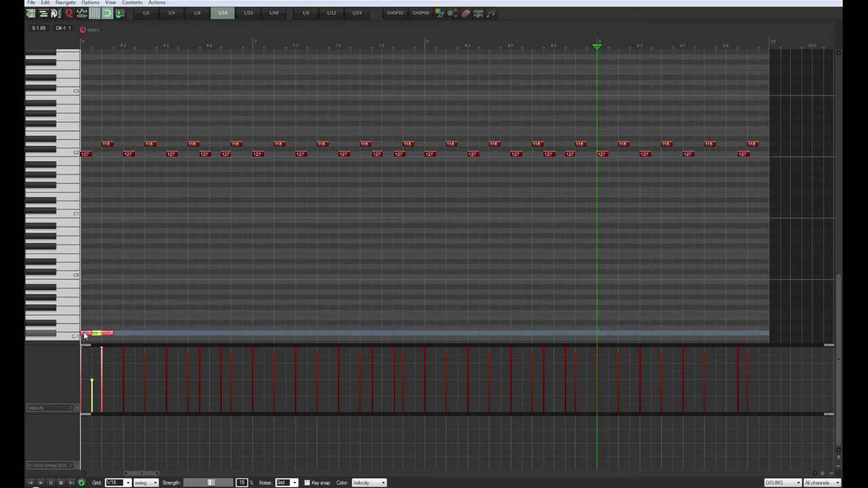
{"action": "key", "text": "space"}
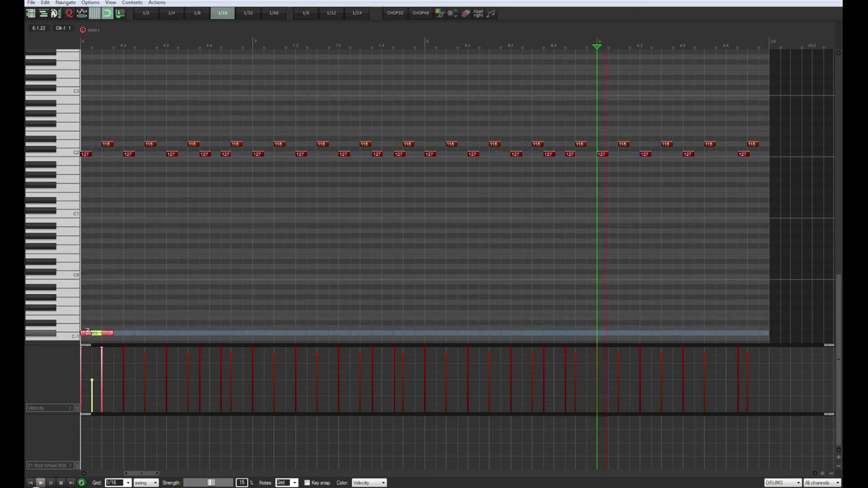
{"action": "left_click", "coordinate": [31, 483]}
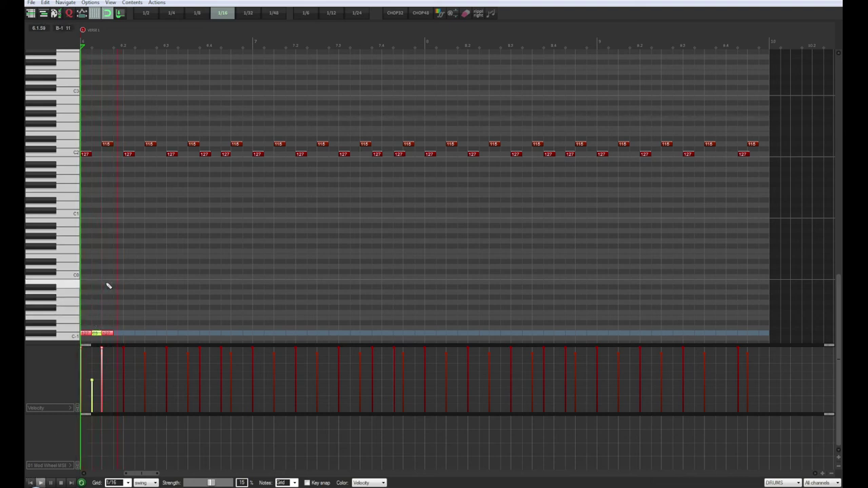
Step: Duplicate the alternating loud and soft sixteenth snap notes along the C#-1 row until they fill measures 6 through 9
{"action": "left_click", "coordinate": [97, 333]}
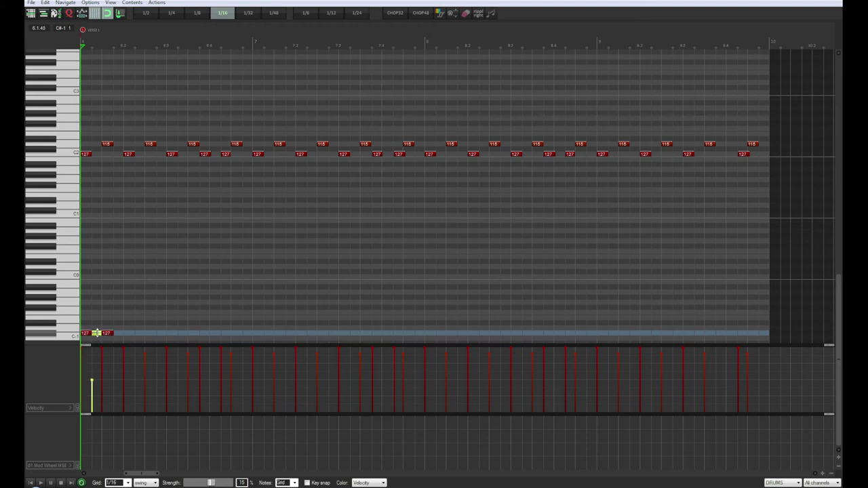
{"action": "left_click_drag", "start_coordinate": [97, 333], "coordinate": [132, 339]}
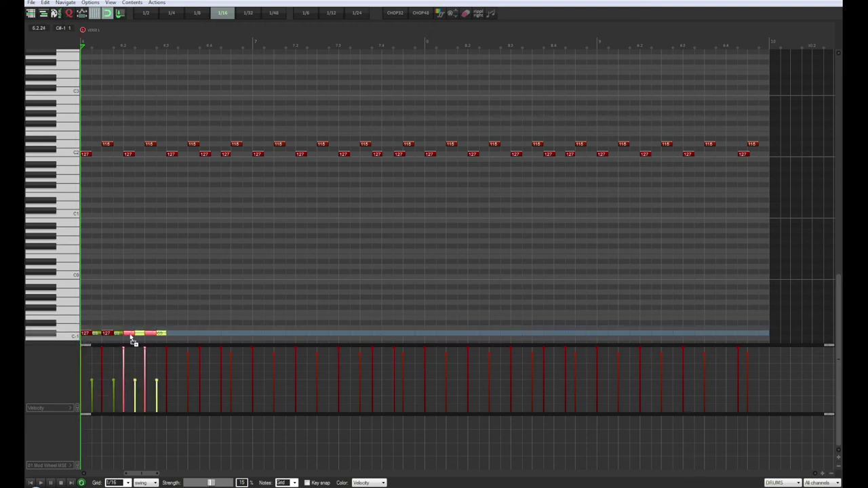
{"action": "left_click_drag", "start_coordinate": [200, 320], "coordinate": [180, 339]}
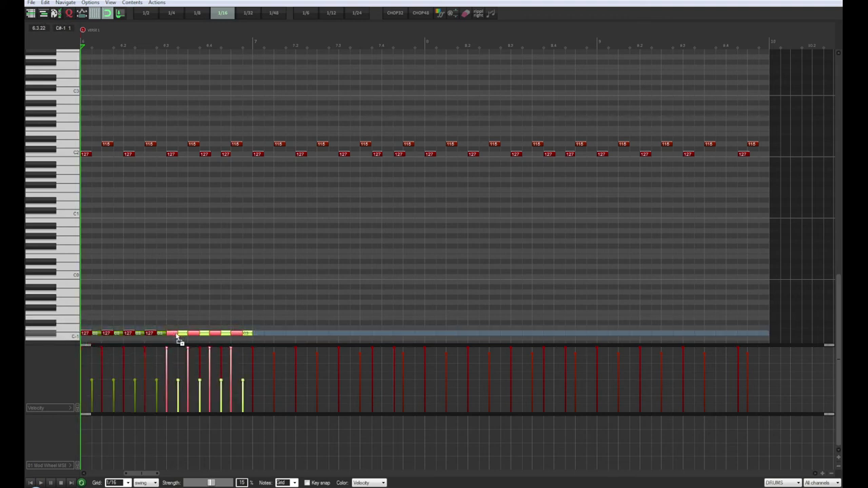
{"action": "left_click_drag", "start_coordinate": [283, 314], "coordinate": [614, 341]}
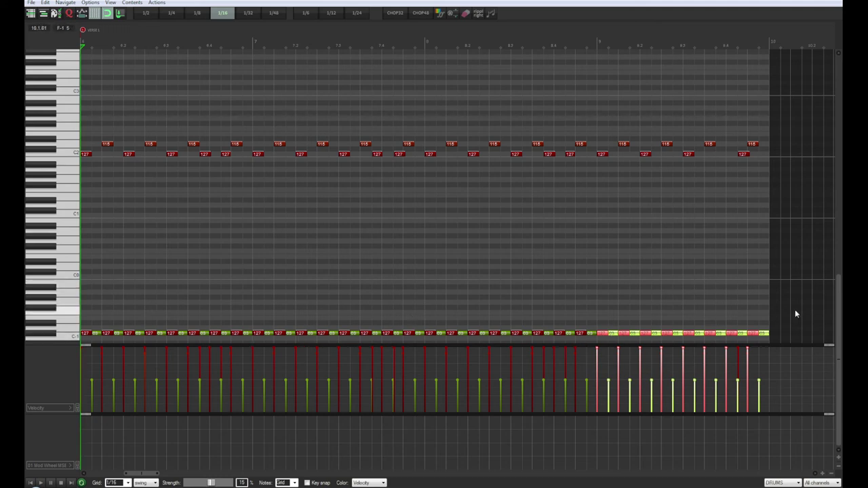
Step: Lower the velocities of all the C#-1 snap notes, fine-tune them upward slightly during playback, and close the MIDI editor
{"action": "left_click_drag", "start_coordinate": [791, 316], "coordinate": [101, 371]}
{"action": "key", "text": "space"}
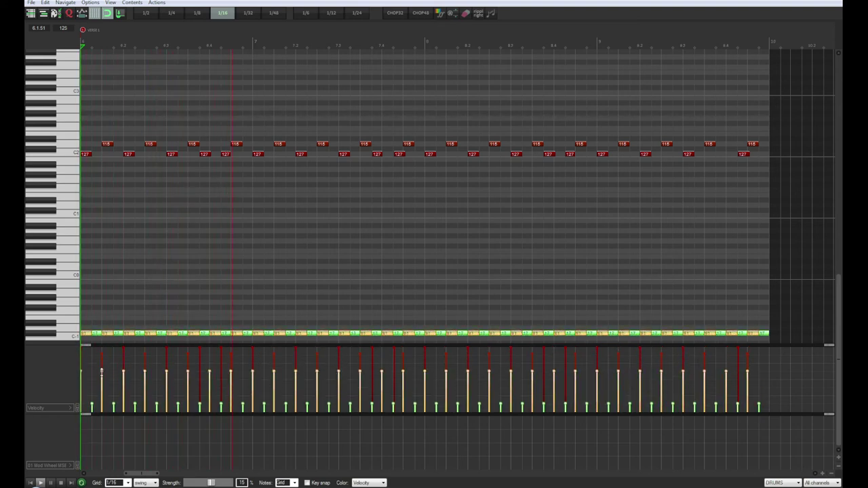
{"action": "left_click_drag", "start_coordinate": [101, 370], "coordinate": [101, 360]}
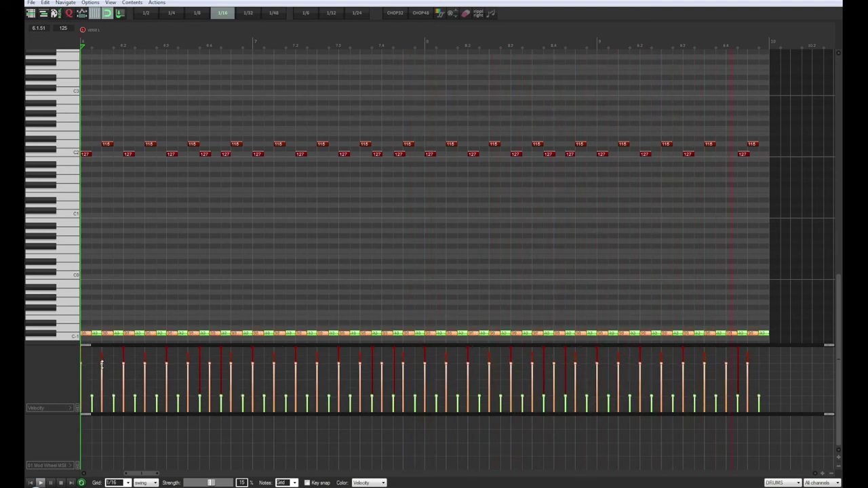
{"action": "key", "text": "space"}
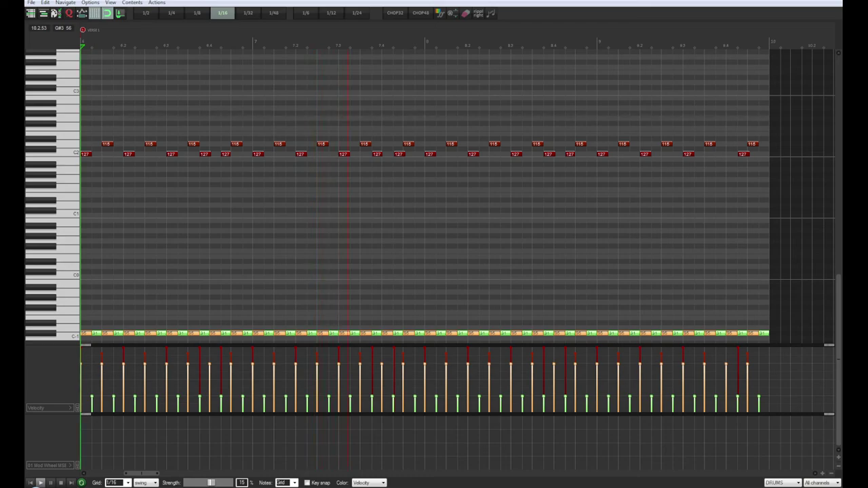
{"action": "key", "text": "Escape"}
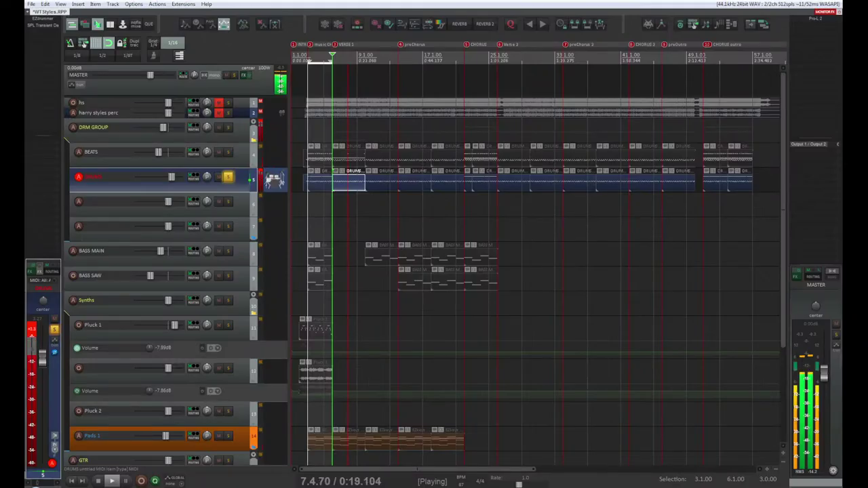
Step: Compare the verse drums in the full mix, with BEATS soloed, and with DRUMS soloed during playback
{"action": "left_click", "coordinate": [228, 178]}
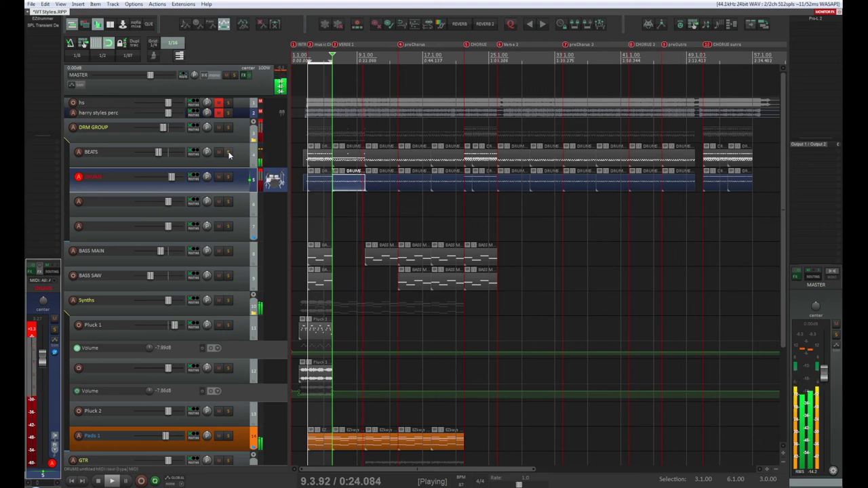
{"action": "key", "text": "3"}
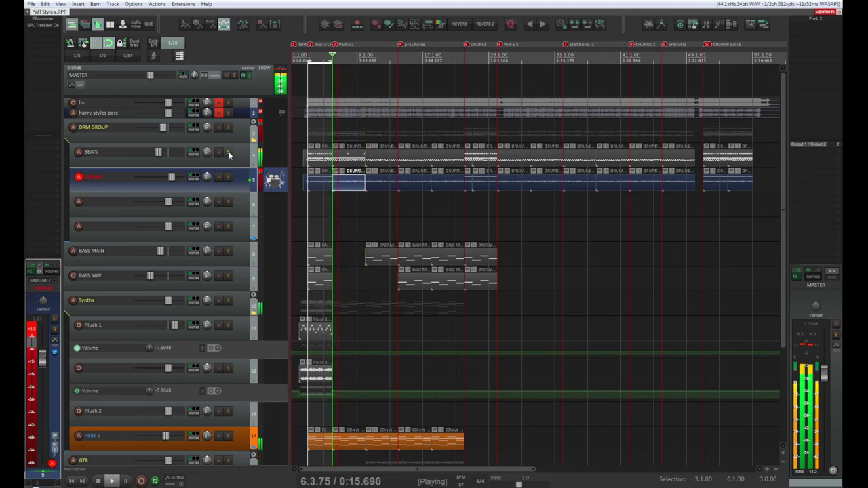
{"action": "left_click", "coordinate": [228, 153]}
{"action": "key", "text": "3"}
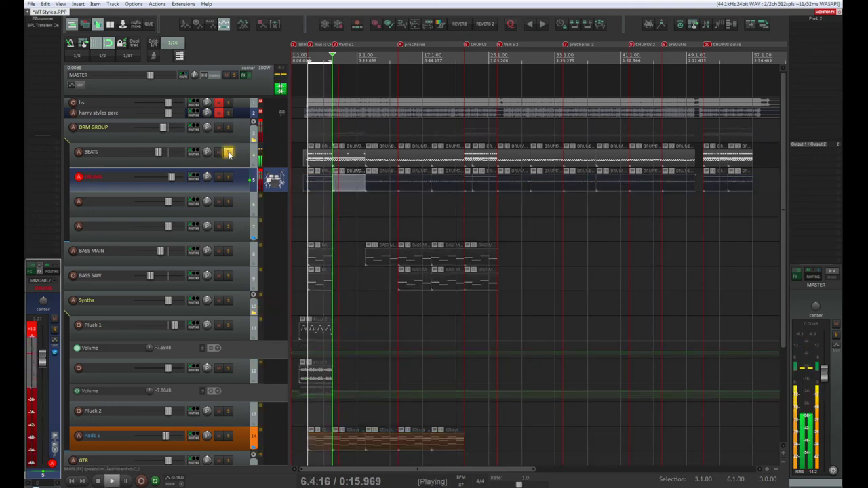
{"action": "key", "text": "3"}
{"action": "key", "text": "Down"}
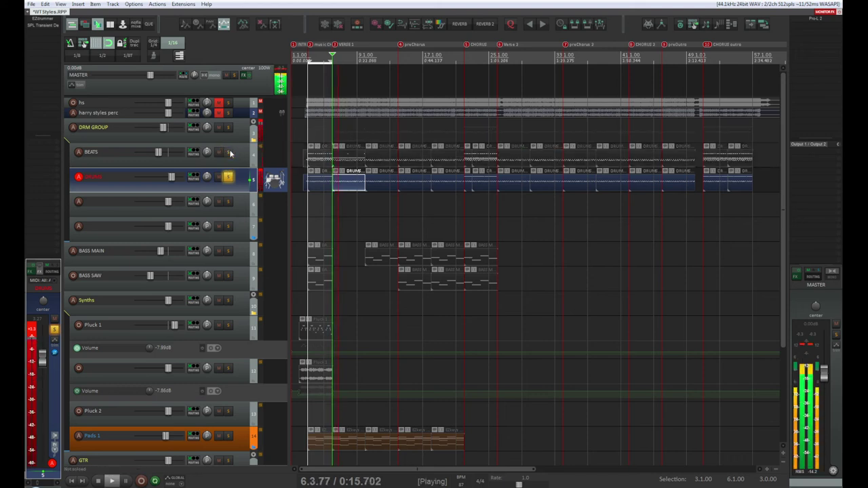
Step: Reopen the DRUMS verse item, lower all the snap notes' velocities again, and replay the item from its beginning
{"action": "double_click", "coordinate": [350, 187]}
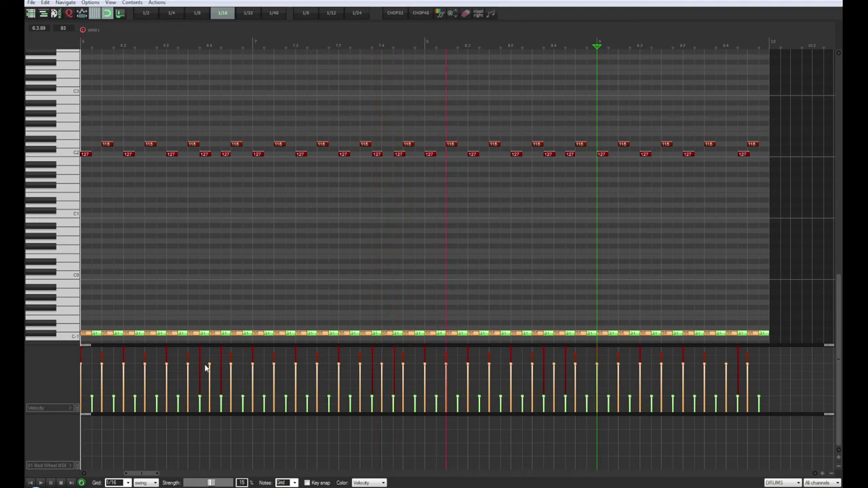
{"action": "left_click_drag", "start_coordinate": [839, 360], "coordinate": [839, 309]}
{"action": "left_click_drag", "start_coordinate": [81, 364], "coordinate": [81, 370]}
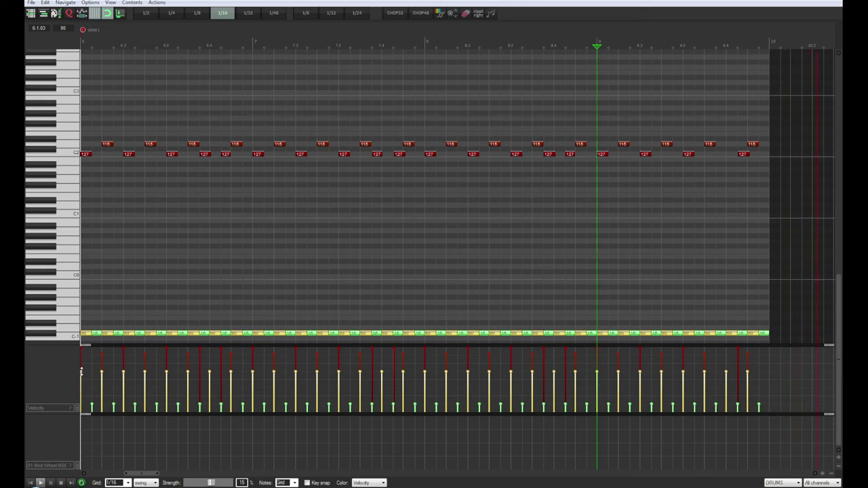
{"action": "key", "text": "space"}
{"action": "left_click", "coordinate": [30, 484]}
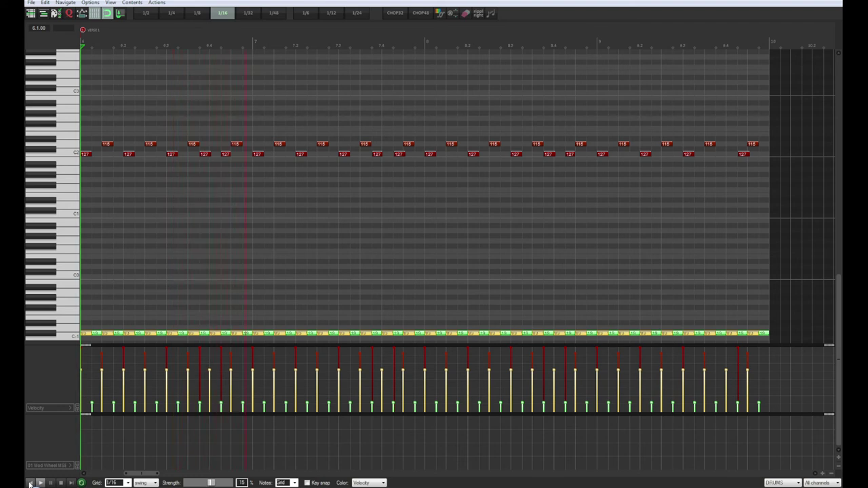
Step: Raise the velocities of only the softer in-between snap notes, close the MIDI editor, unsolo DRUMS, and stop playback
{"action": "left_click_drag", "start_coordinate": [790, 393], "coordinate": [92, 394]}
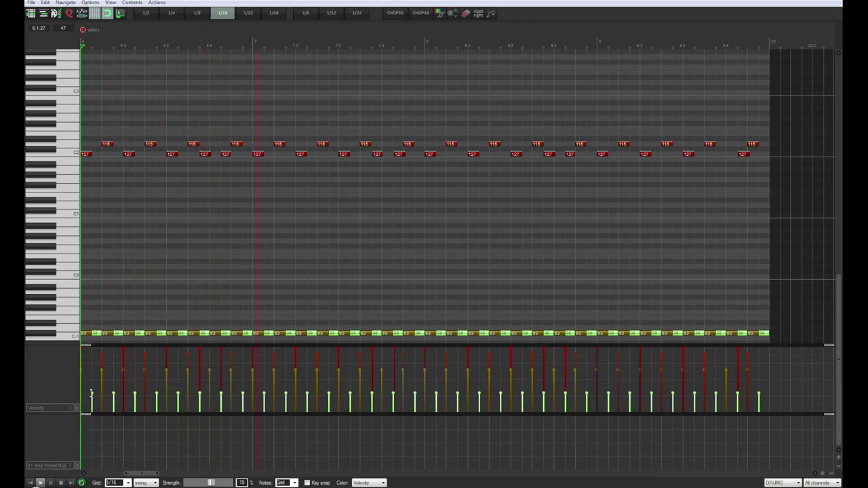
{"action": "left_click_drag", "start_coordinate": [91, 393], "coordinate": [92, 392]}
{"action": "key", "text": "Escape"}
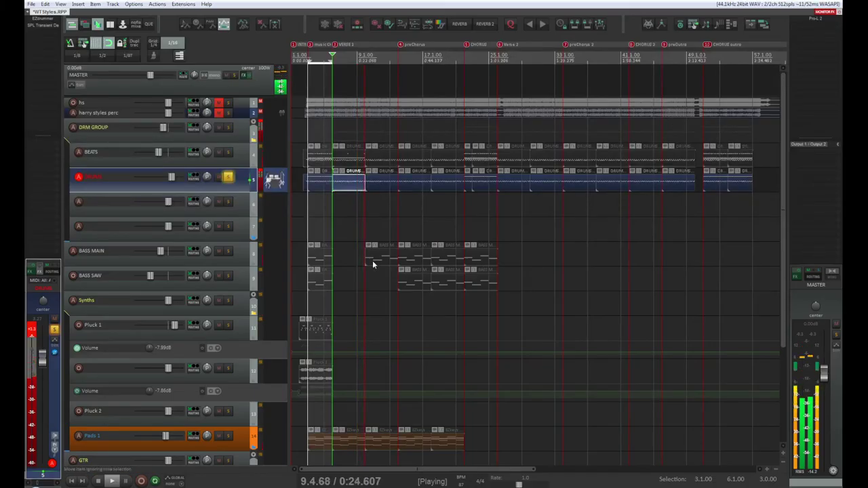
{"action": "key", "text": "space"}
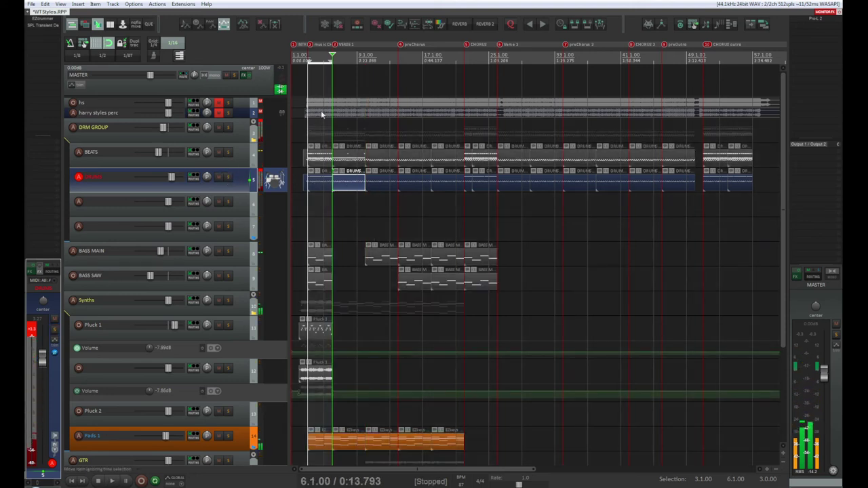
Step: Listen to the transition from the music chorus into verse 1 by playing it repeatedly from measure 5
{"action": "key", "text": "space"}
{"action": "key", "text": "space"}
{"action": "left_click", "coordinate": [324, 57]}
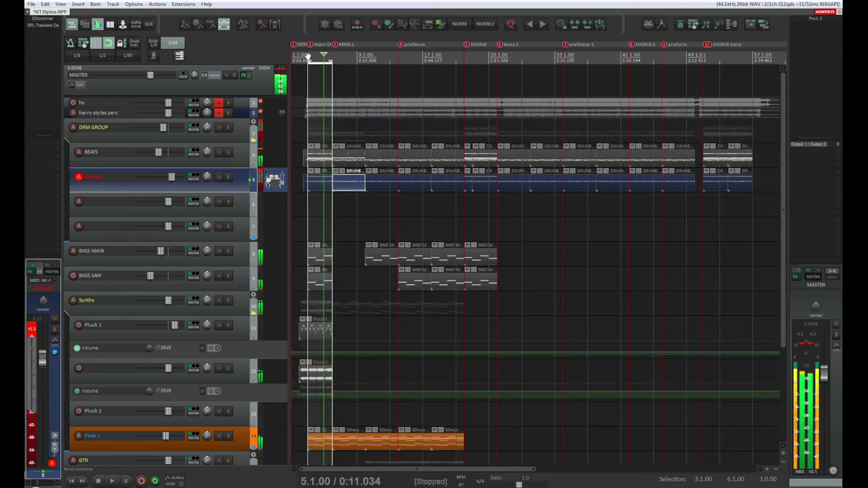
{"action": "key", "text": "space"}
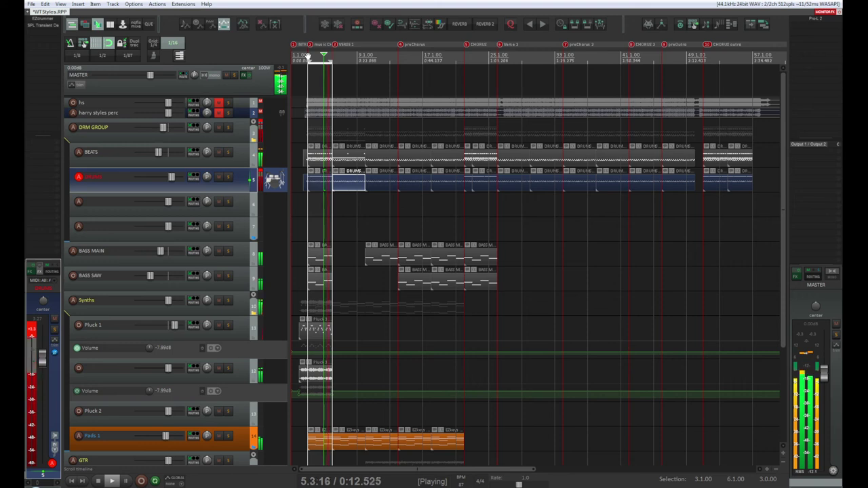
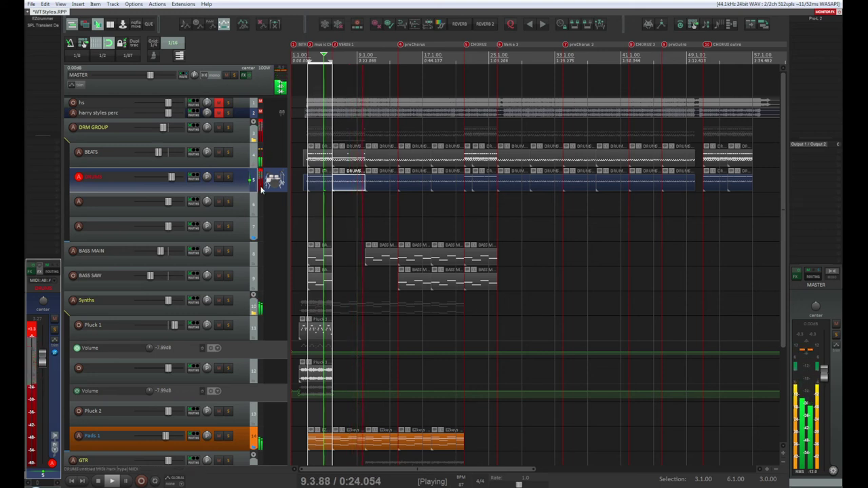
{"action": "key", "text": "space"}
{"action": "key", "text": "space"}
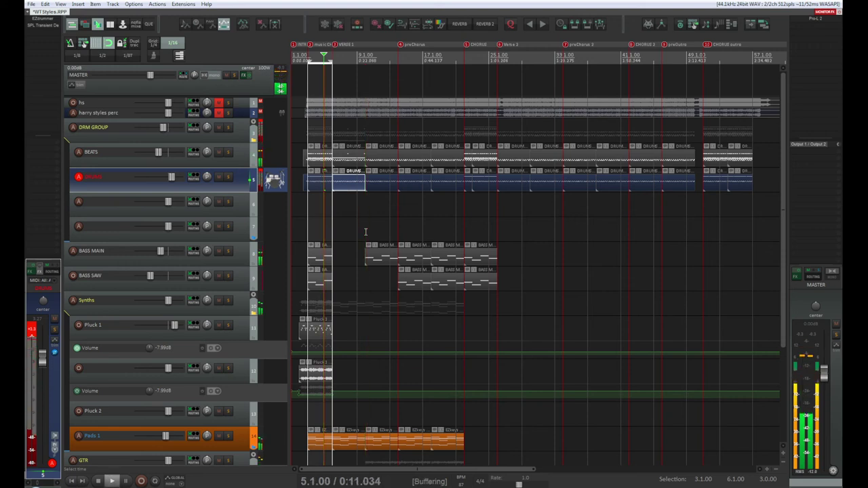
{"action": "key", "text": "space"}
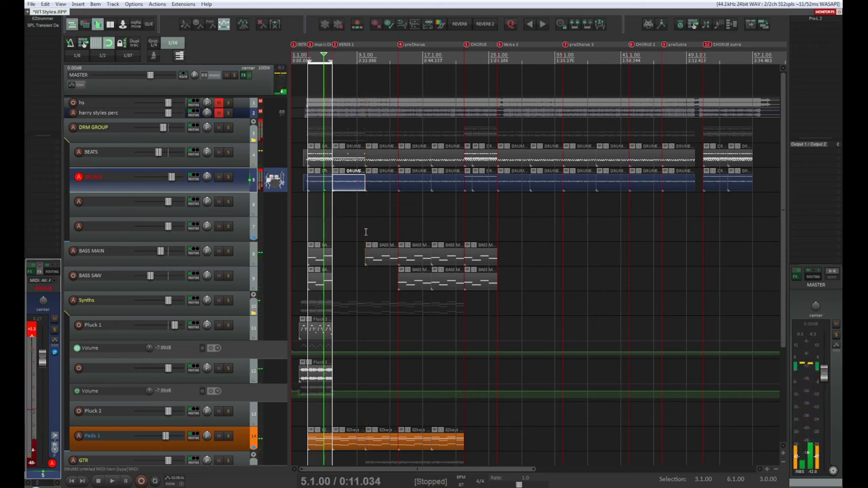
{"action": "key", "text": "space"}
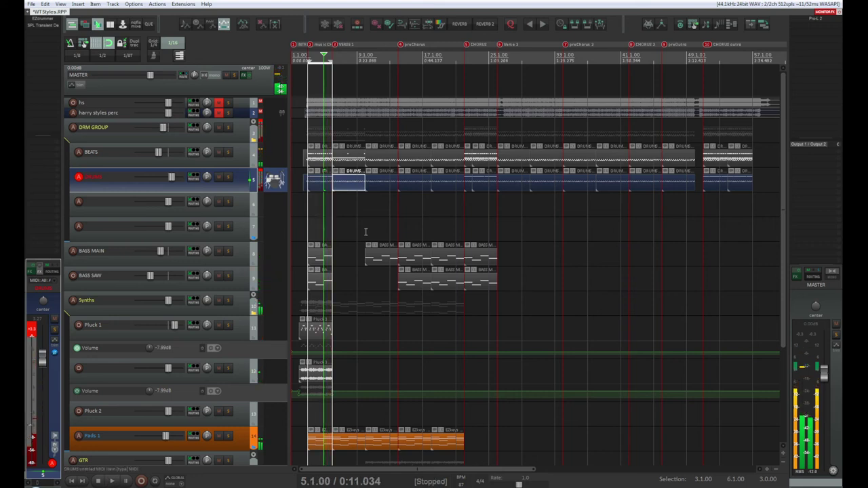
{"action": "key", "text": "space"}
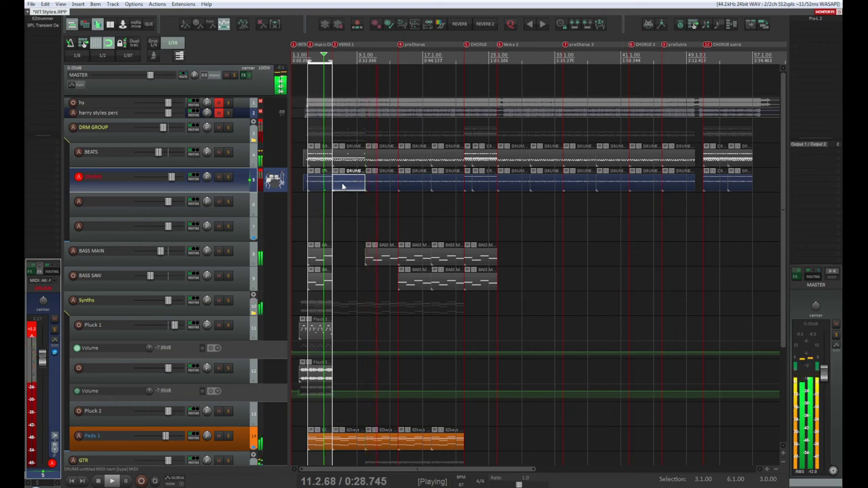
{"action": "key", "text": "space"}
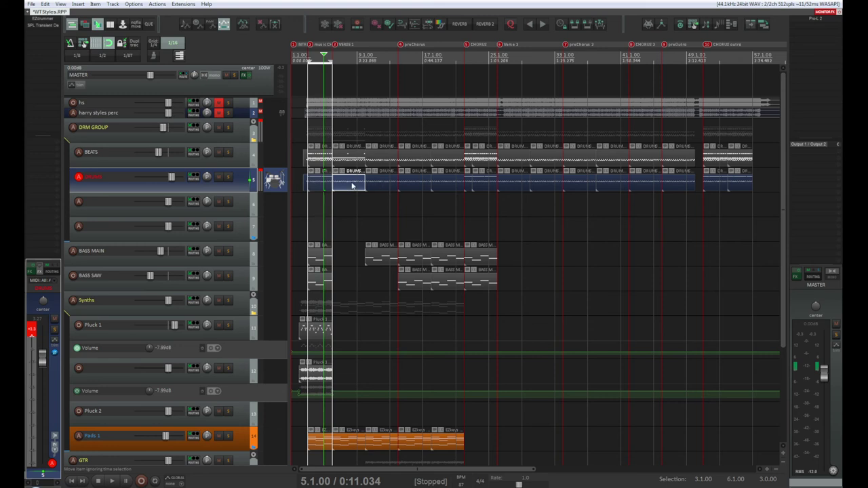
Step: Delete the three DRUMS items between measure 10 and the CHORUS marker, covering the second half of the verse and the preChorus
{"action": "left_click", "coordinate": [390, 183]}
{"action": "key", "text": "Delete"}
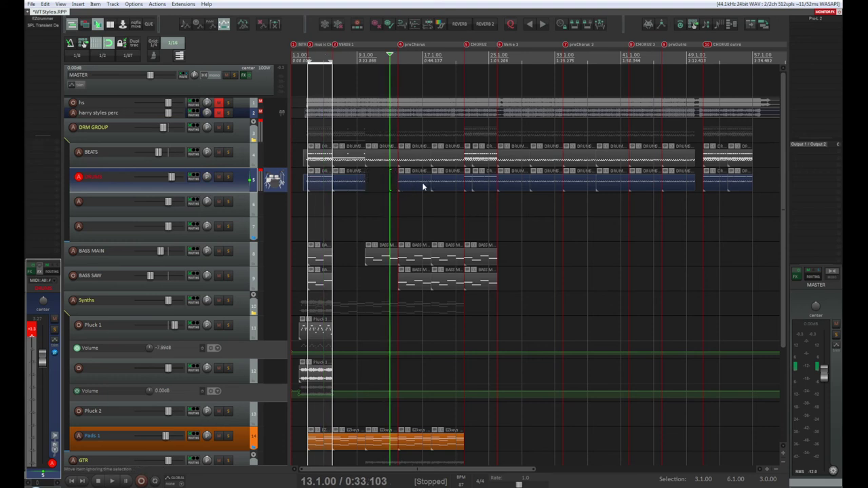
{"action": "left_click", "coordinate": [423, 183]}
{"action": "key", "text": "Delete"}
{"action": "left_click", "coordinate": [456, 183]}
{"action": "key", "text": "Delete"}
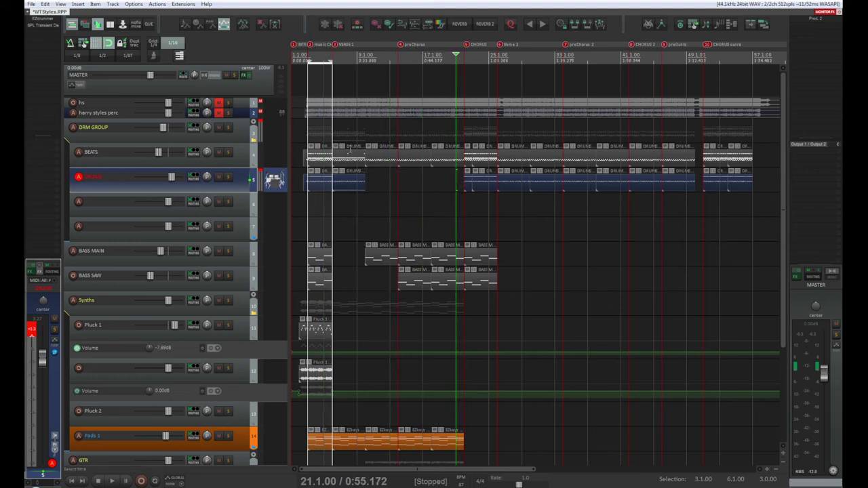
Step: Play the music chorus into verse 1 from measure 5 and the verse from measure 7 to judge the snap level
{"action": "left_click", "coordinate": [325, 155]}
{"action": "key", "text": "space"}
{"action": "key", "text": "space"}
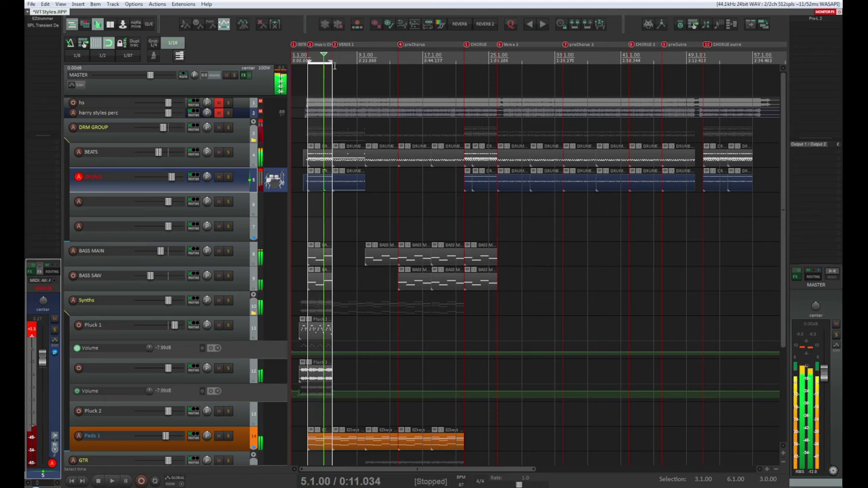
{"action": "scroll", "coordinate": [332, 155], "scroll_direction": "up", "scroll_amount": 2}
{"action": "scroll", "coordinate": [332, 155], "scroll_direction": "up", "scroll_amount": 1}
{"action": "key", "text": "space"}
{"action": "left_click", "coordinate": [388, 57]}
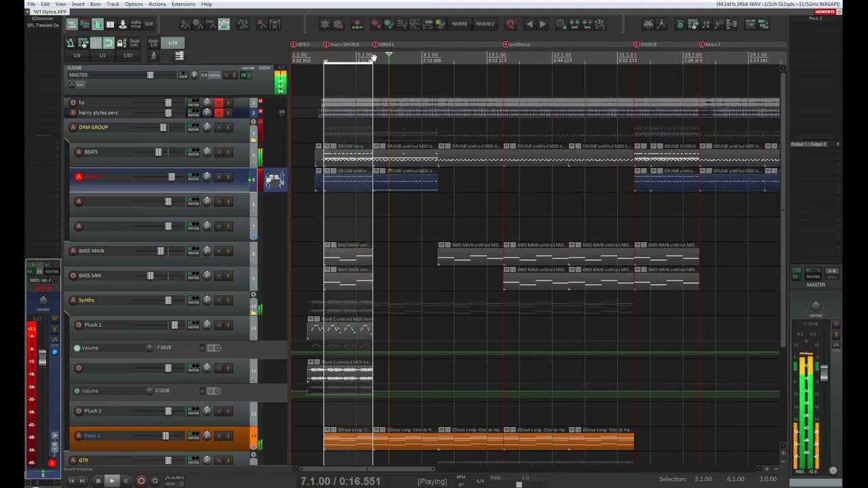
{"action": "key", "text": "space"}
{"action": "left_click", "coordinate": [370, 57]}
{"action": "key", "text": "space"}
{"action": "key", "text": "space"}
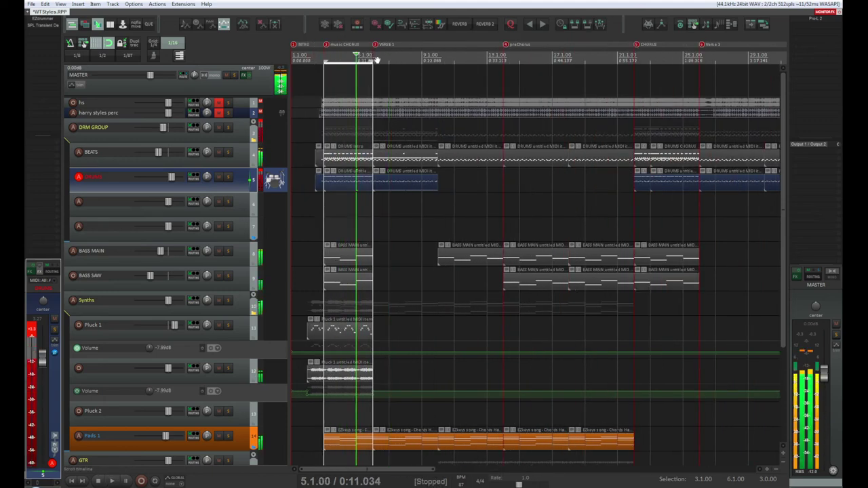
{"action": "scroll", "coordinate": [381, 120], "scroll_direction": "up", "scroll_amount": 1}
{"action": "key", "text": "space"}
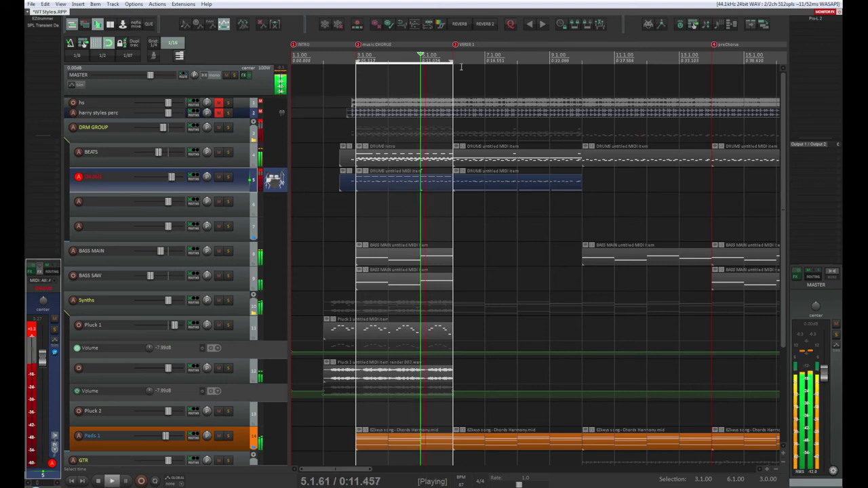
{"action": "left_click", "coordinate": [482, 56]}
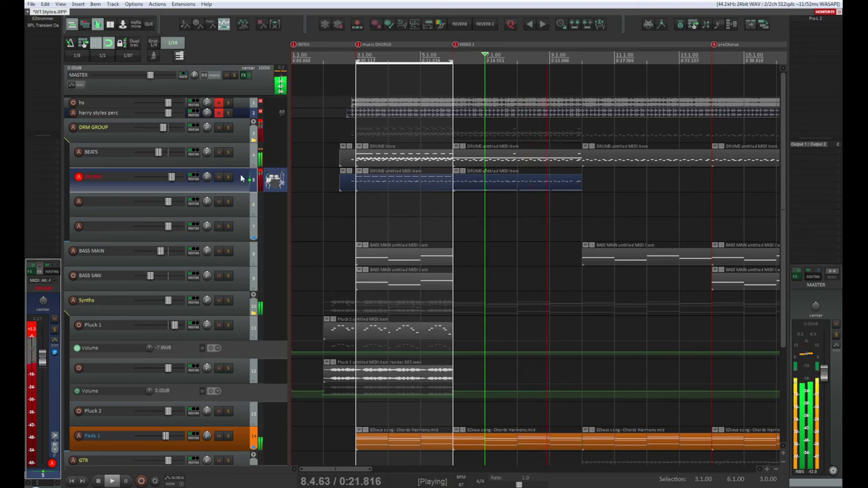
{"action": "key", "text": "space"}
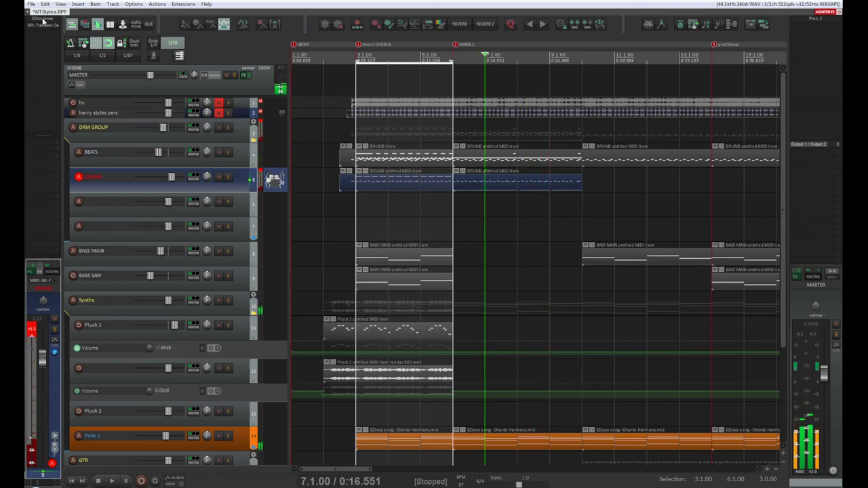
Step: Lower the Single Snaps one-shot pad's volume to -4.2 dB in the DRUMS track's EZdrummer during playback and close the plug-in
{"action": "left_click", "coordinate": [43, 18]}
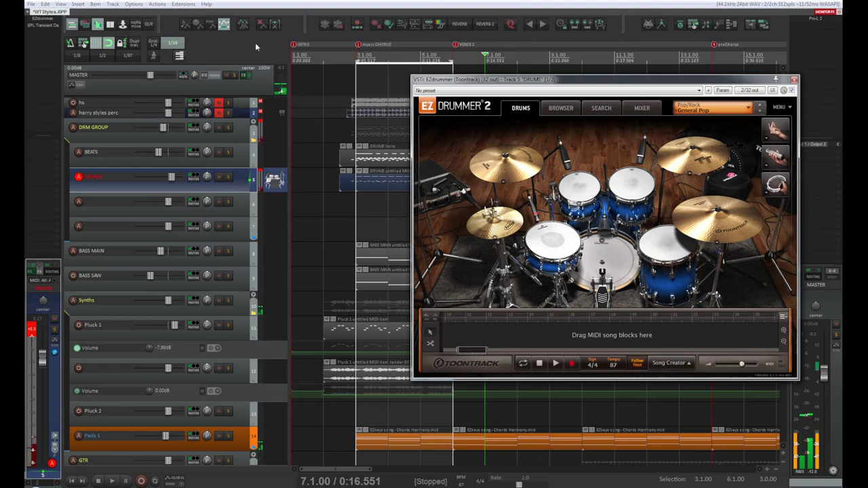
{"action": "key", "text": "space"}
{"action": "left_click_drag", "start_coordinate": [543, 80], "coordinate": [386, 89]}
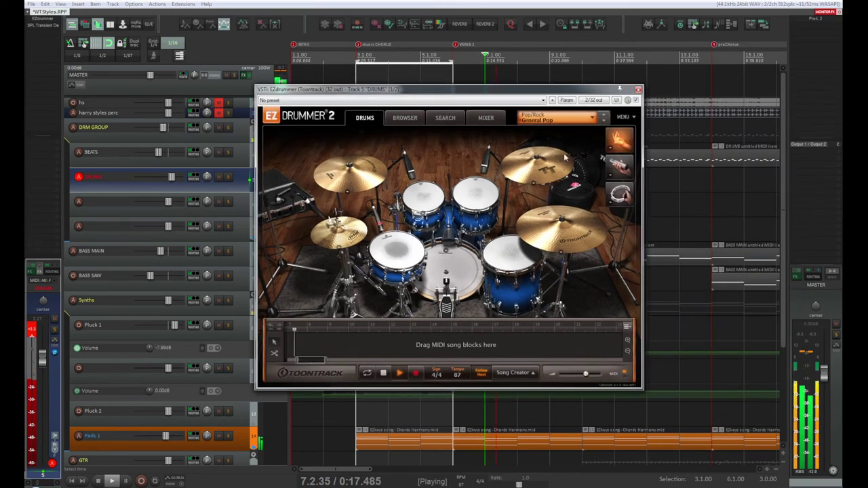
{"action": "left_click", "coordinate": [610, 148]}
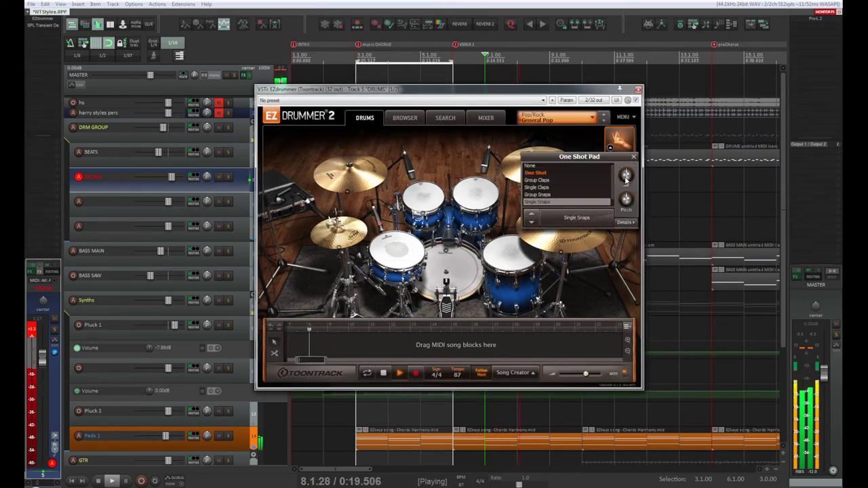
{"action": "mouse_move", "coordinate": [625, 178]}
{"action": "left_mouse_down"}
{"action": "mouse_move", "coordinate": [626, 198]}
{"action": "mouse_move", "coordinate": [625, 175]}
{"action": "left_mouse_up"}
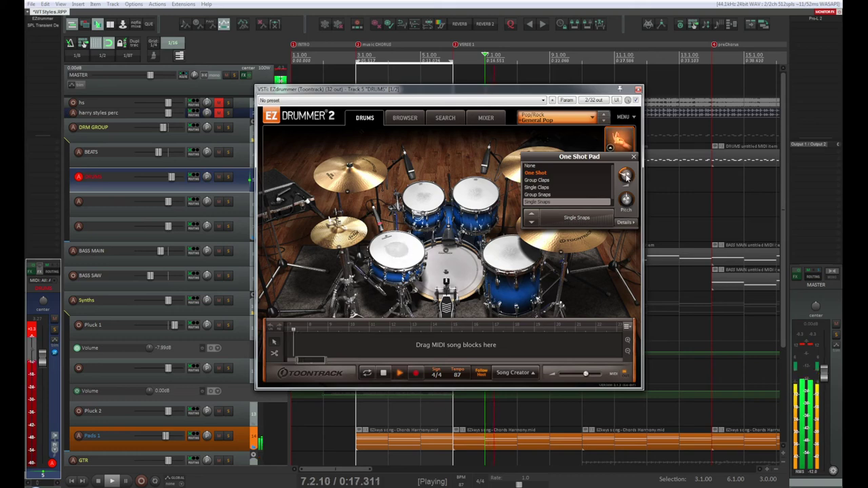
{"action": "left_click", "coordinate": [626, 175]}
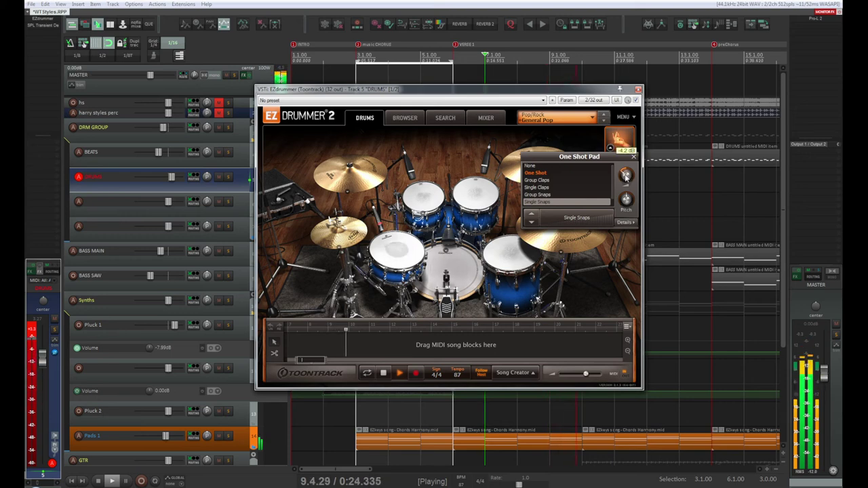
{"action": "key", "text": "space"}
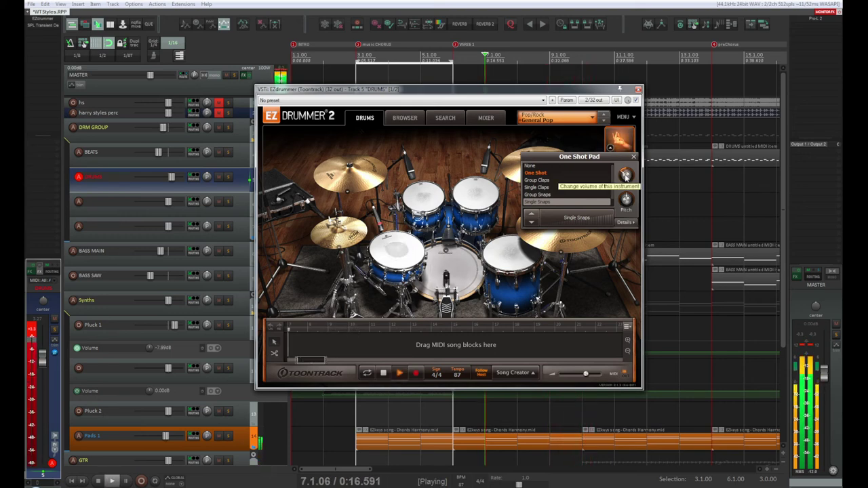
{"action": "key", "text": "space"}
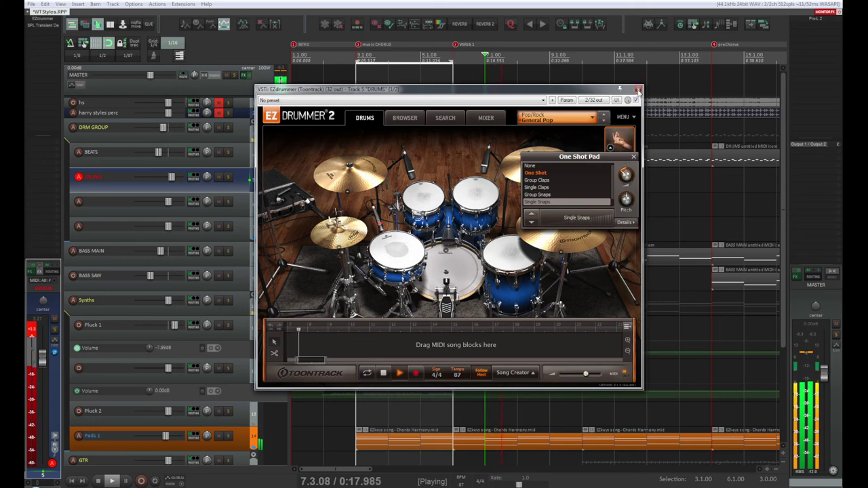
{"action": "left_click", "coordinate": [637, 89]}
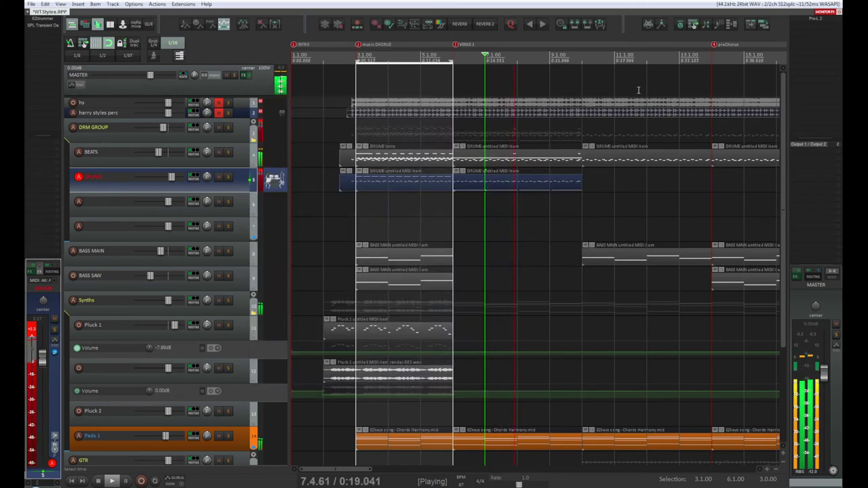
Step: Replay the verse from measure 7 to check the snap balance in the full mix, and stop playback
{"action": "key", "text": "space"}
{"action": "key", "text": "space"}
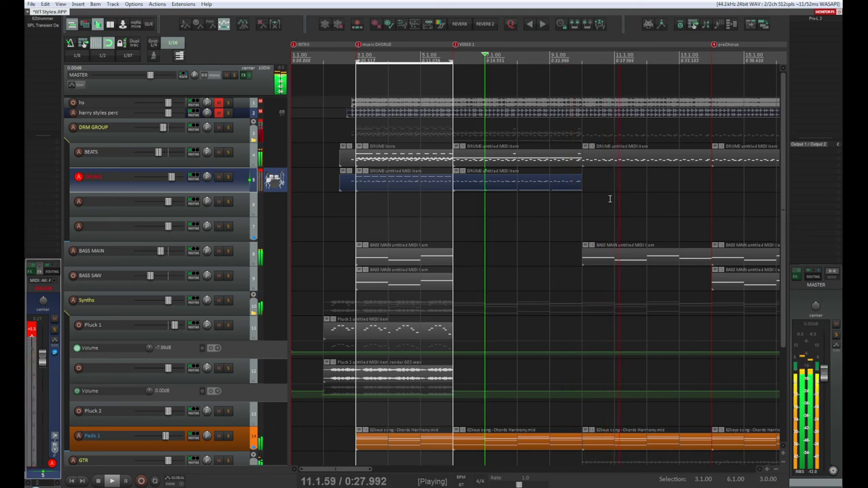
{"action": "key", "text": "space"}
{"action": "key", "text": "space"}
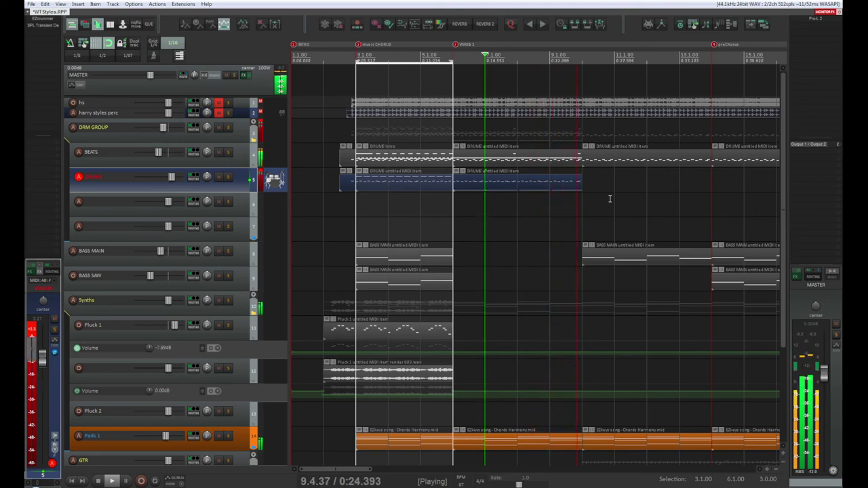
{"action": "key", "text": "space"}
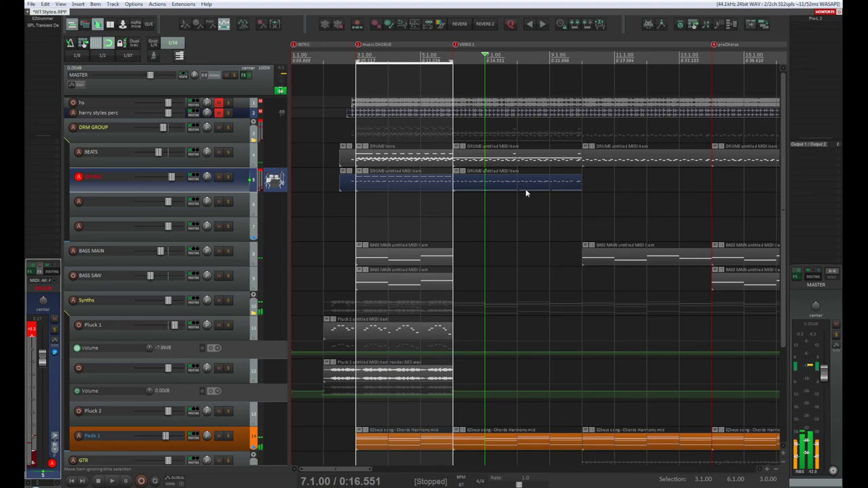
Step: Place the verse DRUMS item at measure 10, ending at the preChorus marker, and open it in the MIDI editor
{"action": "left_click", "coordinate": [526, 193]}
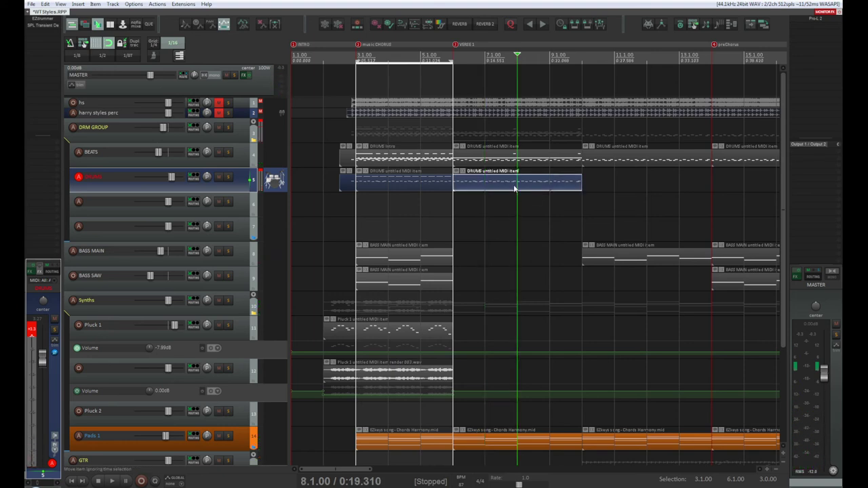
{"action": "left_click_drag", "start_coordinate": [514, 188], "coordinate": [620, 183]}
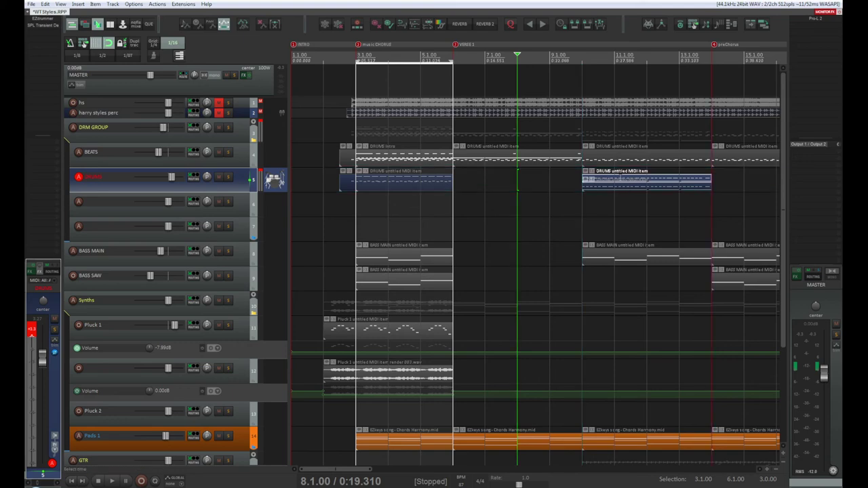
{"action": "double_click", "coordinate": [620, 184]}
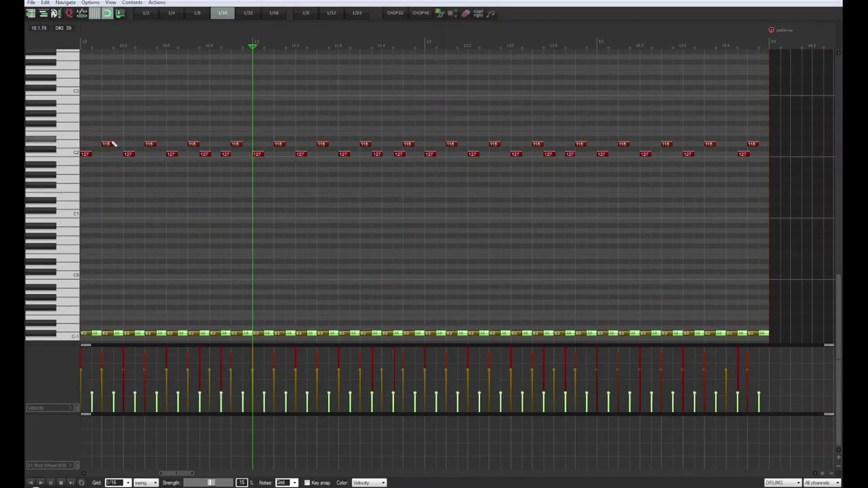
Step: Add a sixteenth-note G#2 hi-hat pattern alternating velocities 127 and 66, duplicating it across the whole item
{"action": "left_click", "coordinate": [82, 114]}
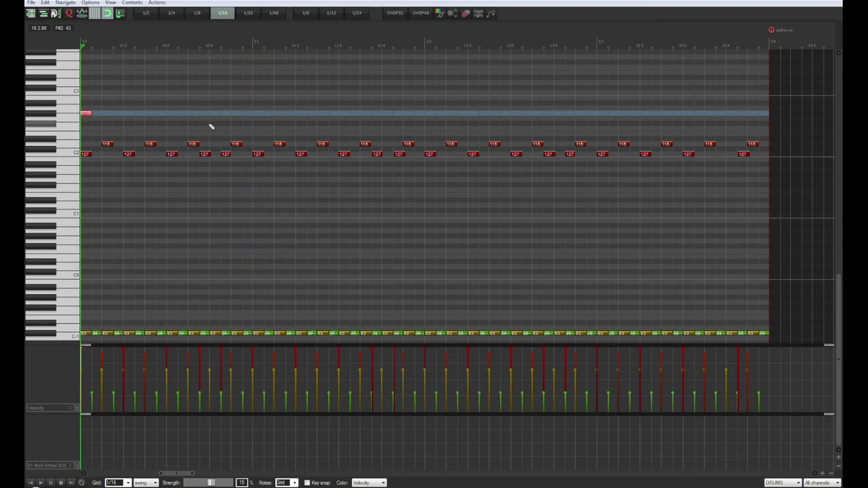
{"action": "left_click", "coordinate": [96, 117]}
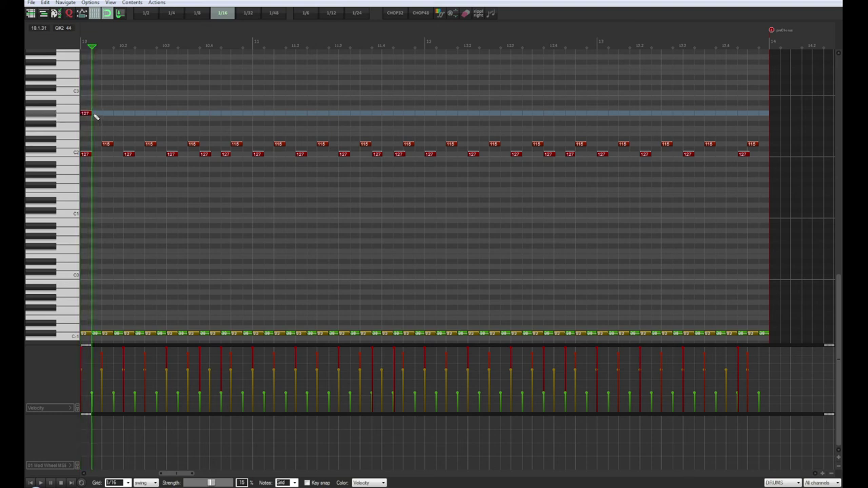
{"action": "left_click", "coordinate": [95, 114]}
{"action": "left_click_drag", "start_coordinate": [95, 115], "coordinate": [99, 124]}
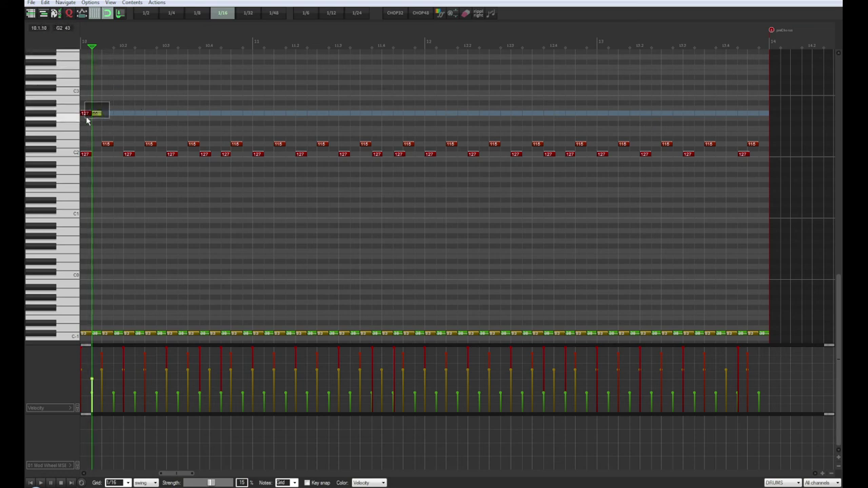
{"action": "left_click_drag", "start_coordinate": [85, 114], "coordinate": [108, 115]}
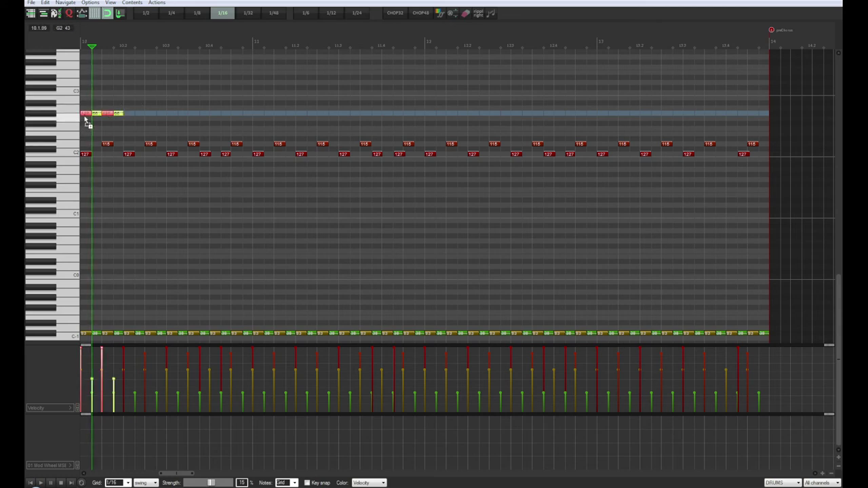
{"action": "left_click_drag", "start_coordinate": [85, 120], "coordinate": [602, 117]}
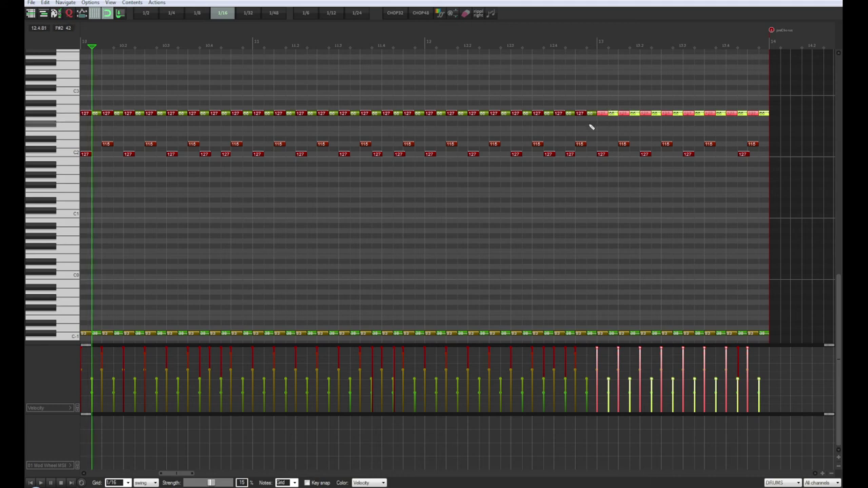
Step: Close the MIDI editor, play the verse from measure 10 and the song onward from the preChorus marker, and stop playback
{"action": "key", "text": "space"}
{"action": "key", "text": "Escape"}
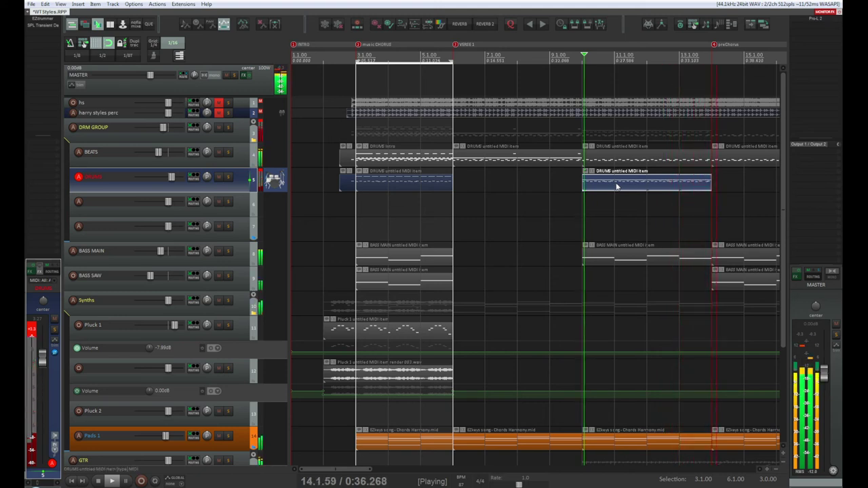
{"action": "key", "text": "space"}
{"action": "key", "text": "space"}
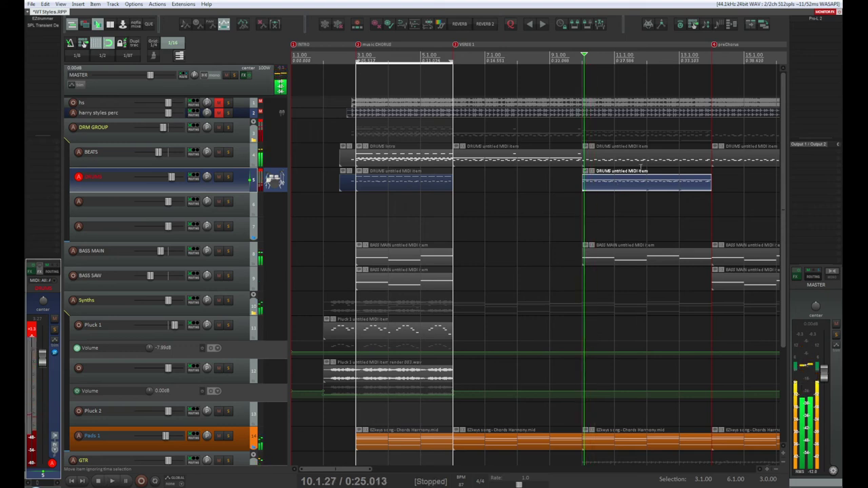
{"action": "left_click", "coordinate": [711, 57]}
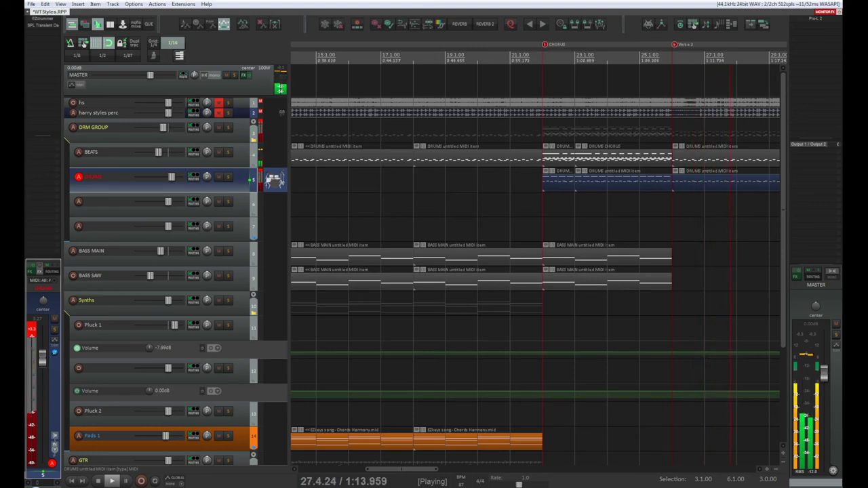
{"action": "key", "text": "space"}
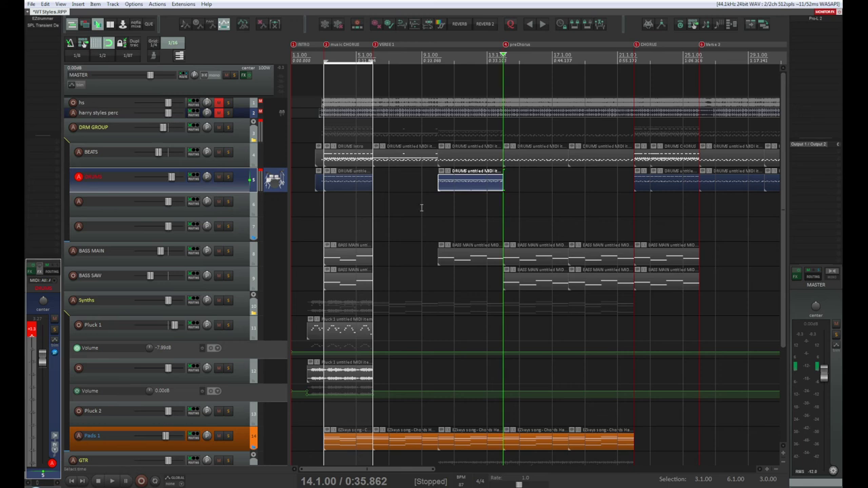
{"action": "left_click", "coordinate": [238, 481]}
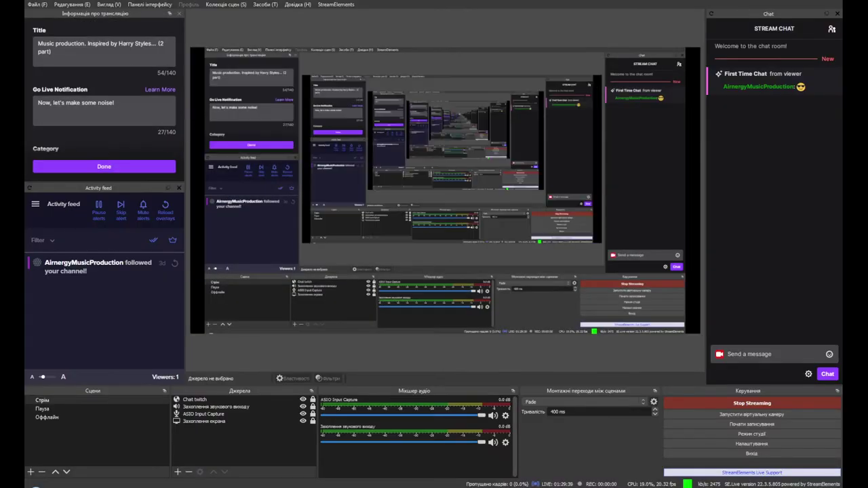
{"action": "key", "text": "alt+Tab"}
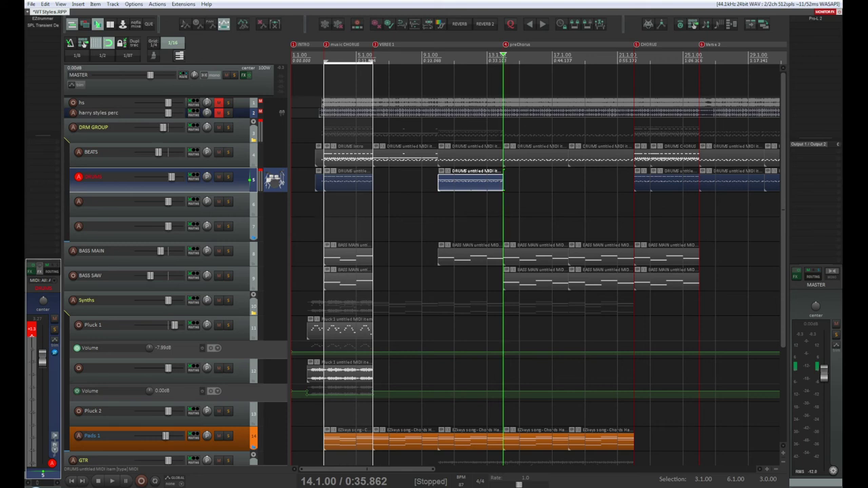
Step: Solo the DRUMS track and play the verse from measure 9
{"action": "left_click", "coordinate": [462, 188]}
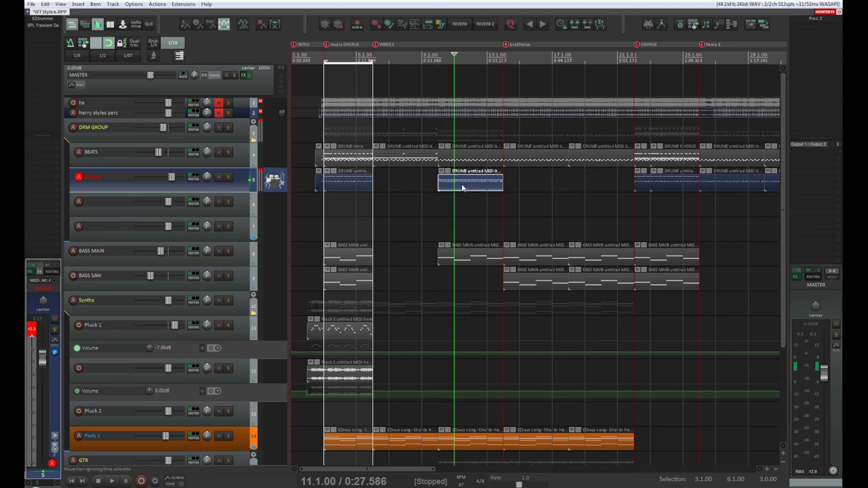
{"action": "left_click", "coordinate": [228, 177]}
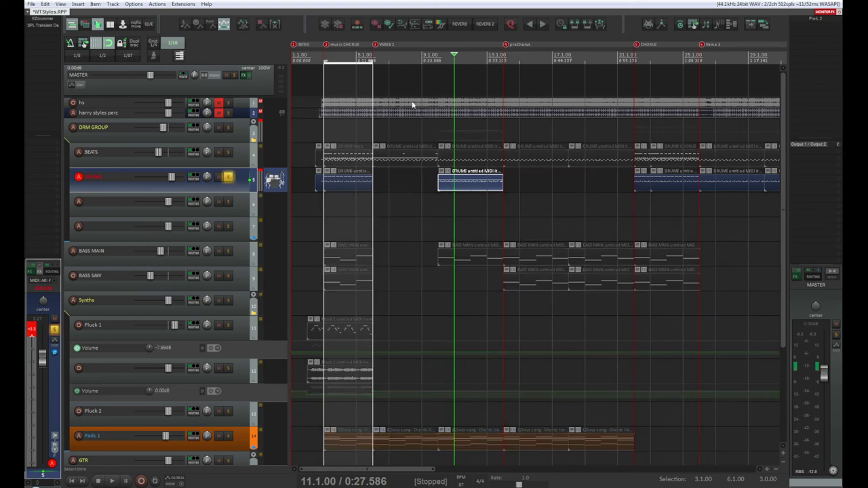
{"action": "left_click", "coordinate": [432, 58]}
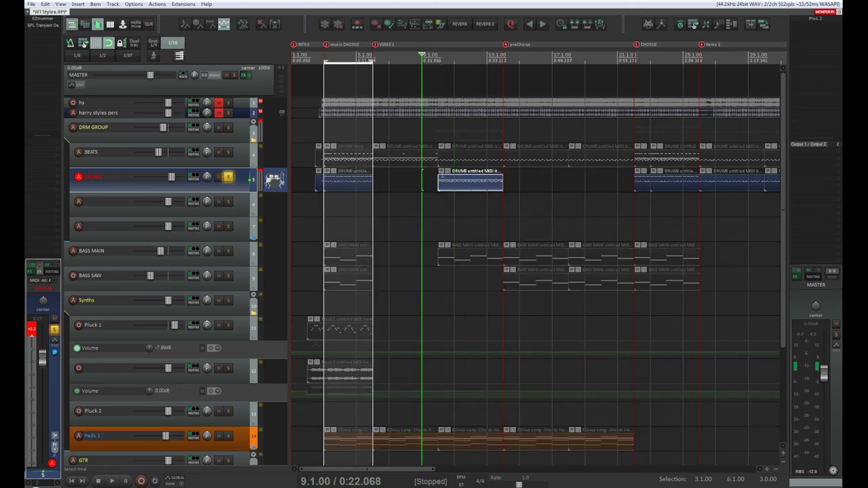
{"action": "key", "text": "space"}
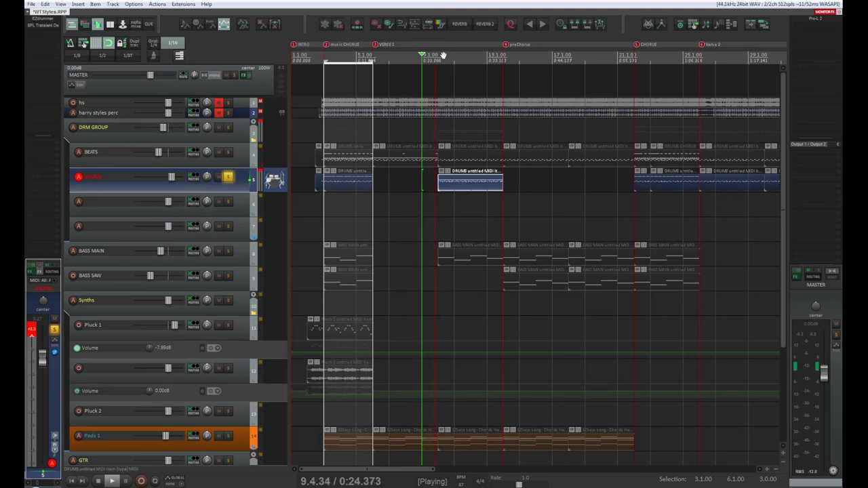
Step: Lower all G#2 hi-hat velocities in the measure 10 DRUMS item to 97 and 36, close the MIDI editor and stop playback
{"action": "double_click", "coordinate": [467, 184]}
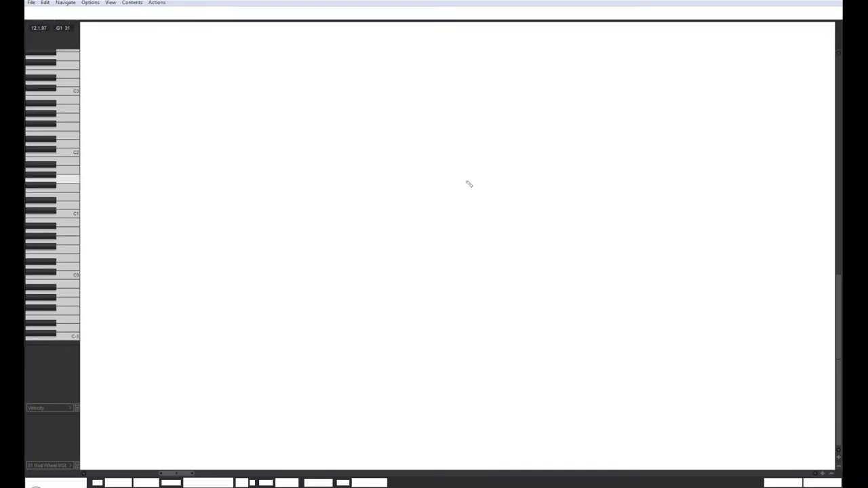
{"action": "left_click_drag", "start_coordinate": [778, 103], "coordinate": [85, 120]}
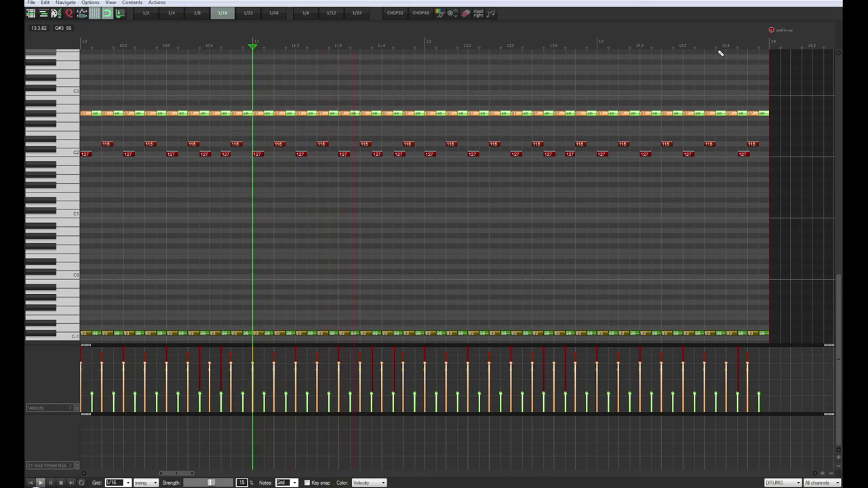
{"action": "key", "text": "Escape"}
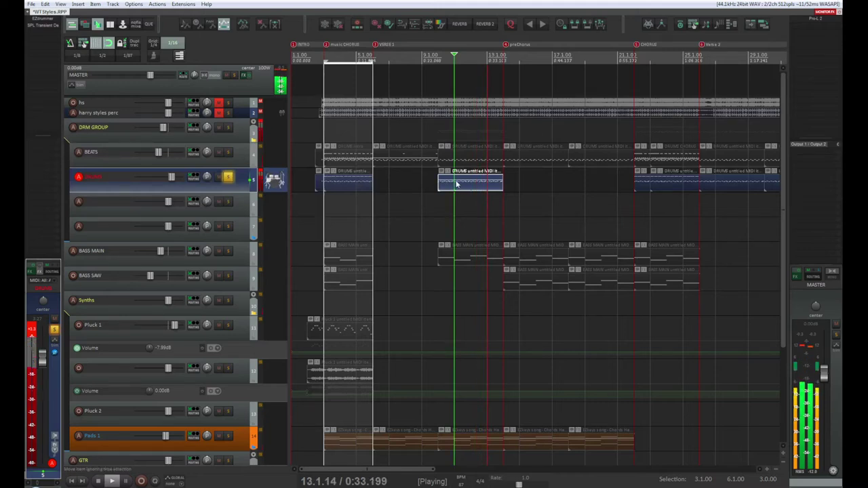
{"action": "key", "text": "space"}
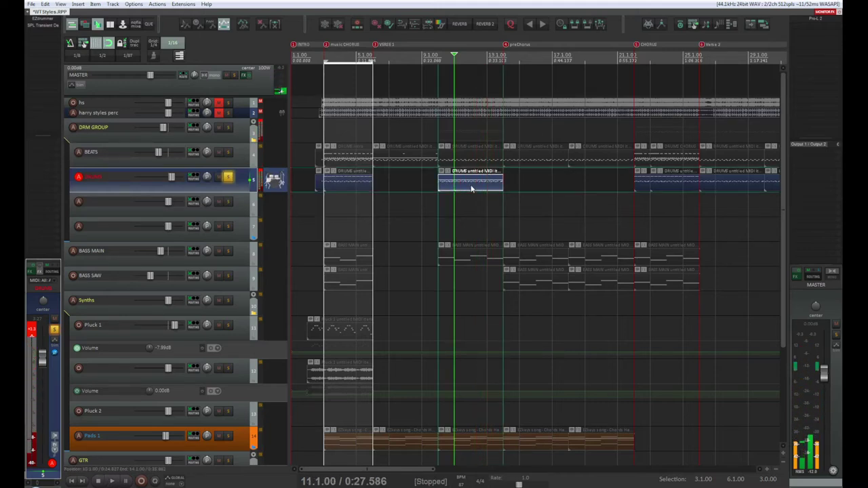
Step: Copy the measure 10 DRUMS item to the VERSE 1 marker at measure 6 and delete the lowest row of notes (C#-1) from the copy
{"action": "left_click", "coordinate": [475, 188]}
{"action": "left_click_drag", "start_coordinate": [475, 187], "coordinate": [405, 192]}
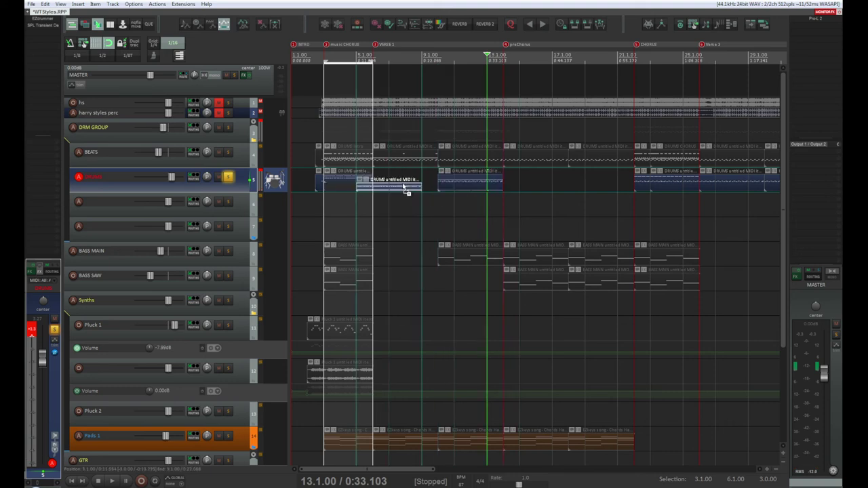
{"action": "scroll", "coordinate": [390, 193], "scroll_direction": "up", "scroll_amount": 3}
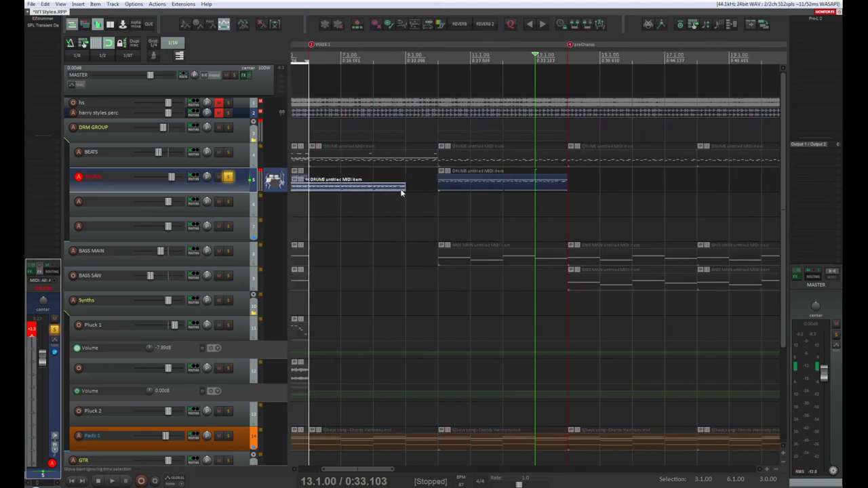
{"action": "double_click", "coordinate": [325, 186]}
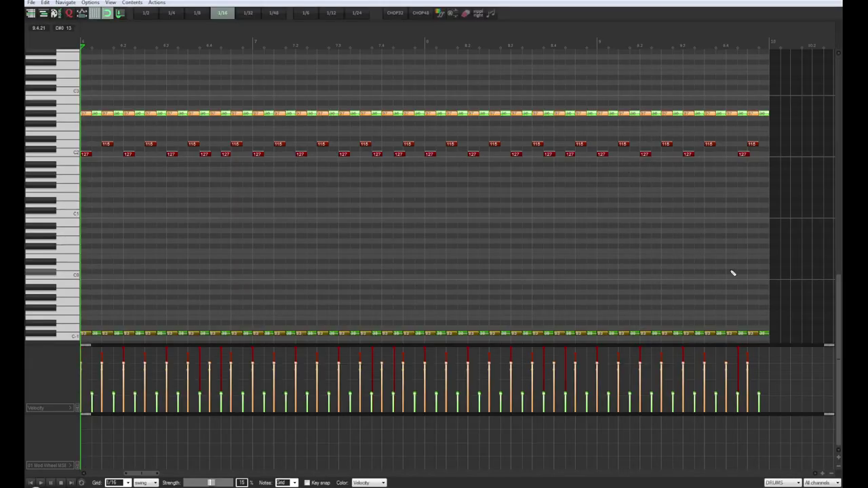
{"action": "left_click_drag", "start_coordinate": [782, 319], "coordinate": [71, 341]}
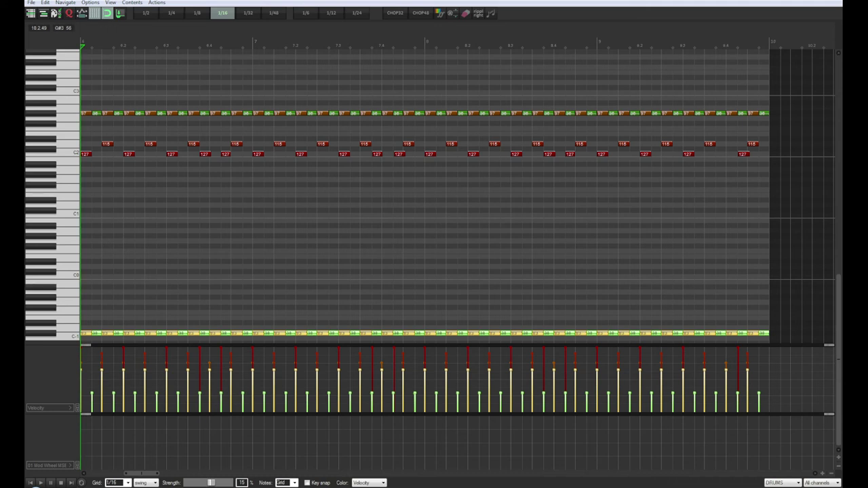
{"action": "key", "text": "Escape"}
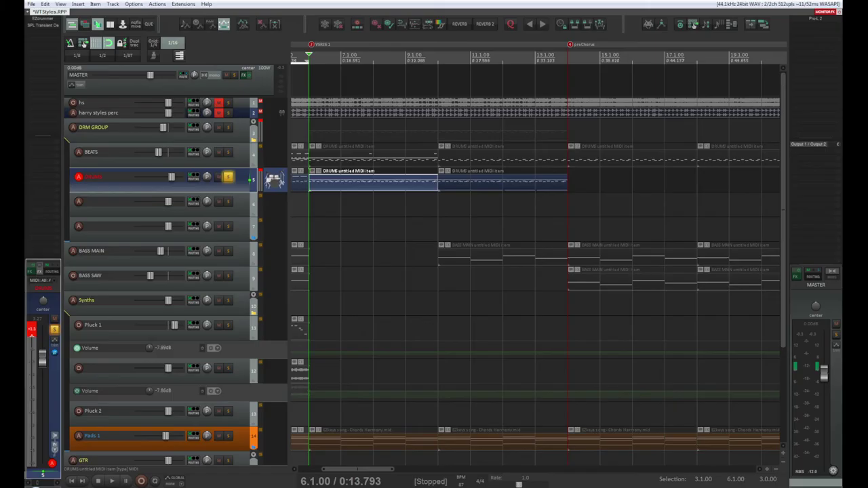
Step: Unsolo the DRUMS track and replay the verse from measure 6 in the full mix
{"action": "key", "text": "space"}
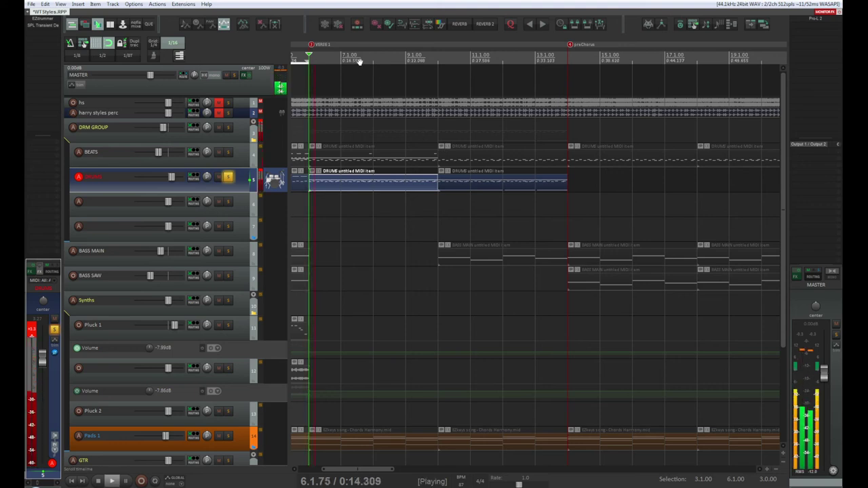
{"action": "key", "text": "space"}
{"action": "left_click", "coordinate": [228, 177]}
{"action": "key", "text": "space"}
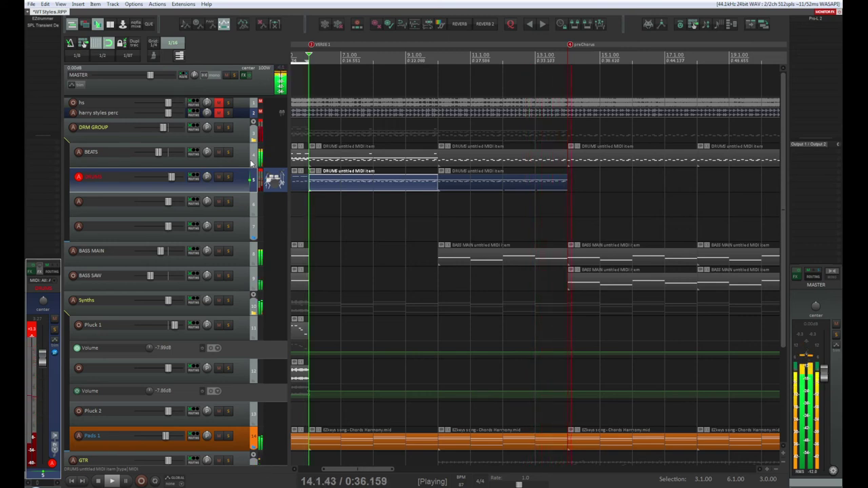
{"action": "key", "text": "space"}
{"action": "key", "text": "space"}
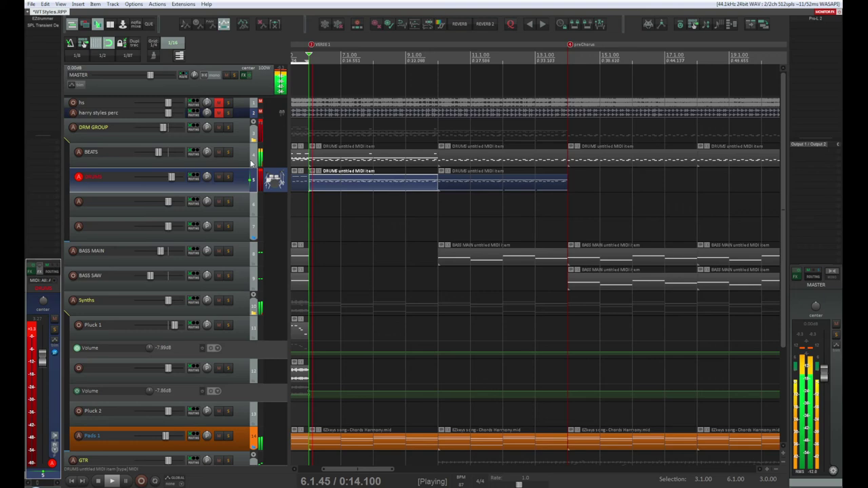
Step: Check the verse drums by playing from measures 10 and 8 and viewing the second item's notes, and stop playback
{"action": "left_click", "coordinate": [441, 59]}
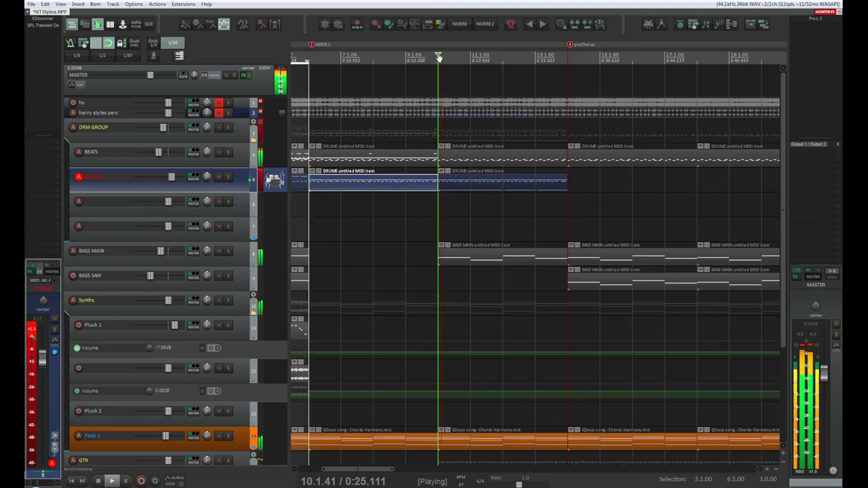
{"action": "double_click", "coordinate": [465, 184]}
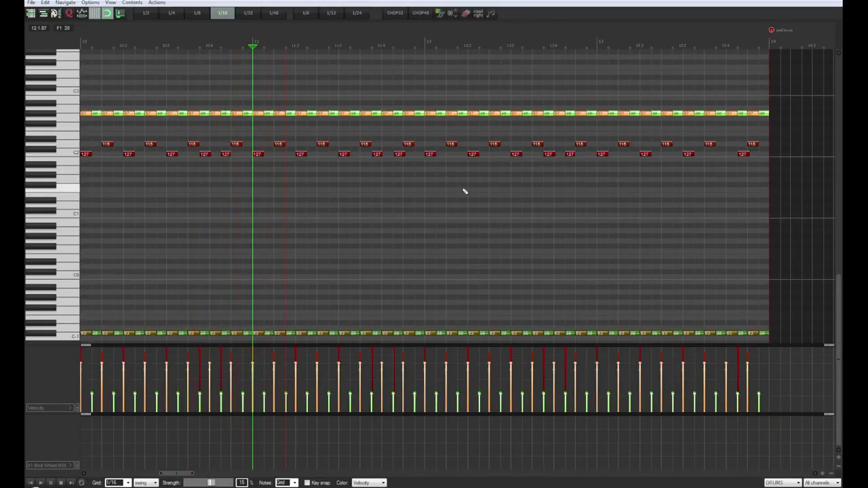
{"action": "key", "text": "Escape"}
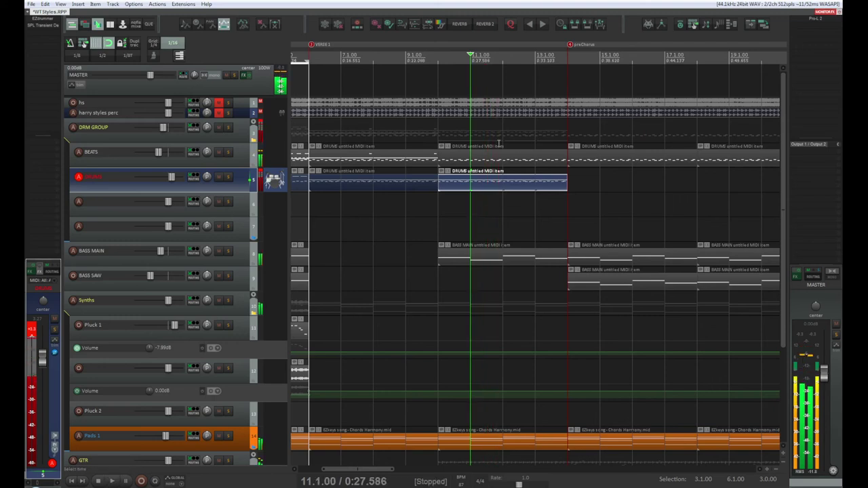
{"action": "left_click", "coordinate": [374, 58]}
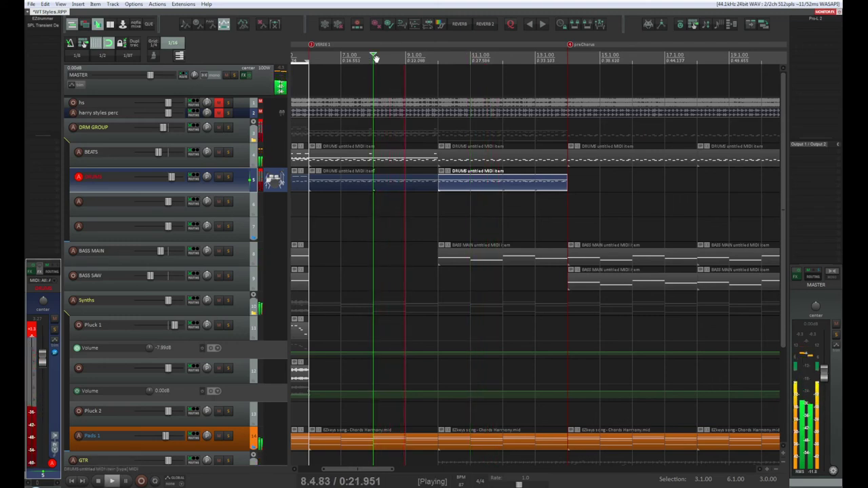
{"action": "scroll", "coordinate": [377, 59], "scroll_direction": "up", "scroll_amount": 2}
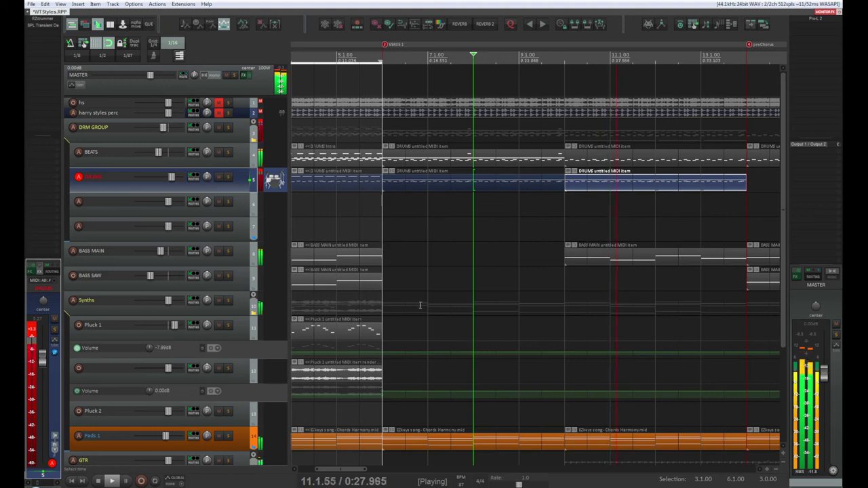
{"action": "scroll", "coordinate": [440, 313], "scroll_direction": "down", "scroll_amount": 2}
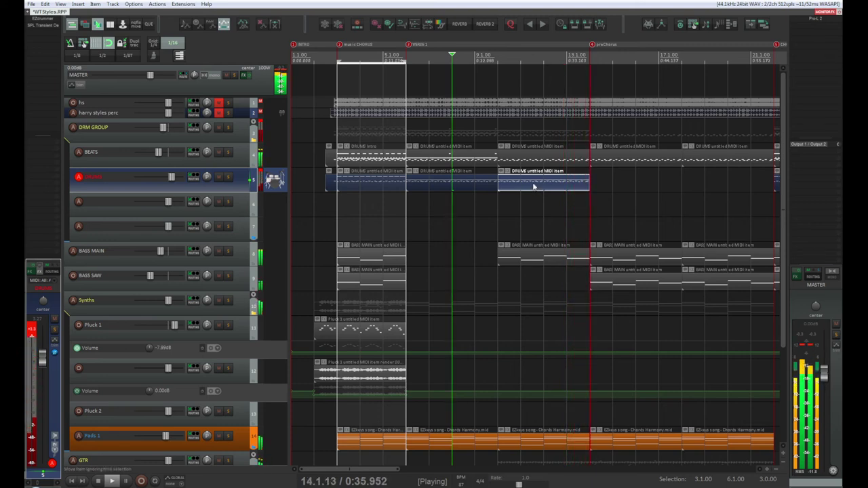
{"action": "key", "text": "space"}
{"action": "key", "text": "space"}
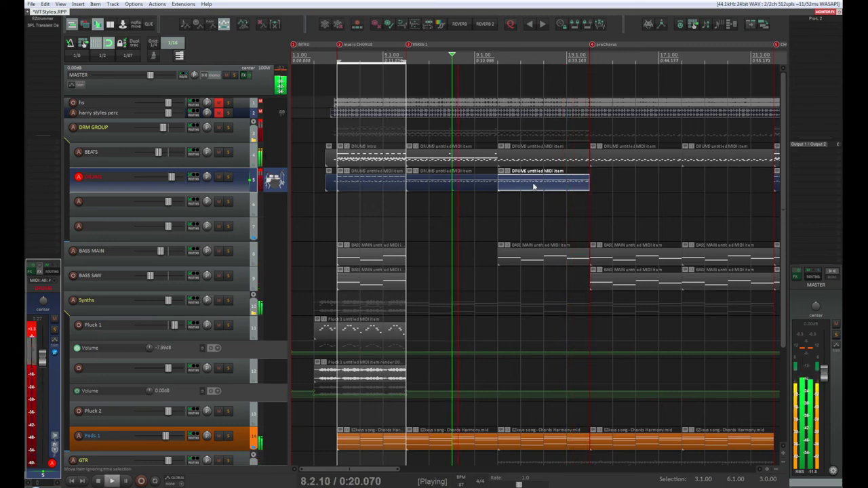
{"action": "key", "text": "space"}
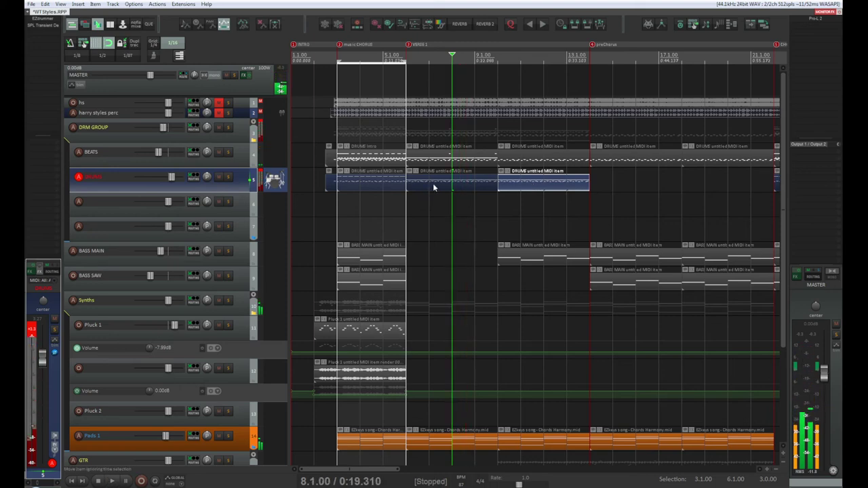
Step: Add D3 notes at velocity 127 at 7.4.50 and 9.4.50 in the measure 6 DRUMS item, and play the song from the start
{"action": "double_click", "coordinate": [436, 184]}
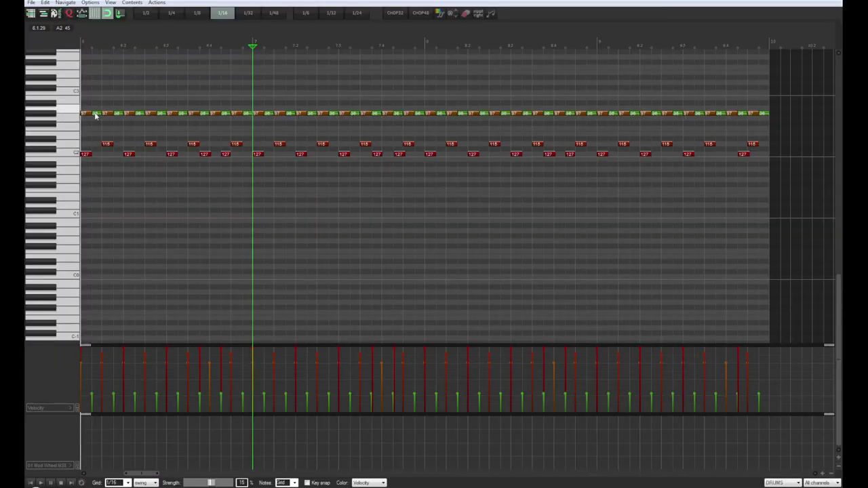
{"action": "left_click", "coordinate": [51, 84]}
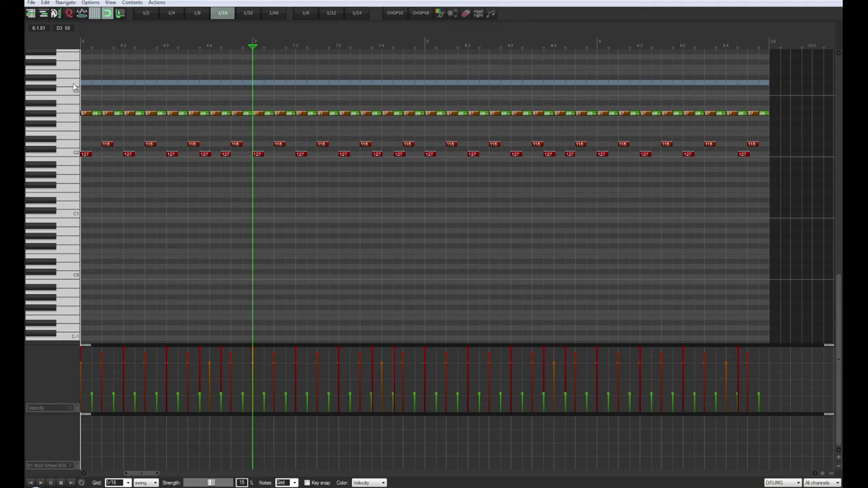
{"action": "left_click", "coordinate": [407, 83]}
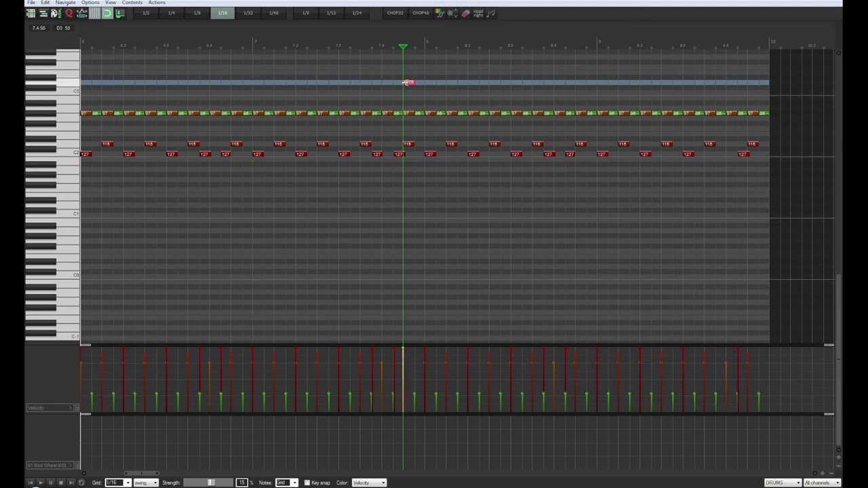
{"action": "left_click", "coordinate": [750, 83]}
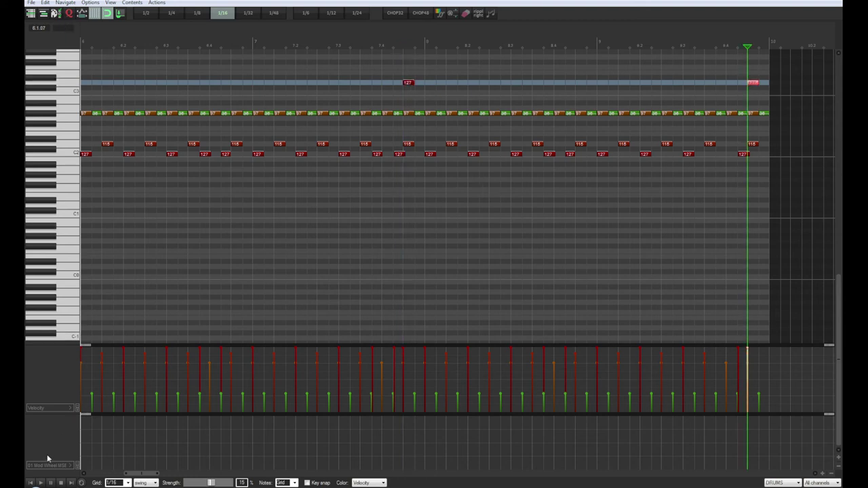
{"action": "left_click", "coordinate": [31, 483]}
{"action": "left_click", "coordinate": [38, 483]}
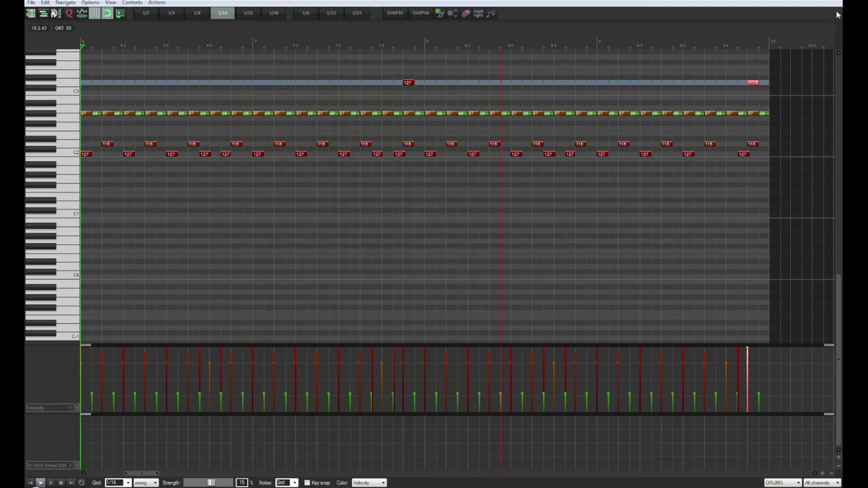
Step: Close the drum note editor, listen on through the full arrangement and stop playback
{"action": "key", "text": "Escape"}
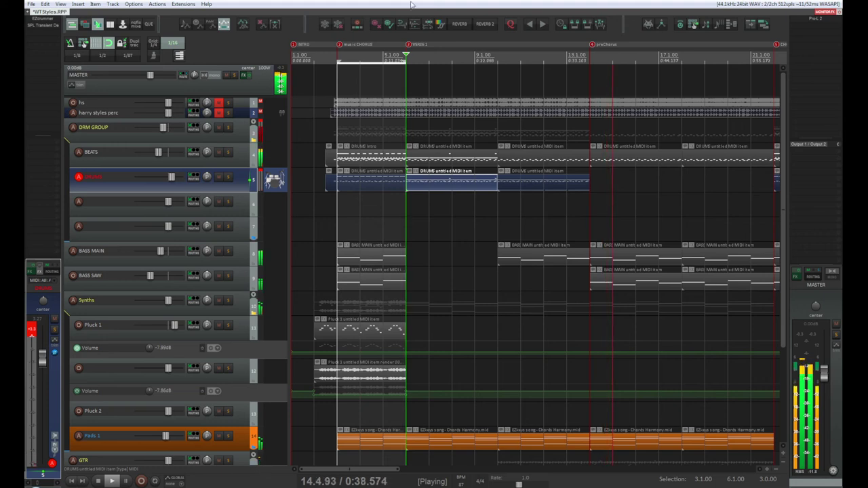
{"action": "scroll", "coordinate": [531, 270], "scroll_direction": "down", "scroll_amount": 2}
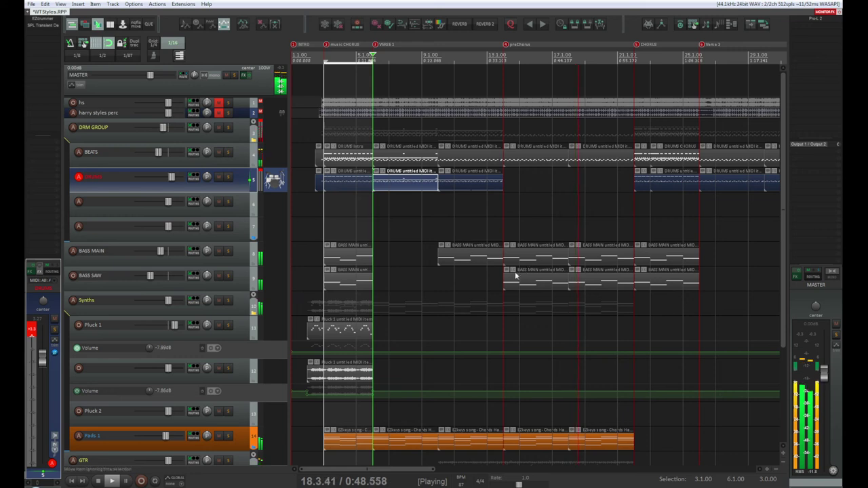
{"action": "key", "text": "space"}
Step: Set the volume envelope of the rendered Pluck 1 audio track to 0.00 dB and solo that track
{"action": "left_click", "coordinate": [338, 393]}
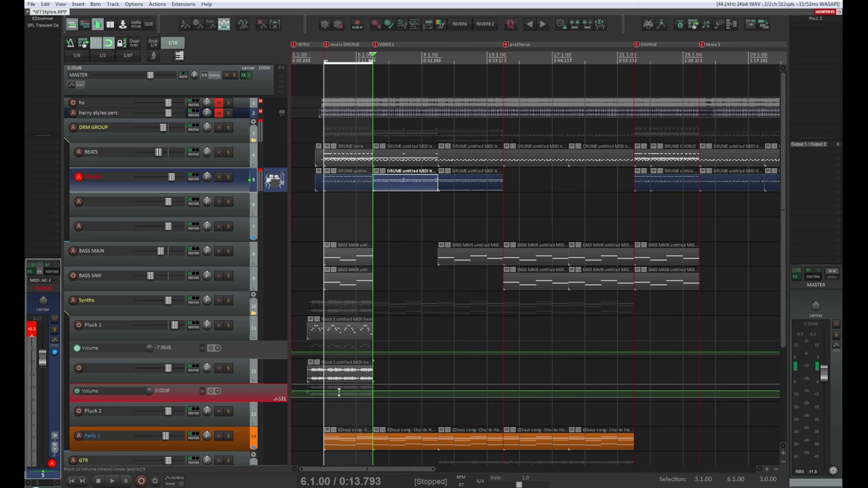
{"action": "left_click", "coordinate": [228, 370]}
{"action": "key", "text": "space"}
{"action": "key", "text": "space"}
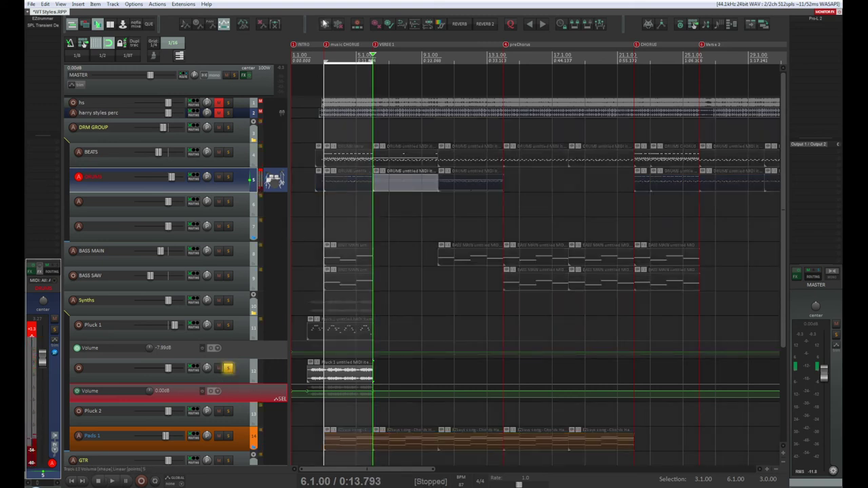
Step: Audition the soloed Pluck 1 render from the music CHORUS marker at measure 3 and stop playback
{"action": "left_click", "coordinate": [324, 56]}
{"action": "key", "text": "space"}
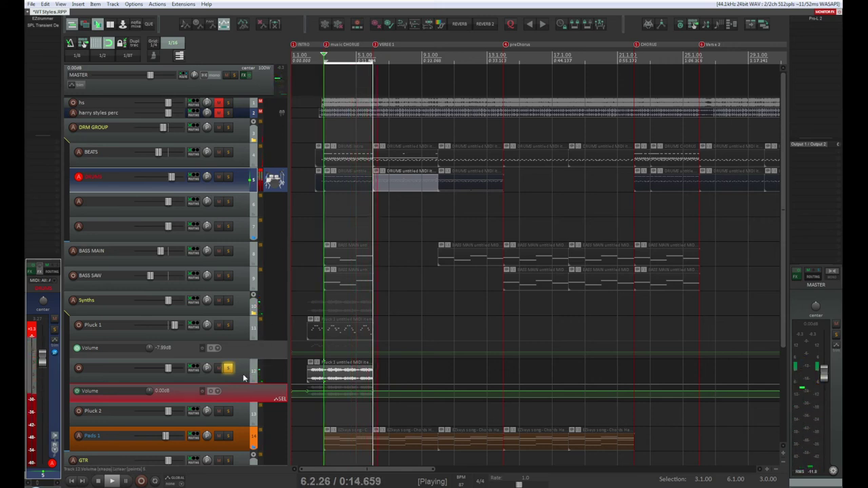
{"action": "key", "text": "space"}
{"action": "key", "text": "space"}
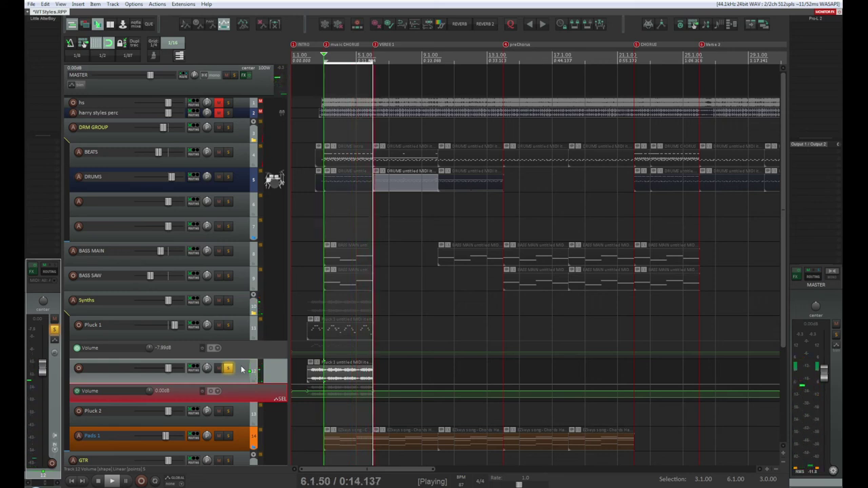
{"action": "key", "text": "space"}
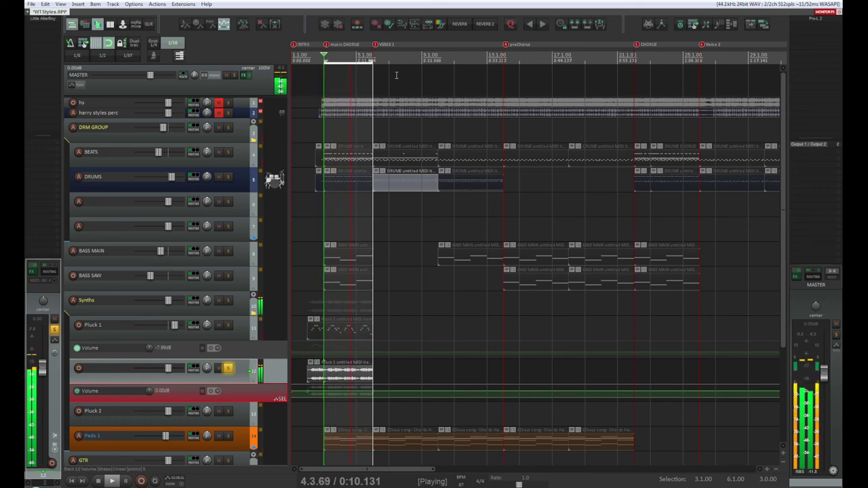
{"action": "key", "text": "space"}
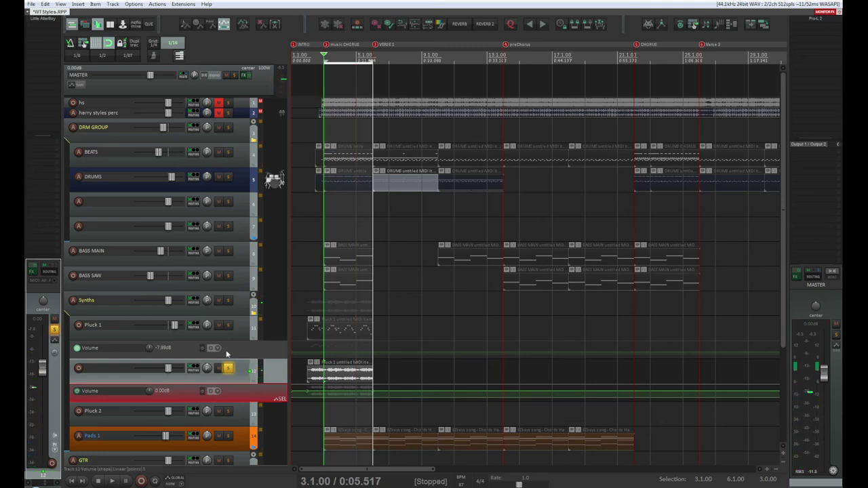
Step: Unsolo the Pluck 1 render track and replay the full mix from measure 3, stopping in the preChorus
{"action": "left_click", "coordinate": [228, 368]}
{"action": "key", "text": "space"}
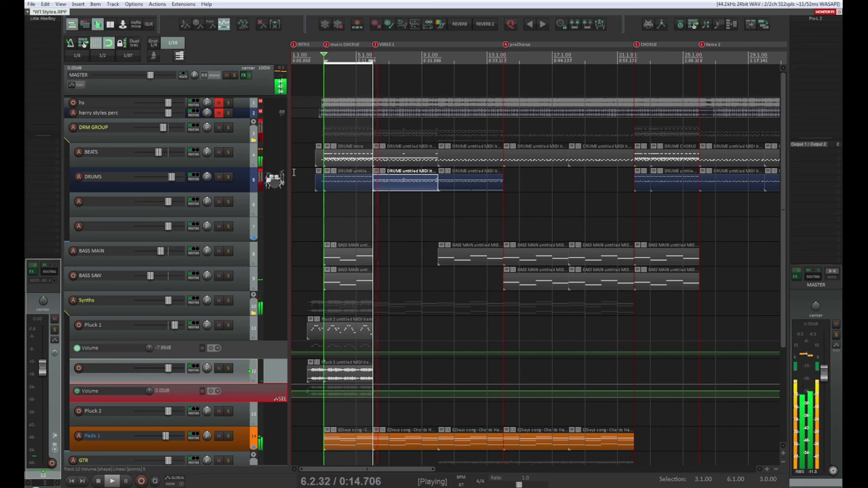
{"action": "key", "text": "space"}
{"action": "key", "text": "space"}
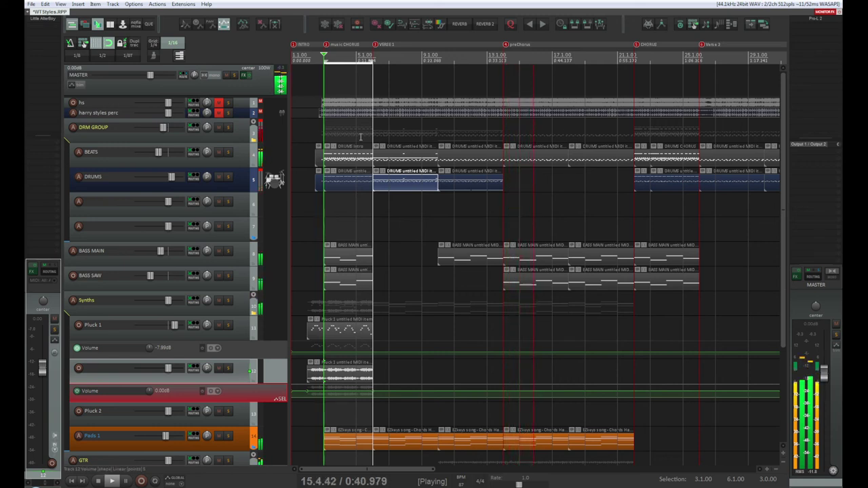
{"action": "key", "text": "space"}
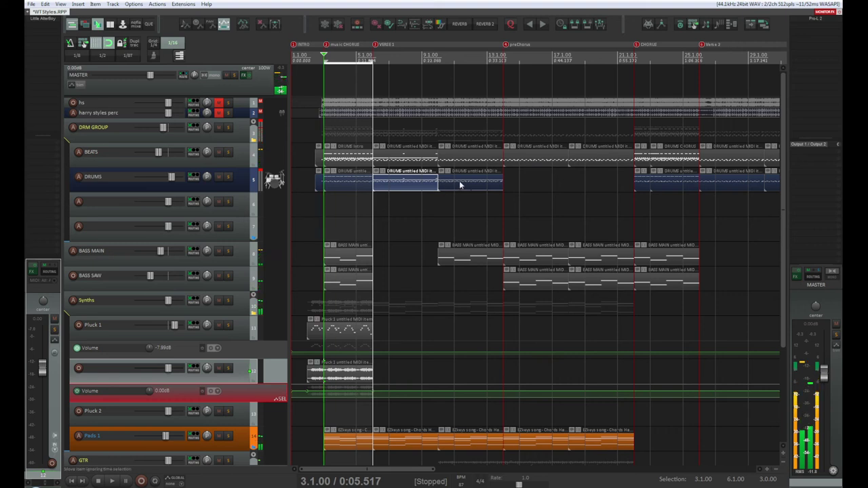
Step: Delete the preChorus items on the BEATS track and replace the second Verse 1 item with a copy of the first at 10.1.00
{"action": "left_click", "coordinate": [468, 179]}
{"action": "left_click", "coordinate": [535, 158]}
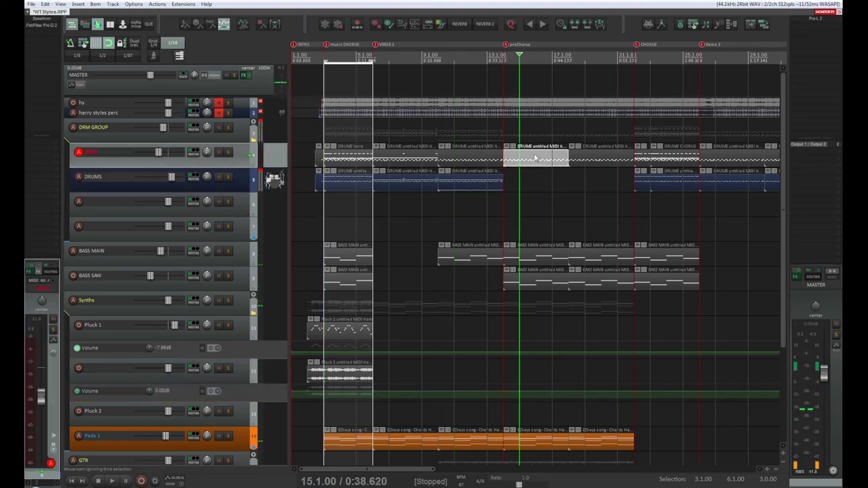
{"action": "left_click", "coordinate": [490, 164]}
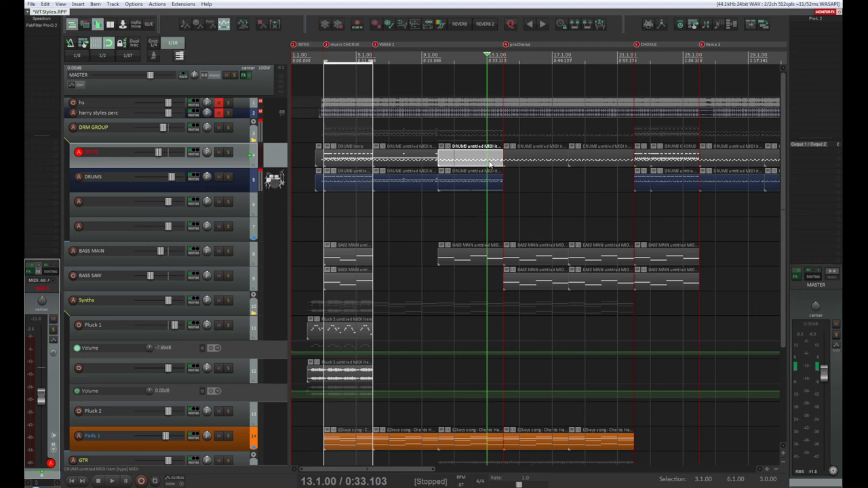
{"action": "mouse_move", "coordinate": [490, 163]}
{"action": "left_mouse_down"}
{"action": "mouse_move", "coordinate": [582, 159]}
{"action": "mouse_move", "coordinate": [414, 161]}
{"action": "mouse_move", "coordinate": [487, 158]}
{"action": "left_mouse_up"}
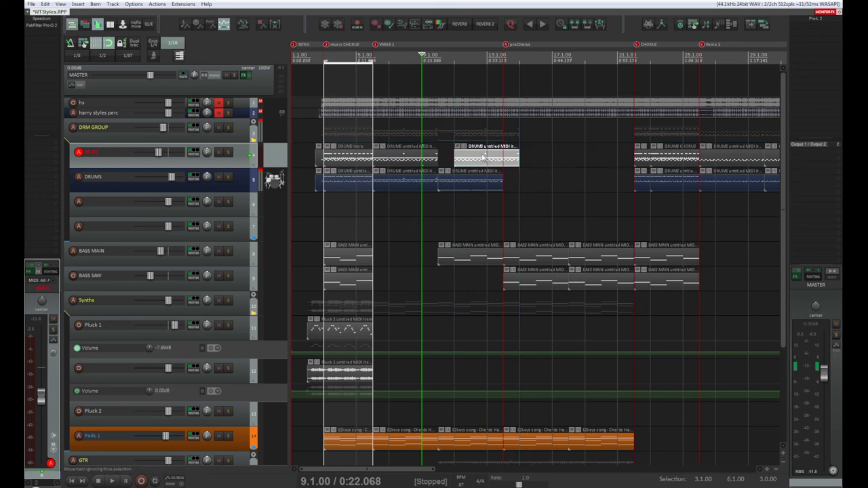
{"action": "scroll", "coordinate": [484, 163], "scroll_direction": "up", "scroll_amount": 3}
{"action": "left_click_drag", "start_coordinate": [610, 166], "coordinate": [579, 167]}
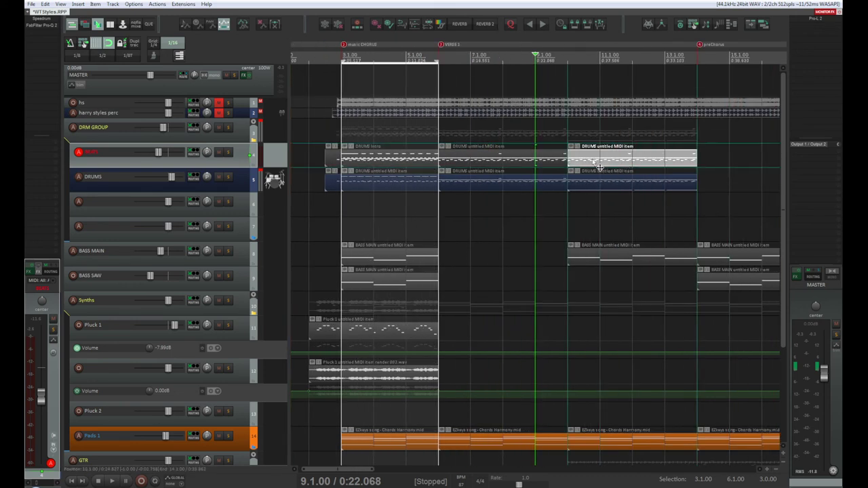
Step: Play the arrangement from 10.1.00 to check the replaced BEATS item
{"action": "left_click", "coordinate": [568, 61]}
{"action": "key", "text": "space"}
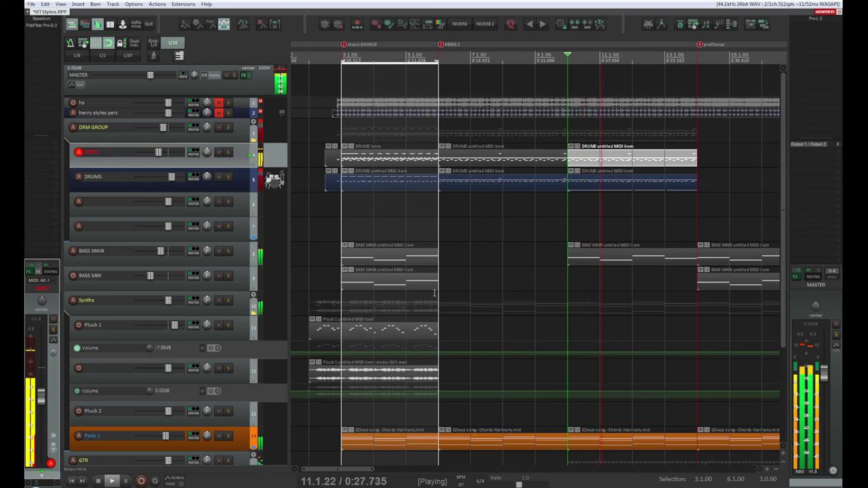
{"action": "key", "text": "space"}
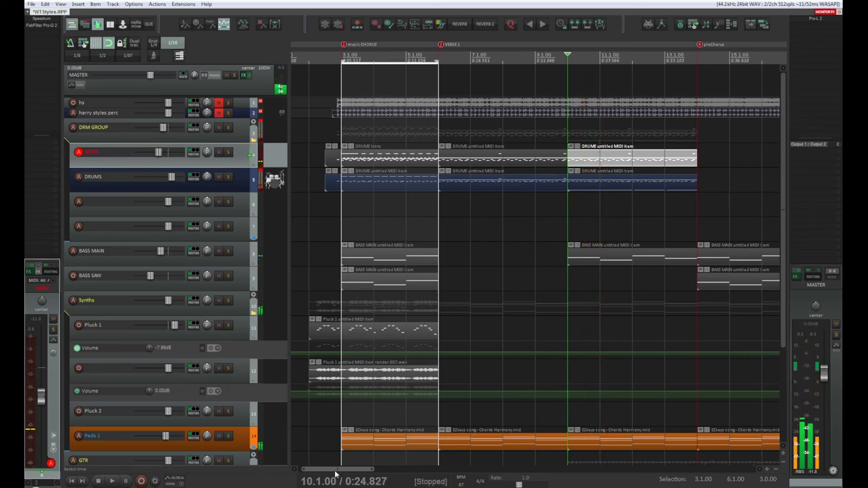
Step: Copy the second Verse 1 item on the DRUMS track to the start of the preChorus at 14.1.00
{"action": "scroll", "coordinate": [380, 470], "scroll_direction": "right", "scroll_amount": 5}
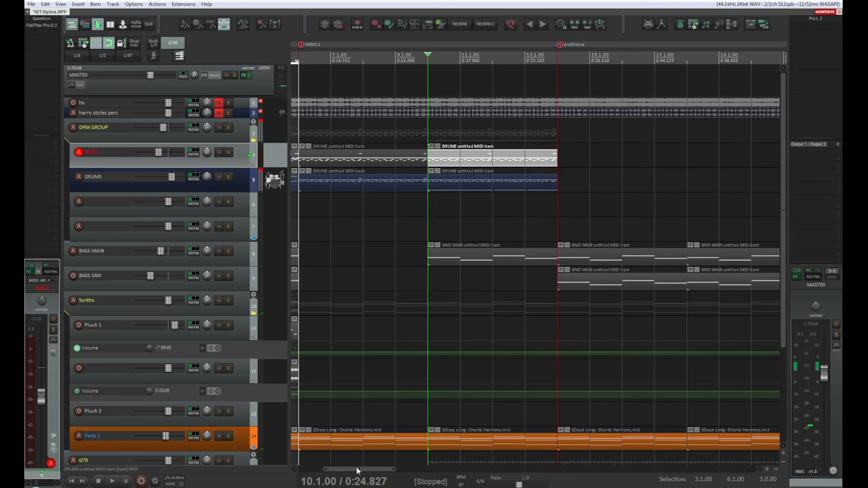
{"action": "scroll", "coordinate": [358, 470], "scroll_direction": "left", "scroll_amount": 1}
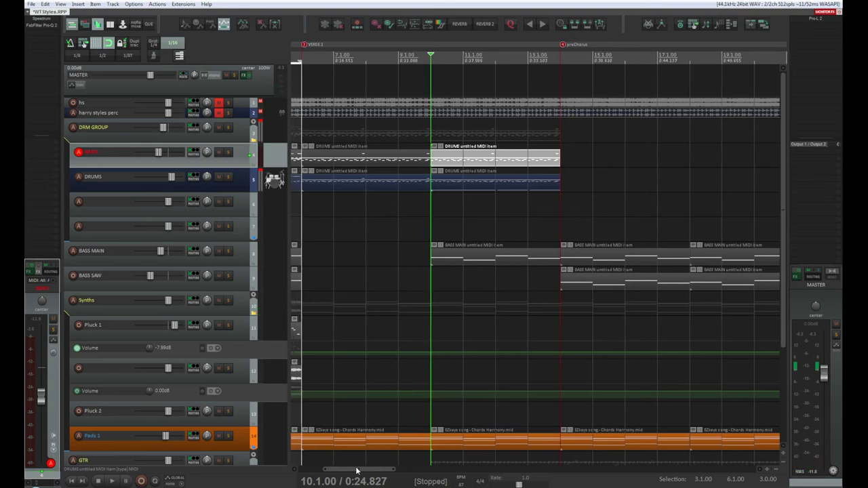
{"action": "left_click", "coordinate": [482, 186]}
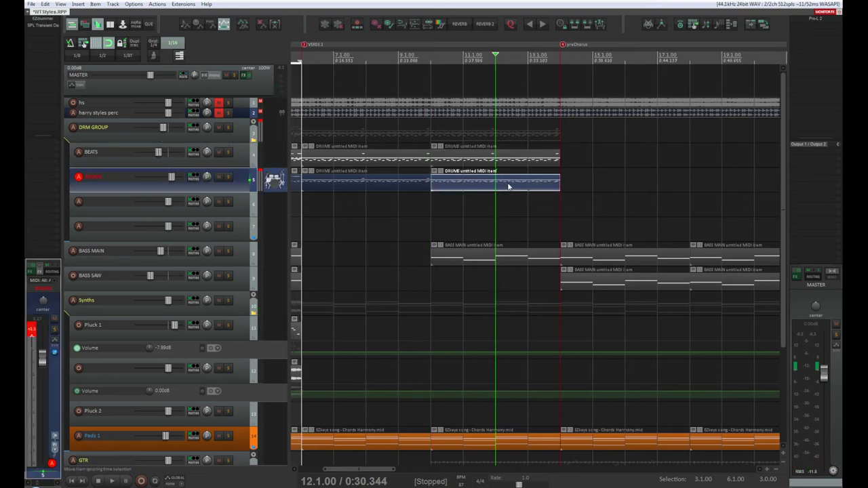
{"action": "left_click_drag", "start_coordinate": [500, 188], "coordinate": [636, 185]}
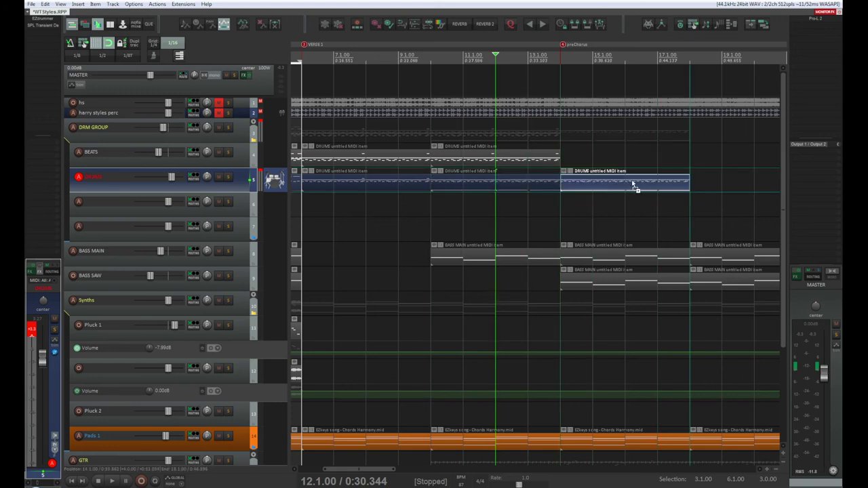
{"action": "scroll", "coordinate": [608, 352], "scroll_direction": "down", "scroll_amount": 2}
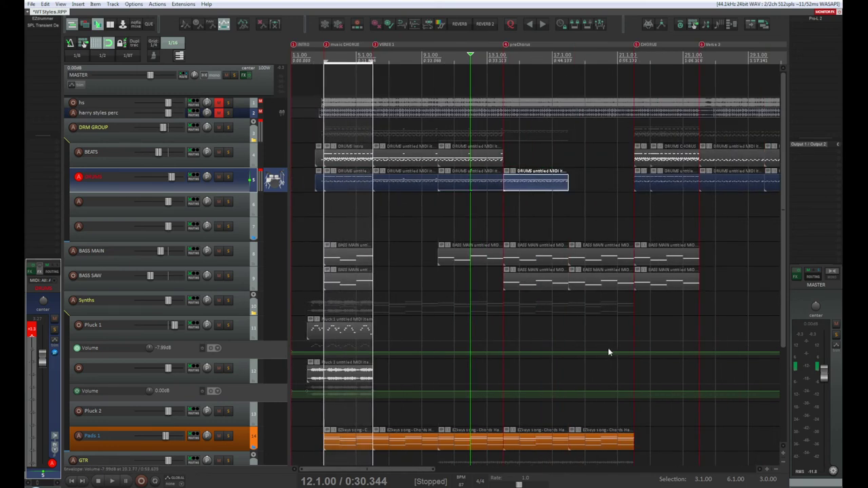
Step: Audition low piano-roll keys, including E1, in the copied preChorus DRUMS item, and remove that copy from the arrangement
{"action": "double_click", "coordinate": [519, 183]}
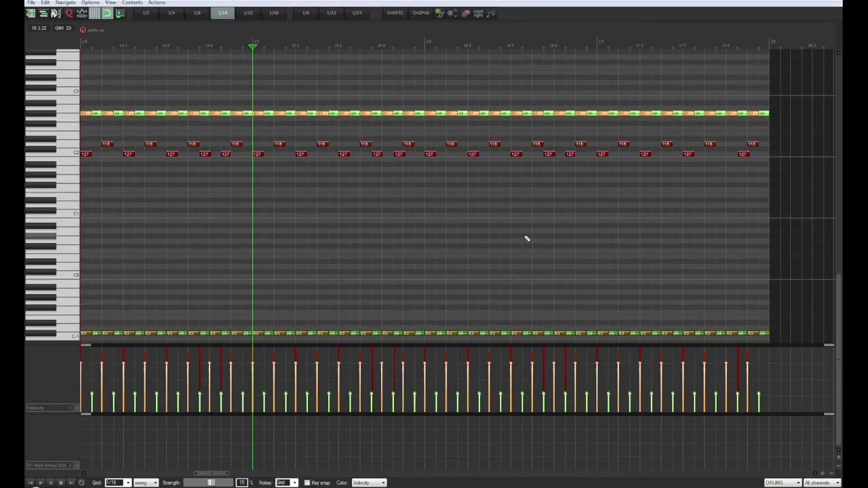
{"action": "left_click", "coordinate": [53, 237]}
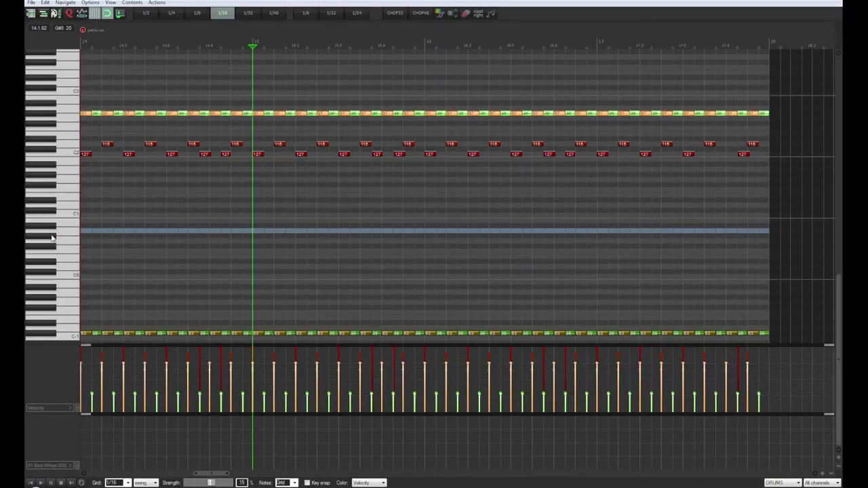
{"action": "left_click", "coordinate": [59, 198]}
{"action": "left_click", "coordinate": [59, 198]}
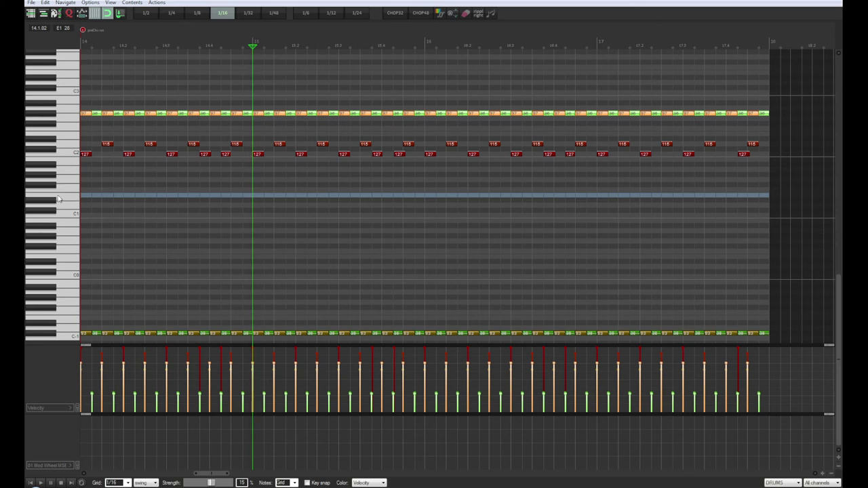
{"action": "scroll", "coordinate": [380, 235], "scroll_direction": "down", "scroll_amount": 5}
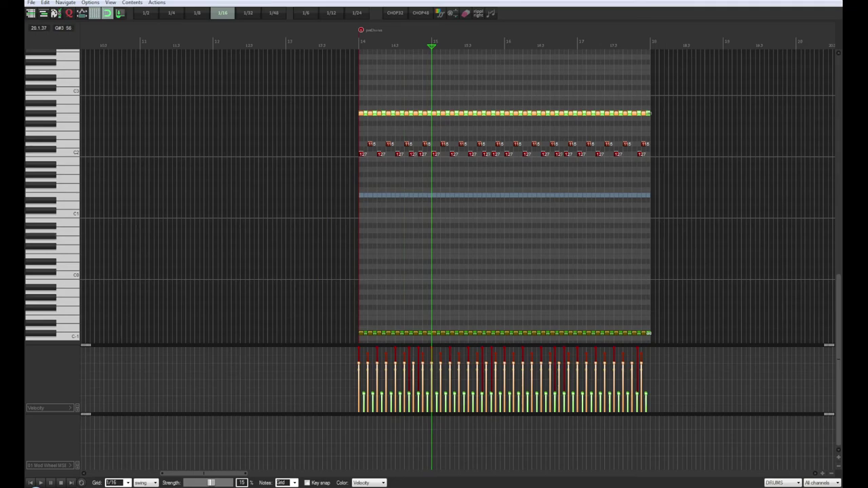
{"action": "key", "text": "Escape"}
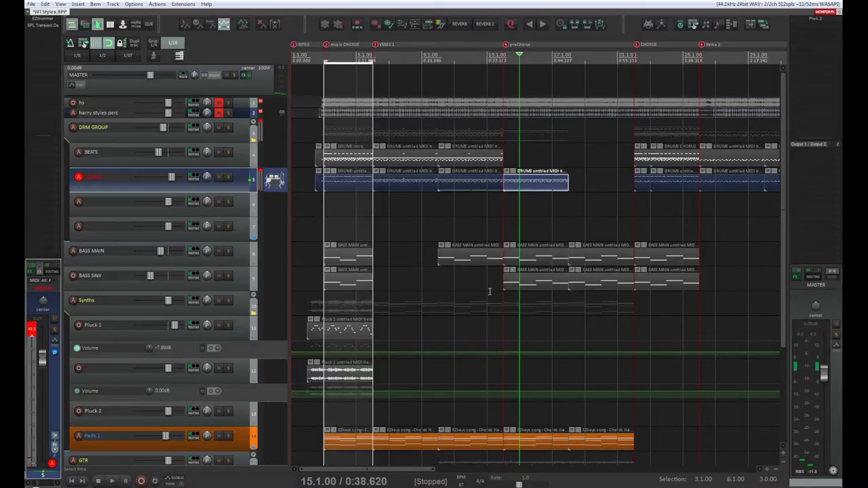
{"action": "double_click", "coordinate": [531, 182]}
{"action": "key", "text": "Escape"}
Step: Compare the MIDI notes of the second and first Verse 1 items on the DRUMS track
{"action": "left_click", "coordinate": [459, 186]}
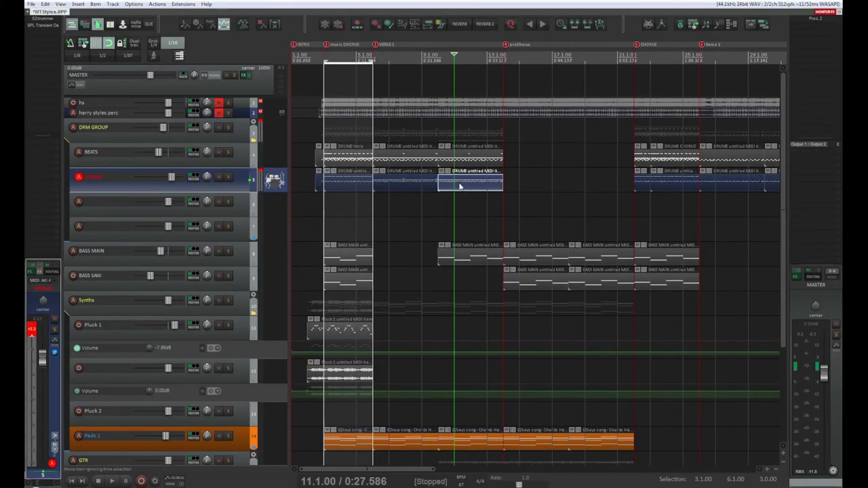
{"action": "double_click", "coordinate": [459, 187]}
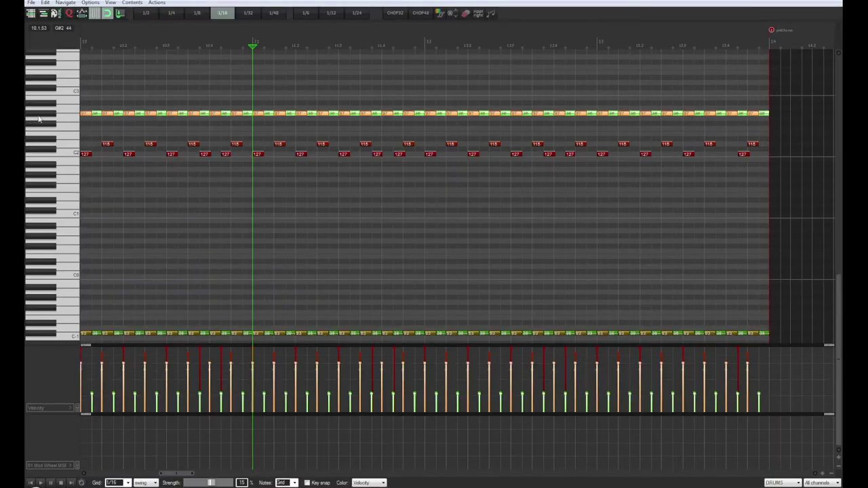
{"action": "key", "text": "Escape"}
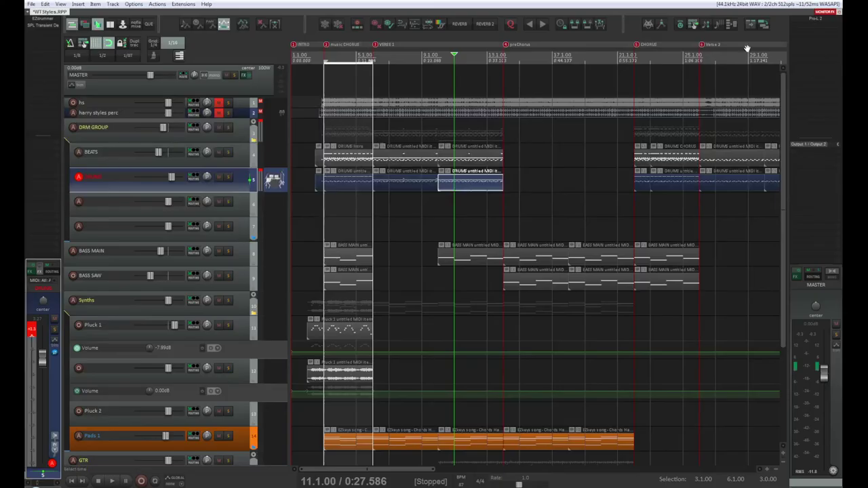
{"action": "double_click", "coordinate": [415, 185]}
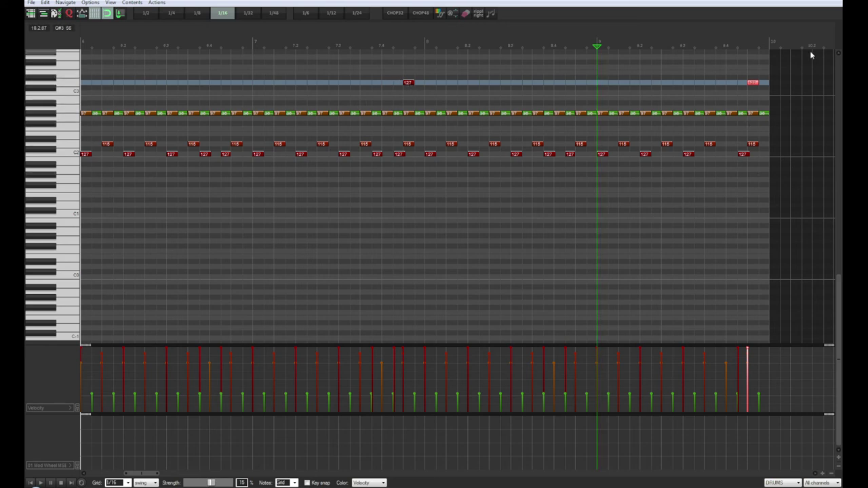
{"action": "key", "text": "Escape"}
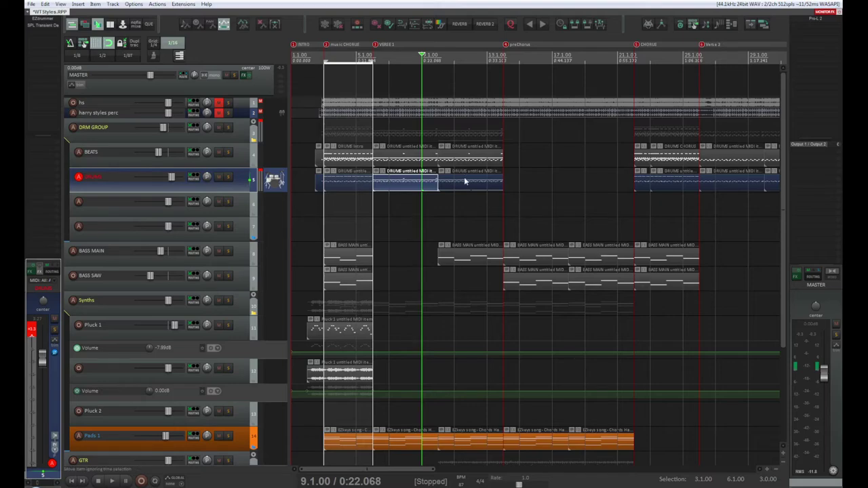
Step: Add 1/16 D3 notes on the last off-beats of bars 11 and 13 in the second Verse 1 DRUMS item
{"action": "double_click", "coordinate": [465, 181]}
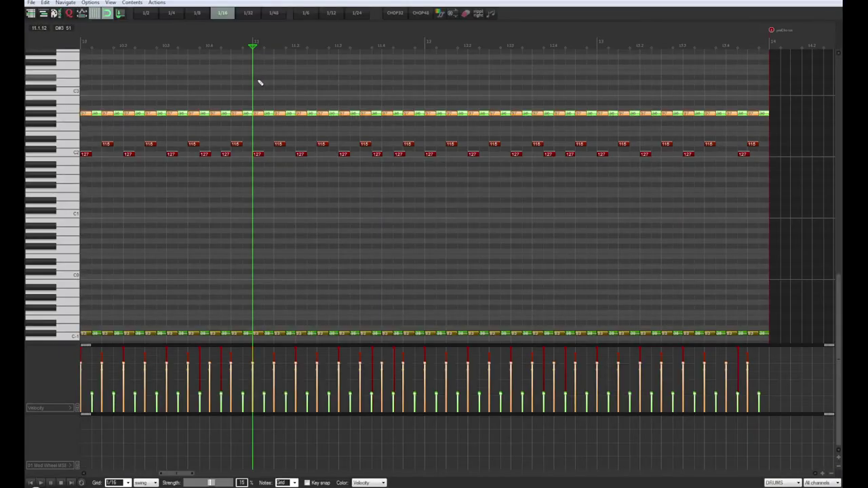
{"action": "left_click", "coordinate": [409, 84]}
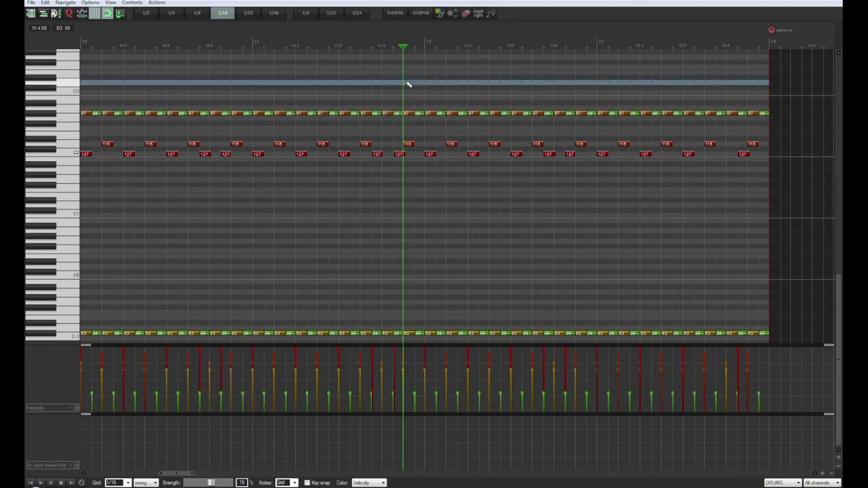
{"action": "left_click", "coordinate": [408, 84]}
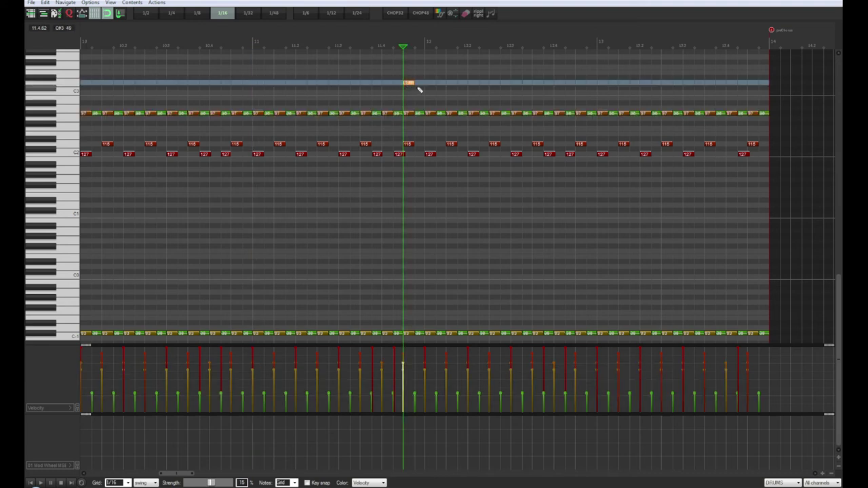
{"action": "left_click", "coordinate": [752, 84]}
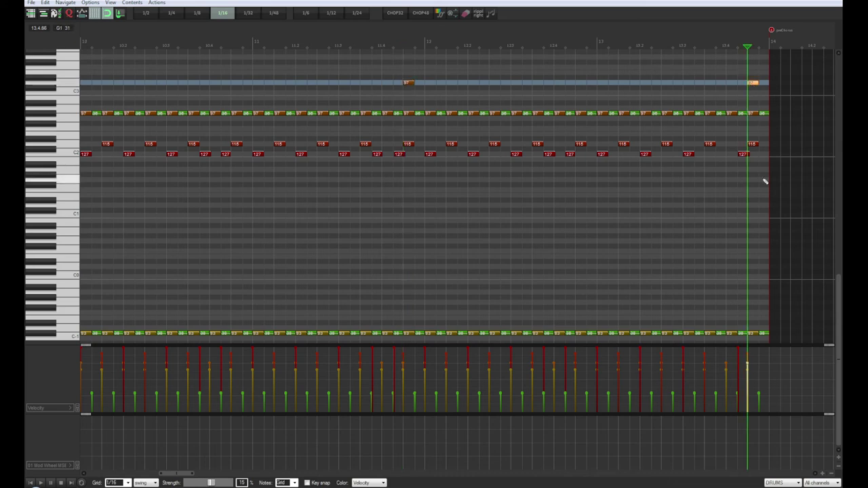
{"action": "key", "text": "Escape"}
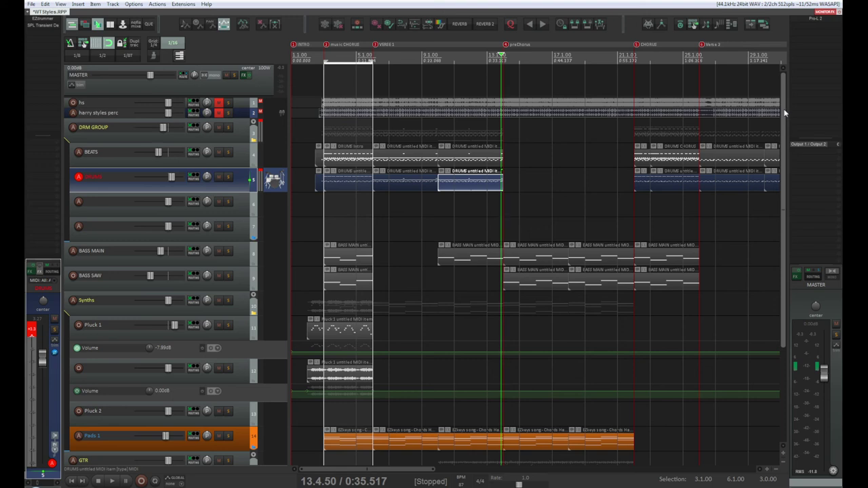
Step: Copy the edited second Verse 1 DRUMS item to 14.1.00 in the preChorus and check the copy's notes
{"action": "left_click", "coordinate": [454, 187]}
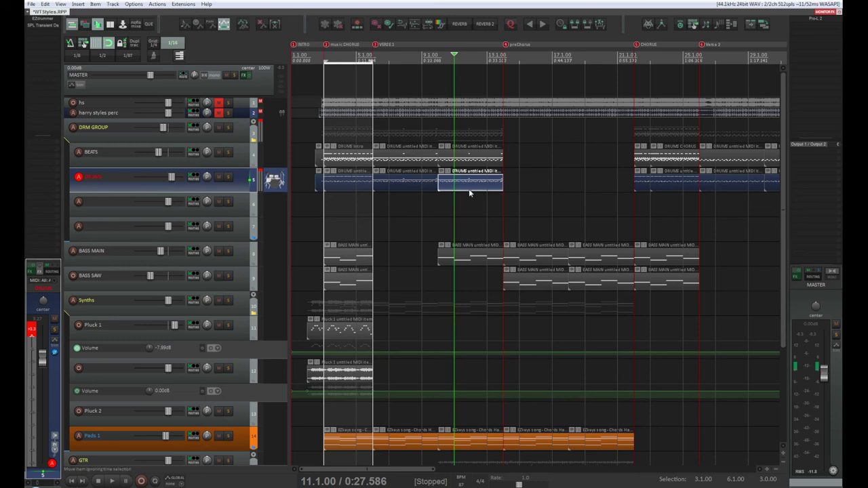
{"action": "scroll", "coordinate": [469, 189], "scroll_direction": "up", "scroll_amount": 2}
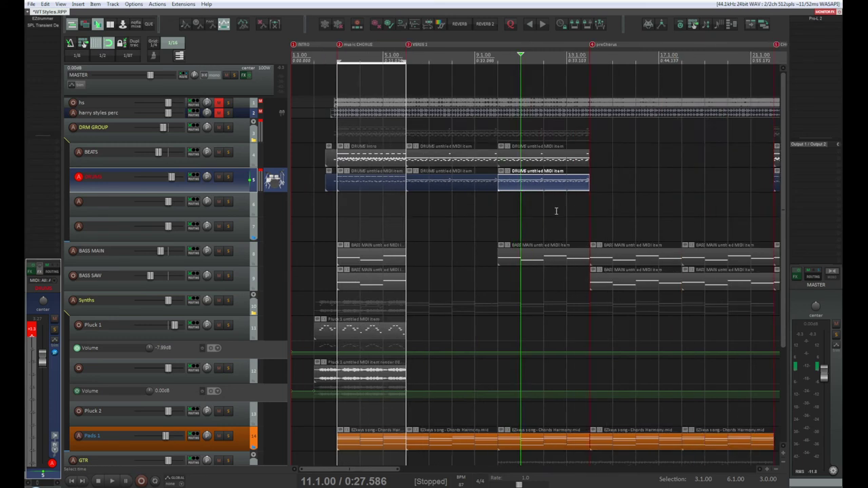
{"action": "key", "text": "ctrl+d"}
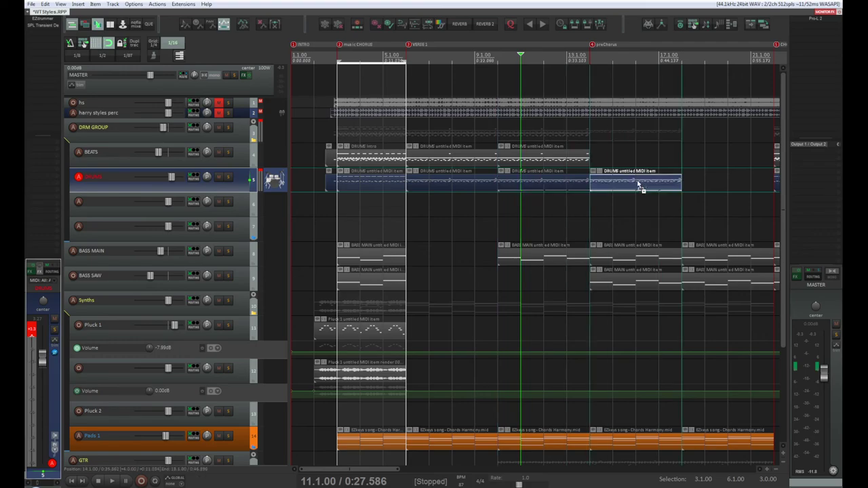
{"action": "double_click", "coordinate": [620, 184]}
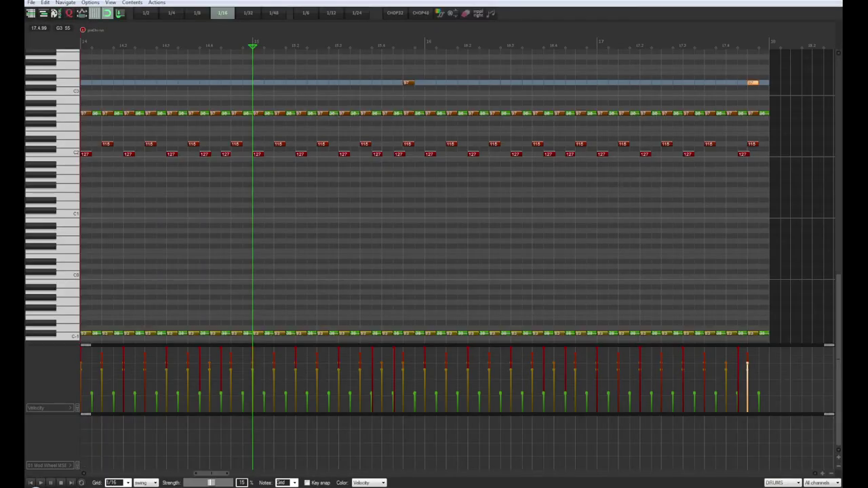
{"action": "key", "text": "Escape"}
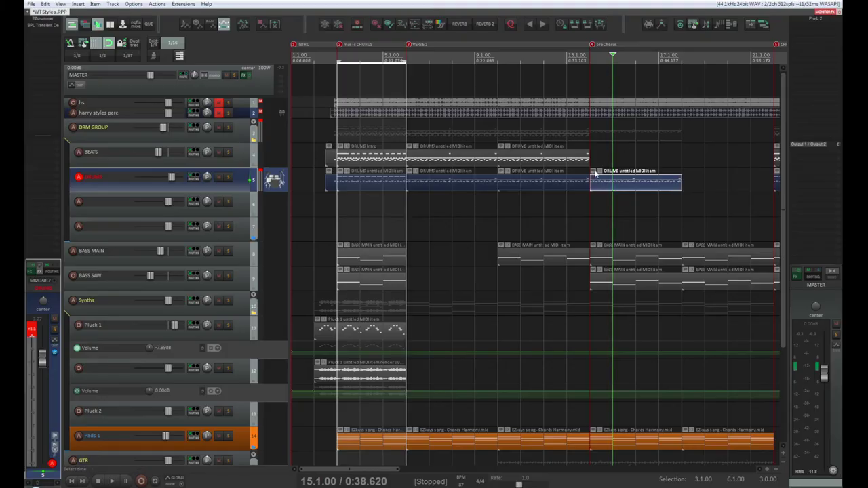
Step: Set the time selection from 14.1.00 to 18.1.00, enable repeat, and play the looped preChorus section
{"action": "left_click_drag", "start_coordinate": [591, 175], "coordinate": [682, 171]}
{"action": "key", "text": "space"}
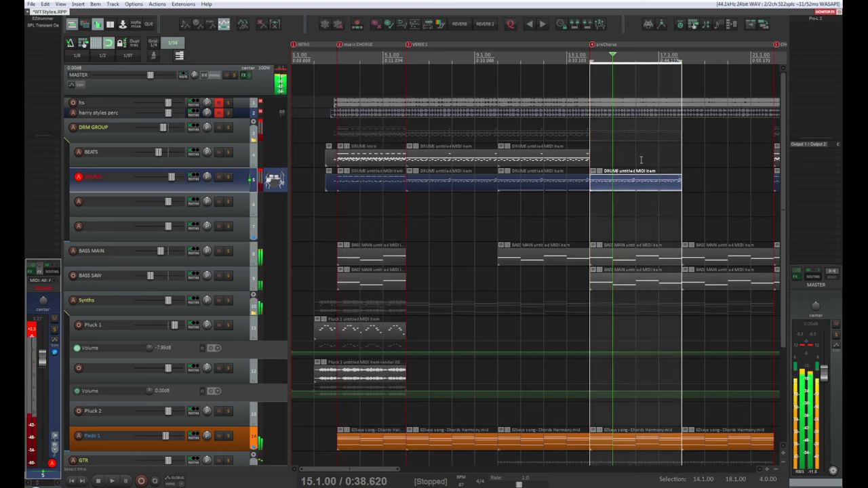
{"action": "left_click", "coordinate": [98, 480]}
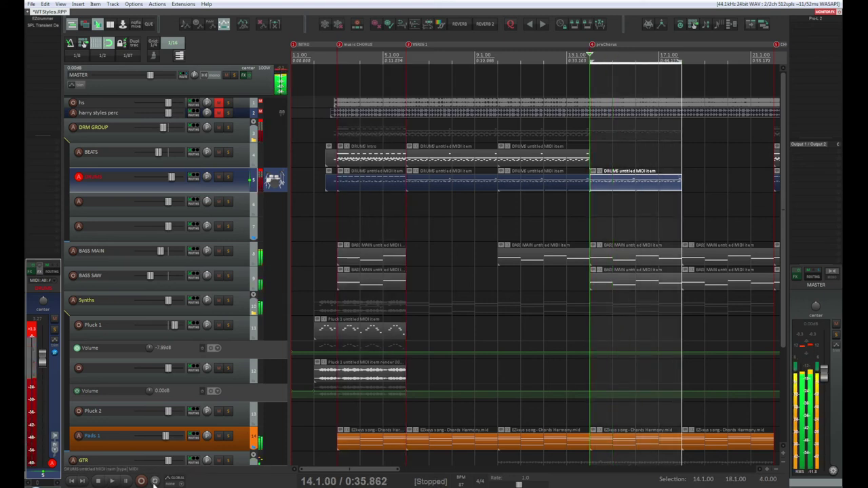
{"action": "key", "text": "space"}
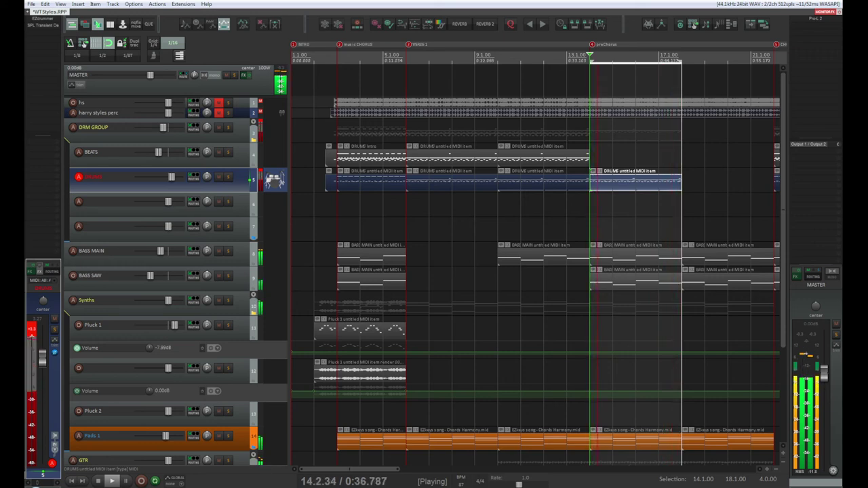
{"action": "key", "text": "space"}
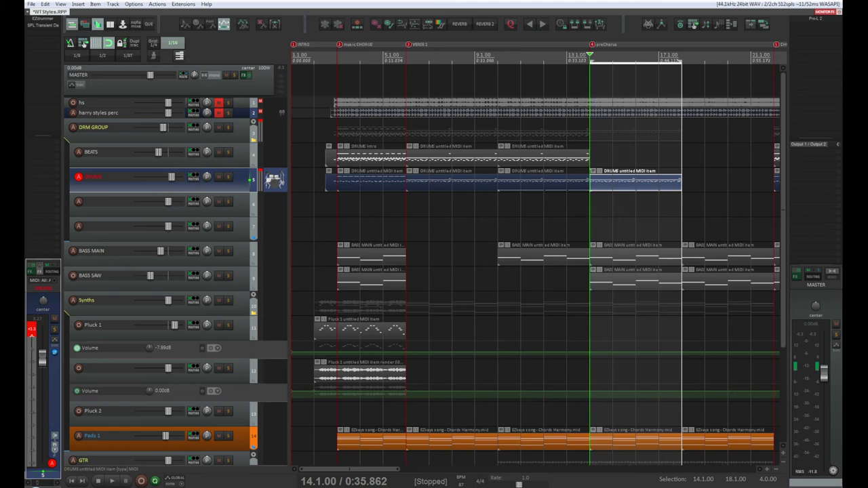
Step: Open the preChorus DRUMS item's notes and audition G2 and E3 around playback from 14.1.00
{"action": "double_click", "coordinate": [614, 189]}
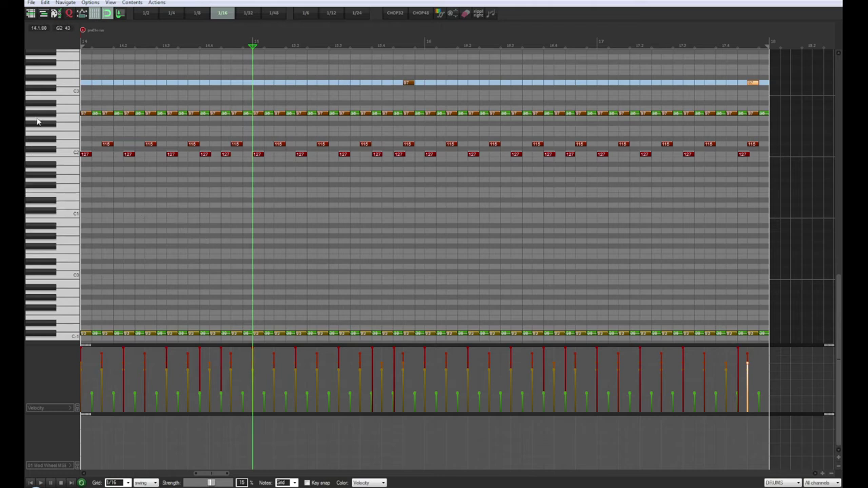
{"action": "left_click", "coordinate": [38, 118]}
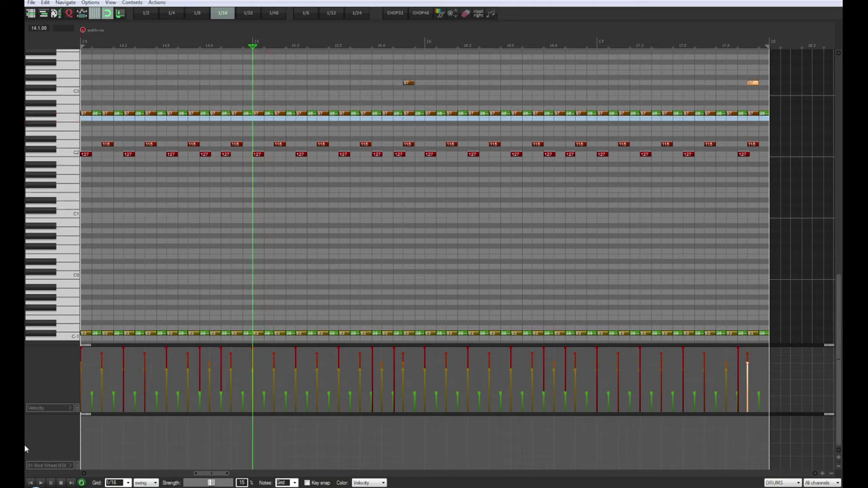
{"action": "left_click", "coordinate": [31, 483]}
{"action": "left_click", "coordinate": [39, 483]}
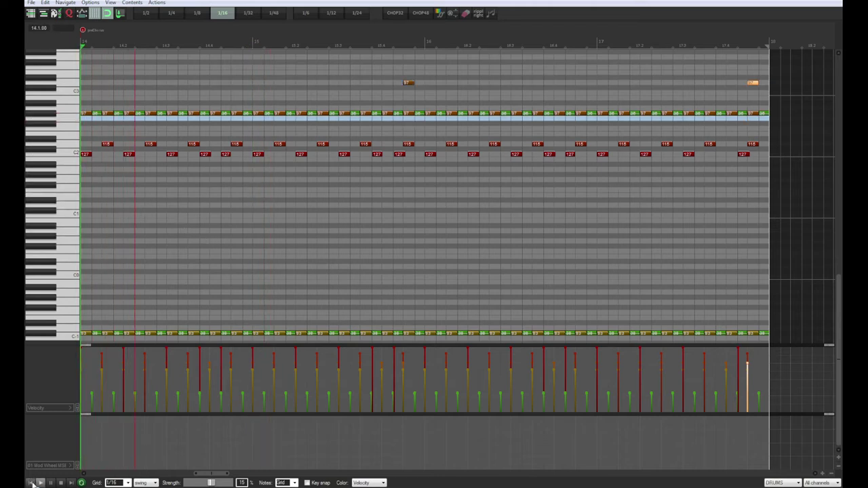
{"action": "left_click", "coordinate": [68, 73]}
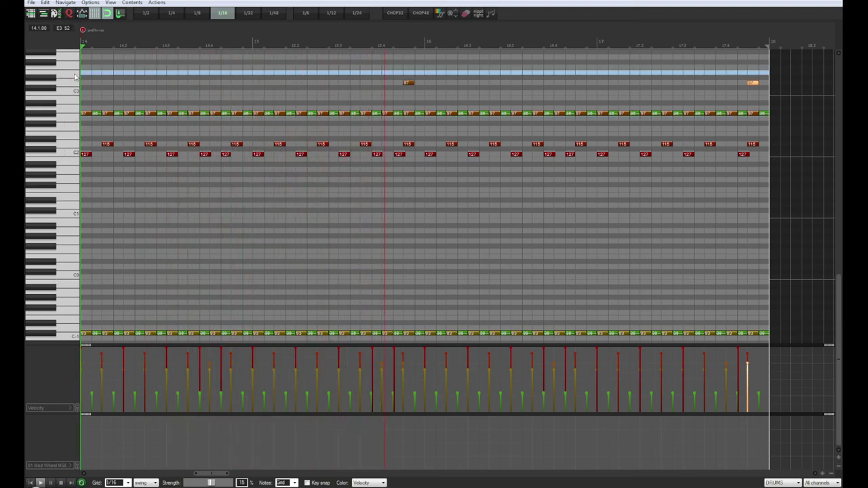
Step: Add a 1/16 E3 note at 14.1.00 in the preChorus DRUMS item and lower its velocity to 44
{"action": "left_click", "coordinate": [84, 73]}
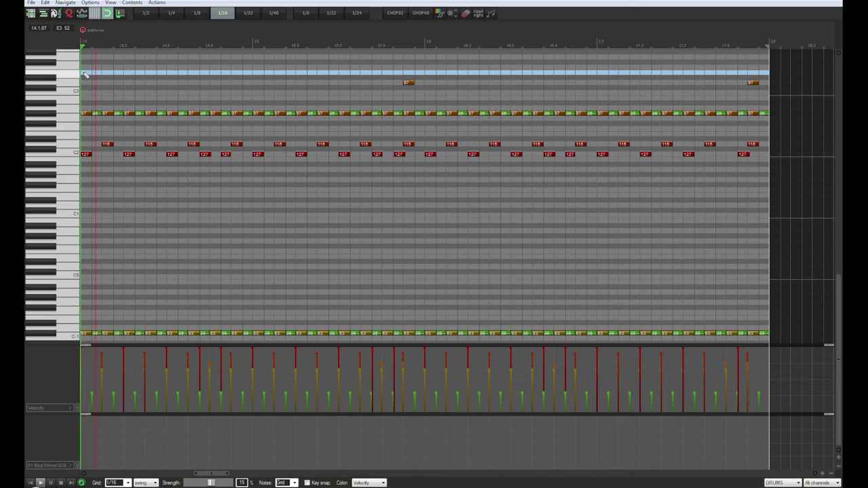
{"action": "left_click", "coordinate": [86, 73]}
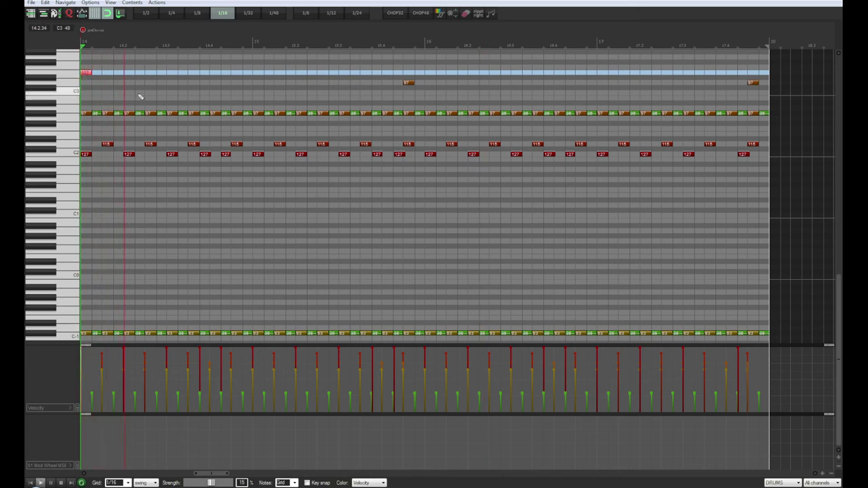
{"action": "left_click", "coordinate": [87, 76]}
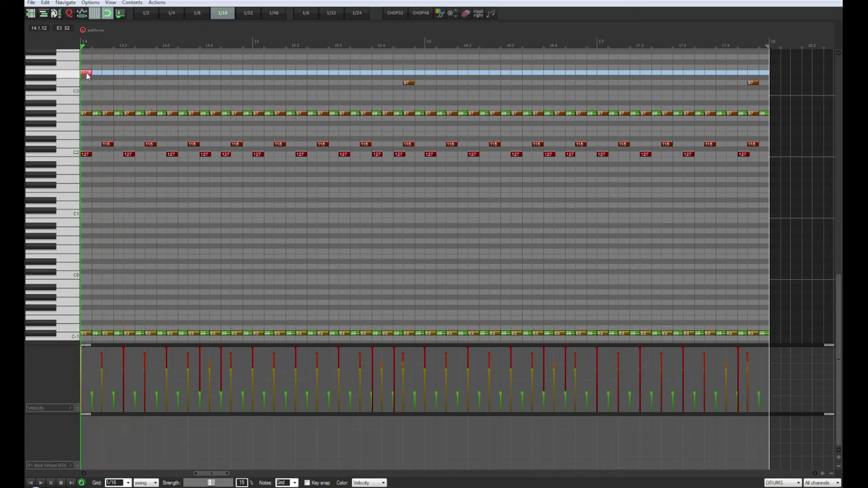
{"action": "left_click", "coordinate": [85, 95]}
{"action": "key", "text": "space"}
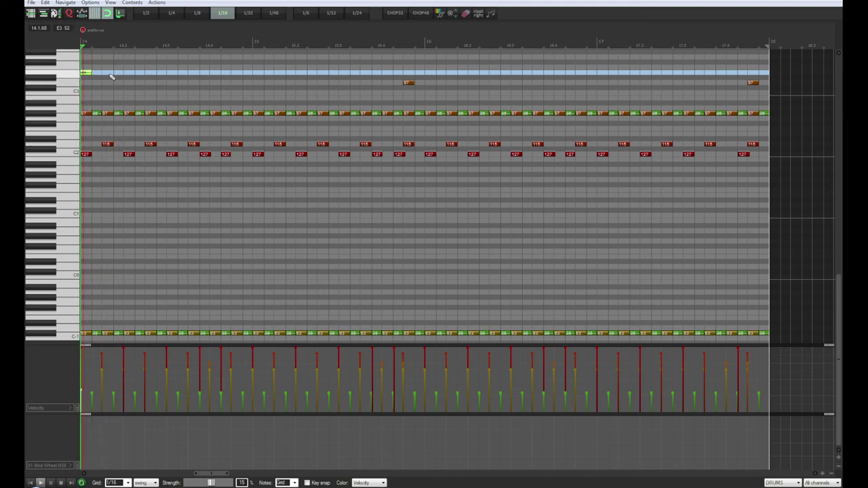
Step: Add 1/16 E3 notes one sixteenth before 14.3, at 15.1.00, one sixteenth after 15.3, and at 16.1.00
{"action": "key", "text": "space"}
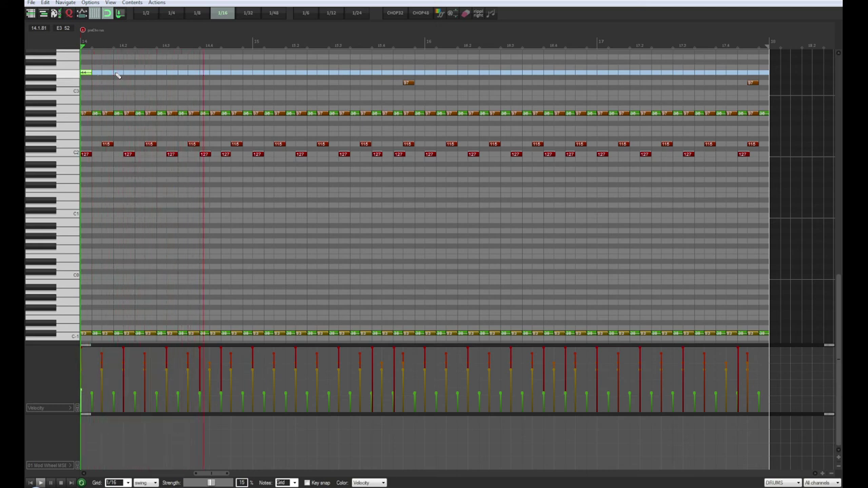
{"action": "left_click", "coordinate": [160, 72]}
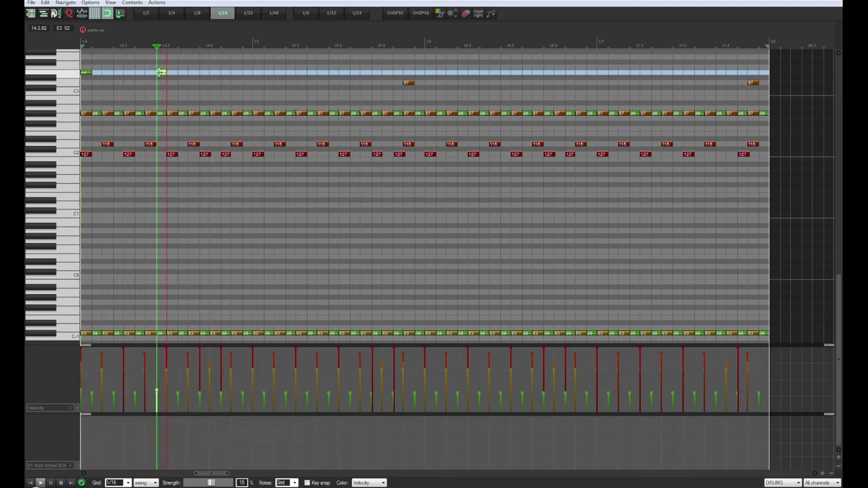
{"action": "left_click", "coordinate": [254, 71]}
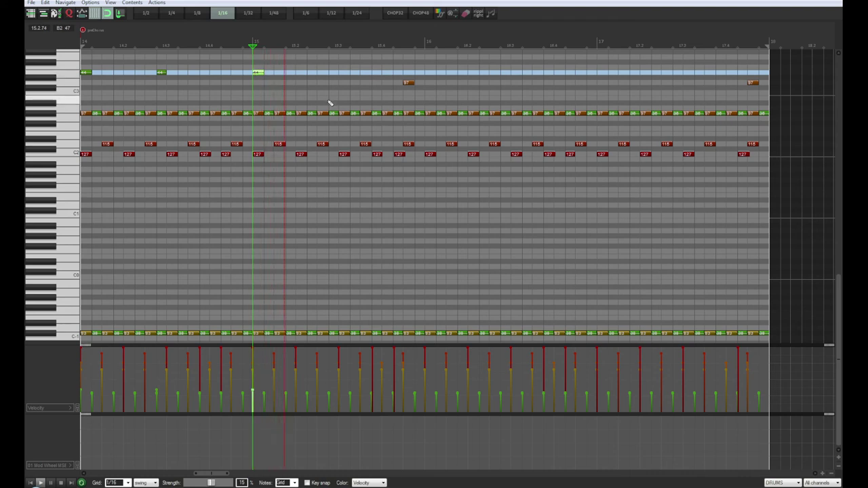
{"action": "left_click", "coordinate": [353, 71]}
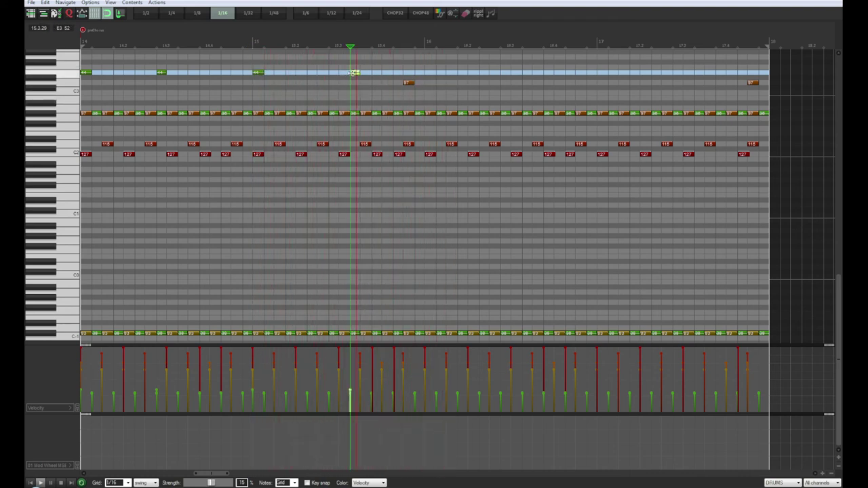
{"action": "left_click", "coordinate": [429, 71]}
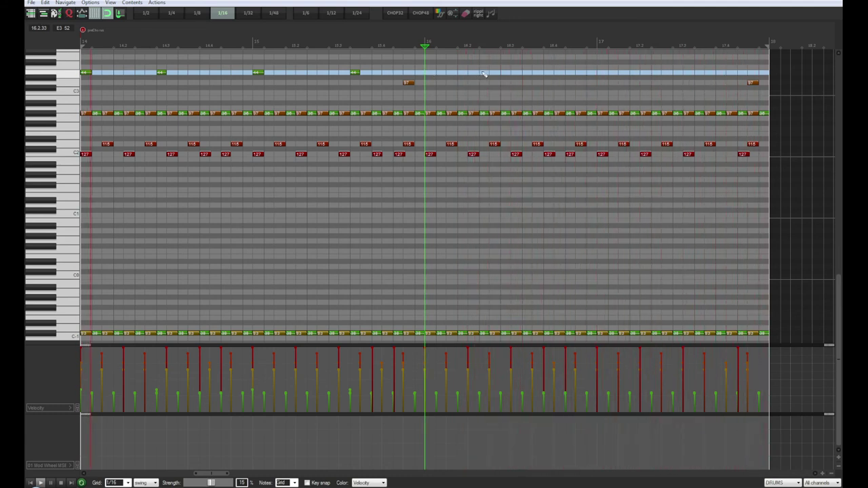
{"action": "left_click", "coordinate": [430, 73]}
{"action": "key", "text": "space"}
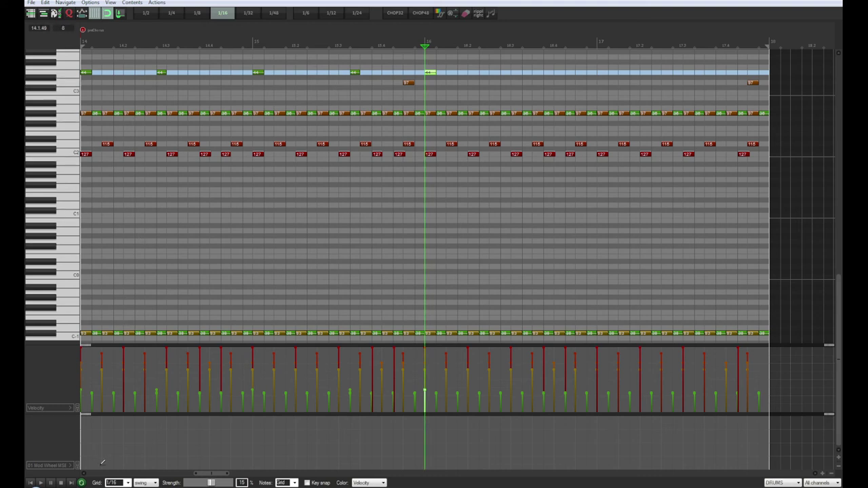
Step: Move the two off-beat E3 notes onto beat 3 of bars 14 and 15 and play the pattern
{"action": "left_click_drag", "start_coordinate": [194, 475], "coordinate": [201, 478]}
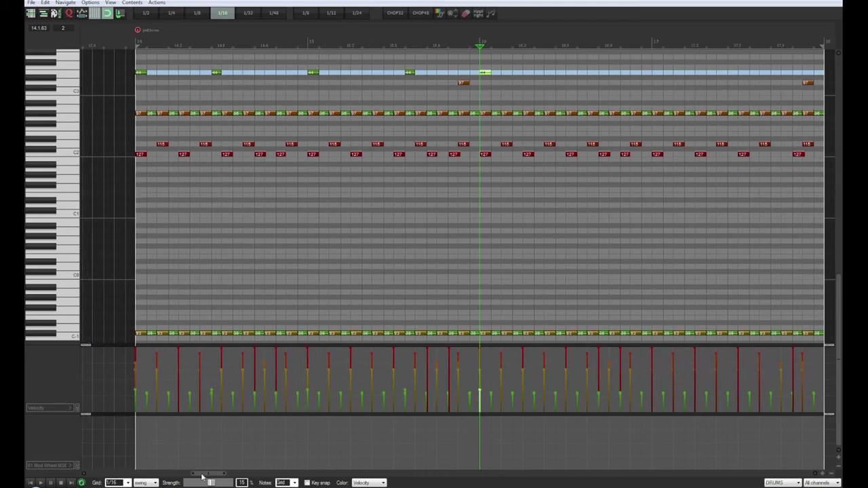
{"action": "left_click", "coordinate": [217, 73]}
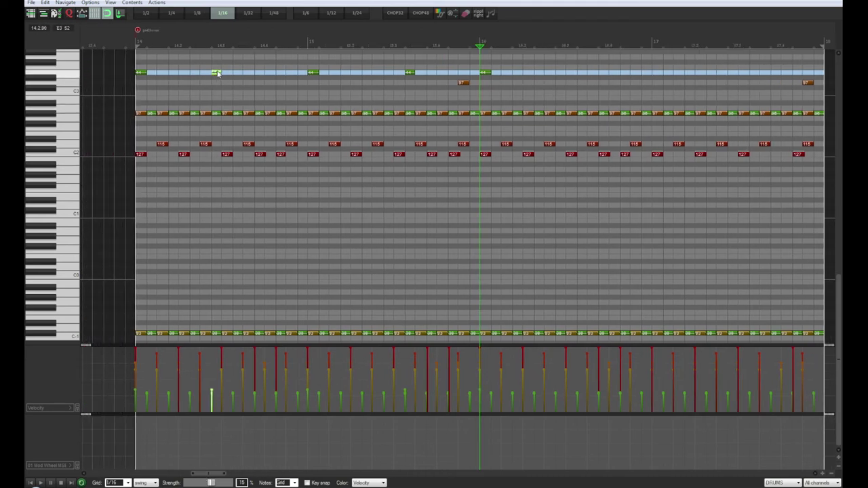
{"action": "left_click_drag", "start_coordinate": [216, 73], "coordinate": [228, 77]}
{"action": "left_click_drag", "start_coordinate": [411, 73], "coordinate": [395, 77]}
{"action": "left_click", "coordinate": [40, 483]}
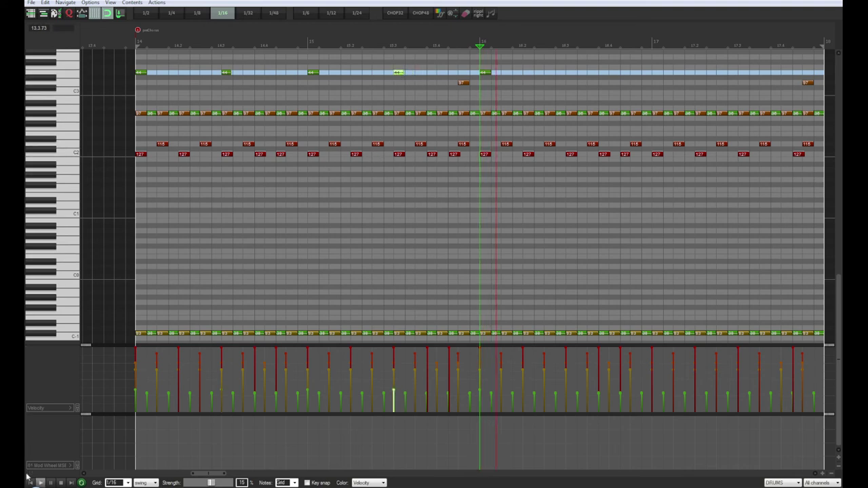
{"action": "left_click", "coordinate": [30, 483]}
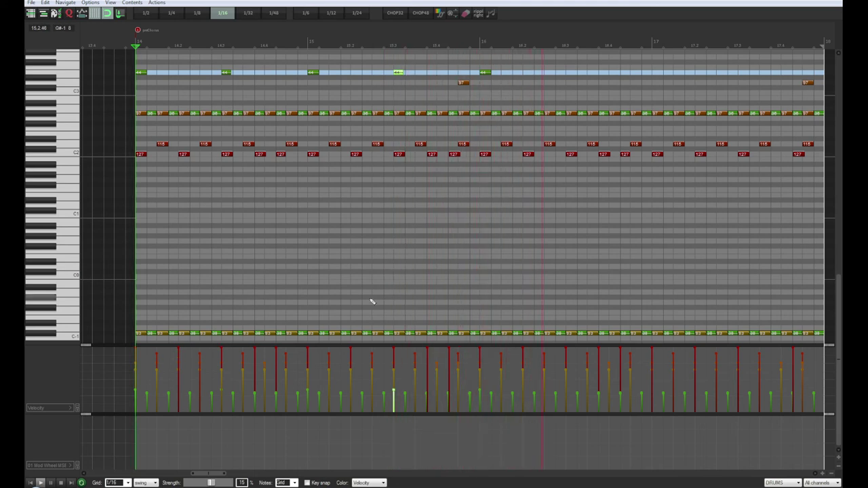
Step: Add 1/16 E3 notes at 16.3.00, 17.1.00 and 17.3.00, and play the loop
{"action": "left_click", "coordinate": [569, 72]}
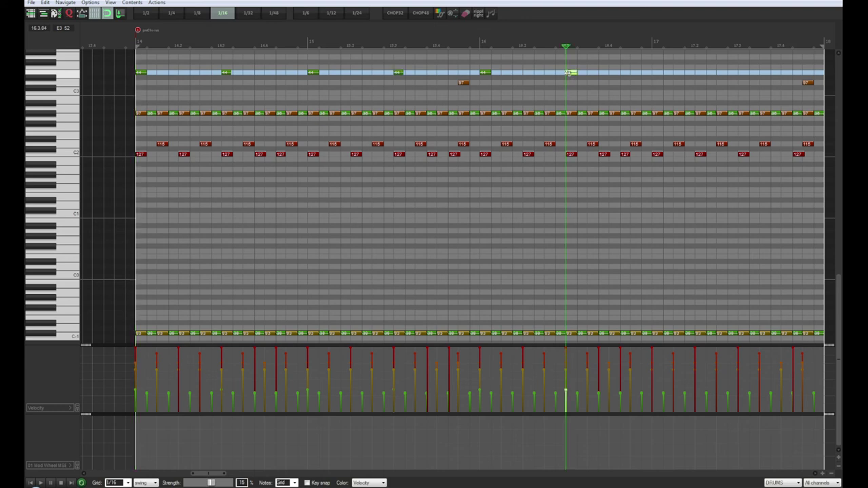
{"action": "left_click", "coordinate": [655, 73]}
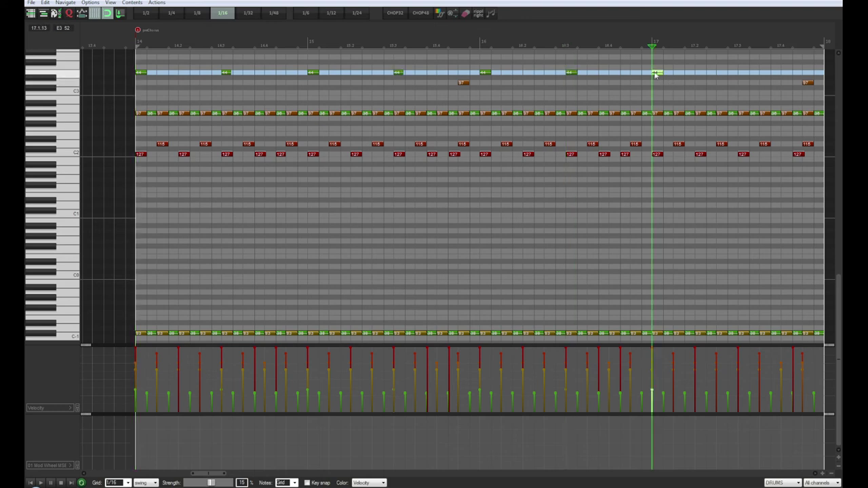
{"action": "left_click", "coordinate": [742, 73]}
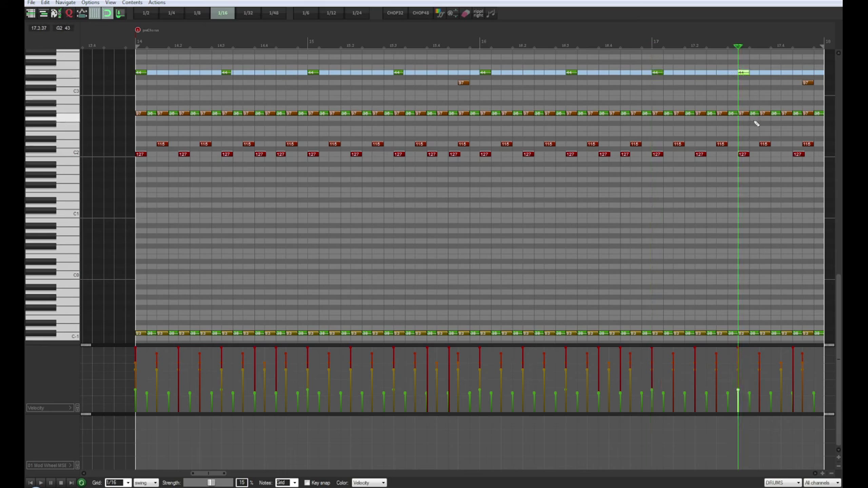
{"action": "key", "text": "space"}
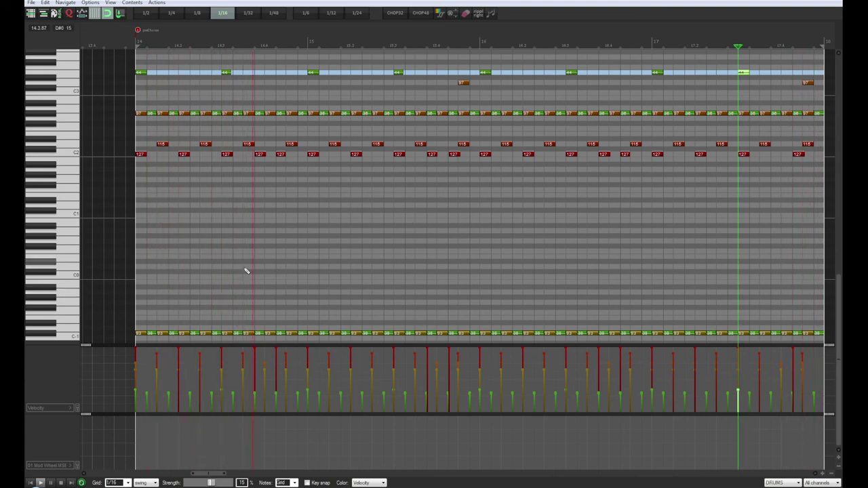
Step: Lower the velocities of the E3 notes on beat 3 of bars 14 to 17 and replay from 14.1.00
{"action": "left_click", "coordinate": [226, 73]}
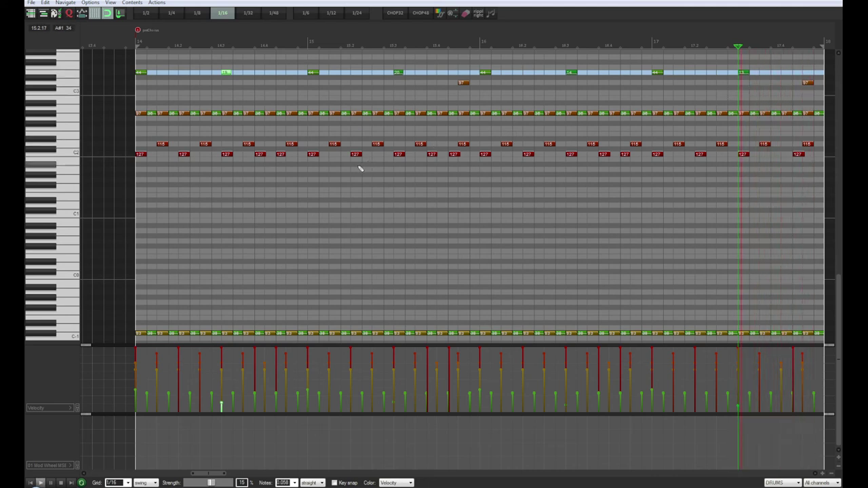
{"action": "key", "text": "space"}
{"action": "left_click", "coordinate": [32, 483]}
{"action": "key", "text": "space"}
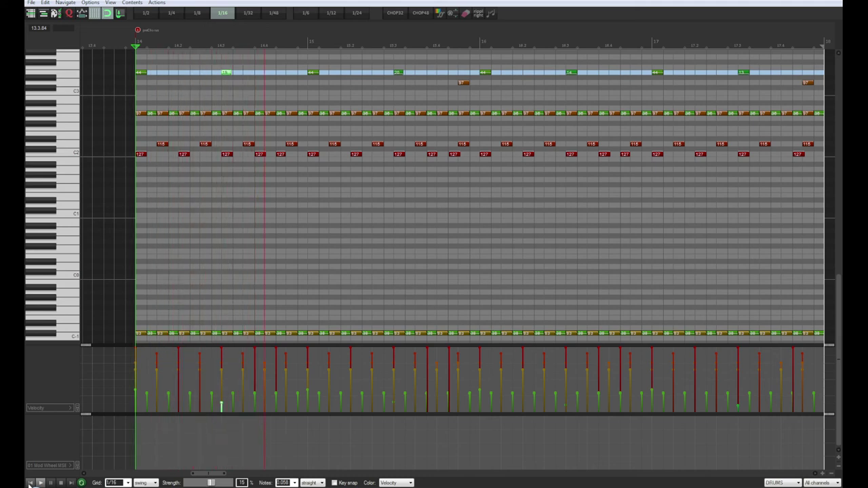
{"action": "key", "text": "space"}
{"action": "key", "text": "space"}
Step: Raise the velocities of the E3 notes on beat 1 of bars 14 to 17, play the loop and close the note view
{"action": "left_click", "coordinate": [140, 72]}
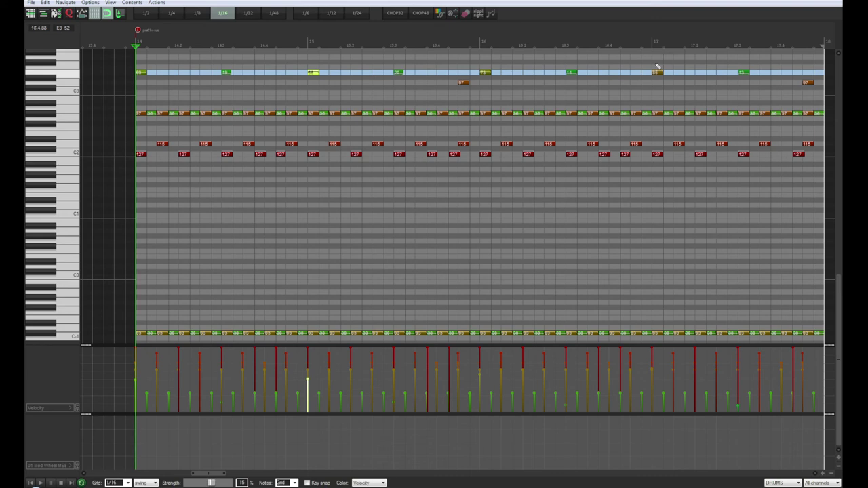
{"action": "key", "text": "space"}
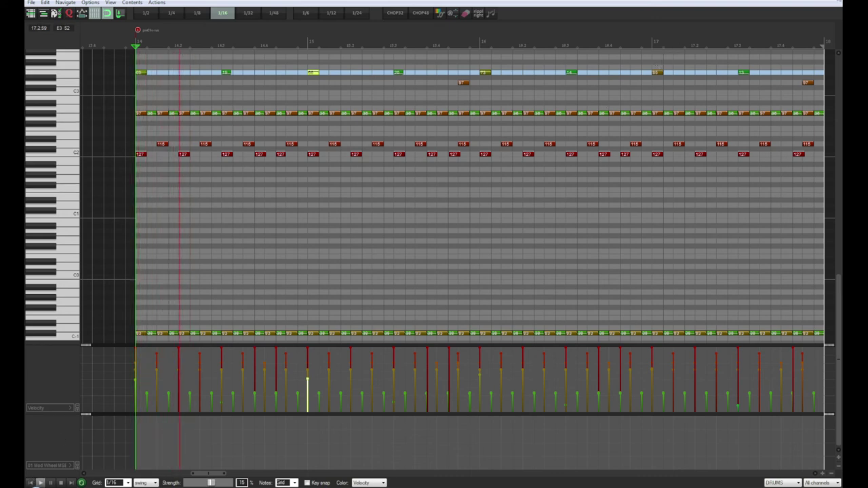
{"action": "key", "text": "Escape"}
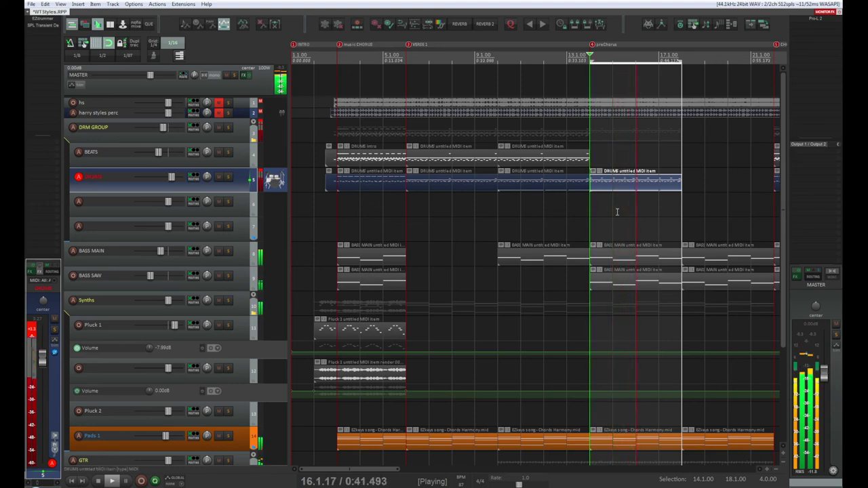
Step: Stop playback and copy the edited preChorus DRUMS item to 18.1.00, directly after the original
{"action": "left_click_drag", "start_coordinate": [299, 470], "coordinate": [378, 453]}
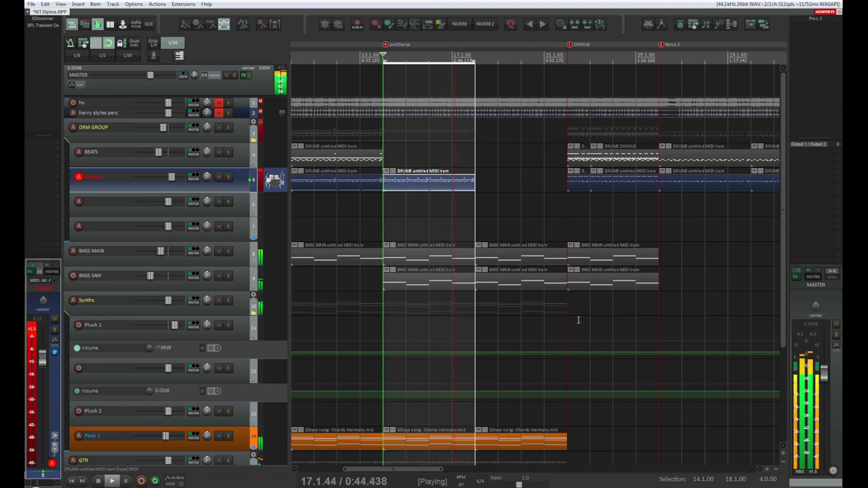
{"action": "key", "text": "space"}
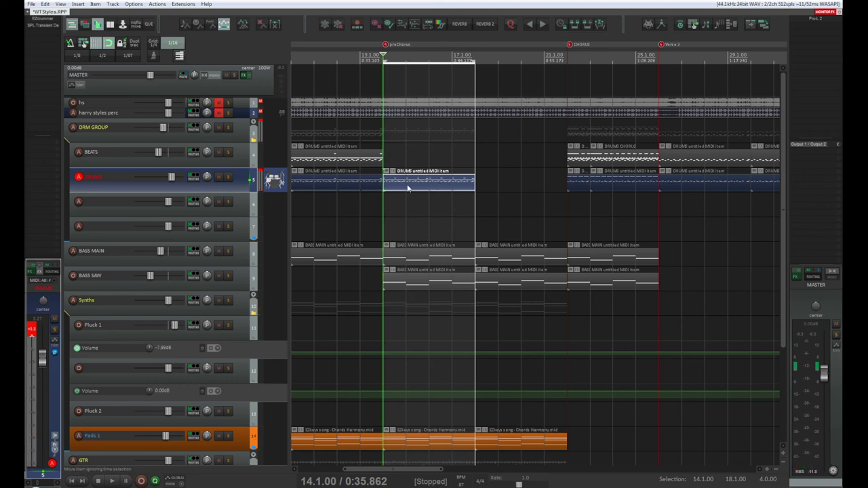
{"action": "left_click_drag", "start_coordinate": [409, 189], "coordinate": [501, 185]}
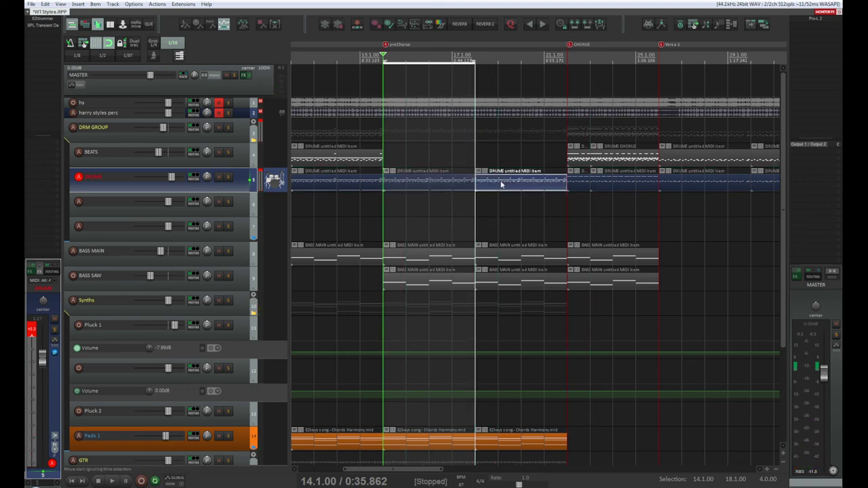
Step: In the DRUMS copy at 18.1.00, duplicate the E3 notes and the D3 note ending bar 19 one beat later, and play
{"action": "double_click", "coordinate": [499, 186]}
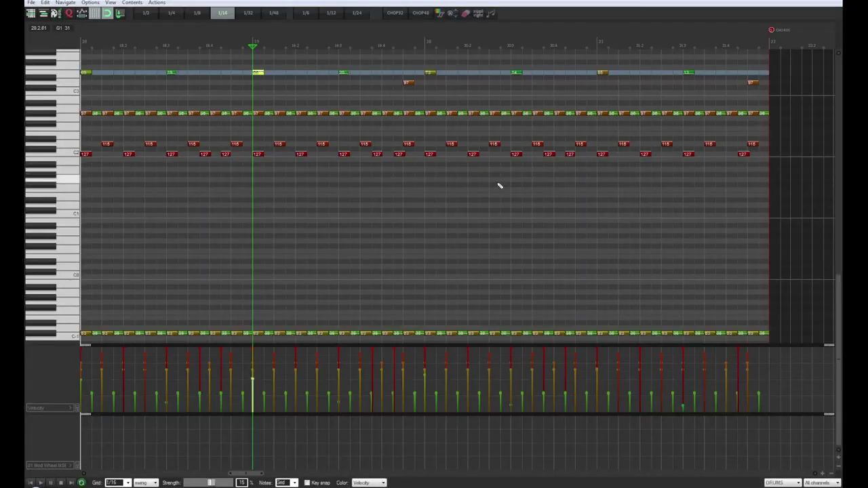
{"action": "left_click_drag", "start_coordinate": [718, 60], "coordinate": [136, 78]}
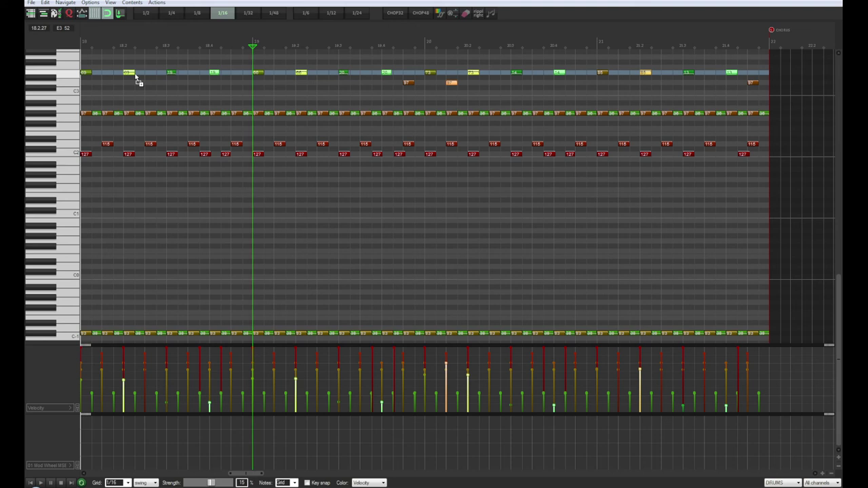
{"action": "key", "text": "space"}
Step: Return to the arrangement and replay the second half of the preChorus from 19.1.00
{"action": "key", "text": "Escape"}
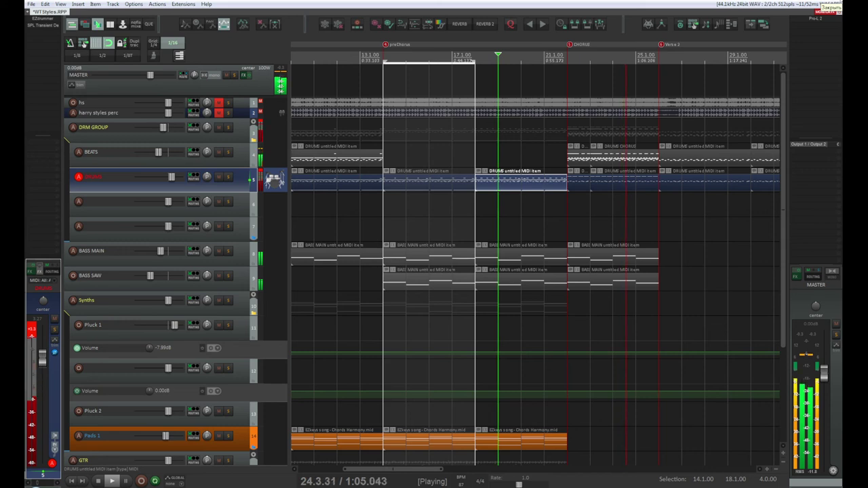
{"action": "key", "text": "space"}
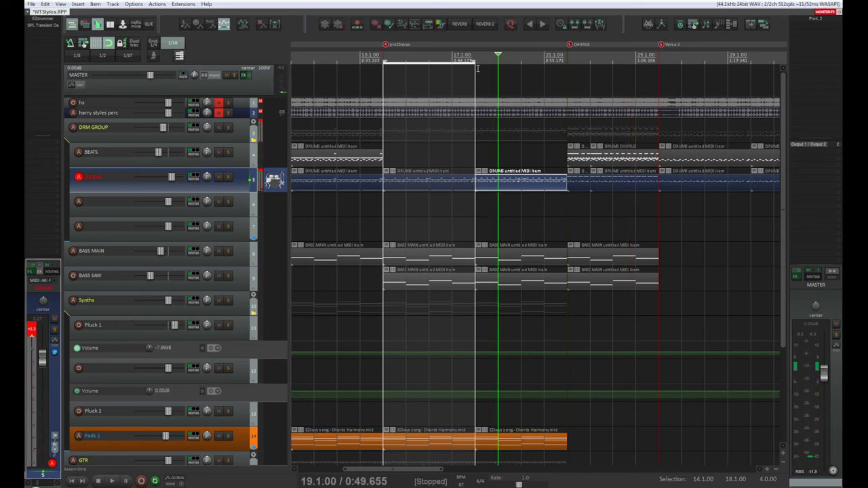
{"action": "key", "text": "space"}
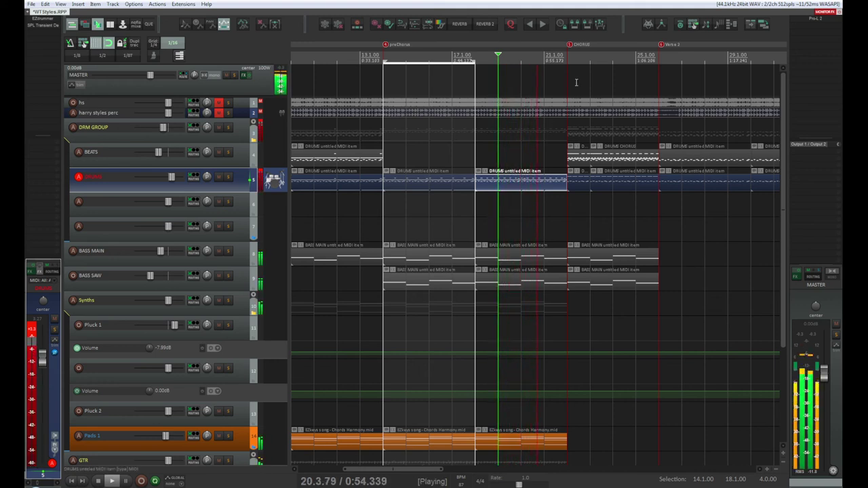
Step: In the DRUMS copy at 18.1.00, delete the D3 note just after 20.1.00 and replay the arrangement from bar 20
{"action": "key", "text": "space"}
{"action": "left_click", "coordinate": [527, 182]}
{"action": "double_click", "coordinate": [527, 182]}
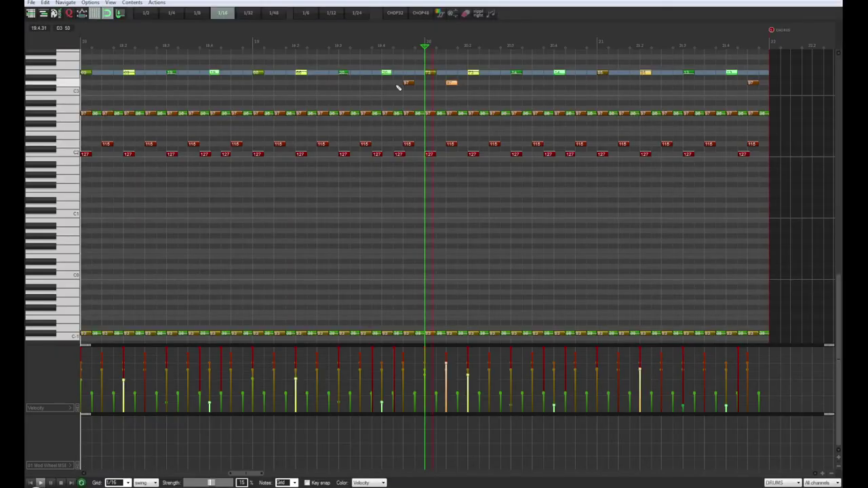
{"action": "left_click", "coordinate": [451, 84]}
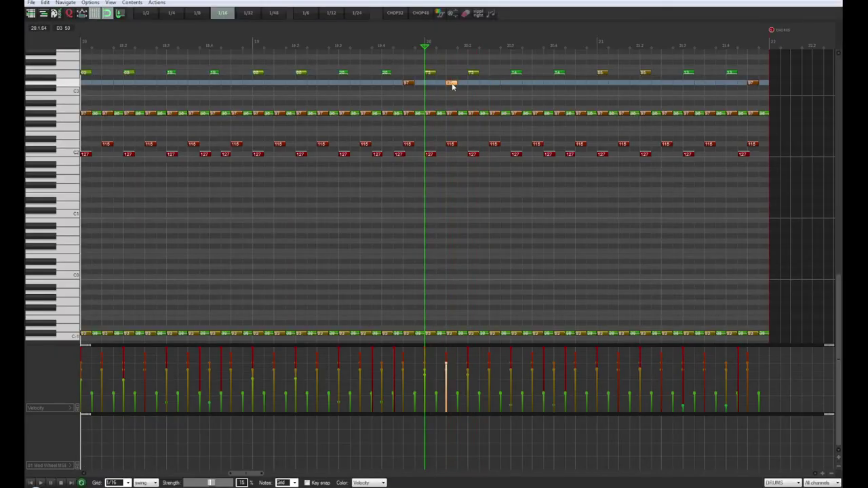
{"action": "key", "text": "space"}
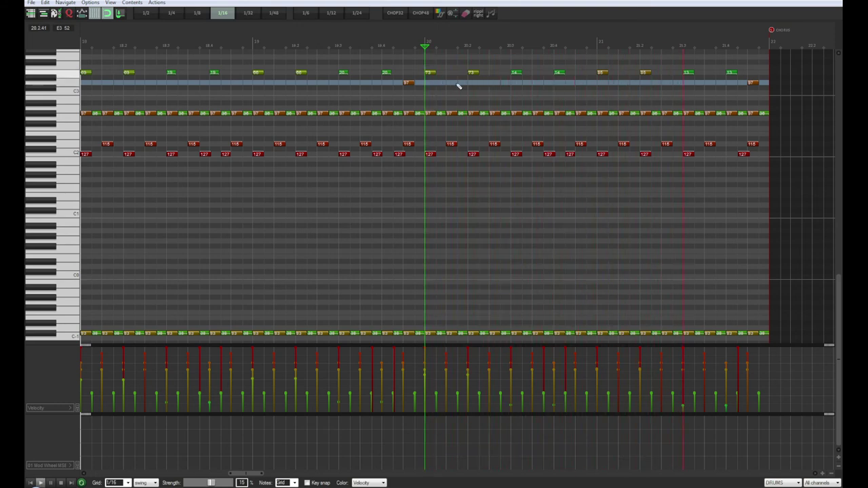
{"action": "key", "text": "Escape"}
{"action": "key", "text": "space"}
{"action": "key", "text": "space"}
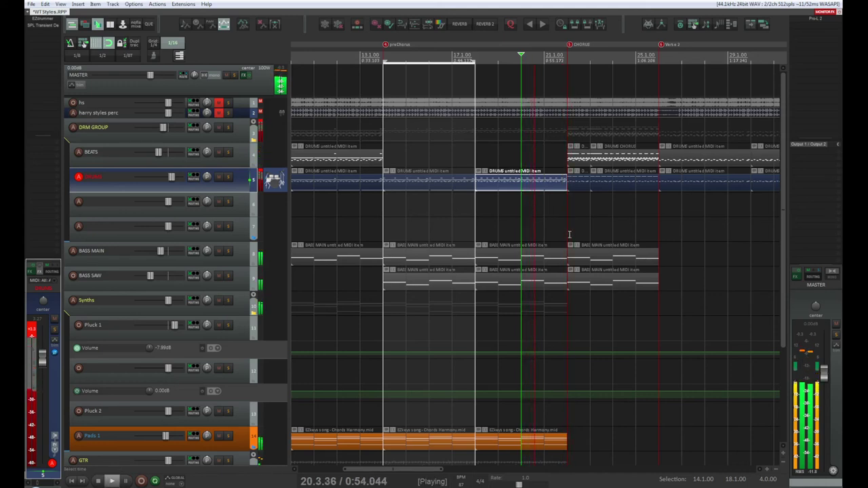
{"action": "key", "text": "space"}
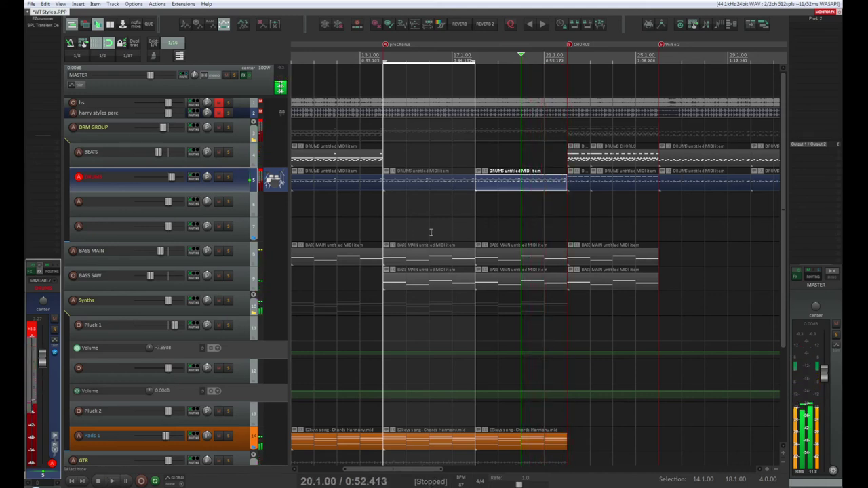
Step: Copy the BEATS item before the preChorus to 14.1.00, solo the BEATS track and play from 14.1.00
{"action": "left_click", "coordinate": [350, 164]}
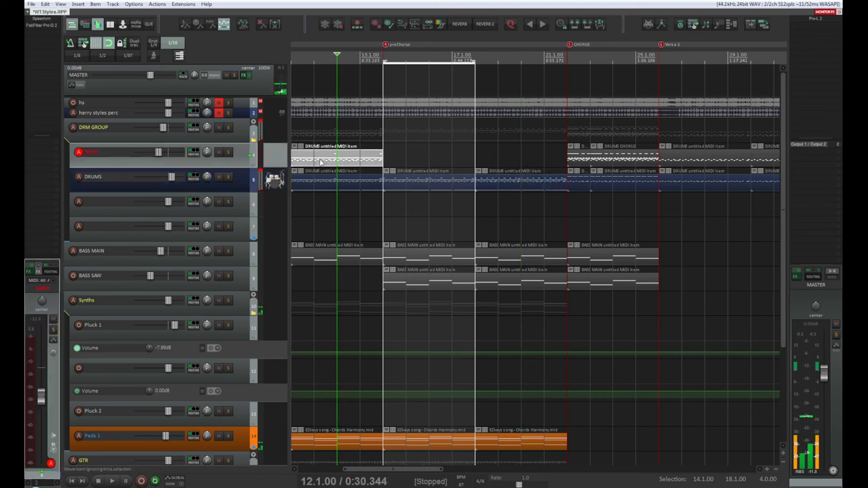
{"action": "left_click_drag", "start_coordinate": [321, 163], "coordinate": [422, 162]}
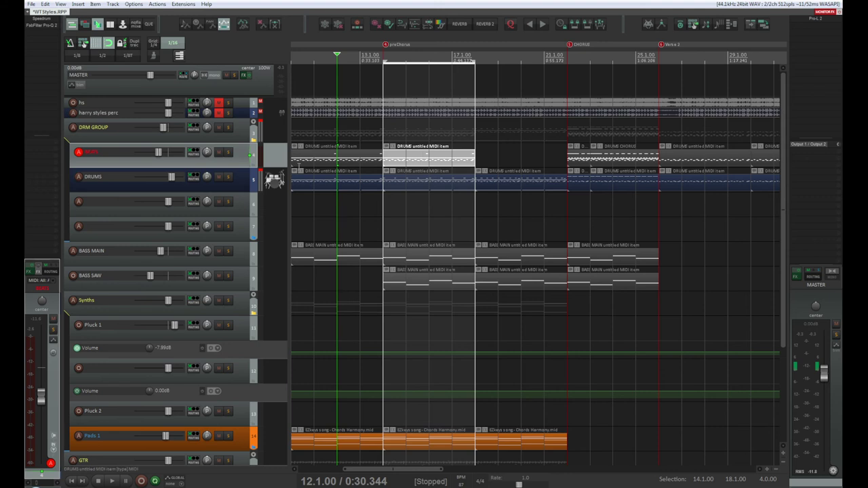
{"action": "left_click", "coordinate": [229, 152]}
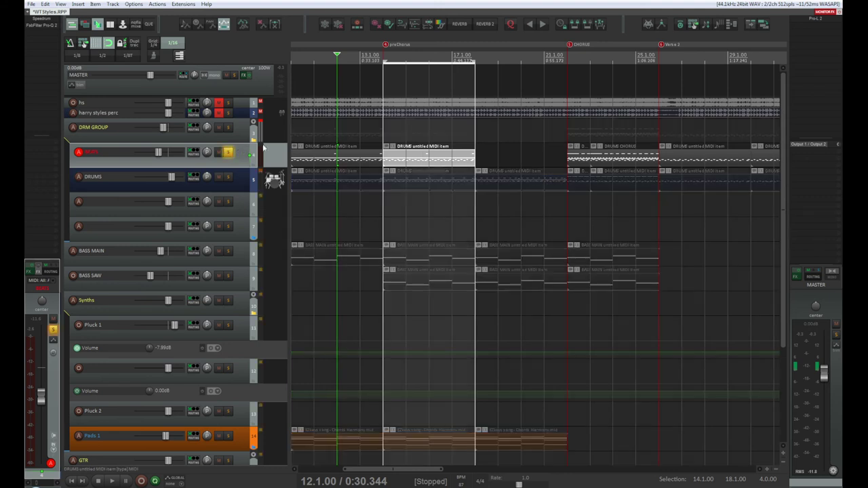
{"action": "left_click", "coordinate": [383, 57]}
{"action": "key", "text": "space"}
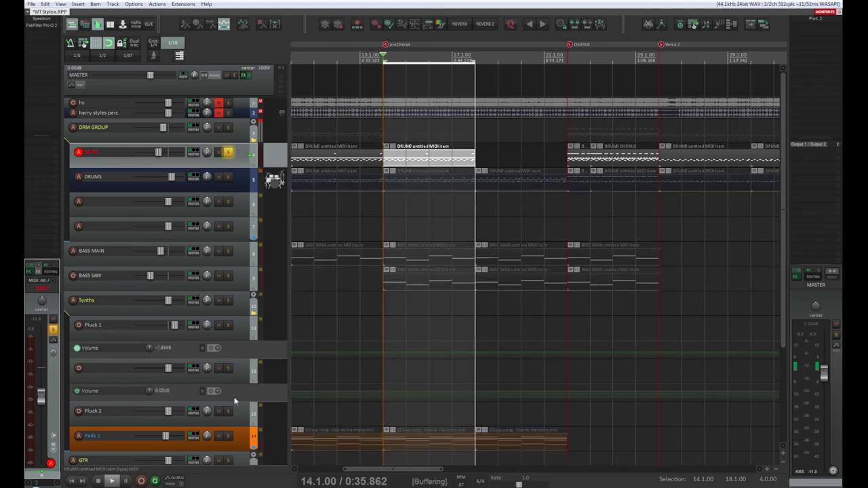
Step: In the copied BEATS item, duplicate all TDB_Hat_20_WESTUM notes onto the TDB_Hat_18_TICTAC row
{"action": "double_click", "coordinate": [415, 158]}
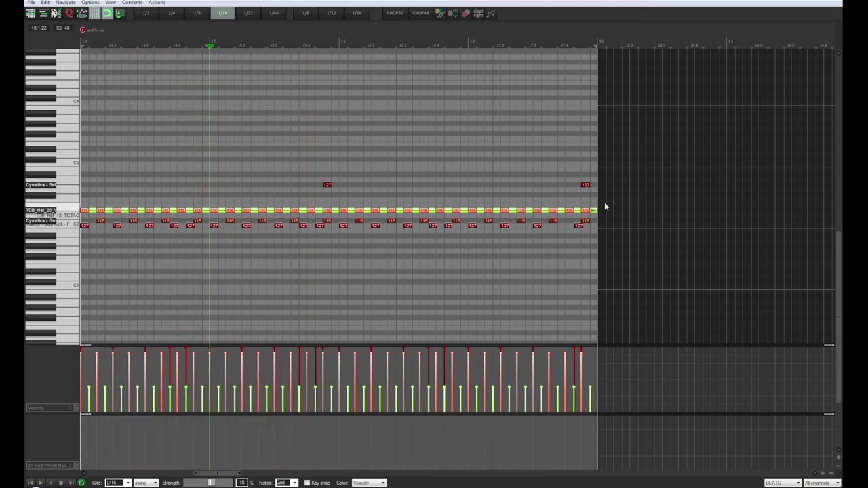
{"action": "left_click_drag", "start_coordinate": [605, 204], "coordinate": [85, 221]}
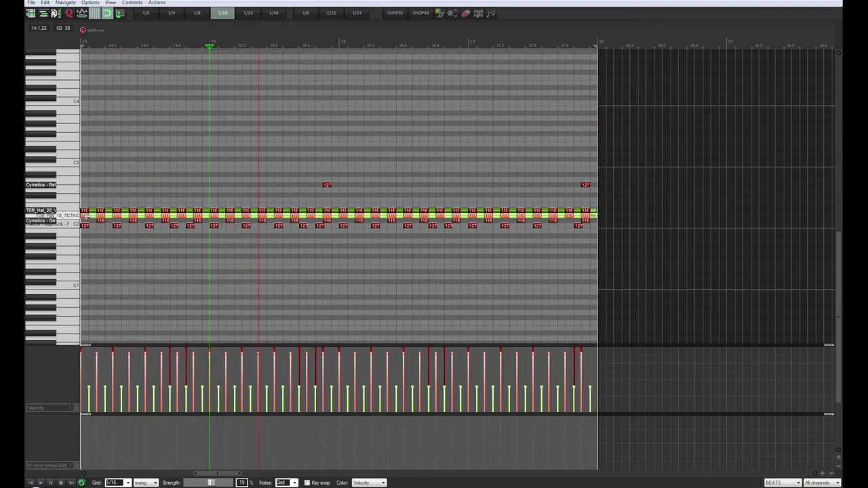
Step: Set the note grid to 1/32 and shorten the duplicated TICTAC hat notes to one grid unit
{"action": "scroll", "coordinate": [88, 244], "scroll_direction": "up", "scroll_amount": 2}
{"action": "scroll", "coordinate": [190, 270], "scroll_direction": "up", "scroll_amount": 2}
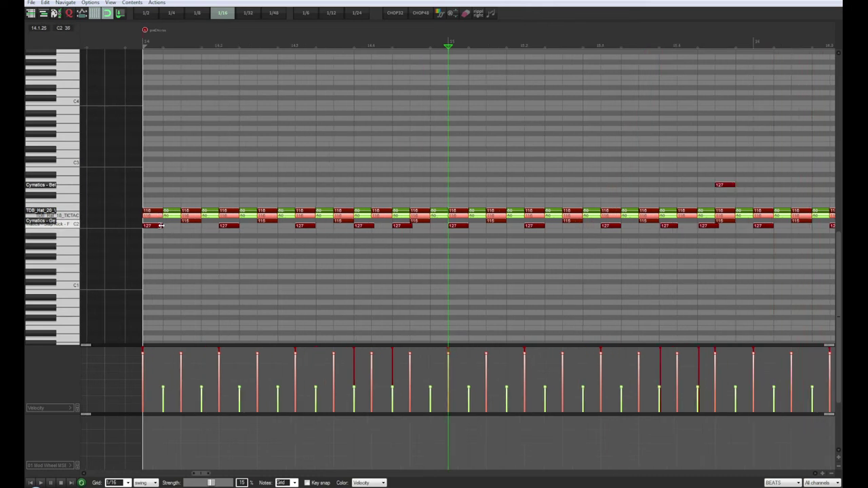
{"action": "left_click", "coordinate": [127, 483]}
{"action": "left_click", "coordinate": [129, 436]}
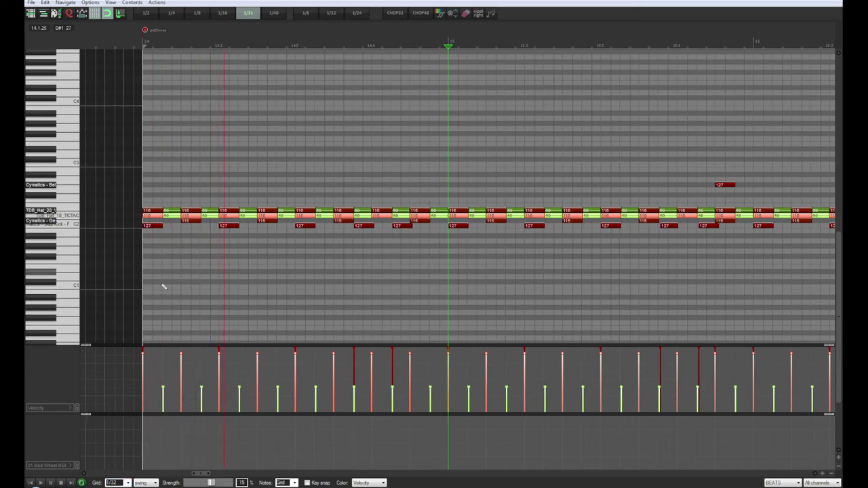
{"action": "left_click", "coordinate": [146, 215]}
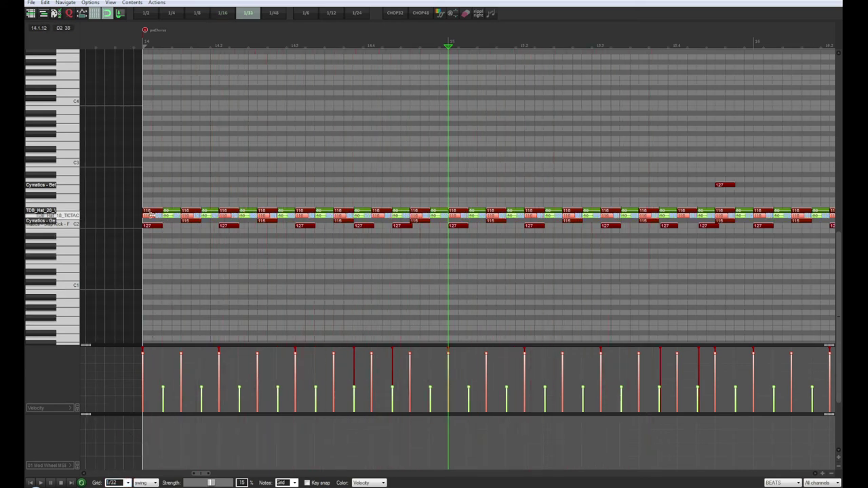
Step: Nudge the TICTAC hat notes slightly later, lower their velocities and close the note view
{"action": "left_click", "coordinate": [150, 221]}
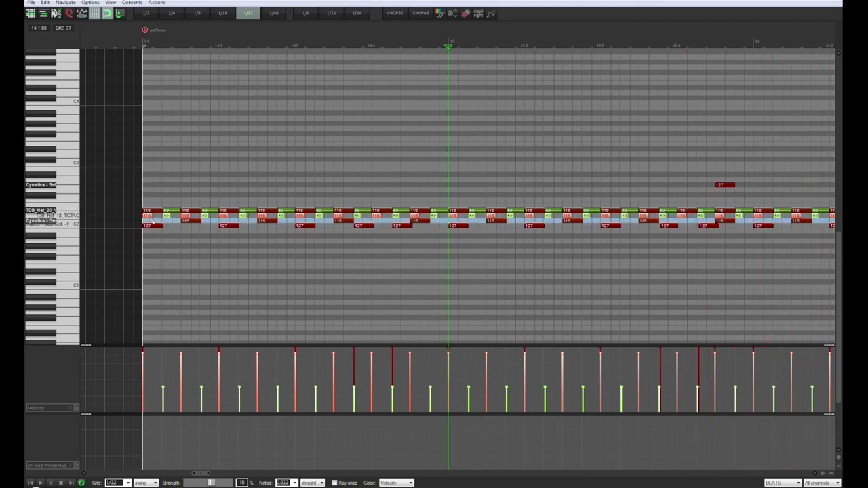
{"action": "left_click_drag", "start_coordinate": [149, 219], "coordinate": [159, 219]}
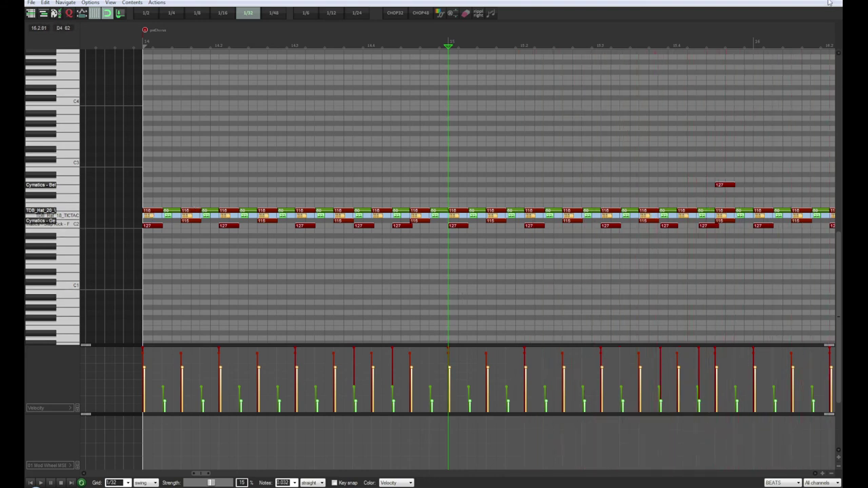
{"action": "key", "text": "Escape"}
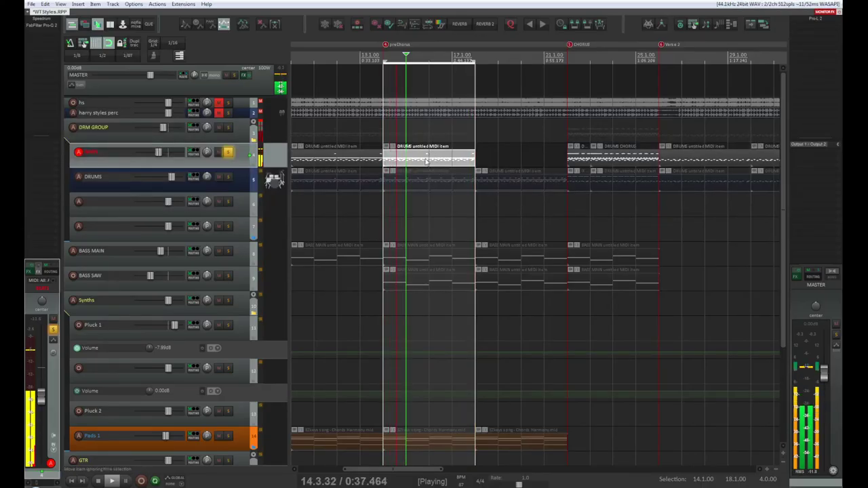
Step: Play the soloed BEATS track from 12.1.00 to compare the verse with the new preChorus beat, then restart playback
{"action": "key", "text": "space"}
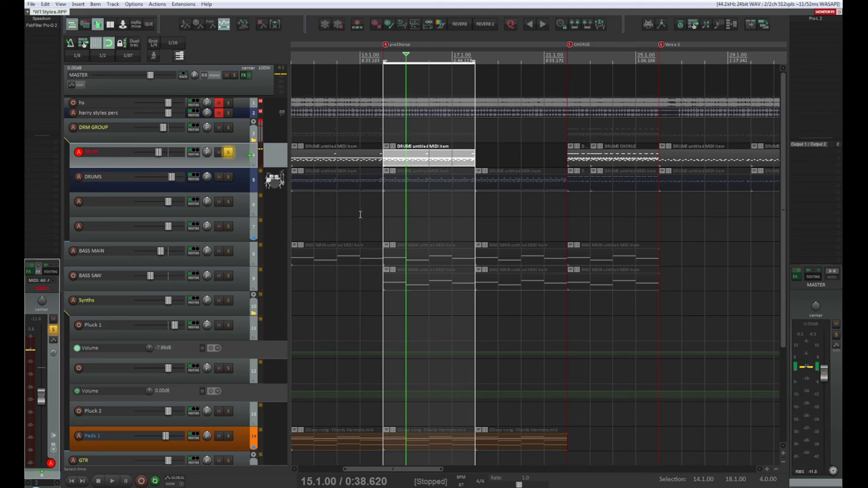
{"action": "left_click", "coordinate": [337, 57]}
{"action": "key", "text": "space"}
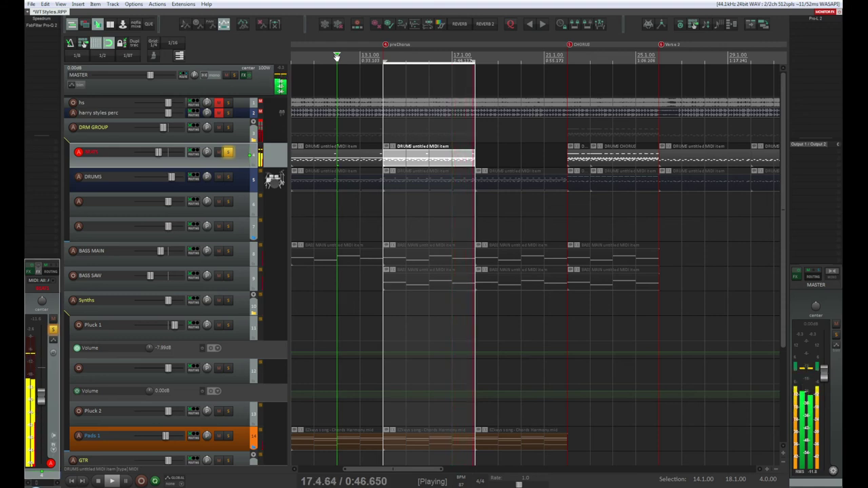
{"action": "key", "text": "space"}
{"action": "key", "text": "space"}
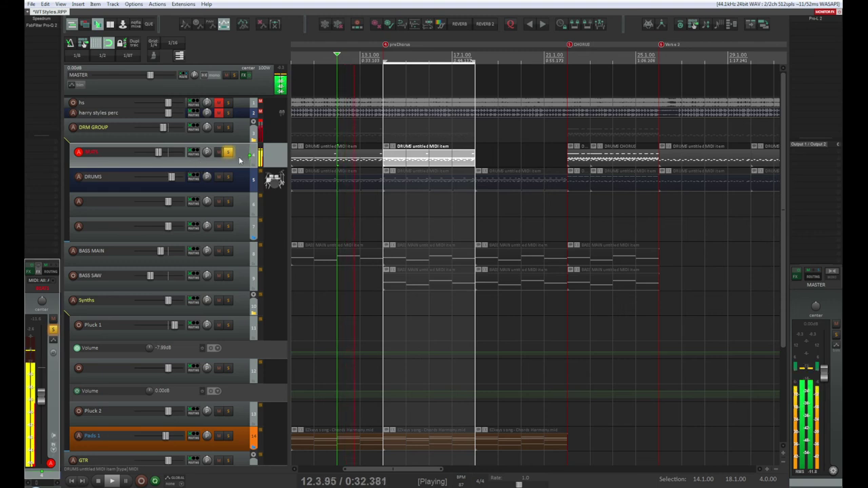
Step: Open Speedrum on the BEATS track and solo the Cymatics - Behavior Crash pad during playback
{"action": "left_click", "coordinate": [44, 19]}
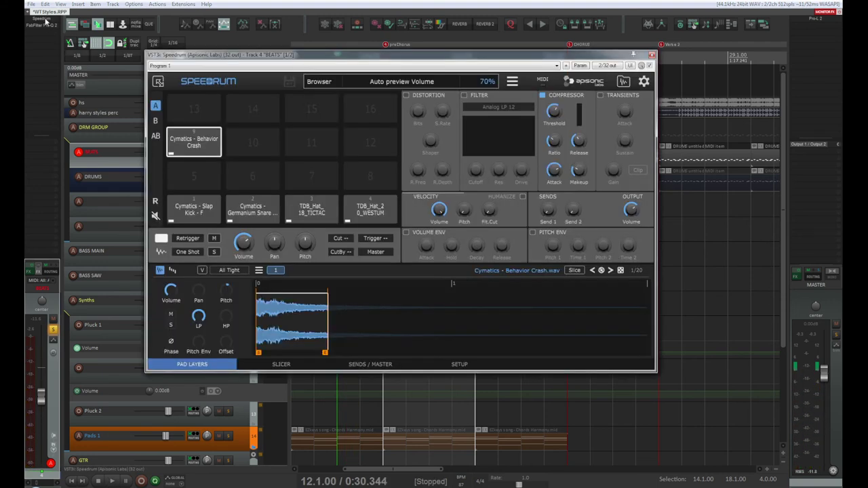
{"action": "key", "text": "space"}
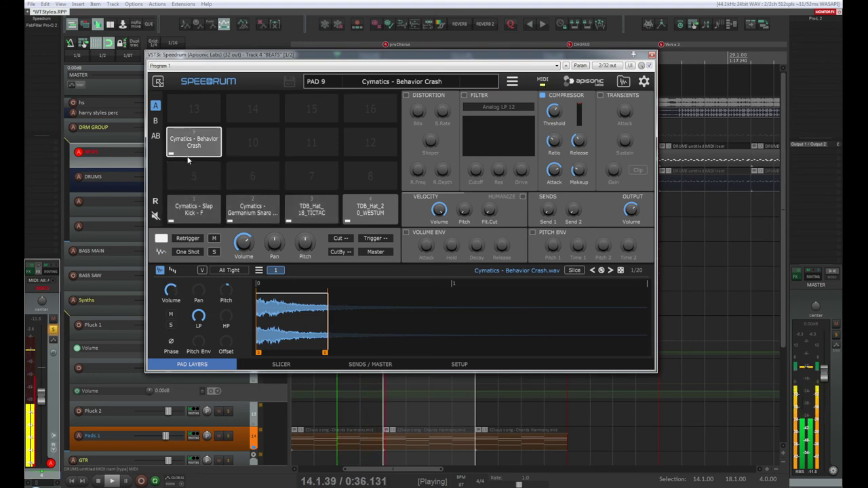
{"action": "left_click", "coordinate": [213, 252]}
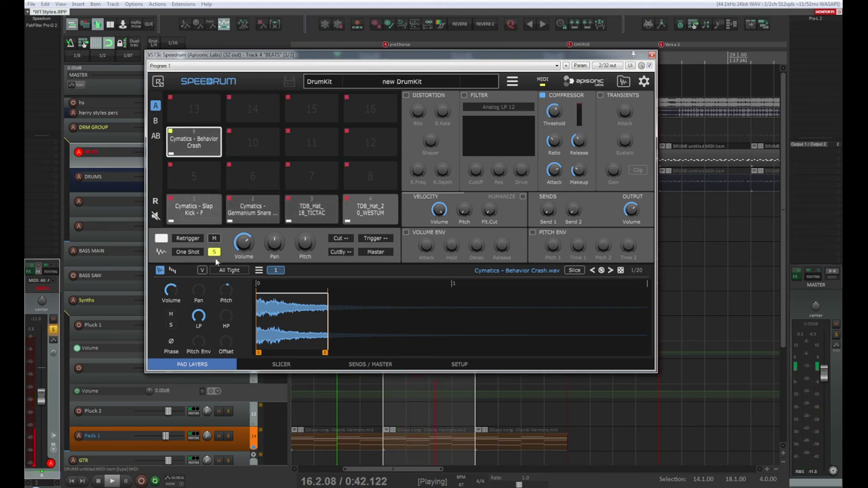
{"action": "key", "text": "space"}
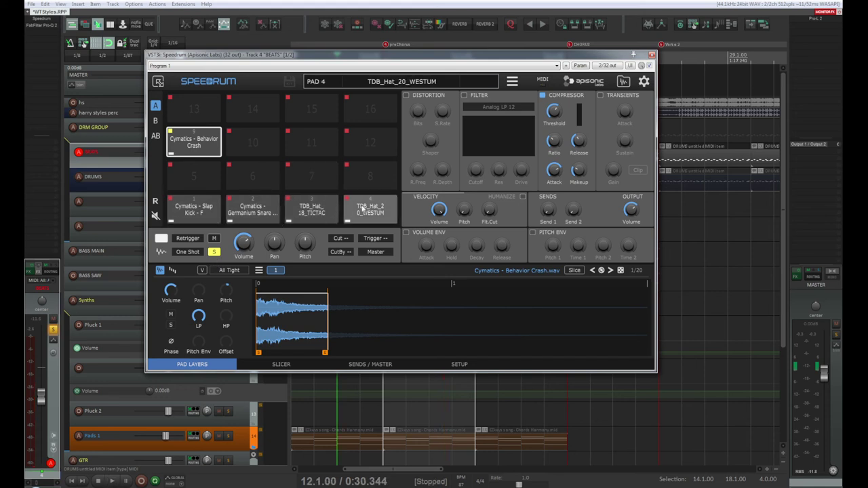
Step: Solo the TDB_Hat_20_WESTUM pad and fine-tune its layer pitch while the beat plays
{"action": "key", "text": "space"}
{"action": "left_click", "coordinate": [371, 210]}
{"action": "left_click", "coordinate": [214, 253]}
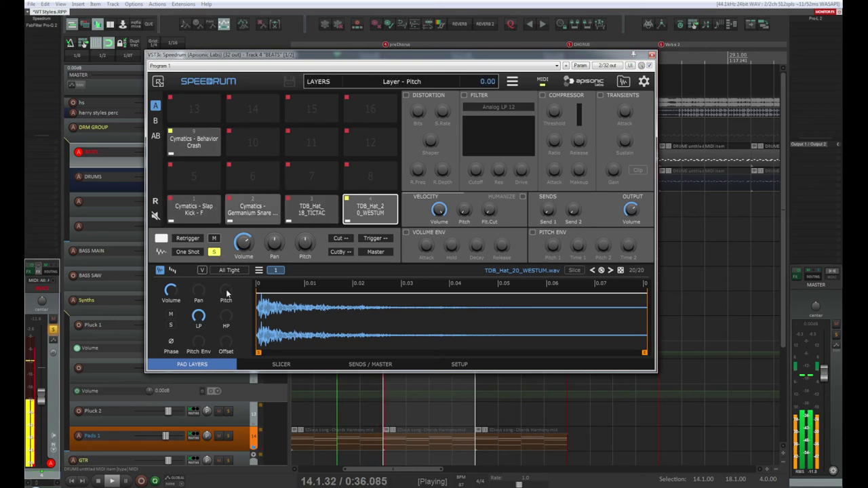
{"action": "left_click_drag", "start_coordinate": [231, 293], "coordinate": [228, 299]}
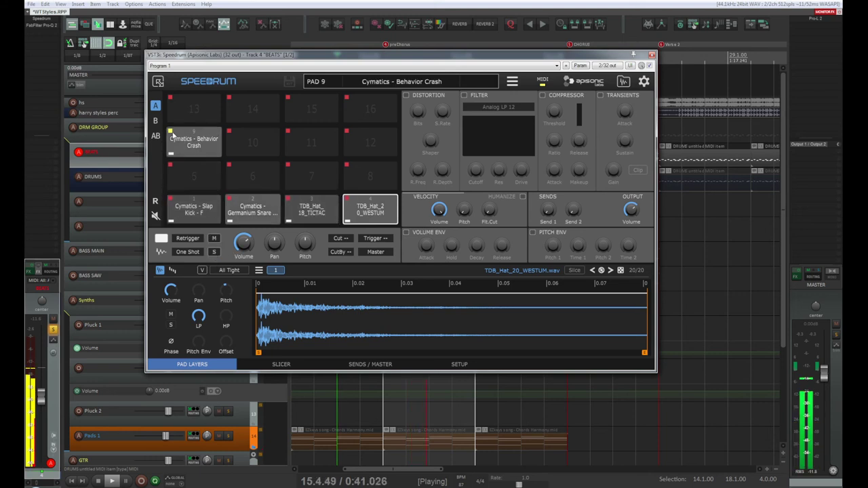
Step: Turn off the Behavior Crash pad's solo, close Speedrum and restart playback from 12.1.00
{"action": "left_click", "coordinate": [173, 138]}
{"action": "left_click", "coordinate": [215, 253]}
{"action": "left_click", "coordinate": [216, 254]}
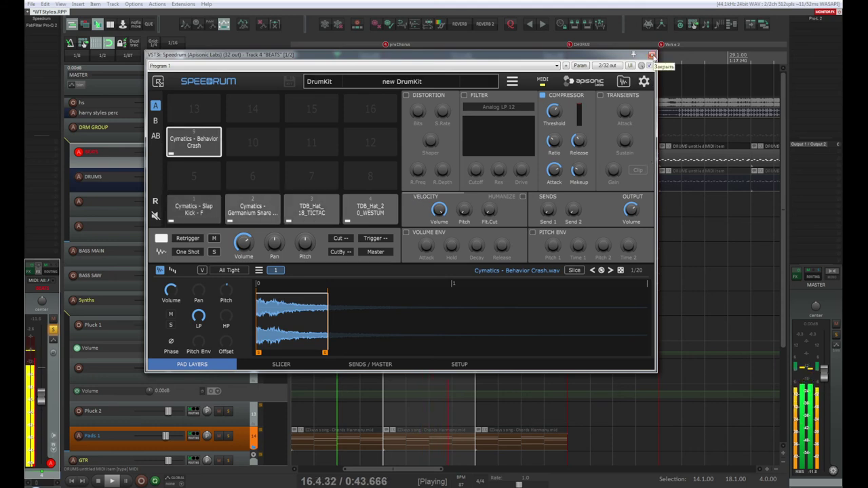
{"action": "left_click", "coordinate": [652, 55]}
{"action": "key", "text": "space"}
{"action": "key", "text": "space"}
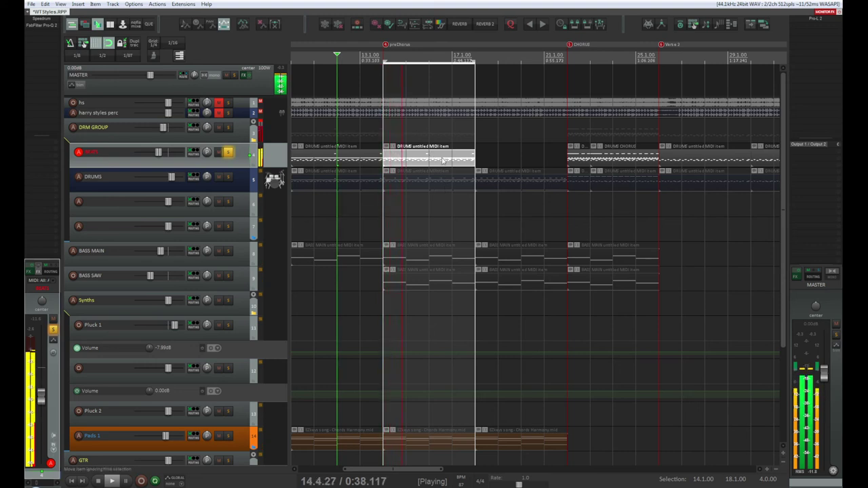
Step: Reopen Speedrum, raise the TDB_Hat_20_WESTUM pad's layer volume to 3.26 dB and close the plugin
{"action": "left_click", "coordinate": [206, 152]}
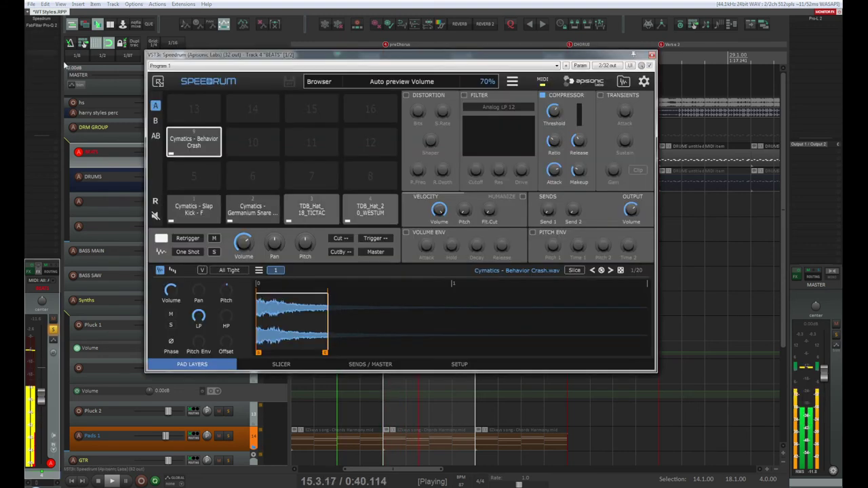
{"action": "left_click", "coordinate": [370, 209]}
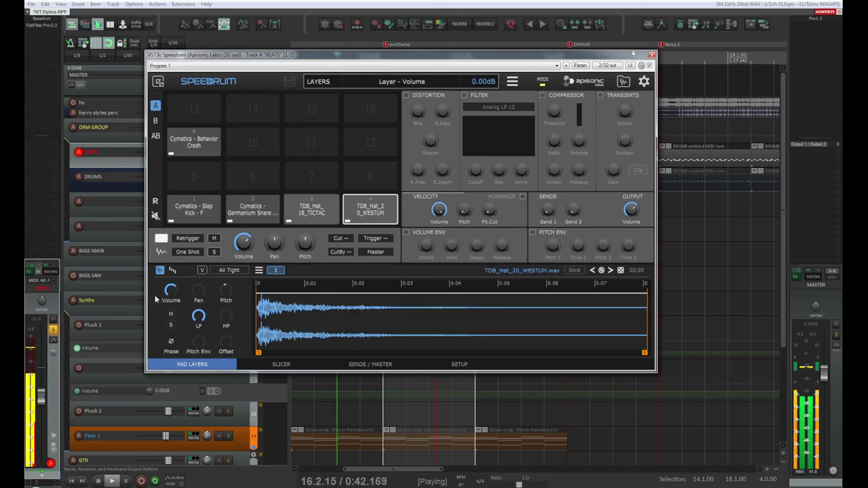
{"action": "left_click_drag", "start_coordinate": [170, 290], "coordinate": [171, 288]}
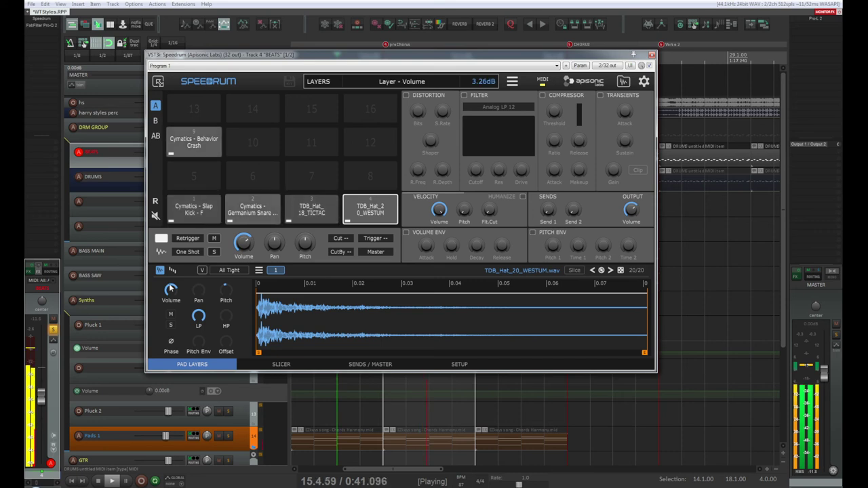
{"action": "left_click", "coordinate": [651, 54]}
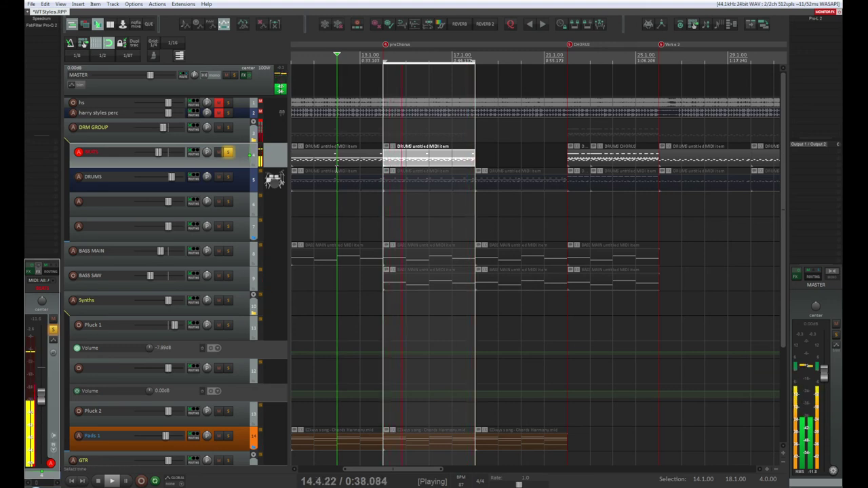
Step: Turn off the BEATS track's solo and open the DRUMS track's first preChorus item, starting at 14.1.00, in the MIDI editor
{"action": "left_click", "coordinate": [227, 152]}
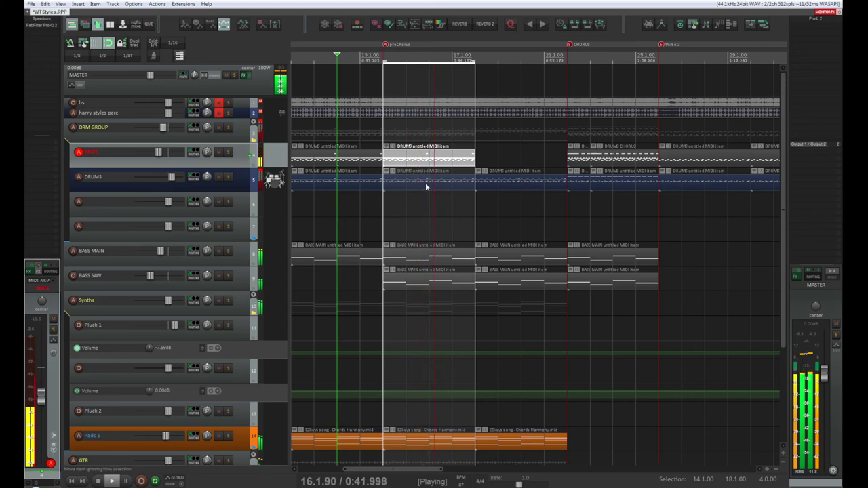
{"action": "left_click", "coordinate": [426, 186]}
{"action": "double_click", "coordinate": [426, 186]}
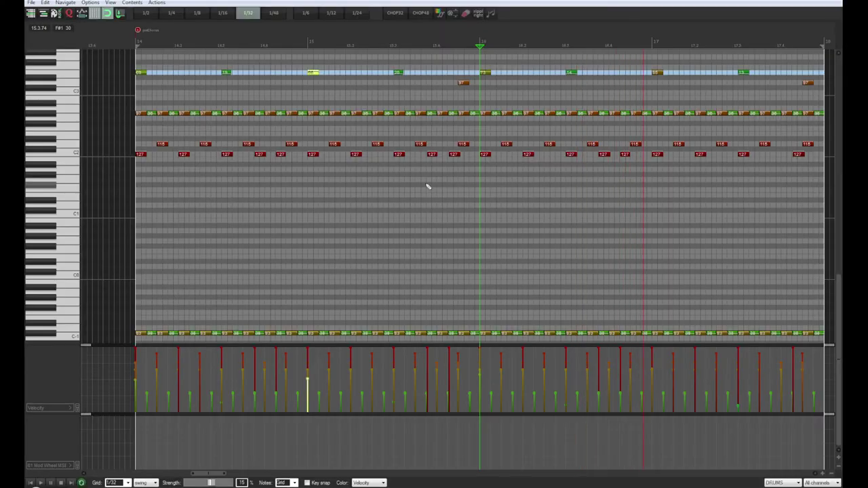
Step: Audition the drum kit sounds mapped between C3 and B3 to compare alternatives for the E3 hits
{"action": "left_click", "coordinate": [54, 80]}
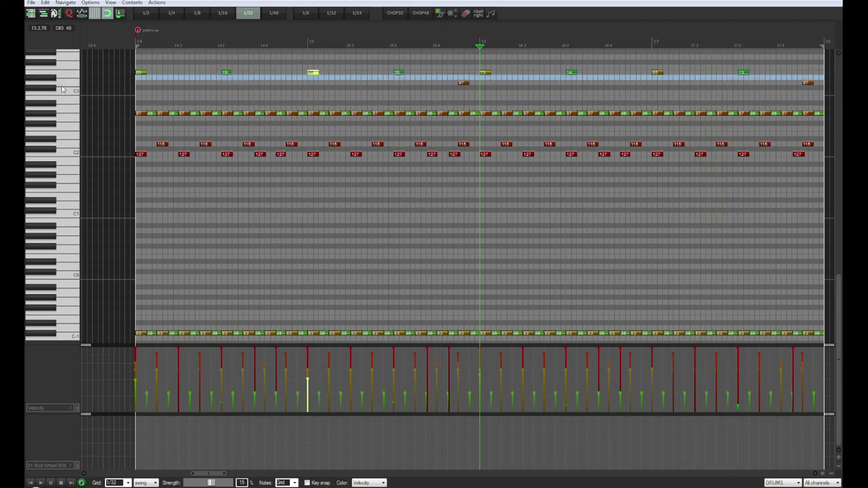
{"action": "left_click", "coordinate": [63, 92]}
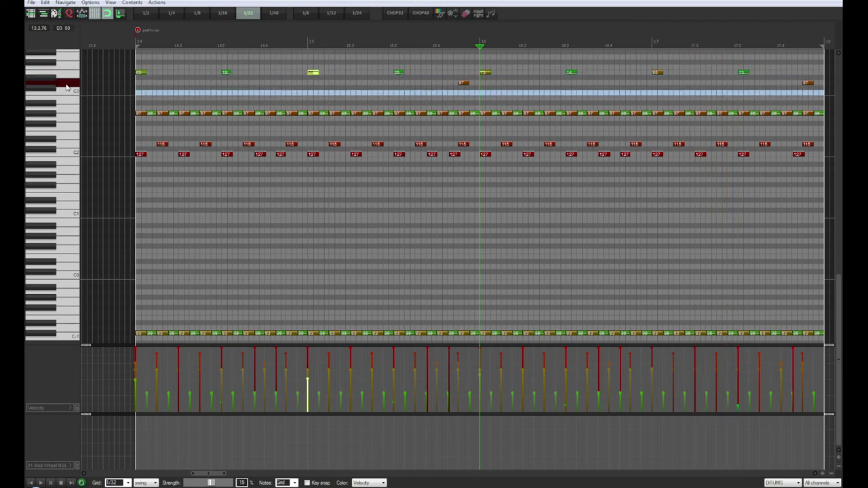
{"action": "left_click", "coordinate": [67, 87]}
{"action": "left_click", "coordinate": [61, 66]}
{"action": "scroll", "coordinate": [61, 68], "scroll_direction": "up", "scroll_amount": 1}
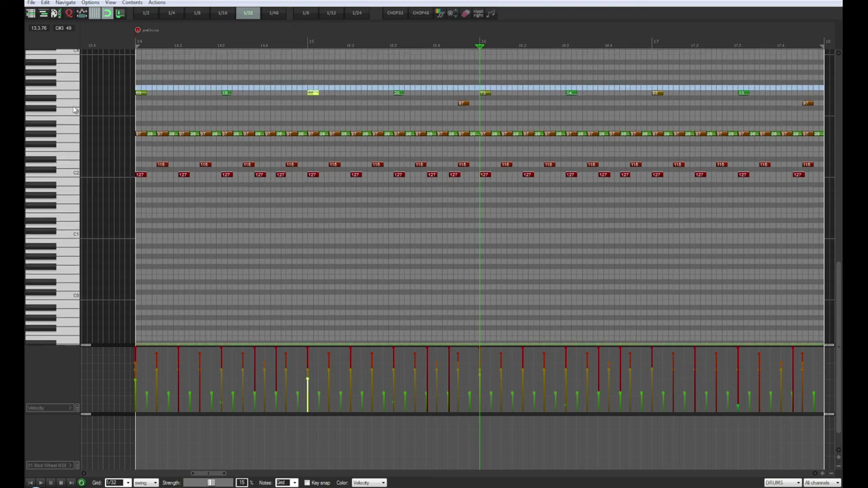
{"action": "left_click", "coordinate": [42, 73]}
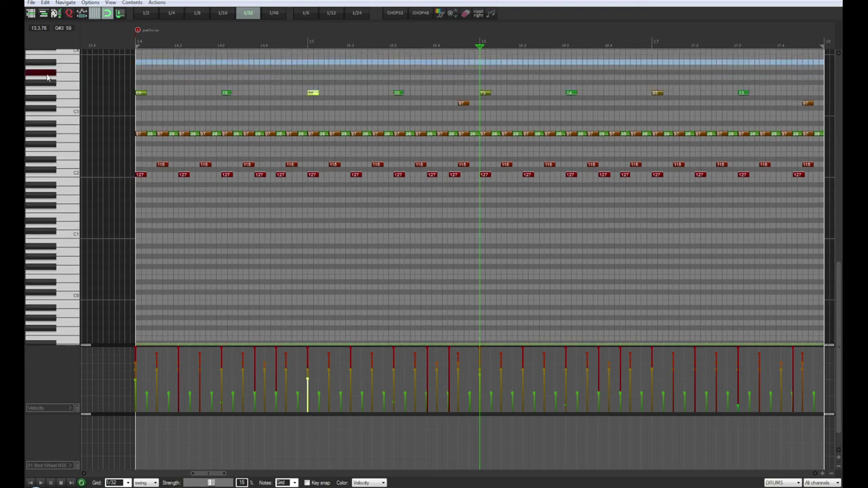
{"action": "left_click", "coordinate": [53, 65]}
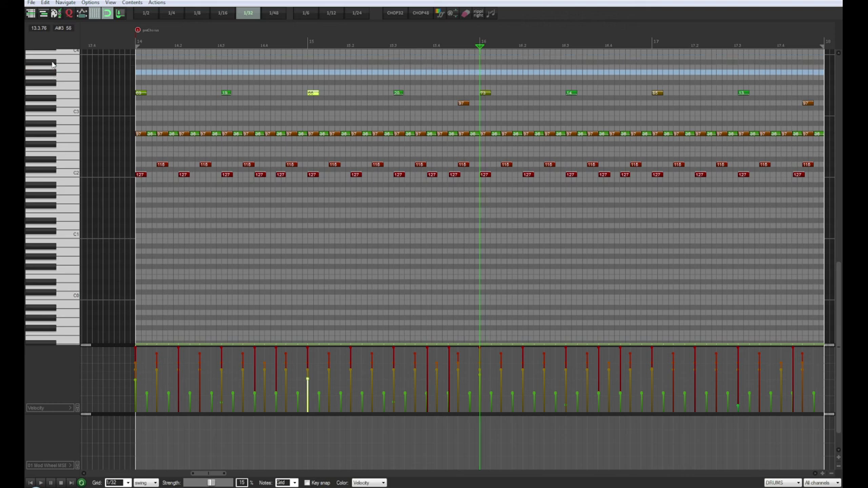
{"action": "left_click", "coordinate": [53, 65]}
{"action": "left_click", "coordinate": [53, 64]}
{"action": "left_click", "coordinate": [53, 63]}
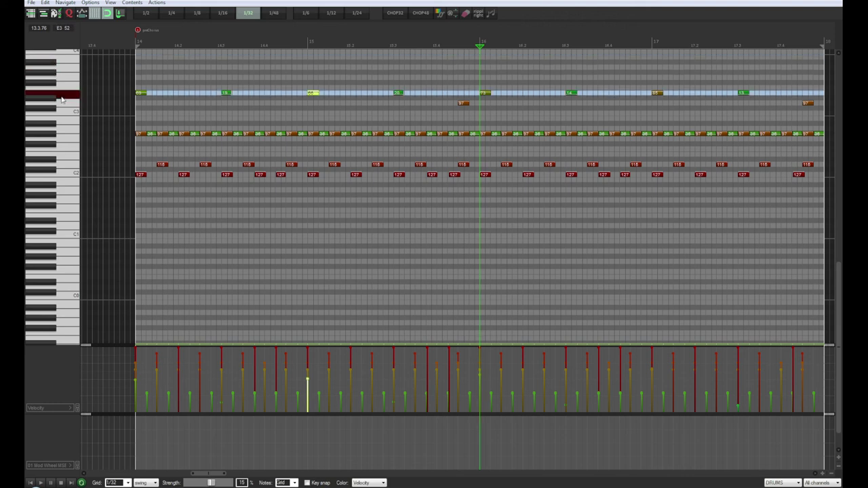
{"action": "left_click", "coordinate": [50, 63]}
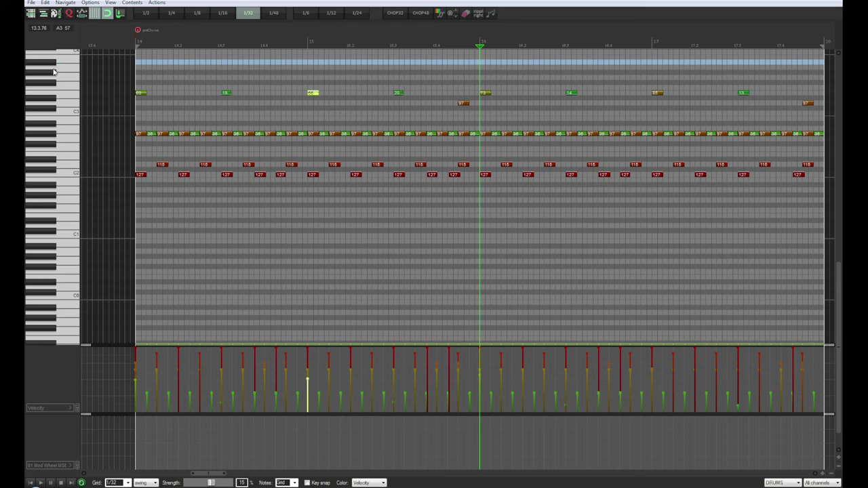
{"action": "left_click", "coordinate": [56, 66]}
{"action": "left_click", "coordinate": [56, 61]}
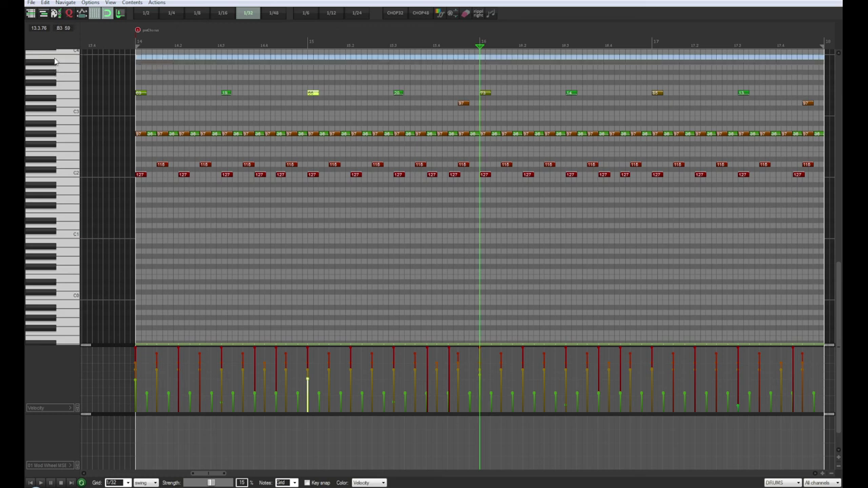
{"action": "left_click", "coordinate": [55, 64]}
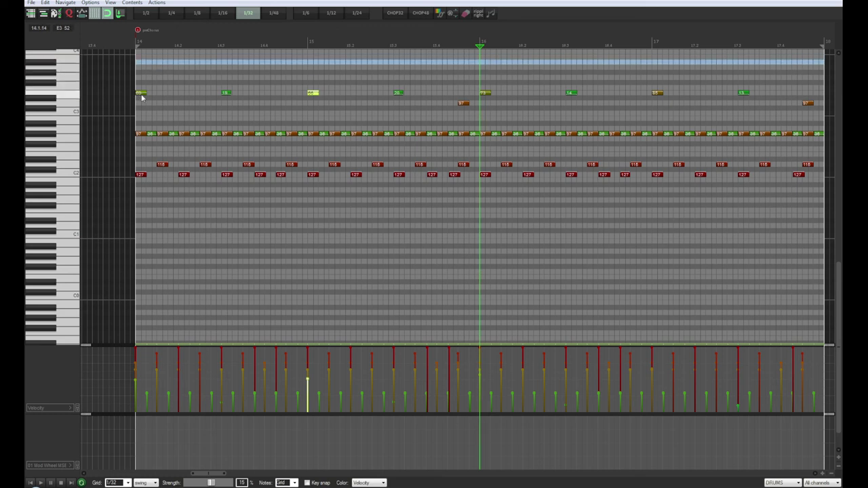
Step: Select all the E3 notes in the item, move them up to A3 and listen to the result
{"action": "left_click_drag", "start_coordinate": [781, 76], "coordinate": [135, 101]}
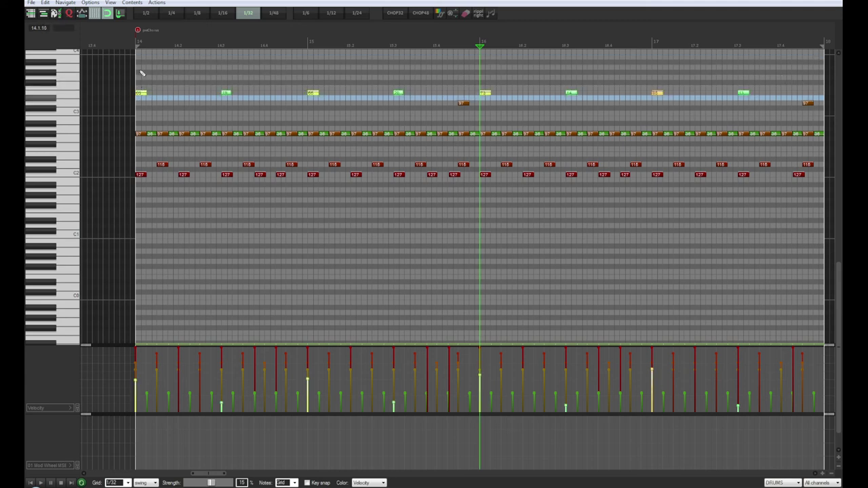
{"action": "left_click_drag", "start_coordinate": [142, 97], "coordinate": [142, 71]}
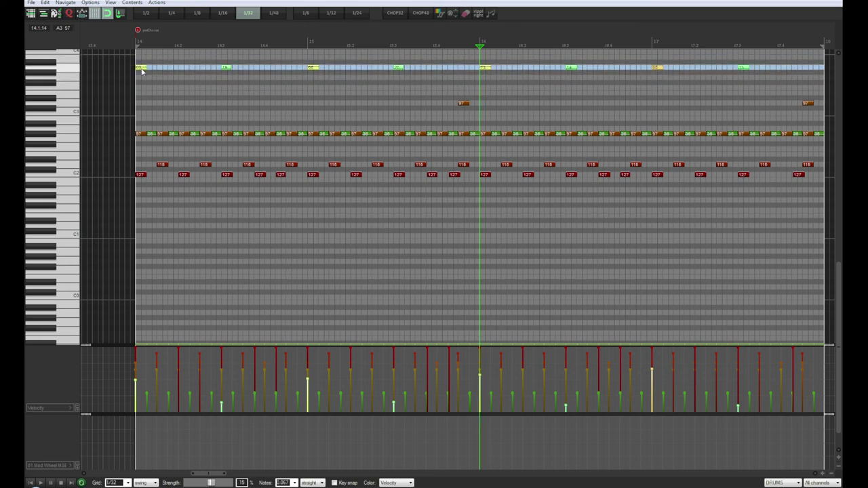
{"action": "key", "text": "space"}
{"action": "key", "text": "space"}
{"action": "left_click", "coordinate": [58, 72]}
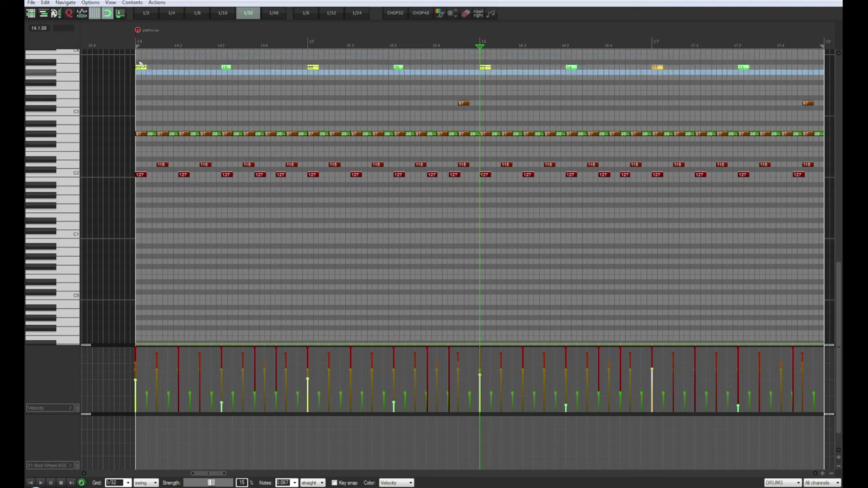
Step: Try the selected notes on A#3 and G3 during playback, and return them to A3
{"action": "left_click_drag", "start_coordinate": [142, 70], "coordinate": [142, 65]}
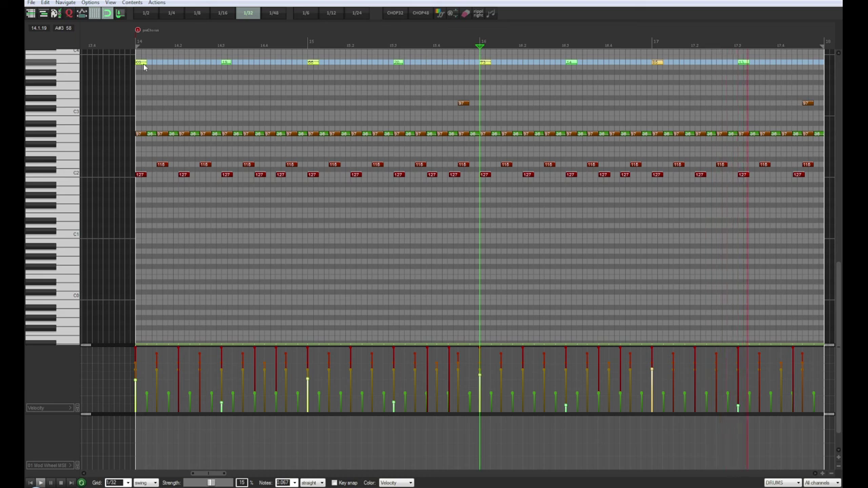
{"action": "left_click_drag", "start_coordinate": [144, 66], "coordinate": [140, 73]}
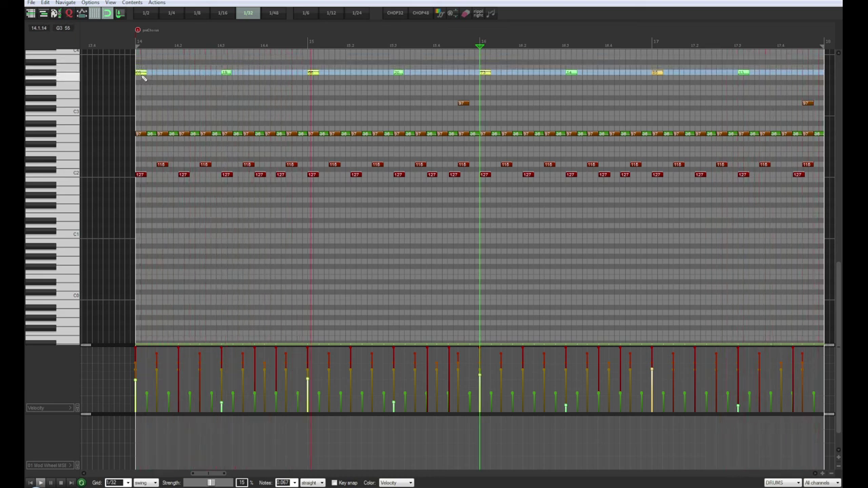
{"action": "left_click_drag", "start_coordinate": [142, 73], "coordinate": [140, 68]}
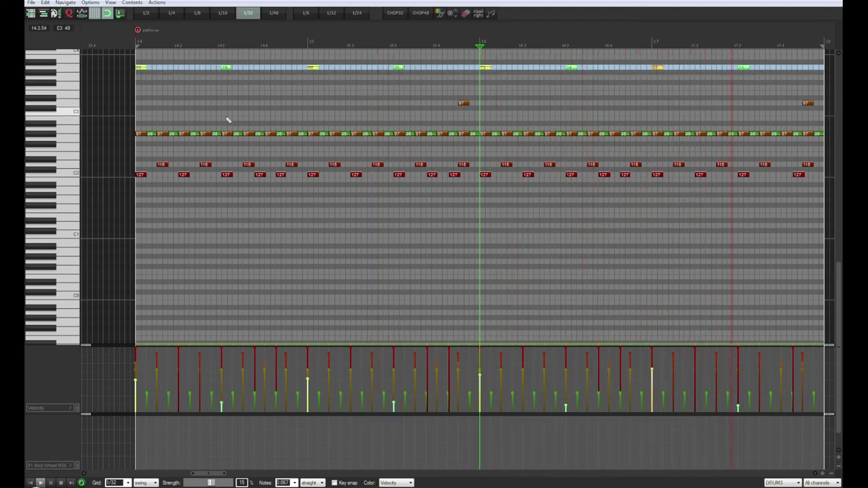
Step: Close the MIDI editor and play the arrangement from 18.1.00 through the transition into the chorus
{"action": "left_click", "coordinate": [838, 4]}
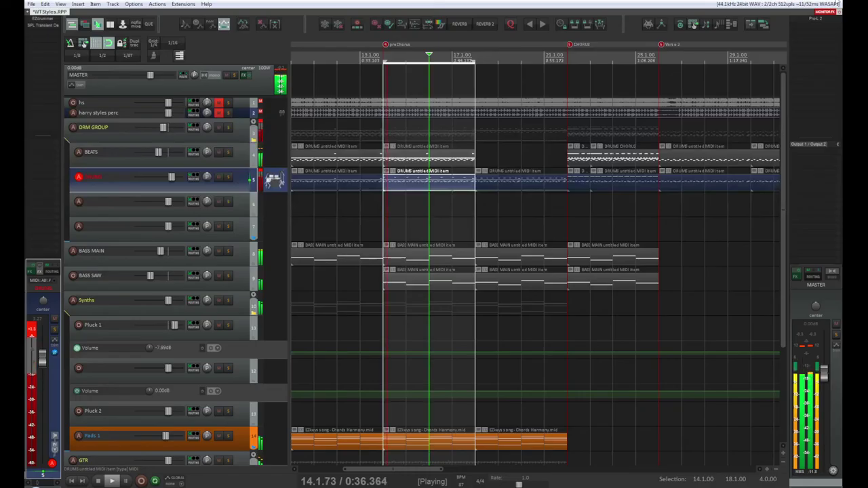
{"action": "left_click", "coordinate": [476, 56]}
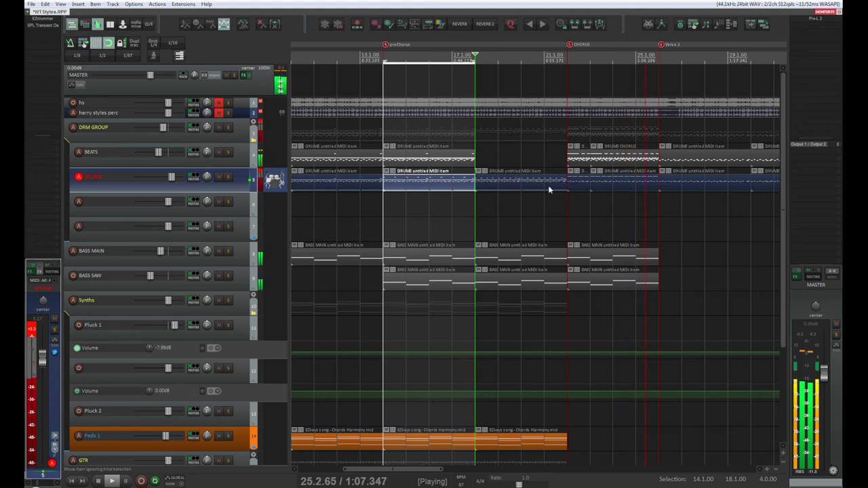
{"action": "key", "text": "space"}
{"action": "key", "text": "space"}
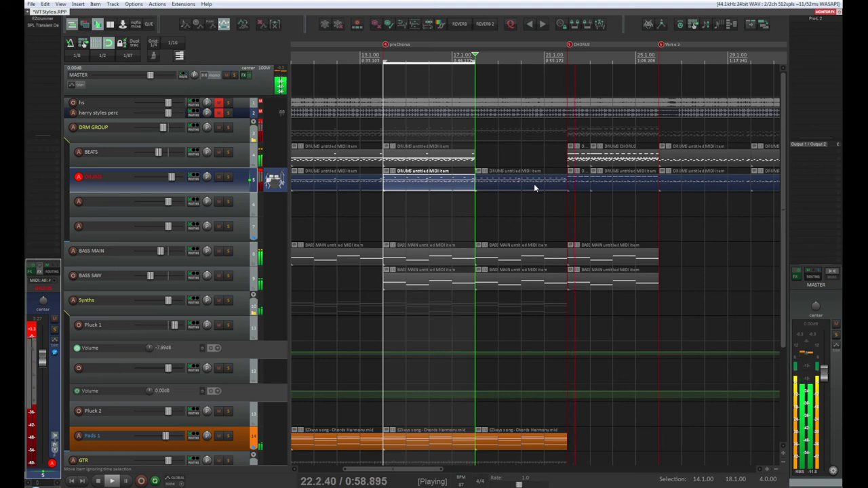
{"action": "key", "text": "space"}
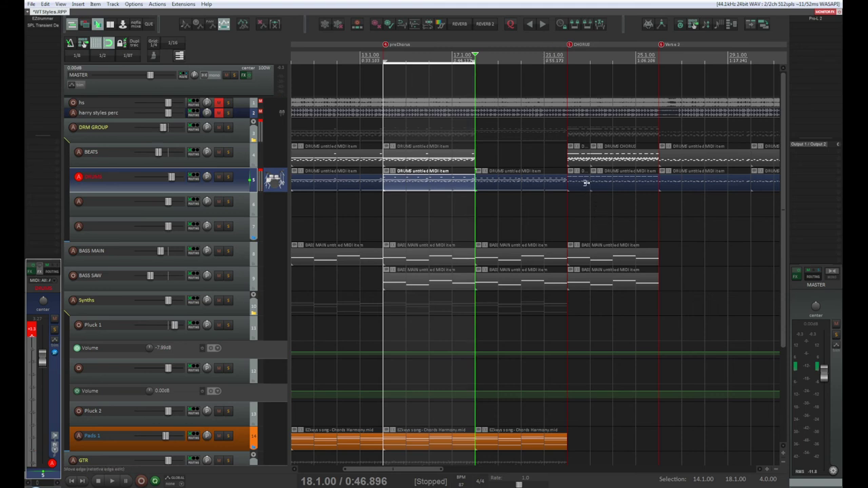
Step: Copy all the E3 notes from the DRUMS item between 18.1.00 and the chorus, and close its editor
{"action": "double_click", "coordinate": [536, 182]}
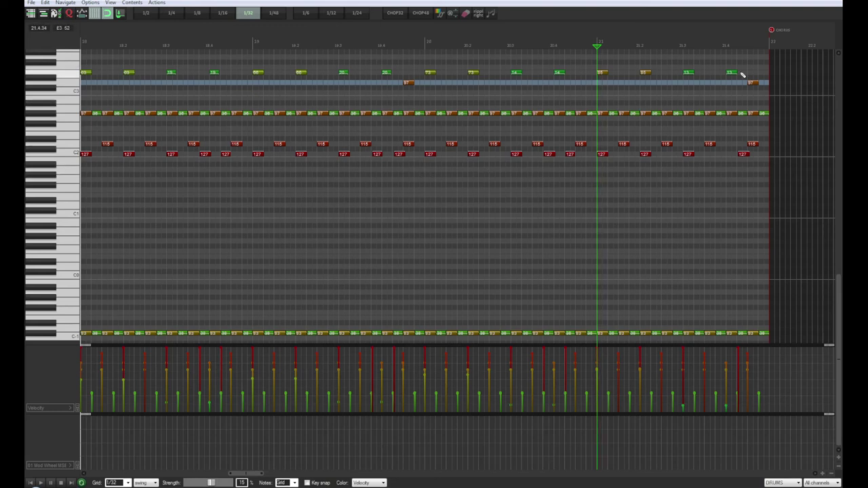
{"action": "left_click_drag", "start_coordinate": [754, 63], "coordinate": [85, 80]}
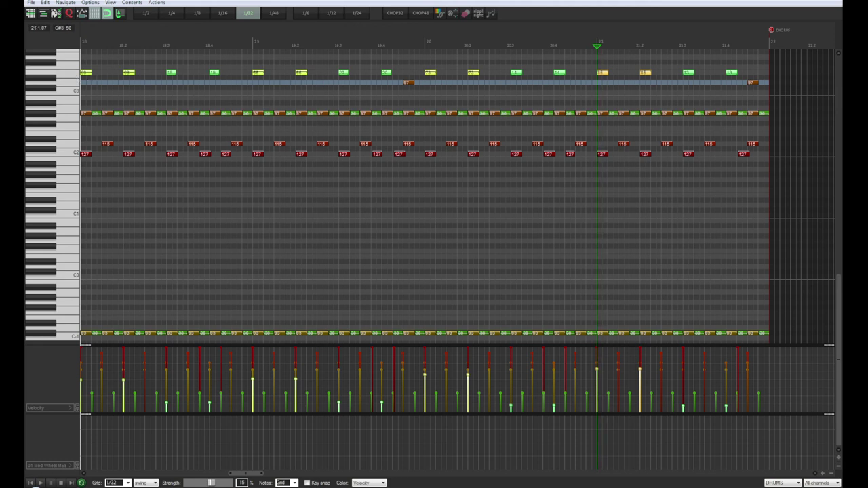
{"action": "key", "text": "Escape"}
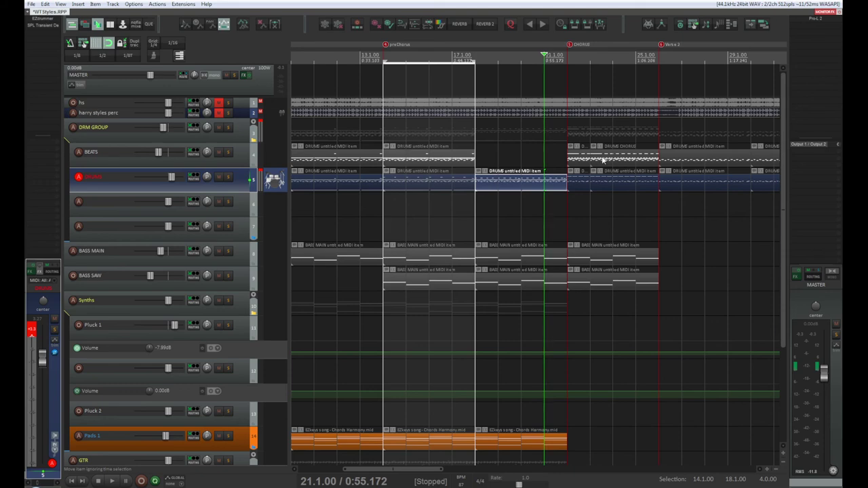
Step: Try pasting the copied notes on E3 into the chorus DRUMS item at 23.1.00, undo the paste and close the editor
{"action": "double_click", "coordinate": [603, 182]}
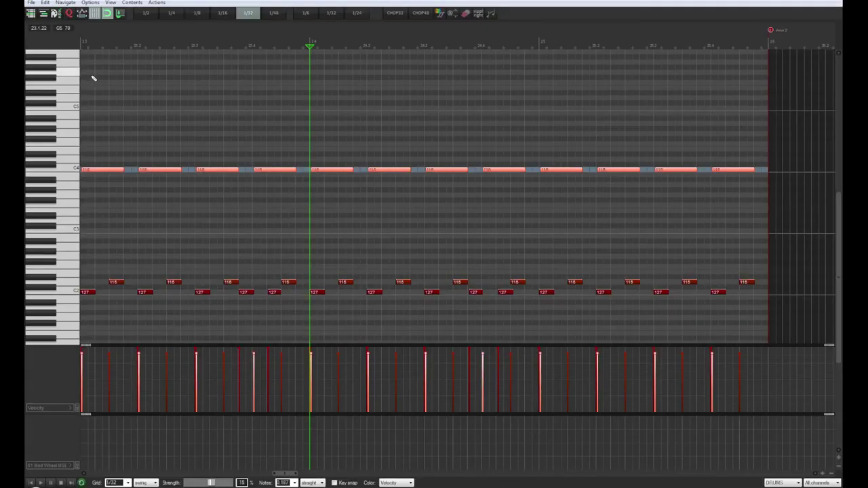
{"action": "left_click", "coordinate": [74, 212]}
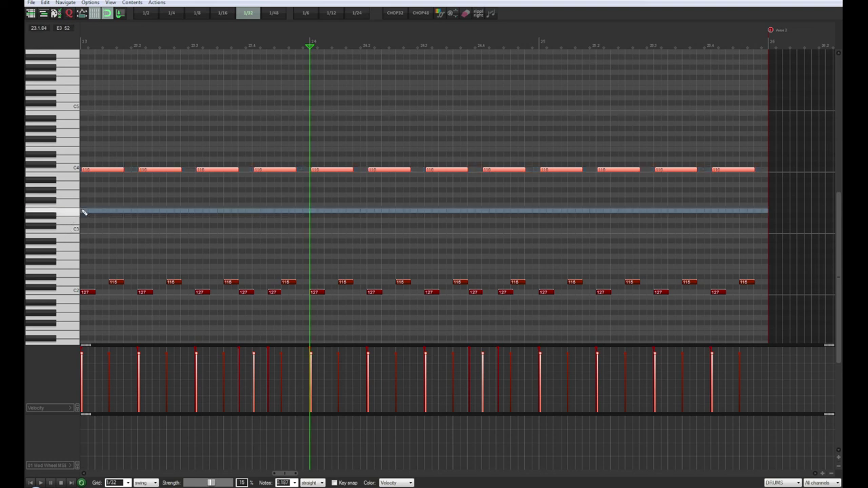
{"action": "left_click", "coordinate": [81, 42]}
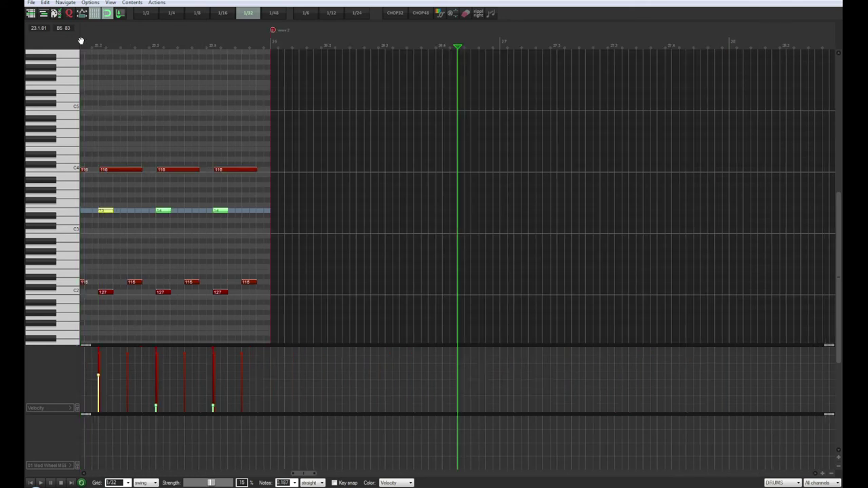
{"action": "left_click_drag", "start_coordinate": [304, 473], "coordinate": [198, 467]}
{"action": "scroll", "coordinate": [287, 384], "scroll_direction": "down", "scroll_amount": 8}
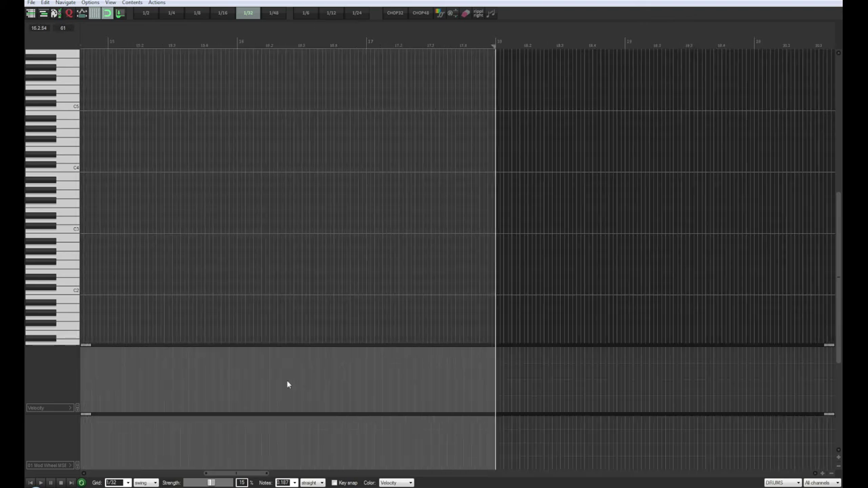
{"action": "scroll", "coordinate": [287, 384], "scroll_direction": "down", "scroll_amount": 6}
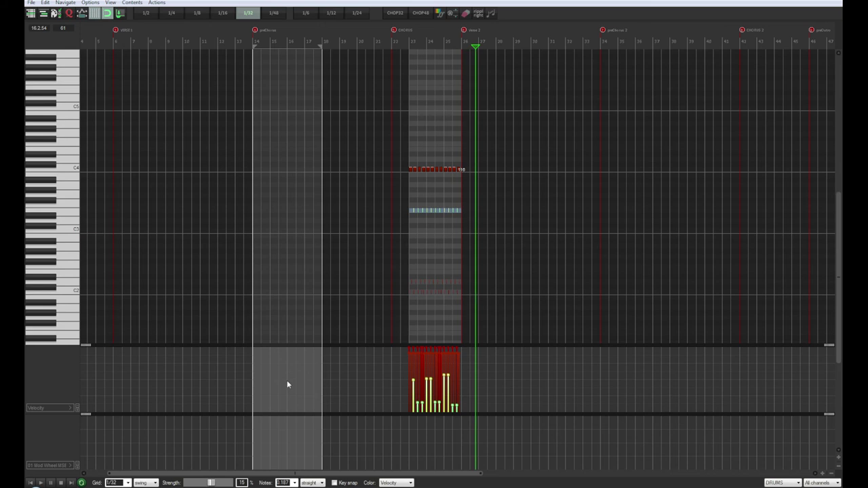
{"action": "scroll", "coordinate": [287, 384], "scroll_direction": "down", "scroll_amount": 3}
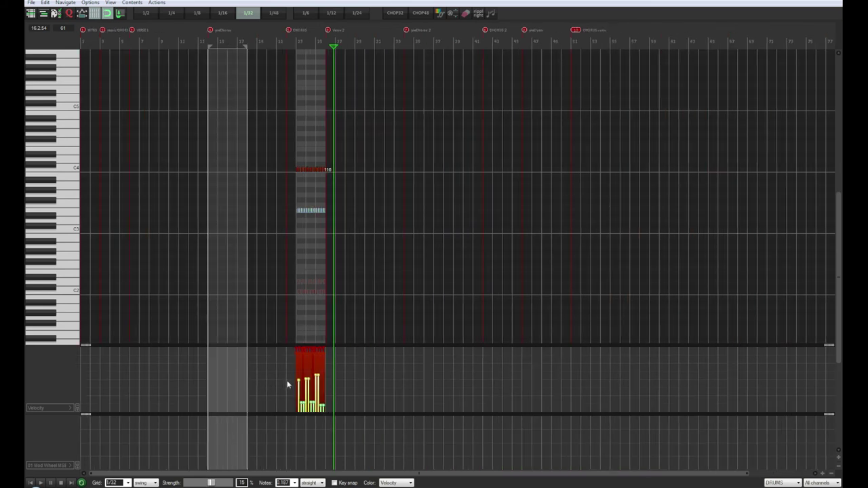
{"action": "scroll", "coordinate": [287, 384], "scroll_direction": "up", "scroll_amount": 3}
{"action": "key", "text": "ctrl+a"}
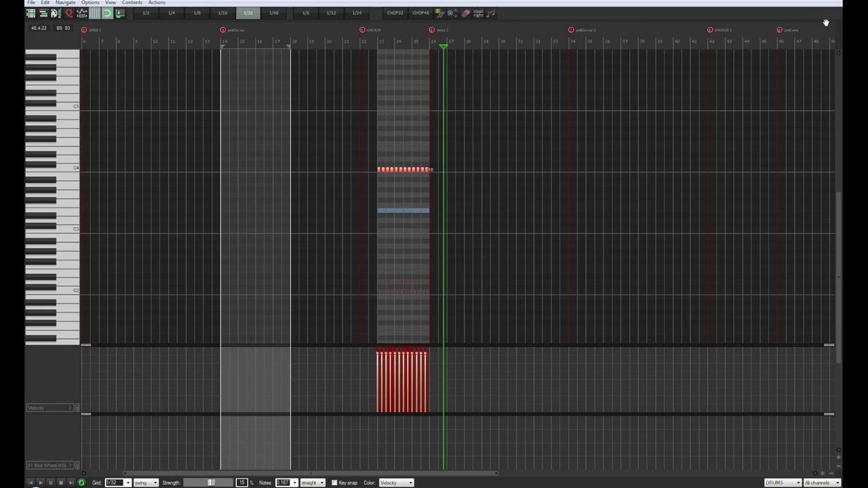
{"action": "key", "text": "Escape"}
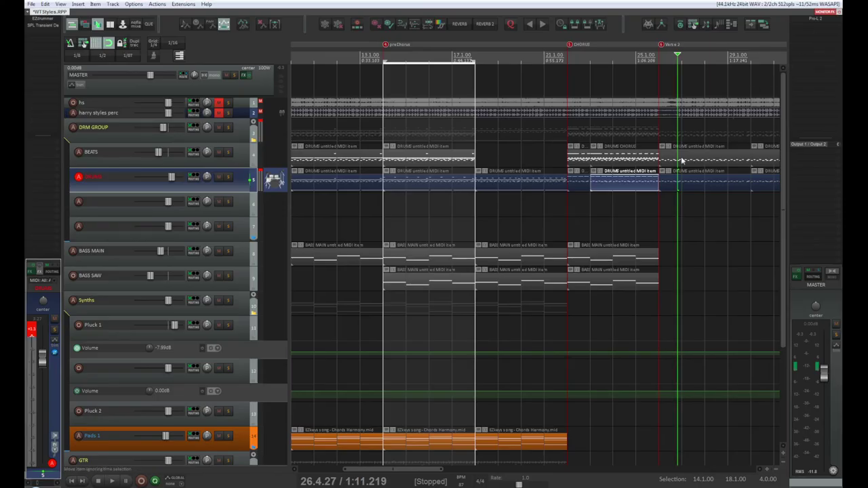
Step: Play the chorus briefly from 23.1.00
{"action": "left_click", "coordinate": [590, 57]}
{"action": "key", "text": "space"}
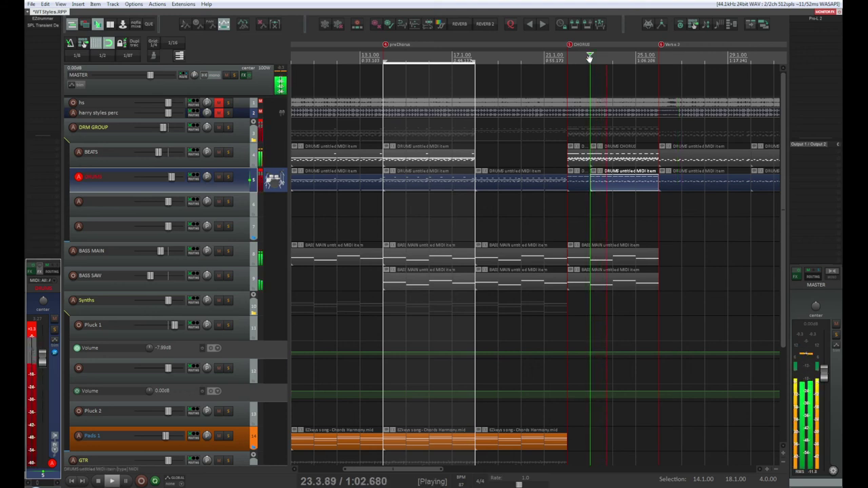
{"action": "key", "text": "space"}
Step: Open the first chorus DRUMS item at 22.1.00 and draw a 1/16-long note on E3 at its start
{"action": "left_click", "coordinate": [578, 187]}
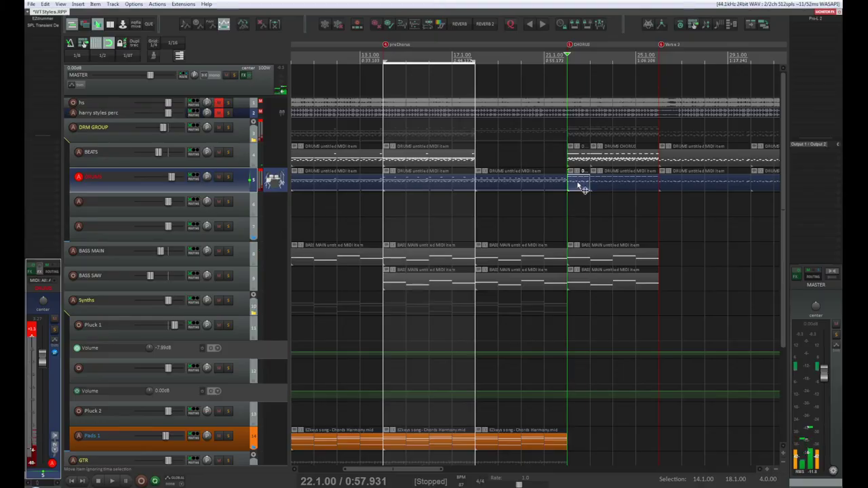
{"action": "double_click", "coordinate": [581, 186]}
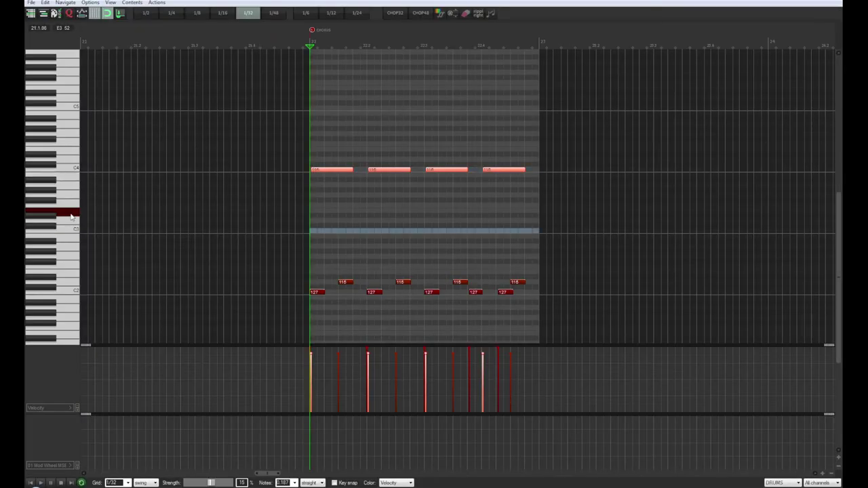
{"action": "left_click", "coordinate": [313, 211]}
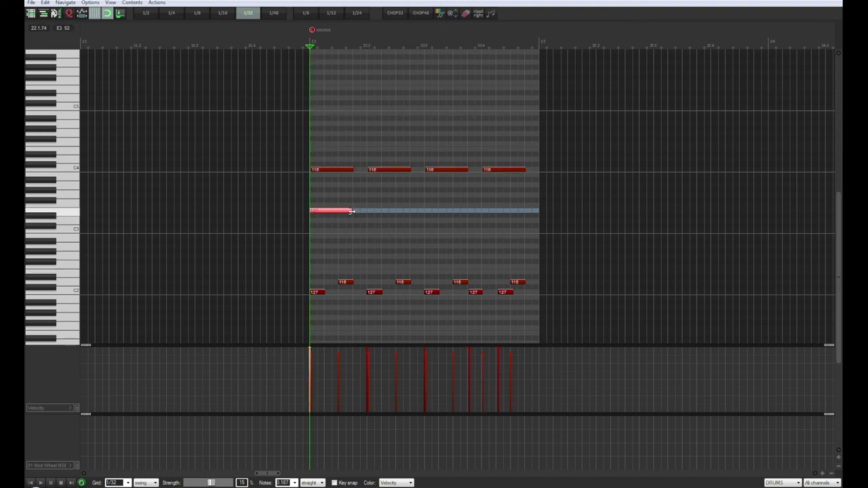
{"action": "left_click", "coordinate": [294, 483]}
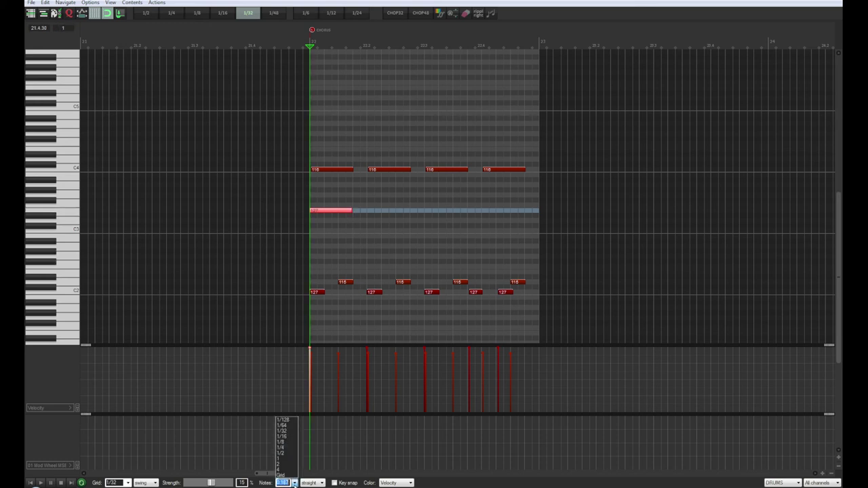
{"action": "left_click", "coordinate": [295, 445]}
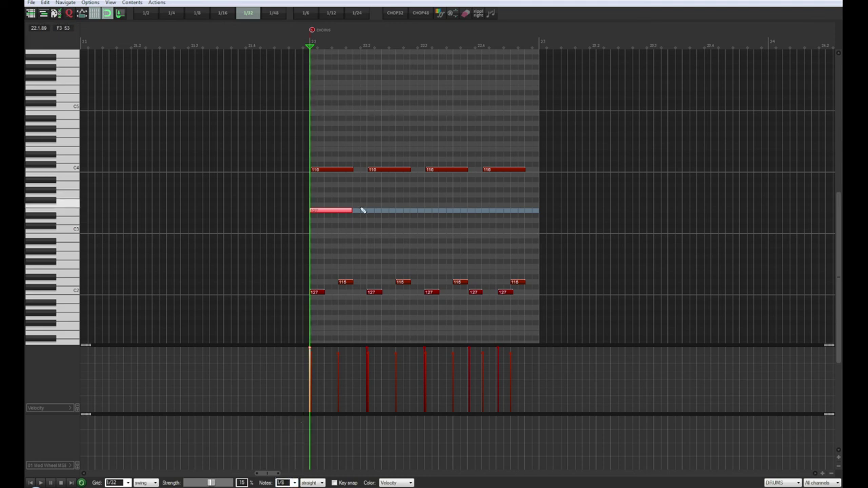
{"action": "double_click", "coordinate": [319, 212]}
{"action": "left_click", "coordinate": [313, 212]}
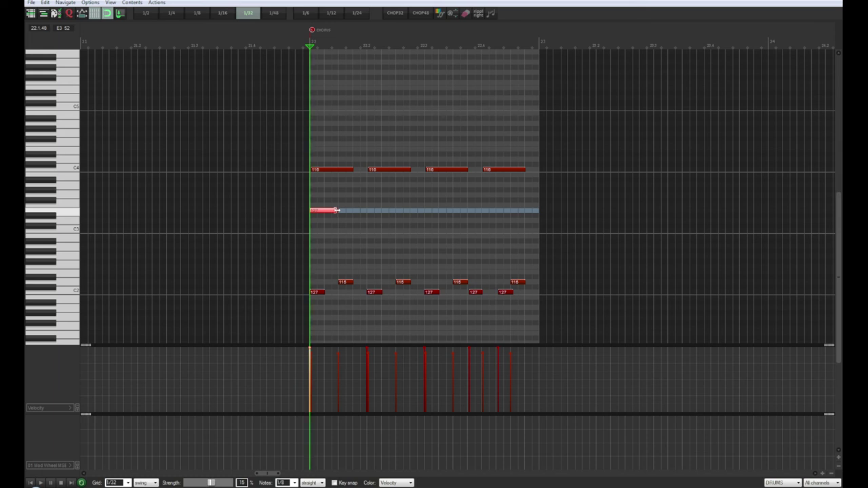
{"action": "left_click", "coordinate": [293, 482]}
{"action": "left_click", "coordinate": [286, 441]}
{"action": "left_click_drag", "start_coordinate": [338, 210], "coordinate": [325, 211]}
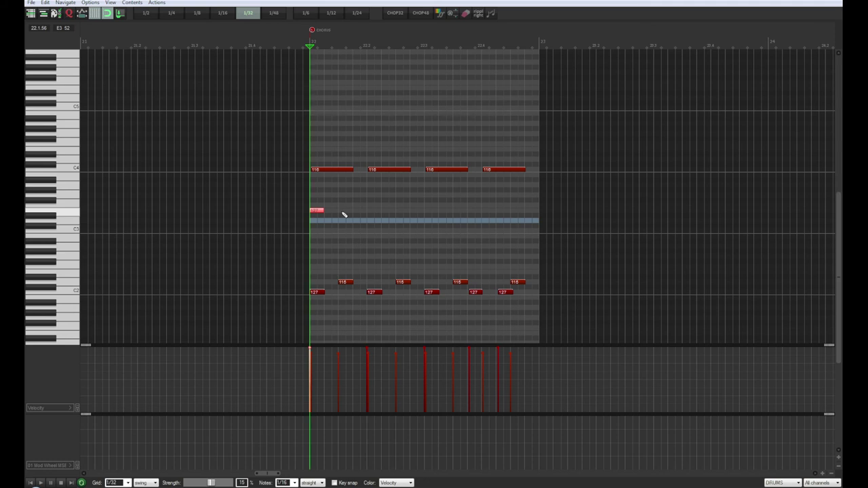
Step: Add matching 1/16 notes on E3 at beats 2, 3 and 4 of bar 22
{"action": "left_click", "coordinate": [344, 211]}
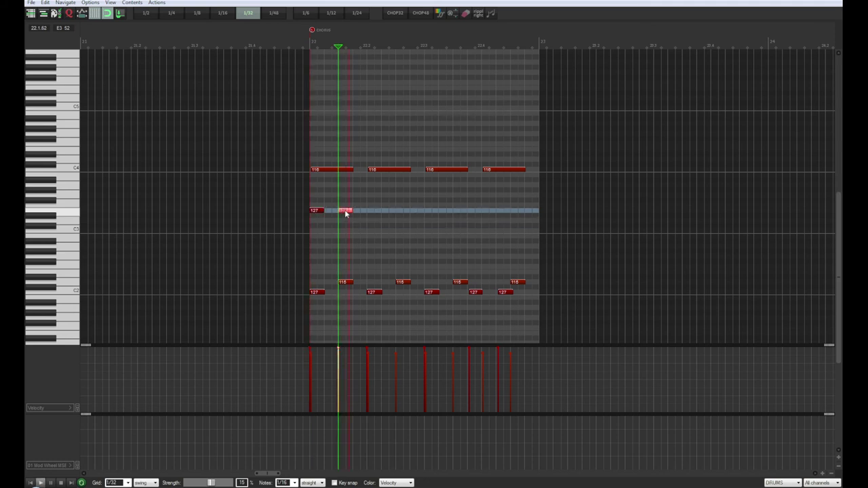
{"action": "left_click", "coordinate": [30, 483]}
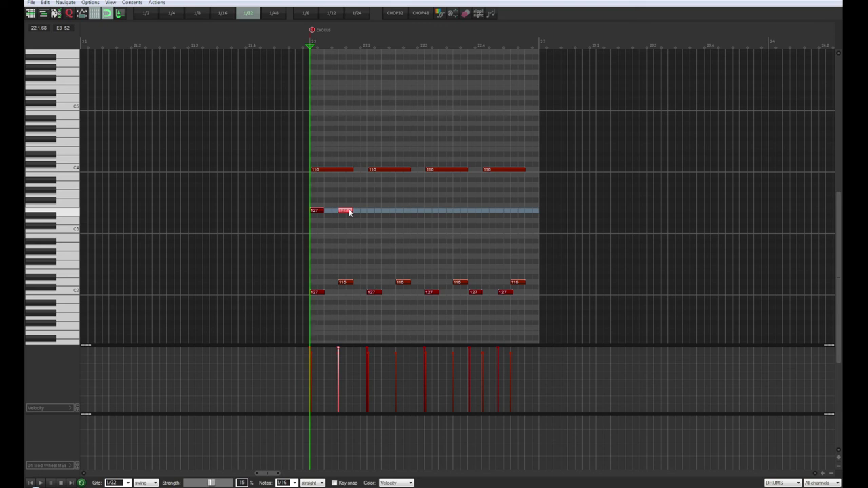
{"action": "key", "text": "space"}
{"action": "left_click_drag", "start_coordinate": [349, 213], "coordinate": [378, 211]}
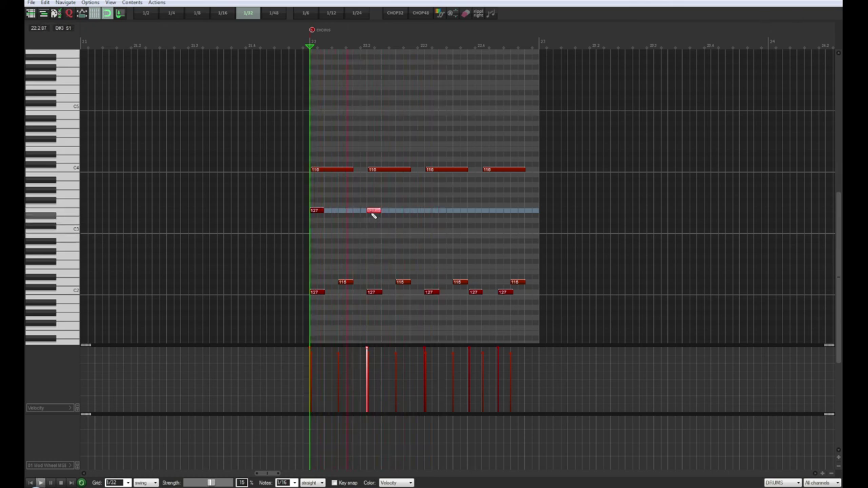
{"action": "left_click_drag", "start_coordinate": [374, 211], "coordinate": [491, 213]}
Step: Close the MIDI editor and play the chorus from 22.1.00 to hear the added E3 notes
{"action": "left_click", "coordinate": [40, 483]}
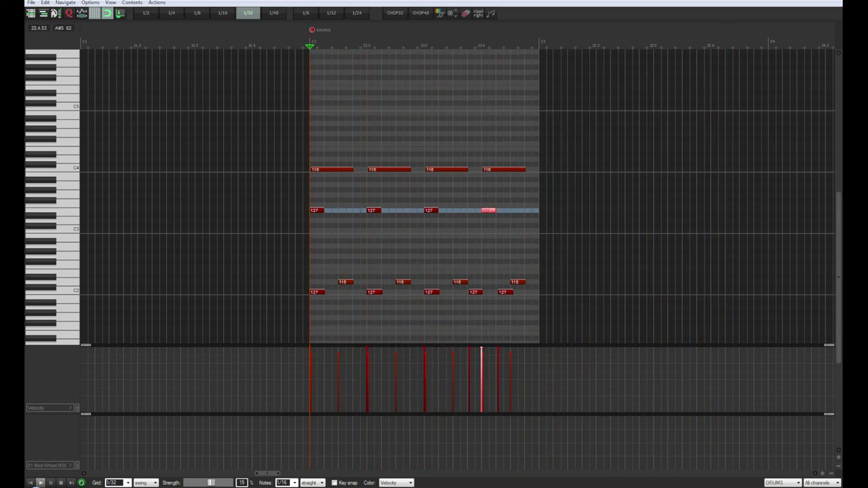
{"action": "key", "text": "Escape"}
{"action": "key", "text": "space"}
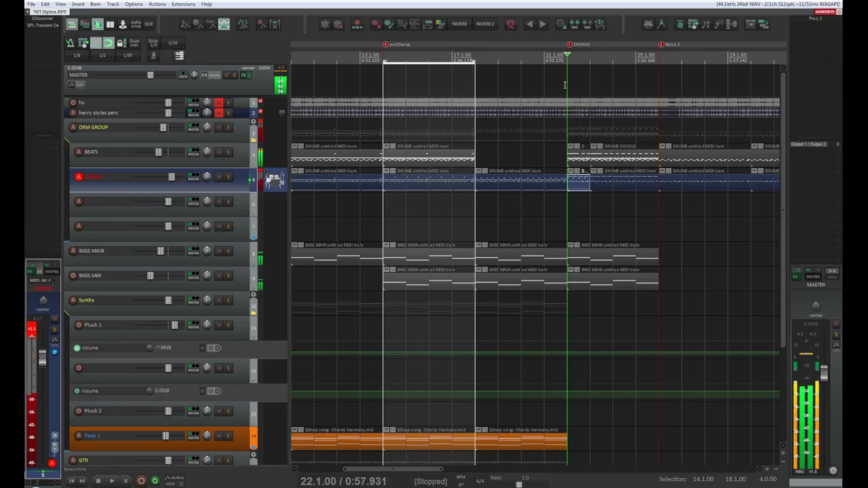
{"action": "key", "text": "space"}
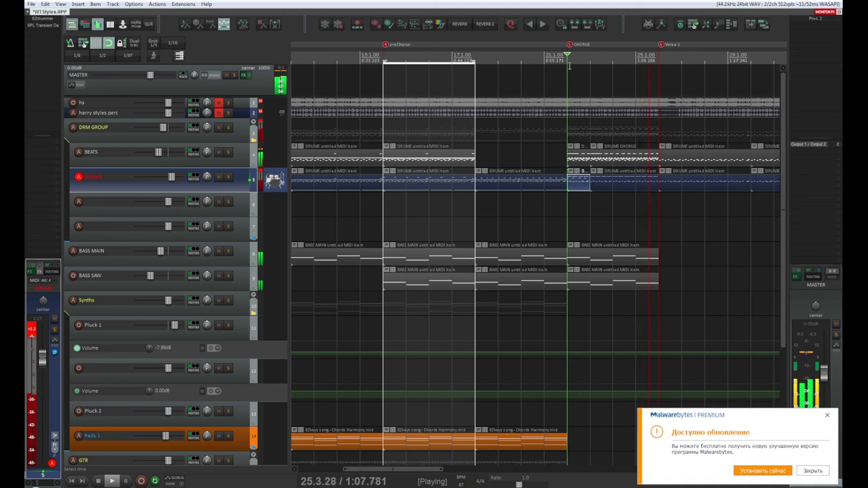
{"action": "left_click", "coordinate": [569, 66]}
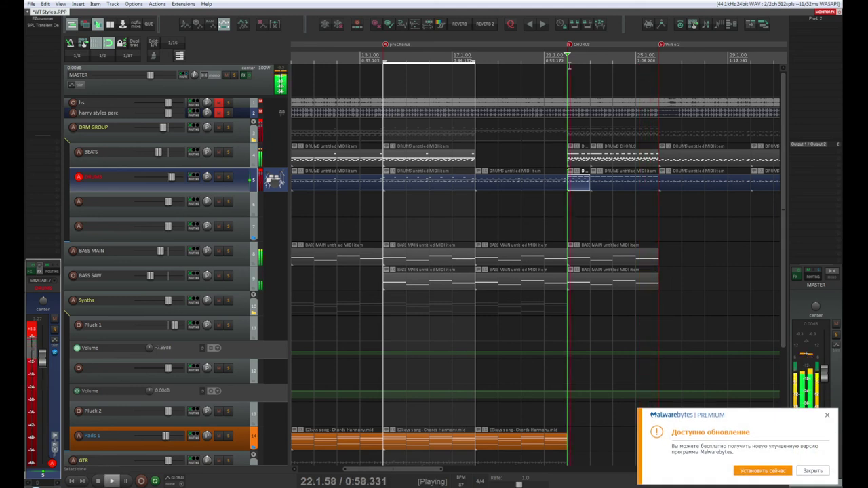
Step: Reopen the first chorus DRUMS item, lower the velocity of its four E3 notes to slightly under half, and close the editor
{"action": "double_click", "coordinate": [585, 187]}
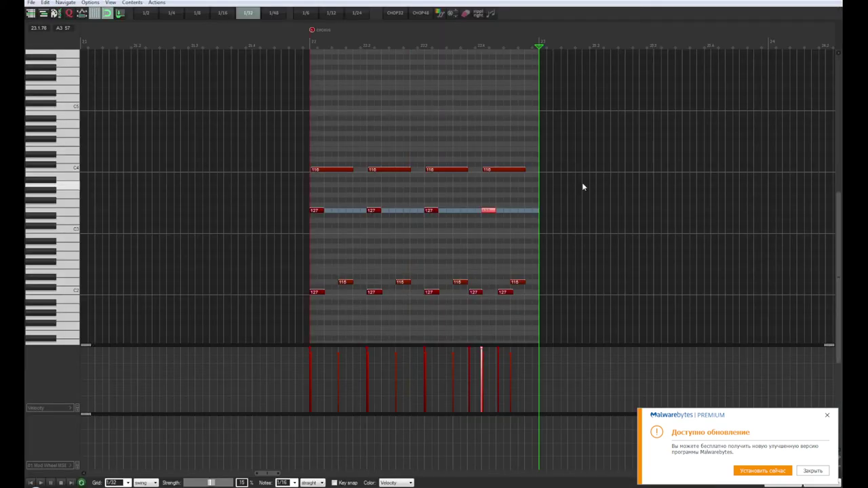
{"action": "left_click_drag", "start_coordinate": [513, 207], "coordinate": [509, 215]}
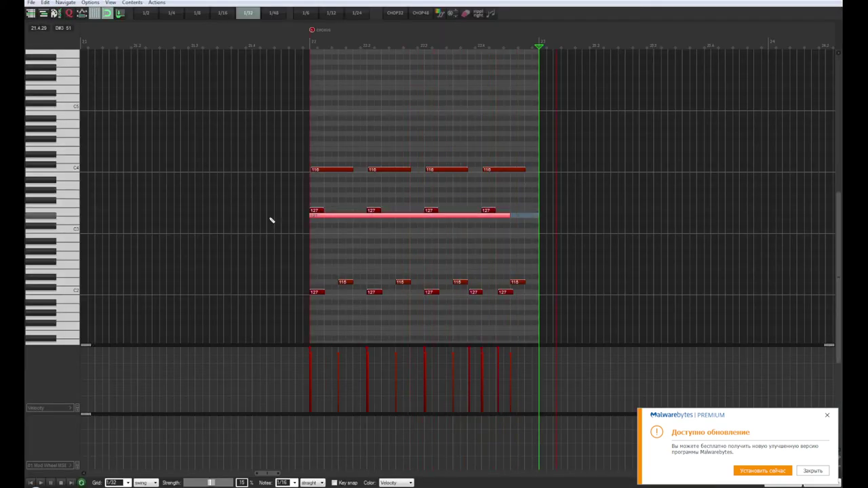
{"action": "key", "text": "ctrl+z"}
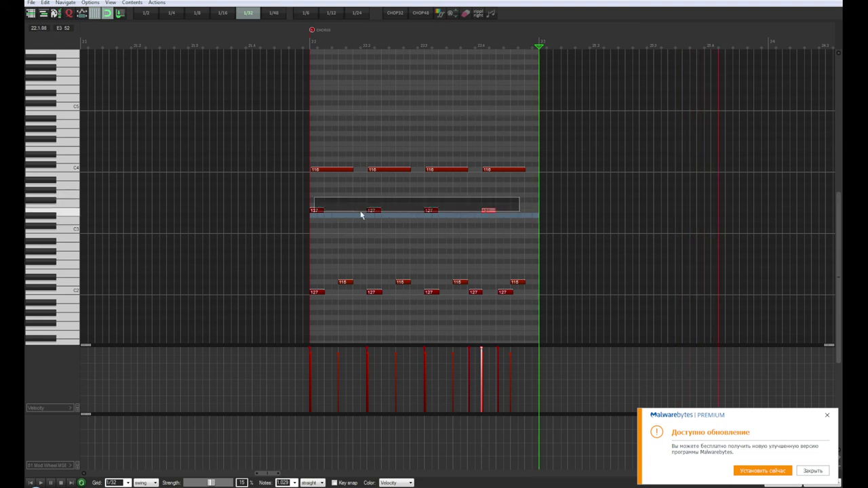
{"action": "left_click_drag", "start_coordinate": [362, 215], "coordinate": [314, 211]}
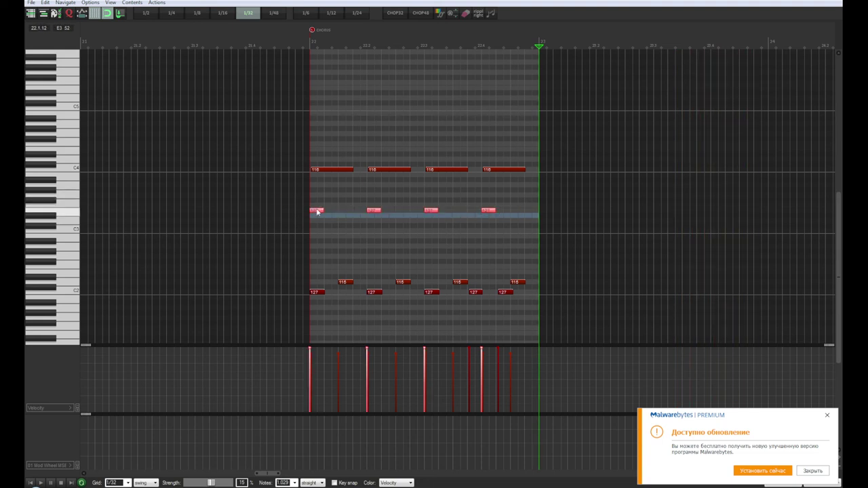
{"action": "left_click_drag", "start_coordinate": [316, 212], "coordinate": [325, 244]}
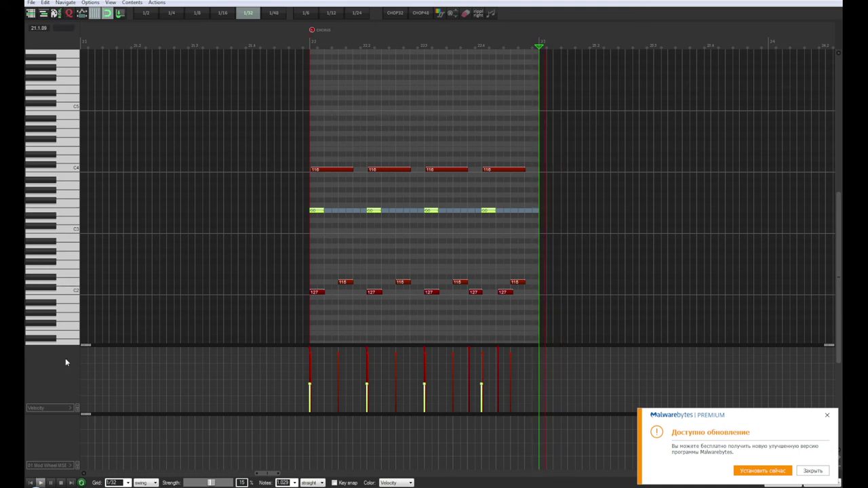
{"action": "left_click", "coordinate": [30, 483]}
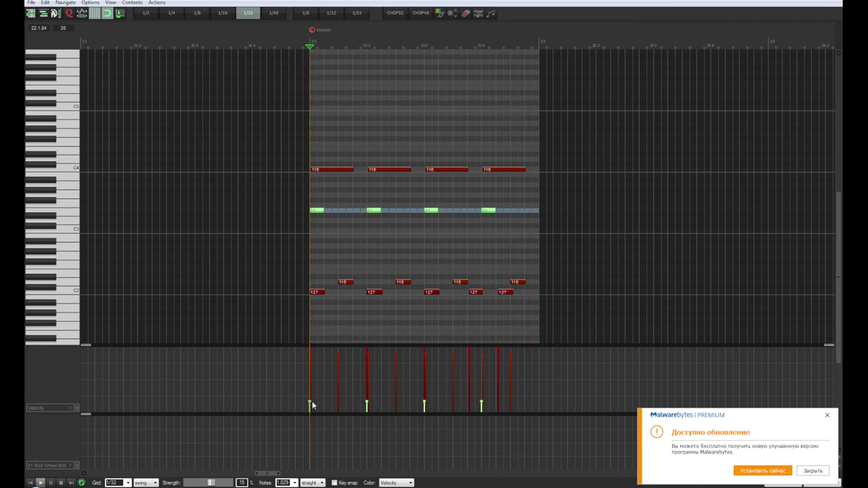
{"action": "left_click_drag", "start_coordinate": [310, 400], "coordinate": [310, 381]}
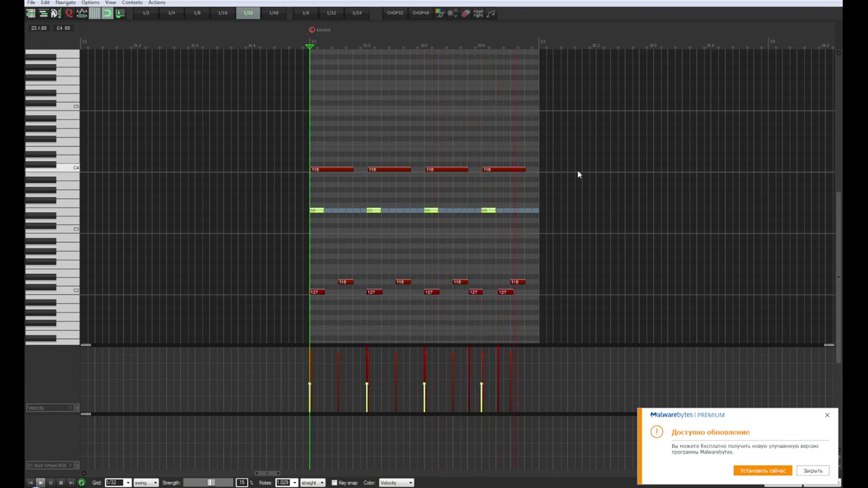
{"action": "left_click", "coordinate": [832, 5]}
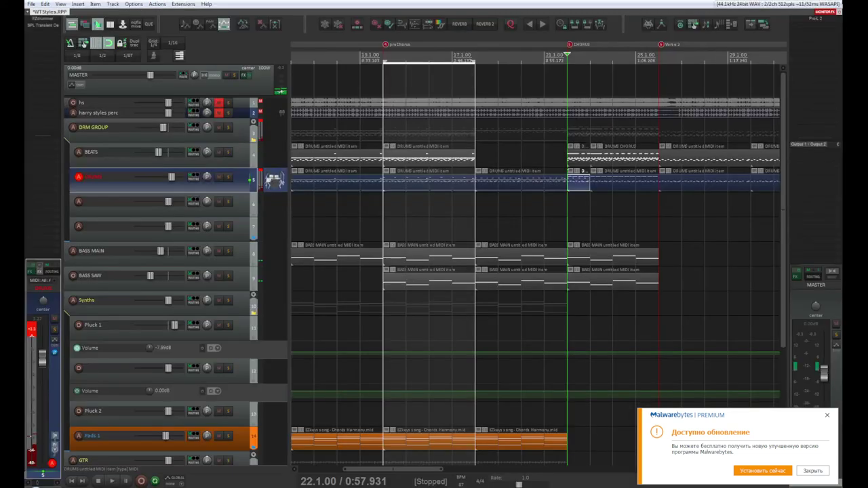
Step: Open the chorus DRUMS item at 23.1.00 and draw a 1/16-long note on E3 at its start
{"action": "double_click", "coordinate": [606, 189]}
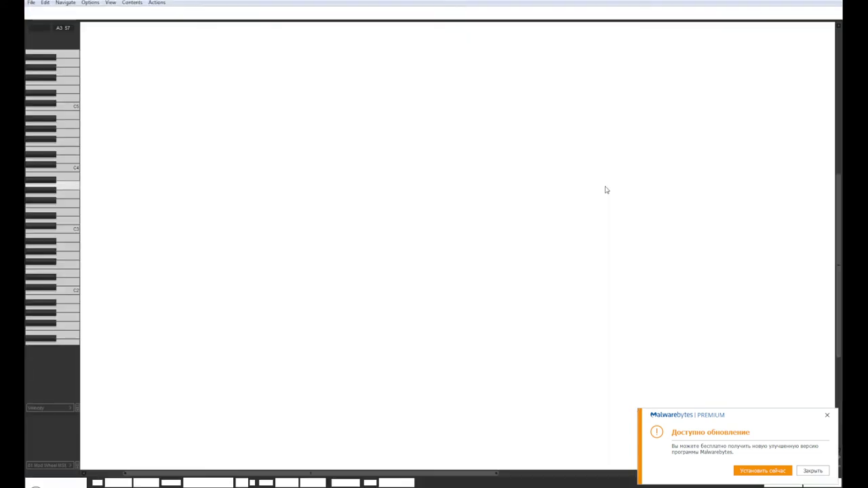
{"action": "scroll", "coordinate": [466, 241], "scroll_direction": "up", "scroll_amount": 3}
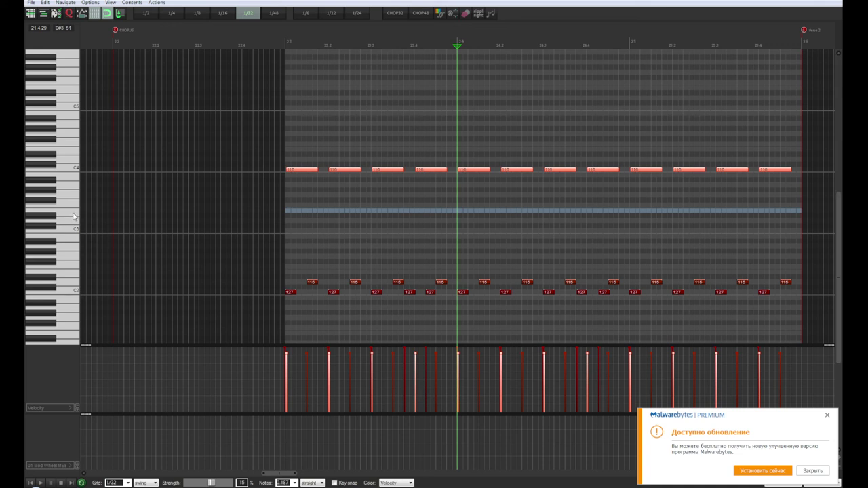
{"action": "left_click", "coordinate": [288, 211]}
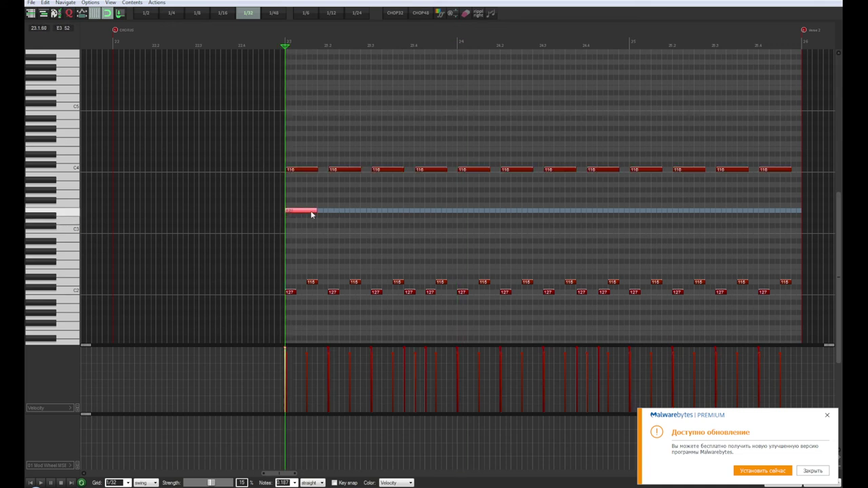
{"action": "left_click", "coordinate": [295, 482]}
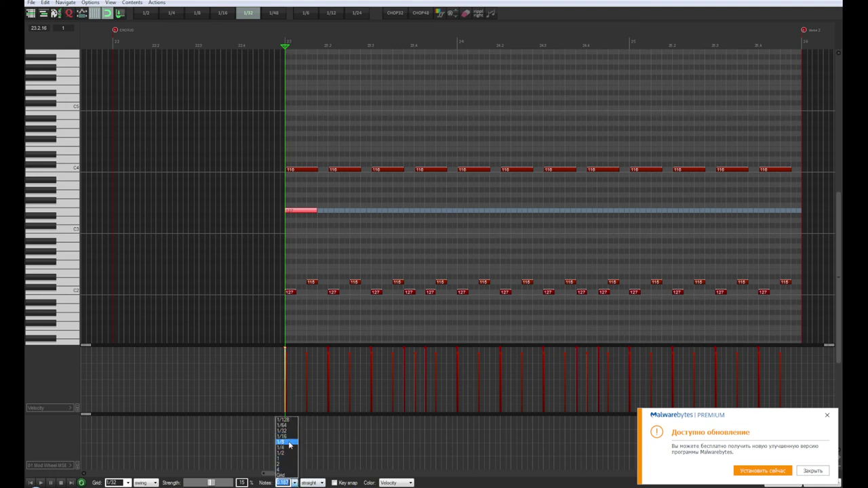
{"action": "left_click", "coordinate": [290, 440]}
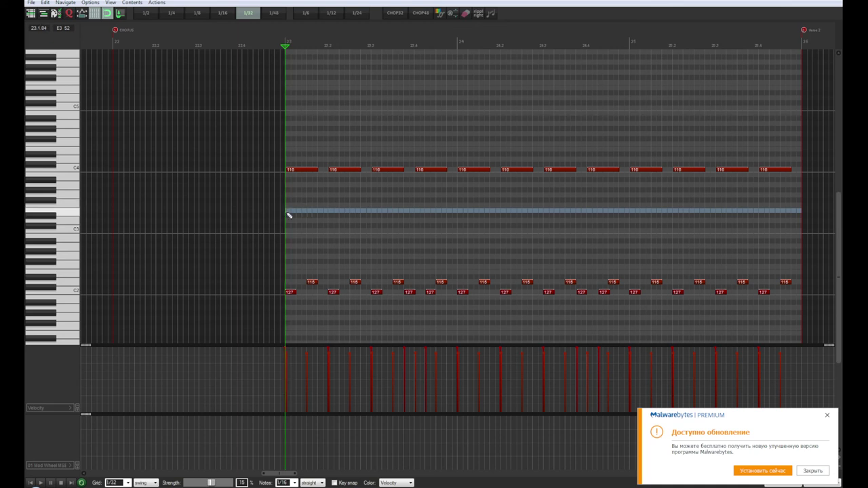
{"action": "left_click", "coordinate": [289, 214]}
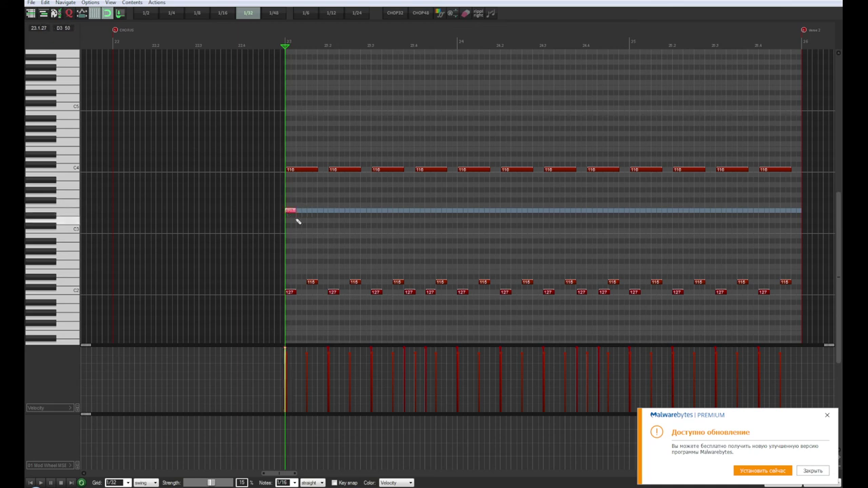
Step: Add 1/16 notes on E3 at beats 2, 3 and 4 of bar 23 and play the item
{"action": "left_click", "coordinate": [331, 211]}
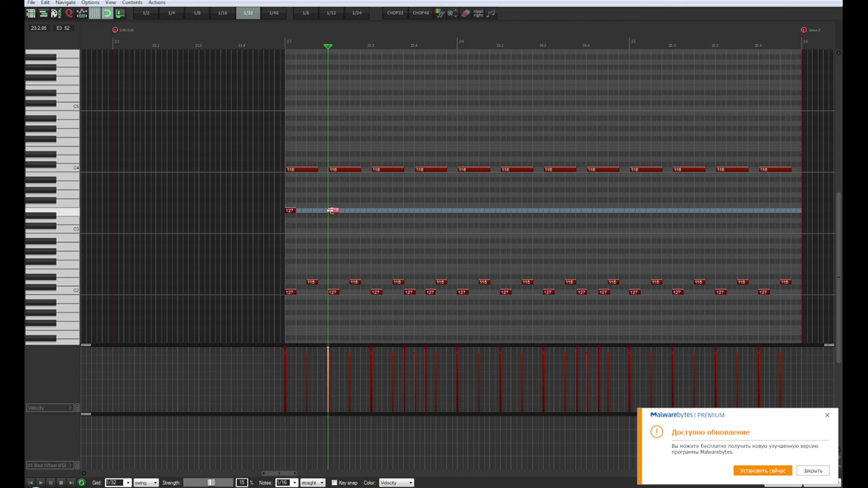
{"action": "key", "text": "space"}
{"action": "left_click", "coordinate": [375, 211]}
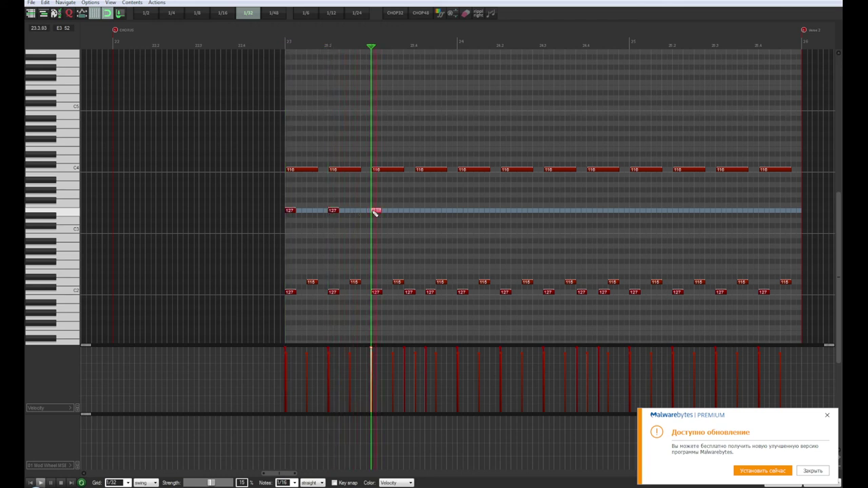
{"action": "left_click", "coordinate": [417, 211]}
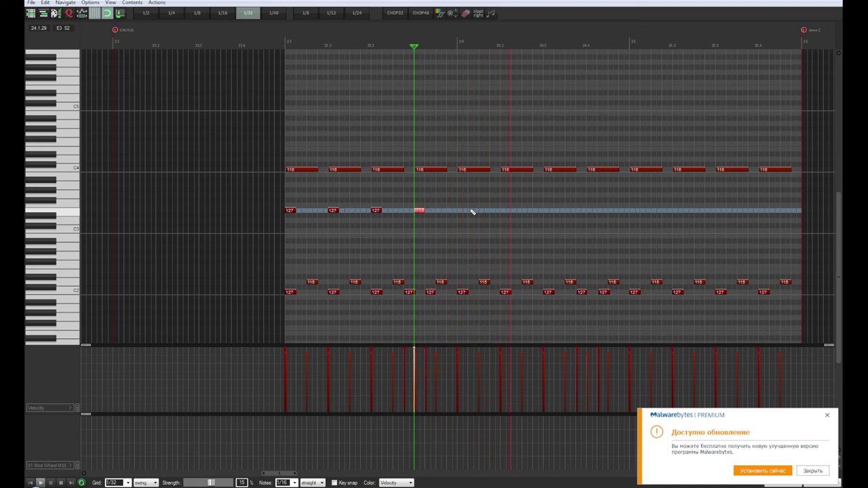
{"action": "key", "text": "space"}
{"action": "key", "text": "space"}
{"action": "key", "text": "space"}
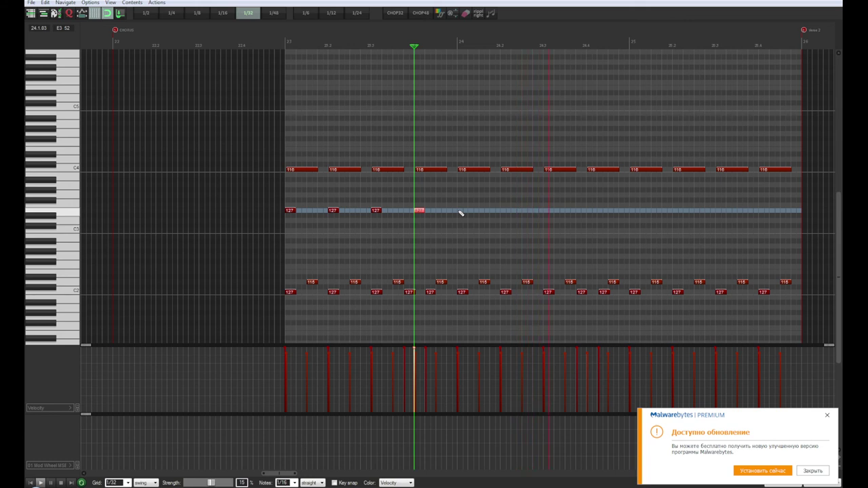
Step: Draw eight 1/16-long notes on E3 across bar 24, one on every half beat
{"action": "left_click", "coordinate": [459, 211]}
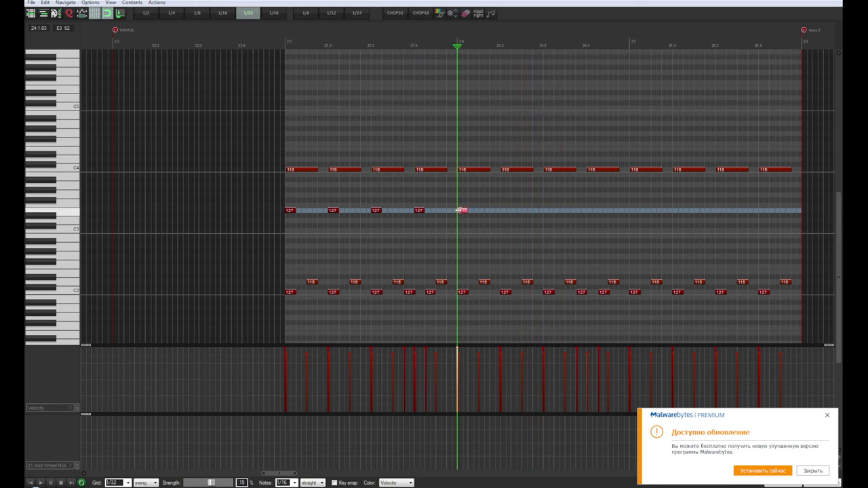
{"action": "left_click", "coordinate": [484, 212]}
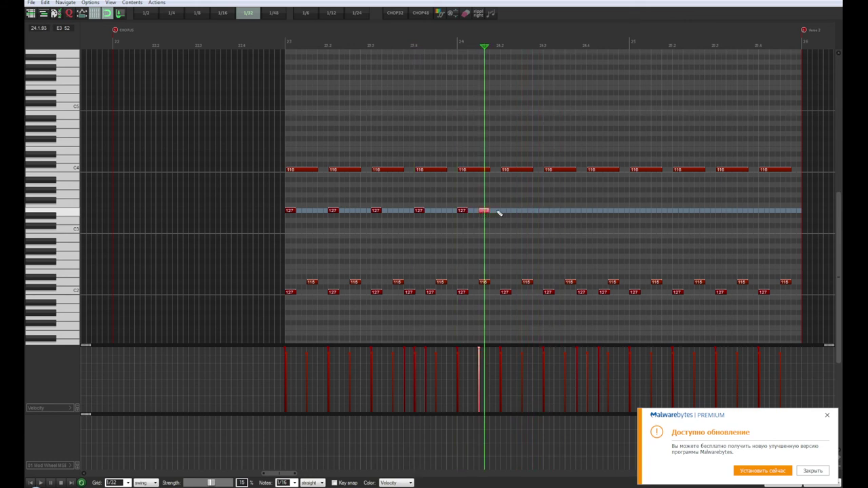
{"action": "left_click", "coordinate": [504, 211]}
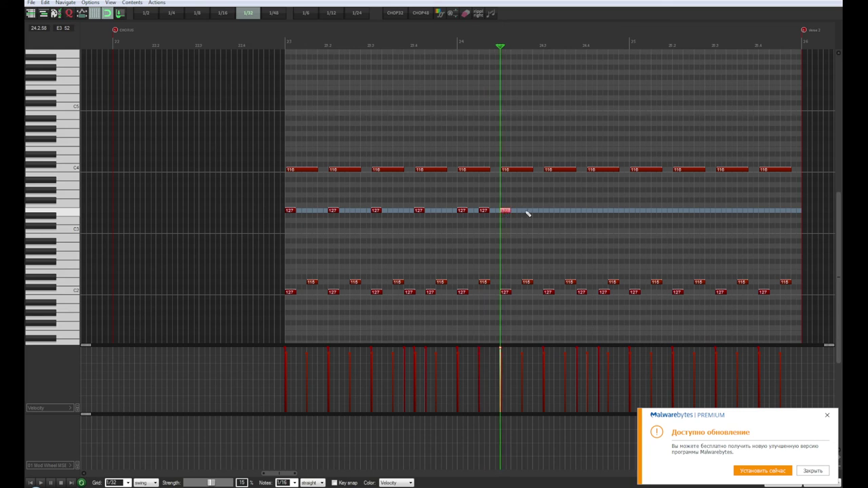
{"action": "left_click", "coordinate": [526, 212]}
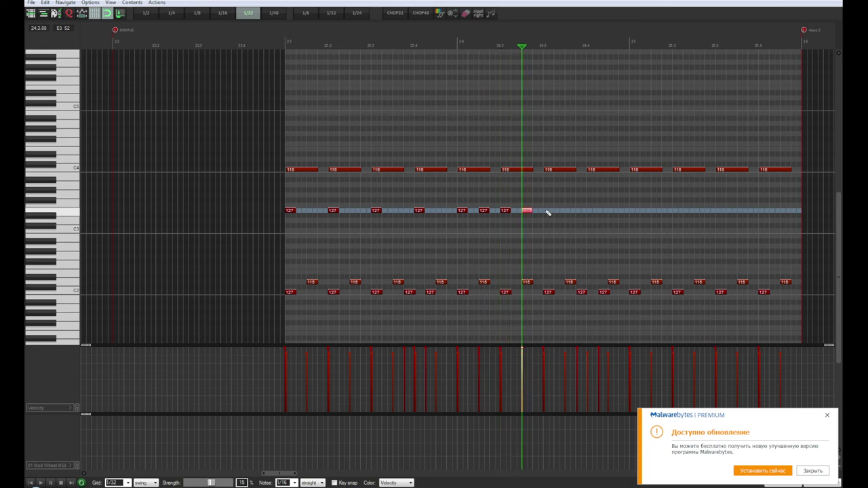
{"action": "left_click", "coordinate": [548, 212]}
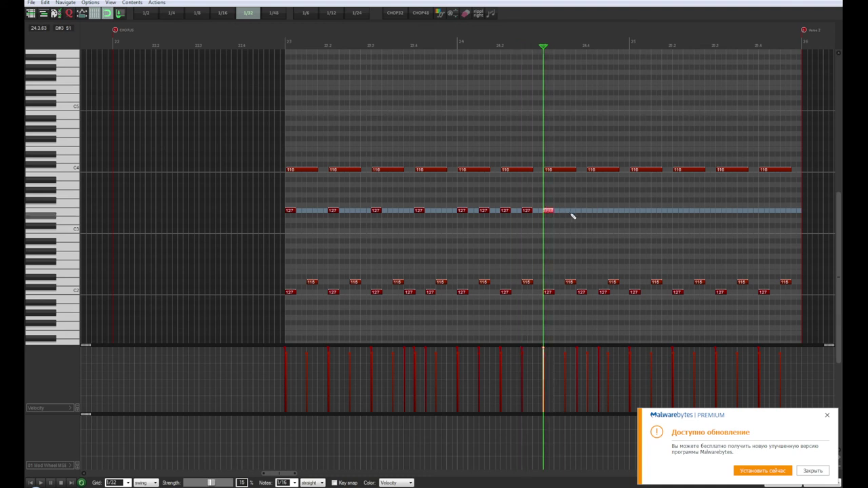
{"action": "left_click", "coordinate": [570, 211]}
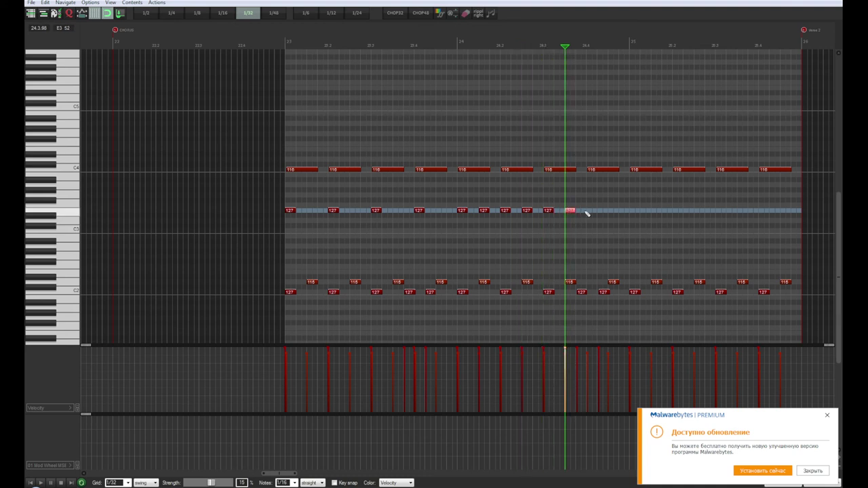
{"action": "left_click", "coordinate": [591, 211]}
{"action": "left_click", "coordinate": [613, 212]}
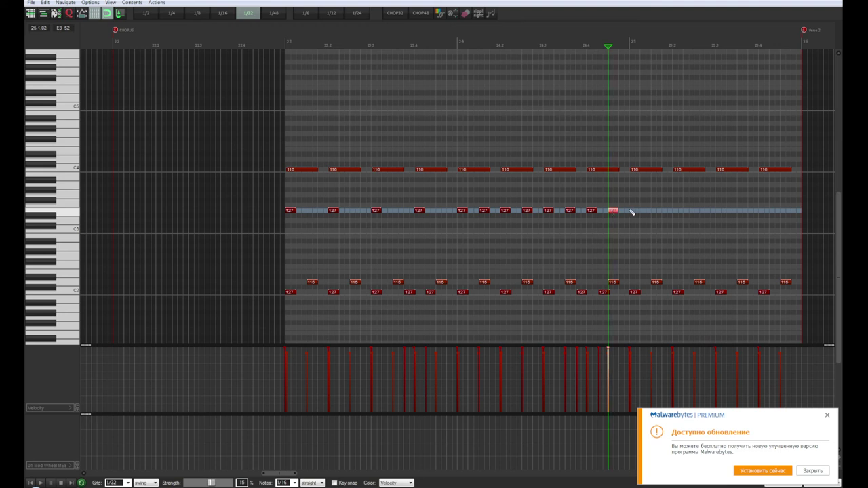
Step: Lower the velocity of the four E3 notes in bar 23 to 74 and the eight in bar 24 to 88
{"action": "left_click_drag", "start_coordinate": [436, 196], "coordinate": [282, 219]}
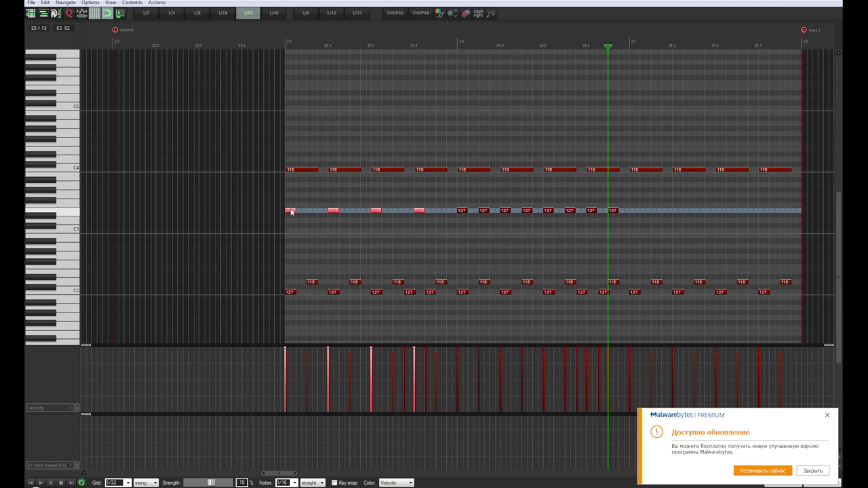
{"action": "left_click_drag", "start_coordinate": [290, 212], "coordinate": [291, 231]}
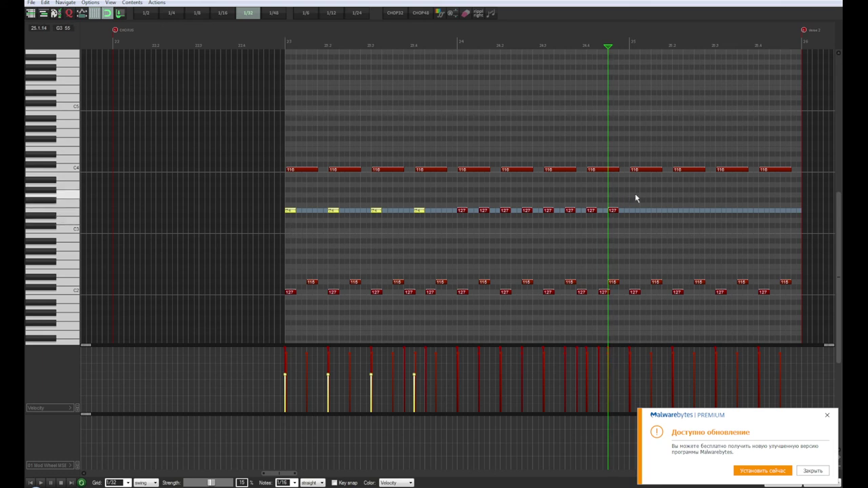
{"action": "left_click_drag", "start_coordinate": [636, 194], "coordinate": [441, 239]}
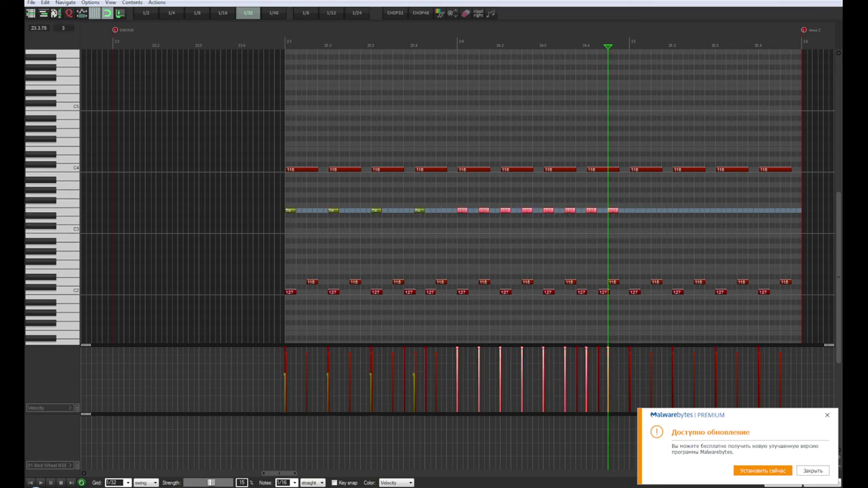
{"action": "scroll", "coordinate": [285, 471], "scroll_direction": "right", "scroll_amount": 5}
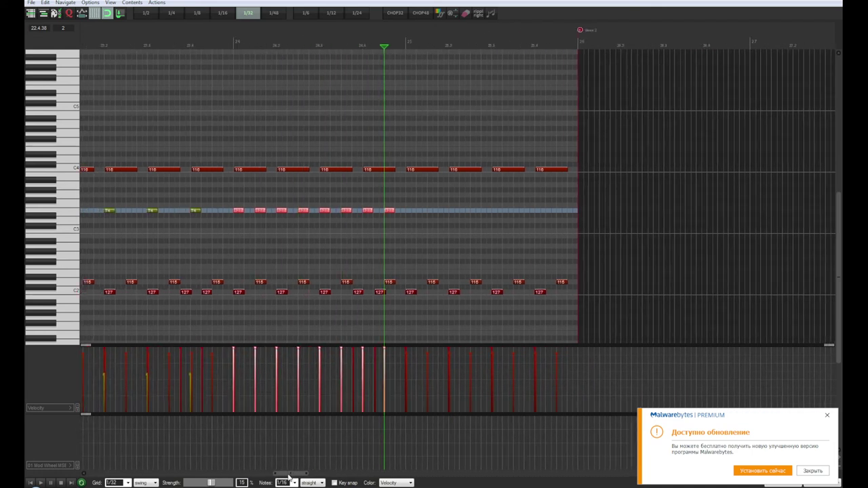
{"action": "left_click_drag", "start_coordinate": [467, 188], "coordinate": [269, 234]}
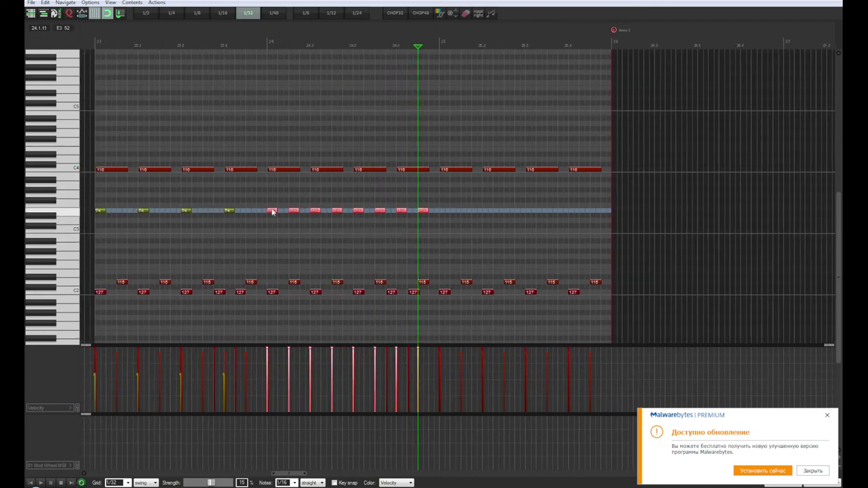
{"action": "left_click_drag", "start_coordinate": [271, 208], "coordinate": [280, 220]}
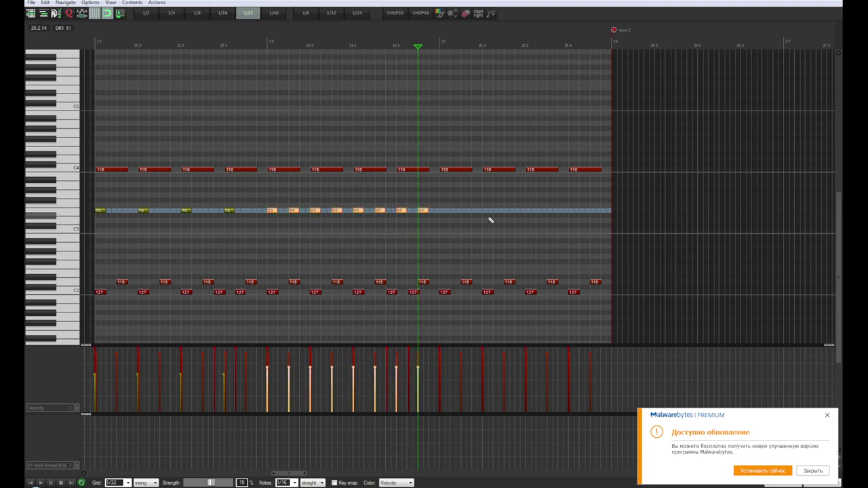
Step: Fill bar 25 with eight E3 notes on the half beats at velocity 104, and close the MIDI editor
{"action": "left_click_drag", "start_coordinate": [483, 194], "coordinate": [446, 204]}
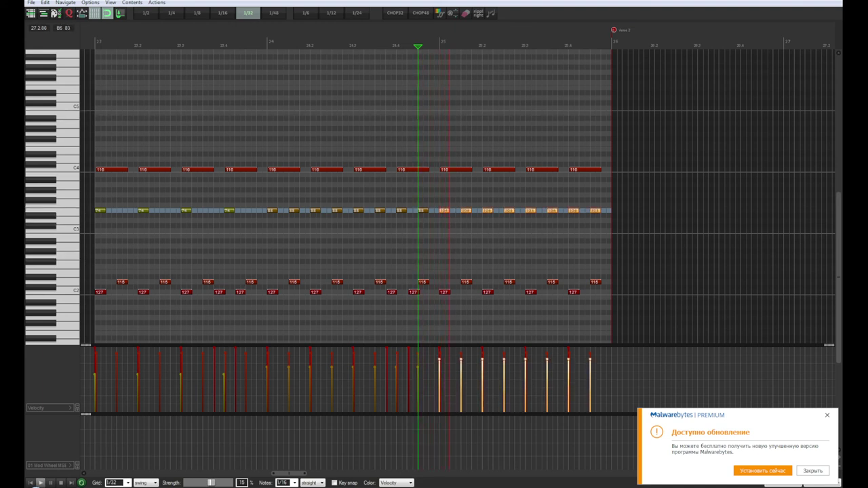
{"action": "key", "text": "Escape"}
{"action": "key", "text": "space"}
{"action": "key", "text": "space"}
Step: Play the arrangement from 18.1.00 through the chorus to hear the rising E3 hits, and stop
{"action": "left_click", "coordinate": [475, 60]}
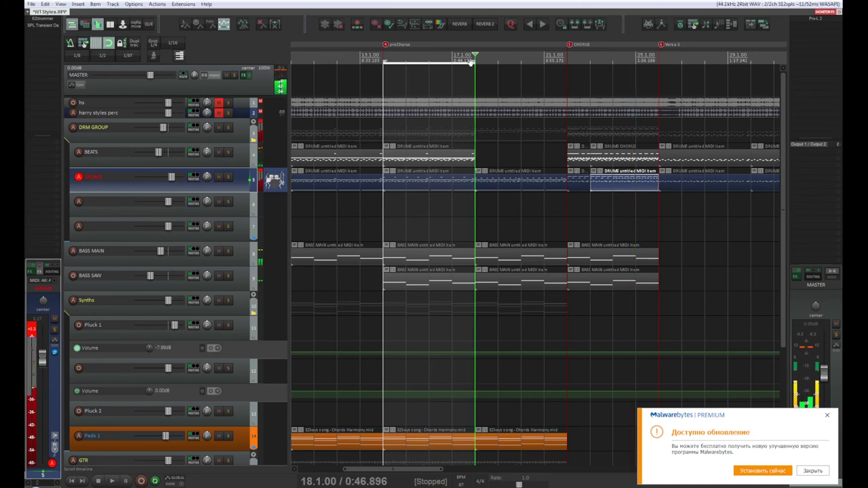
{"action": "key", "text": "space"}
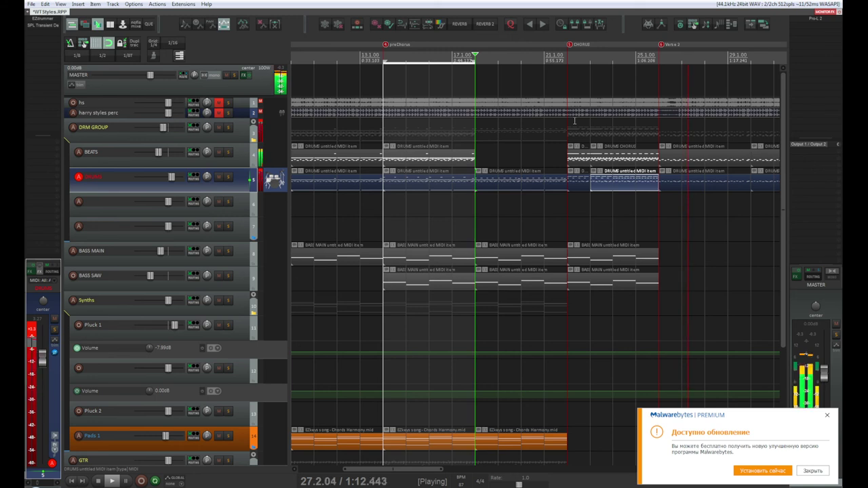
{"action": "key", "text": "space"}
{"action": "key", "text": "space"}
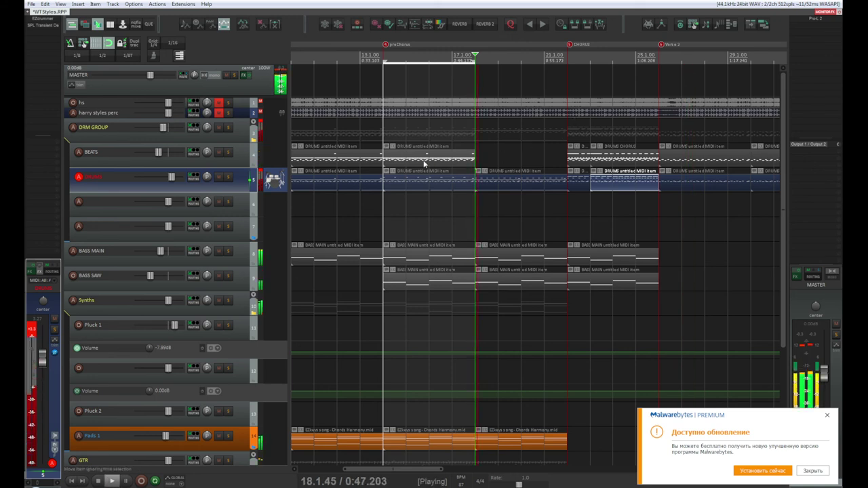
{"action": "key", "text": "space"}
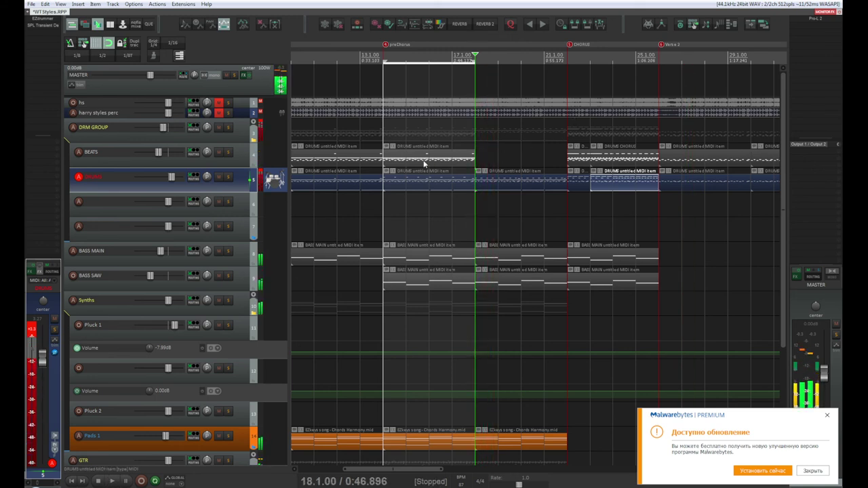
Step: Copy the preChorus BEATS item at 14.1.00 to the gap at 18.1.00 and play the song from there
{"action": "left_click", "coordinate": [427, 161]}
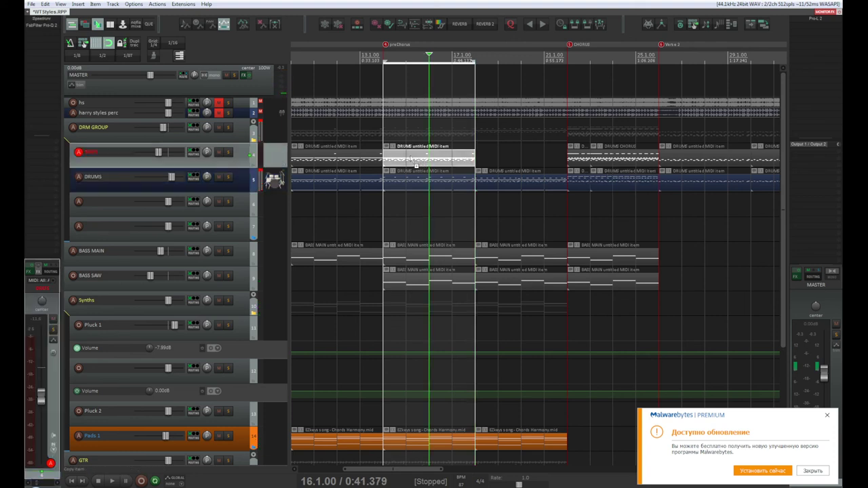
{"action": "left_click", "coordinate": [501, 158]}
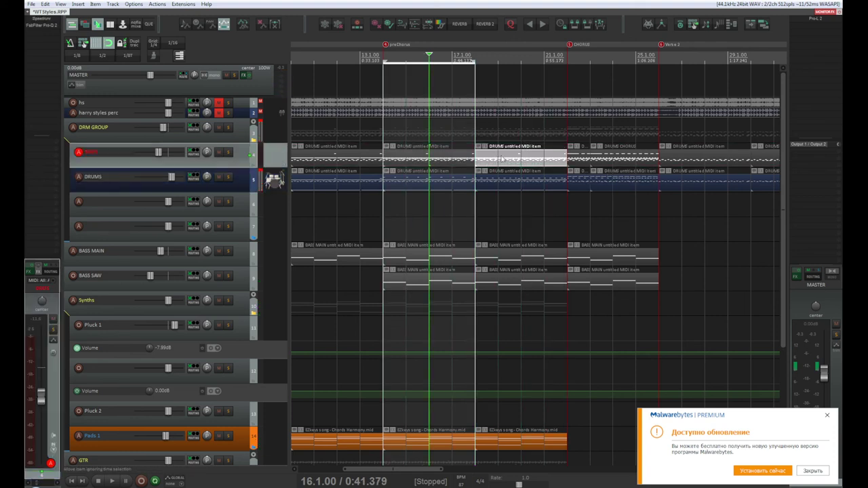
{"action": "left_click", "coordinate": [477, 58]}
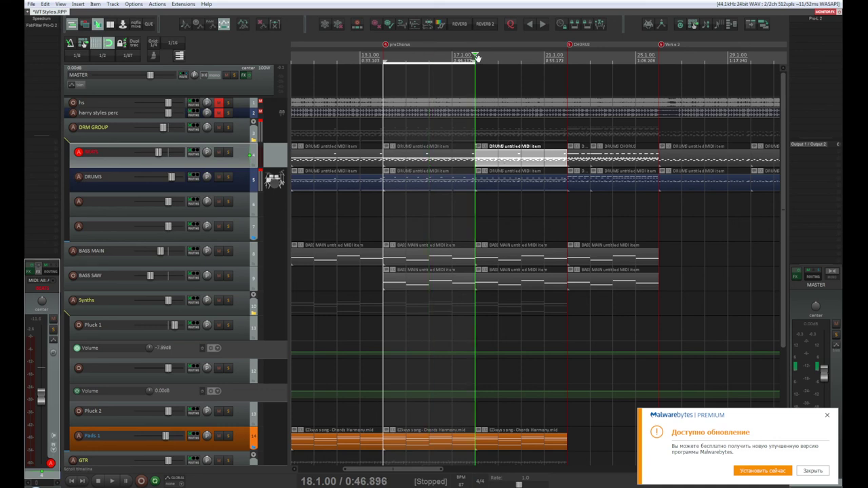
{"action": "key", "text": "space"}
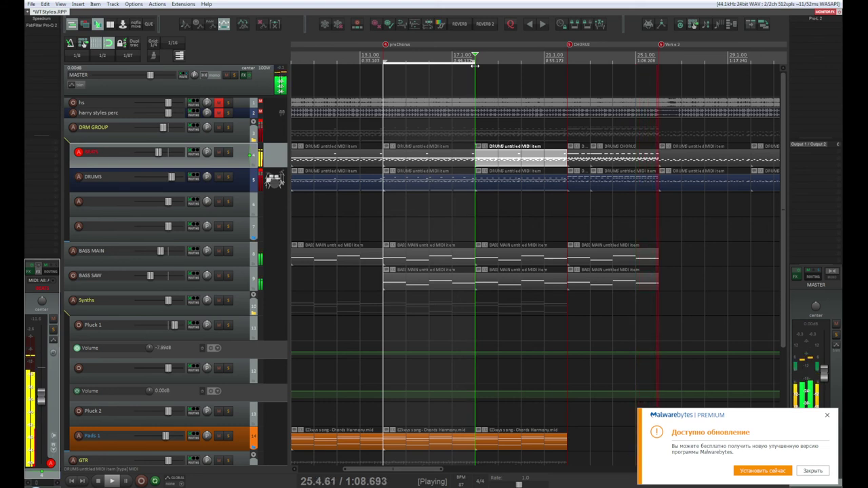
{"action": "key", "text": "space"}
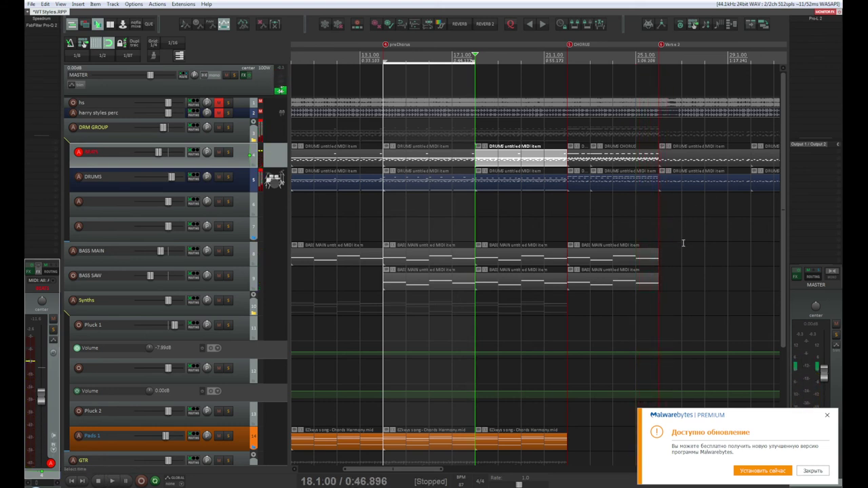
Step: Play the chorus from 22.1.00 into Verse 2 while viewing the whole arrangement, and stop
{"action": "left_click", "coordinate": [566, 60]}
{"action": "key", "text": "space"}
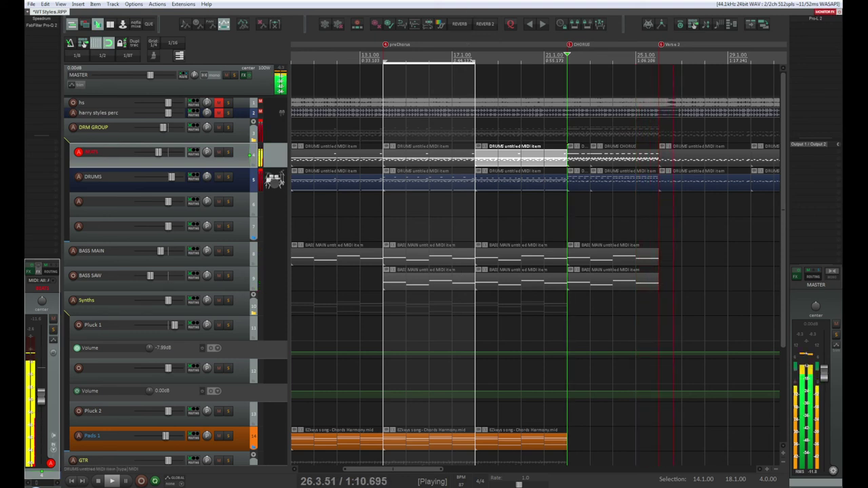
{"action": "scroll", "coordinate": [513, 264], "scroll_direction": "down", "scroll_amount": 4}
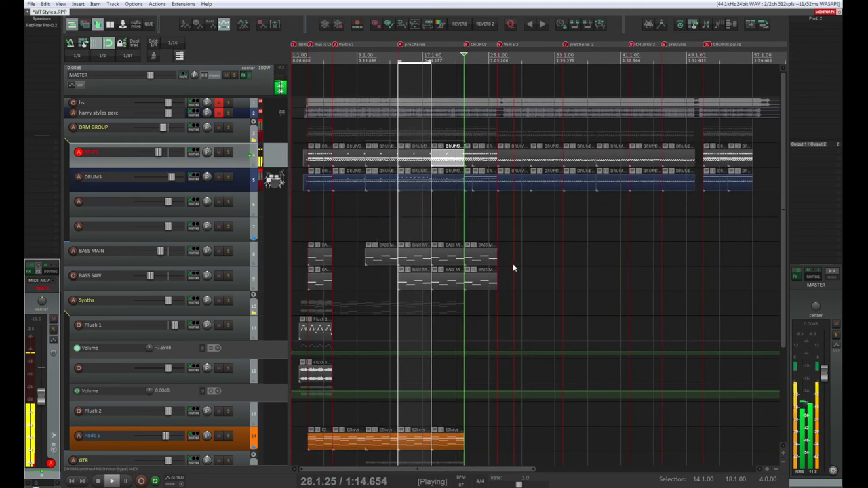
{"action": "key", "text": "space"}
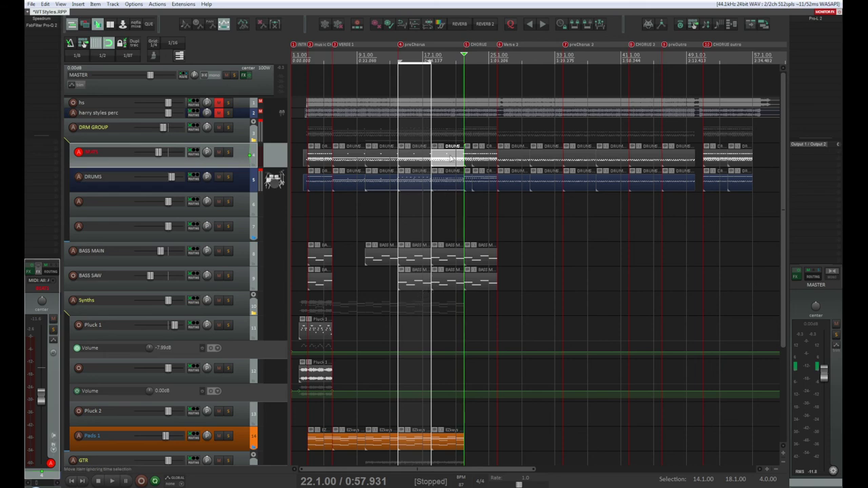
{"action": "scroll", "coordinate": [458, 178], "scroll_direction": "up", "scroll_amount": 2}
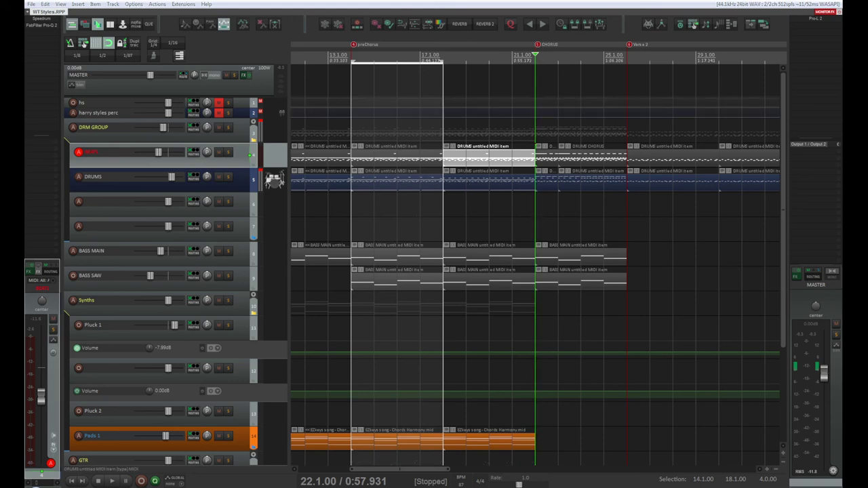
Step: Switch to Total Commander and delete the dated rpp-bak backup files from the WTStyles project folder
{"action": "key", "text": "alt+Tab"}
{"action": "left_click_drag", "start_coordinate": [482, 153], "coordinate": [492, 293]}
{"action": "key", "text": "Delete"}
{"action": "key", "text": "Return"}
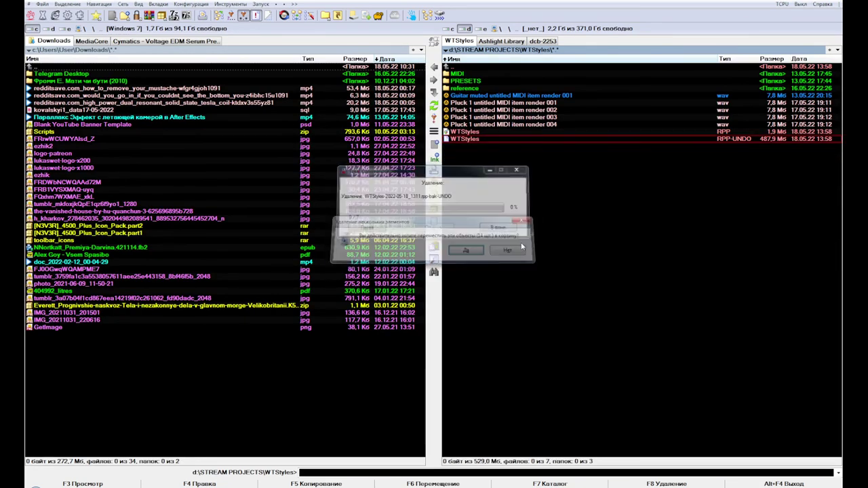
Step: Switch to the desktop and empty the Recycle Bin
{"action": "key", "text": "alt+Tab"}
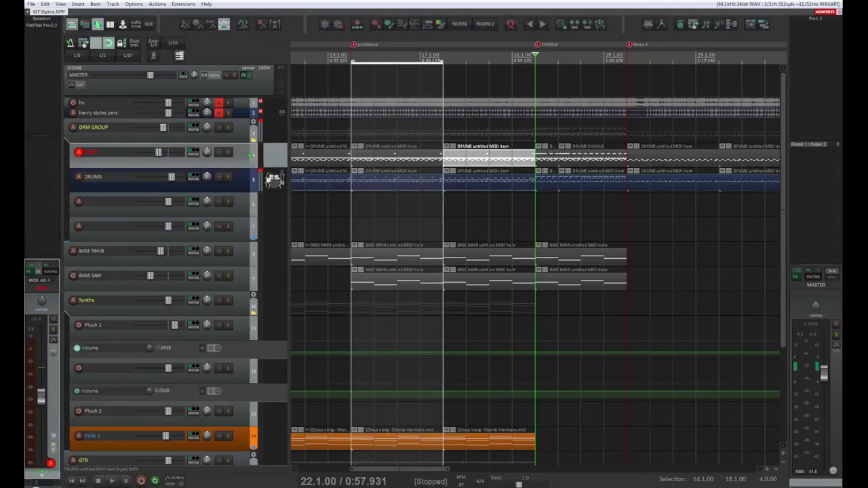
{"action": "key", "text": "super+d"}
{"action": "right_click", "coordinate": [821, 463]}
{"action": "left_click", "coordinate": [790, 421]}
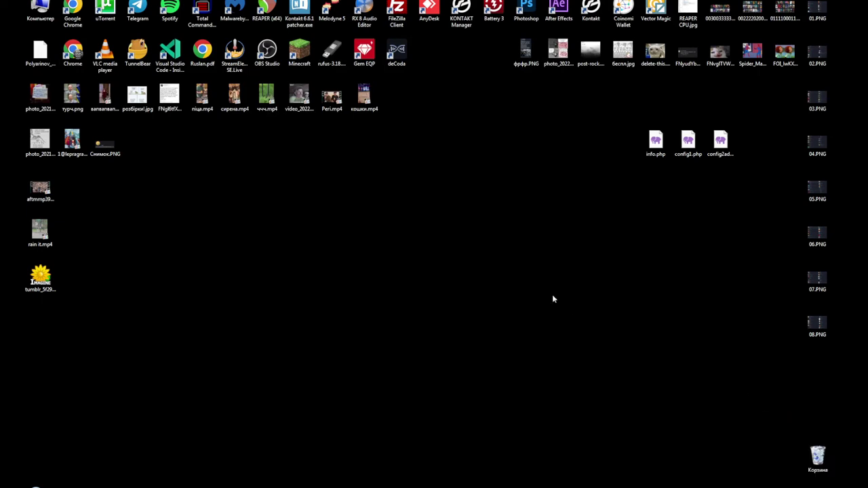
{"action": "left_click", "coordinate": [467, 251]}
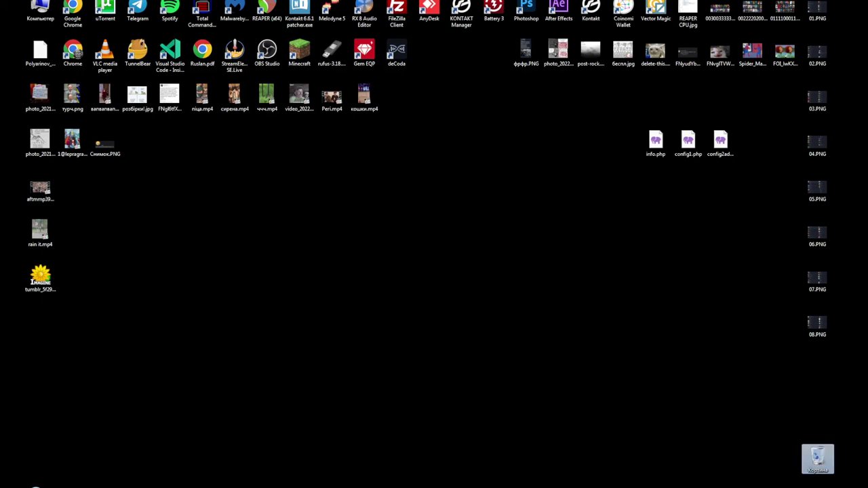
Step: Switch back to REAPER and play the chorus again from 22.1.00, stopping after the transition into Verse 2
{"action": "left_click", "coordinate": [36, 487]}
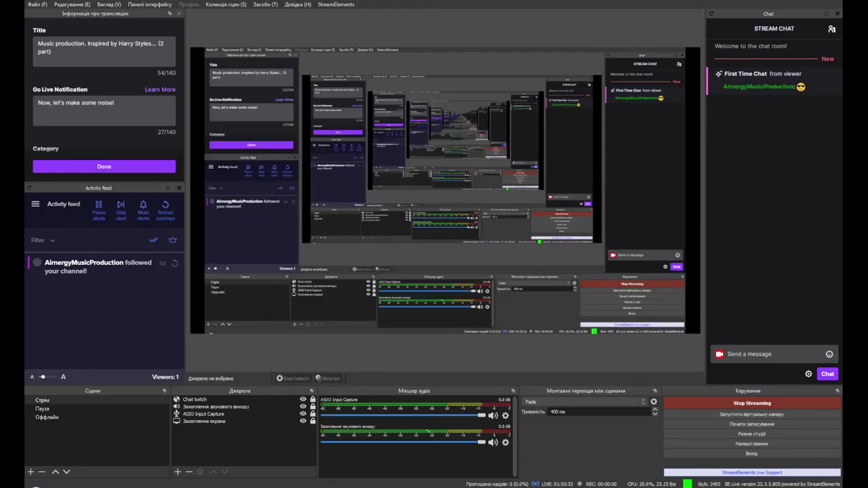
{"action": "left_click", "coordinate": [35, 487]}
{"action": "left_click", "coordinate": [35, 487]}
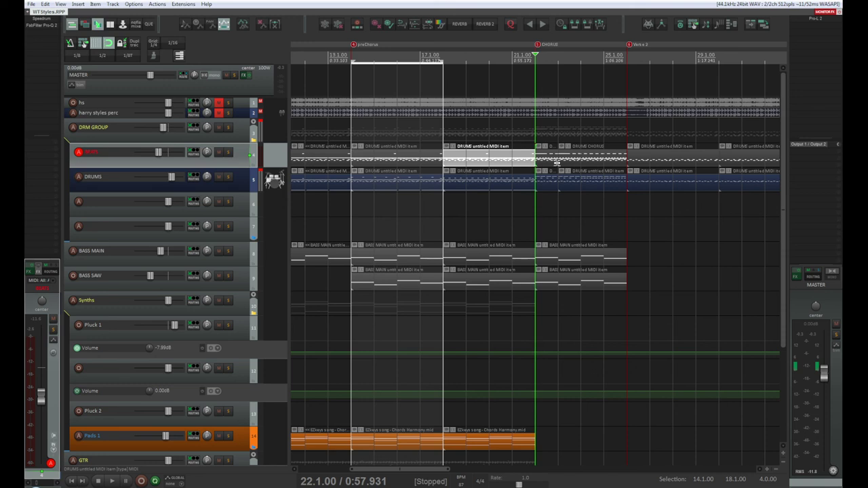
{"action": "key", "text": "space"}
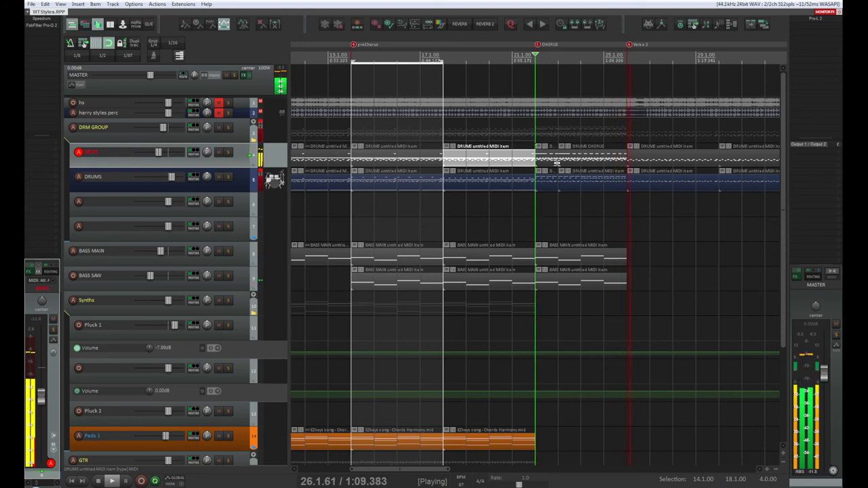
{"action": "key", "text": "space"}
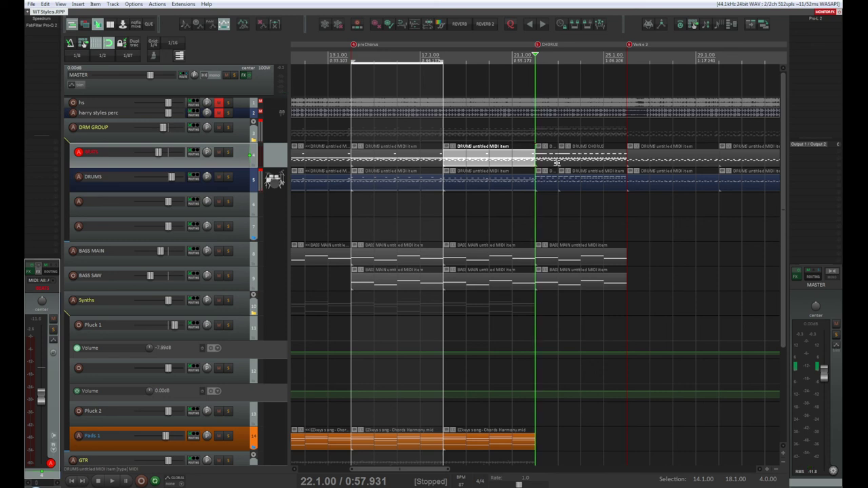
Step: Play the chorus through to Verse 2 once more, and look over the BEATS notes of the item starting at 18.1.00 in the MIDI editor
{"action": "key", "text": "space"}
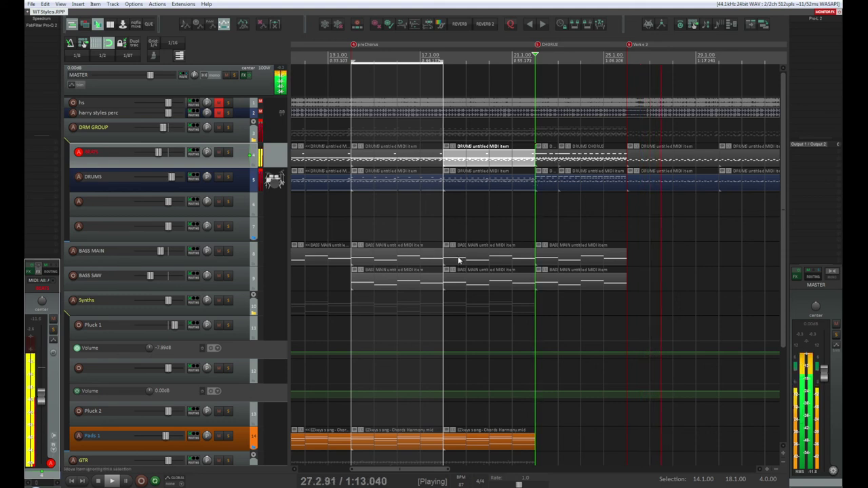
{"action": "key", "text": "space"}
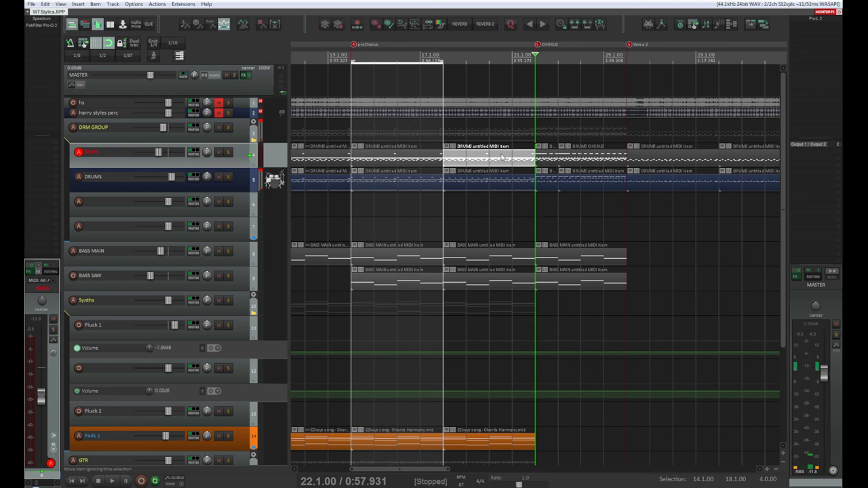
{"action": "left_click", "coordinate": [402, 158]}
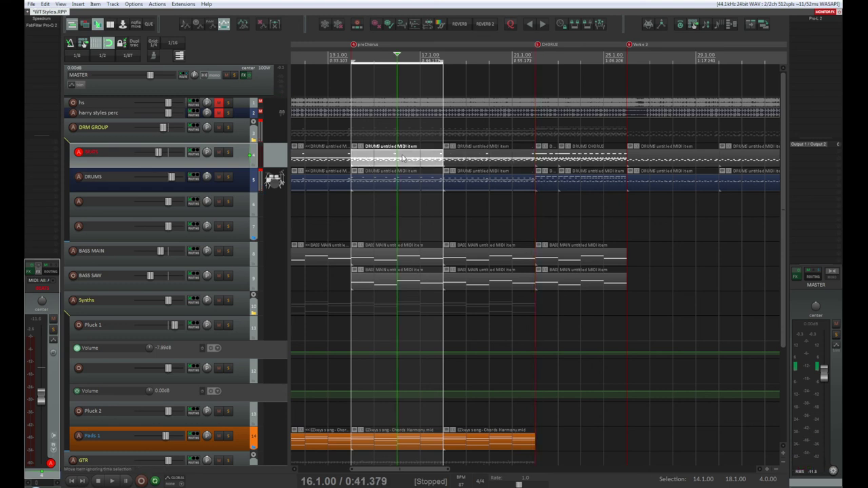
{"action": "double_click", "coordinate": [466, 157]}
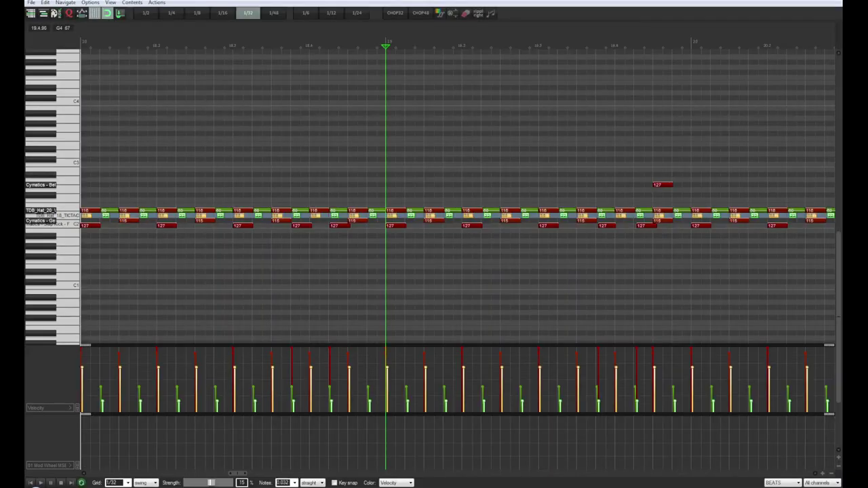
{"action": "key", "text": "Escape"}
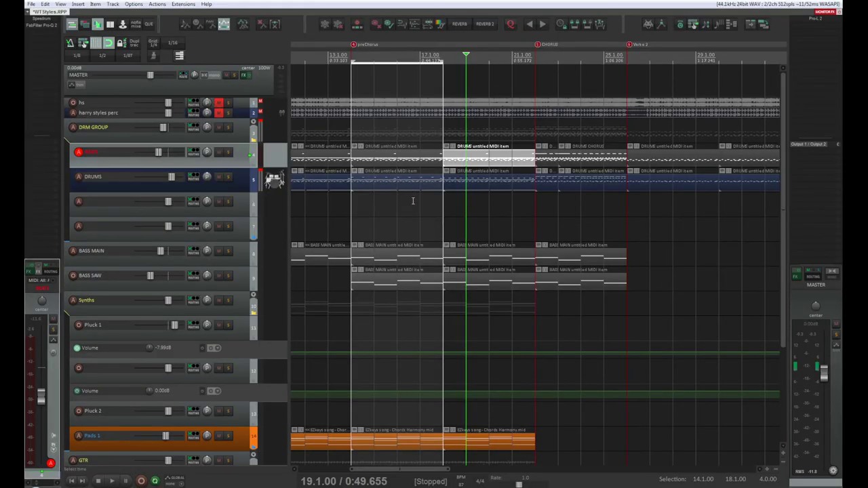
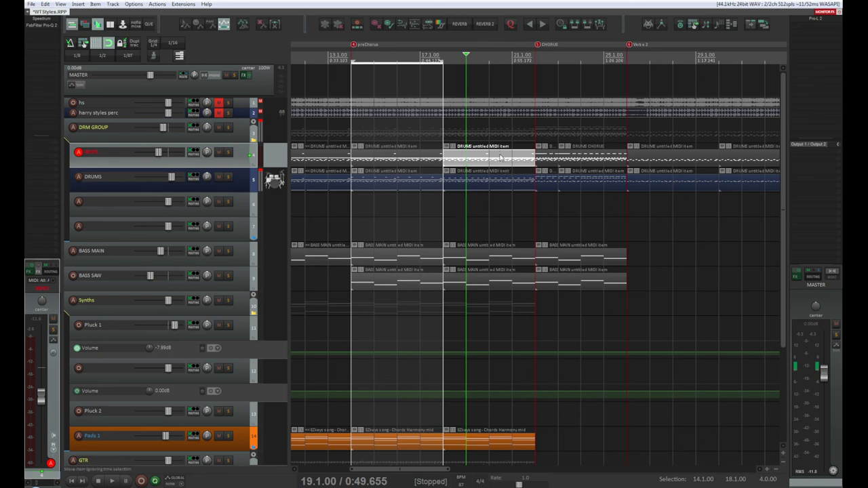
{"action": "double_click", "coordinate": [500, 157]}
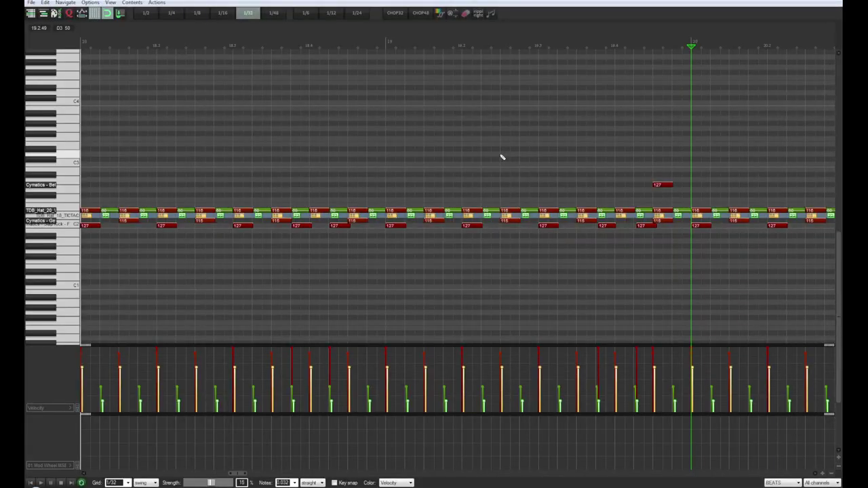
{"action": "key", "text": "Escape"}
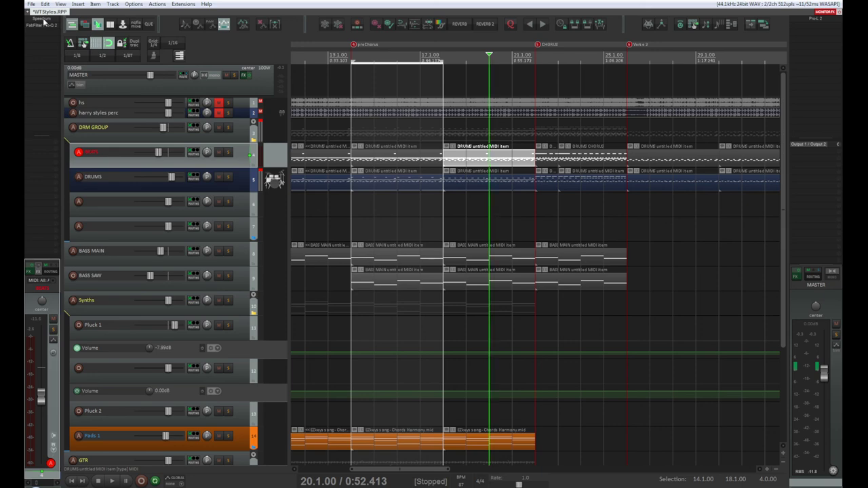
Step: Open Speedrum on the BEATS track, select empty pad 6, and expand Cymatics - King Drum Loops > Hihat Loops in its sample browser
{"action": "left_click", "coordinate": [194, 152]}
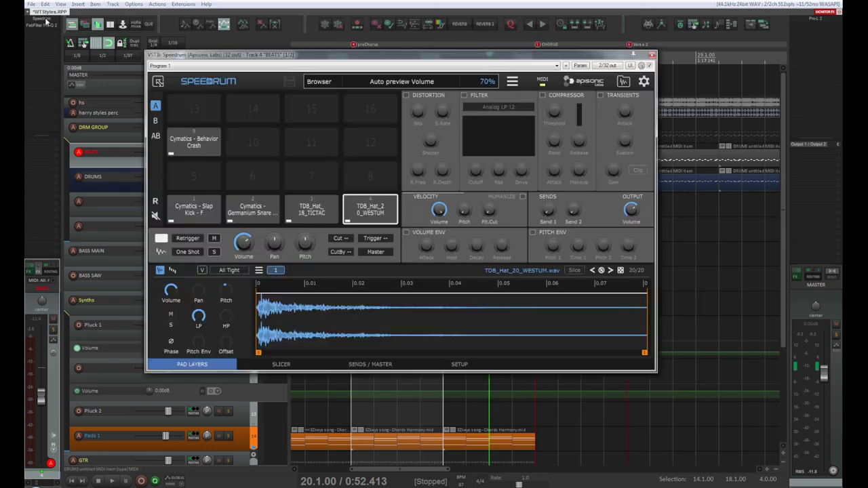
{"action": "left_click", "coordinate": [236, 173]}
{"action": "left_click", "coordinate": [624, 82]}
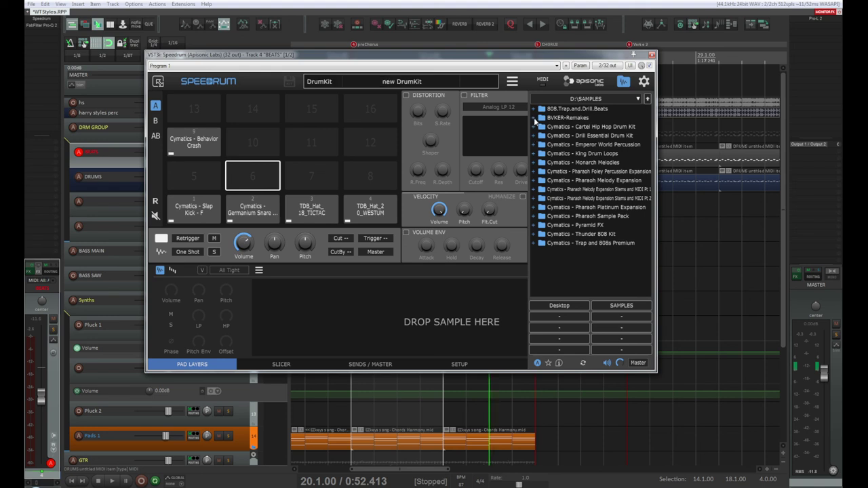
{"action": "left_click", "coordinate": [534, 154]}
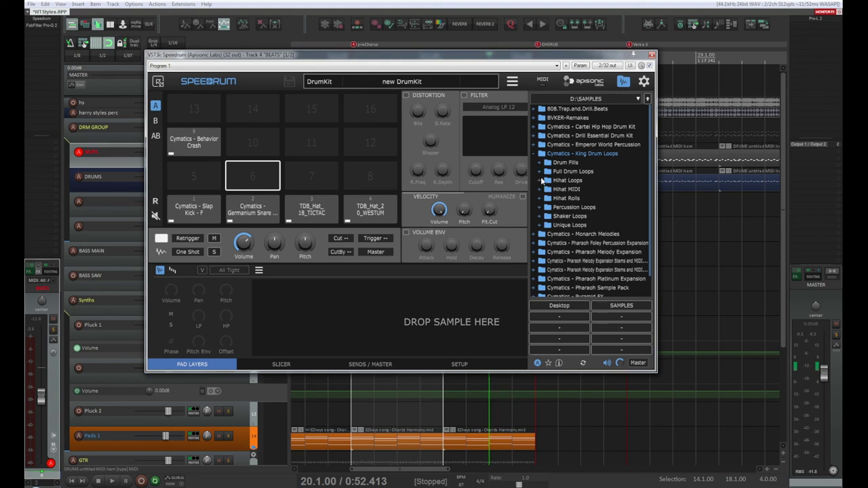
{"action": "left_click", "coordinate": [541, 180]}
Step: Audition the Baby 116 BPM, Black Sand 126 BPM, Champions 129 BPM and Dumbo 130 BPM hihat loops
{"action": "left_click", "coordinate": [591, 192]}
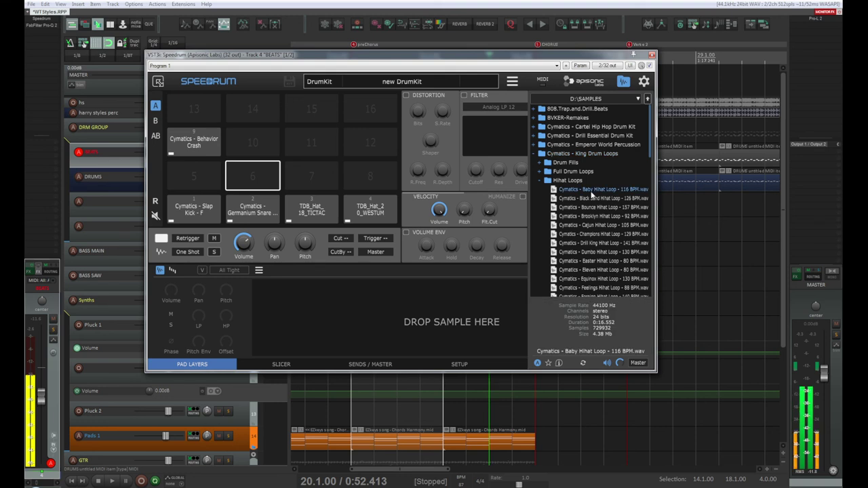
{"action": "left_click", "coordinate": [596, 200]}
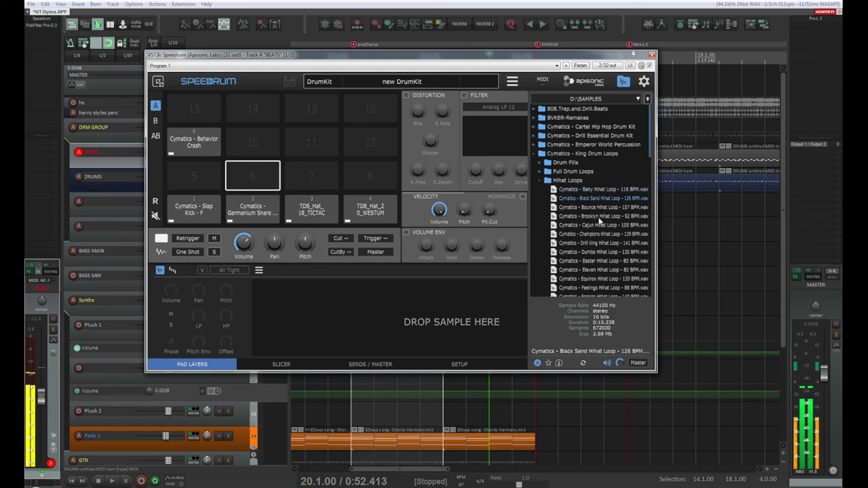
{"action": "left_click", "coordinate": [604, 234]}
{"action": "left_click", "coordinate": [601, 251]}
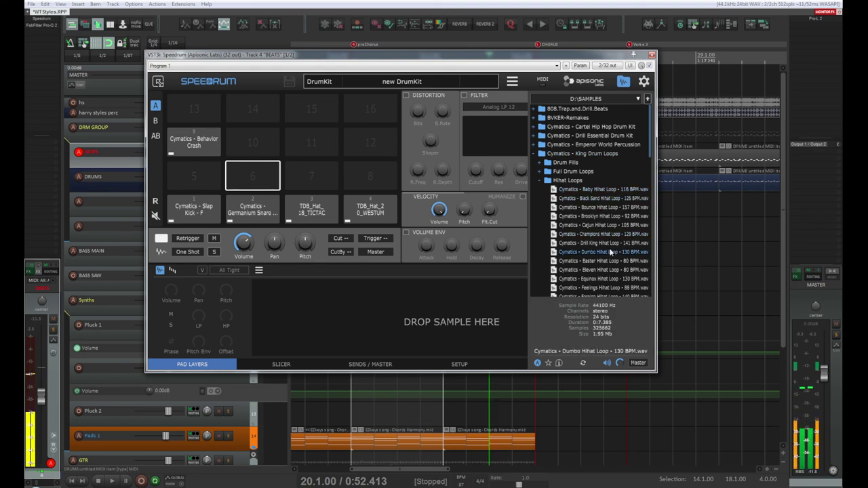
{"action": "scroll", "coordinate": [614, 271], "scroll_direction": "down", "scroll_amount": 5}
{"action": "scroll", "coordinate": [613, 274], "scroll_direction": "up", "scroll_amount": 2}
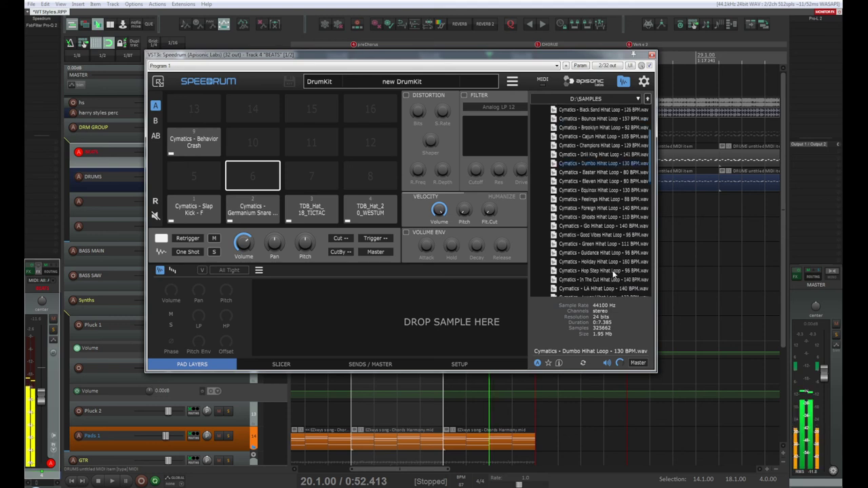
Step: Audition the slower hihat loops: Eleven 80 BPM, Guidance 96 BPM, Good Vibes 96 BPM, Shake It 90 BPM and Swinger 90 BPM
{"action": "left_click", "coordinate": [603, 181]}
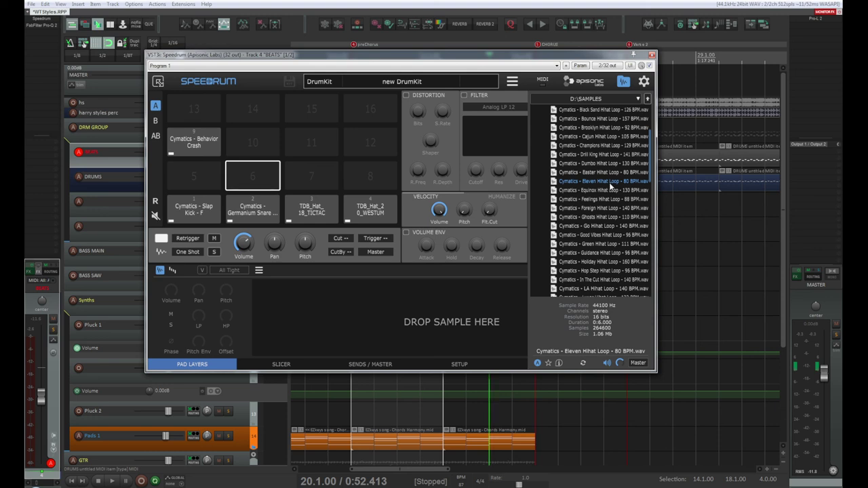
{"action": "left_click", "coordinate": [616, 253]}
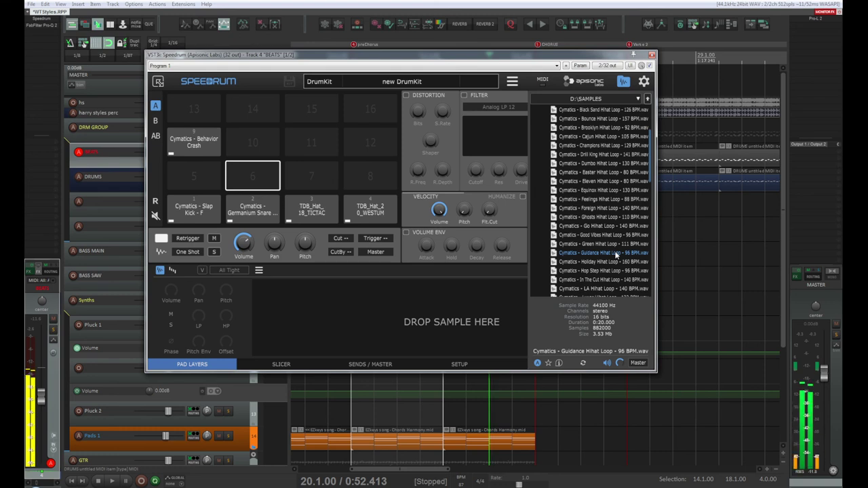
{"action": "left_click", "coordinate": [618, 234]}
{"action": "scroll", "coordinate": [618, 234], "scroll_direction": "down", "scroll_amount": 3}
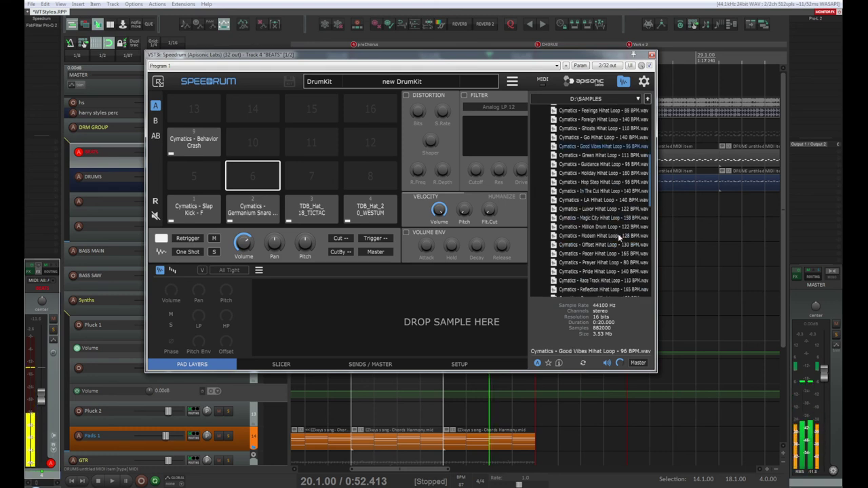
{"action": "scroll", "coordinate": [618, 233], "scroll_direction": "down", "scroll_amount": 4}
{"action": "left_click", "coordinate": [617, 236]}
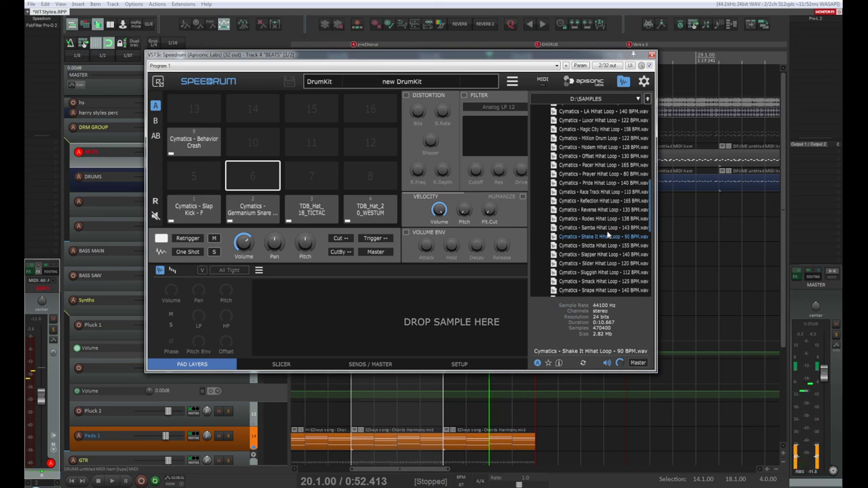
{"action": "scroll", "coordinate": [606, 286], "scroll_direction": "down", "scroll_amount": 6}
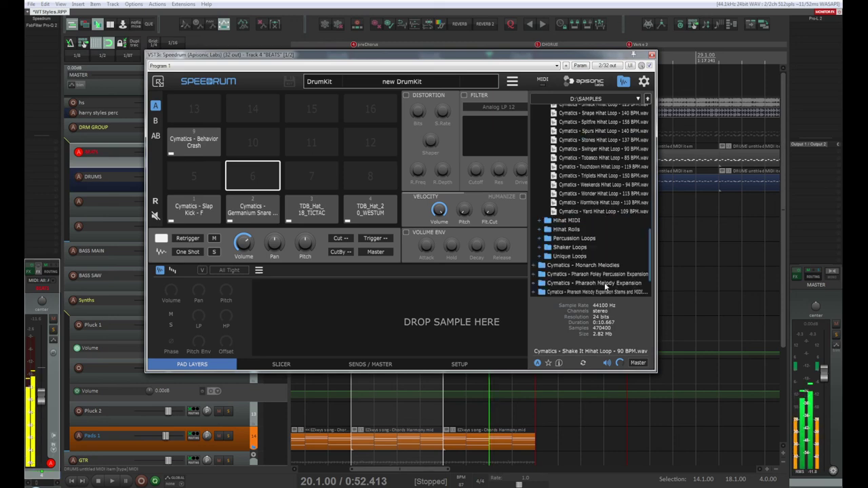
{"action": "scroll", "coordinate": [606, 285], "scroll_direction": "up", "scroll_amount": 5}
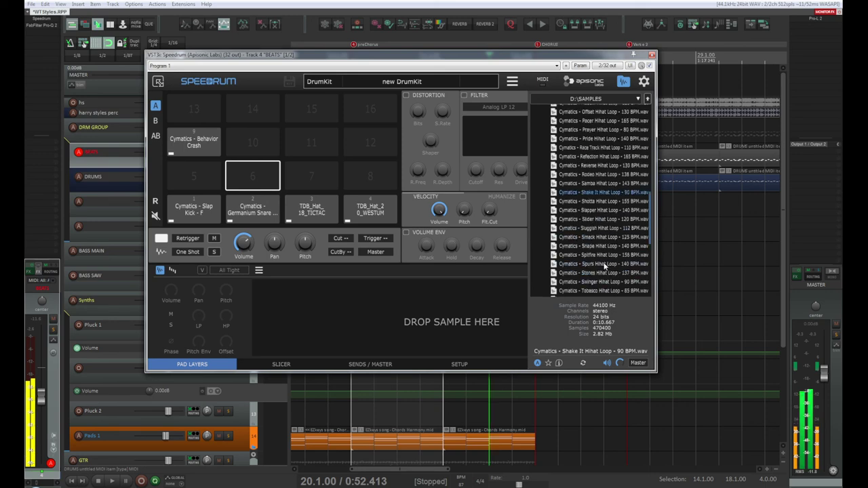
{"action": "left_click", "coordinate": [608, 282]}
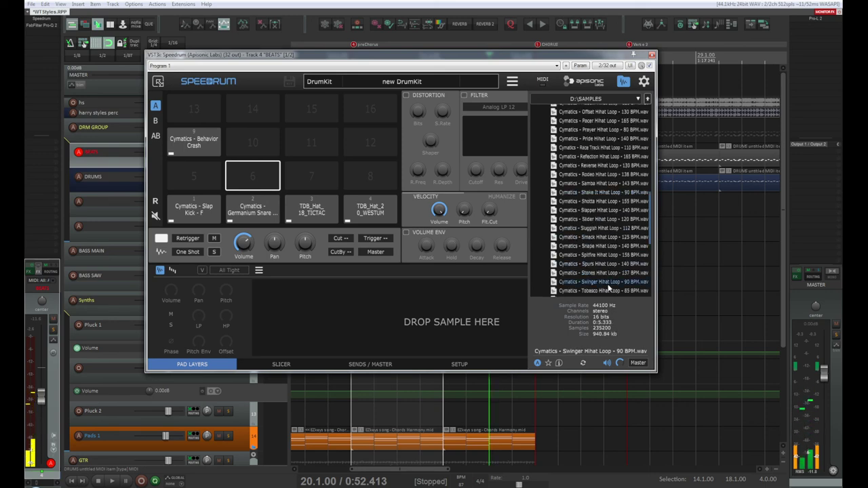
{"action": "scroll", "coordinate": [608, 285], "scroll_direction": "up", "scroll_amount": 15}
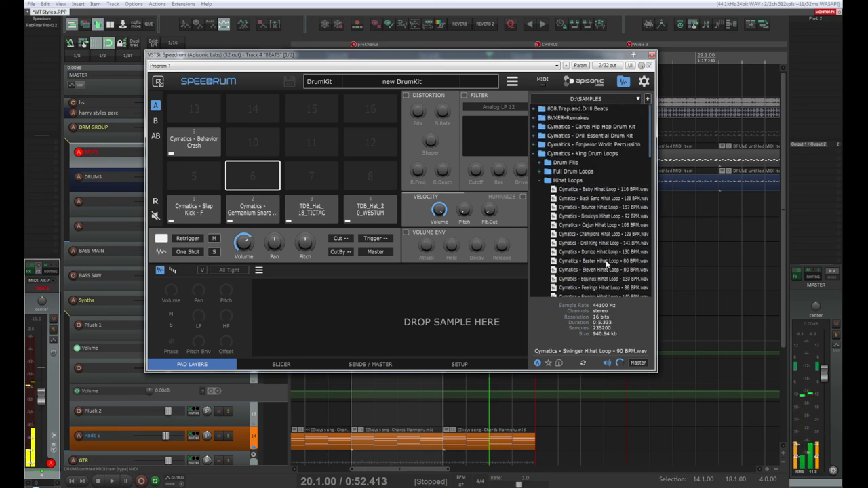
Step: Compare the Easter and Eleven 80 BPM hihat loops by ear, replaying the Easter loop
{"action": "left_click", "coordinate": [601, 263]}
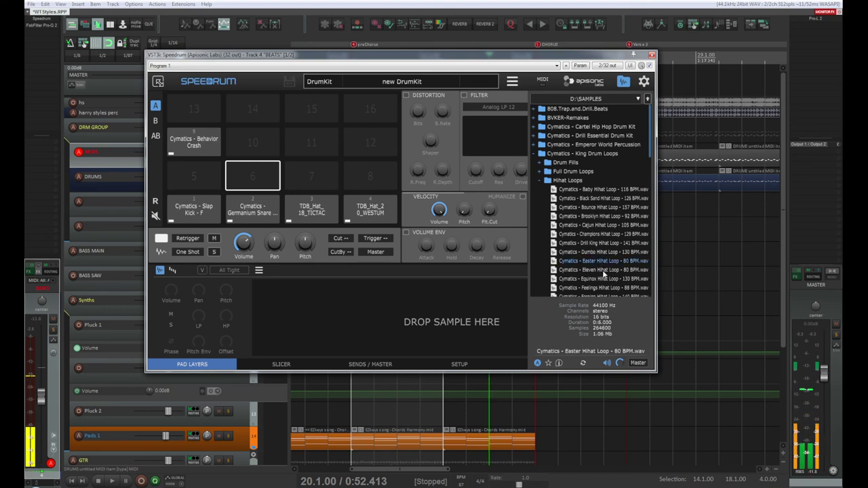
{"action": "left_click", "coordinate": [604, 270]}
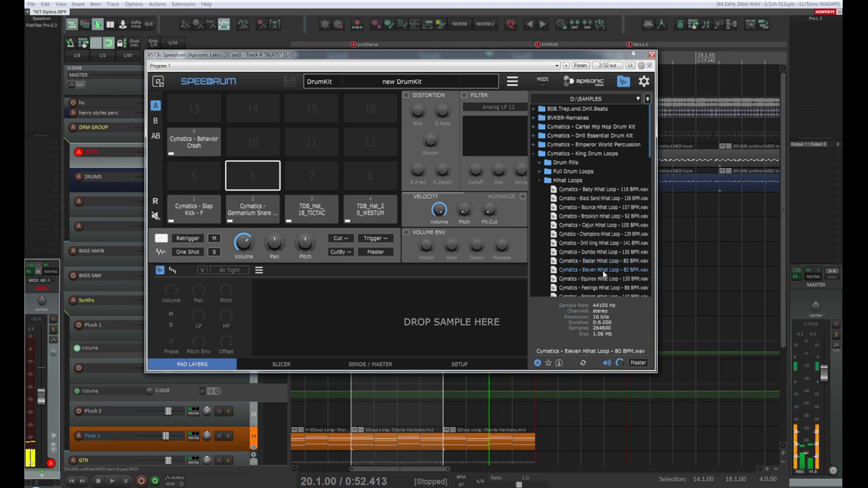
{"action": "left_click", "coordinate": [604, 263]}
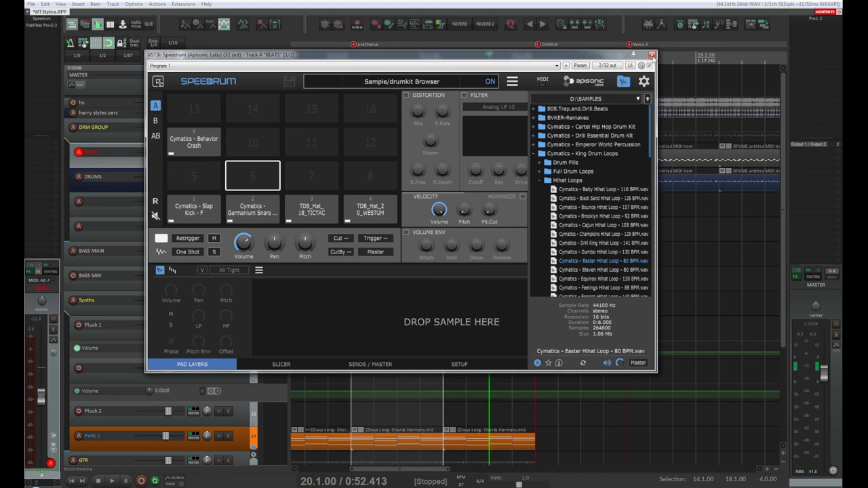
{"action": "left_click", "coordinate": [582, 263]}
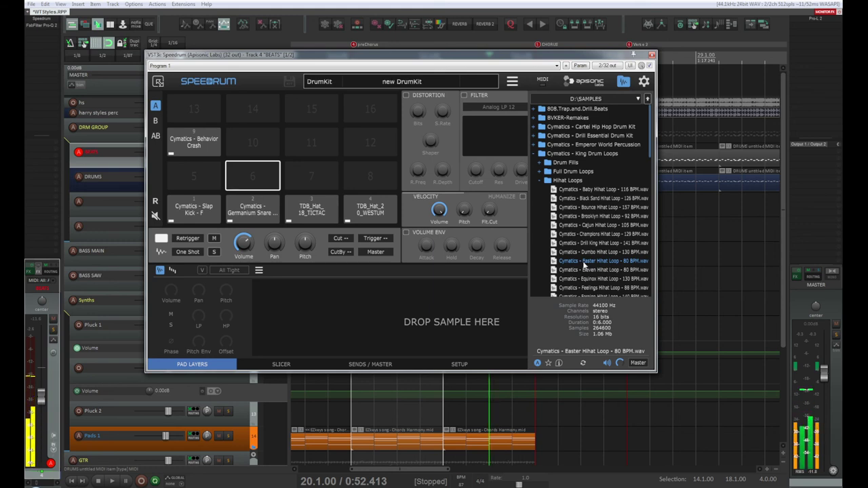
{"action": "left_click", "coordinate": [558, 359]}
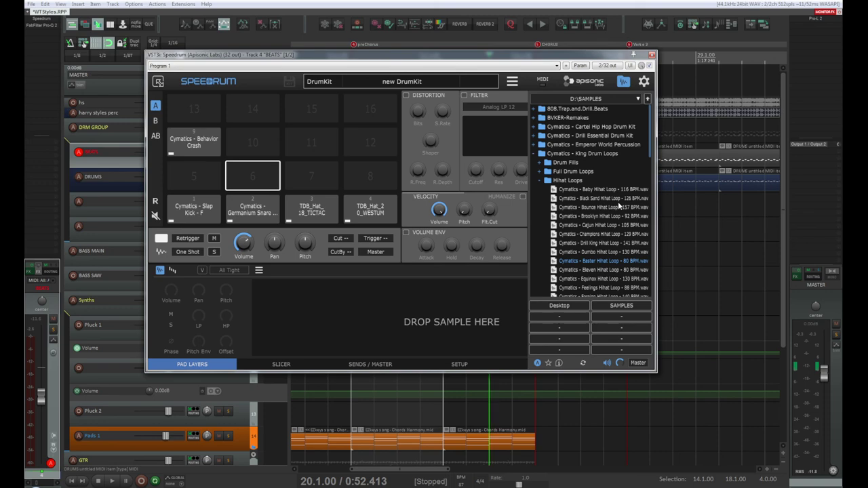
Step: Switch to Total Commander and open the folder d:\SAMPLES\Cymatics - King Drum Loops\Hihat Loops
{"action": "key", "text": "alt+Tab"}
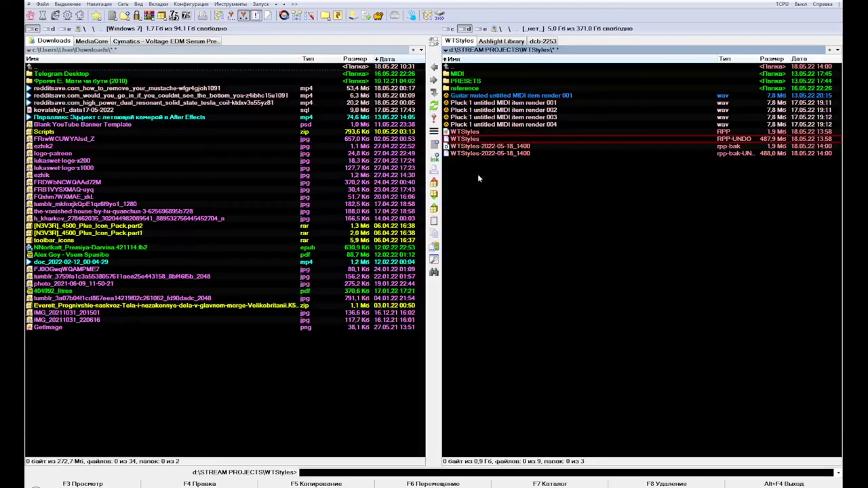
{"action": "double_click", "coordinate": [470, 65]}
{"action": "double_click", "coordinate": [468, 68]}
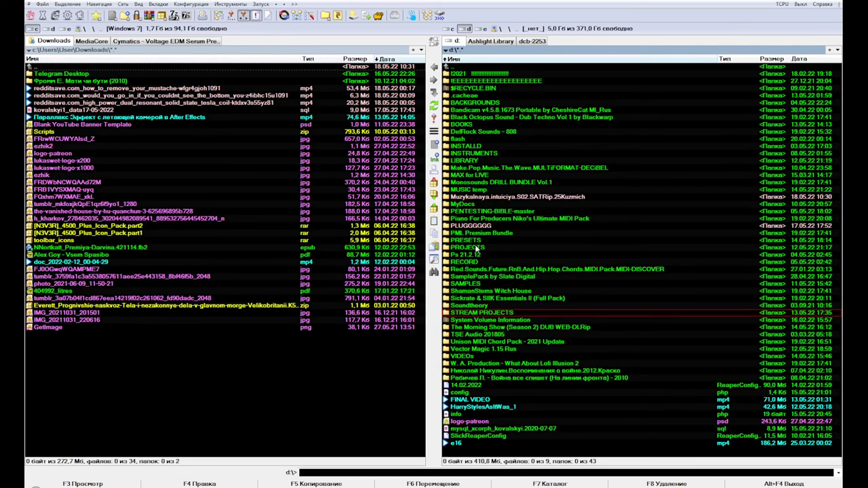
{"action": "double_click", "coordinate": [471, 283]}
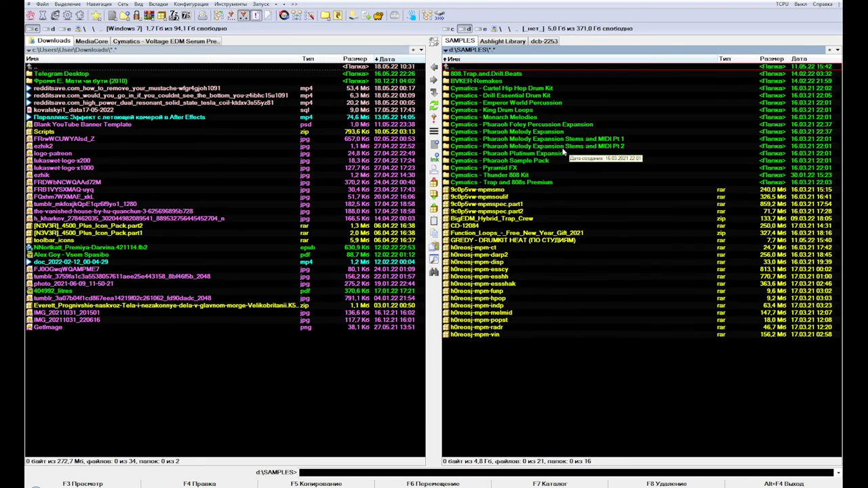
{"action": "double_click", "coordinate": [523, 110]}
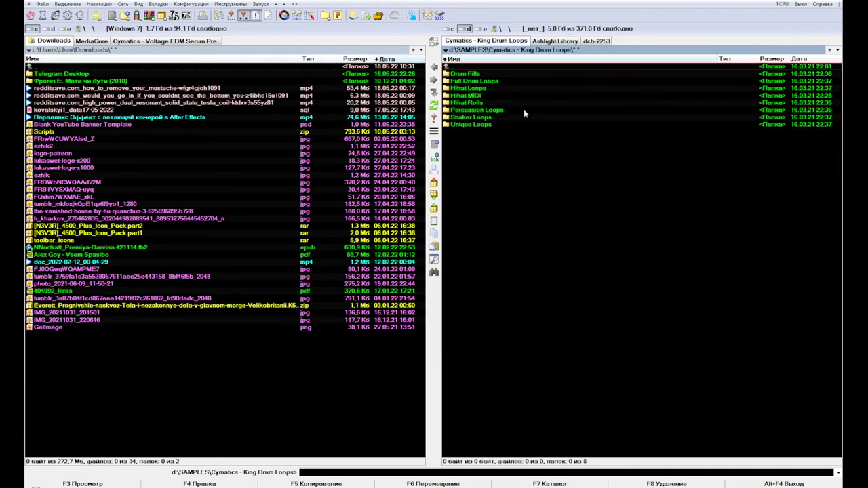
{"action": "double_click", "coordinate": [475, 88]}
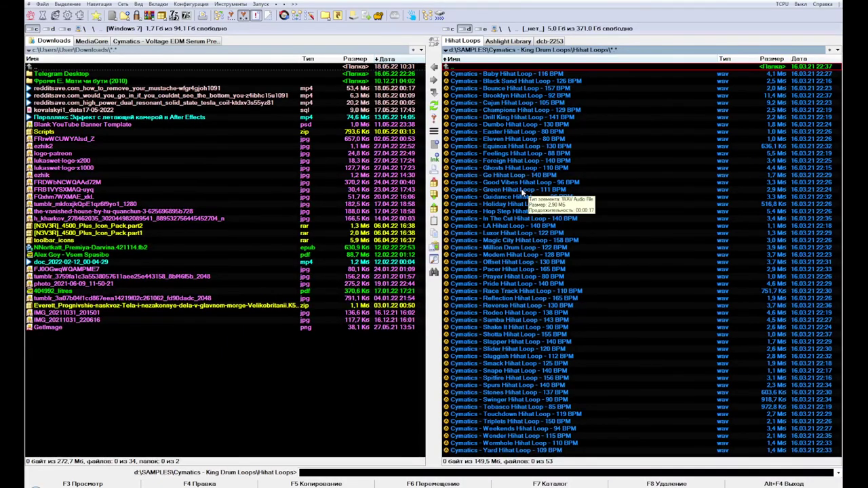
Step: Import Cymatics - Easter Hihat Loop - 80 BPM onto the empty REAPER track below DRUMS and move it to start at 18.1.00
{"action": "left_click", "coordinate": [533, 133]}
{"action": "left_click_drag", "start_coordinate": [533, 135], "coordinate": [675, 204]}
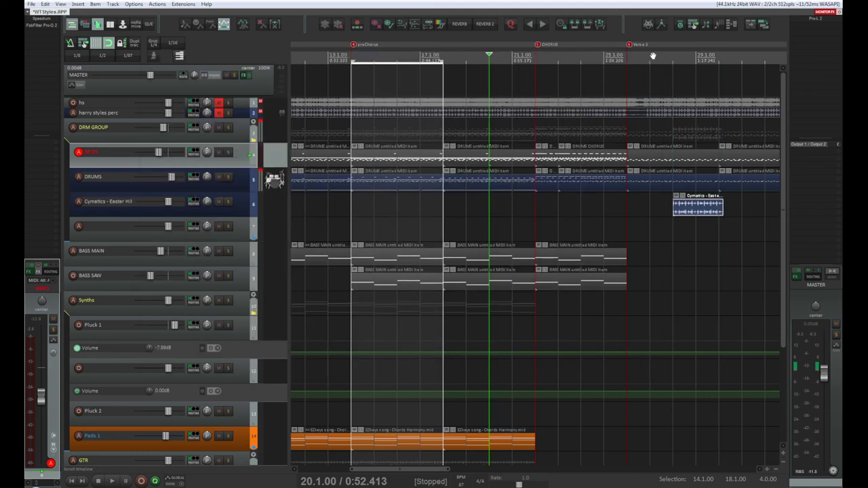
{"action": "left_click", "coordinate": [652, 54]}
{"action": "left_click_drag", "start_coordinate": [696, 212], "coordinate": [466, 212]}
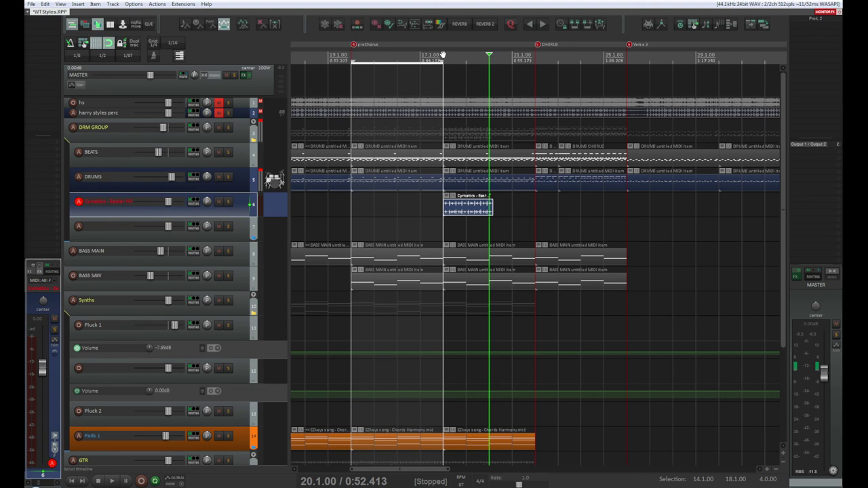
Step: Solo the DRM GROUP, play from 18.1.00, and time-stretch the Easter hihat loop so it ends at 20.1.00
{"action": "left_click", "coordinate": [227, 126]}
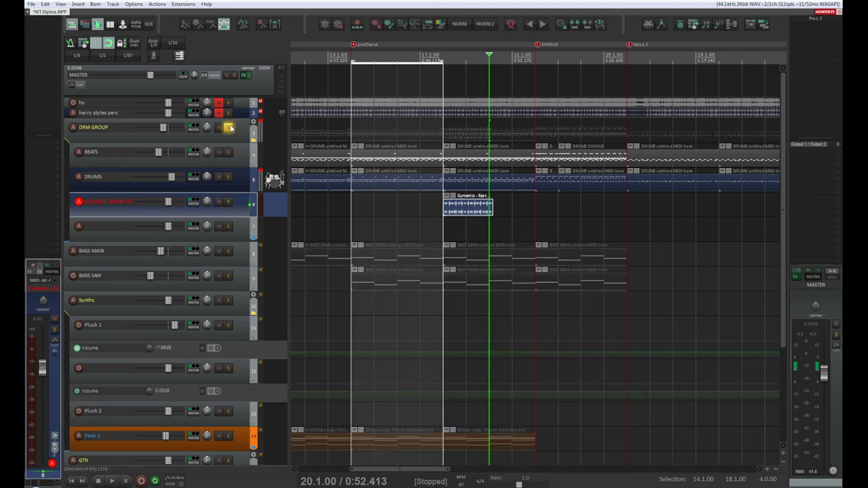
{"action": "left_click", "coordinate": [444, 59]}
{"action": "key", "text": "space"}
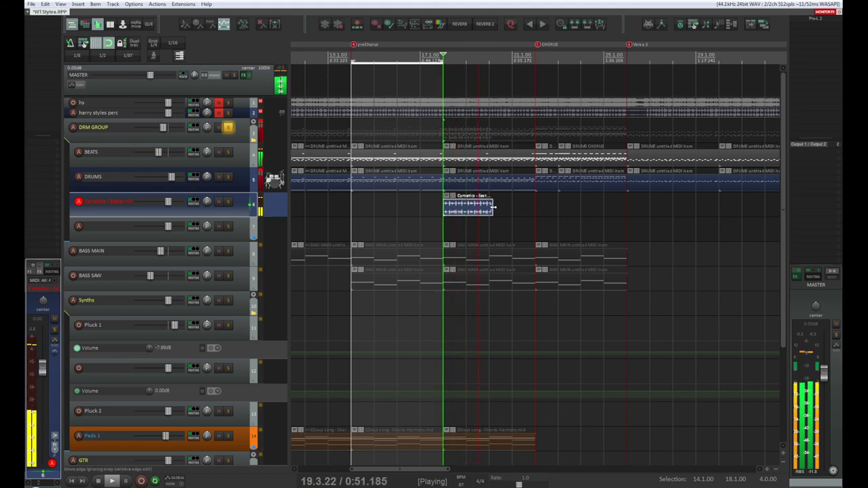
{"action": "left_click_drag", "start_coordinate": [494, 208], "coordinate": [490, 207]}
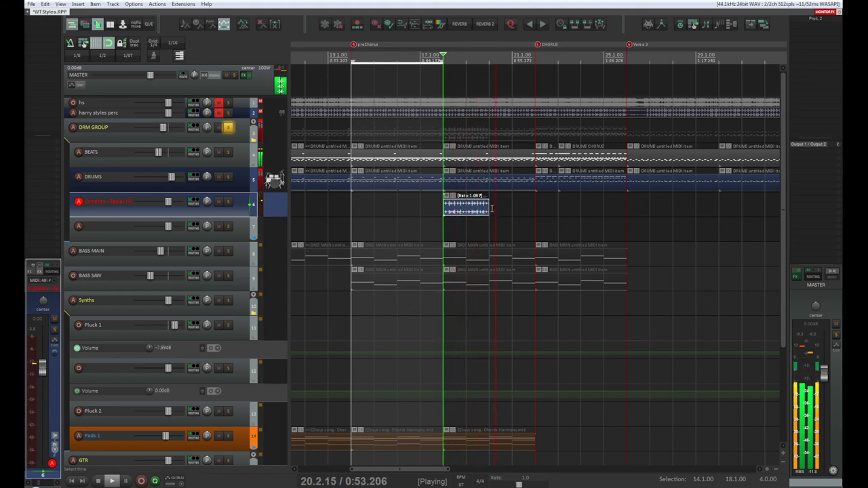
Step: Audition the stretched hihat loop from 18.1.00 with the drums, and soloed against the metronome
{"action": "key", "text": "space"}
{"action": "key", "text": "space"}
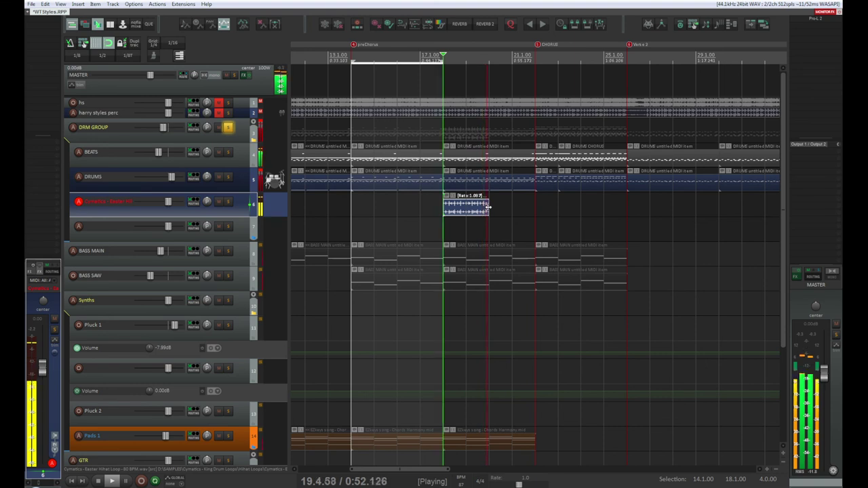
{"action": "key", "text": "space"}
{"action": "key", "text": "space"}
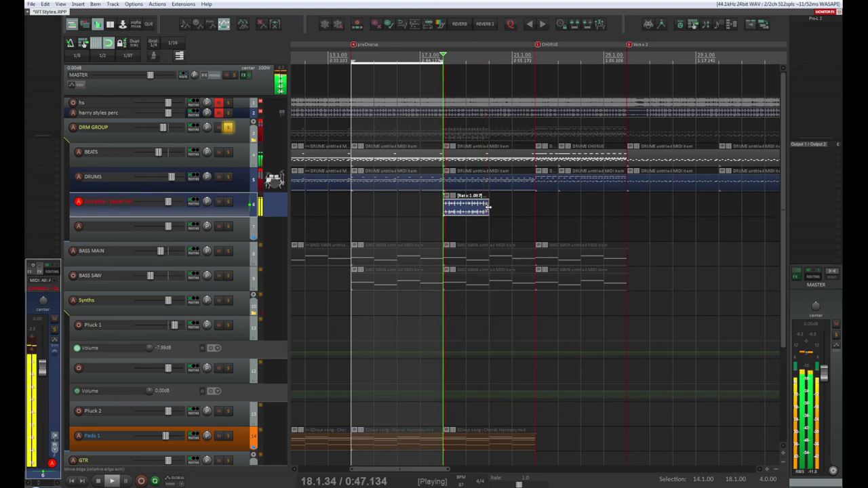
{"action": "left_click", "coordinate": [228, 203]}
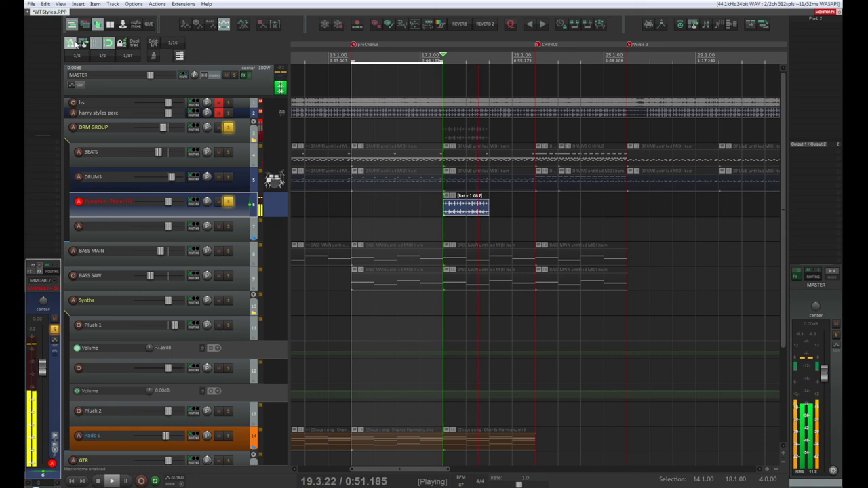
{"action": "key", "text": "space"}
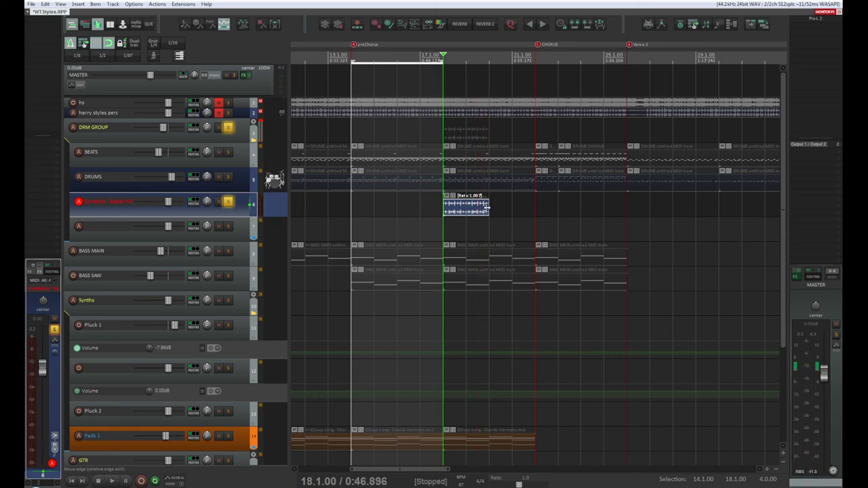
Step: Shorten the hihat loop to one bar and copy it until four items fill 18.1.00 to 22.1.00
{"action": "left_click_drag", "start_coordinate": [488, 206], "coordinate": [474, 208]}
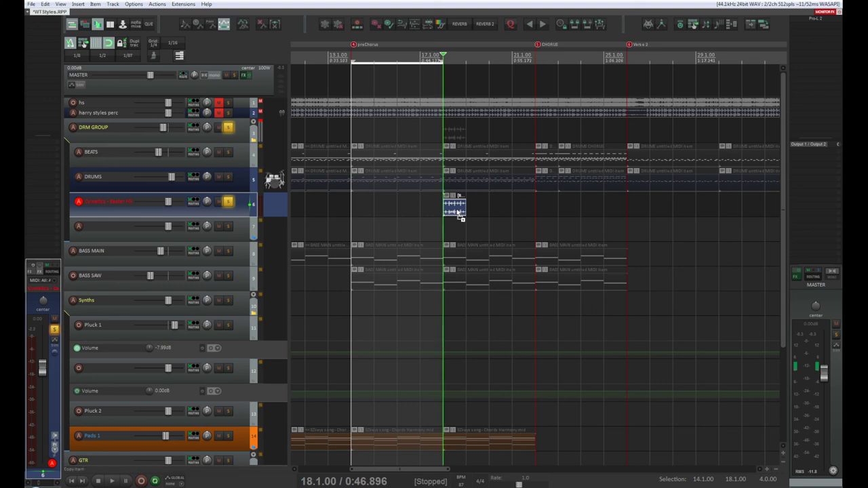
{"action": "left_click_drag", "start_coordinate": [458, 212], "coordinate": [480, 216]}
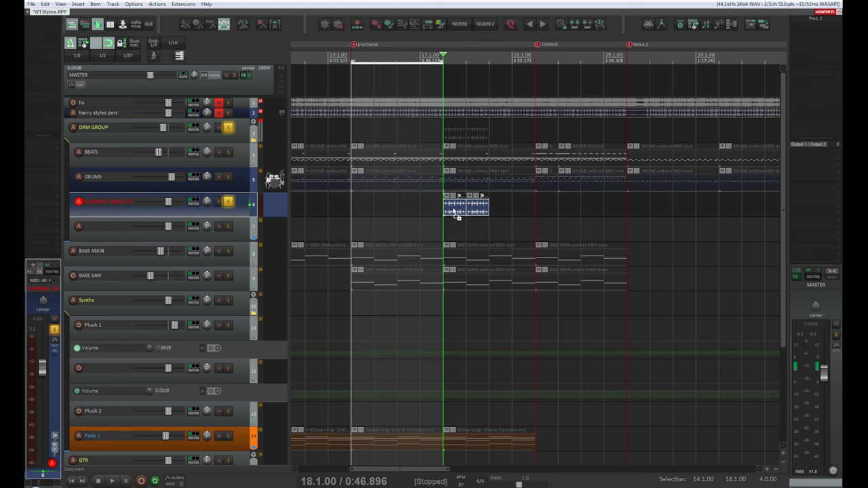
{"action": "left_click_drag", "start_coordinate": [453, 213], "coordinate": [495, 210]}
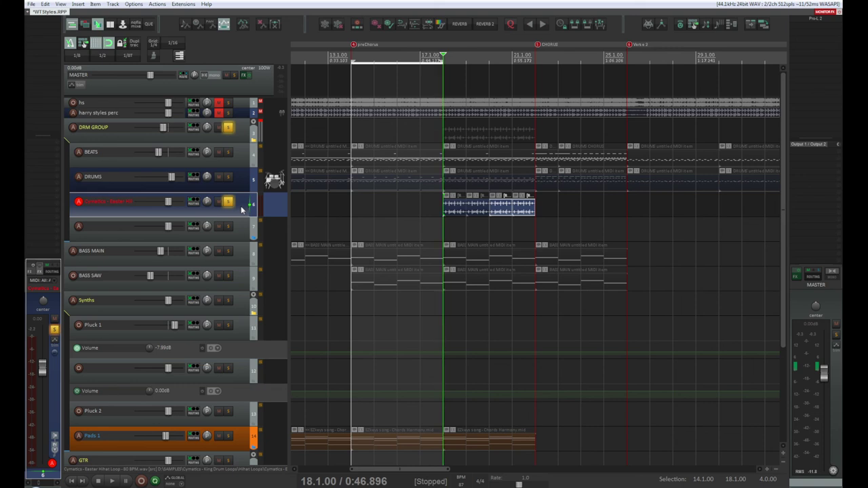
Step: Show the pitch envelopes on all four hihat items and enlarge the hihat track's height
{"action": "key", "text": "Page_Down"}
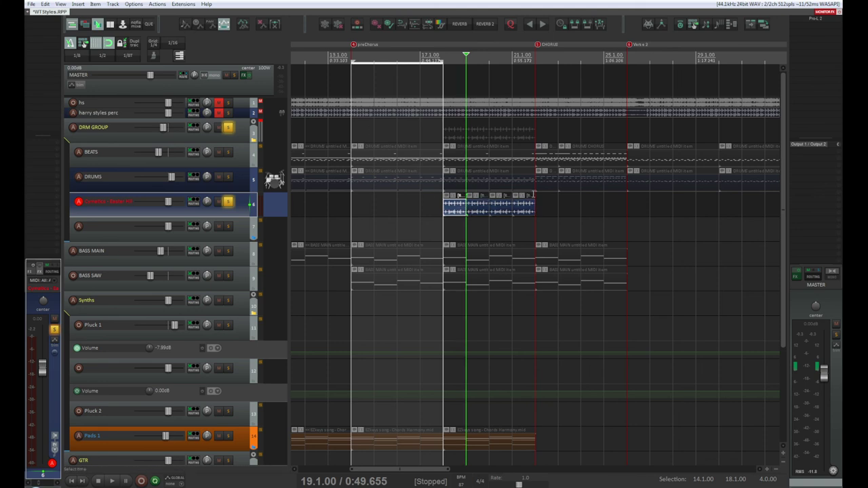
{"action": "left_click", "coordinate": [458, 212]}
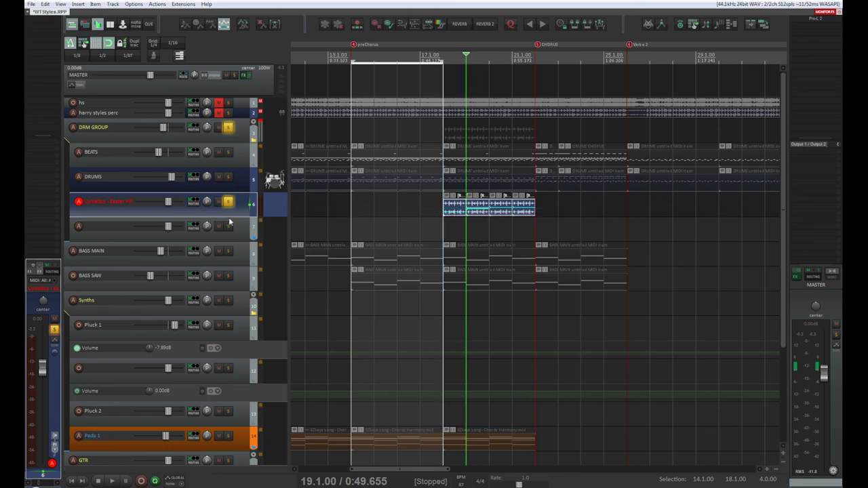
{"action": "left_click_drag", "start_coordinate": [233, 217], "coordinate": [233, 285]}
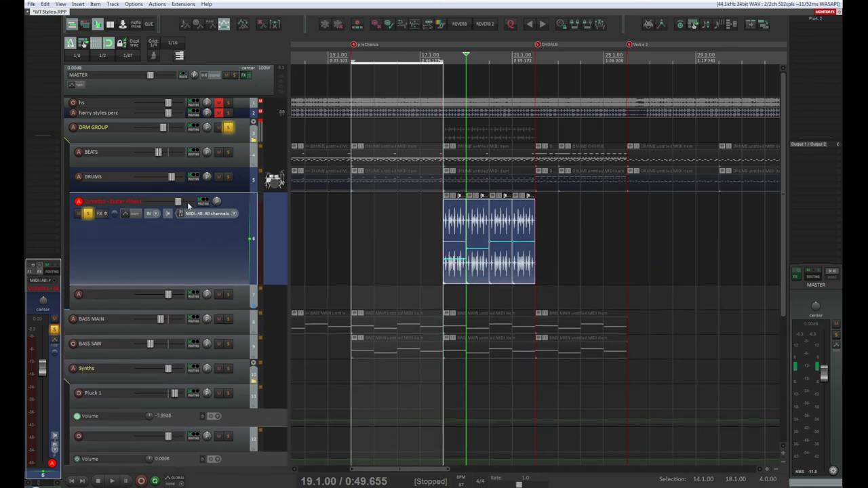
Step: Set the hihat items' pitch envelopes to step upward from the second to the fourth item, checking by playback
{"action": "key", "text": "space"}
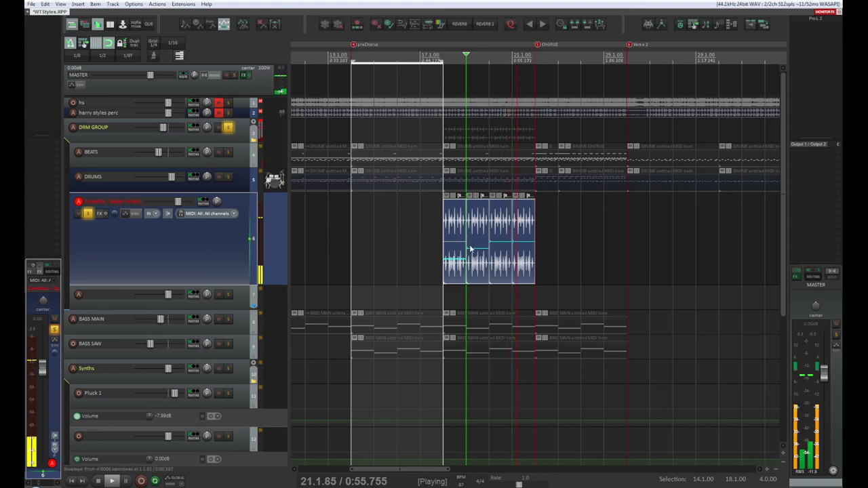
{"action": "key", "text": "space"}
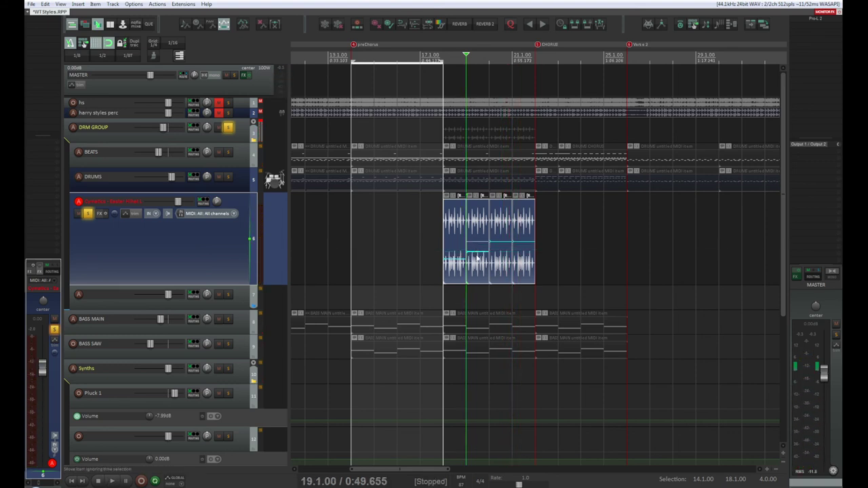
{"action": "key", "text": "space"}
{"action": "key", "text": "space"}
{"action": "left_click", "coordinate": [443, 59]}
{"action": "key", "text": "space"}
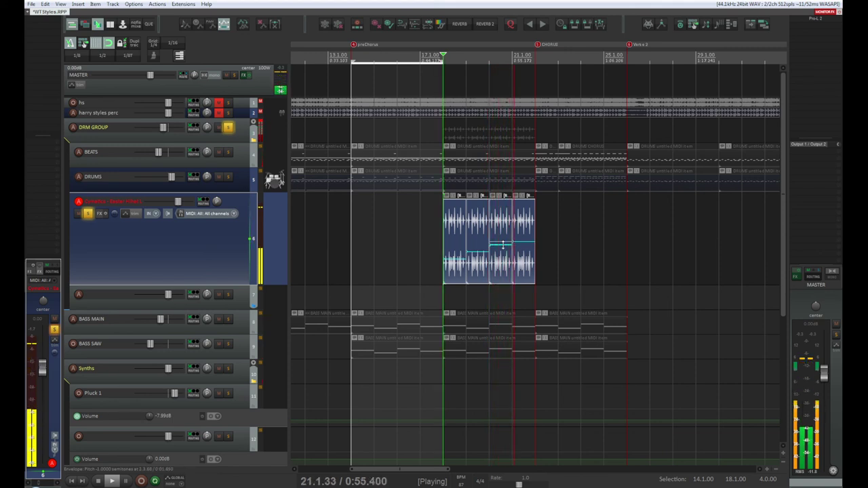
{"action": "left_click_drag", "start_coordinate": [516, 243], "coordinate": [529, 238]}
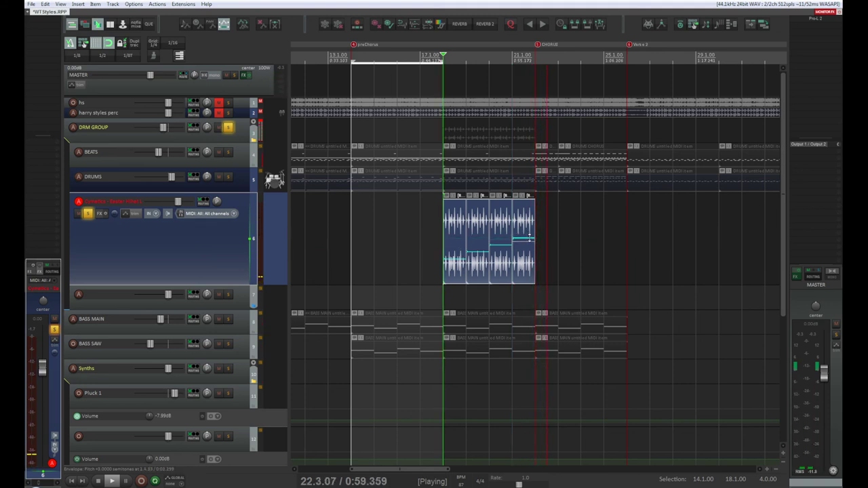
Step: Fine-tune the four hihat items' pitch envelopes into smaller, more even rising steps
{"action": "left_click_drag", "start_coordinate": [464, 252], "coordinate": [482, 251]}
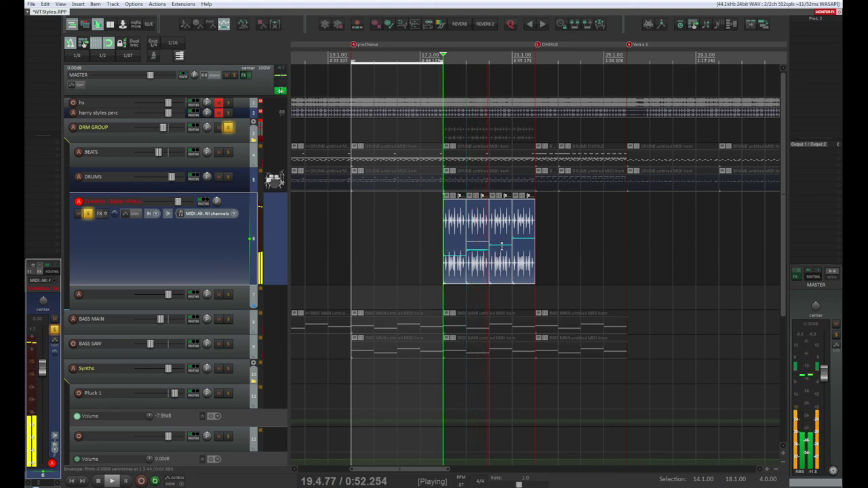
{"action": "left_click_drag", "start_coordinate": [501, 246], "coordinate": [519, 243]}
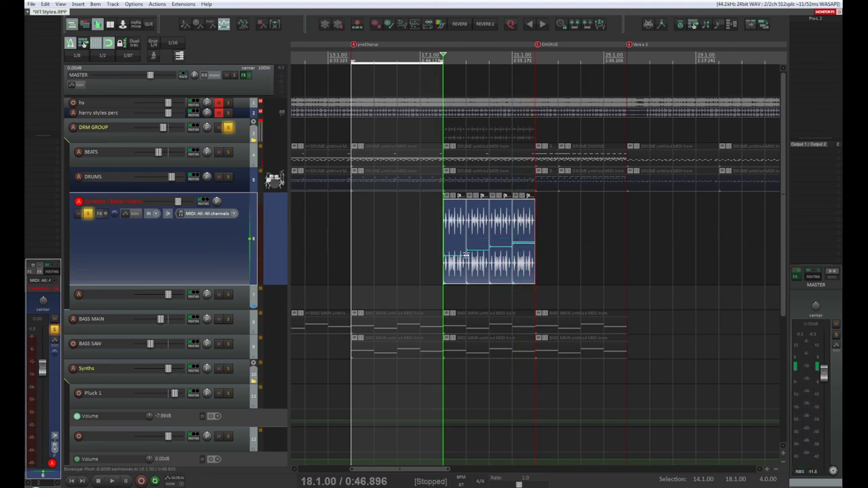
{"action": "left_click_drag", "start_coordinate": [461, 255], "coordinate": [462, 256]}
Step: Audition the rising hihat pitches from 18.1.00, and unsolo the hihat track to hear them with the drum group
{"action": "key", "text": "space"}
{"action": "key", "text": "space"}
{"action": "key", "text": "space"}
{"action": "key", "text": "space"}
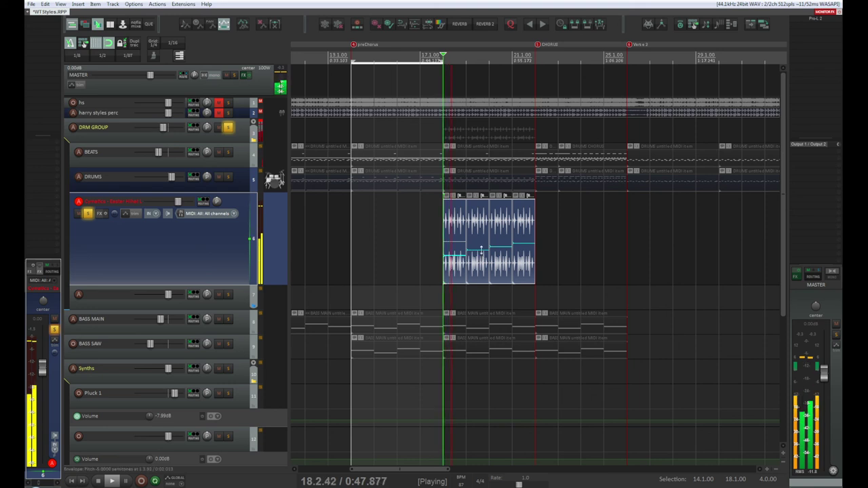
{"action": "left_click", "coordinate": [86, 213]}
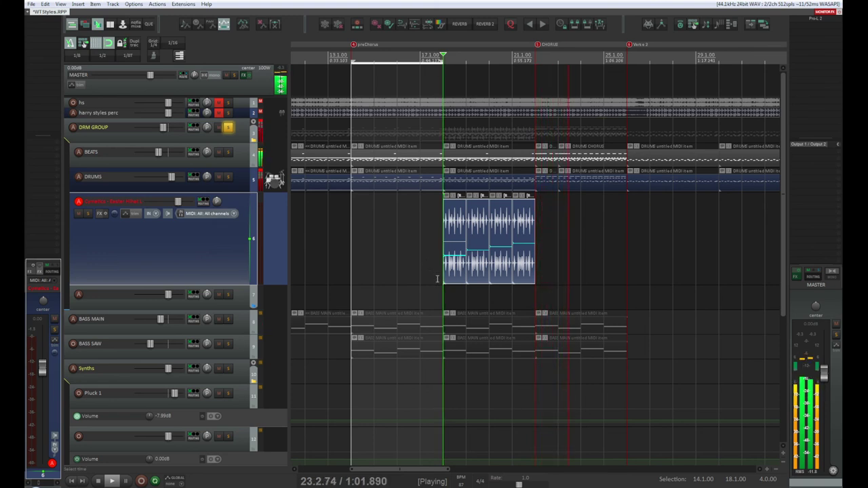
{"action": "key", "text": "space"}
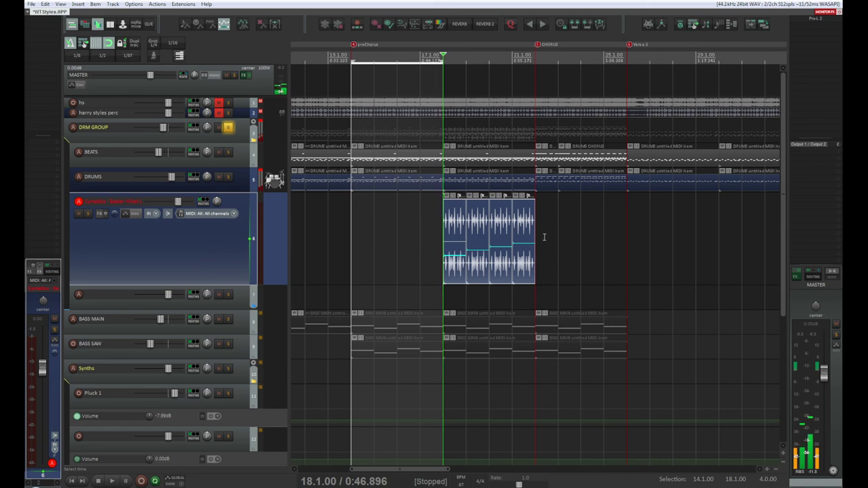
Step: Copy the fourth hihat item to the chorus start at 22.1.00, and undo the misplaced extra copy
{"action": "left_click", "coordinate": [526, 270]}
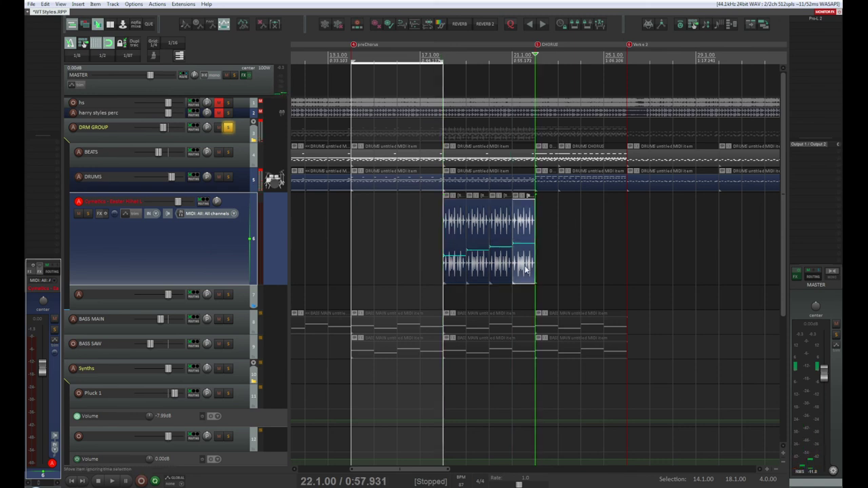
{"action": "left_click_drag", "start_coordinate": [526, 270], "coordinate": [548, 273]}
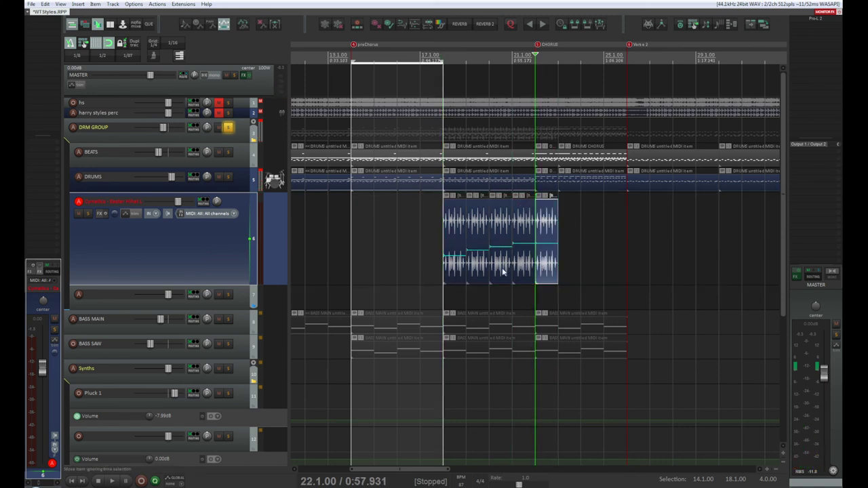
{"action": "left_click_drag", "start_coordinate": [504, 275], "coordinate": [559, 277]}
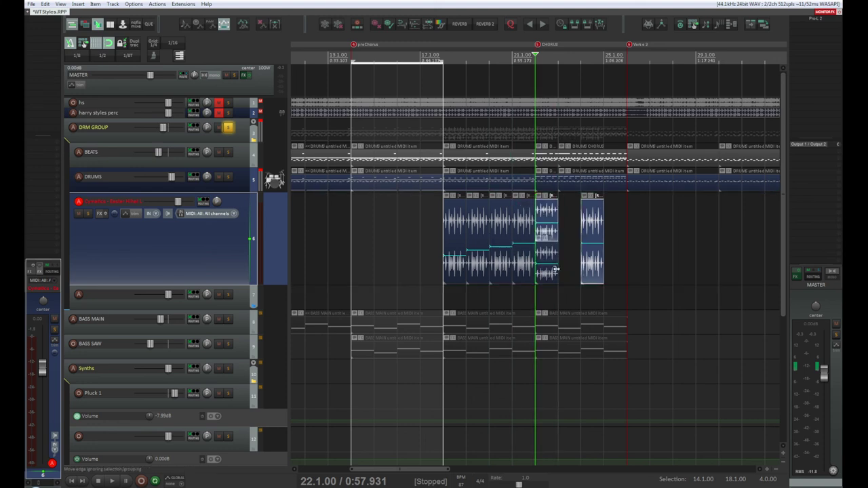
{"action": "key", "text": "ctrl+z"}
Step: Copy the third, second and first hihat items to 23.1.00, 24.1.00 and 25.1.00 so the pitch steps down through the chorus
{"action": "left_click", "coordinate": [523, 277]}
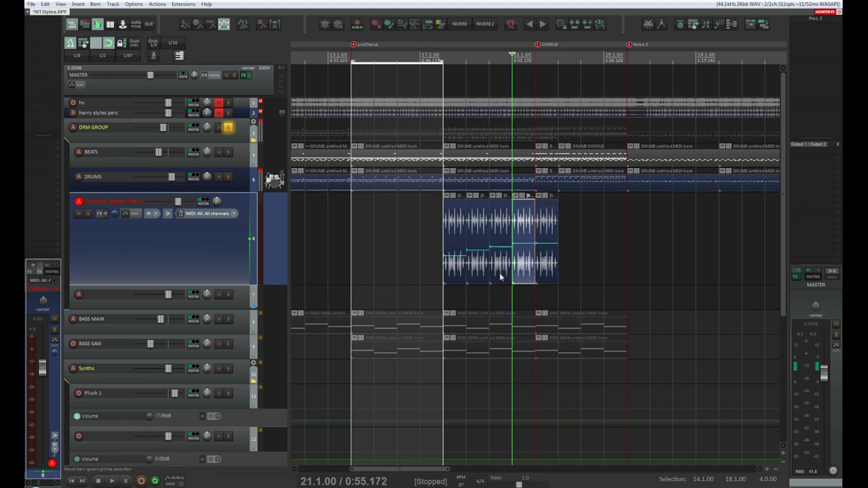
{"action": "left_click", "coordinate": [500, 276]}
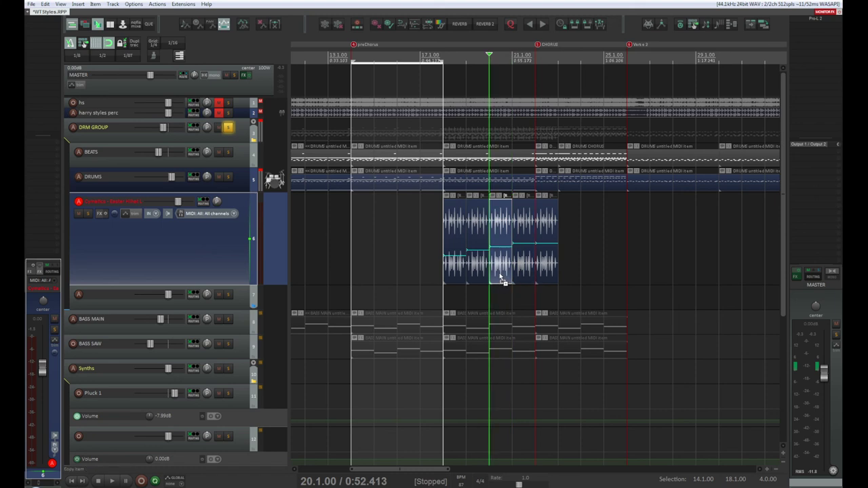
{"action": "key", "text": "ctrl+d"}
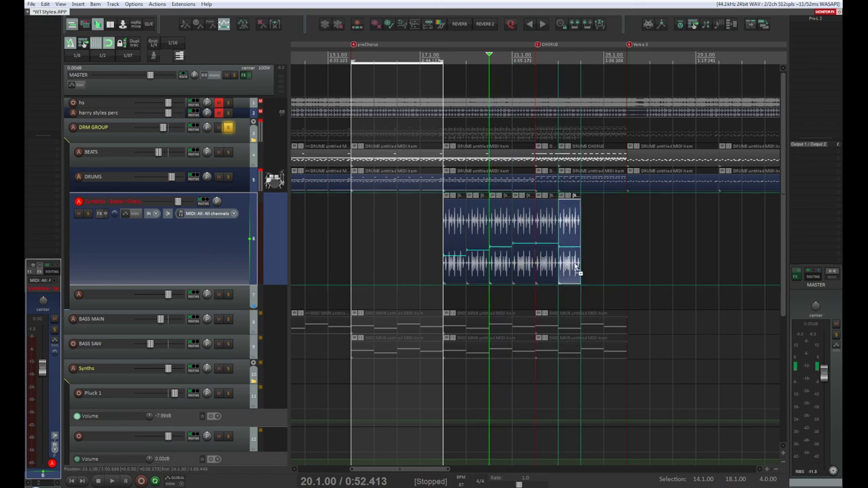
{"action": "left_click", "coordinate": [484, 269]}
{"action": "left_click_drag", "start_coordinate": [473, 269], "coordinate": [597, 272]}
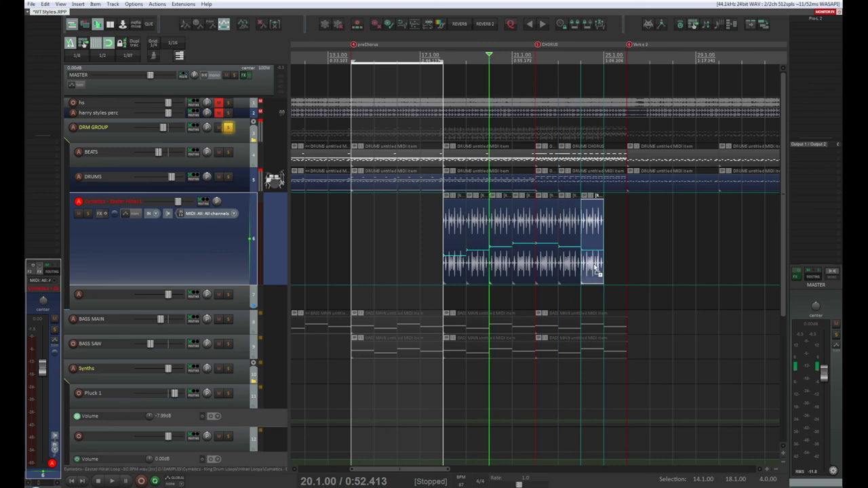
{"action": "left_click", "coordinate": [456, 271]}
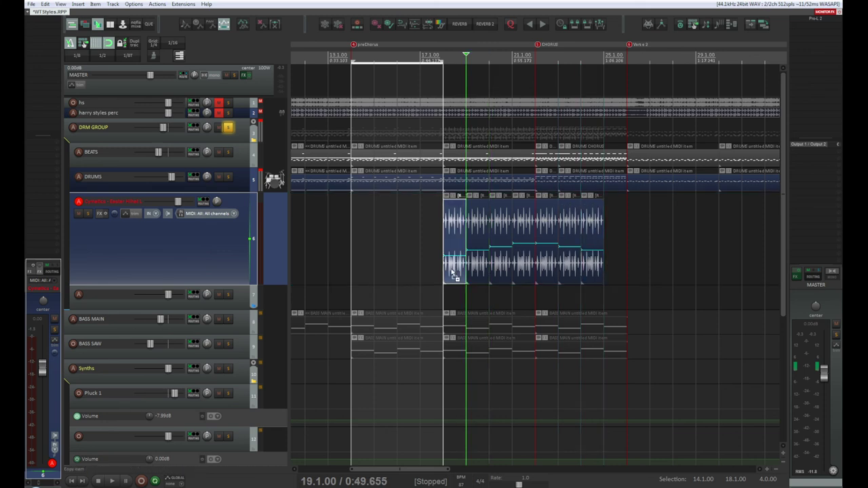
{"action": "left_click_drag", "start_coordinate": [454, 272], "coordinate": [615, 270]}
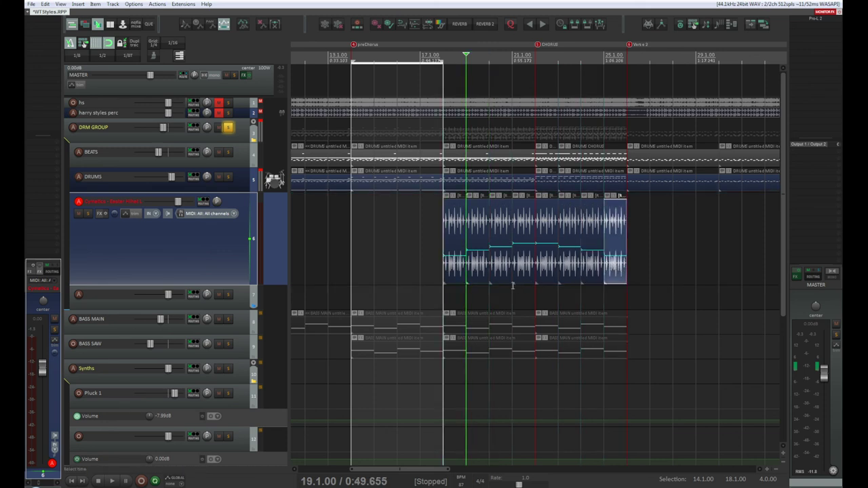
Step: Play the hihat pattern from 19.1.00 and add the Cockos ReaEQ effect to the hihat track
{"action": "key", "text": "space"}
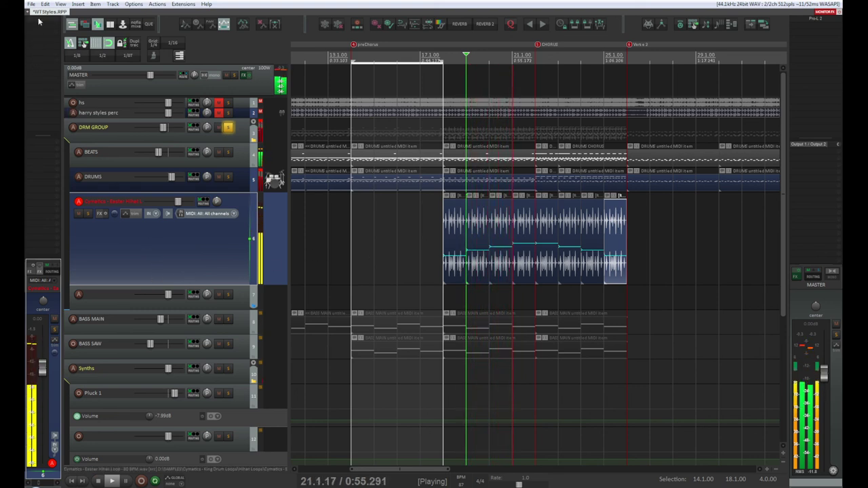
{"action": "key", "text": "f"}
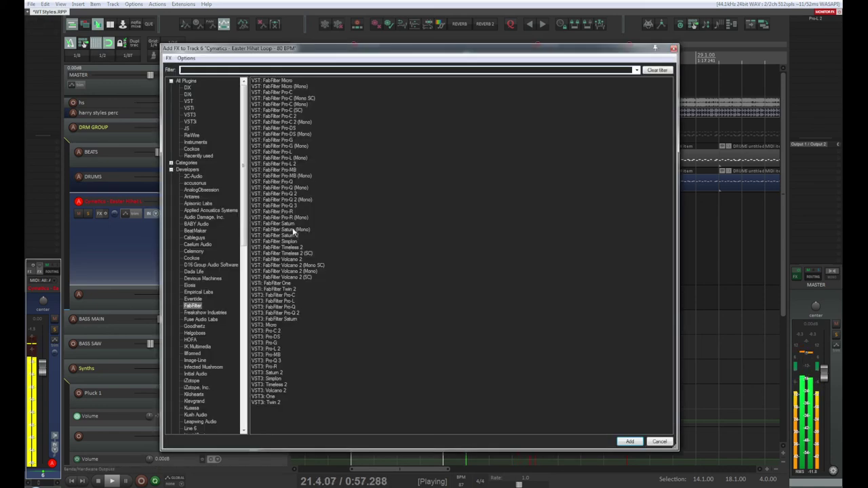
{"action": "left_click", "coordinate": [192, 150]}
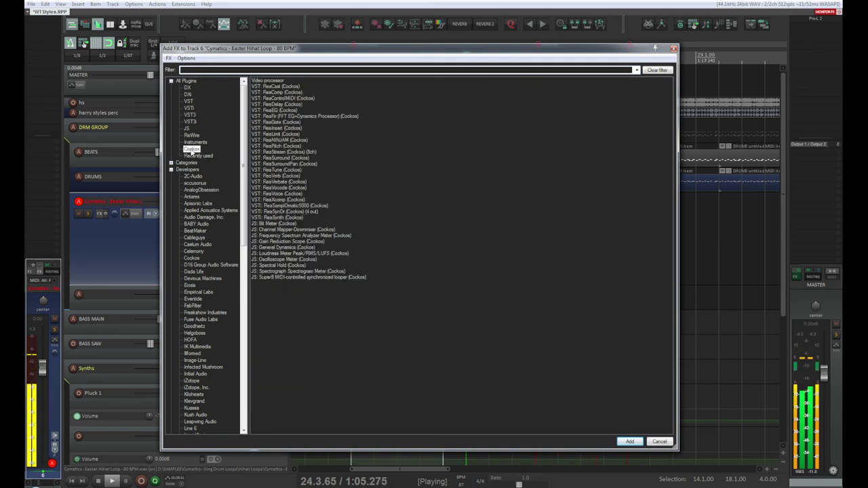
{"action": "double_click", "coordinate": [278, 111]}
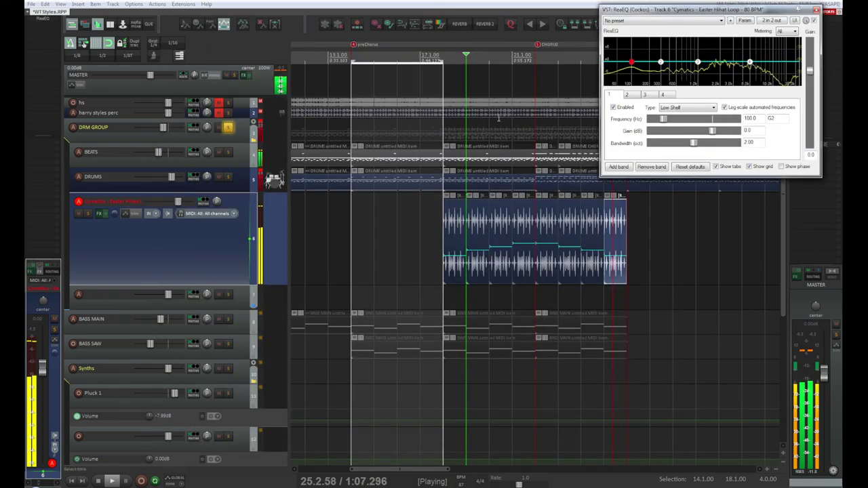
Step: Move the ReaEQ window over the track list and play the hihat pattern from 18.1.00
{"action": "left_click_drag", "start_coordinate": [642, 8], "coordinate": [136, 154]}
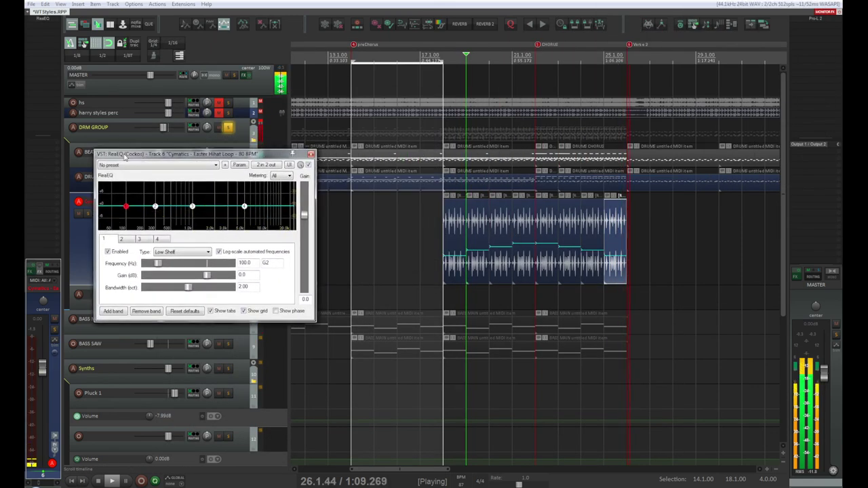
{"action": "key", "text": "space"}
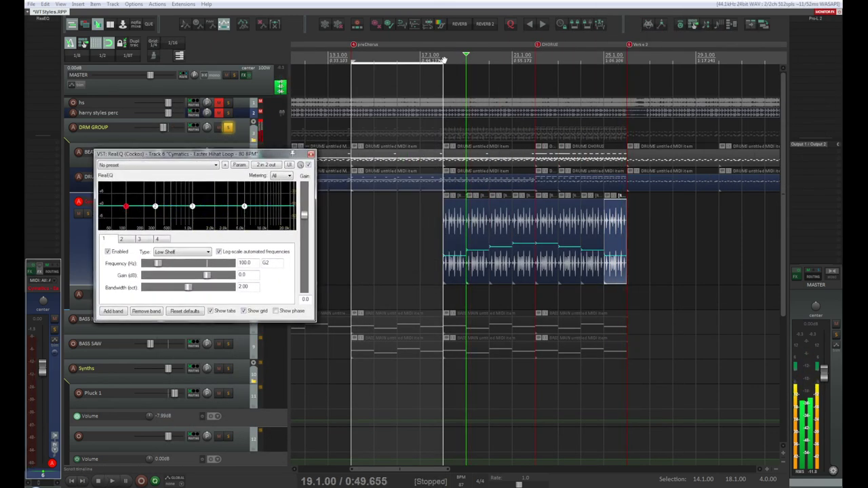
{"action": "left_click", "coordinate": [442, 58]}
{"action": "key", "text": "space"}
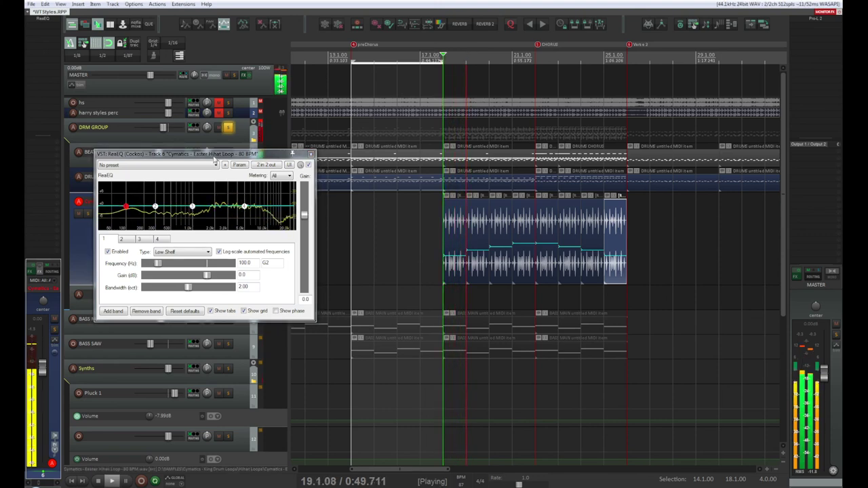
{"action": "left_click_drag", "start_coordinate": [214, 156], "coordinate": [301, 94]}
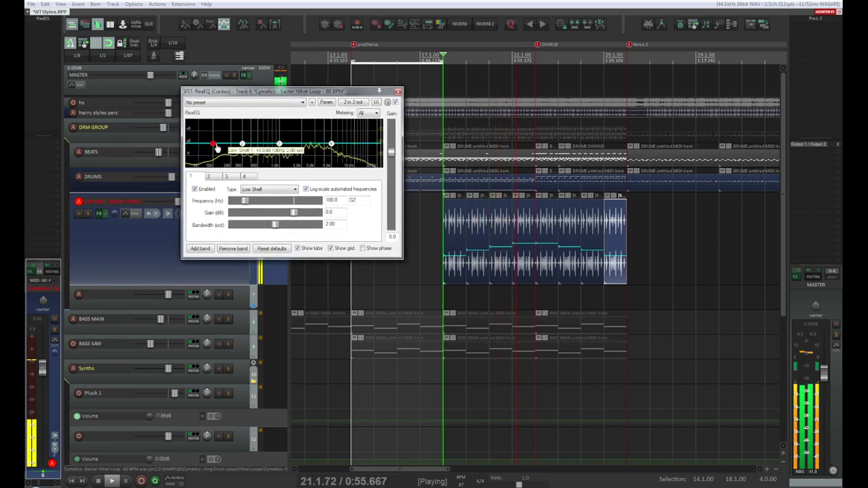
Step: Try a low-shelf cut of about 10 dB near 96 Hz, reset the band, and try the stock - Basic 11 band preset
{"action": "left_click_drag", "start_coordinate": [212, 144], "coordinate": [211, 166]}
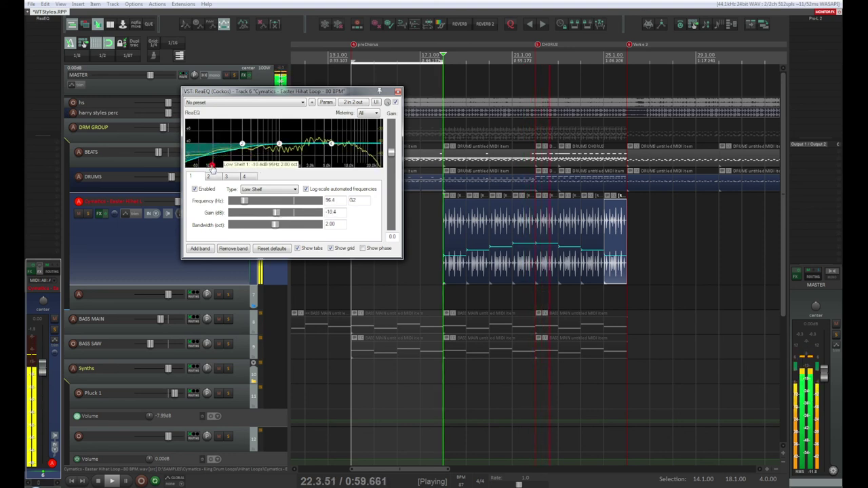
{"action": "double_click", "coordinate": [213, 166]}
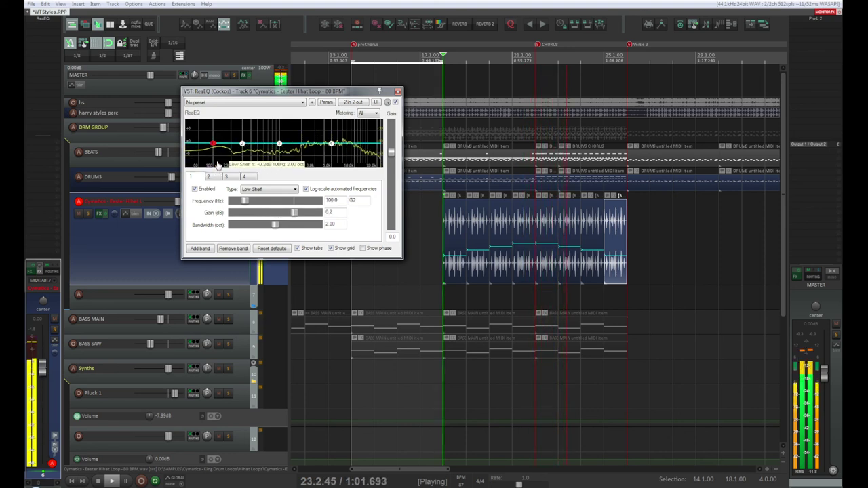
{"action": "key", "text": "Down"}
{"action": "key", "text": "Down"}
{"action": "key", "text": "Down"}
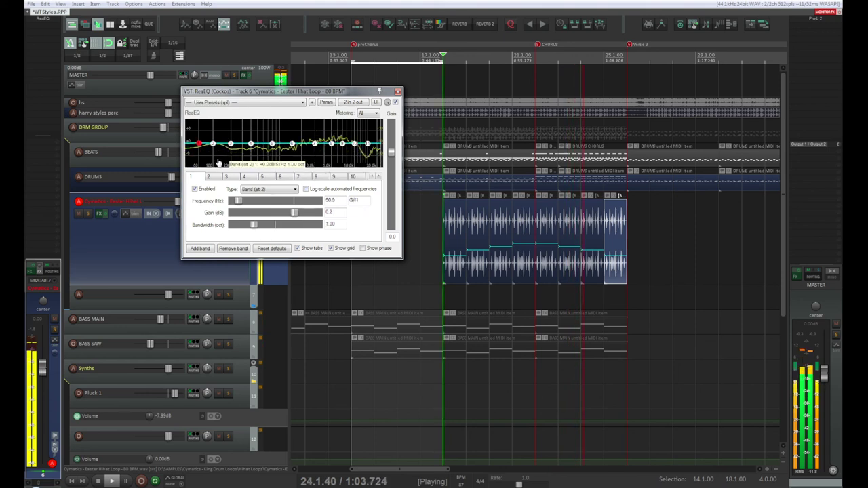
{"action": "key", "text": "Down"}
{"action": "key", "text": "Down"}
{"action": "key", "text": "Down"}
{"action": "key", "text": "Down"}
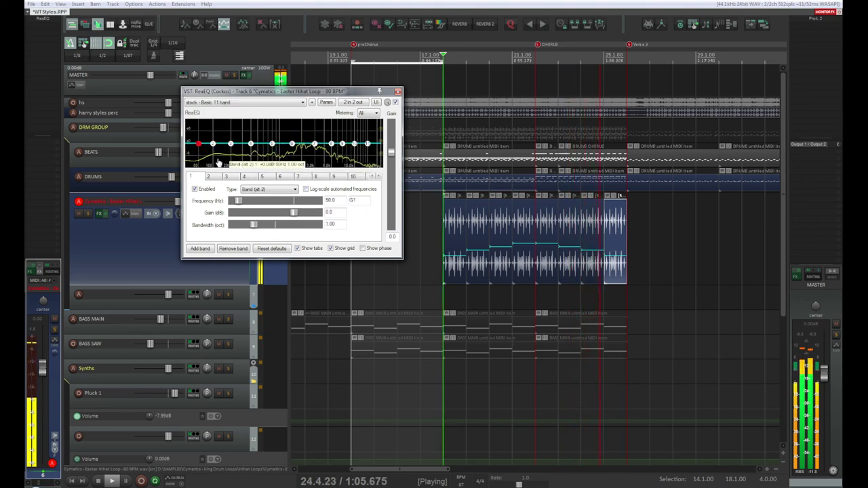
Step: Try the High Pass, Low Pass and Band filter types on the EQ's first band, moving it to about 49 Hz
{"action": "left_click_drag", "start_coordinate": [199, 152], "coordinate": [193, 143]}
{"action": "left_click", "coordinate": [275, 190]}
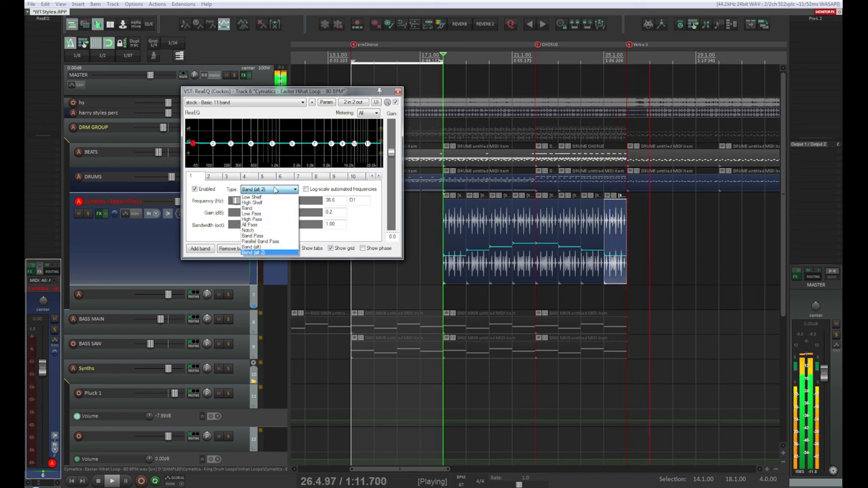
{"action": "left_click", "coordinate": [269, 219]}
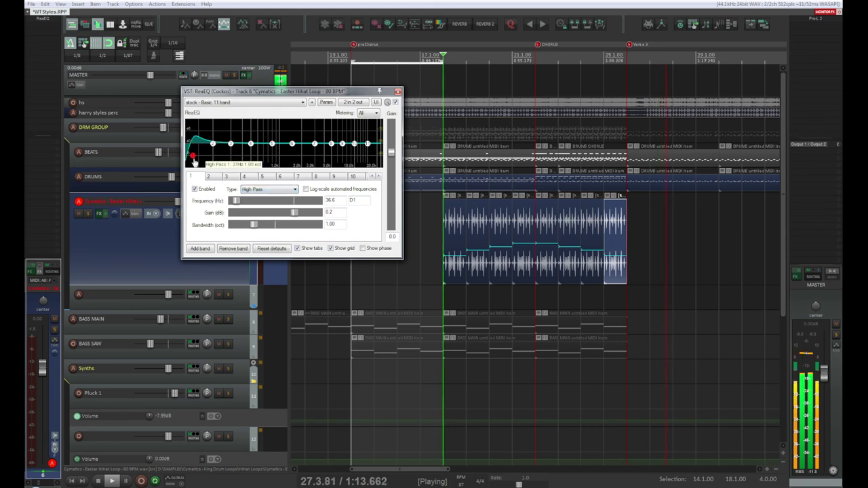
{"action": "left_click_drag", "start_coordinate": [193, 157], "coordinate": [199, 160]}
{"action": "key", "text": "Up"}
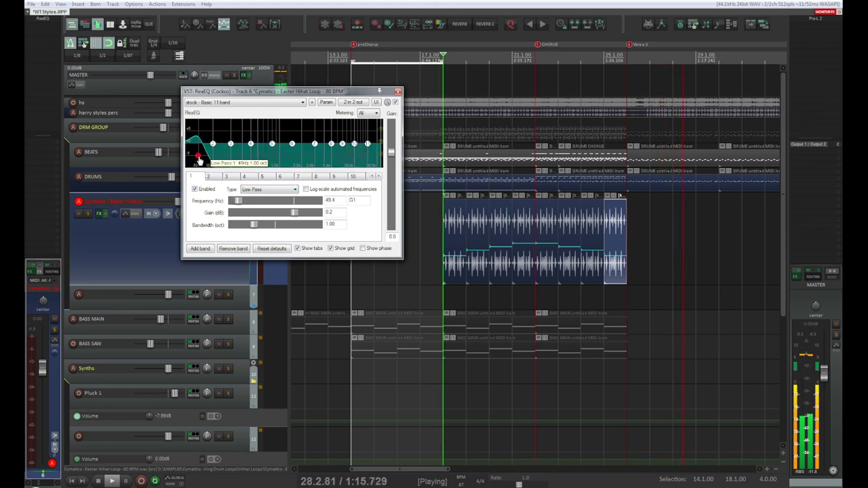
{"action": "key", "text": "Up"}
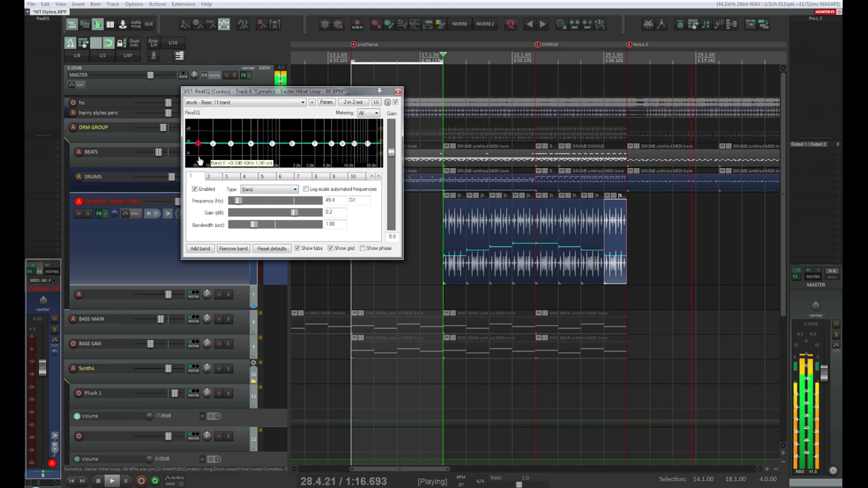
Step: Try the Band Pass and Band (alt) filter types on the EQ's fourth band at 400 Hz
{"action": "left_click", "coordinate": [250, 143]}
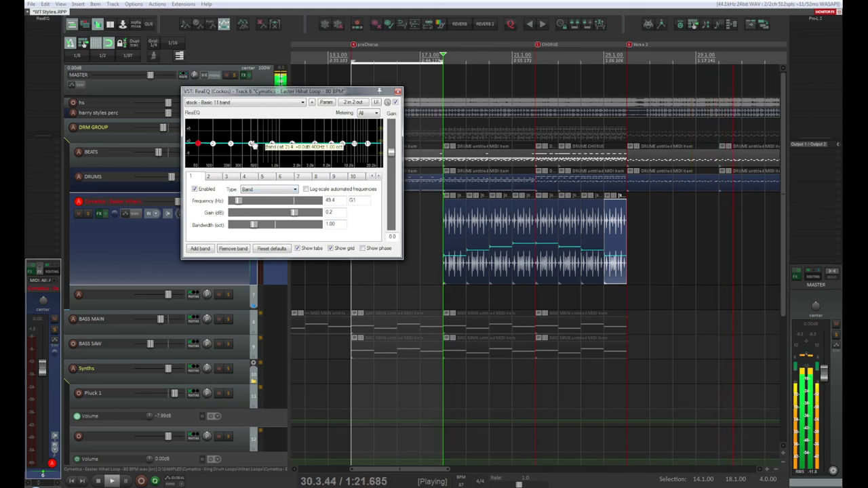
{"action": "key", "text": "Down"}
{"action": "key", "text": "Down"}
{"action": "key", "text": "Down"}
{"action": "key", "text": "Down"}
{"action": "key", "text": "Down"}
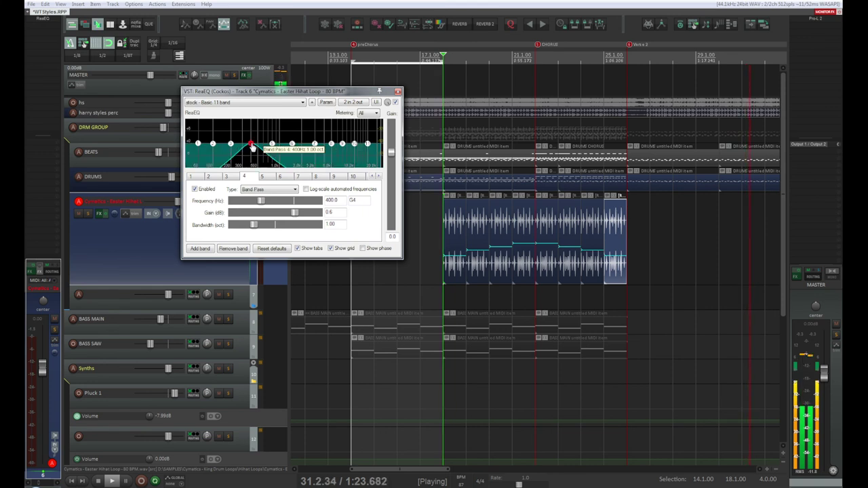
{"action": "key", "text": "Down"}
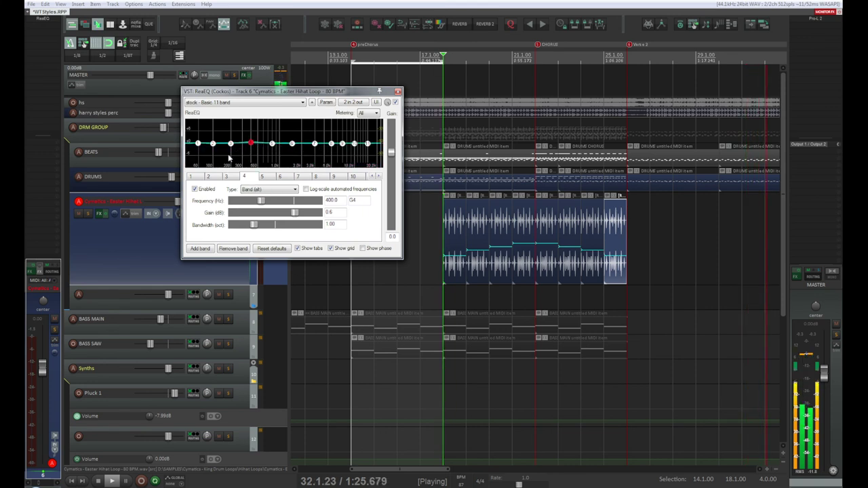
Step: Reset ReaEQ to its factory default bands
{"action": "left_click", "coordinate": [195, 144]}
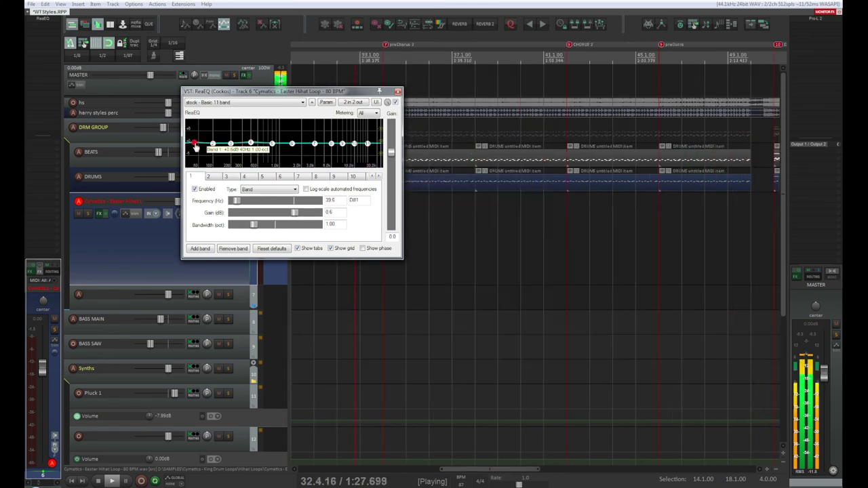
{"action": "left_click", "coordinate": [274, 191]}
{"action": "left_click", "coordinate": [275, 191]}
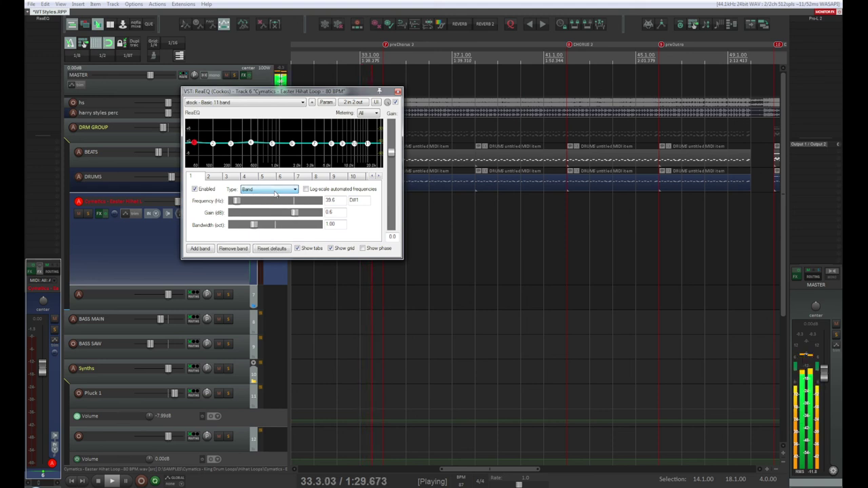
{"action": "left_click", "coordinate": [276, 102]}
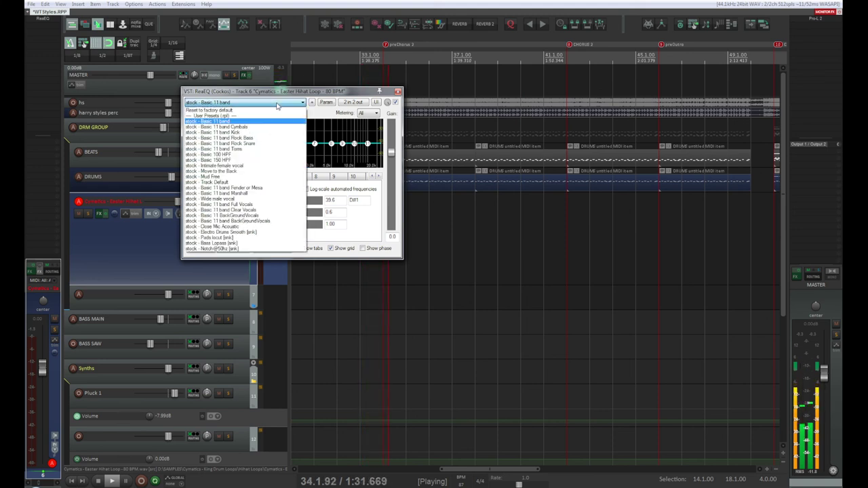
{"action": "left_click", "coordinate": [275, 110]}
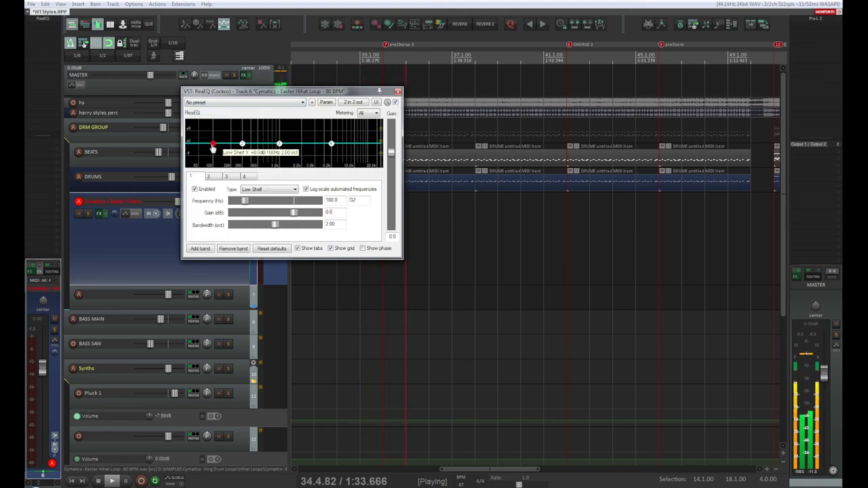
Step: Cut the lows with the low shelf at about 1050 Hz and the highs with the high shelf at about 9439 Hz, both at -inf gain
{"action": "left_click_drag", "start_coordinate": [209, 150], "coordinate": [210, 187]}
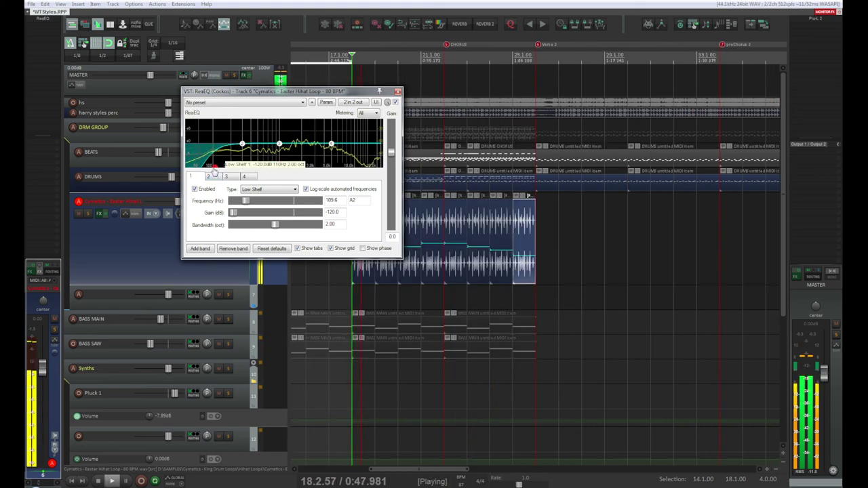
{"action": "left_click_drag", "start_coordinate": [215, 166], "coordinate": [198, 158]}
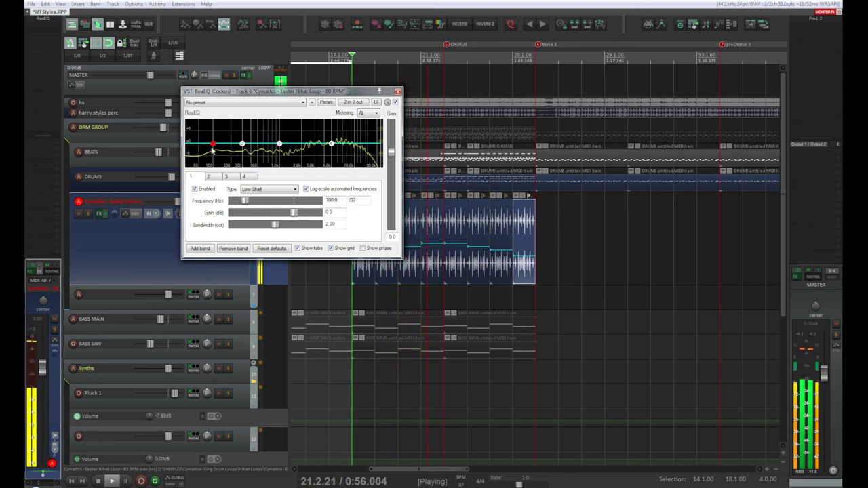
{"action": "left_click_drag", "start_coordinate": [203, 158], "coordinate": [281, 223]}
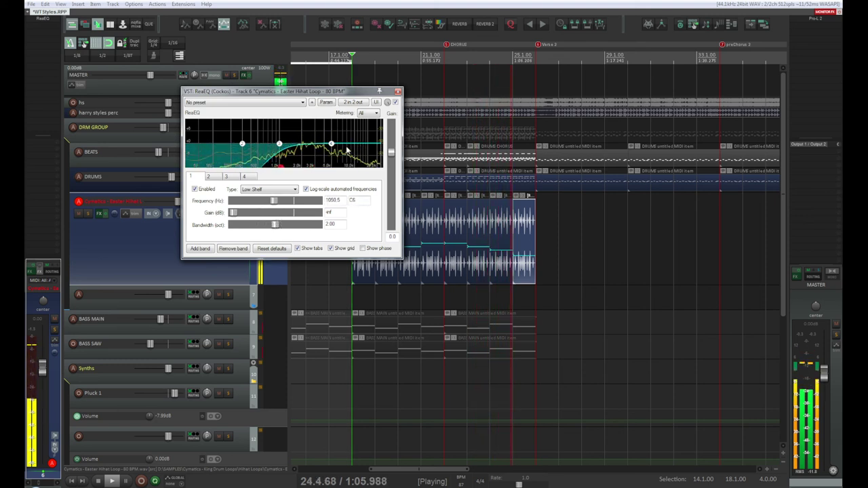
{"action": "left_click_drag", "start_coordinate": [331, 144], "coordinate": [352, 173]}
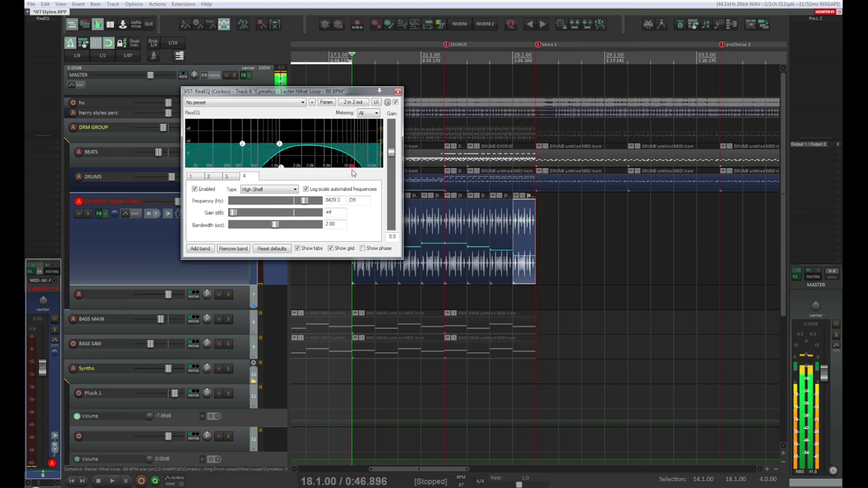
Step: Solo the hihat track and compare the loop with ReaEQ bypassed and enabled
{"action": "left_click", "coordinate": [88, 213]}
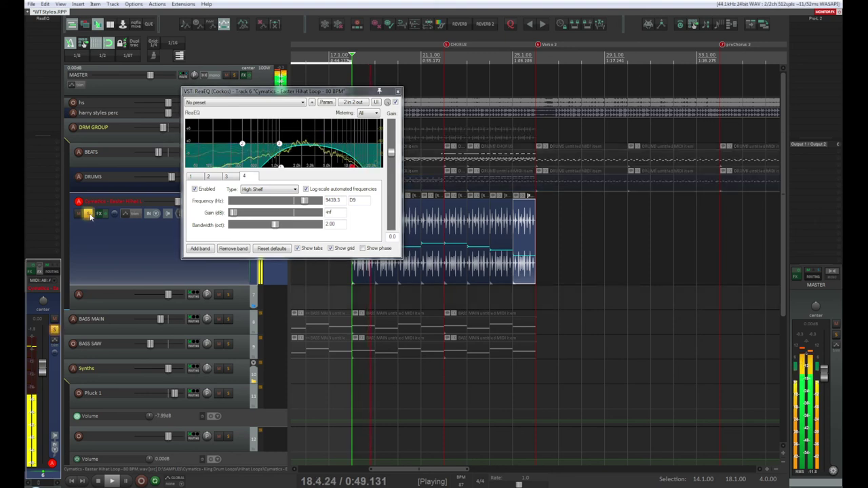
{"action": "left_click", "coordinate": [396, 102]}
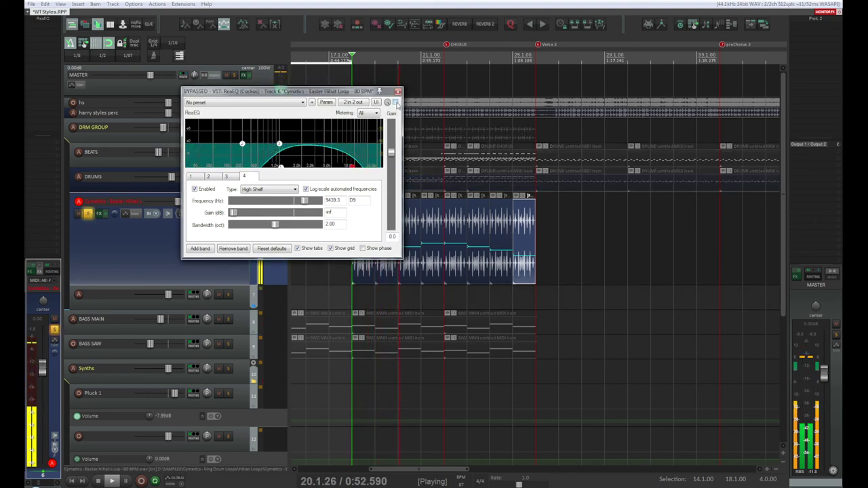
{"action": "left_click", "coordinate": [396, 101]}
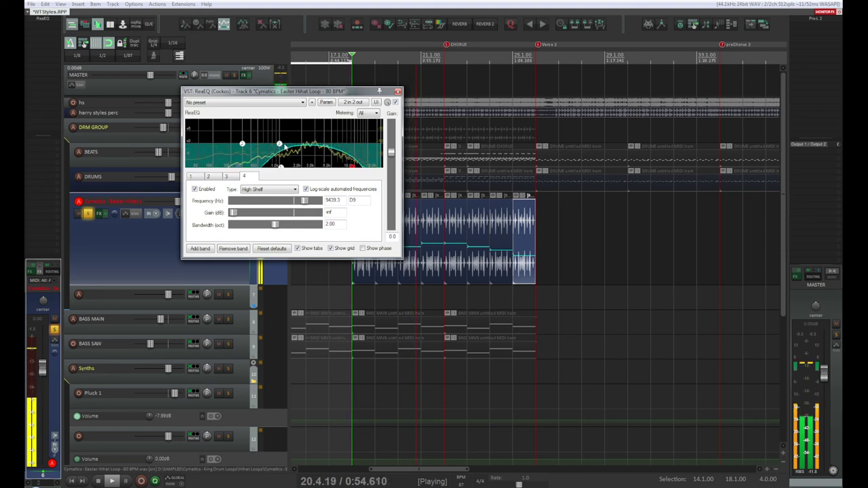
Step: Set band 3 to -3.3 dB at about 7522 Hz, add a fifth band at about 2175 Hz, and replay the loop to compare against bypass
{"action": "left_click_drag", "start_coordinate": [280, 145], "coordinate": [347, 155]}
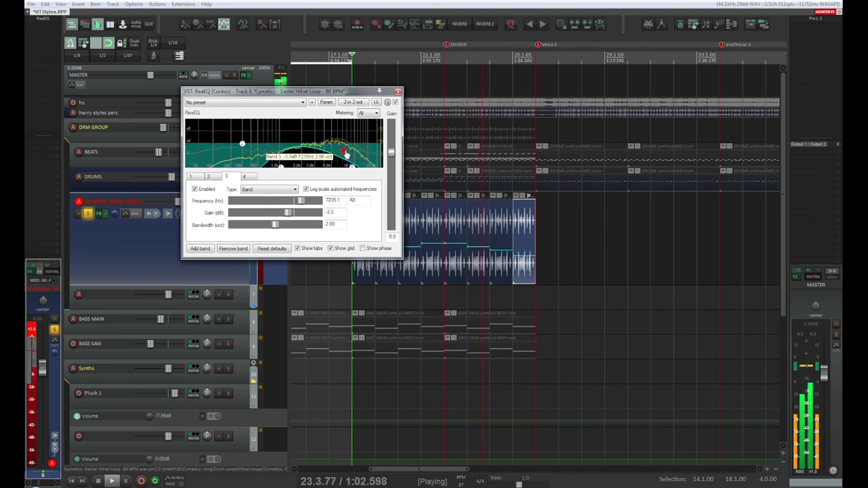
{"action": "double_click", "coordinate": [304, 152]}
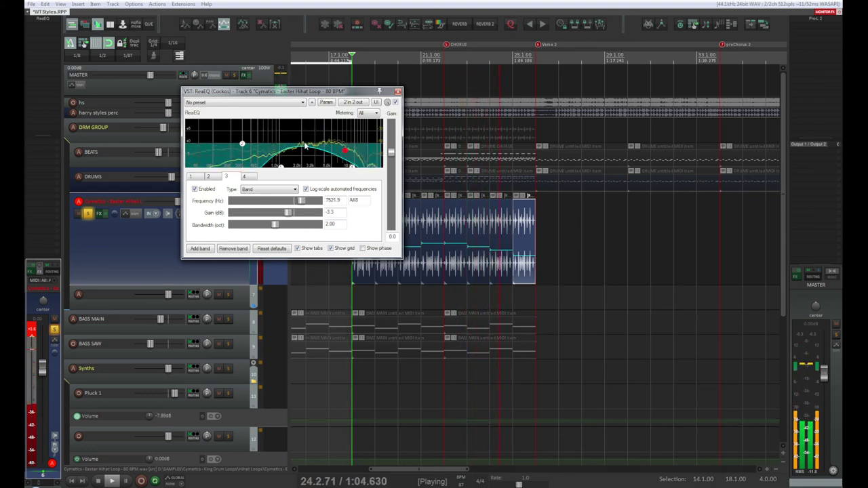
{"action": "mouse_move", "coordinate": [303, 152]}
{"action": "left_mouse_down"}
{"action": "mouse_move", "coordinate": [308, 133]}
{"action": "mouse_move", "coordinate": [306, 142]}
{"action": "mouse_move", "coordinate": [270, 137]}
{"action": "mouse_move", "coordinate": [273, 124]}
{"action": "mouse_move", "coordinate": [279, 142]}
{"action": "mouse_move", "coordinate": [292, 129]}
{"action": "mouse_move", "coordinate": [314, 136]}
{"action": "mouse_move", "coordinate": [311, 129]}
{"action": "mouse_move", "coordinate": [305, 147]}
{"action": "left_mouse_up"}
{"action": "key", "text": "space"}
{"action": "key", "text": "space"}
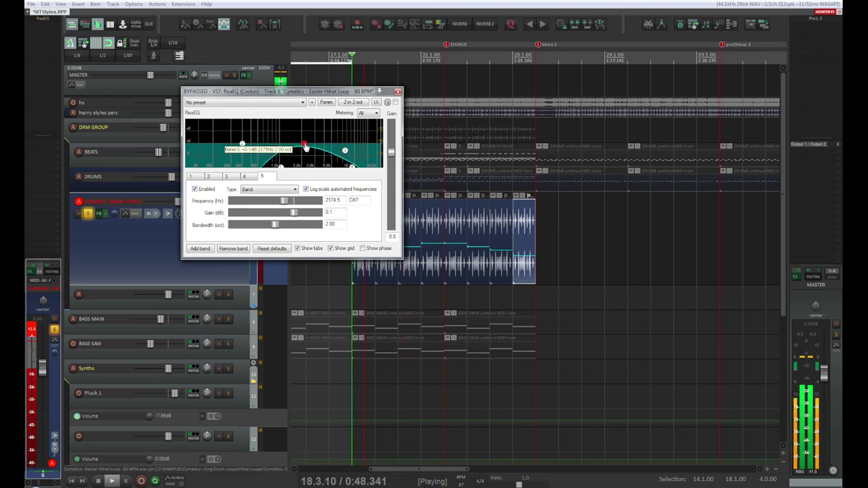
{"action": "left_click", "coordinate": [396, 102]}
Step: Set the fifth band to 1.1 dB at about 3017 Hz, move the low shelf to about 944 Hz, and close the EQ
{"action": "mouse_move", "coordinate": [304, 145]}
{"action": "left_mouse_down"}
{"action": "mouse_move", "coordinate": [288, 129]}
{"action": "mouse_move", "coordinate": [284, 139]}
{"action": "mouse_move", "coordinate": [315, 138]}
{"action": "left_mouse_up"}
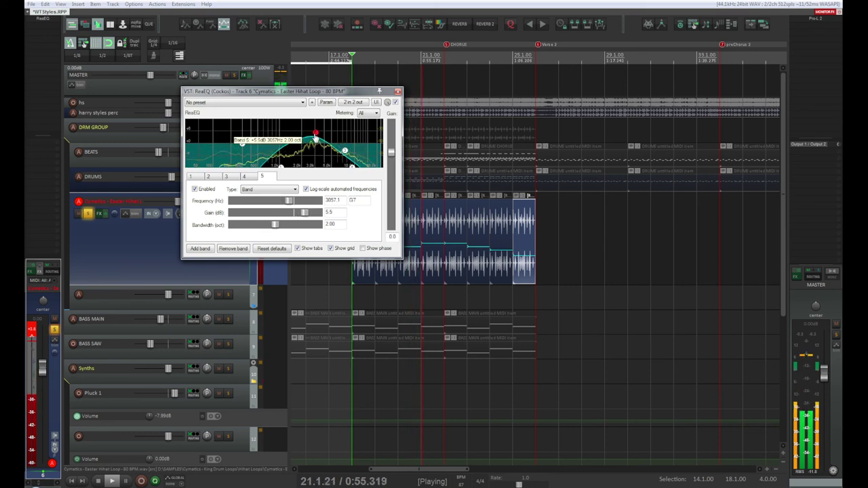
{"action": "left_click", "coordinate": [277, 166]}
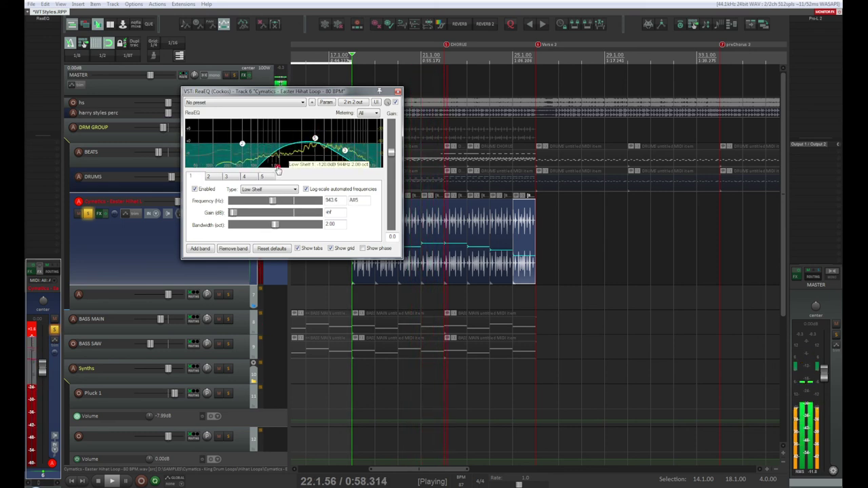
{"action": "left_click", "coordinate": [315, 140]}
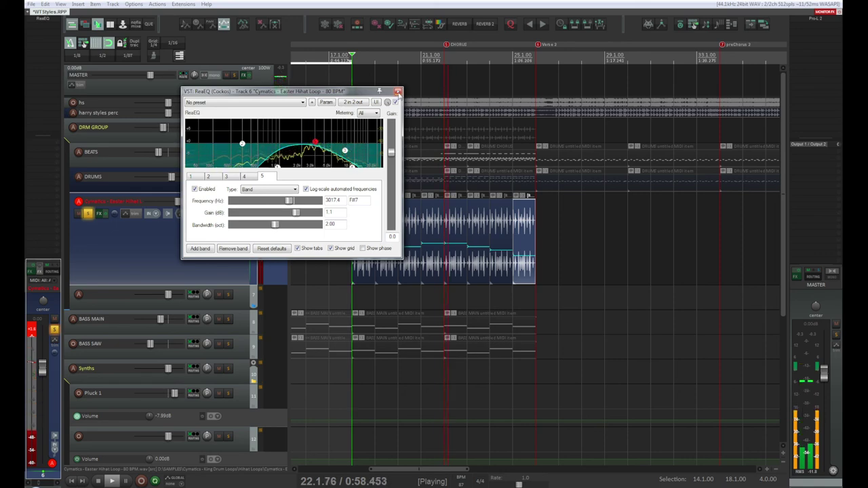
{"action": "left_click", "coordinate": [398, 92]}
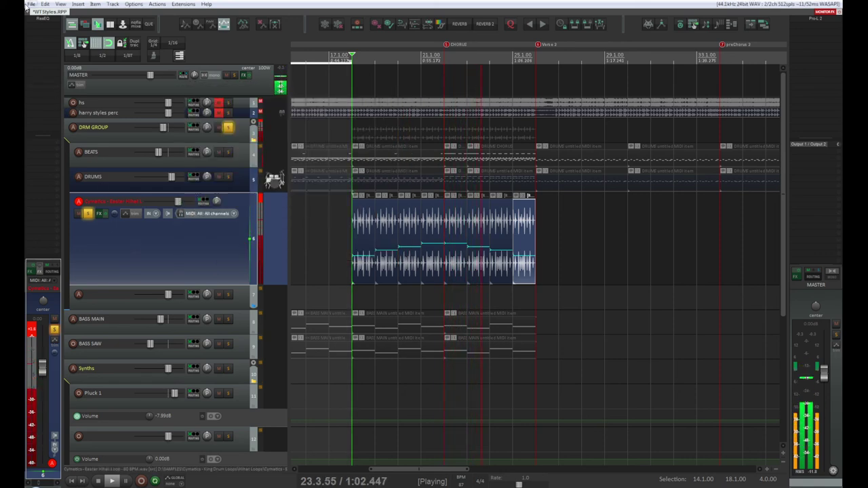
{"action": "double_click", "coordinate": [38, 27]}
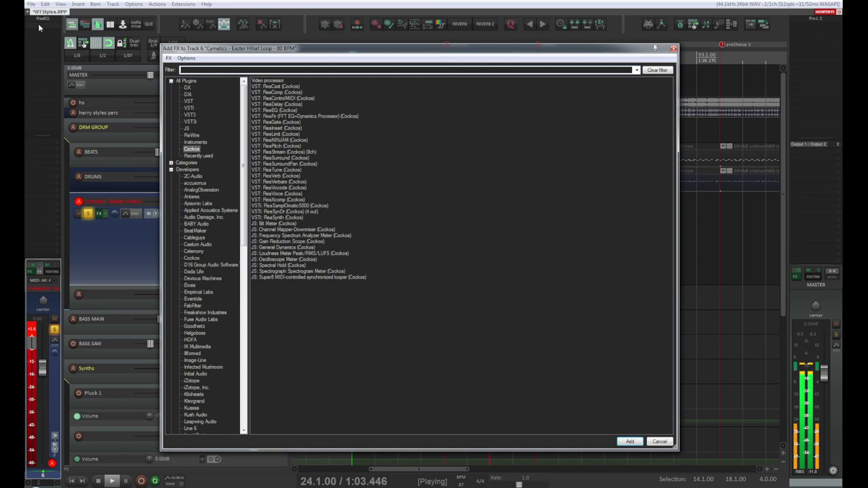
{"action": "left_click", "coordinate": [663, 438]}
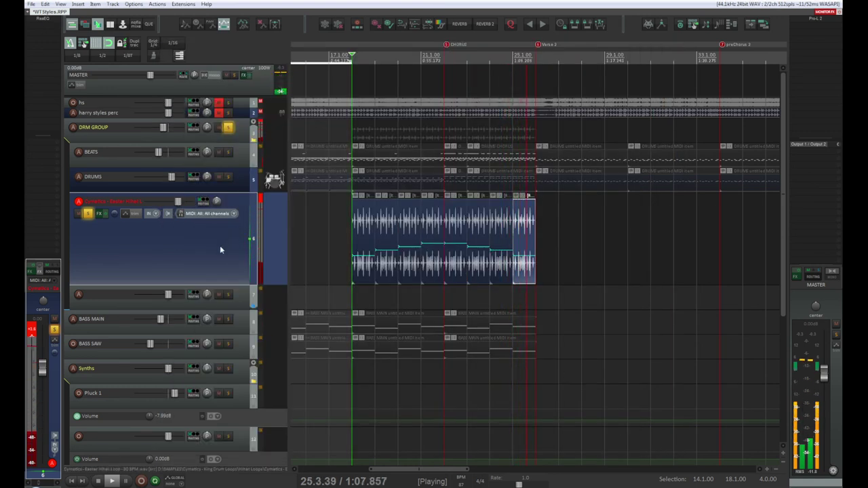
Step: Add the VST2 version of Soothe2 to the hihat loop track and move its window over the middle of the arrangement
{"action": "key", "text": "ctrl+space"}
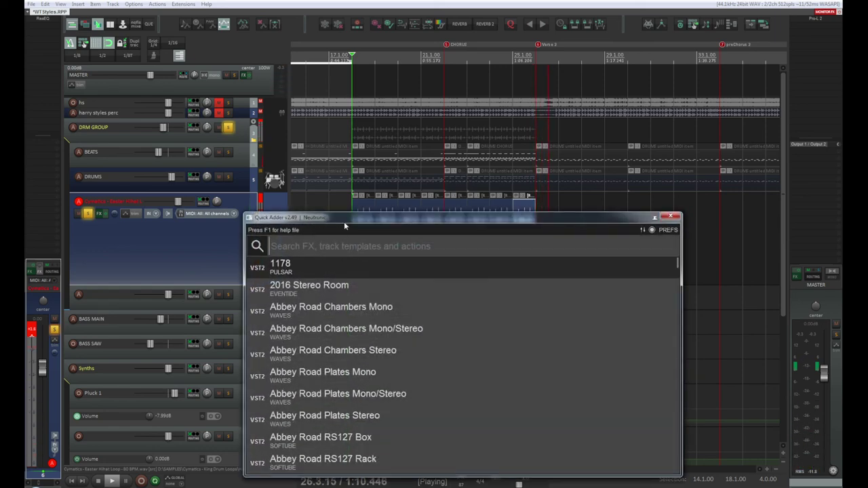
{"action": "type", "text": "soo"}
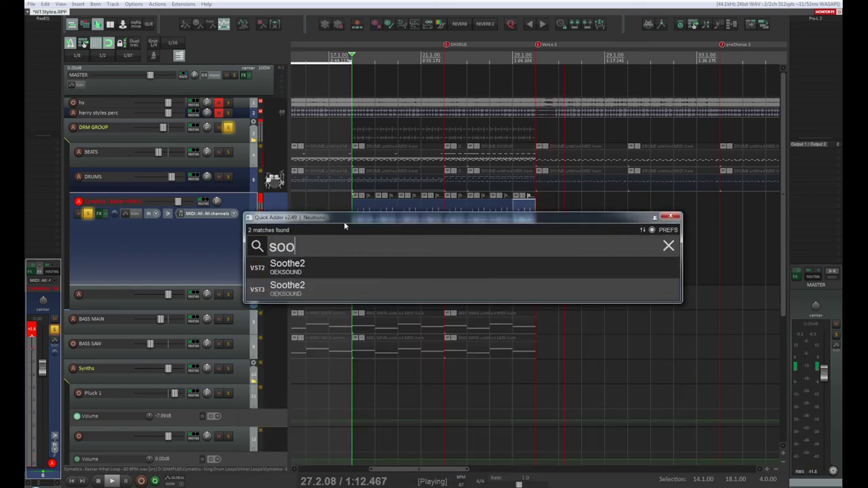
{"action": "left_click", "coordinate": [304, 270]}
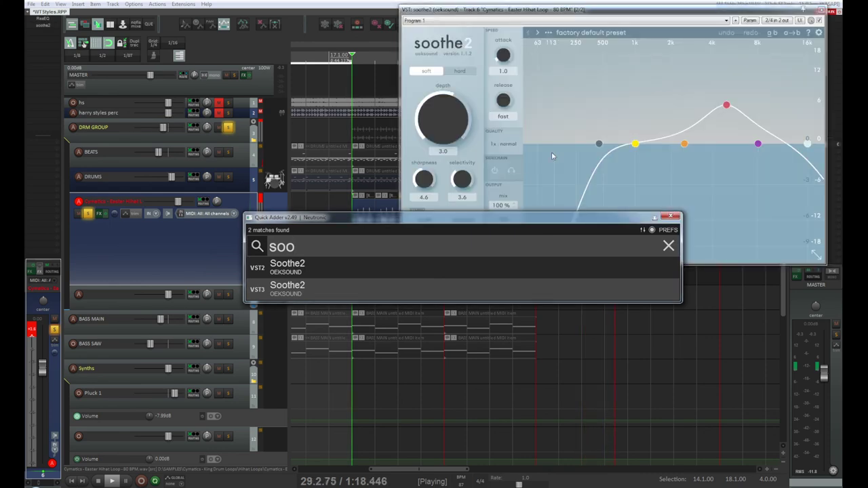
{"action": "left_click", "coordinate": [670, 216]}
{"action": "key", "text": "alt+Tab"}
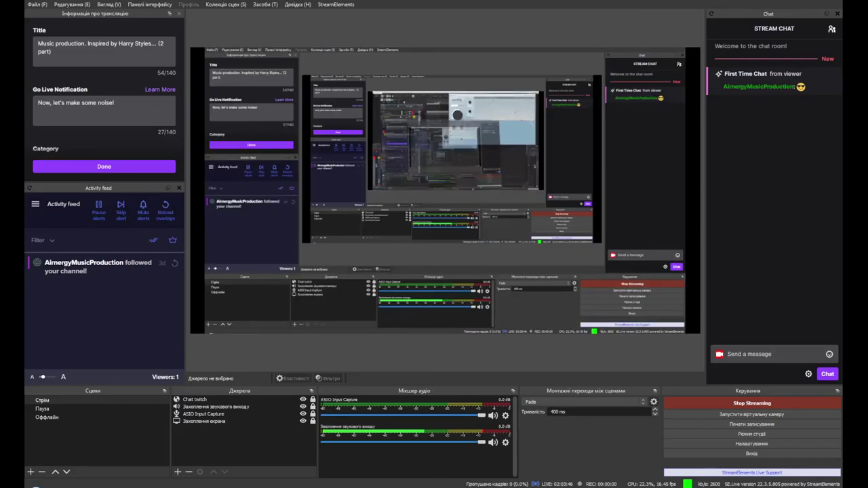
{"action": "key", "text": "alt+Tab"}
{"action": "left_click_drag", "start_coordinate": [545, 8], "coordinate": [328, 61]}
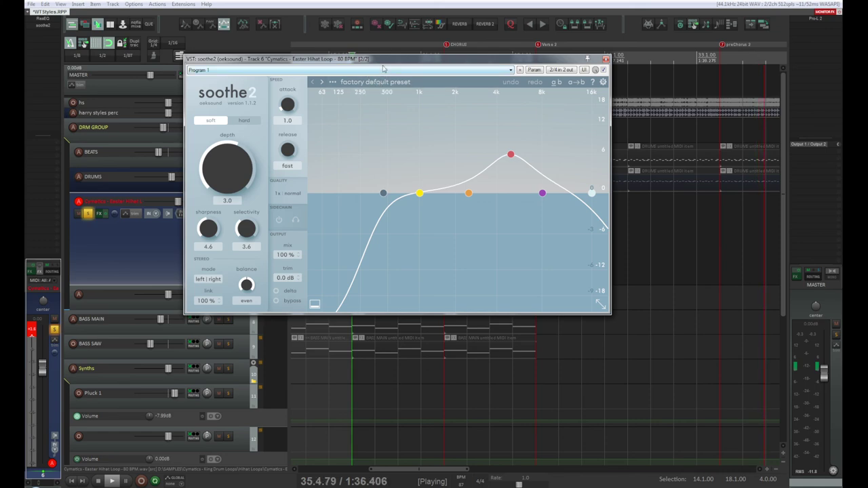
Step: Replay the loop, set Soothe2 band 3 to about 3.8 kHz with 7.8 dB sensitivity, and turn on delta monitoring
{"action": "key", "text": "space"}
{"action": "key", "text": "space"}
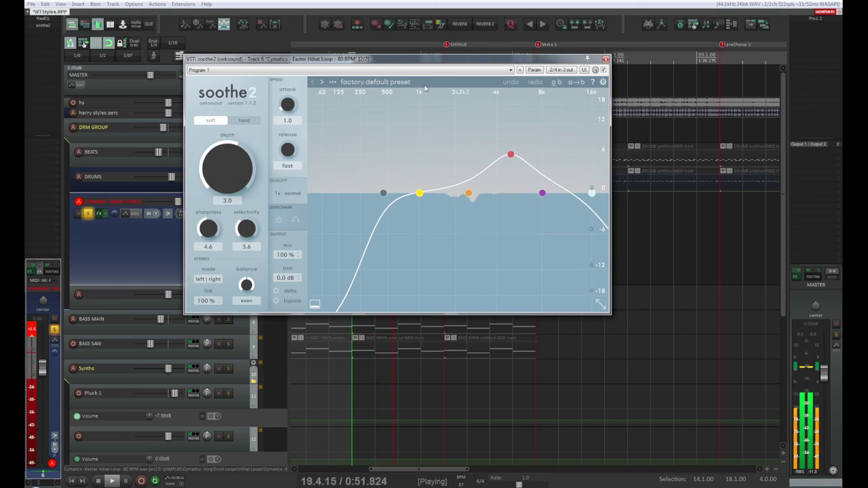
{"action": "left_click_drag", "start_coordinate": [510, 155], "coordinate": [494, 145]}
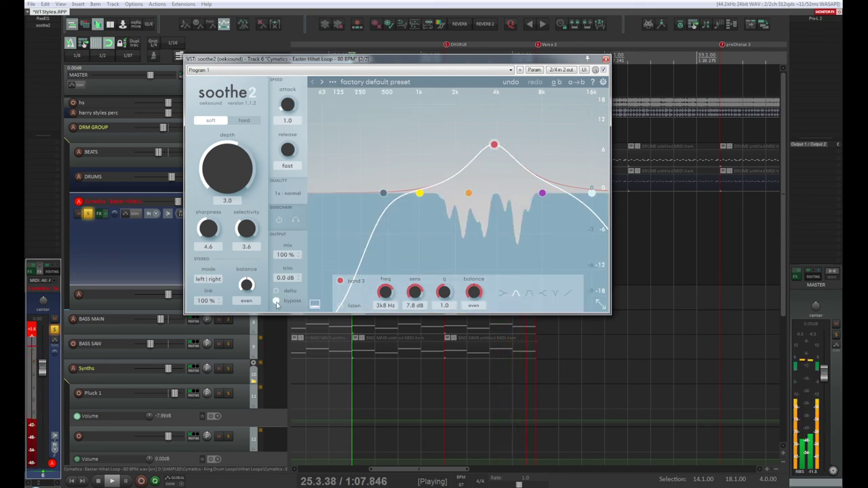
{"action": "left_click", "coordinate": [276, 291]}
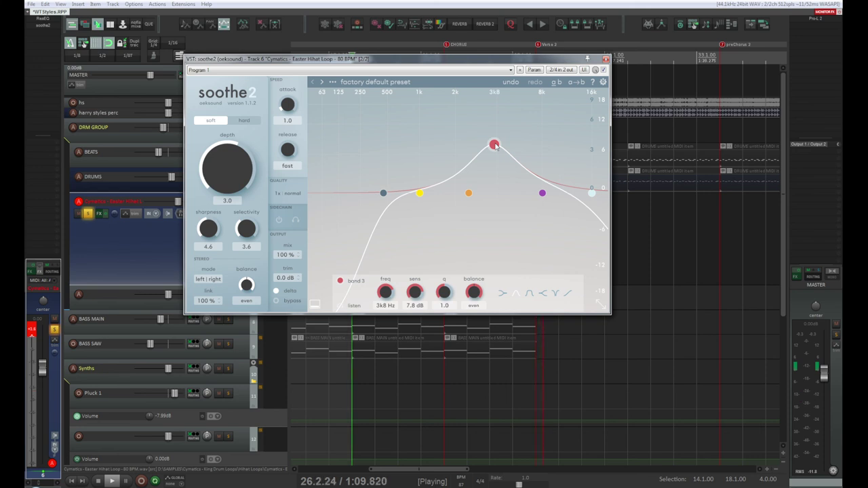
Step: Set band 3 to about 4.3 kHz with 6.5 dB sensitivity and a Q of 0.4, and replay the loop's start in delta mode
{"action": "mouse_move", "coordinate": [494, 144]}
{"action": "left_mouse_down"}
{"action": "mouse_move", "coordinate": [566, 133]}
{"action": "mouse_move", "coordinate": [371, 148]}
{"action": "mouse_move", "coordinate": [506, 165]}
{"action": "mouse_move", "coordinate": [498, 161]}
{"action": "mouse_move", "coordinate": [500, 144]}
{"action": "mouse_move", "coordinate": [500, 162]}
{"action": "mouse_move", "coordinate": [503, 153]}
{"action": "left_mouse_up"}
{"action": "scroll", "coordinate": [502, 146], "scroll_direction": "down", "scroll_amount": 3}
{"action": "key", "text": "space"}
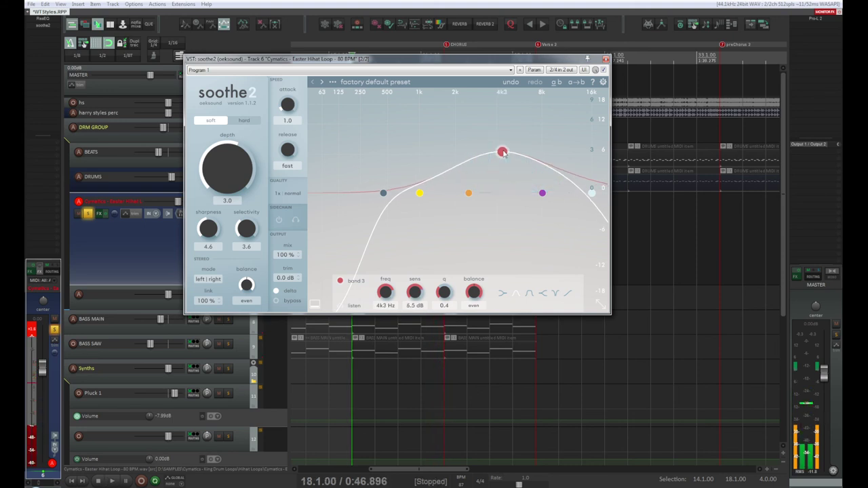
{"action": "key", "text": "space"}
{"action": "key", "text": "space"}
{"action": "key", "text": "space"}
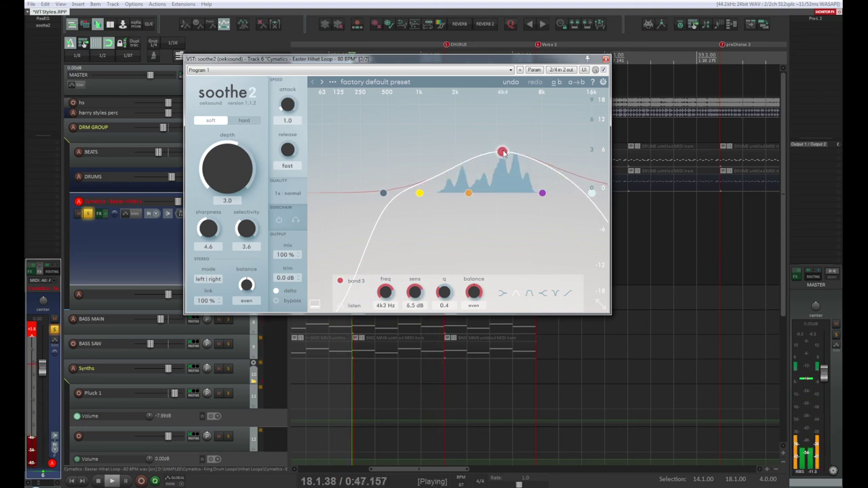
{"action": "key", "text": "space"}
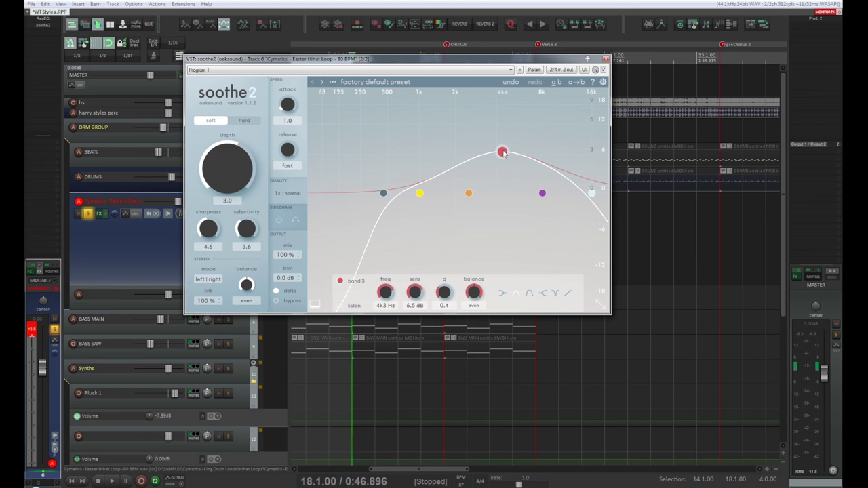